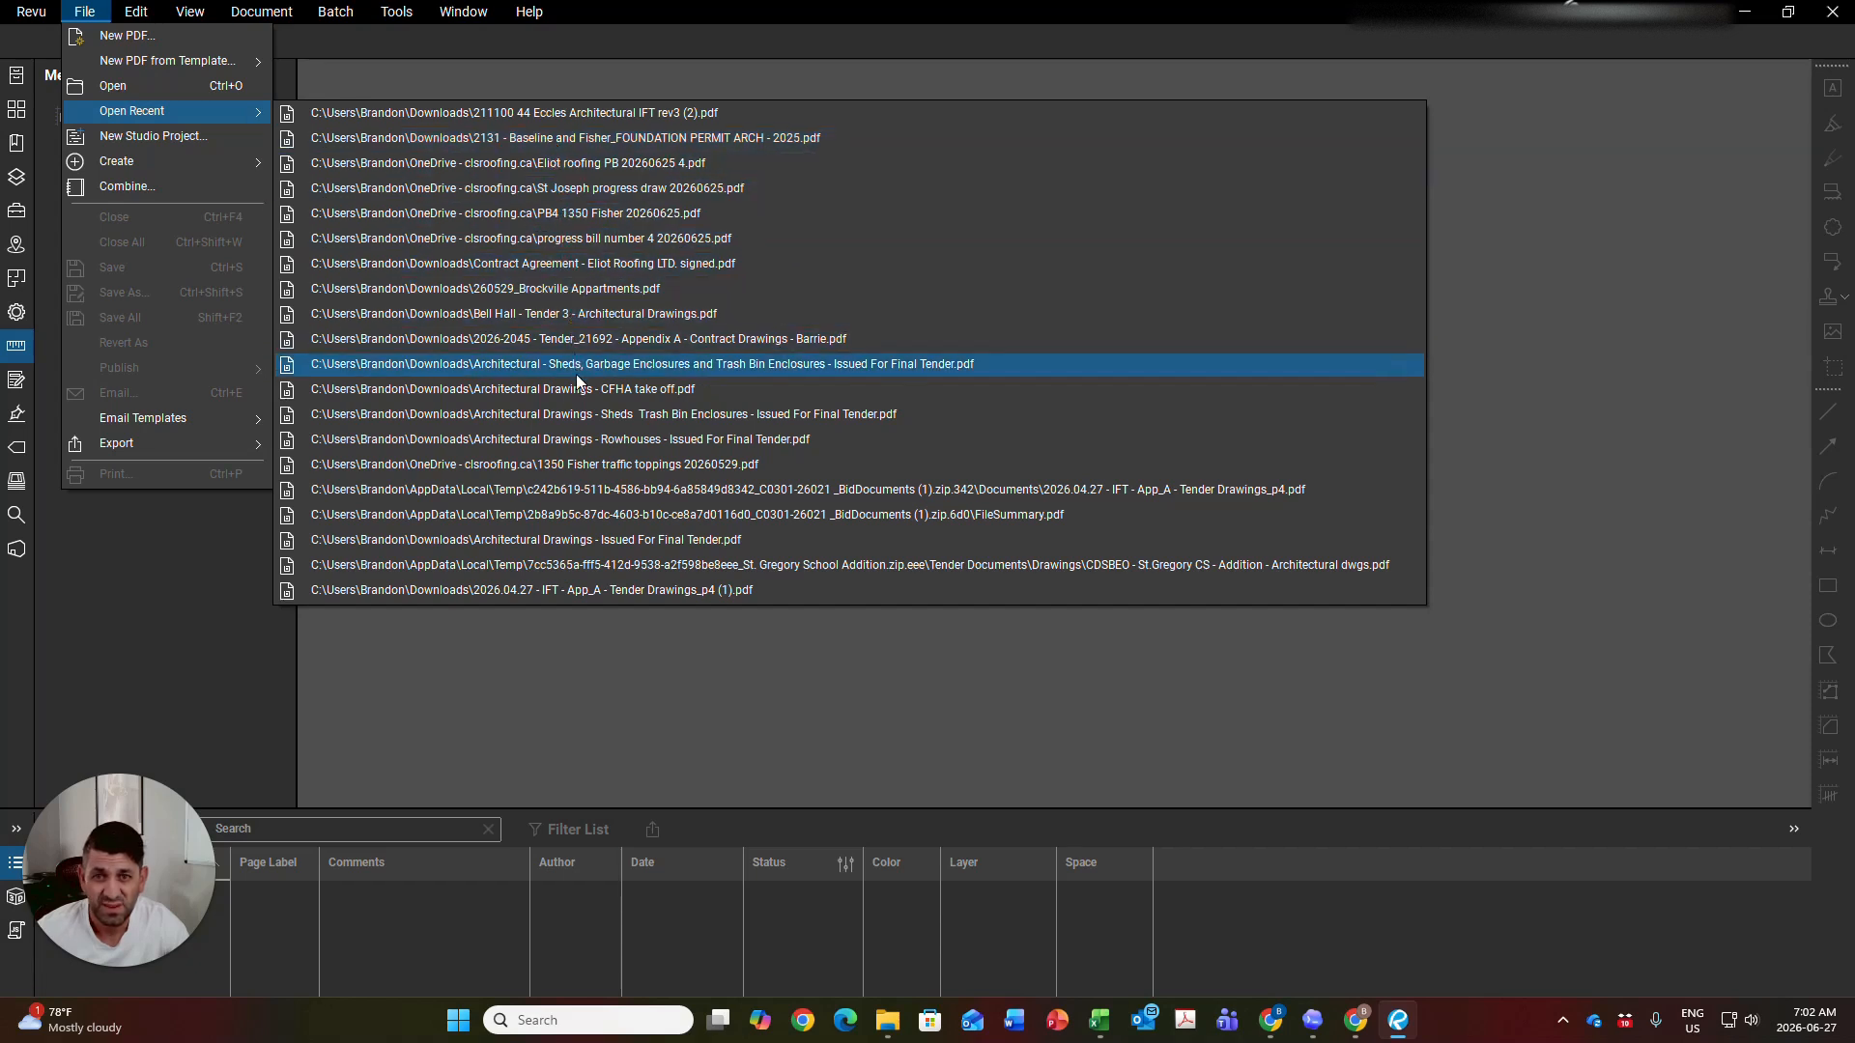
Open the recent file 211100 44 Eccles Architectural IFT rev3 (2).pdf and review the cover sheet's drawing list and location plan
{"action": "left_click", "coordinate": [597, 113]}
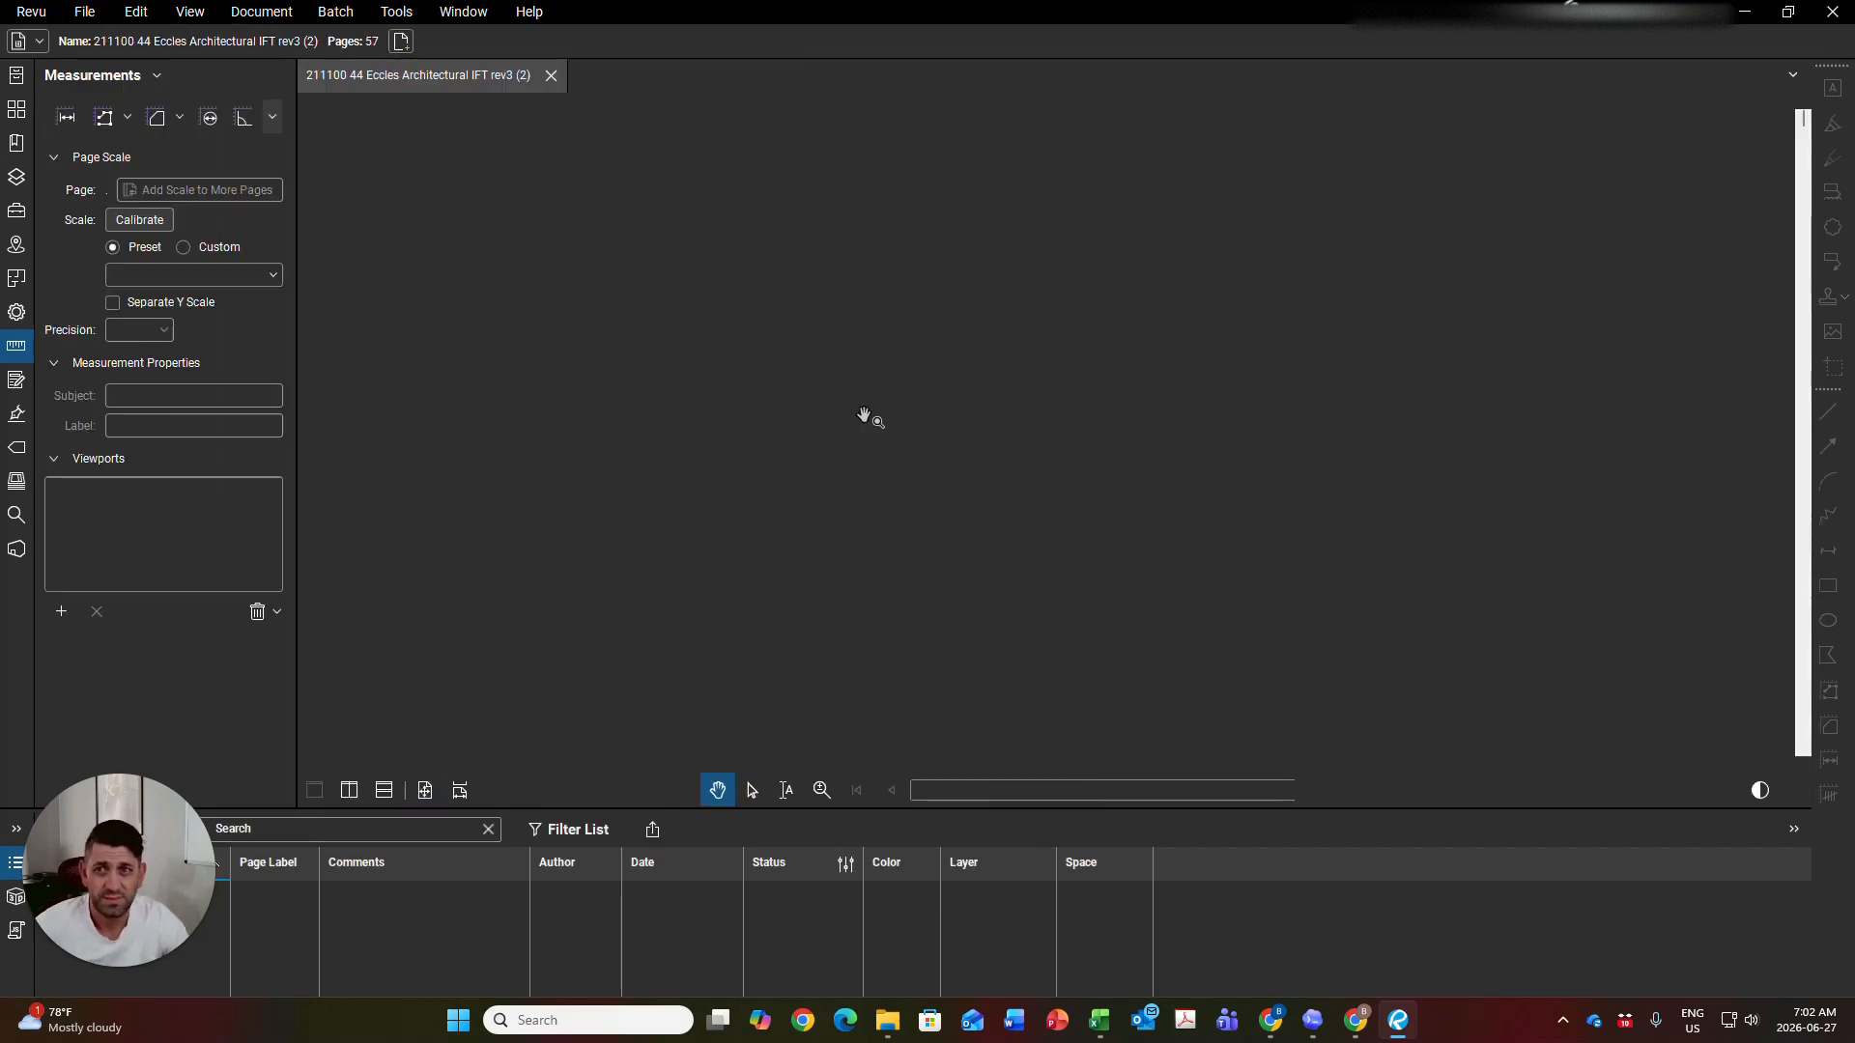
{"action": "scroll", "coordinate": [1044, 415], "scroll_direction": "down", "scroll_amount": 2}
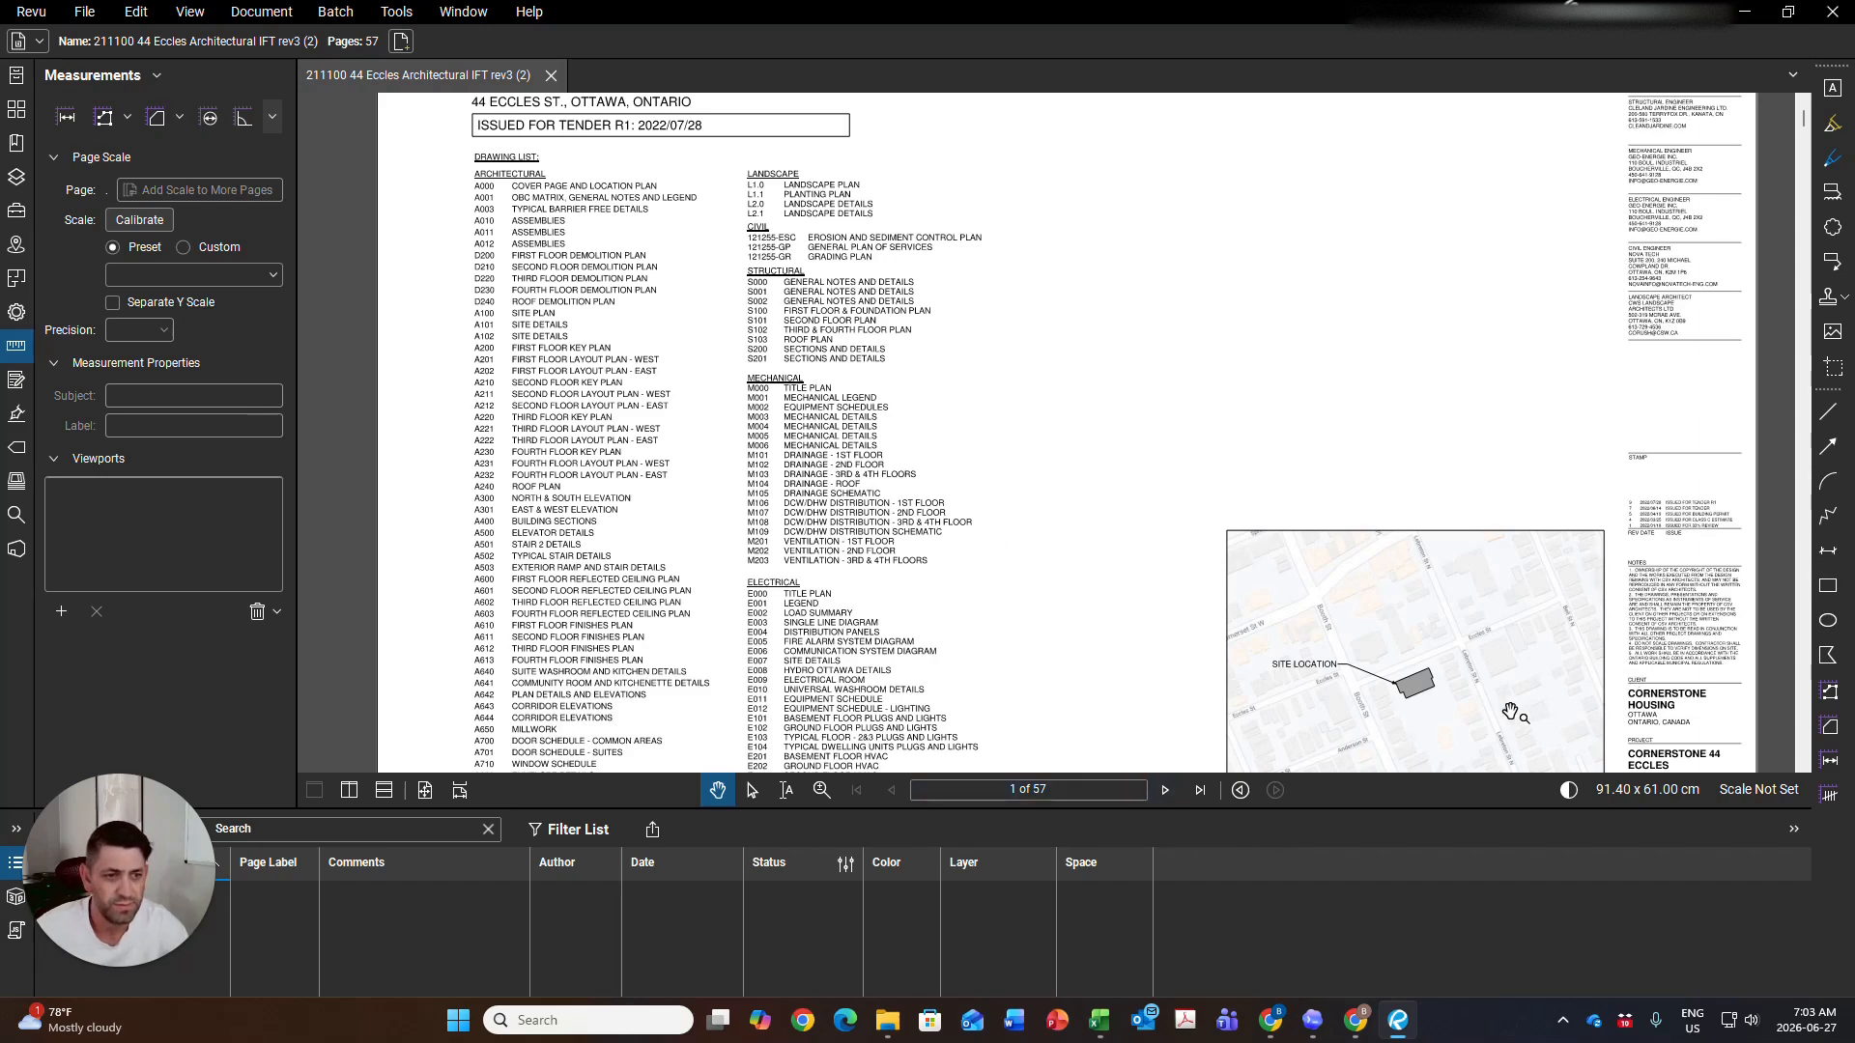
{"action": "left_click_drag", "start_coordinate": [1284, 660], "coordinate": [1046, 428]}
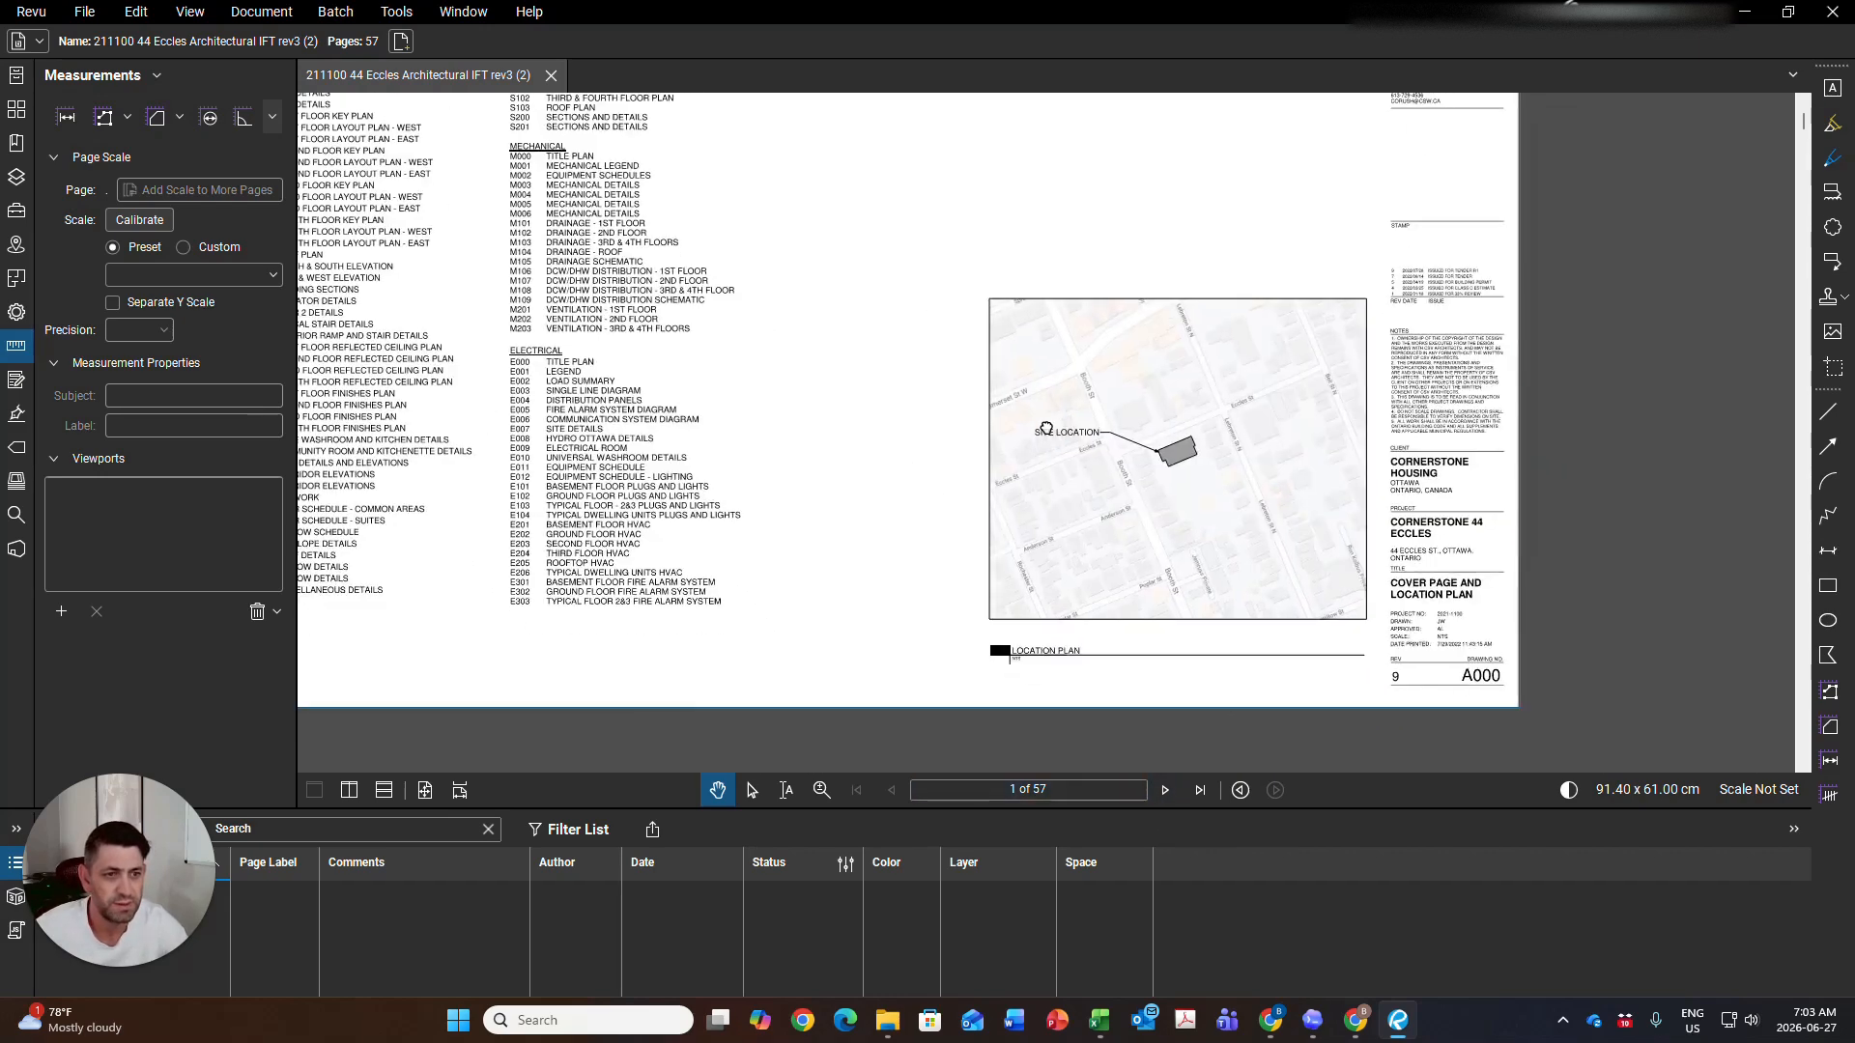
{"action": "left_click_drag", "start_coordinate": [1491, 510], "coordinate": [1493, 514]}
{"action": "mouse_move", "coordinate": [1319, 527]}
{"action": "left_mouse_down"}
{"action": "mouse_move", "coordinate": [1252, 555]}
{"action": "mouse_move", "coordinate": [1147, 530]}
{"action": "left_mouse_up"}
Leaf through the sheets following the cover page and look over the typical barrier free details on sheet A003
{"action": "left_click", "coordinate": [1164, 791]}
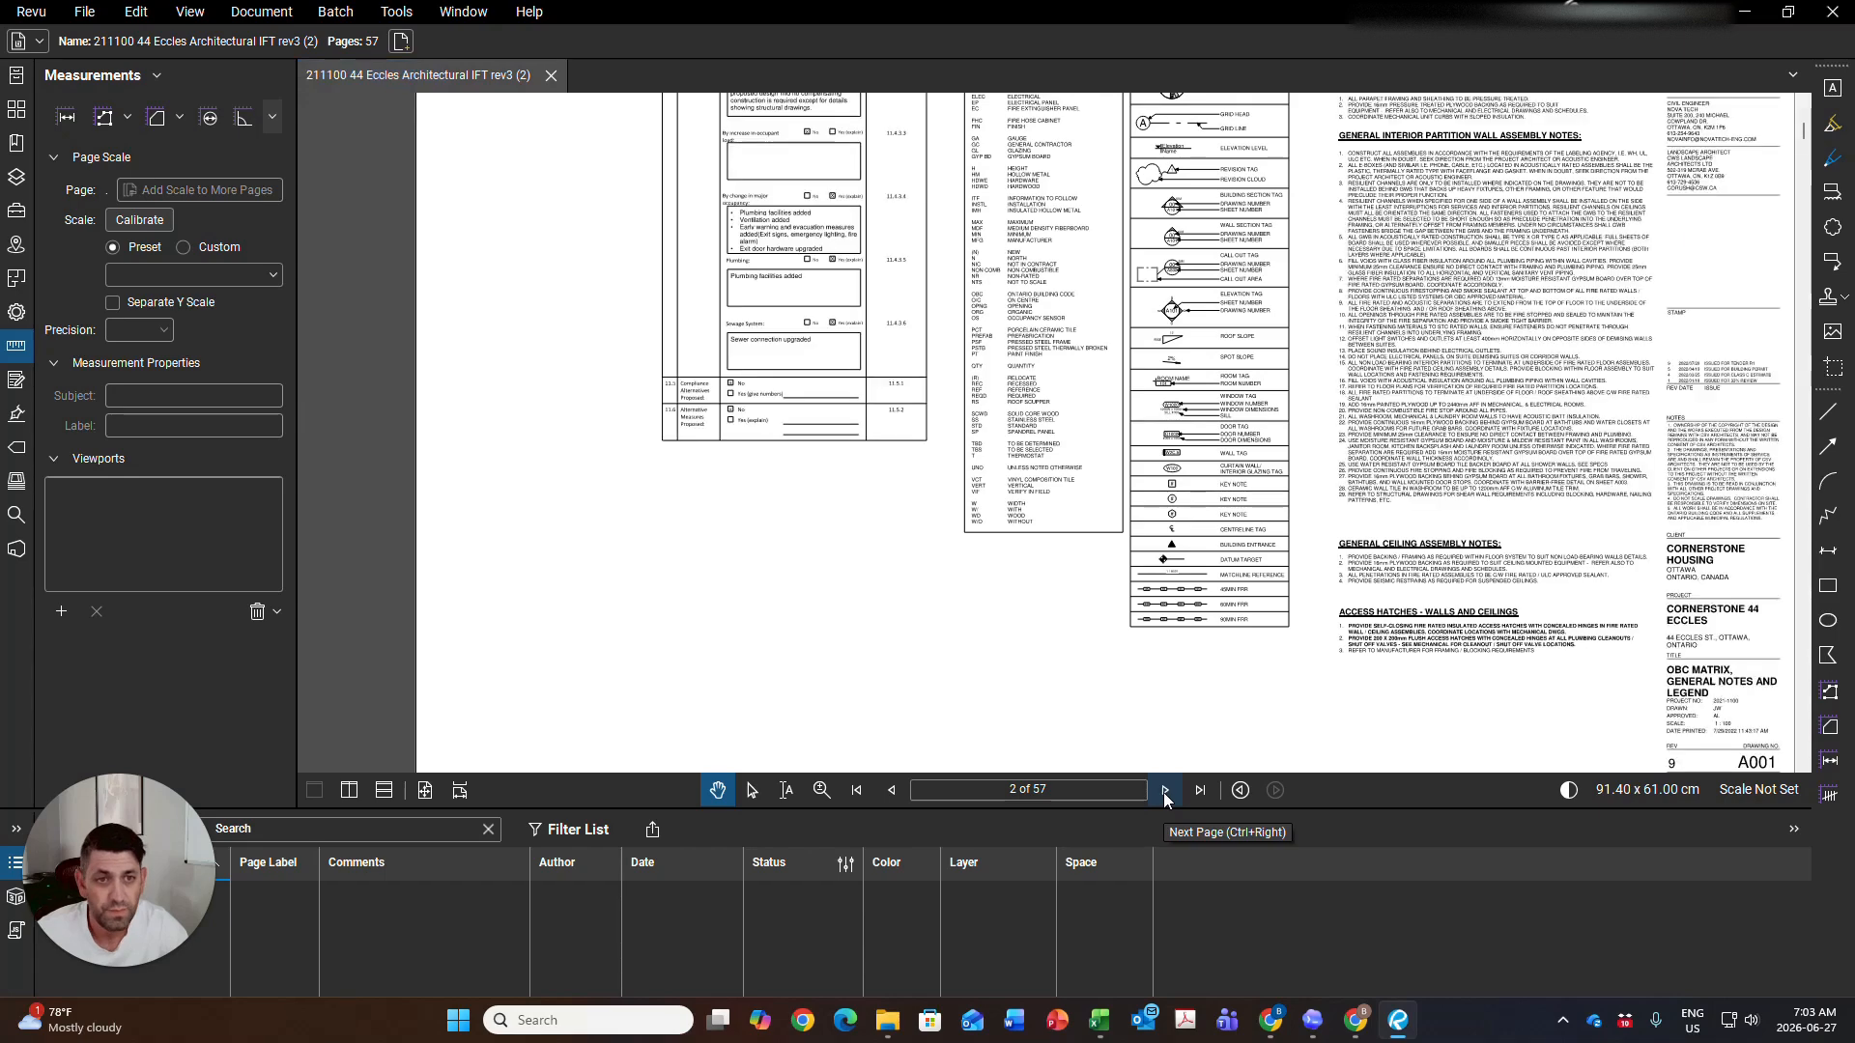
{"action": "left_click", "coordinate": [1164, 792]}
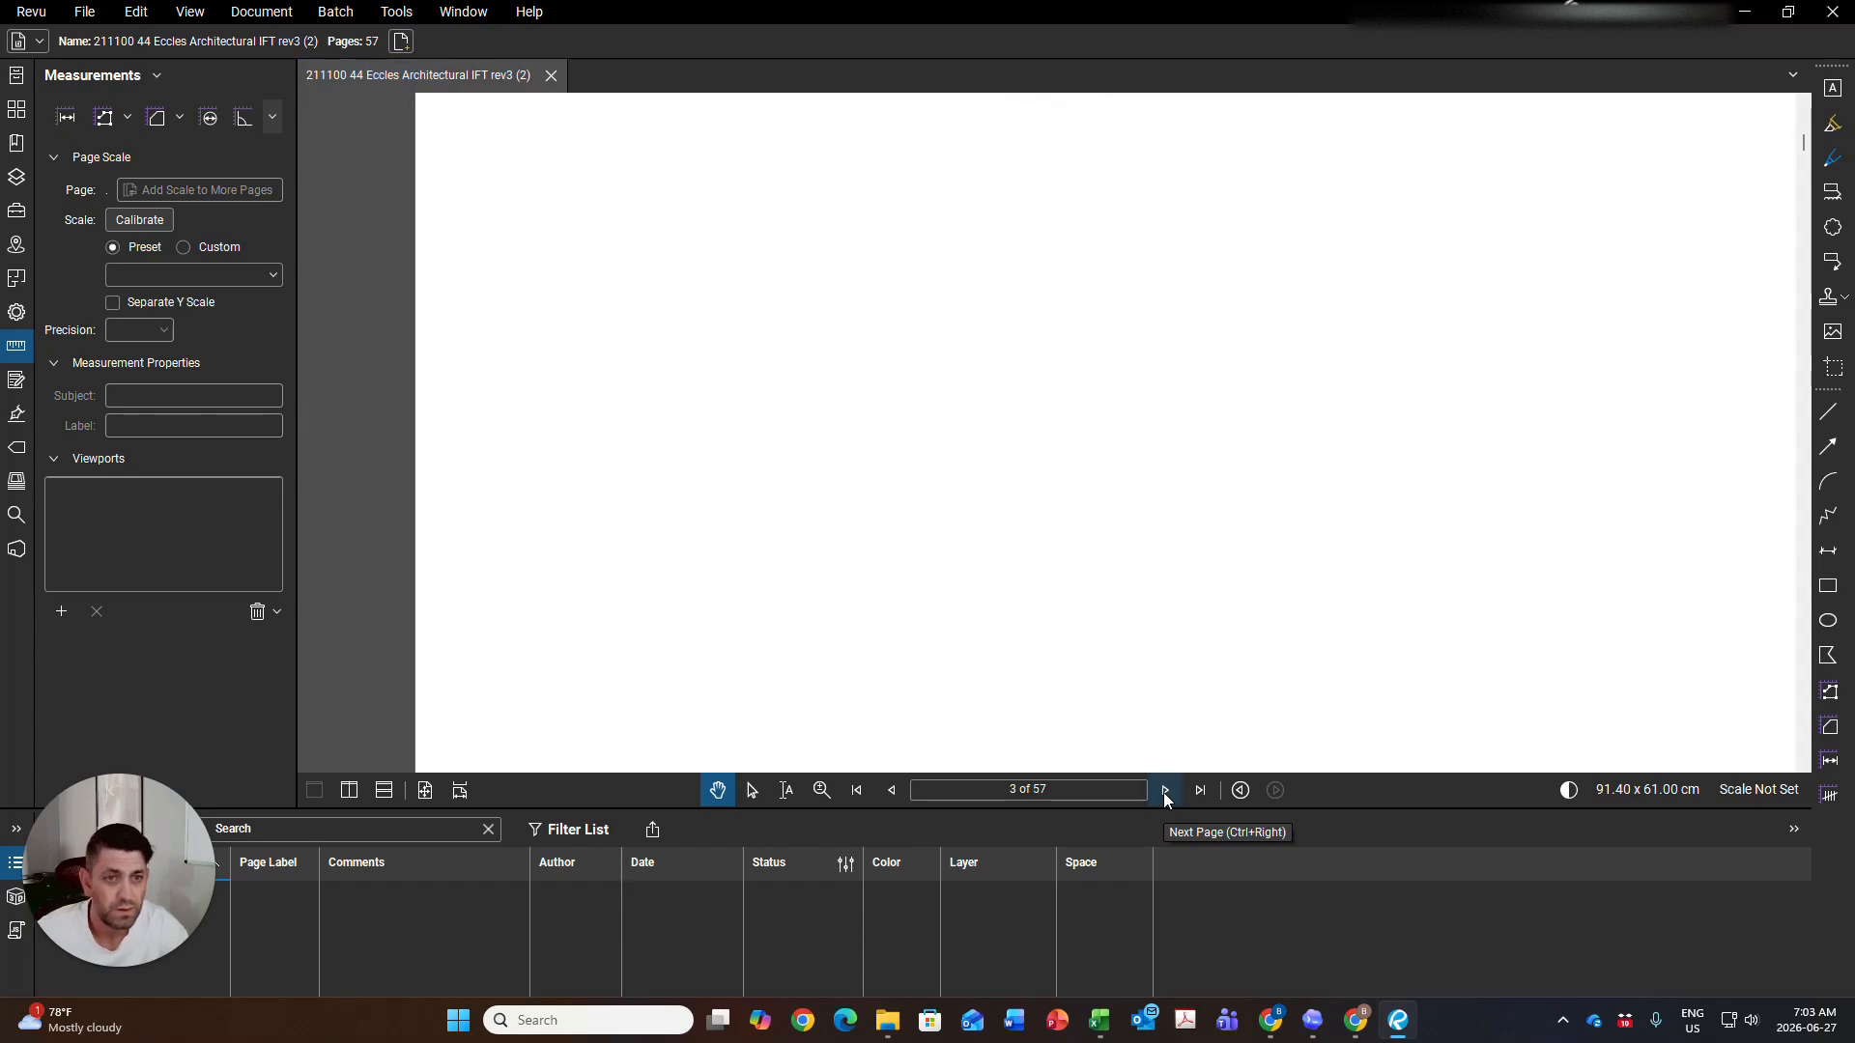
{"action": "left_click", "coordinate": [1164, 791]}
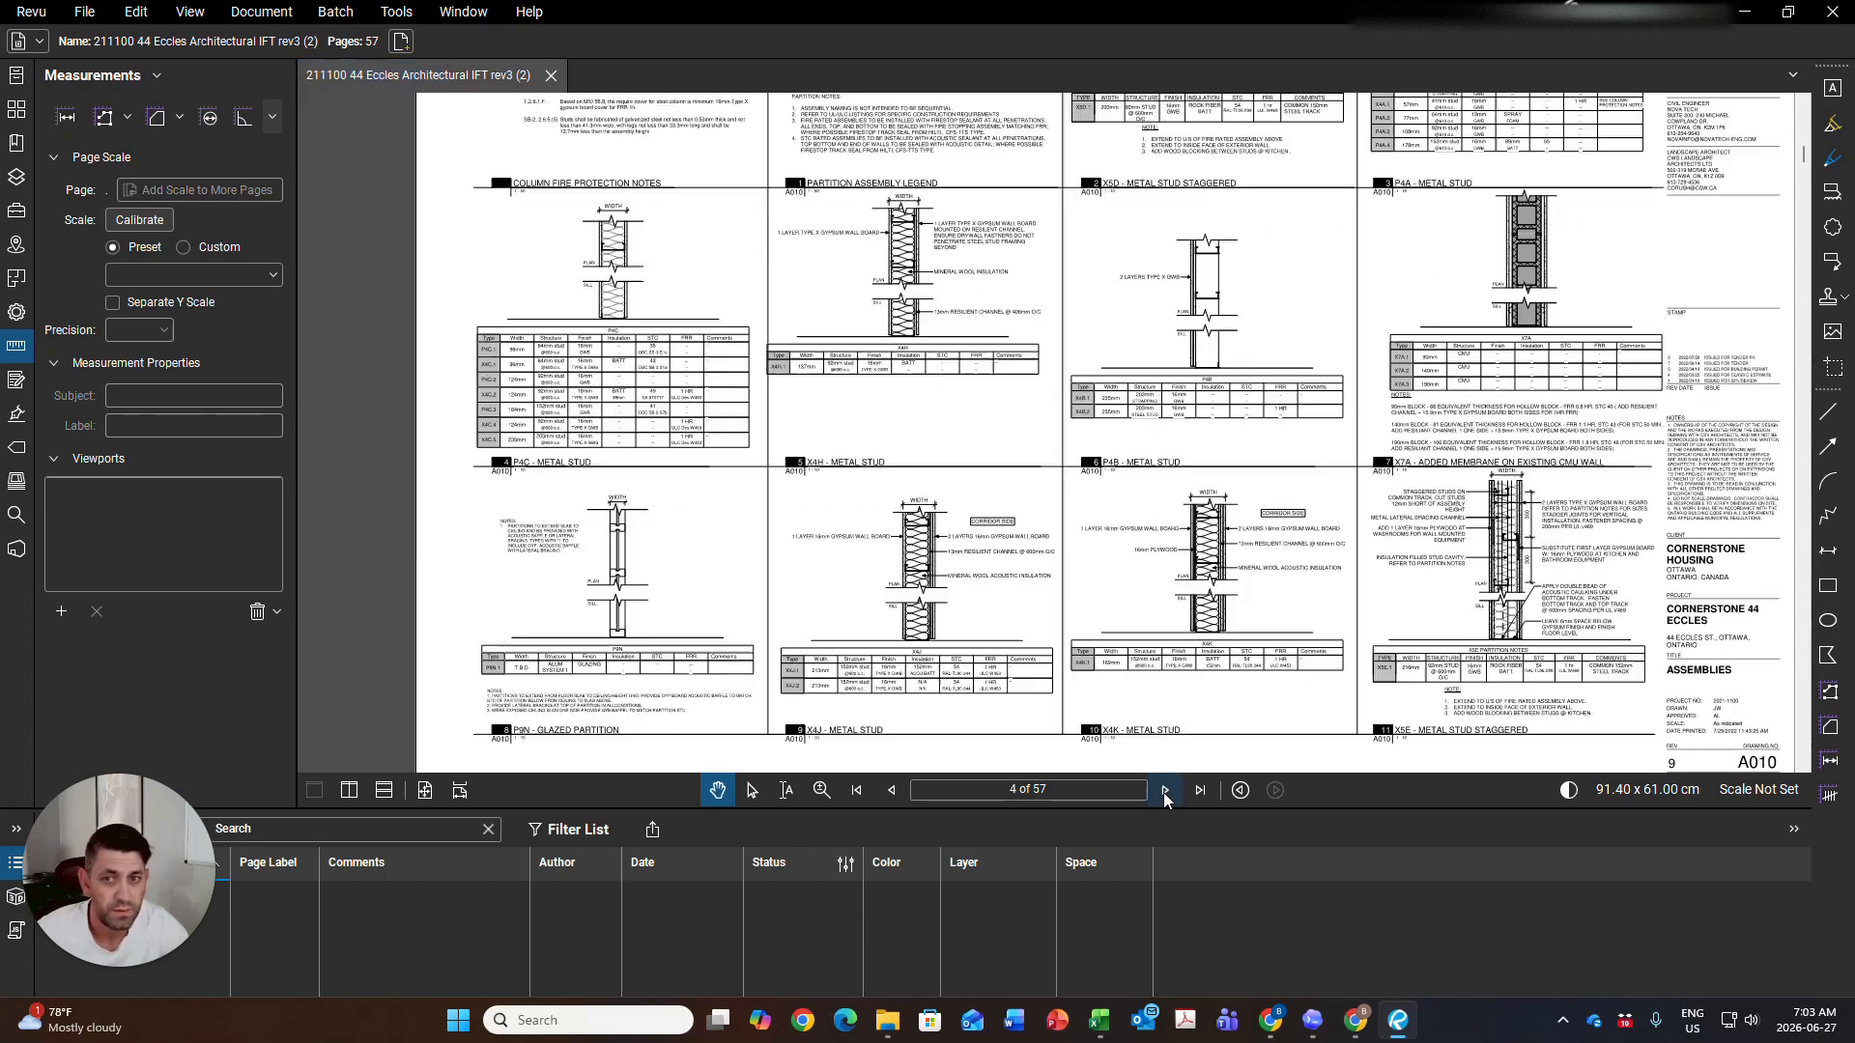
{"action": "left_click", "coordinate": [891, 790]}
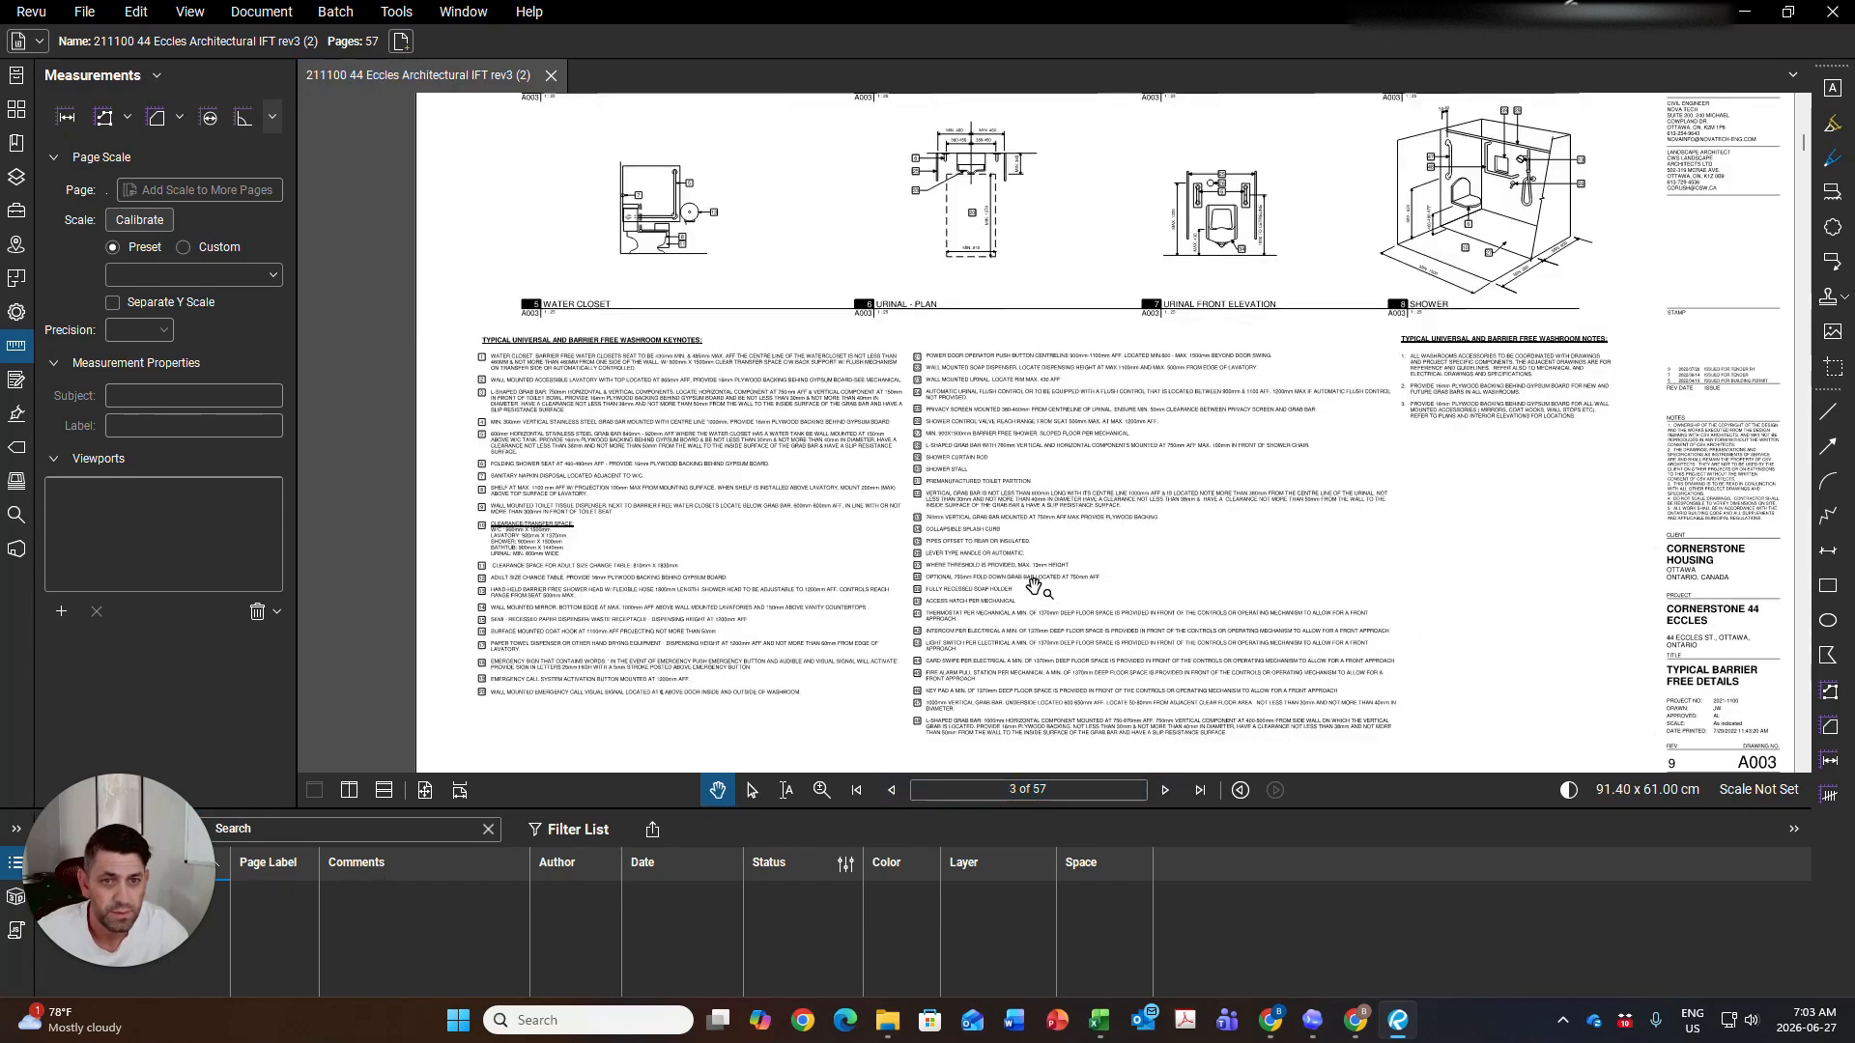
{"action": "scroll", "coordinate": [1035, 586], "scroll_direction": "up", "scroll_amount": 2}
{"action": "mouse_move", "coordinate": [1035, 586]}
{"action": "left_mouse_down"}
{"action": "mouse_move", "coordinate": [1061, 549]}
{"action": "mouse_move", "coordinate": [1227, 602]}
{"action": "mouse_move", "coordinate": [1179, 867]}
{"action": "mouse_move", "coordinate": [1128, 756]}
{"action": "left_mouse_up"}
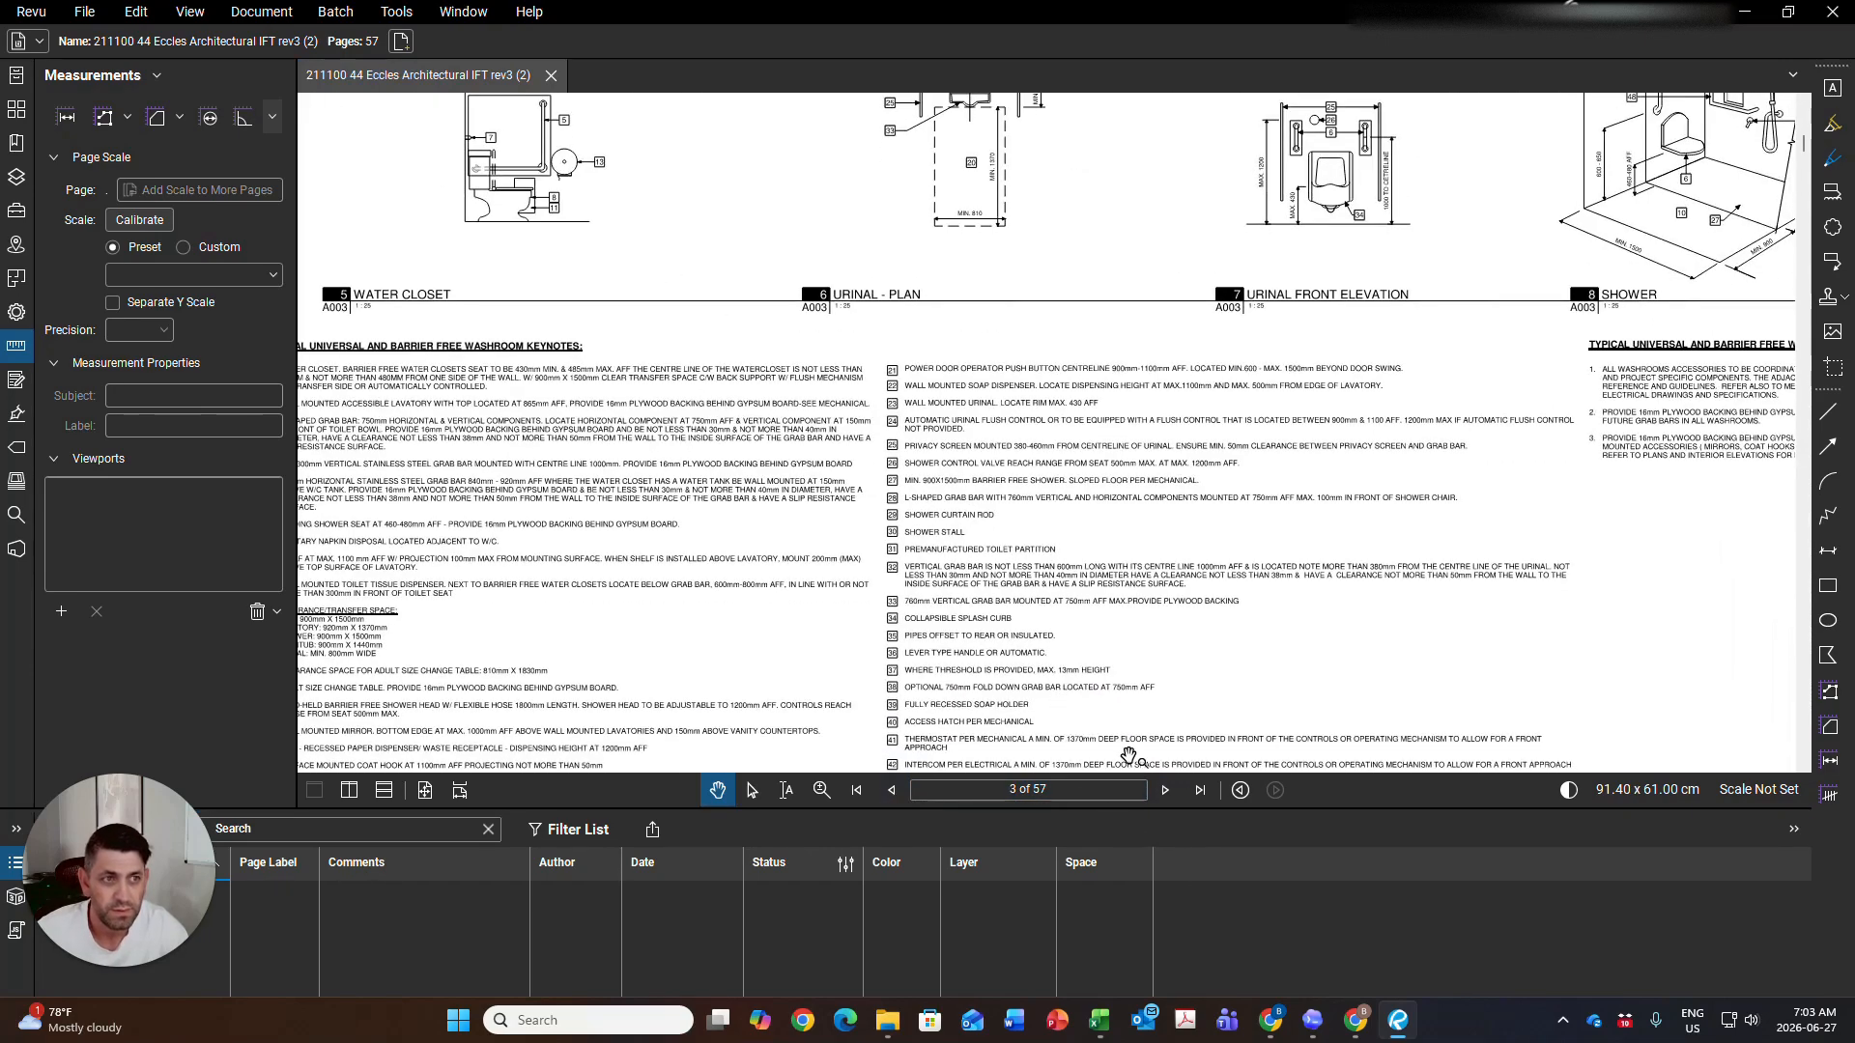
Look over the partition and wall assemblies on sheets A010 and A011, continuing to assemblies sheet A012
{"action": "left_click", "coordinate": [1164, 791]}
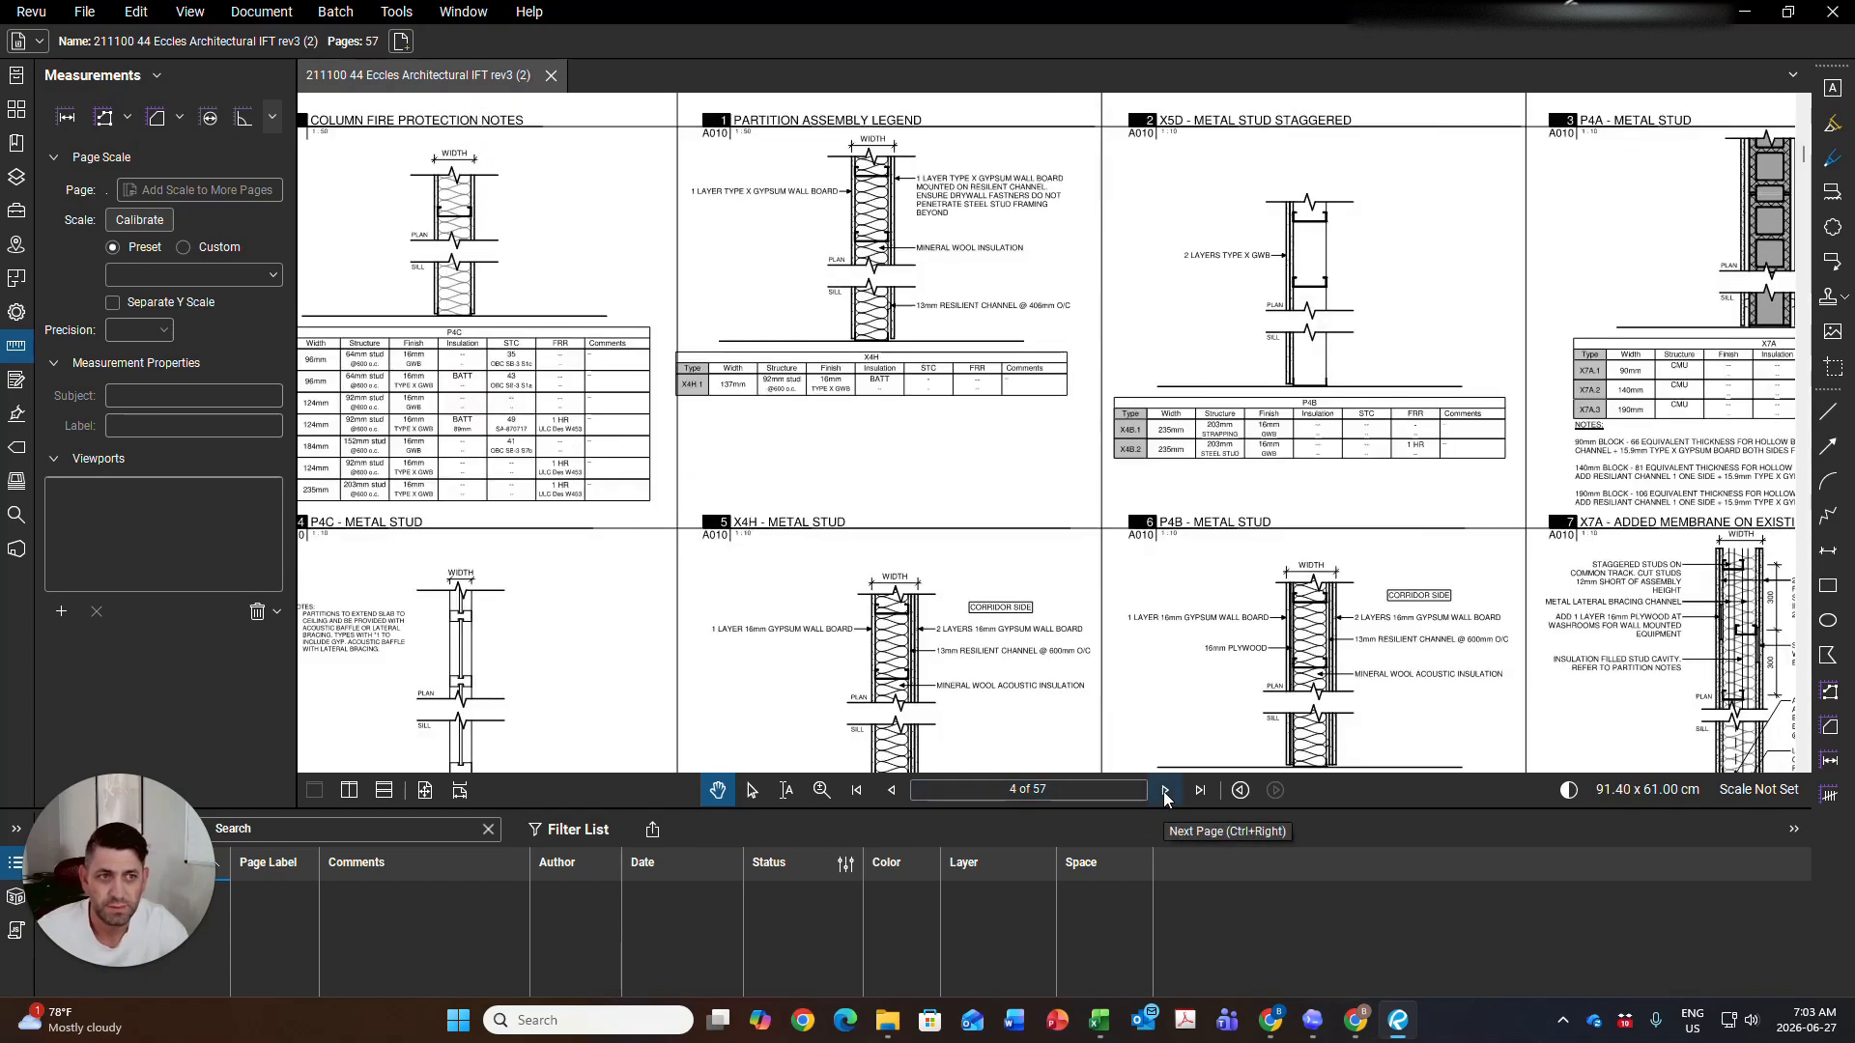
{"action": "scroll", "coordinate": [1171, 641], "scroll_direction": "down", "scroll_amount": 1}
{"action": "mouse_move", "coordinate": [1202, 568]}
{"action": "left_mouse_down"}
{"action": "mouse_move", "coordinate": [956, 802]}
{"action": "mouse_move", "coordinate": [991, 786]}
{"action": "left_mouse_up"}
{"action": "scroll", "coordinate": [1009, 594], "scroll_direction": "down", "scroll_amount": 1}
{"action": "left_click_drag", "start_coordinate": [1012, 596], "coordinate": [1044, 499]}
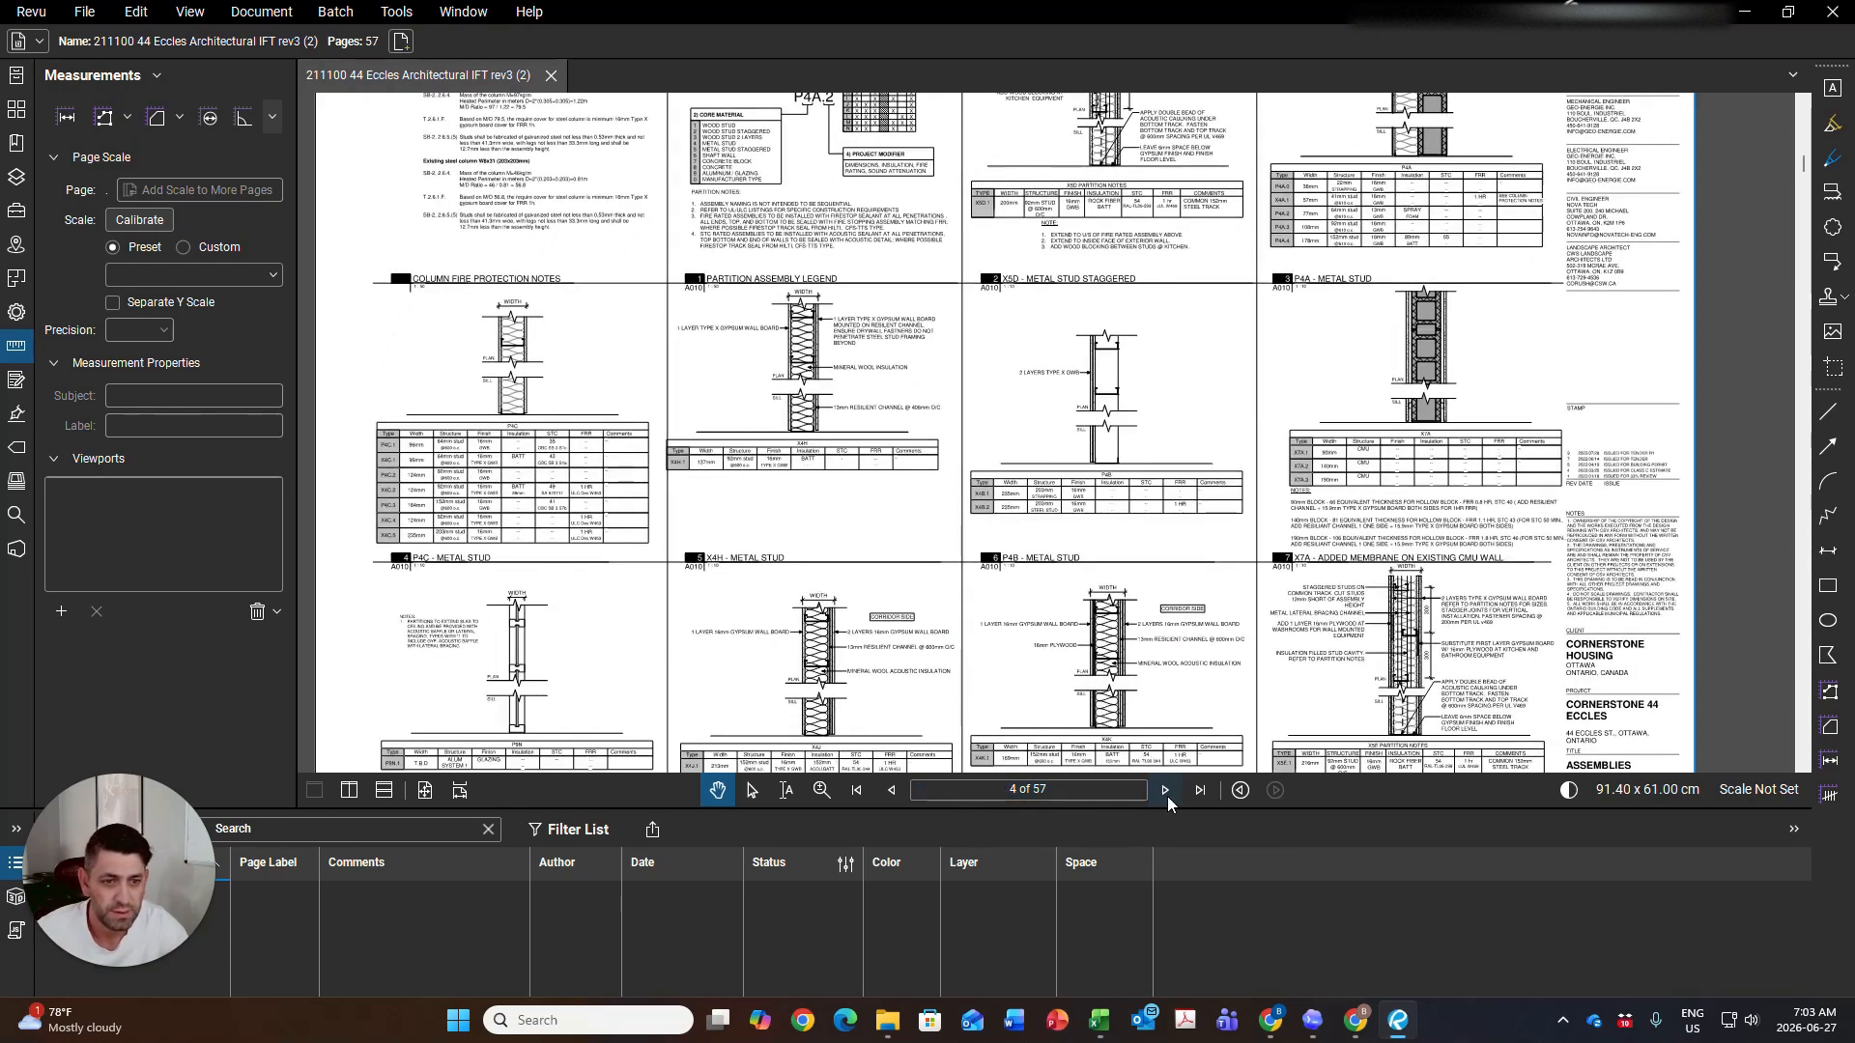
{"action": "left_click", "coordinate": [1166, 794]}
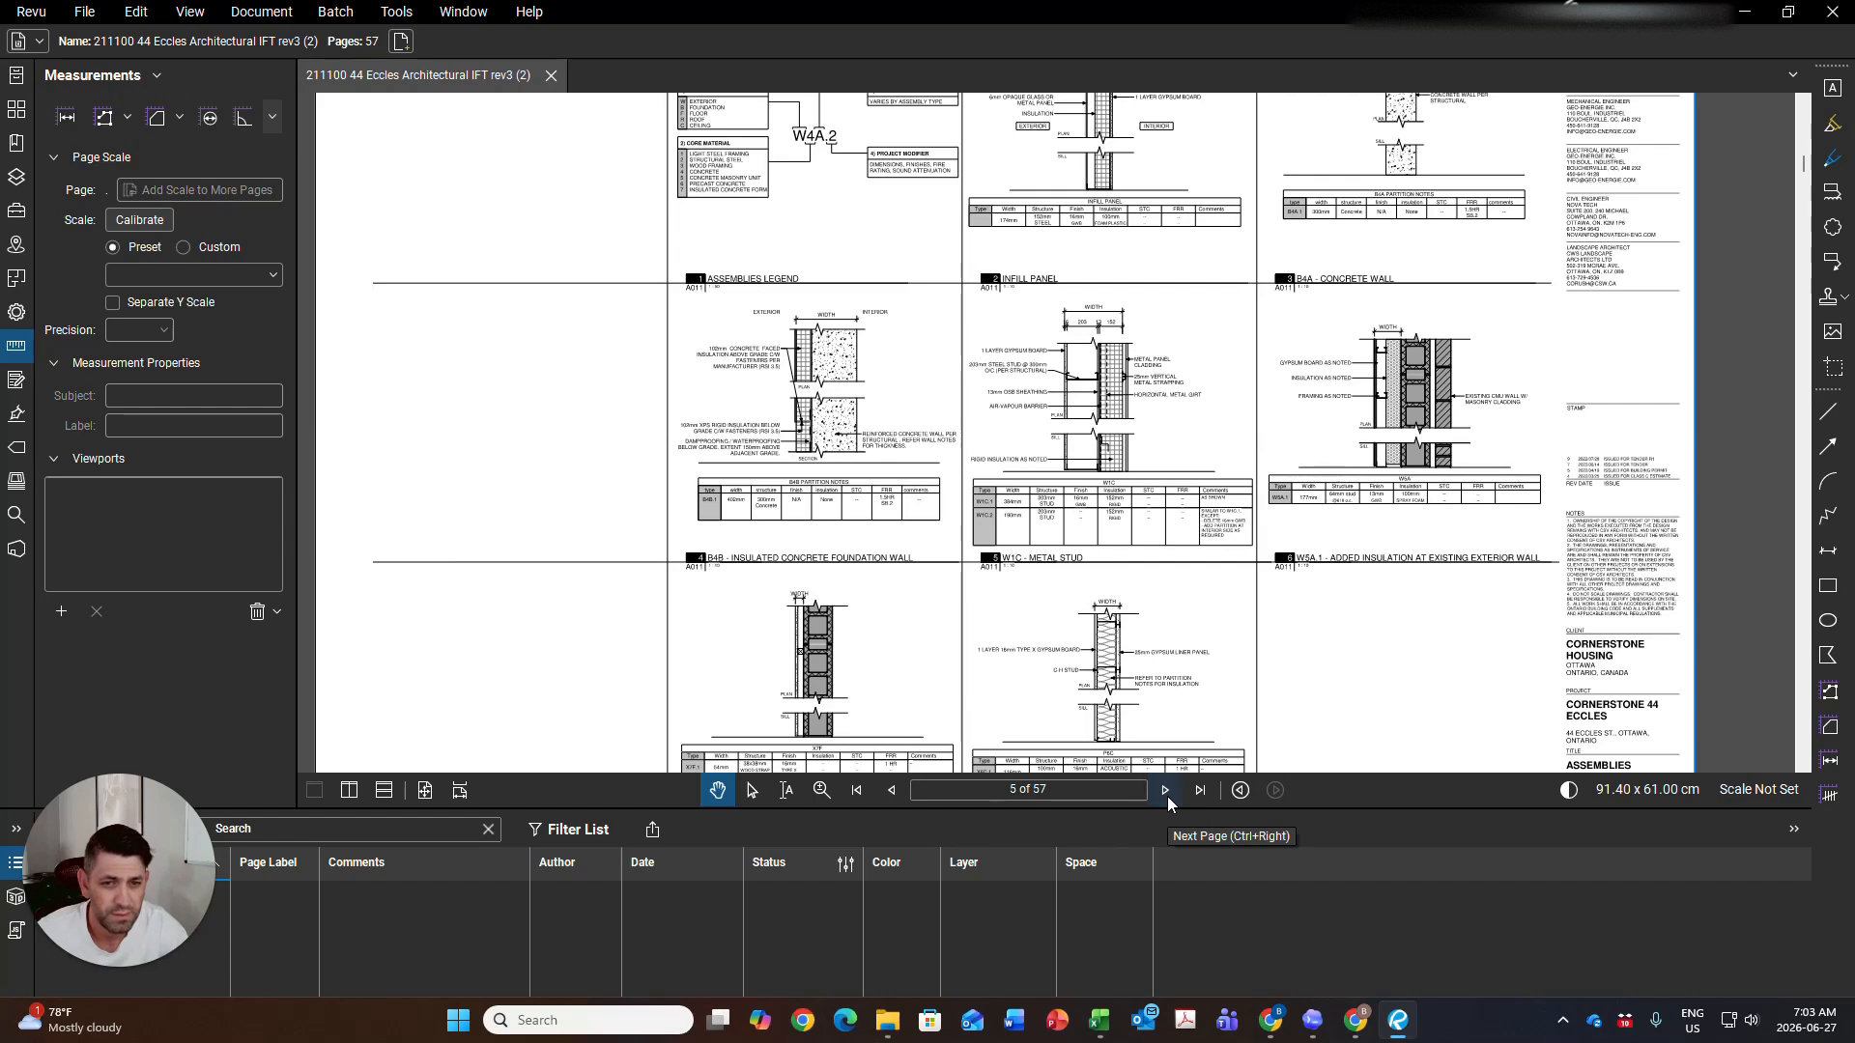
{"action": "left_click", "coordinate": [1166, 792]}
Examine the R2A existing roof assembly's layers and roof notes on sheet A012
{"action": "scroll", "coordinate": [1022, 587], "scroll_direction": "up", "scroll_amount": 4}
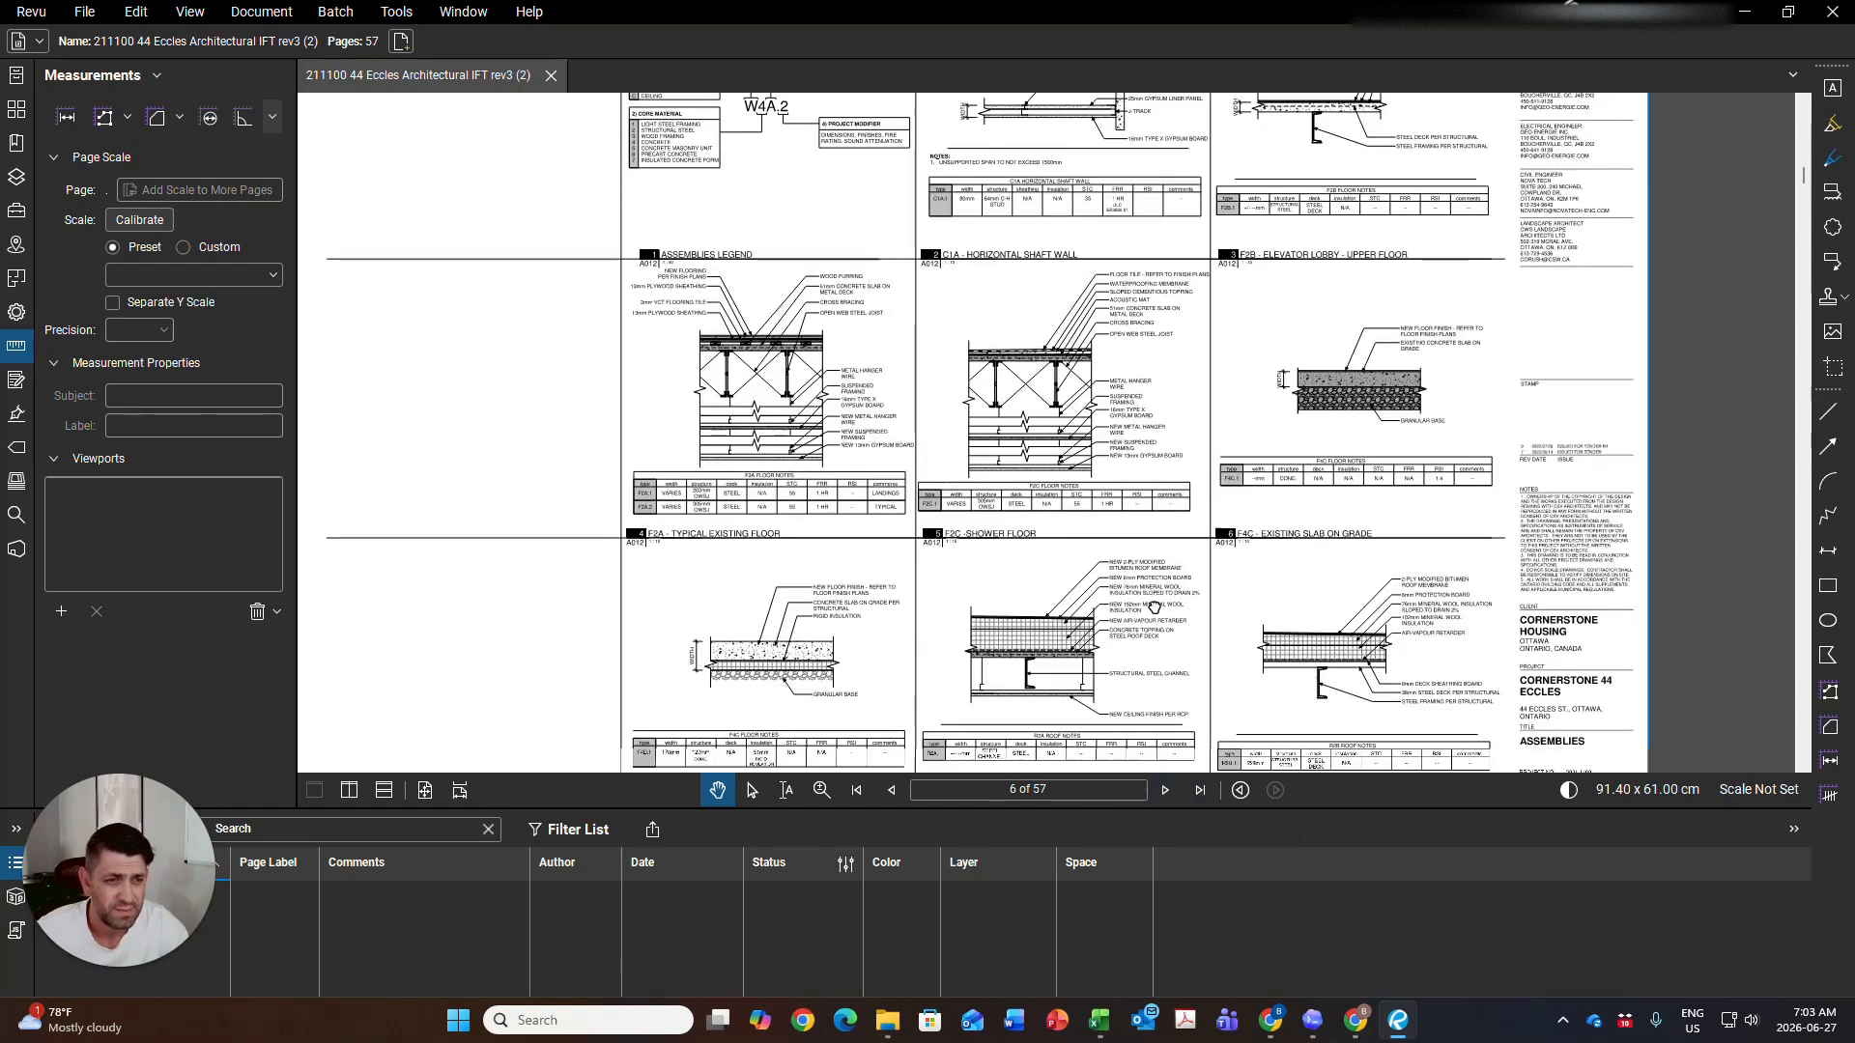
{"action": "scroll", "coordinate": [1022, 587], "scroll_direction": "down", "scroll_amount": 2}
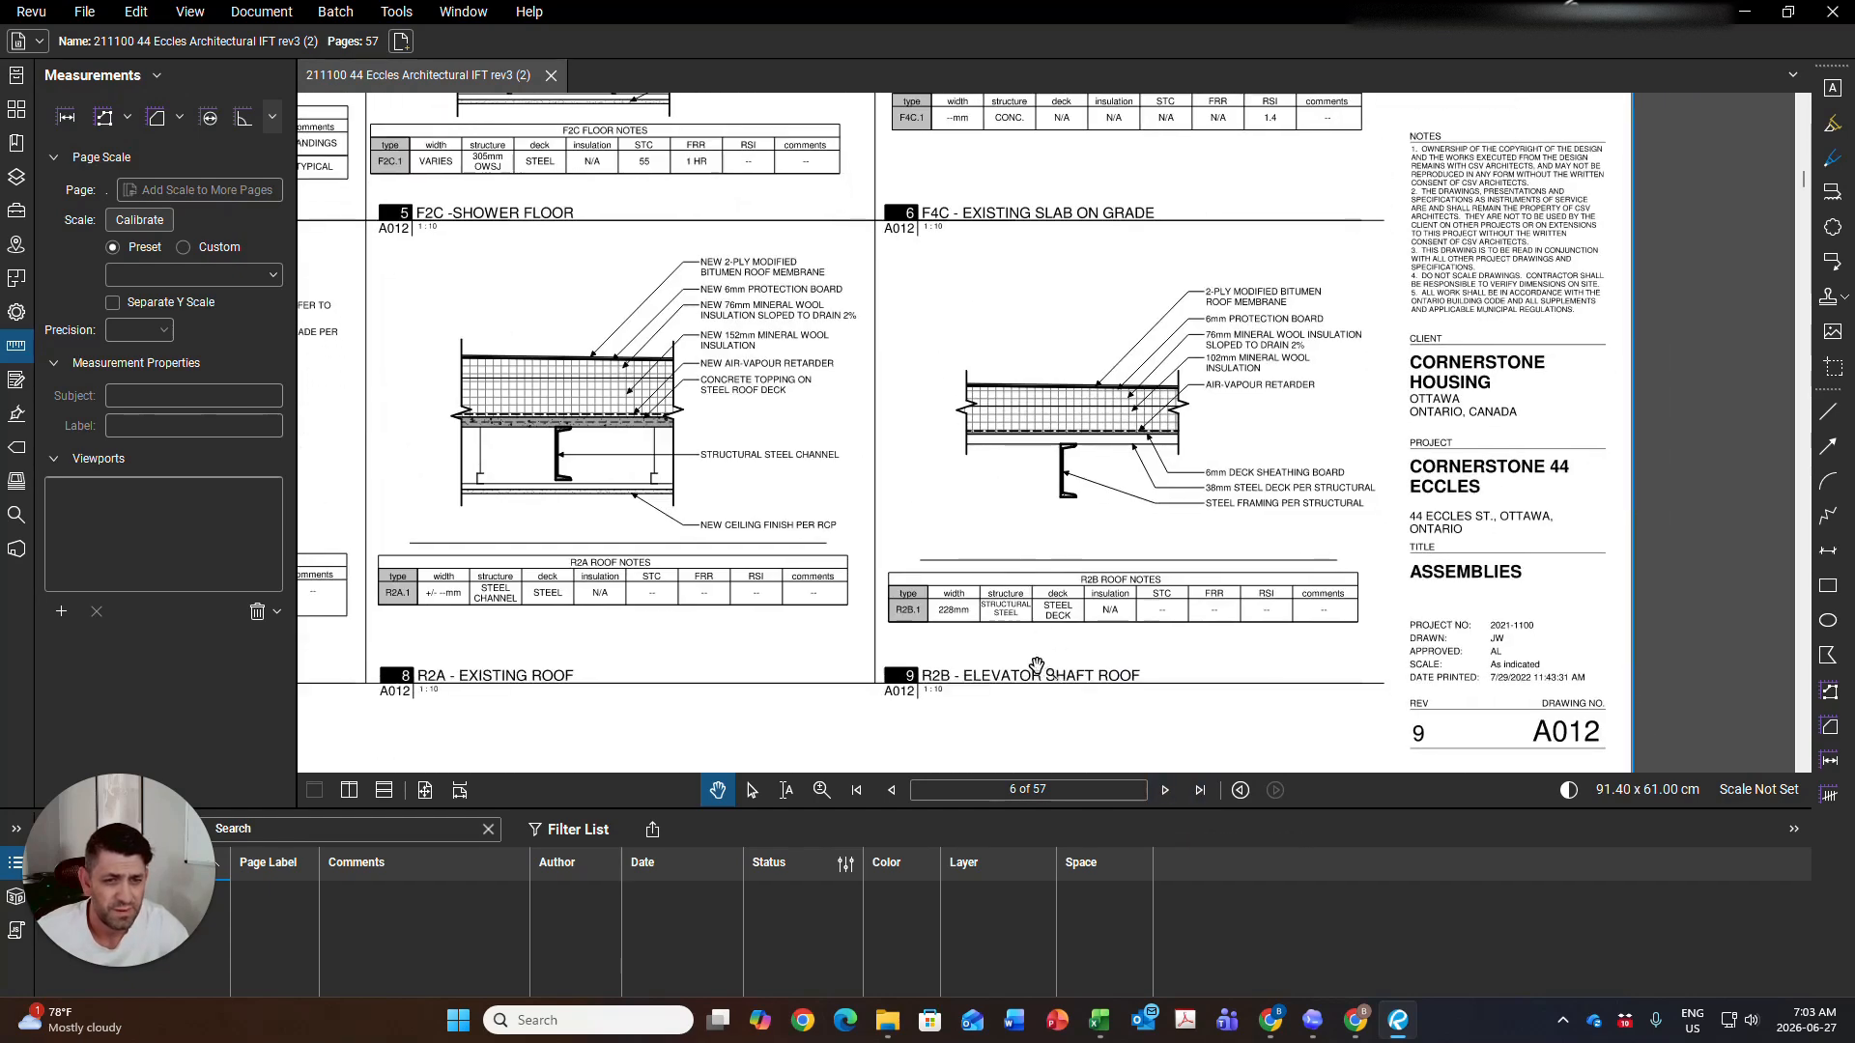
{"action": "mouse_move", "coordinate": [548, 555]}
{"action": "left_mouse_down"}
{"action": "mouse_move", "coordinate": [821, 626]}
{"action": "mouse_move", "coordinate": [817, 645]}
{"action": "left_mouse_up"}
{"action": "scroll", "coordinate": [828, 579], "scroll_direction": "up", "scroll_amount": 2}
{"action": "scroll", "coordinate": [829, 580], "scroll_direction": "down", "scroll_amount": 4}
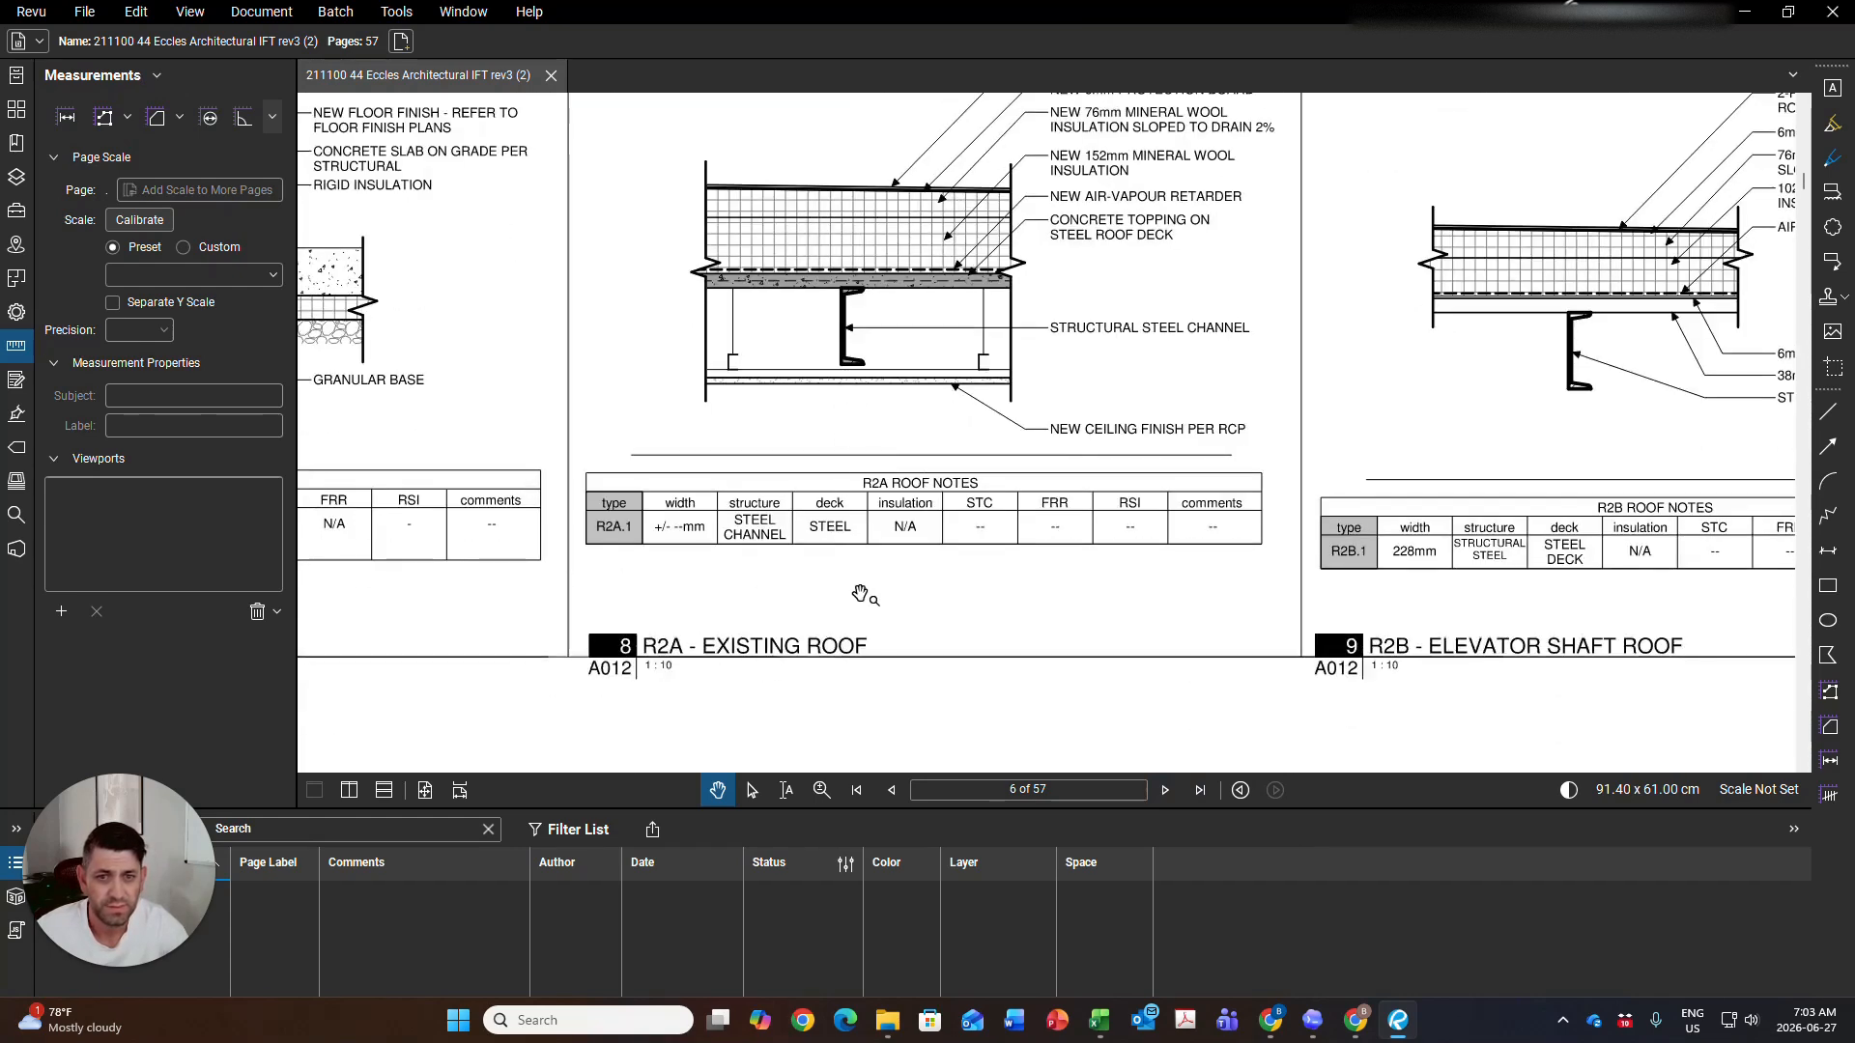
{"action": "scroll", "coordinate": [868, 625], "scroll_direction": "up", "scroll_amount": 4}
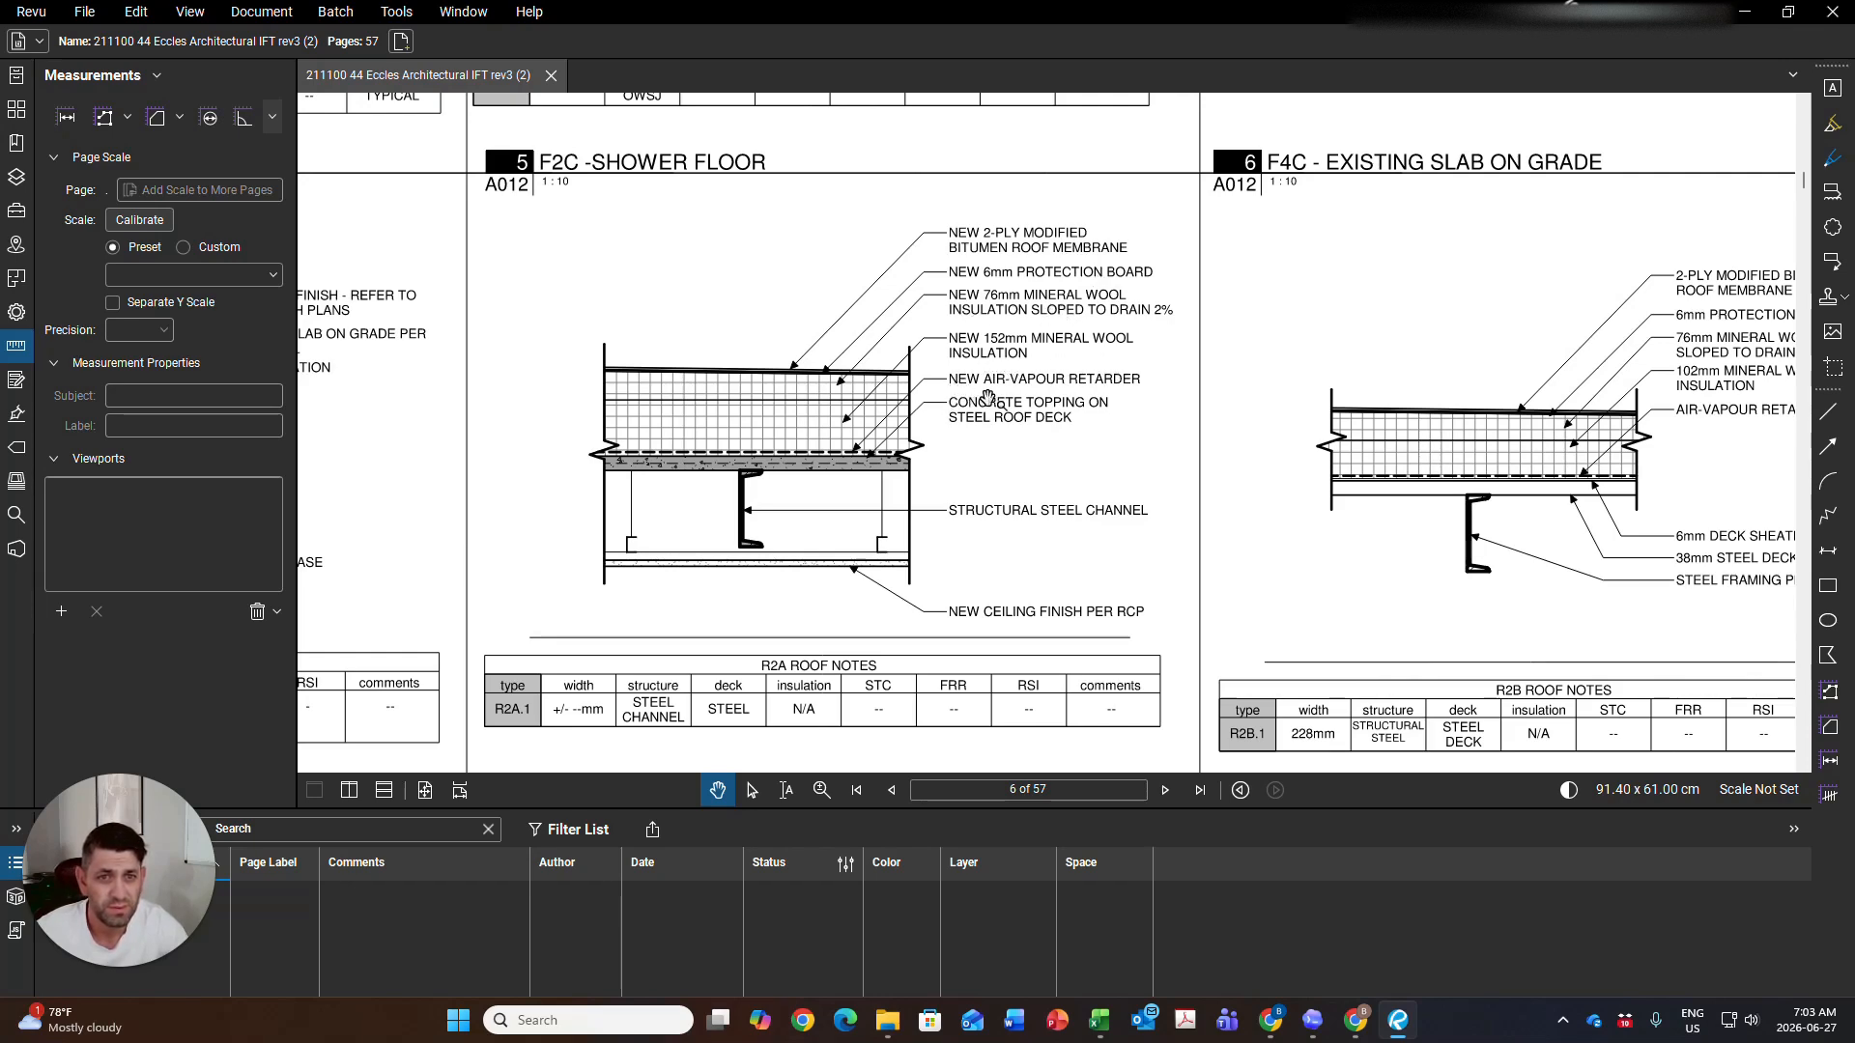
{"action": "scroll", "coordinate": [933, 443], "scroll_direction": "down", "scroll_amount": 5}
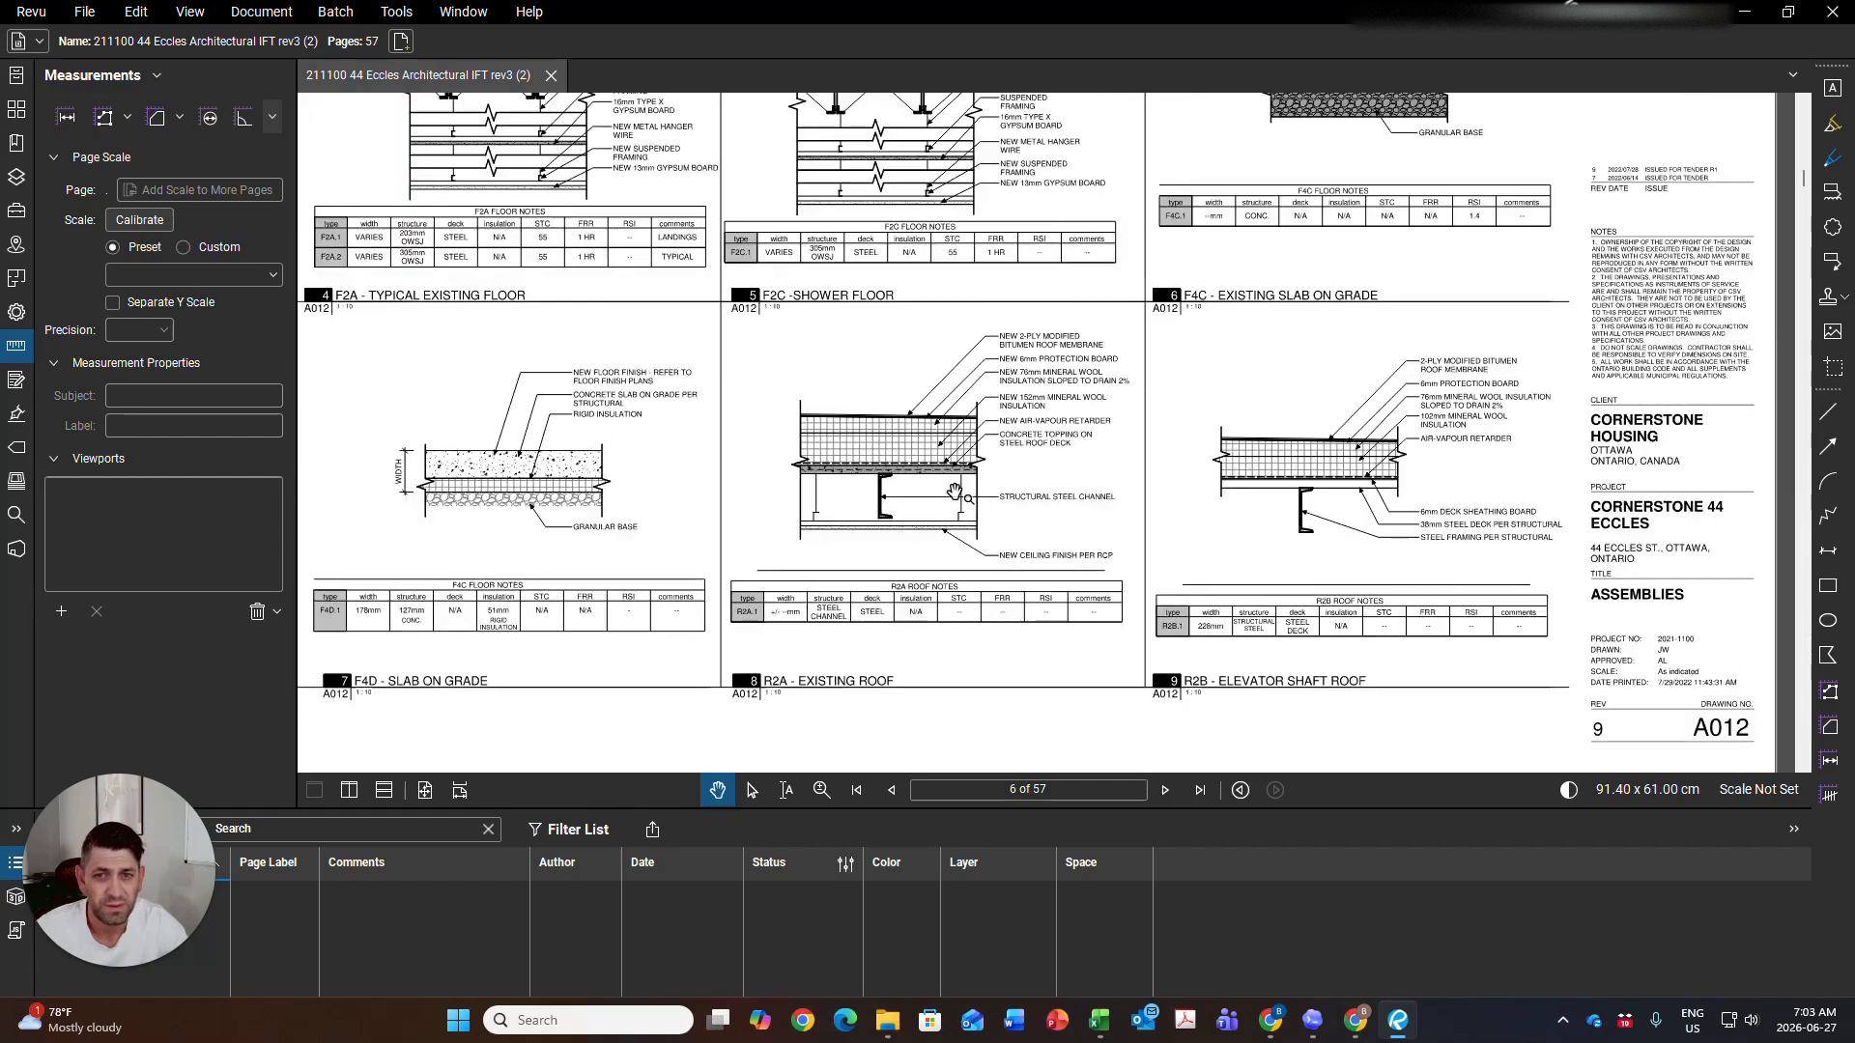
Compare the R2A existing roof detail with the surrounding floor and roof assemblies on sheet A012
{"action": "mouse_move", "coordinate": [1086, 419]}
{"action": "left_mouse_down"}
{"action": "mouse_move", "coordinate": [949, 542]}
{"action": "mouse_move", "coordinate": [951, 659]}
{"action": "left_mouse_up"}
{"action": "scroll", "coordinate": [921, 633], "scroll_direction": "down", "scroll_amount": 1}
{"action": "mouse_move", "coordinate": [908, 439]}
{"action": "left_mouse_down"}
{"action": "mouse_move", "coordinate": [843, 806]}
{"action": "mouse_move", "coordinate": [1134, 397]}
{"action": "left_mouse_up"}
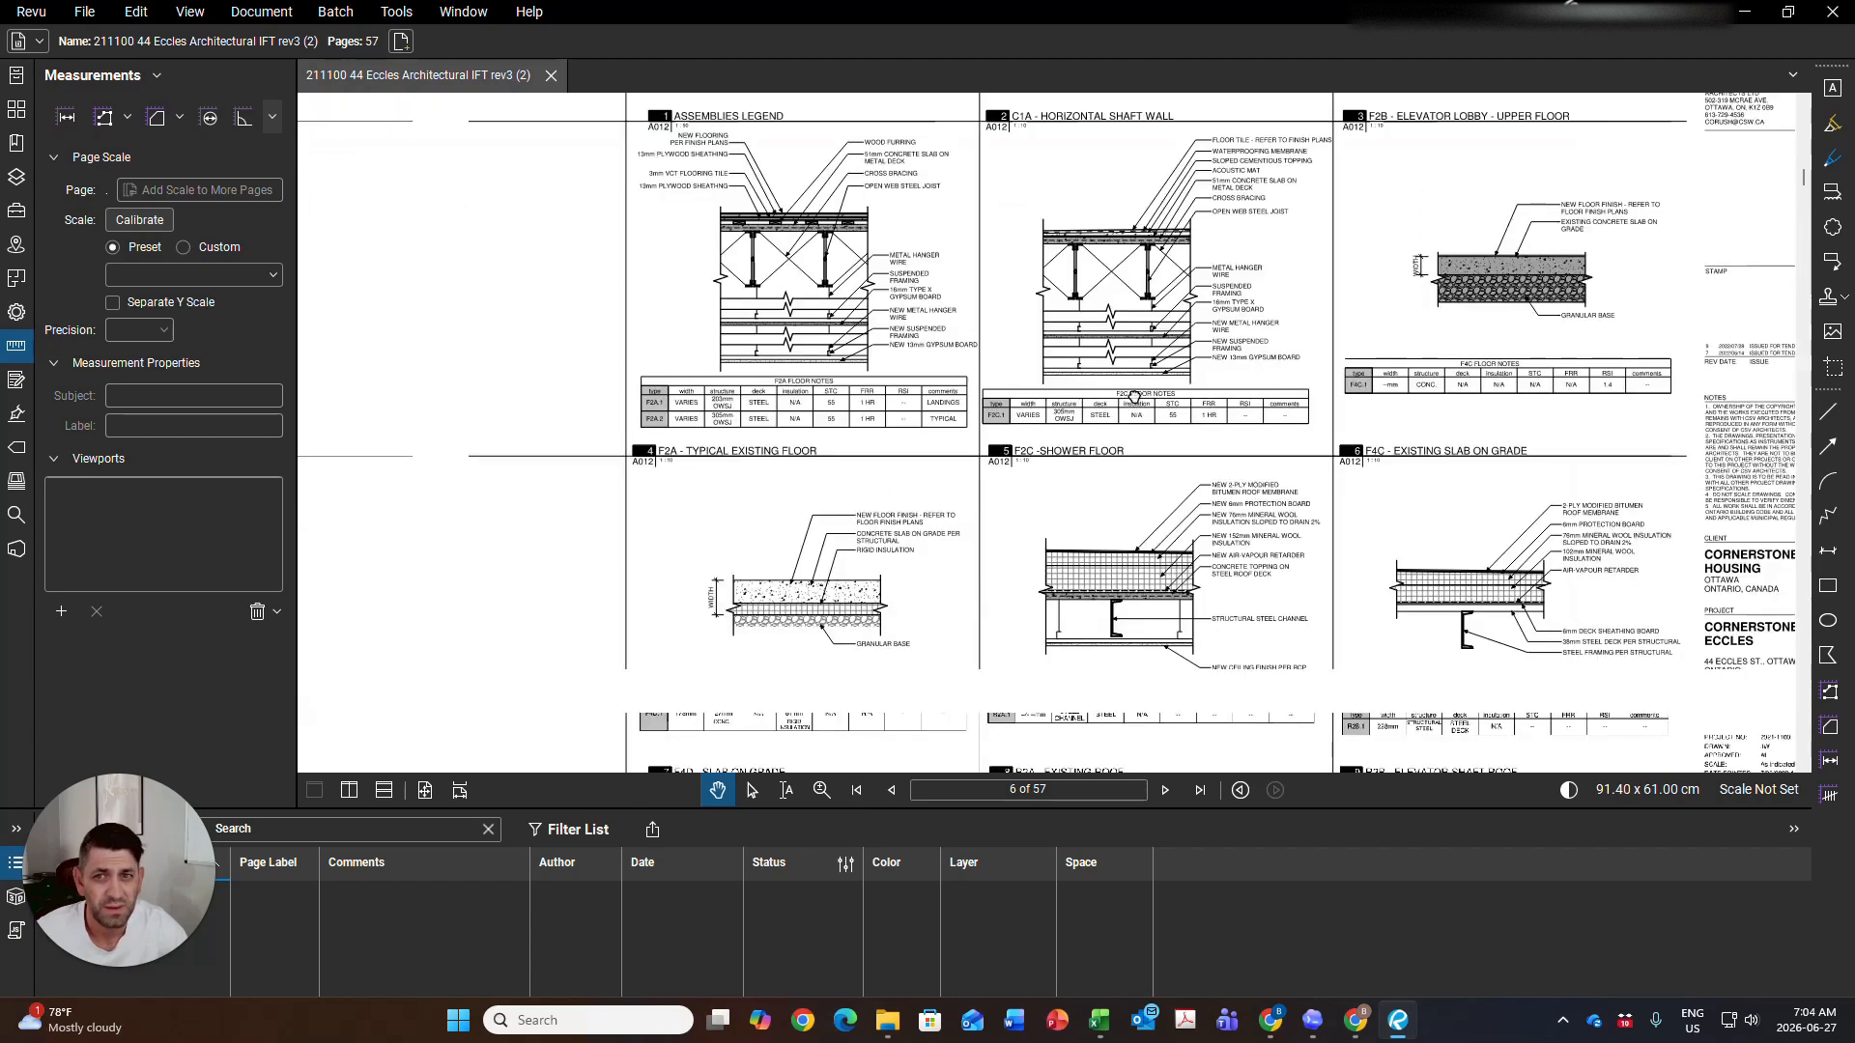
{"action": "left_click_drag", "start_coordinate": [957, 541], "coordinate": [879, 457]}
{"action": "scroll", "coordinate": [1030, 517], "scroll_direction": "up", "scroll_amount": 1}
{"action": "left_click_drag", "start_coordinate": [1030, 516], "coordinate": [1000, 548]}
{"action": "scroll", "coordinate": [966, 578], "scroll_direction": "up", "scroll_amount": 1}
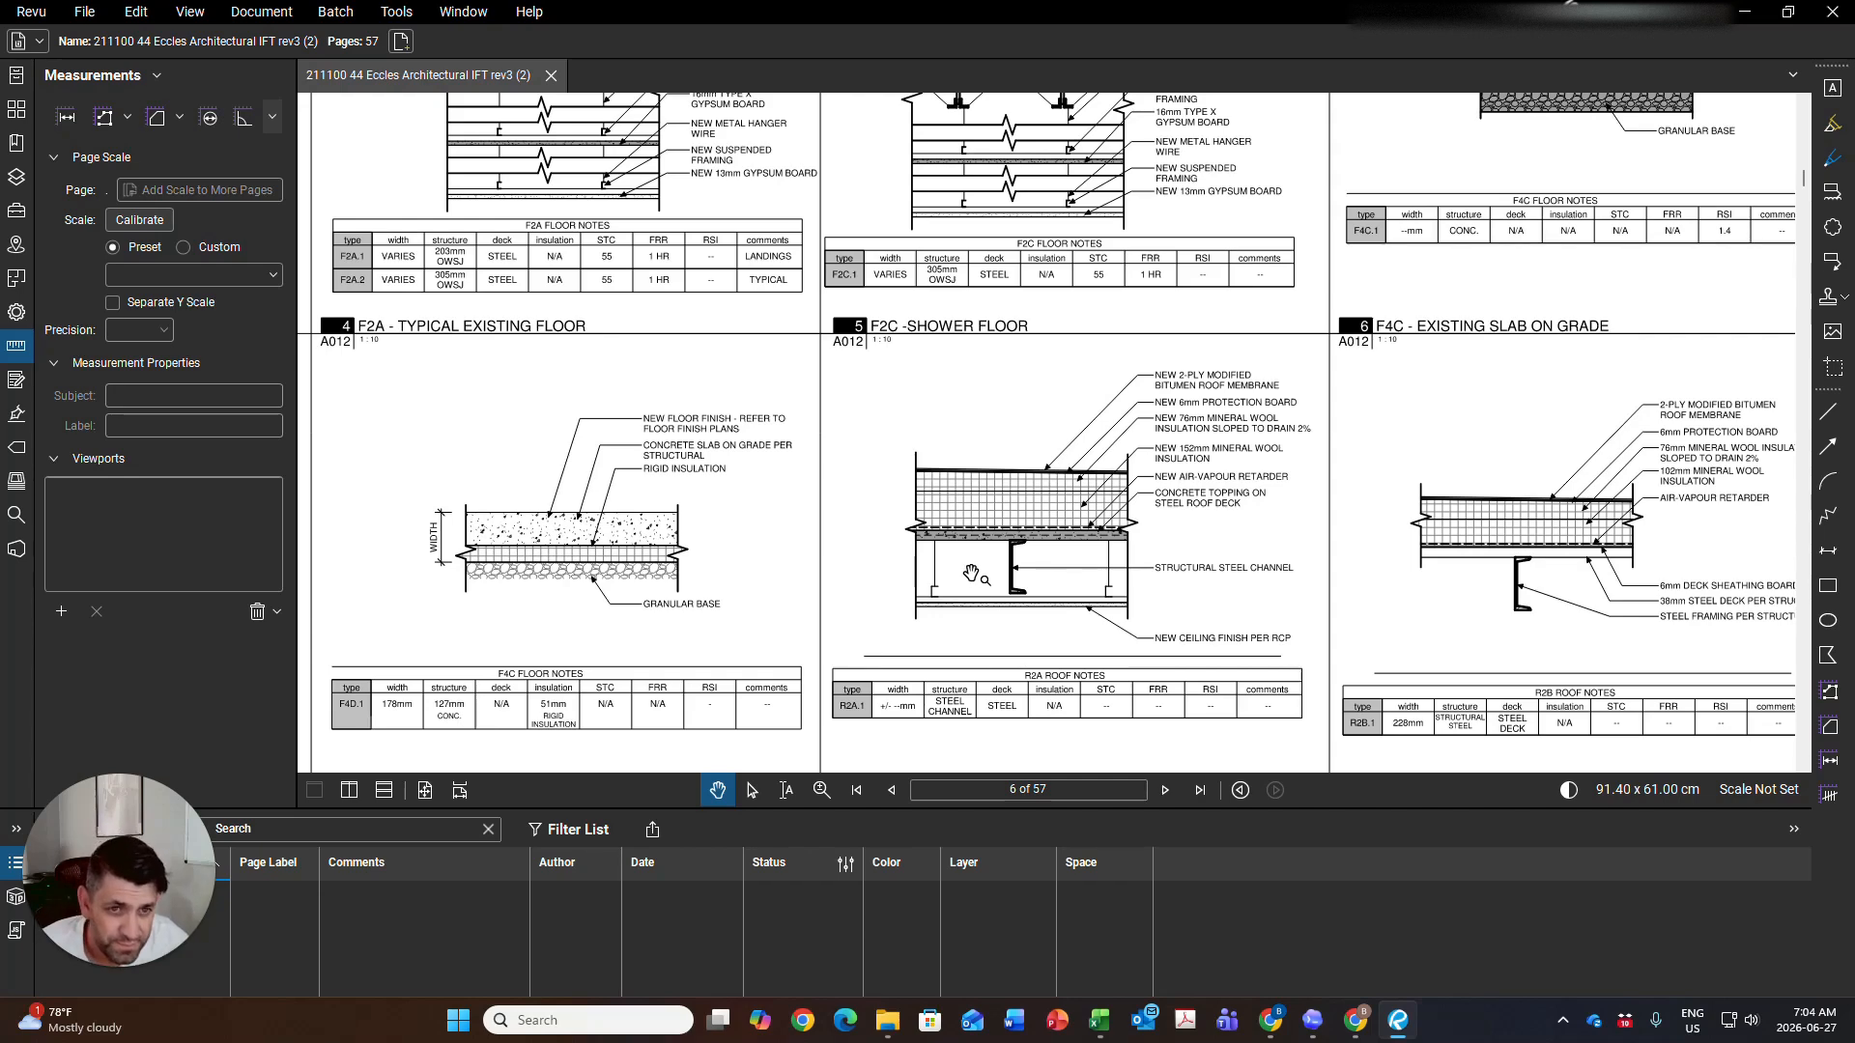
Glance at the first floor demolition plan, return to sheet A012 and compare the R2B elevator shaft roof with the R2A existing roof
{"action": "left_click", "coordinate": [1167, 790]}
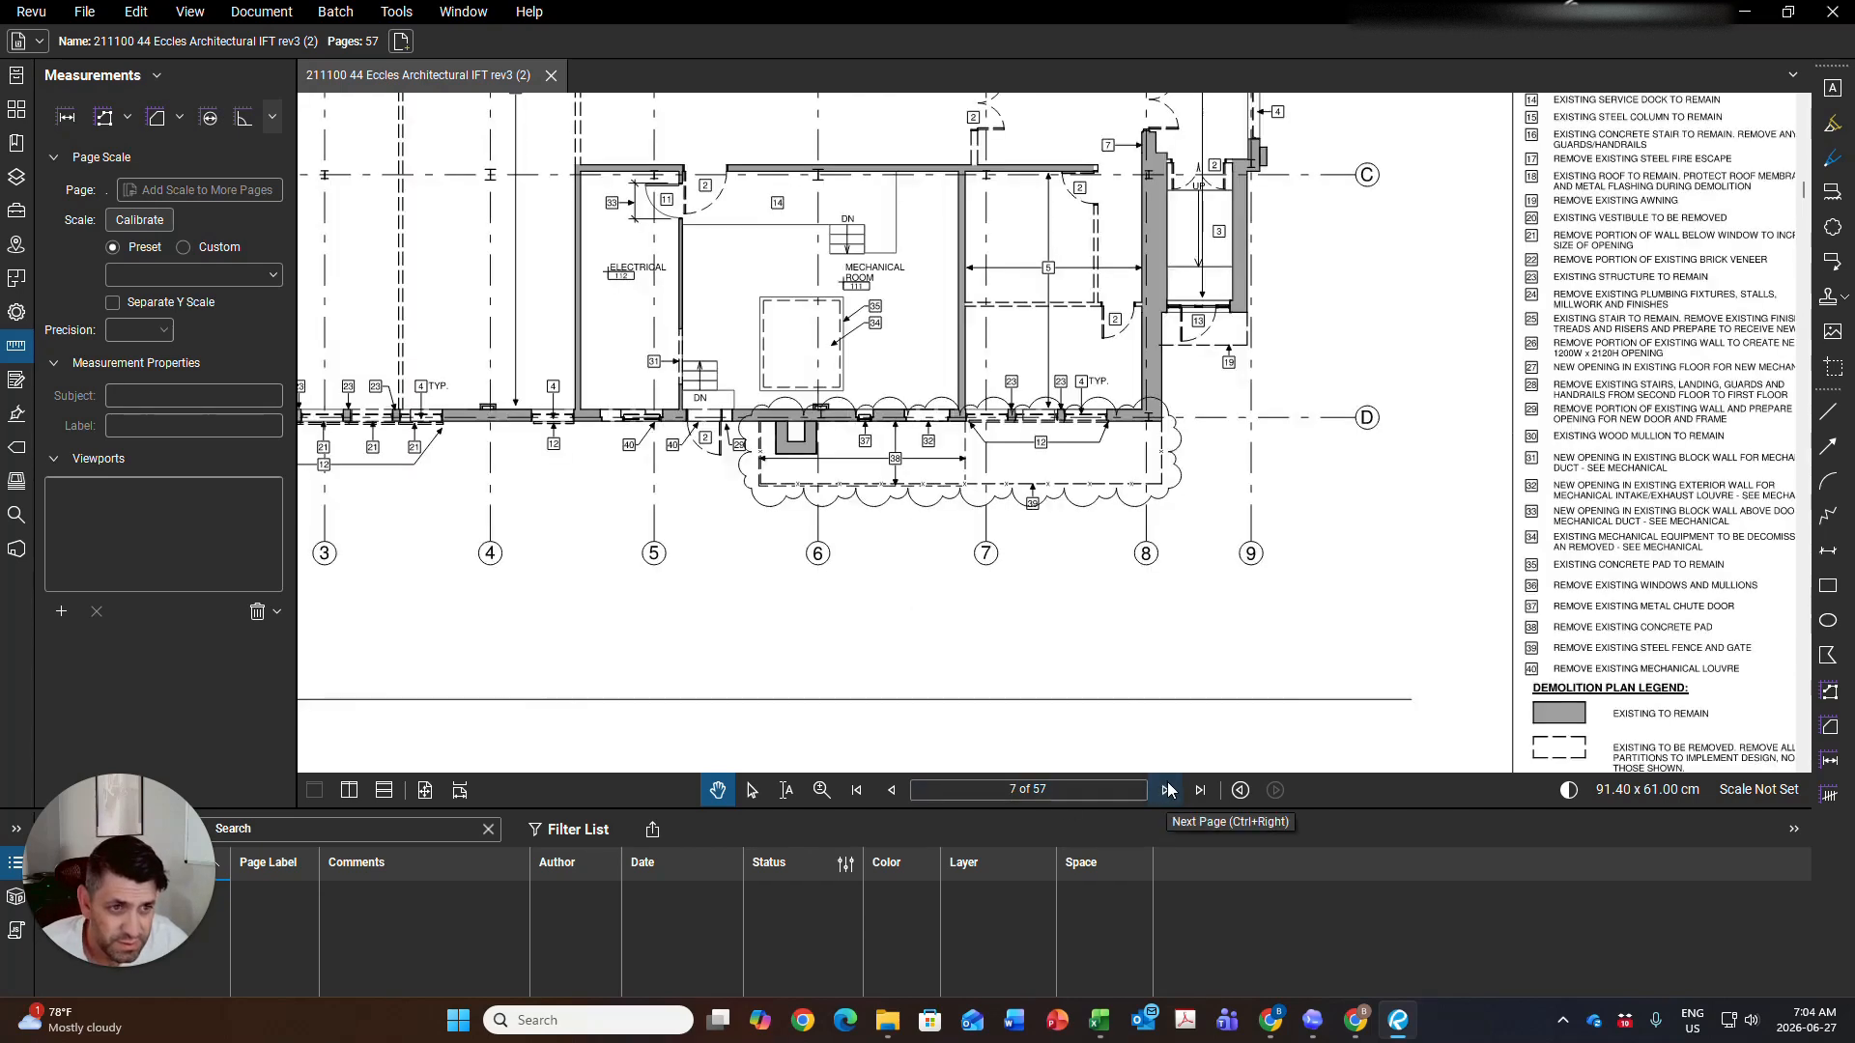
{"action": "scroll", "coordinate": [1105, 599], "scroll_direction": "down", "scroll_amount": 2}
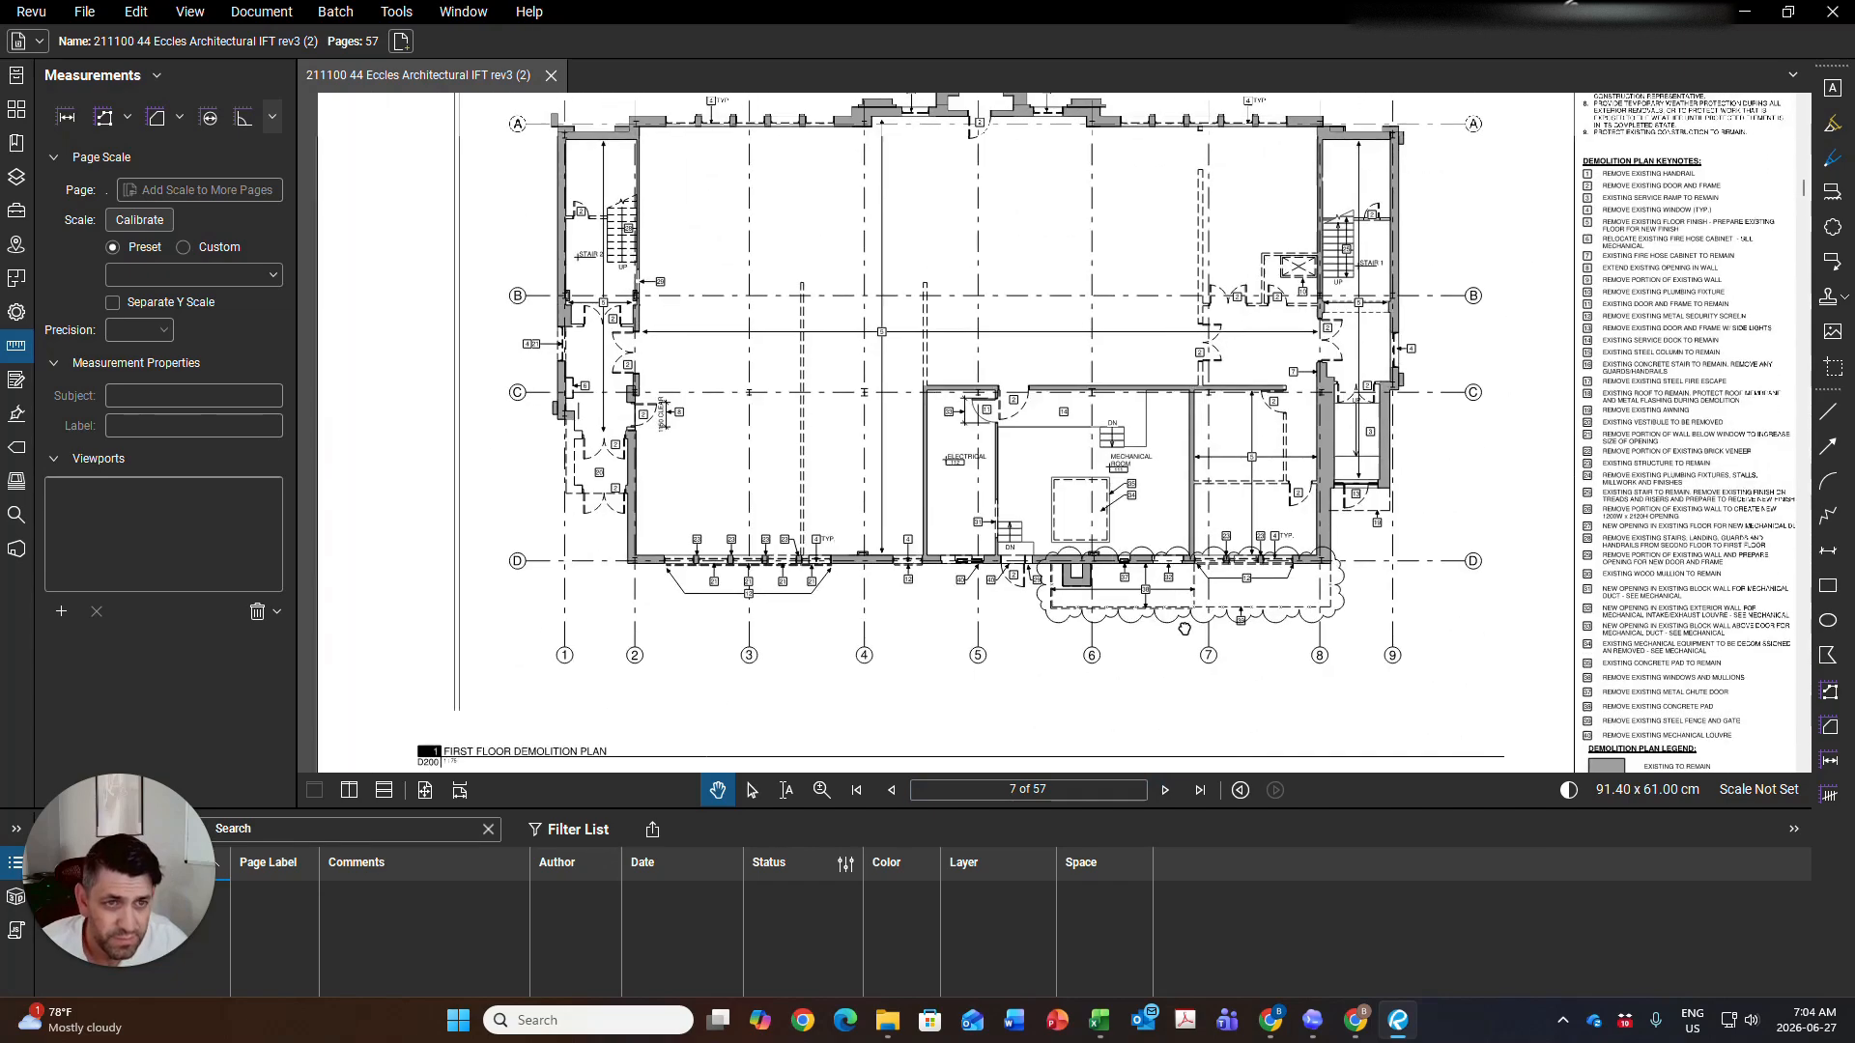
{"action": "left_click", "coordinate": [891, 790]}
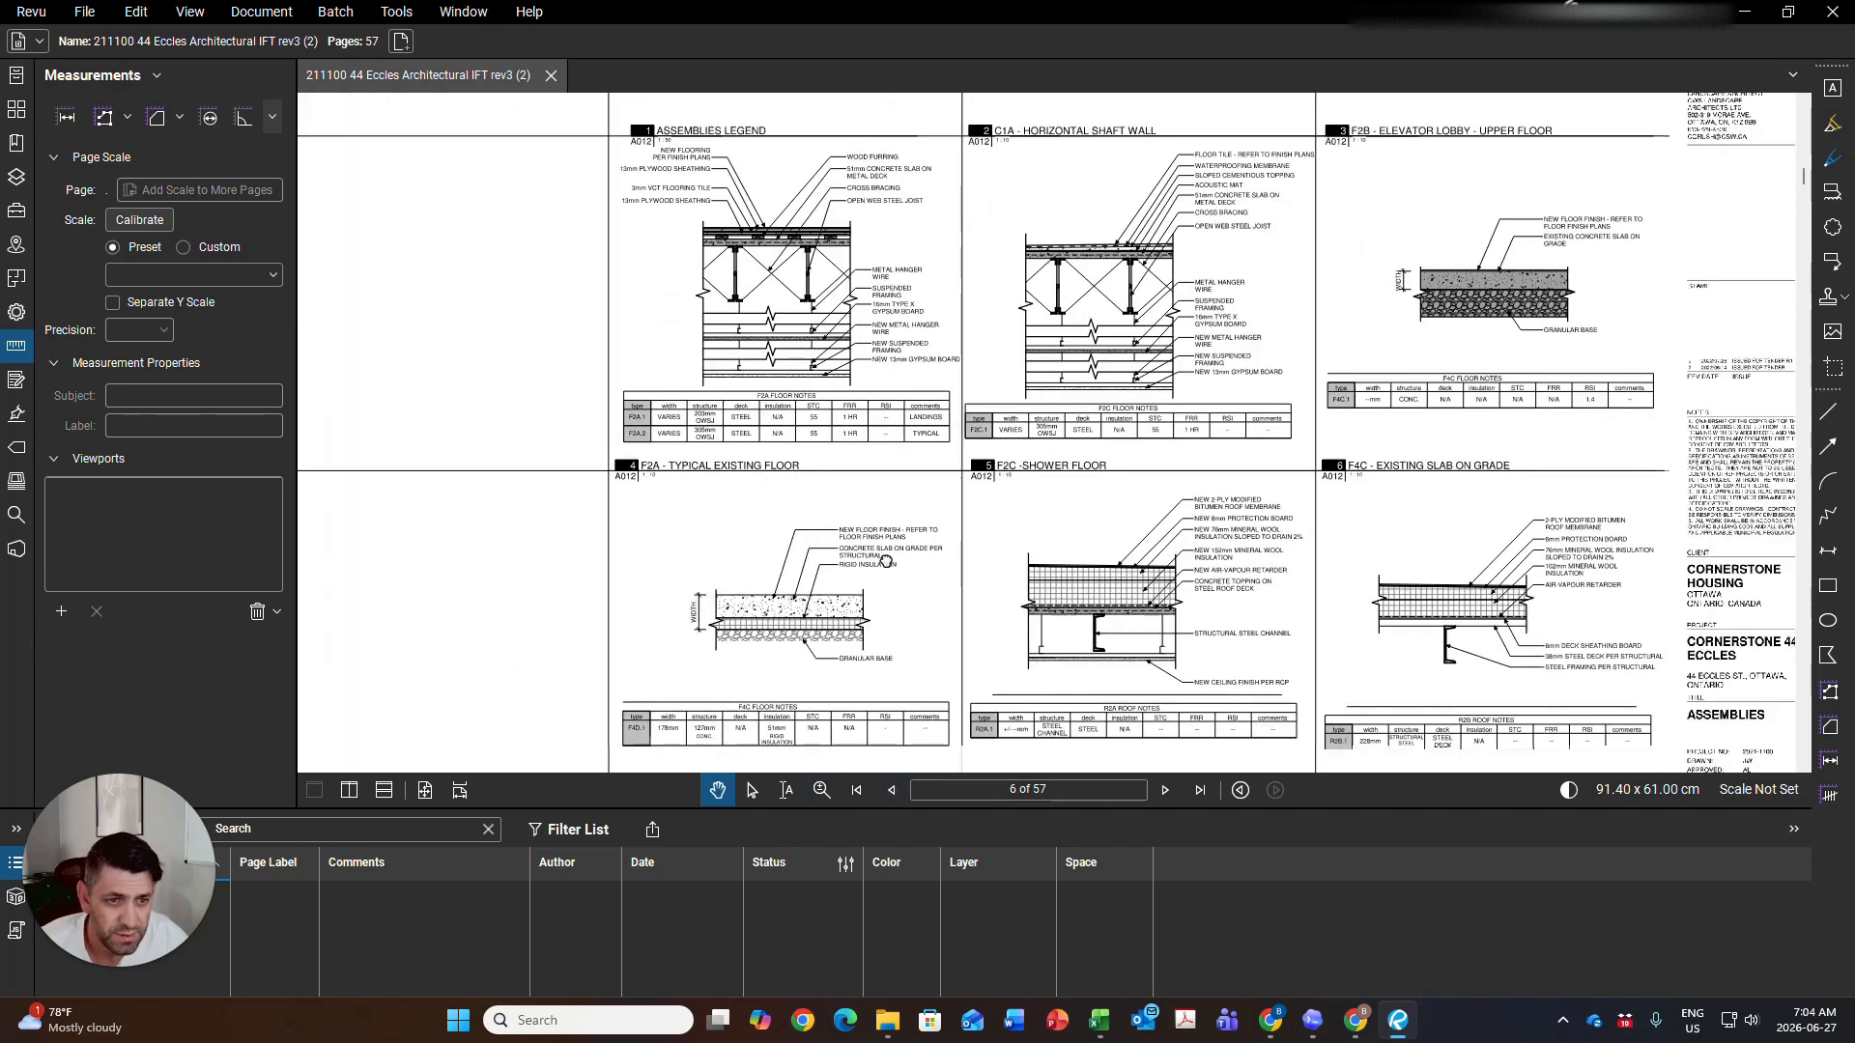
{"action": "scroll", "coordinate": [1307, 638], "scroll_direction": "up", "scroll_amount": 1}
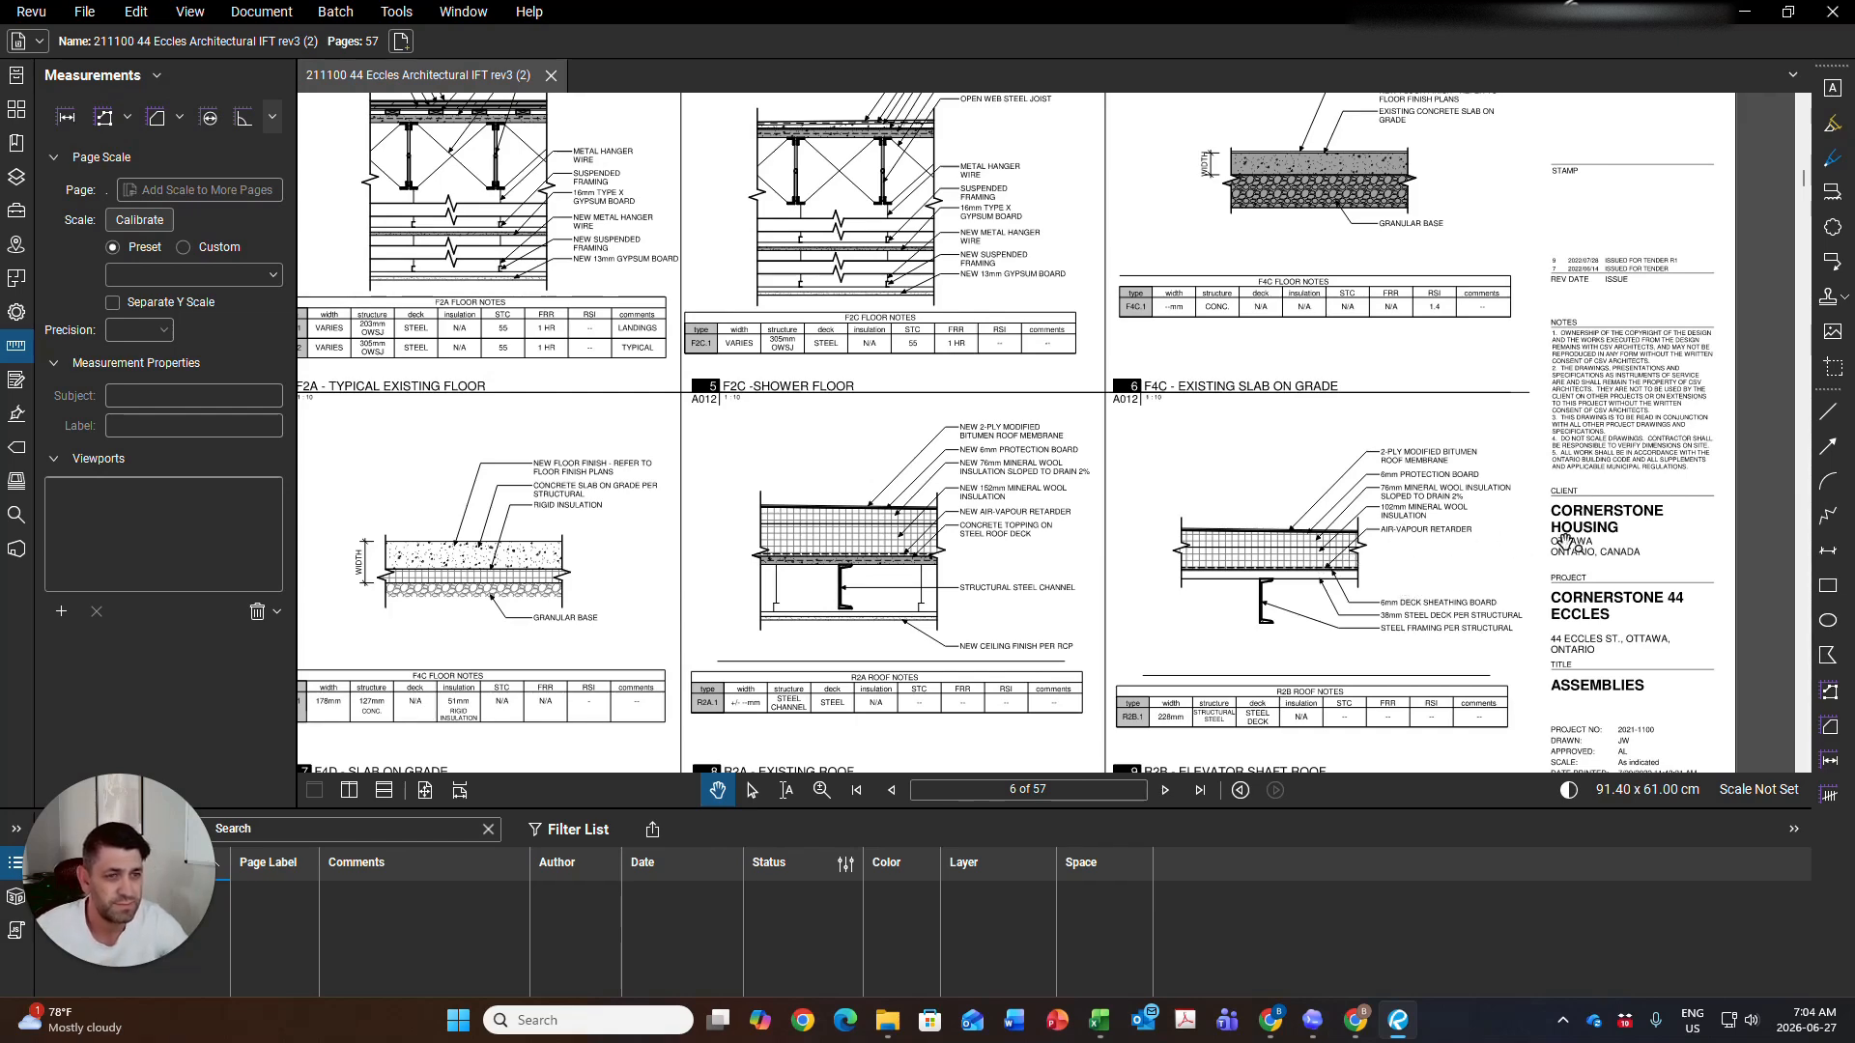
{"action": "scroll", "coordinate": [1388, 558], "scroll_direction": "up", "scroll_amount": 3}
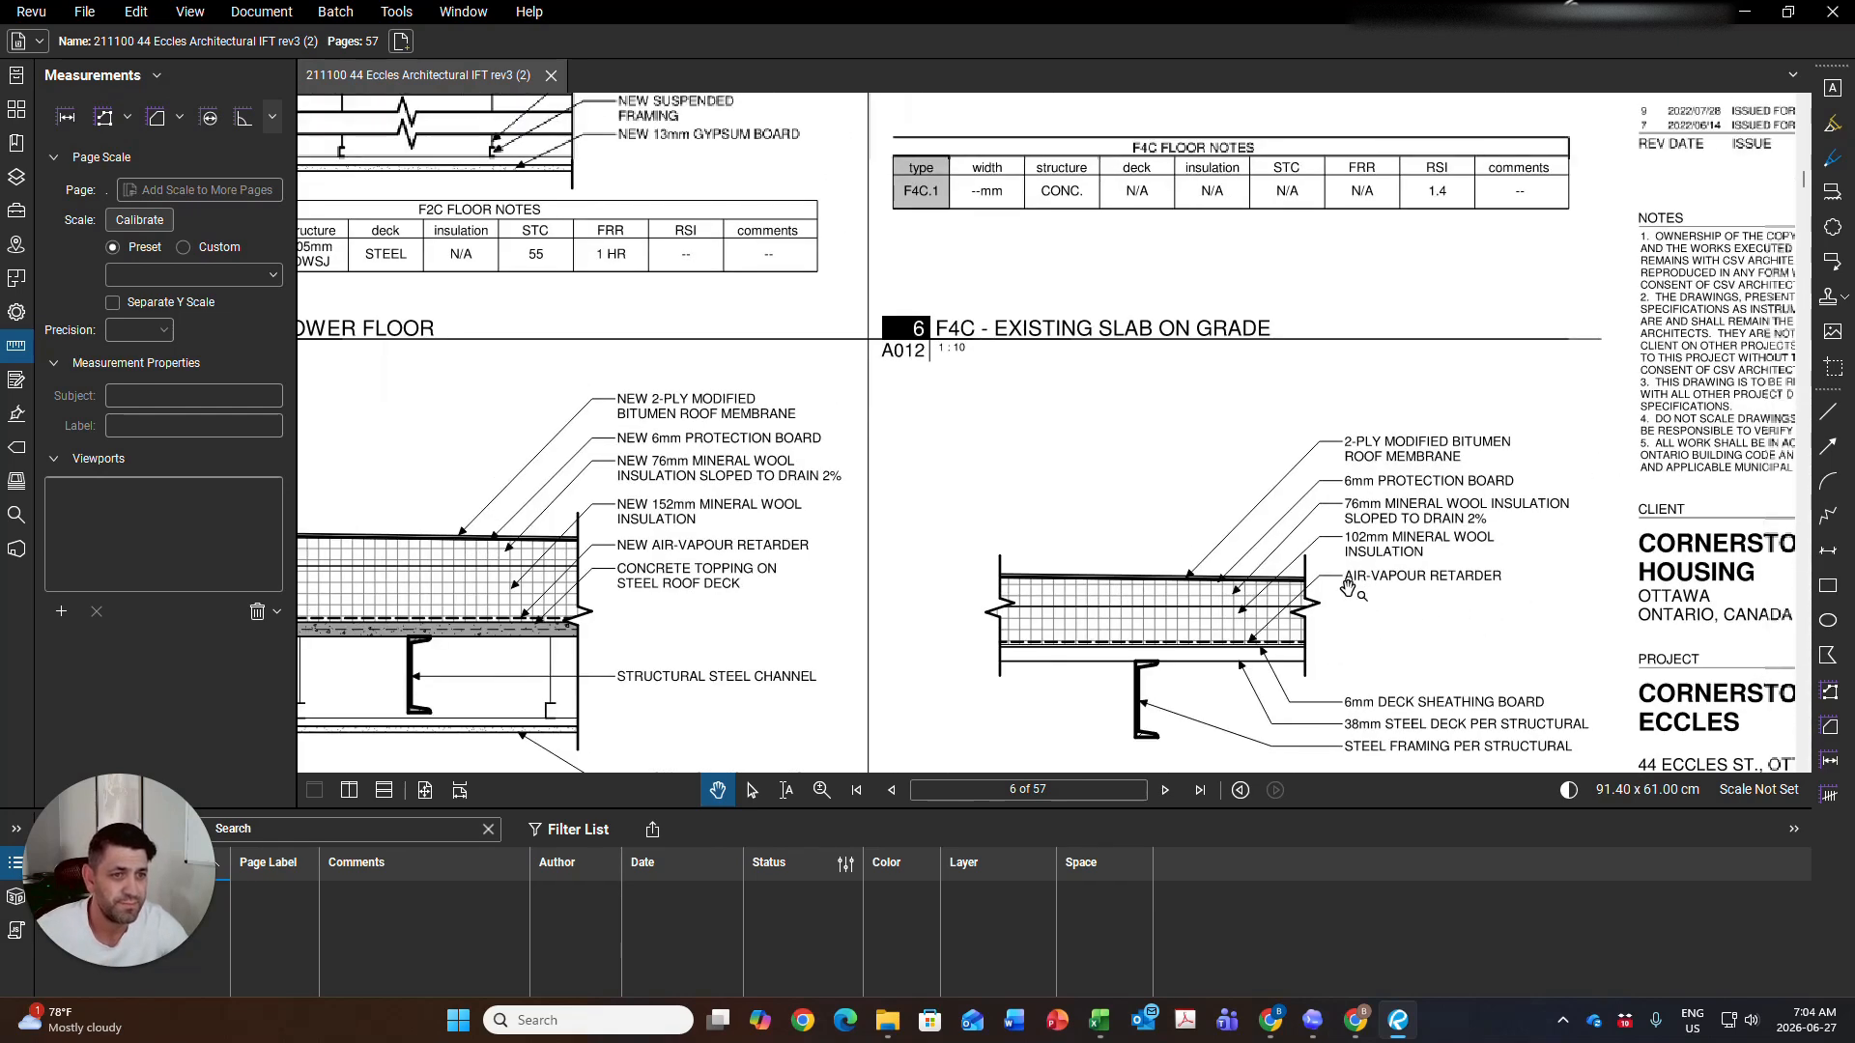
{"action": "left_click_drag", "start_coordinate": [933, 639], "coordinate": [1194, 568]}
{"action": "scroll", "coordinate": [1224, 567], "scroll_direction": "down", "scroll_amount": 1}
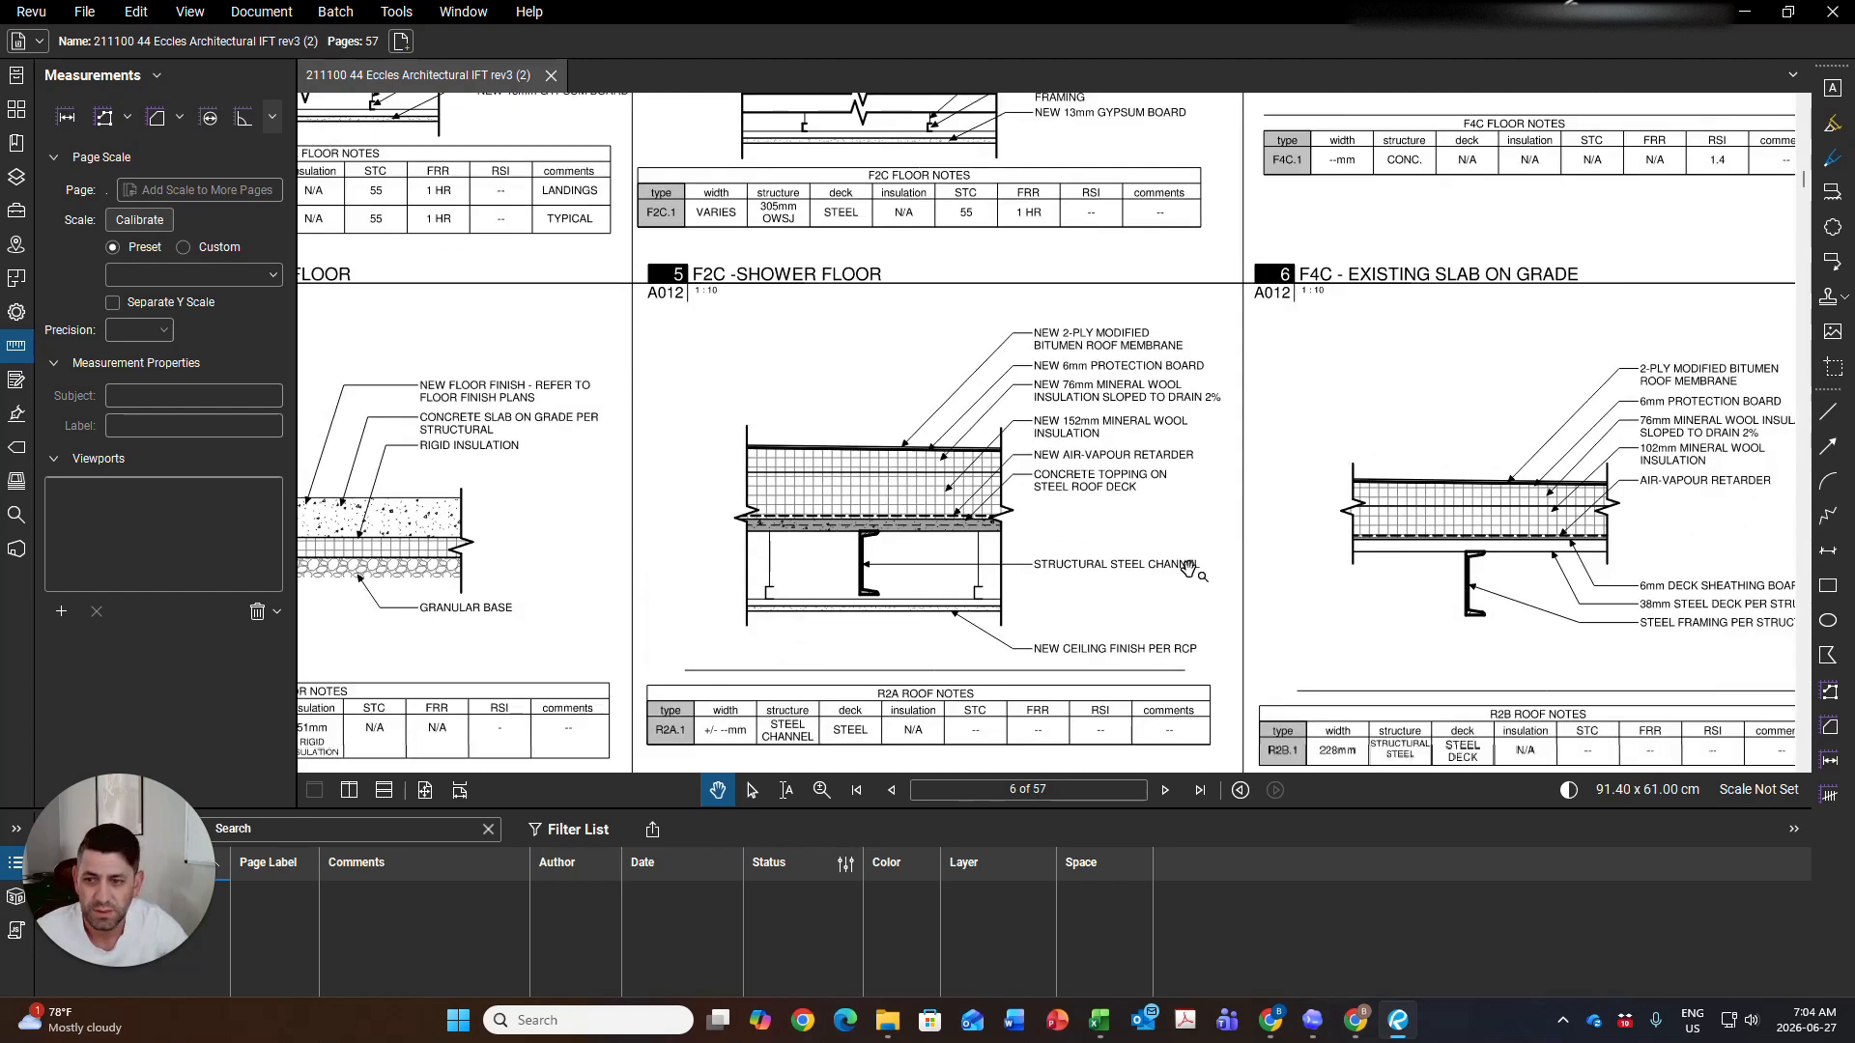
{"action": "scroll", "coordinate": [1194, 568], "scroll_direction": "down", "scroll_amount": 3}
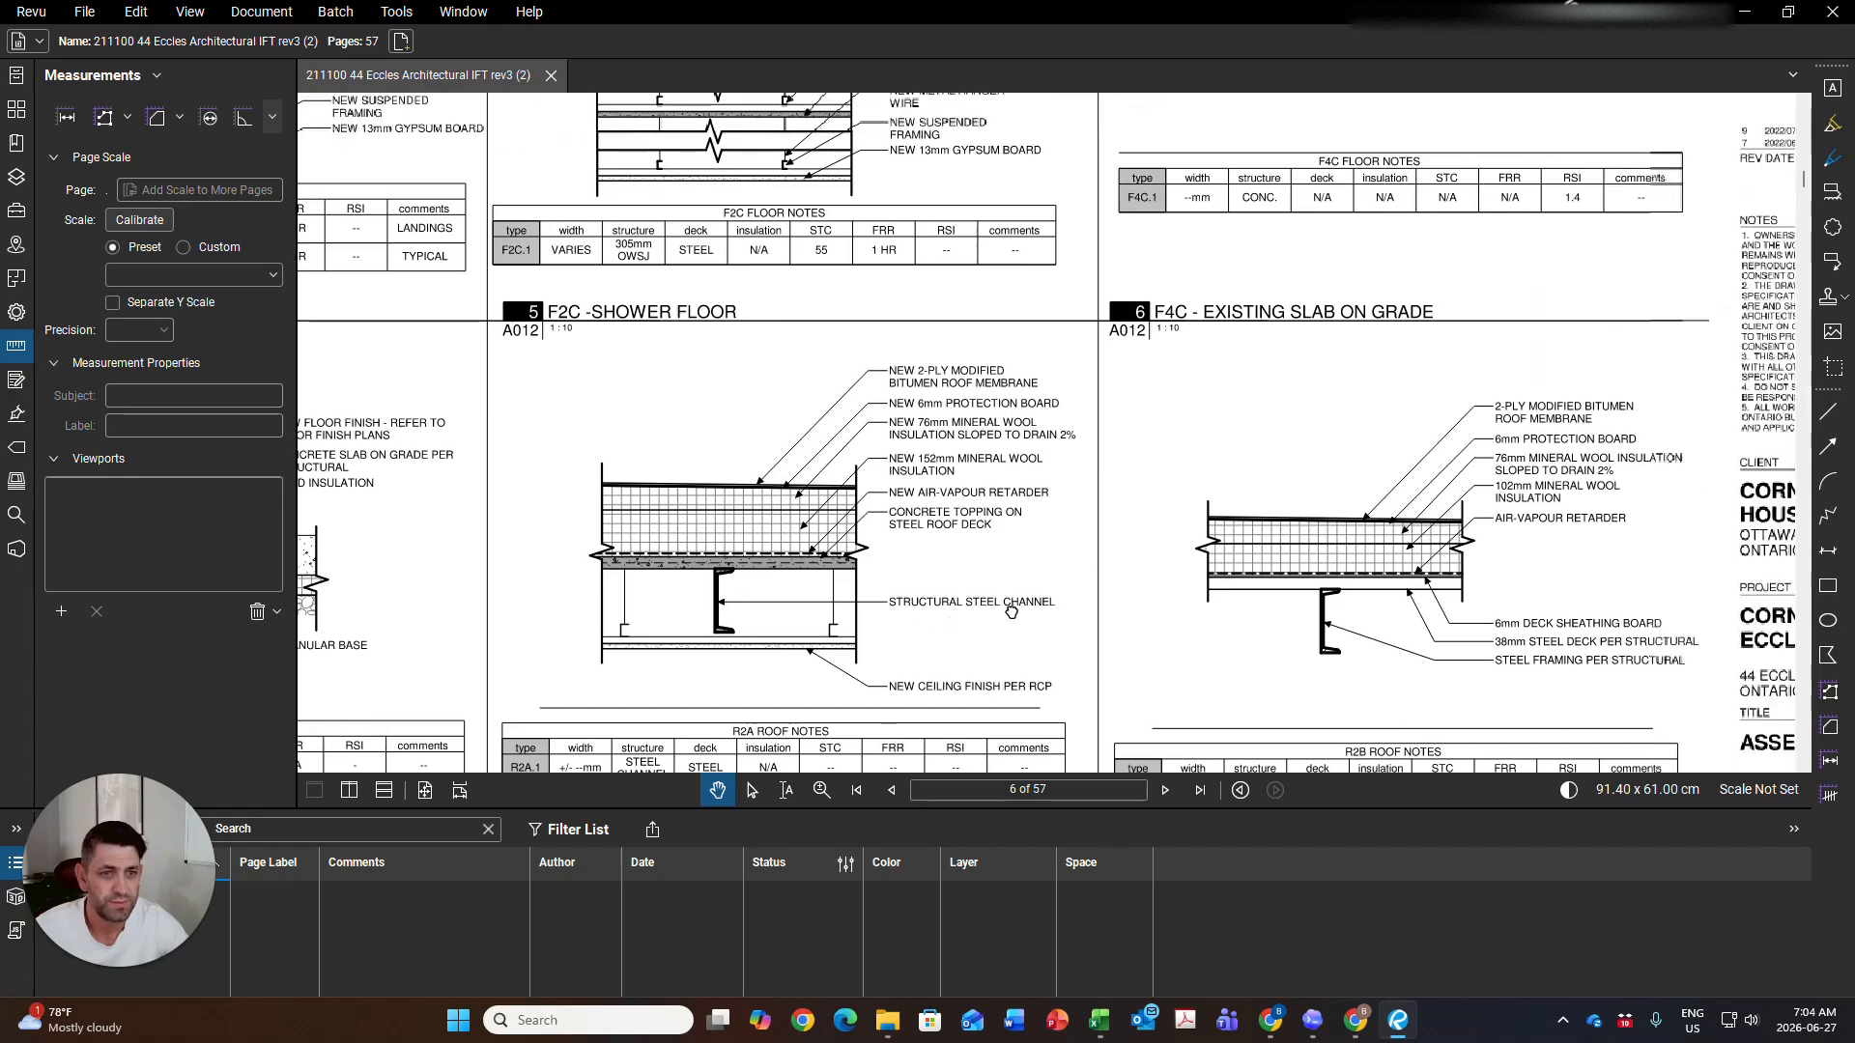
{"action": "left_click_drag", "start_coordinate": [1052, 692], "coordinate": [1155, 575]}
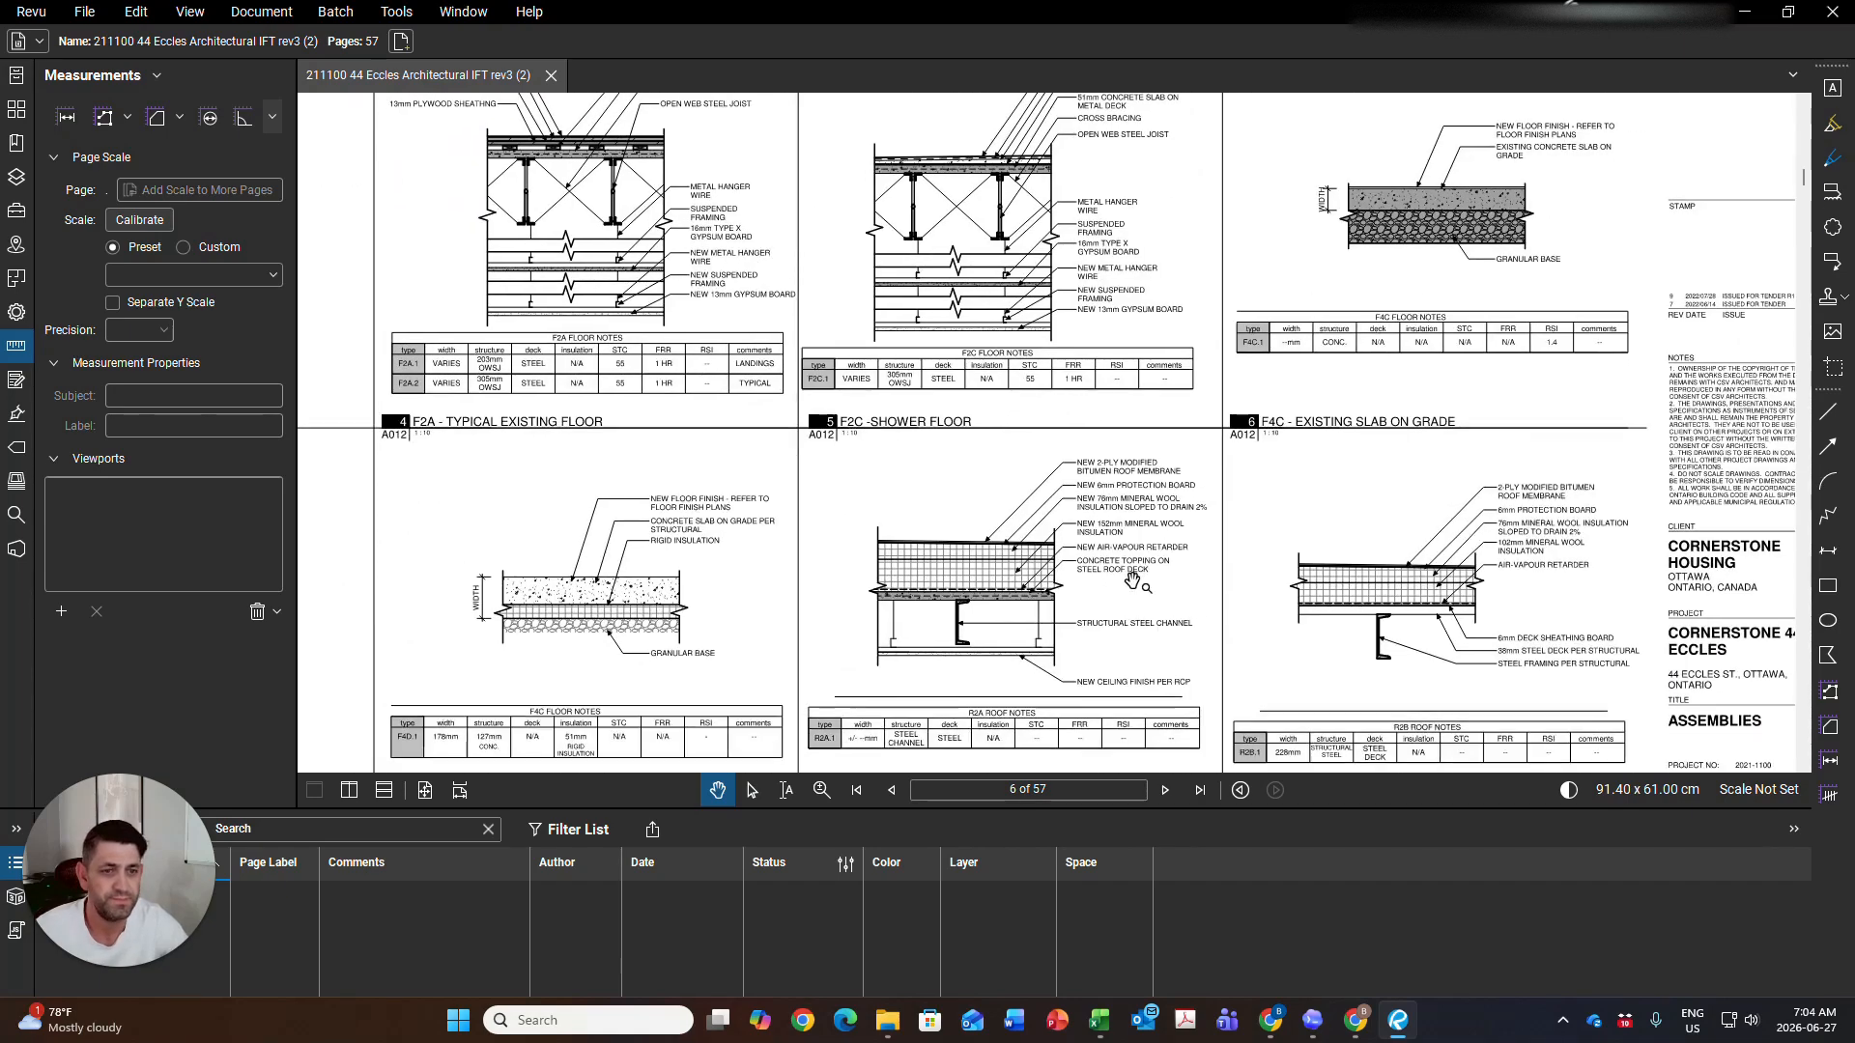
Page forward through the floor demolition plans to the roof demolition plan on sheet D240, page 11
{"action": "left_click", "coordinate": [1164, 789]}
{"action": "left_click_drag", "start_coordinate": [1194, 681], "coordinate": [1252, 597]}
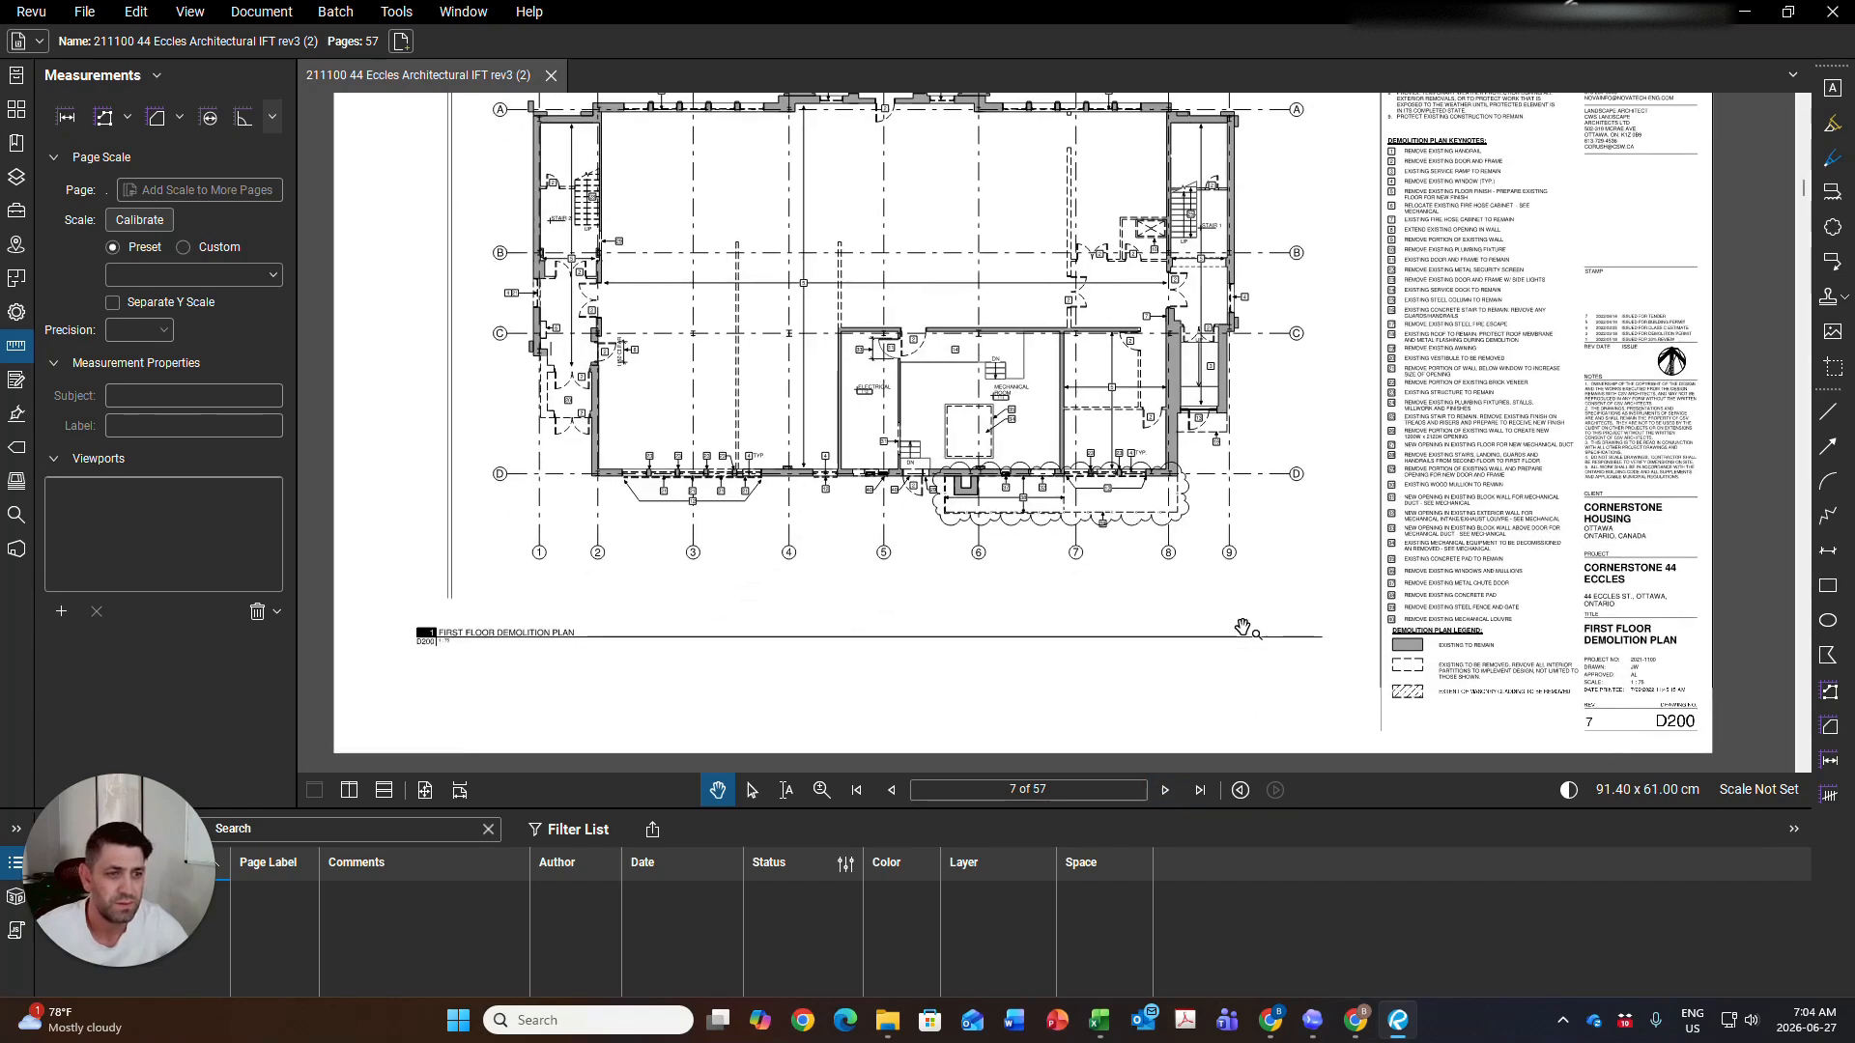
{"action": "left_click", "coordinate": [1167, 790]}
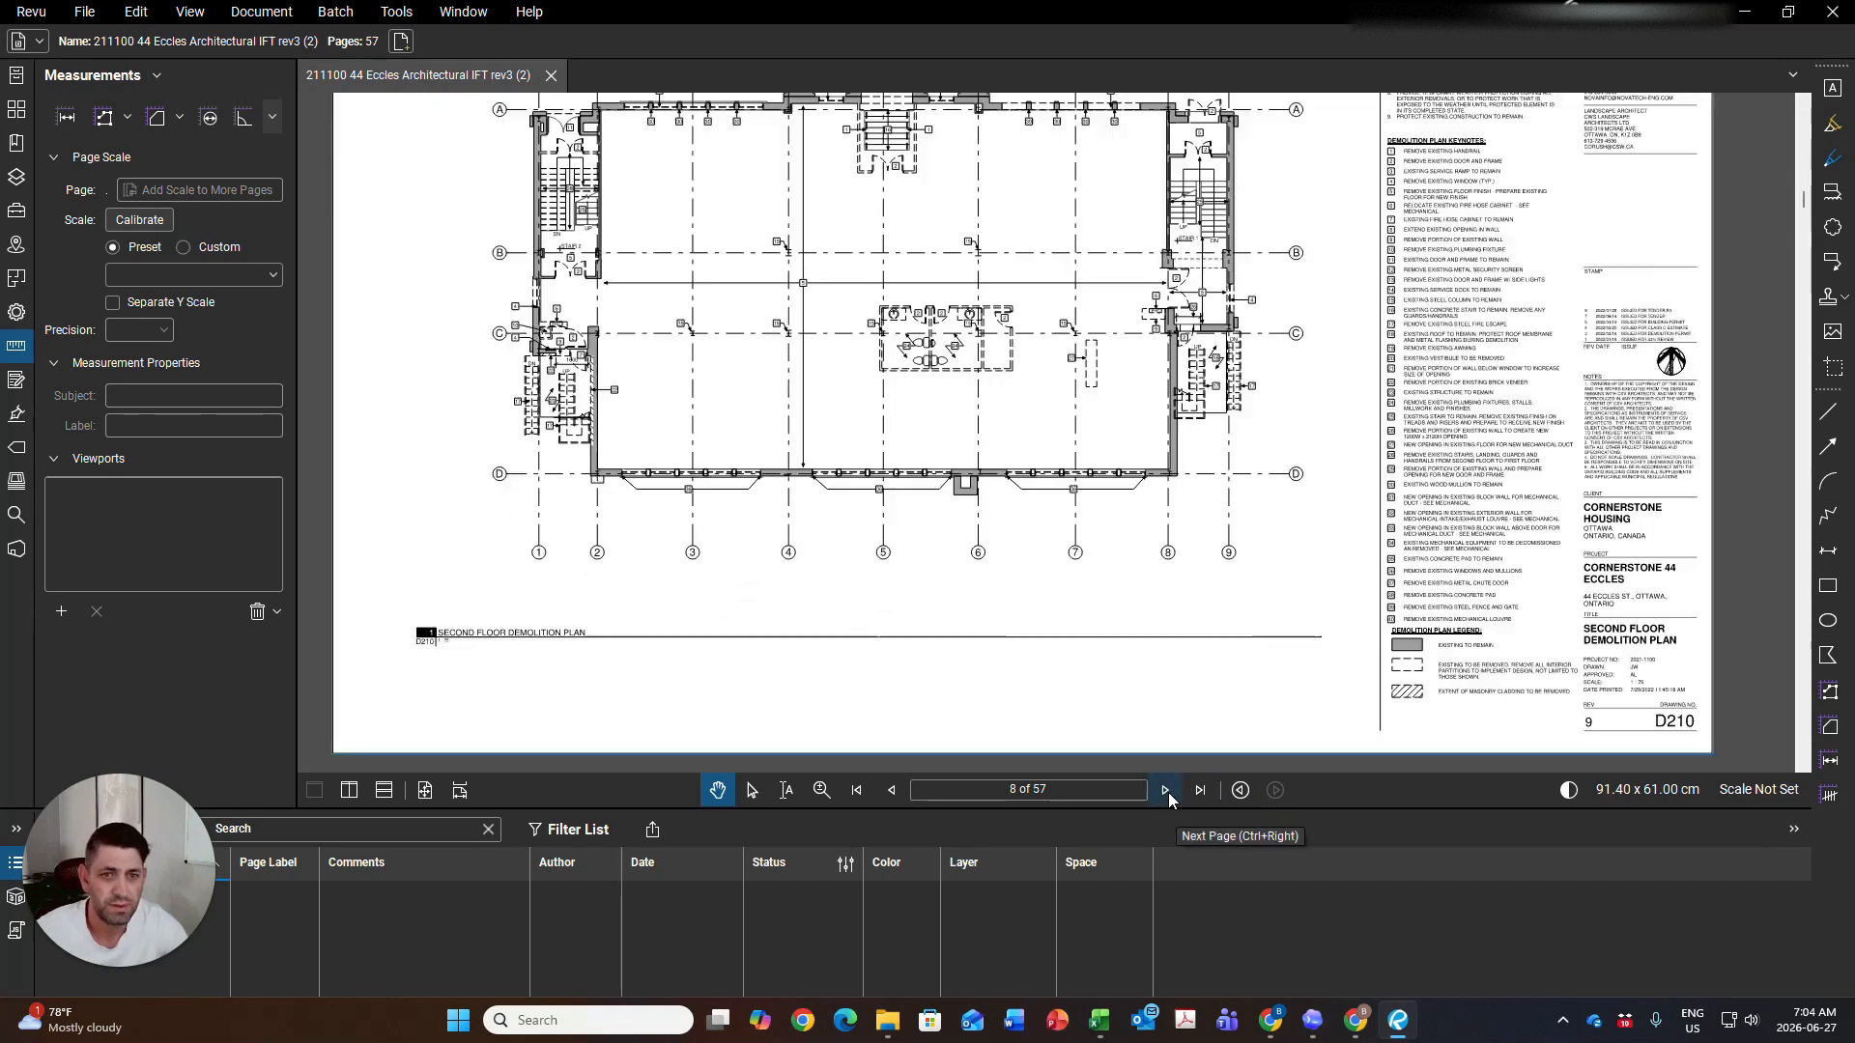
{"action": "left_click", "coordinate": [1167, 791]}
{"action": "left_click", "coordinate": [1167, 790]}
{"action": "left_click", "coordinate": [1166, 790]}
{"action": "left_click", "coordinate": [1166, 790]}
{"action": "left_click", "coordinate": [891, 790]}
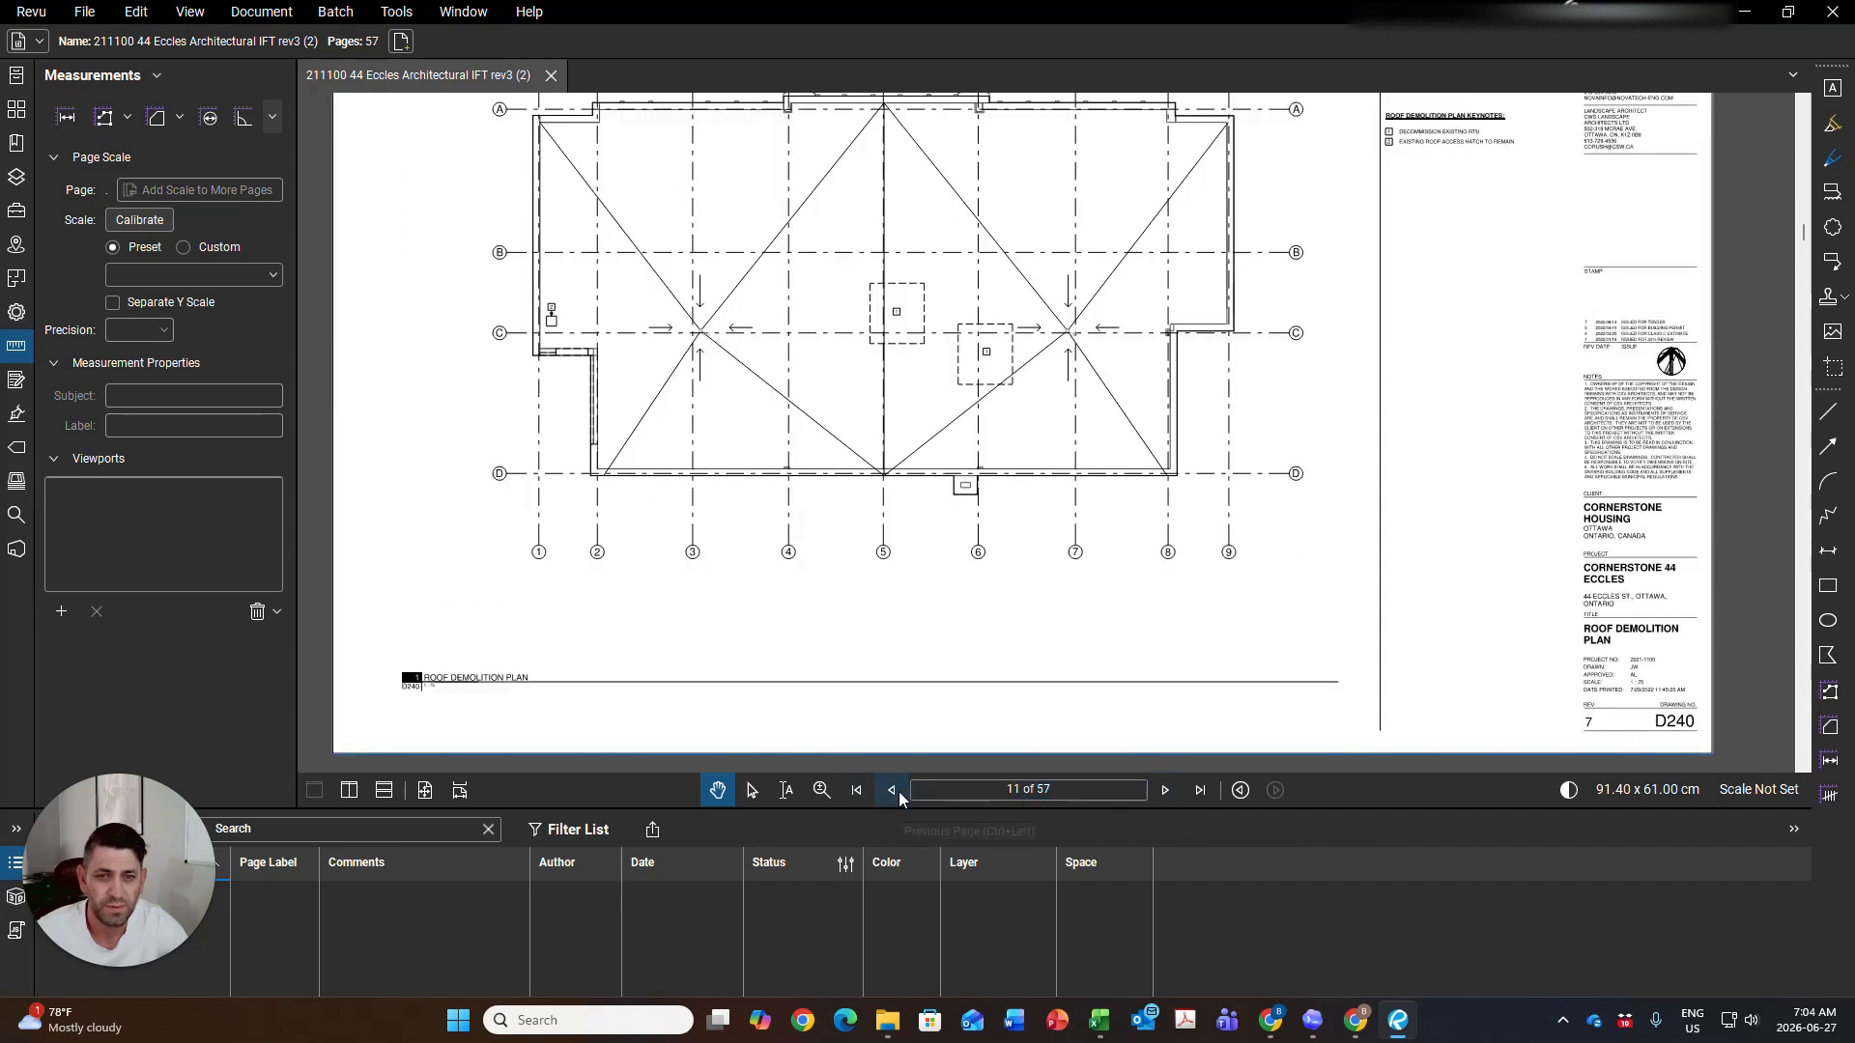
Examine the roof layout on the roof demolition plan and read its demolition keynotes
{"action": "scroll", "coordinate": [892, 690], "scroll_direction": "up", "scroll_amount": 3}
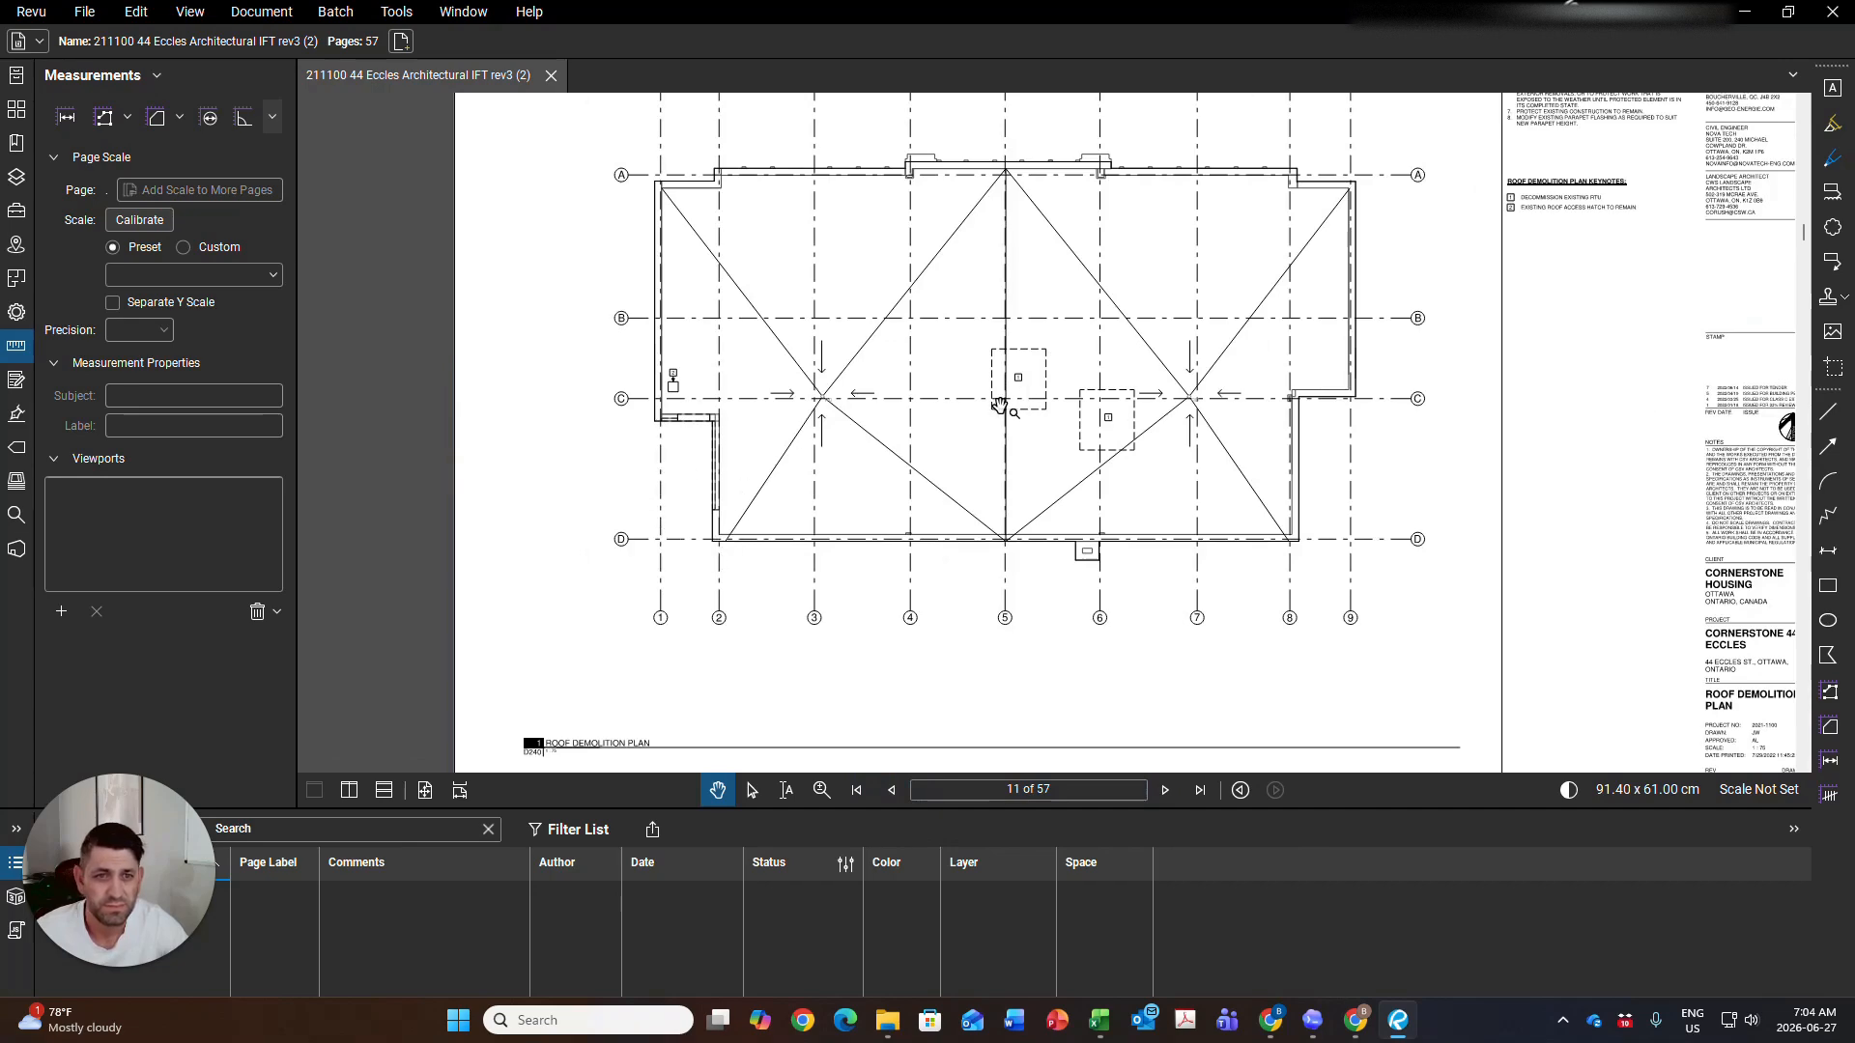
{"action": "scroll", "coordinate": [1002, 406], "scroll_direction": "up", "scroll_amount": 3}
{"action": "left_click_drag", "start_coordinate": [1198, 446], "coordinate": [837, 493]}
{"action": "scroll", "coordinate": [869, 495], "scroll_direction": "down", "scroll_amount": 2}
{"action": "left_click_drag", "start_coordinate": [1307, 389], "coordinate": [1153, 565]}
{"action": "scroll", "coordinate": [1233, 441], "scroll_direction": "up", "scroll_amount": 3}
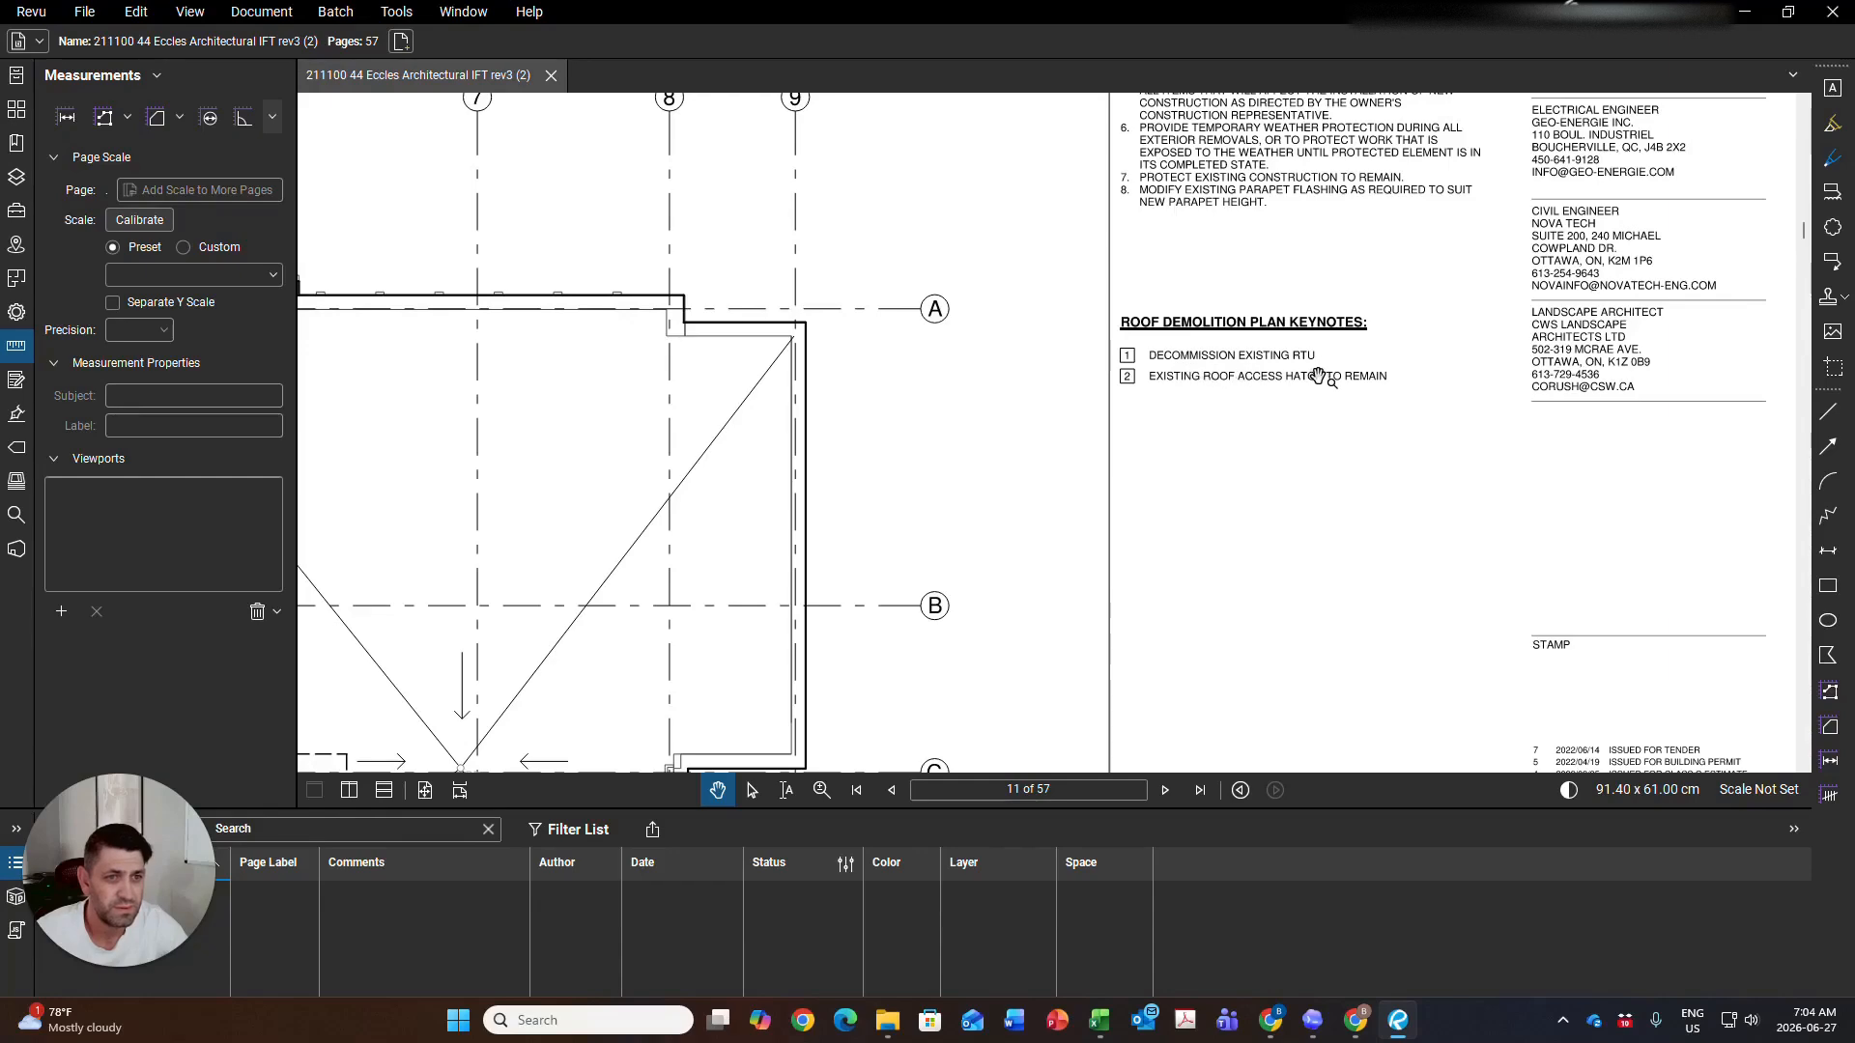
Check the numbered rooftop units and the roof access hatch on the demolition plan against keynotes 1 and 2
{"action": "left_click_drag", "start_coordinate": [1159, 495], "coordinate": [1259, 444]}
{"action": "scroll", "coordinate": [1246, 446], "scroll_direction": "down", "scroll_amount": 2}
{"action": "left_click_drag", "start_coordinate": [711, 603], "coordinate": [940, 475]}
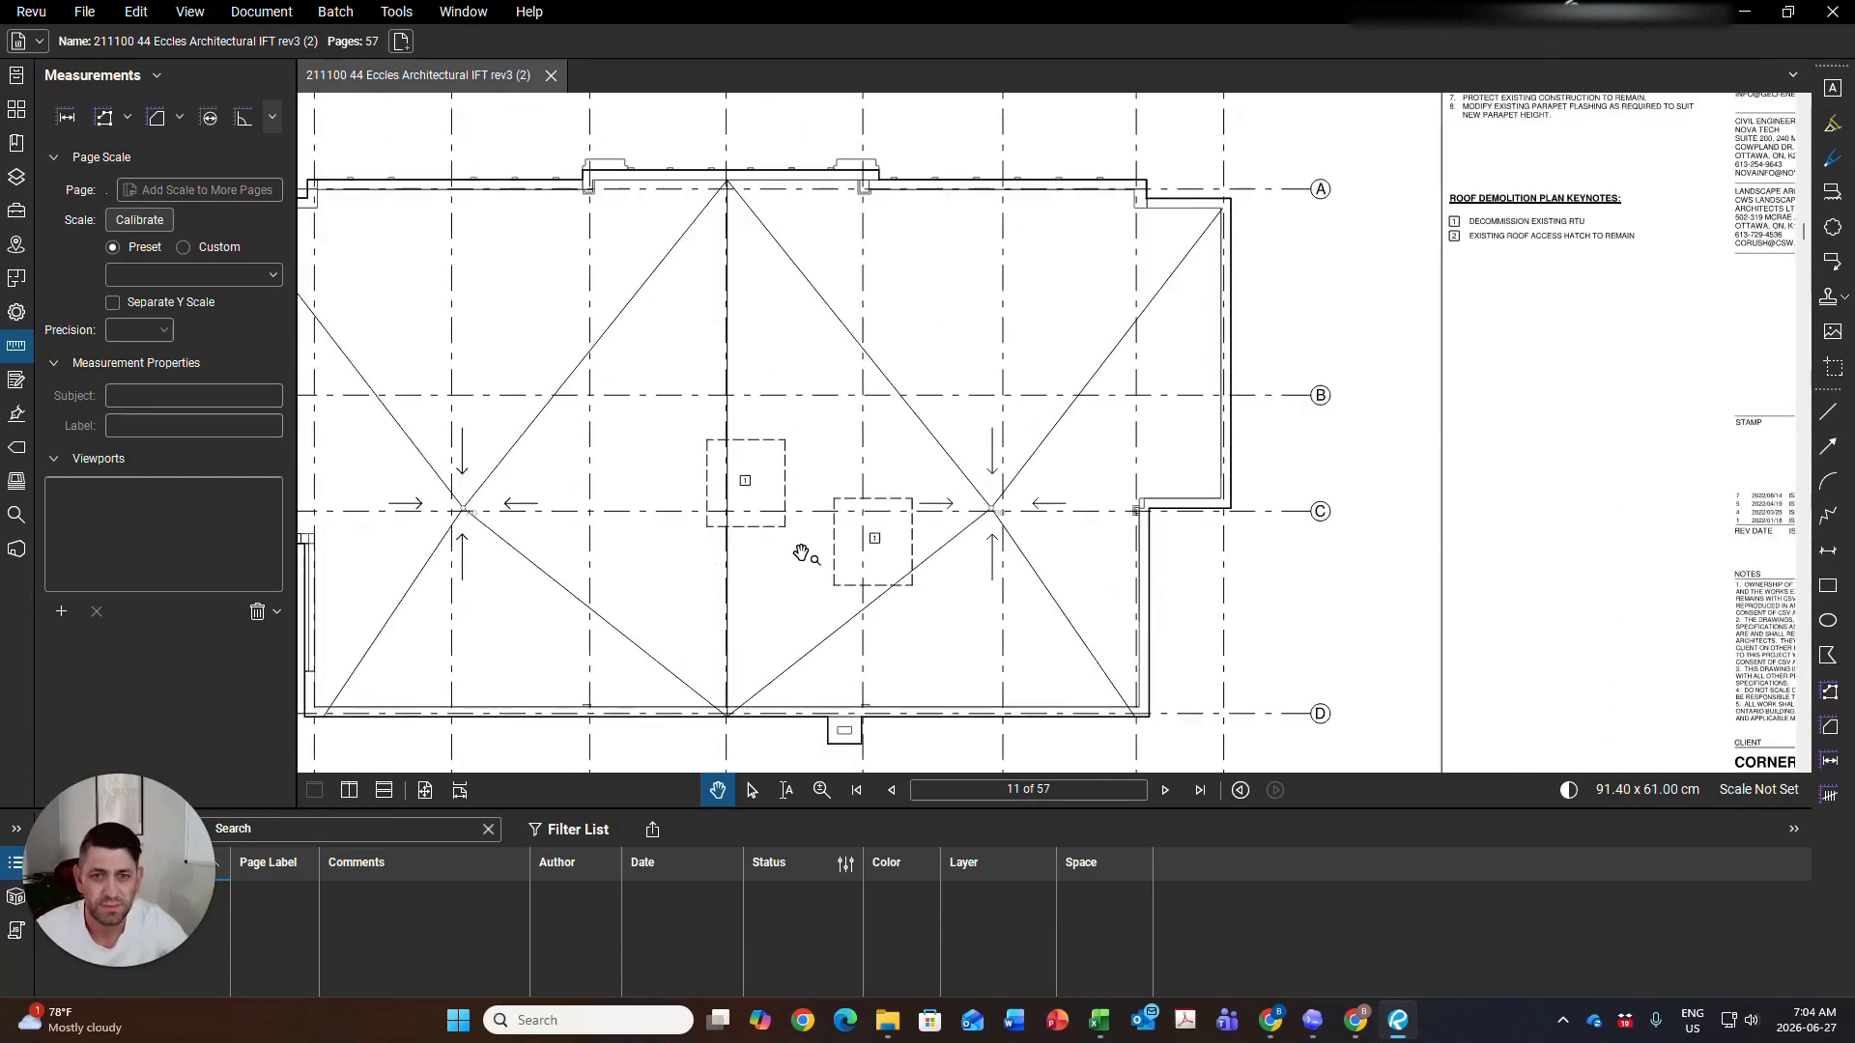
{"action": "left_click_drag", "start_coordinate": [881, 477], "coordinate": [1242, 563]}
{"action": "left_click_drag", "start_coordinate": [1066, 539], "coordinate": [1061, 377]}
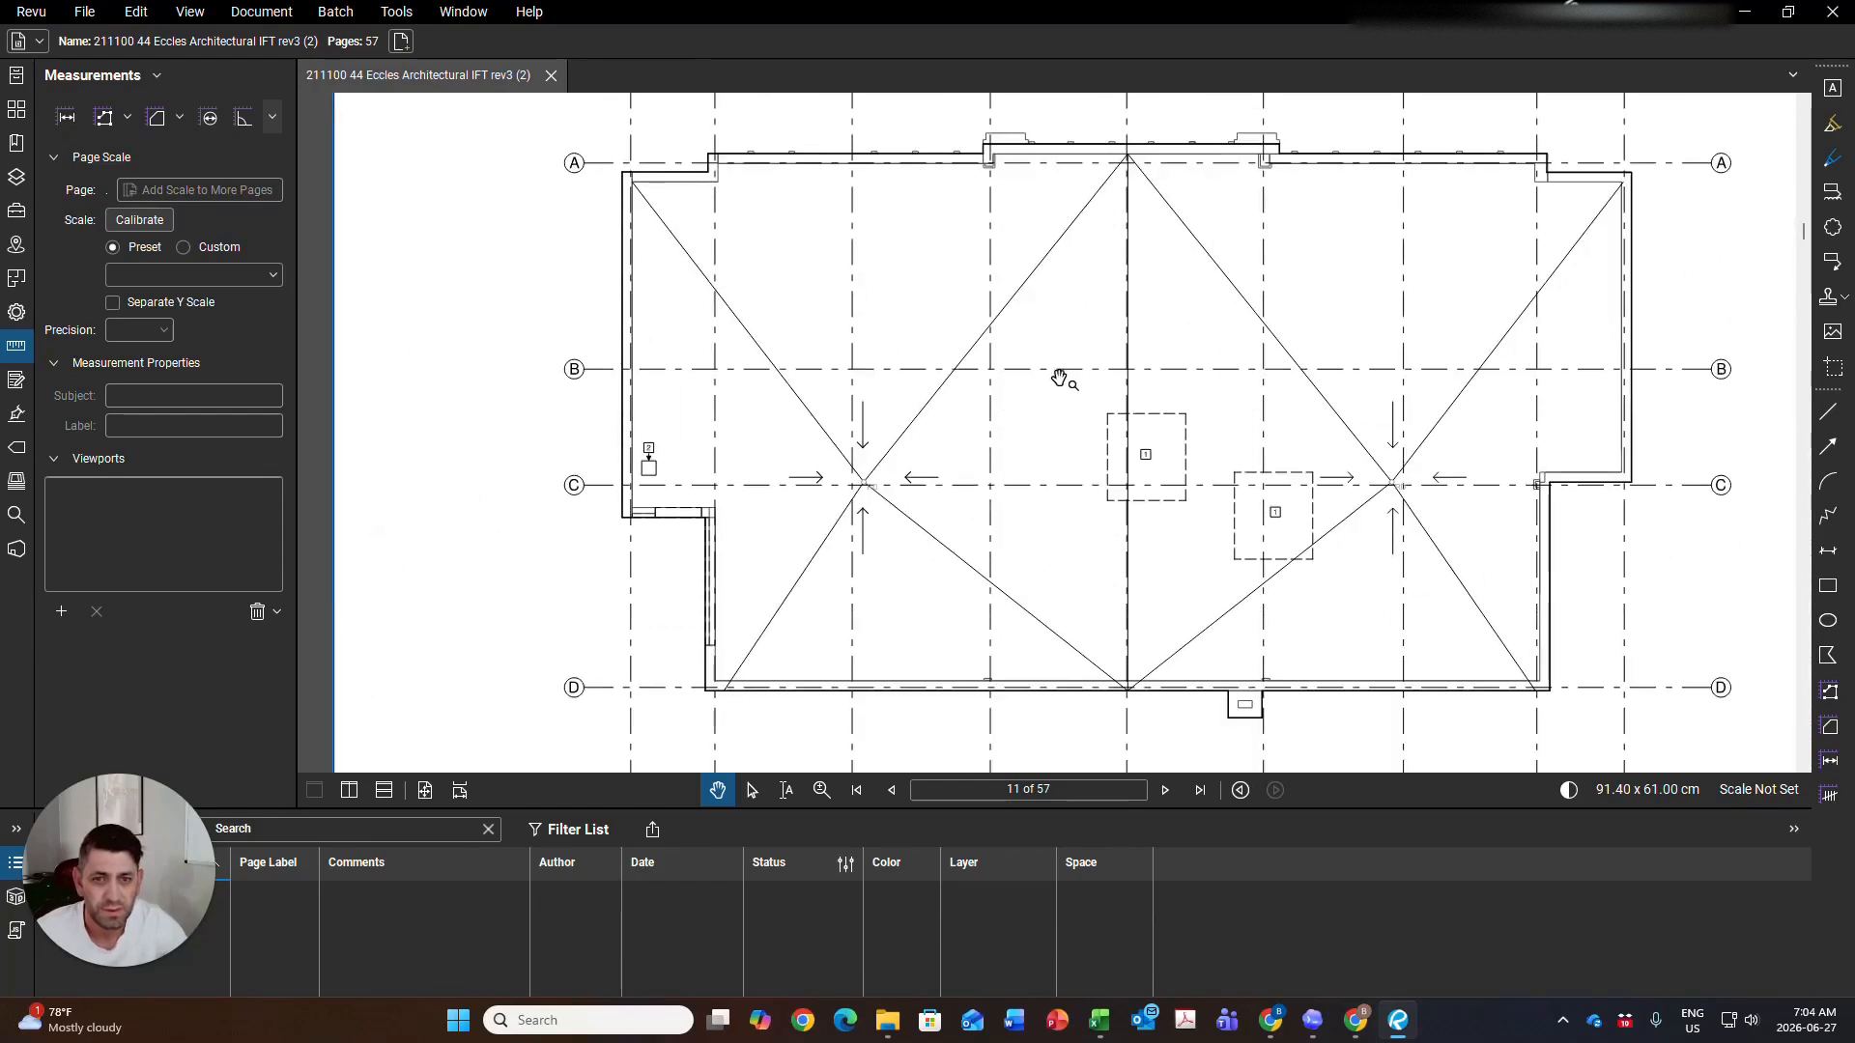
{"action": "left_click_drag", "start_coordinate": [835, 524], "coordinate": [514, 554]}
{"action": "left_click_drag", "start_coordinate": [1115, 381], "coordinate": [847, 553]}
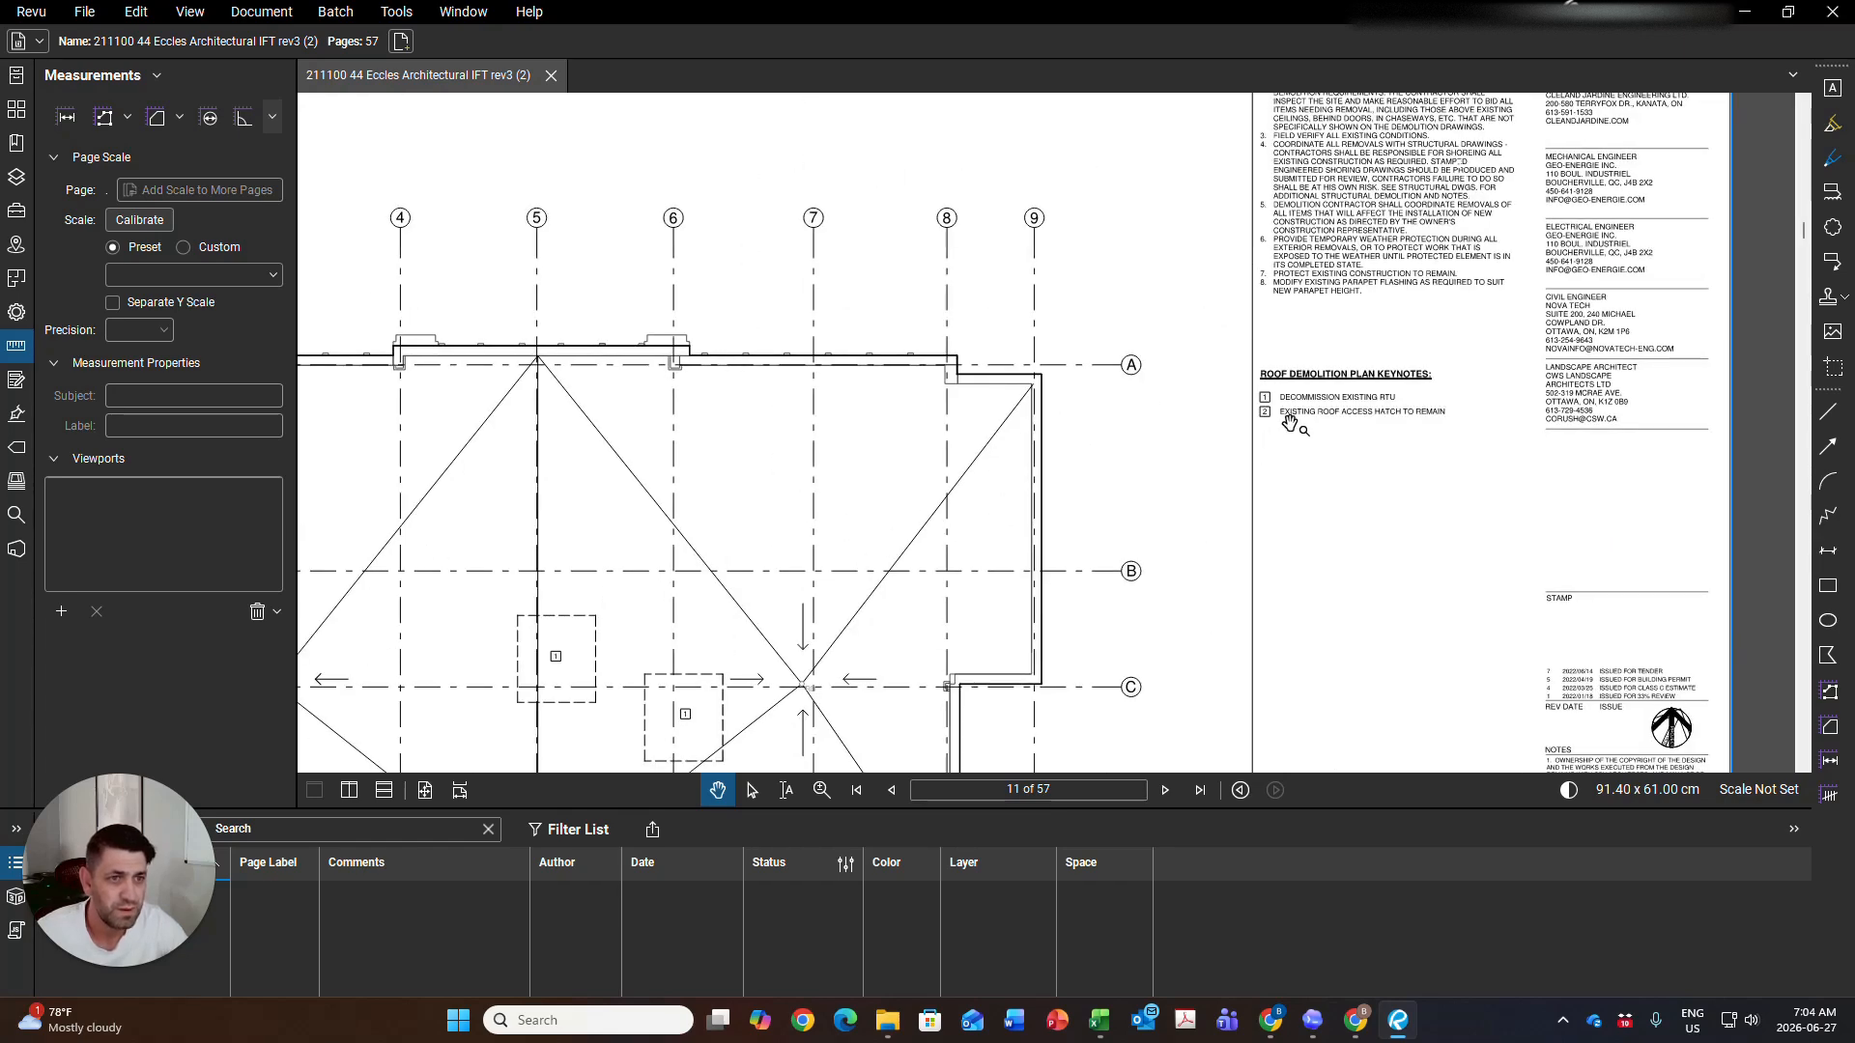
{"action": "scroll", "coordinate": [1097, 468], "scroll_direction": "down", "scroll_amount": 3}
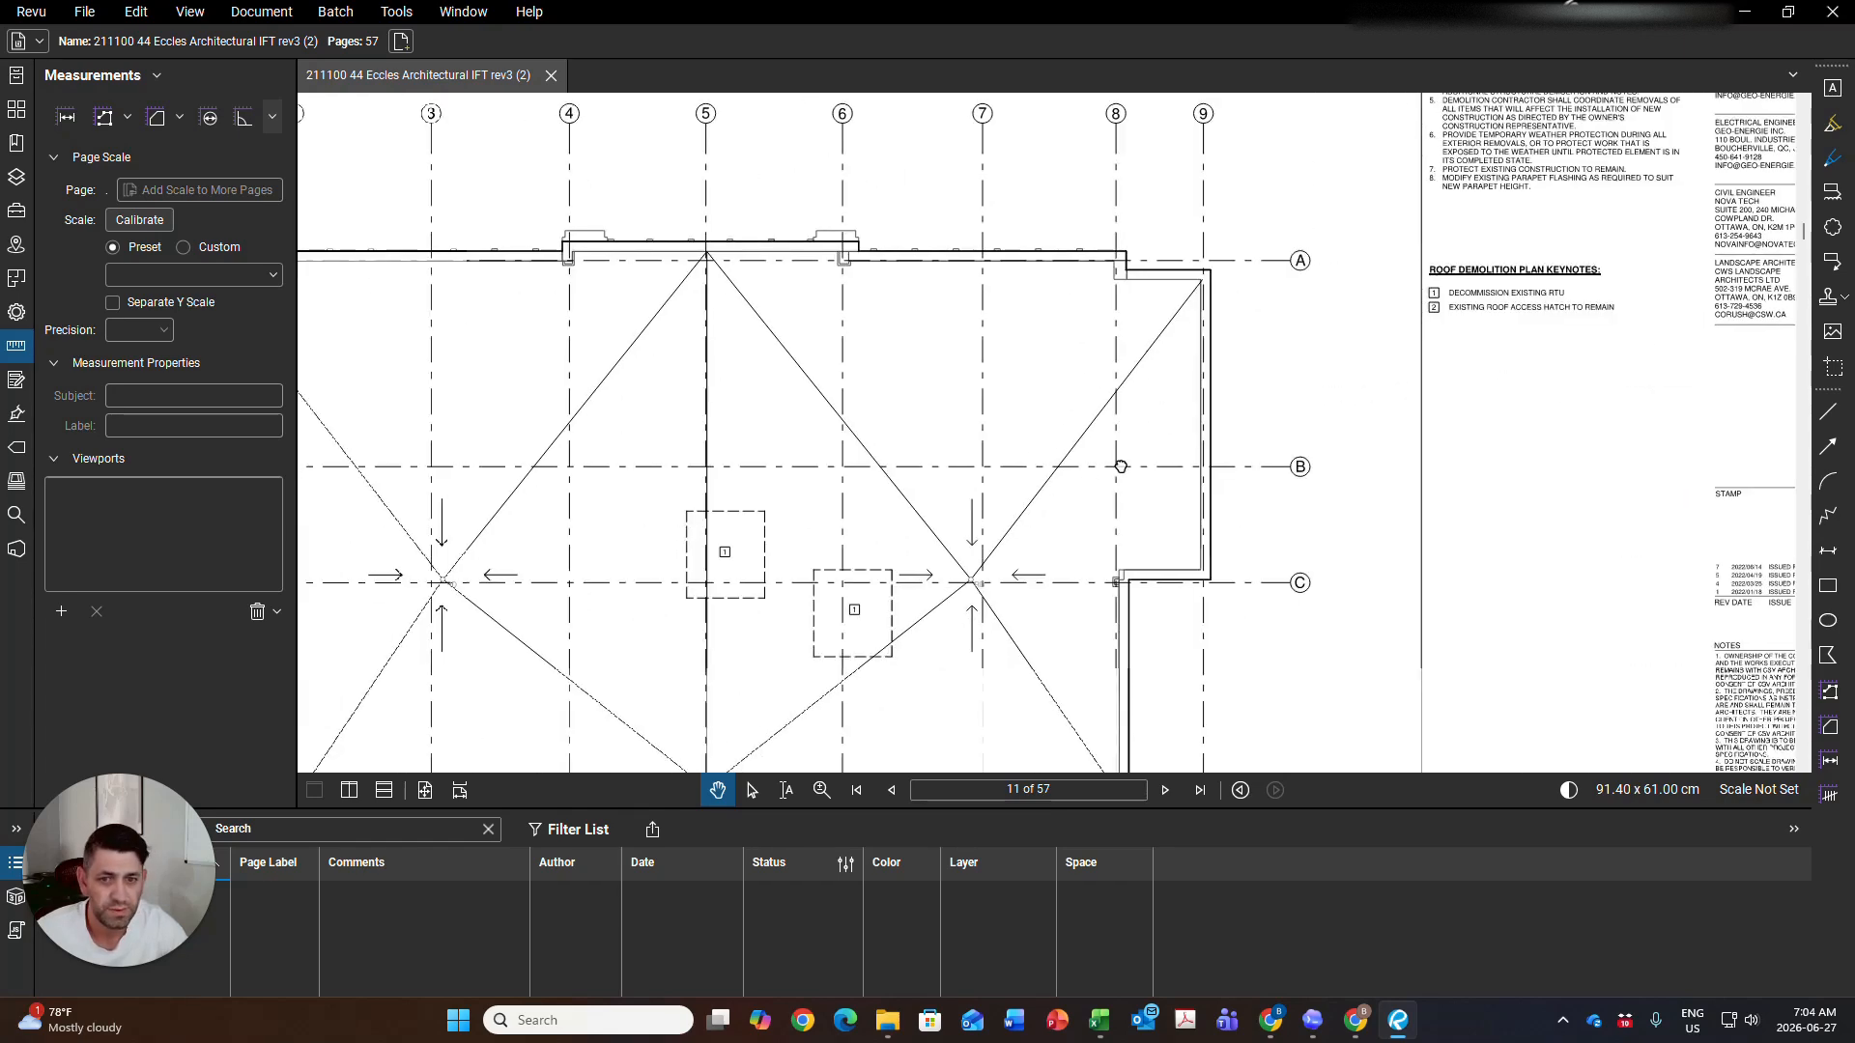
Inspect the existing roof access hatch marked keynote 2 and review the overall roof demolition layout
{"action": "scroll", "coordinate": [440, 522], "scroll_direction": "up", "scroll_amount": 2}
{"action": "scroll", "coordinate": [439, 523], "scroll_direction": "up", "scroll_amount": 2}
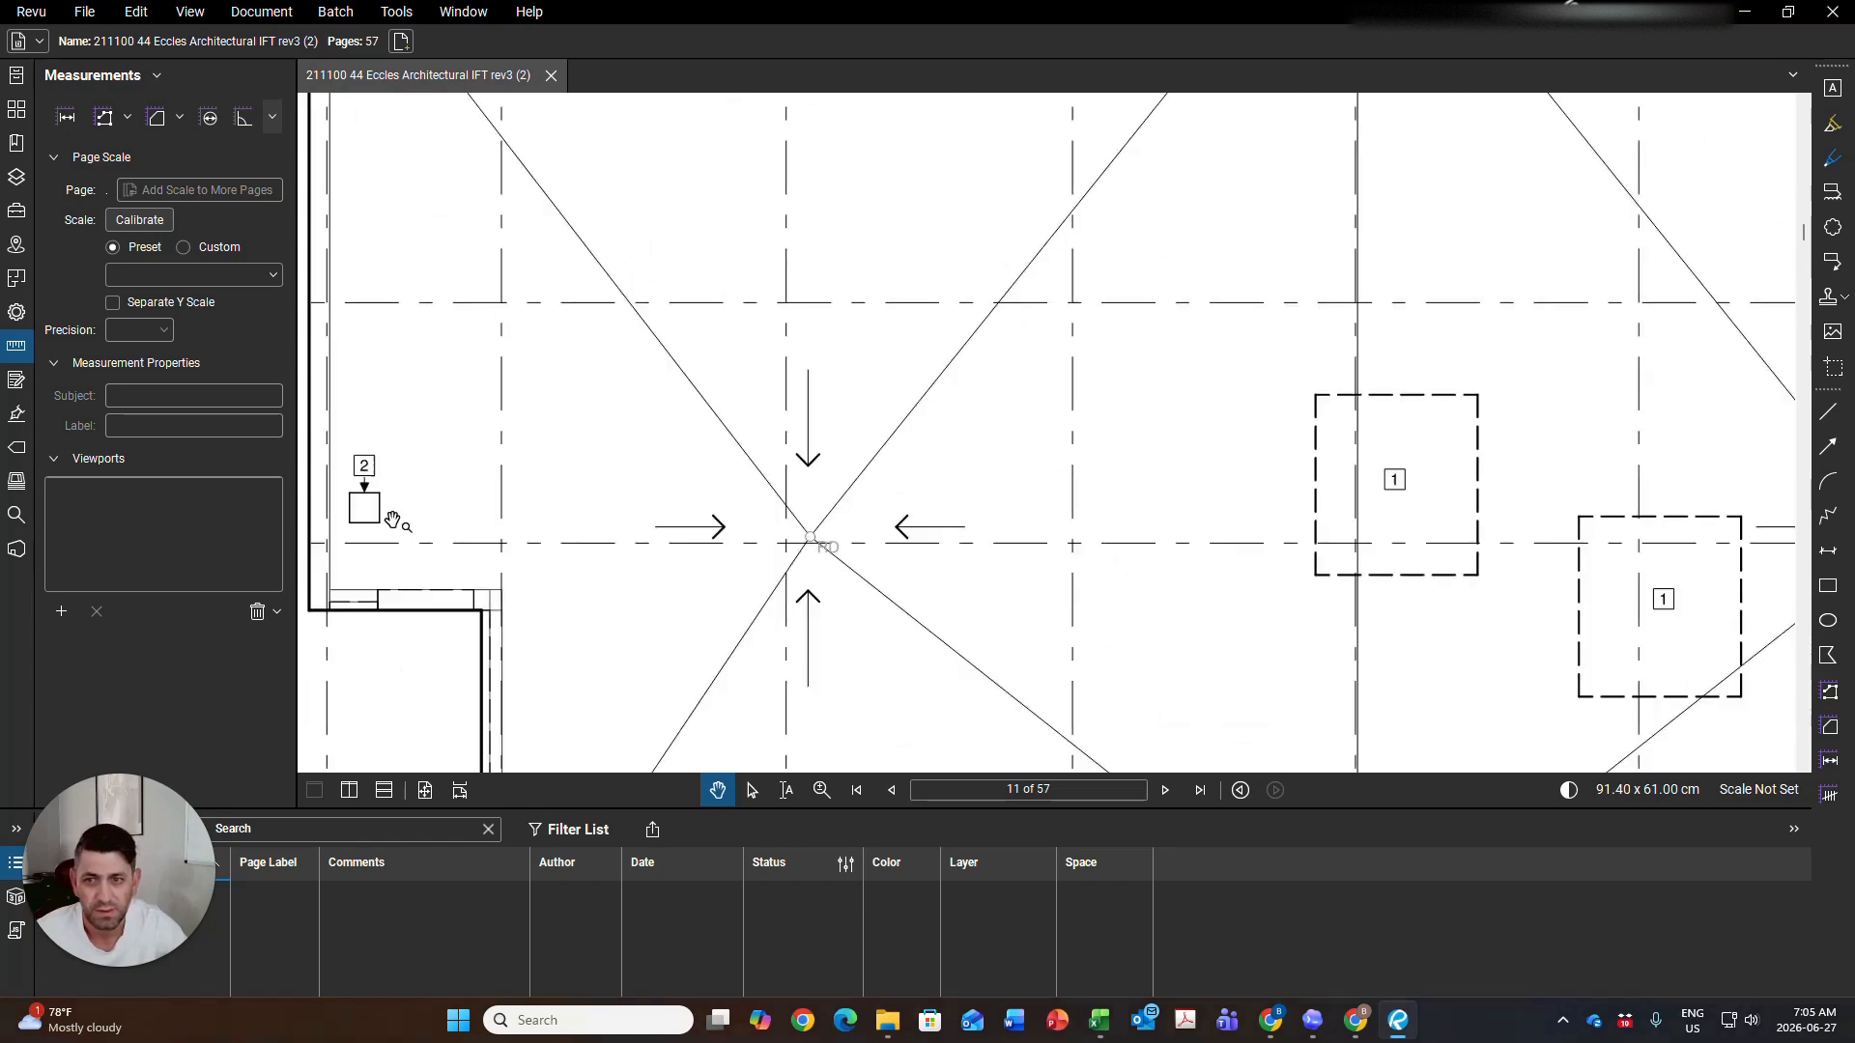
{"action": "scroll", "coordinate": [965, 466], "scroll_direction": "down", "scroll_amount": 3}
{"action": "mouse_move", "coordinate": [998, 502]}
{"action": "left_mouse_down"}
{"action": "mouse_move", "coordinate": [874, 454]}
{"action": "mouse_move", "coordinate": [845, 455]}
{"action": "mouse_move", "coordinate": [826, 499]}
{"action": "left_mouse_up"}
{"action": "scroll", "coordinate": [846, 455], "scroll_direction": "down", "scroll_amount": 1}
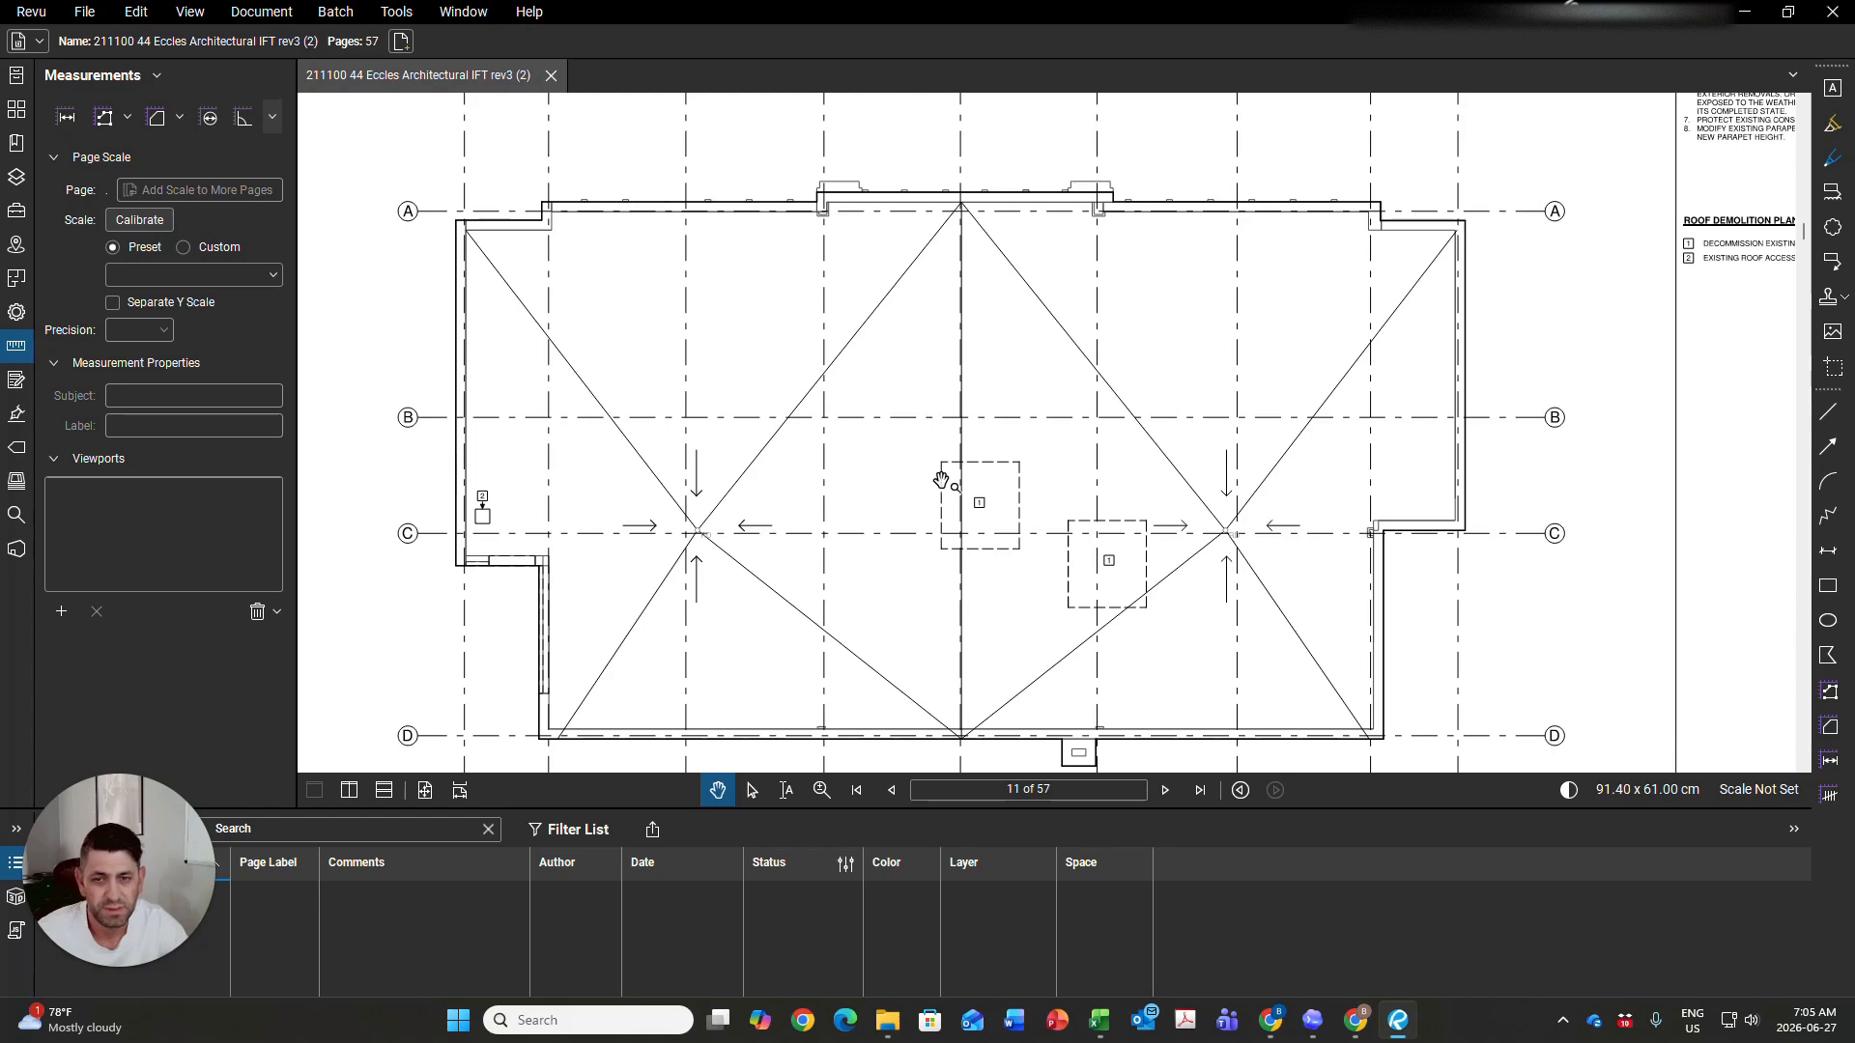
Page forward past the patio details to page 15 and return to the garbage enclosure details on page 14
{"action": "left_click", "coordinate": [1163, 791]}
{"action": "left_click", "coordinate": [1163, 791]}
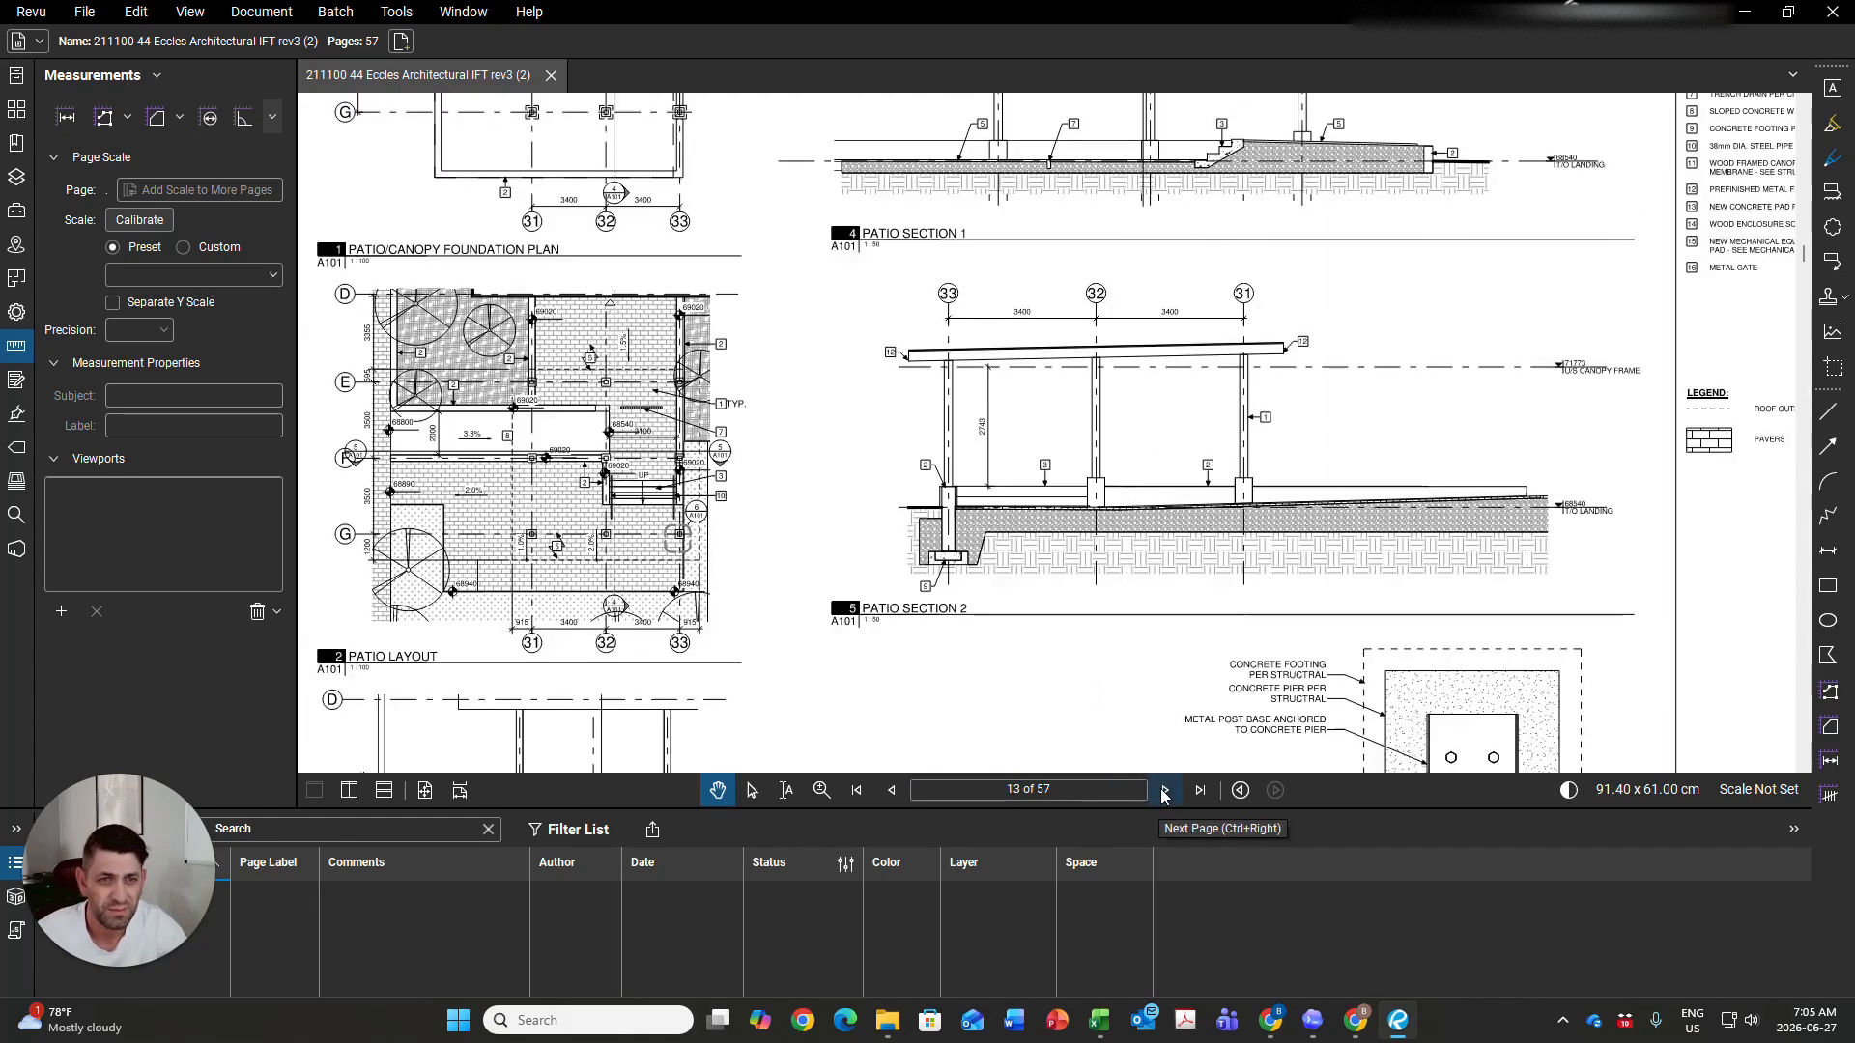
{"action": "left_click", "coordinate": [1163, 791]}
{"action": "left_click", "coordinate": [1163, 792]}
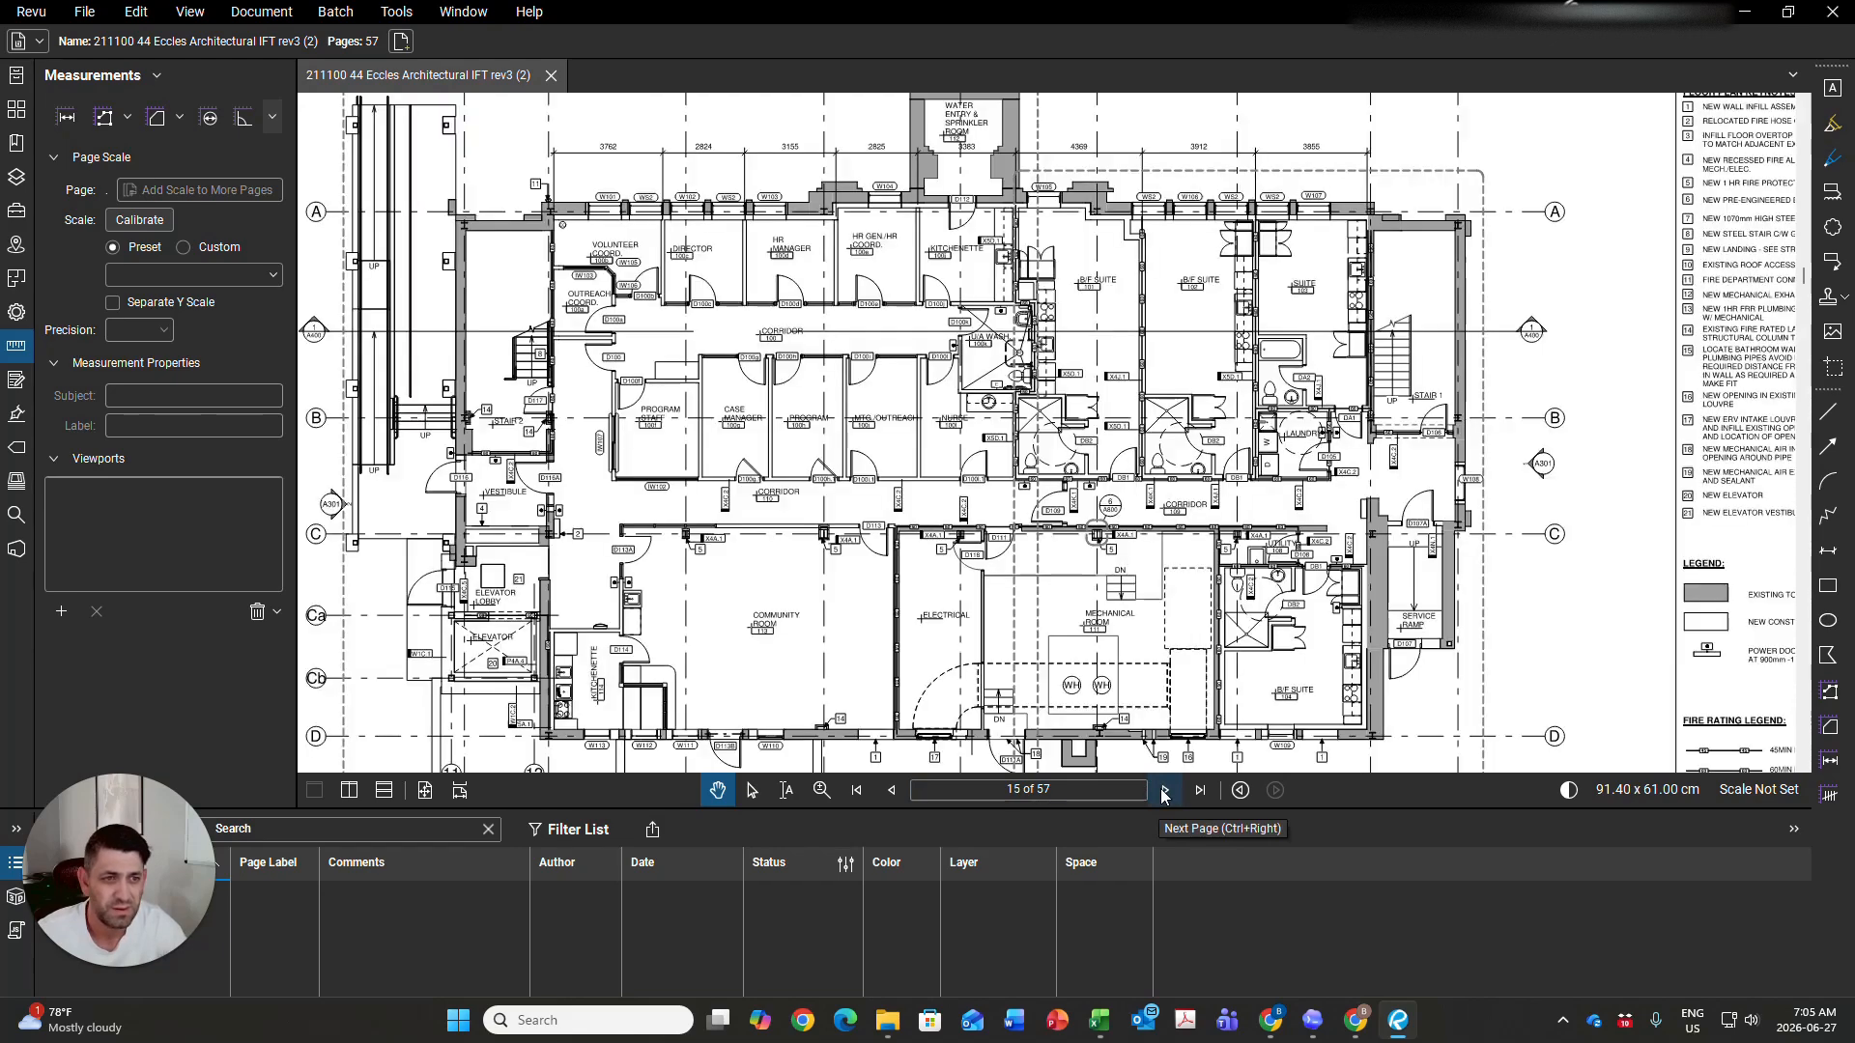
{"action": "left_click", "coordinate": [891, 790]}
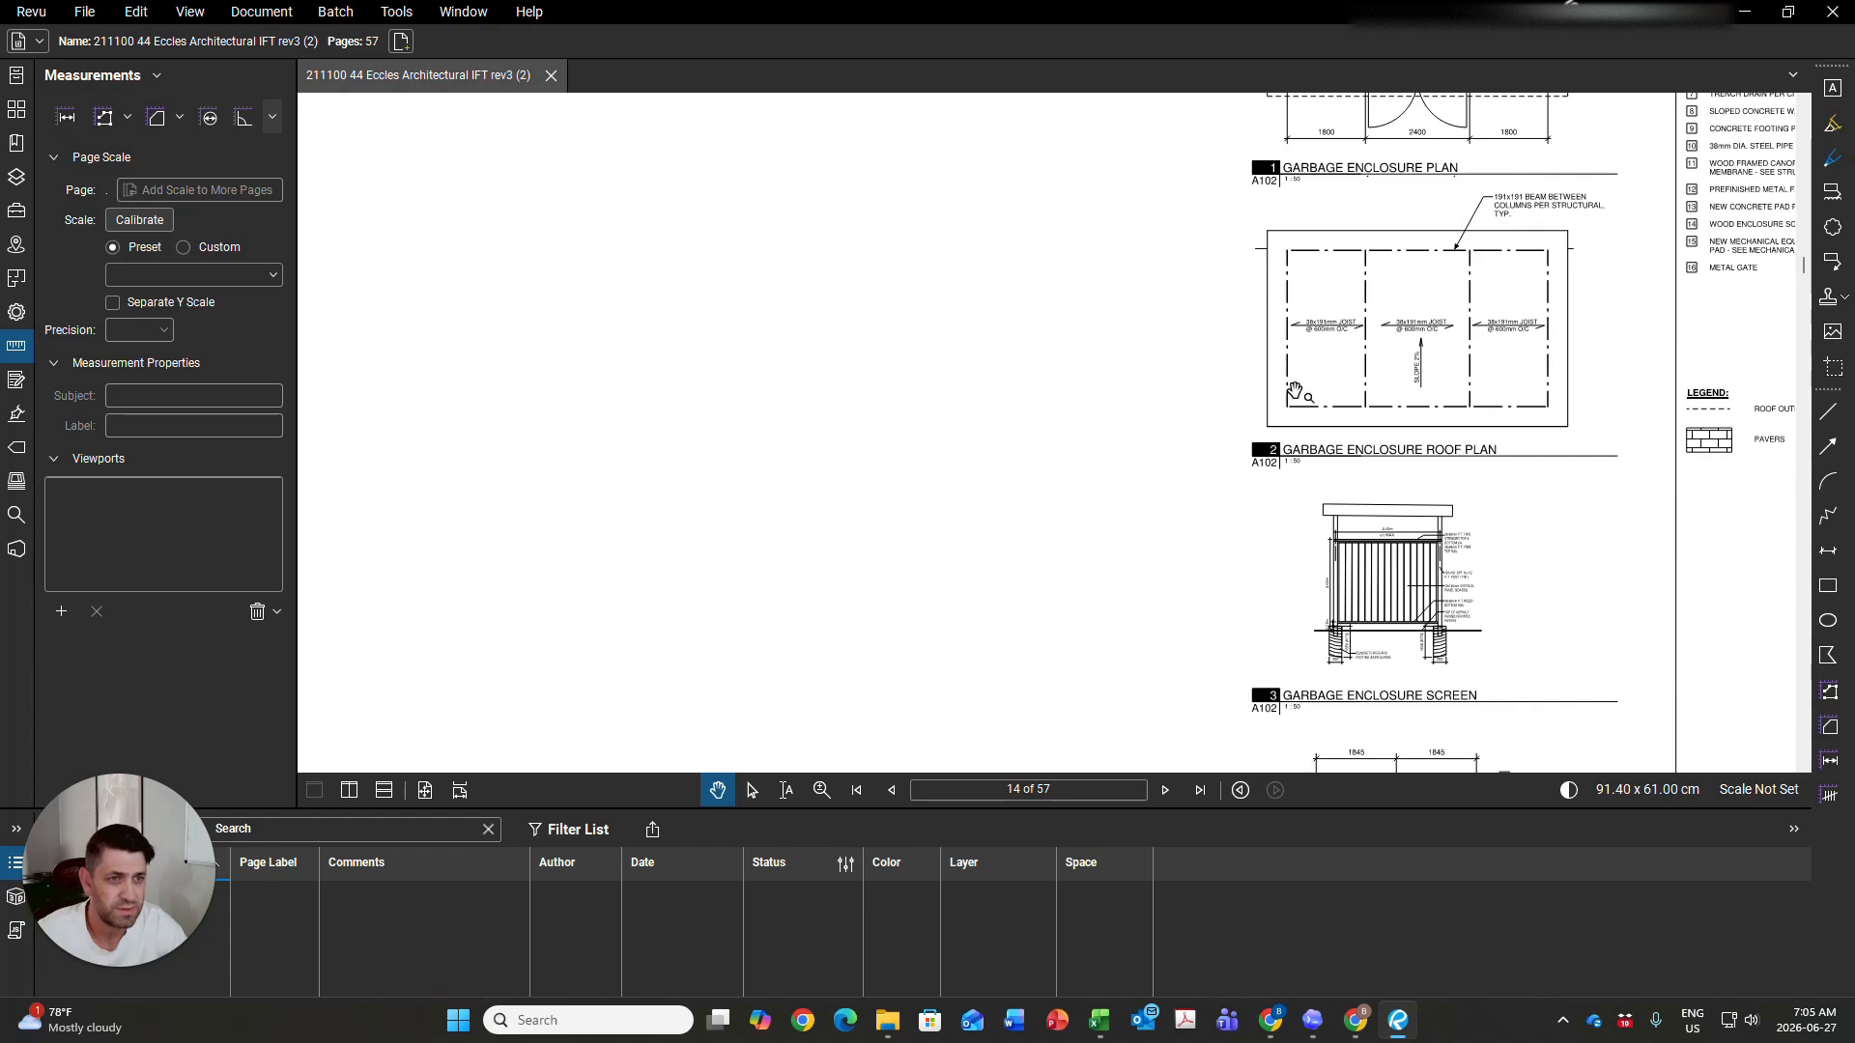
Examine the garbage enclosure roof plan, enclosure screen and mechanical enclosure on sheet A102 together with the site keynotes
{"action": "mouse_move", "coordinate": [1483, 318]}
{"action": "left_mouse_down"}
{"action": "mouse_move", "coordinate": [1262, 585]}
{"action": "mouse_move", "coordinate": [1226, 471]}
{"action": "left_mouse_up"}
{"action": "scroll", "coordinate": [1151, 670], "scroll_direction": "down", "scroll_amount": 5}
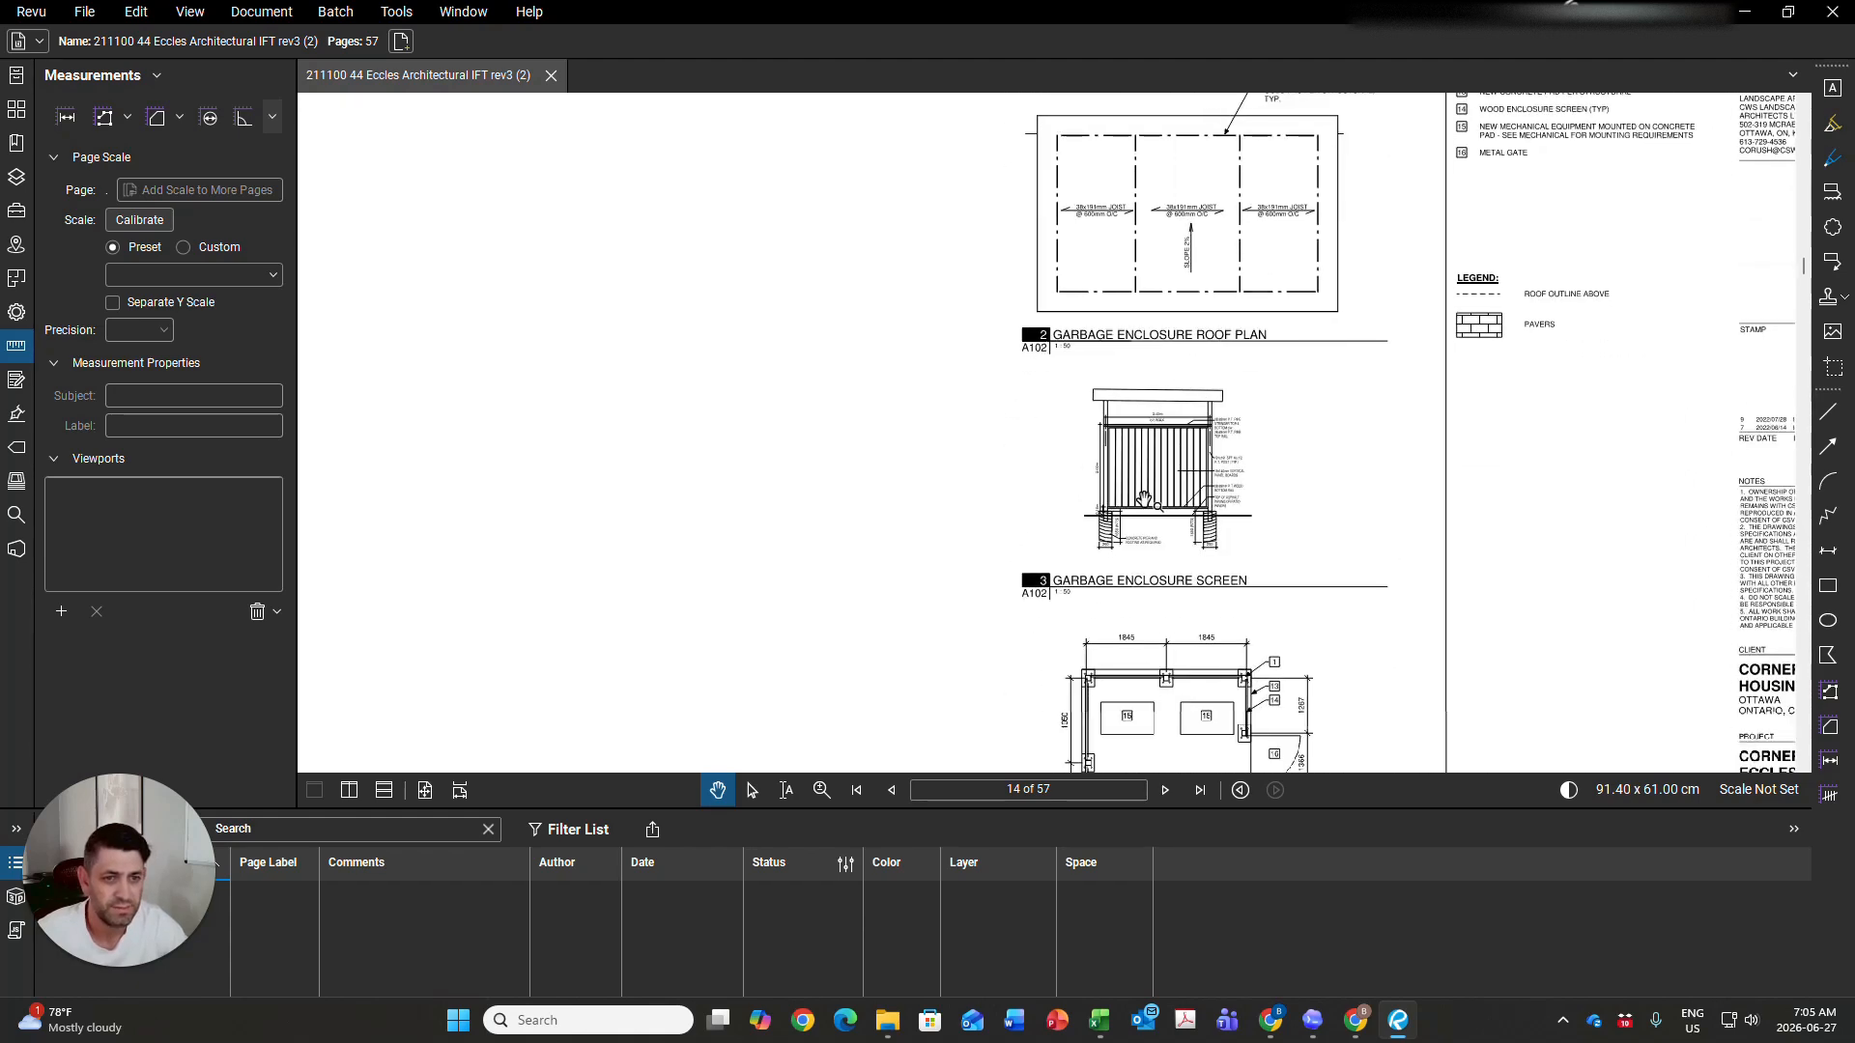
{"action": "scroll", "coordinate": [1030, 503], "scroll_direction": "up", "scroll_amount": 5}
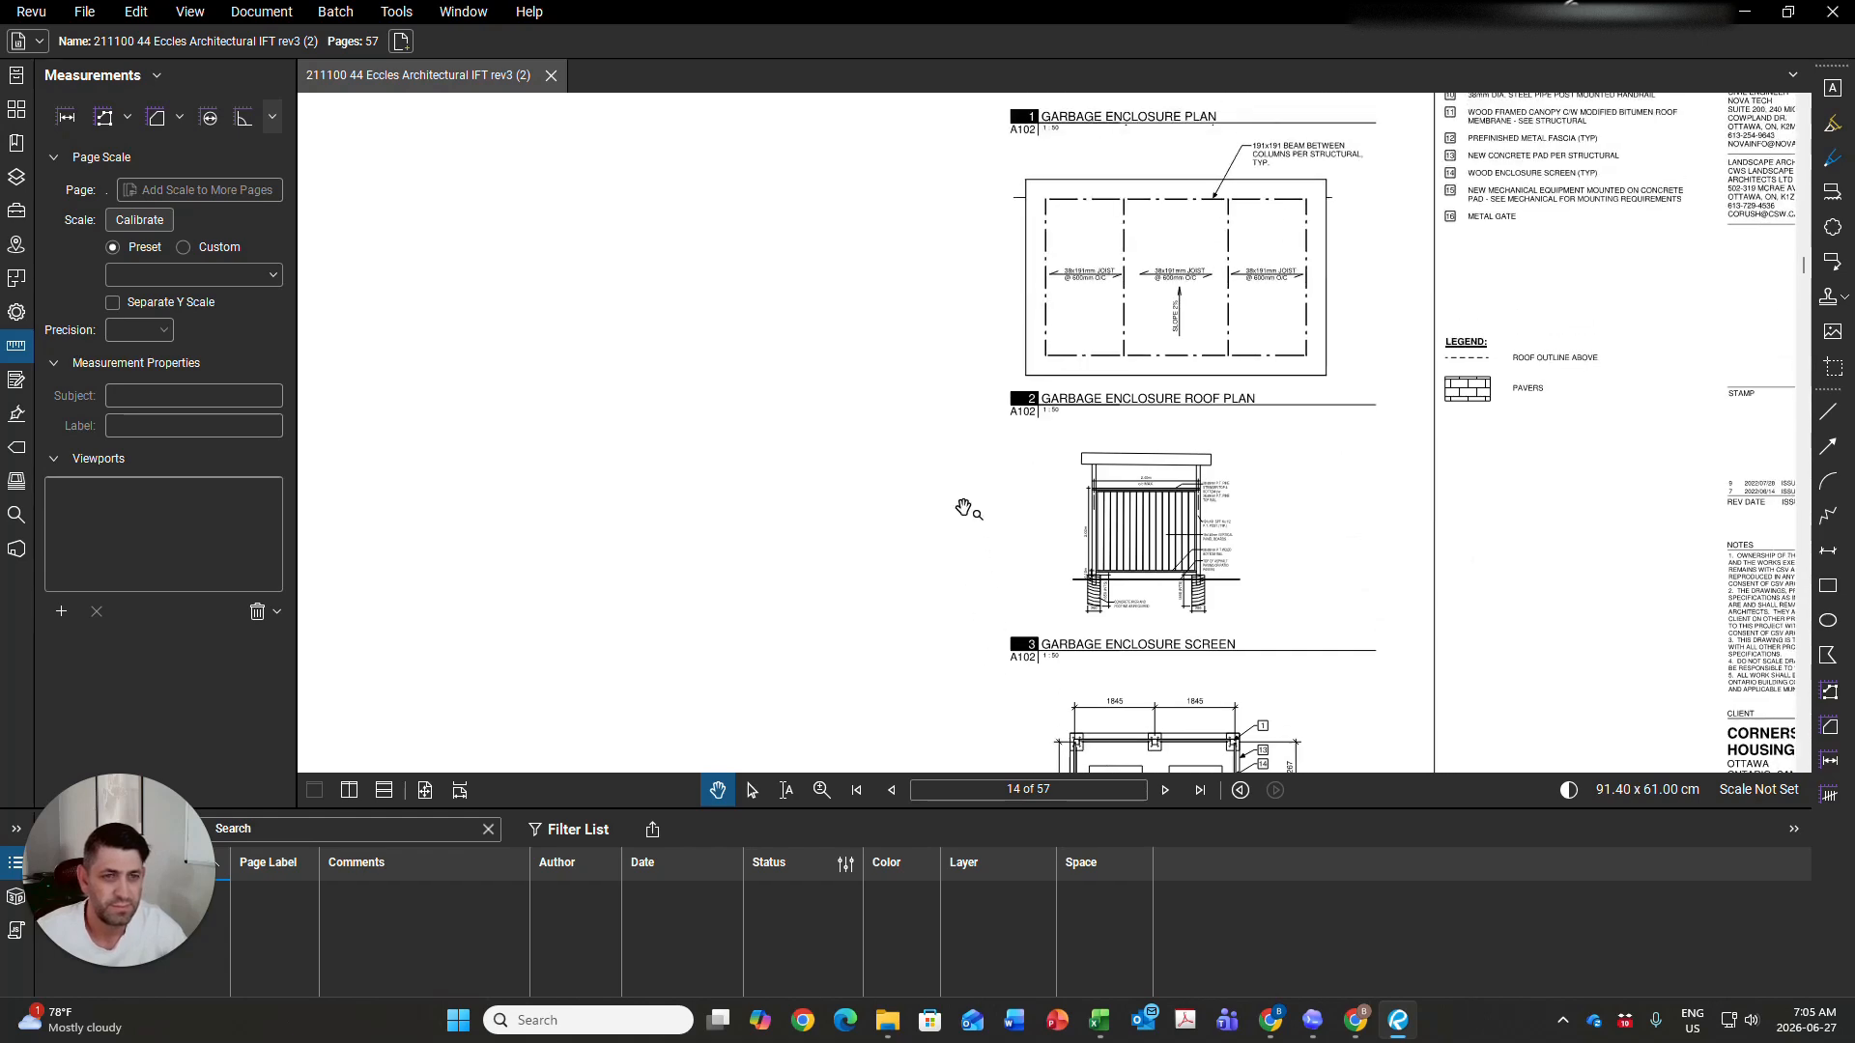
{"action": "mouse_move", "coordinate": [896, 522]}
{"action": "left_mouse_down"}
{"action": "mouse_move", "coordinate": [890, 662]}
{"action": "mouse_move", "coordinate": [903, 448]}
{"action": "left_mouse_up"}
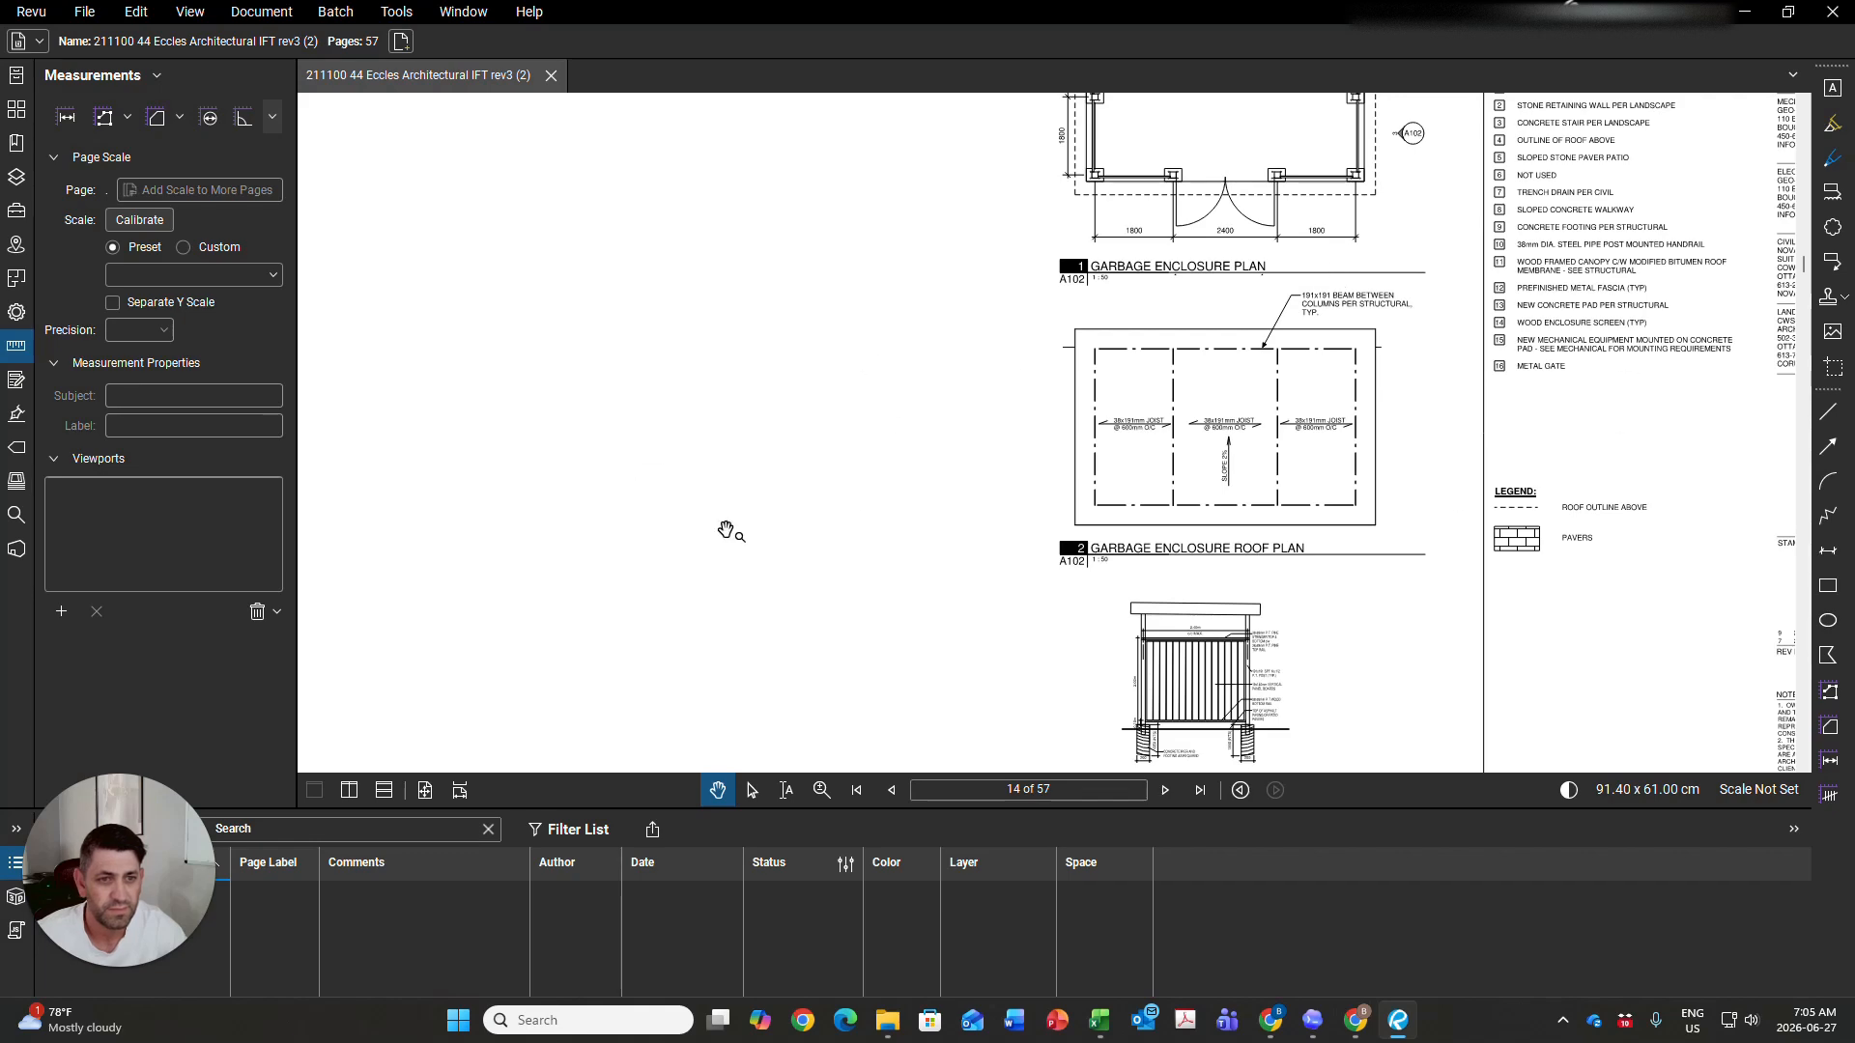
{"action": "scroll", "coordinate": [1122, 497], "scroll_direction": "down", "scroll_amount": 3}
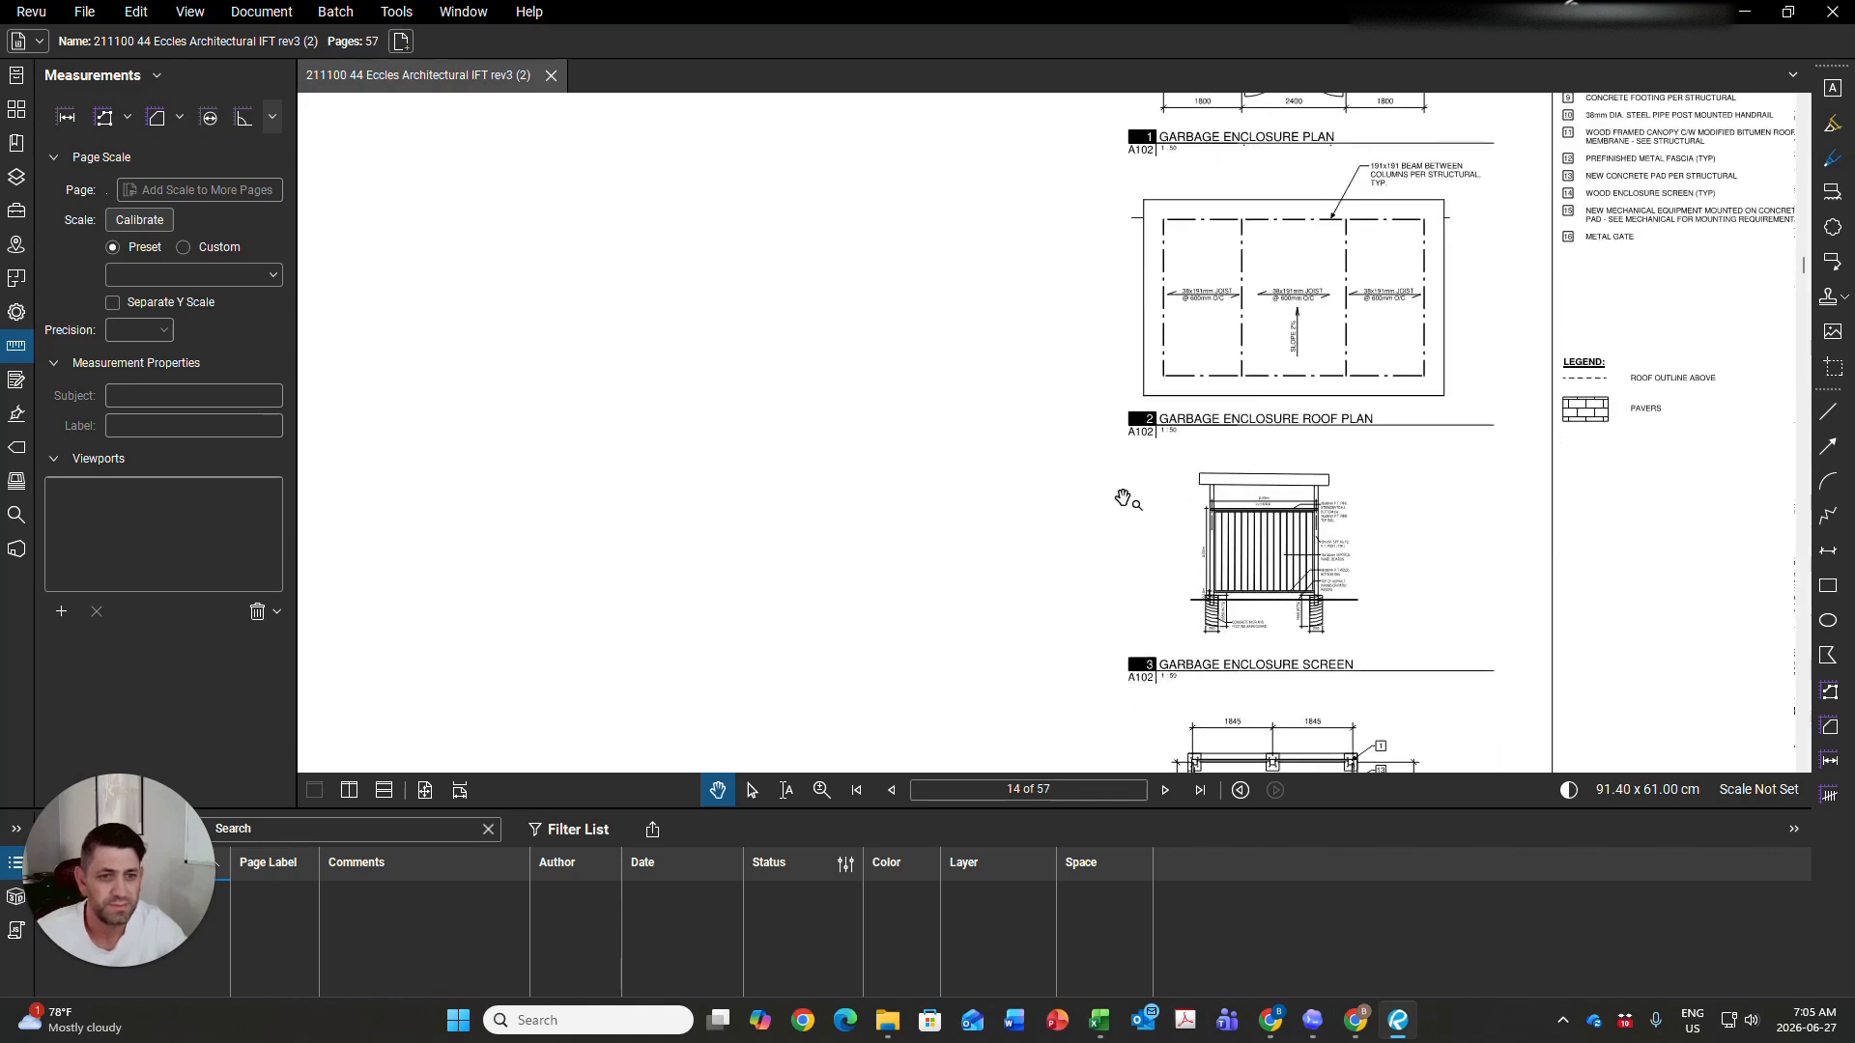
{"action": "mouse_move", "coordinate": [1110, 497]}
{"action": "left_mouse_down"}
{"action": "mouse_move", "coordinate": [1117, 388]}
{"action": "mouse_move", "coordinate": [1180, 281]}
{"action": "left_mouse_up"}
{"action": "scroll", "coordinate": [1110, 501], "scroll_direction": "down", "scroll_amount": 2}
{"action": "mouse_move", "coordinate": [801, 358]}
{"action": "left_mouse_down"}
{"action": "mouse_move", "coordinate": [857, 625]}
{"action": "mouse_move", "coordinate": [610, 490]}
{"action": "left_mouse_up"}
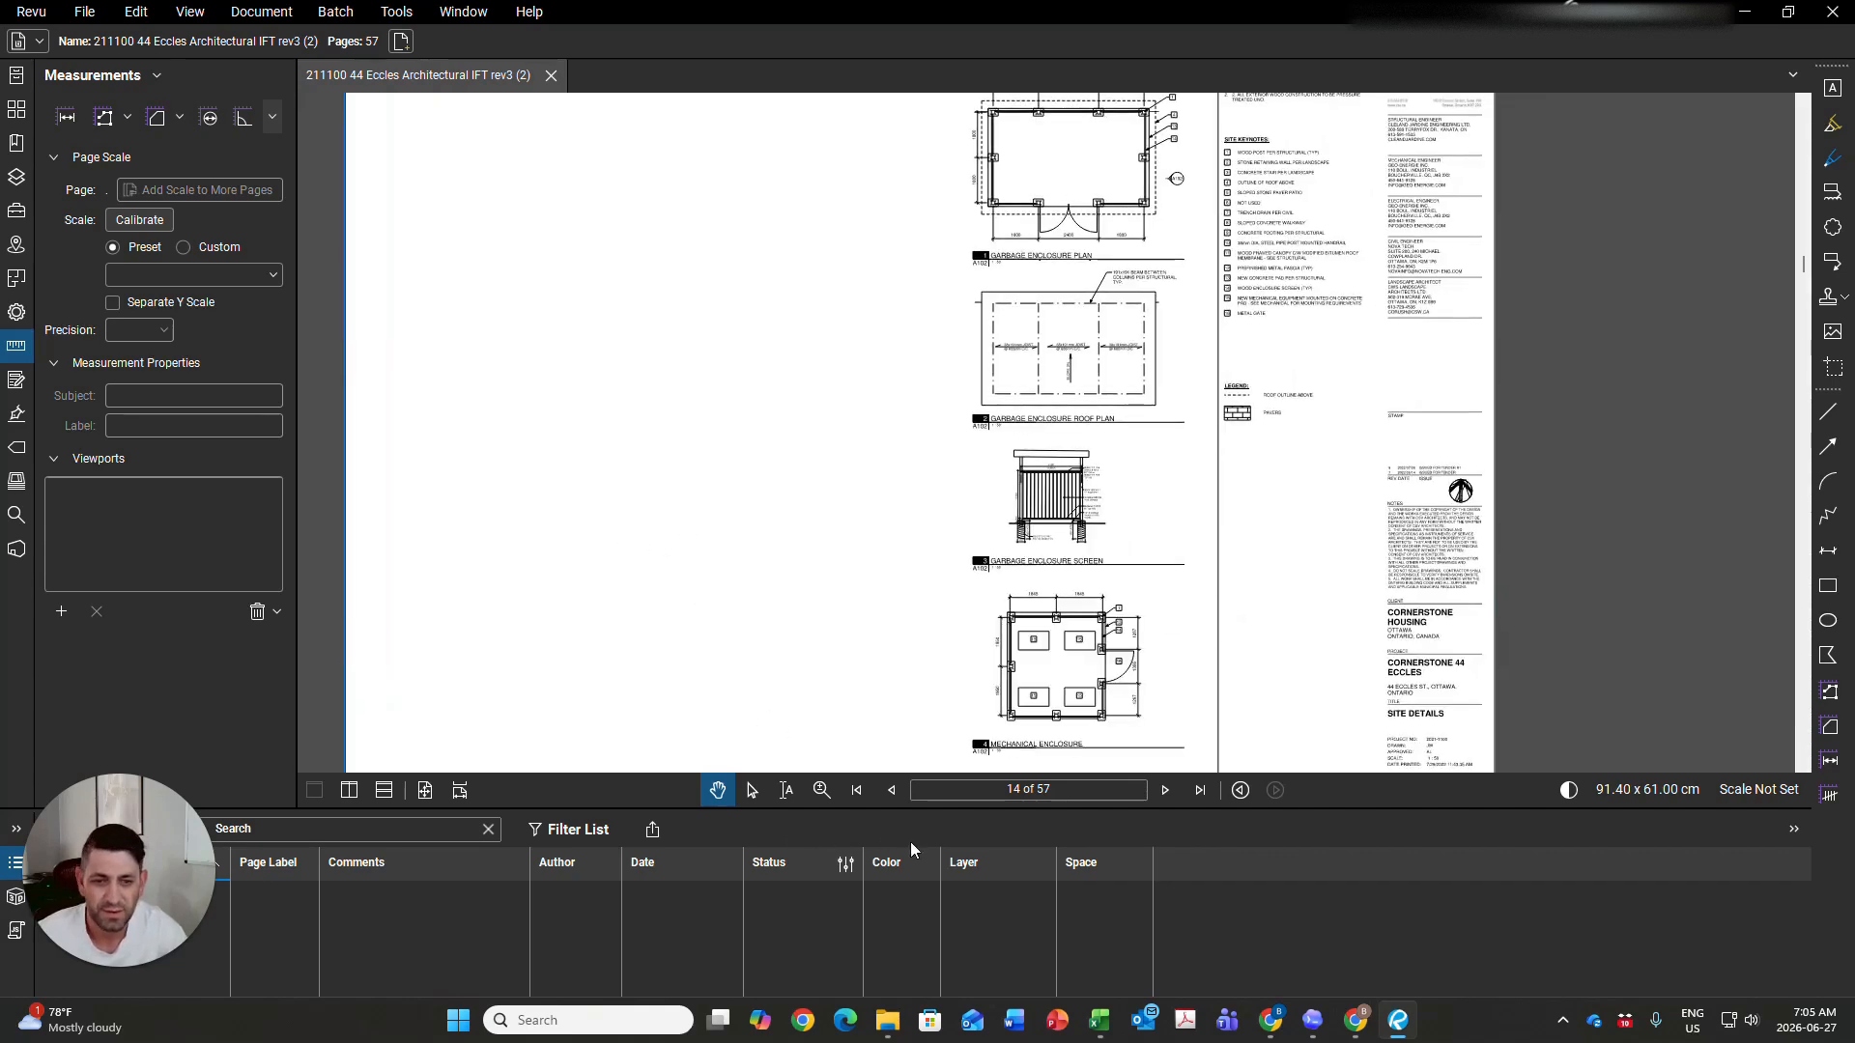
Page forward through the floor plans to the roof plan on sheet A240, page 27
{"action": "left_click", "coordinate": [1164, 790]}
{"action": "left_click", "coordinate": [1164, 790]}
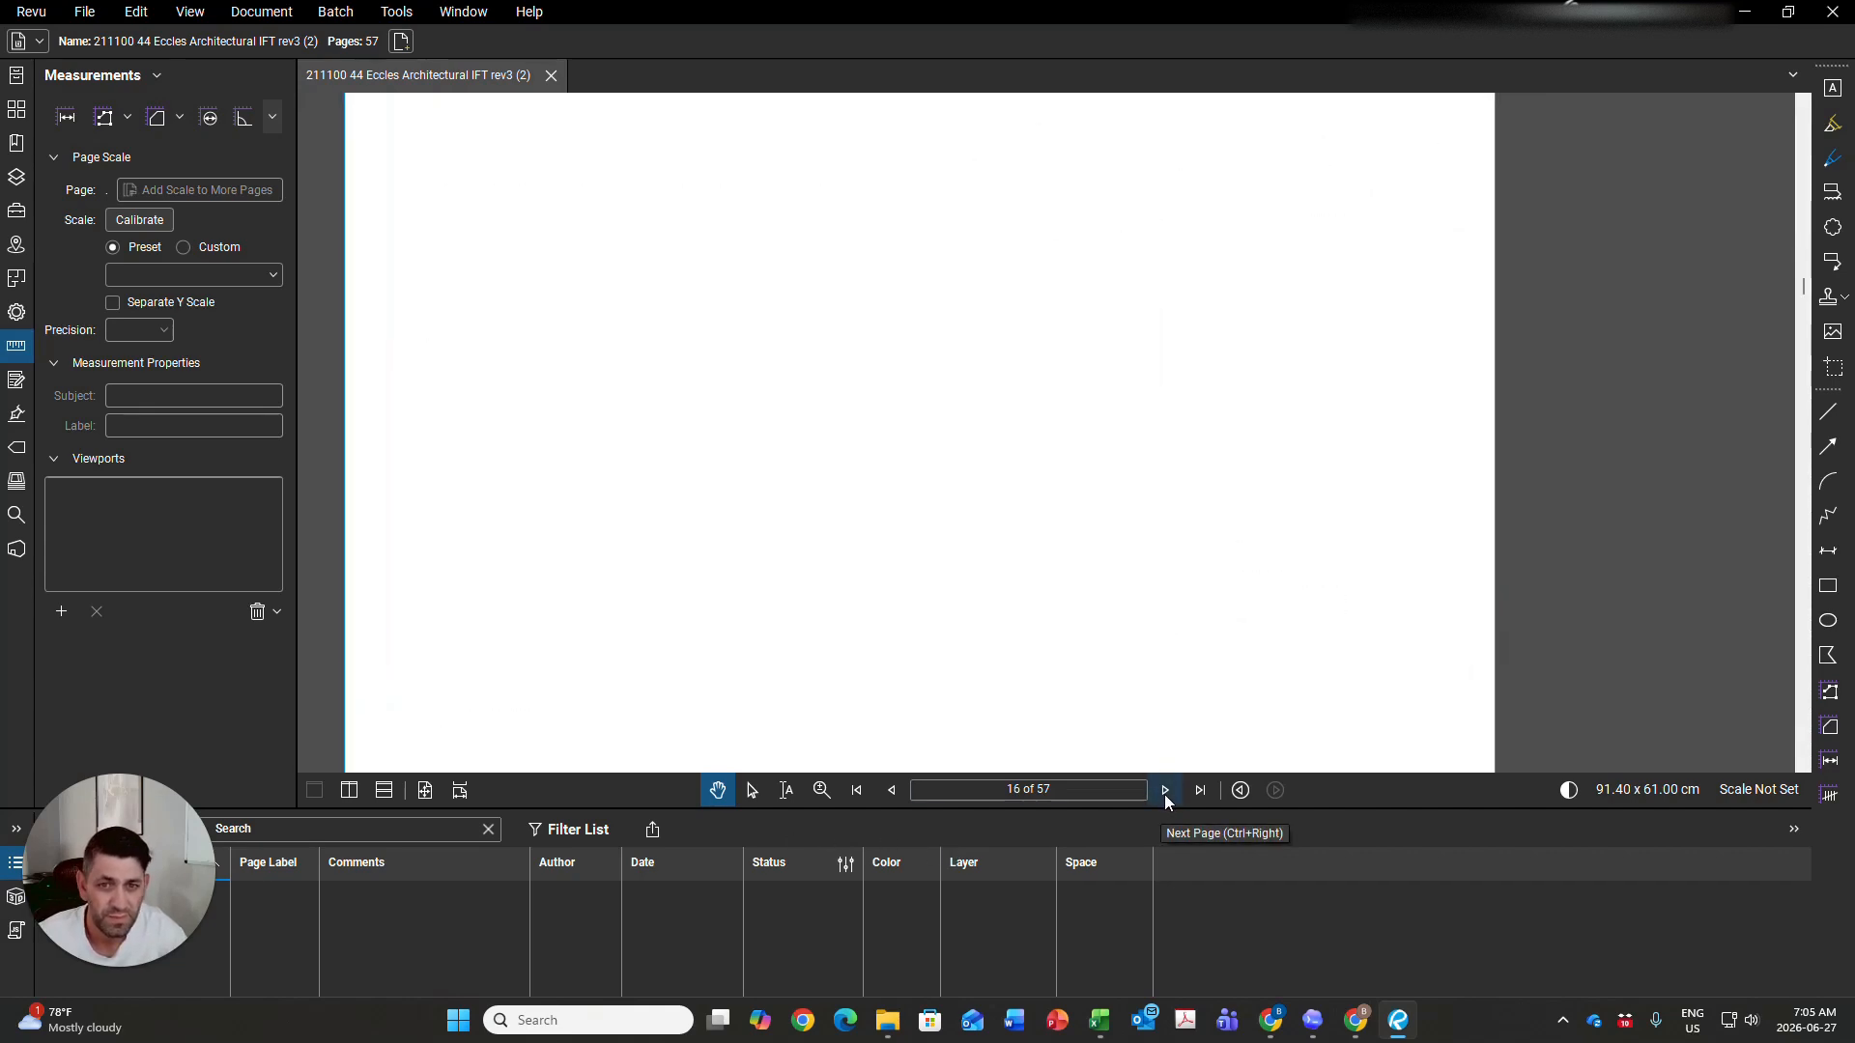
{"action": "left_click", "coordinate": [1164, 790]}
{"action": "left_click", "coordinate": [1164, 791]}
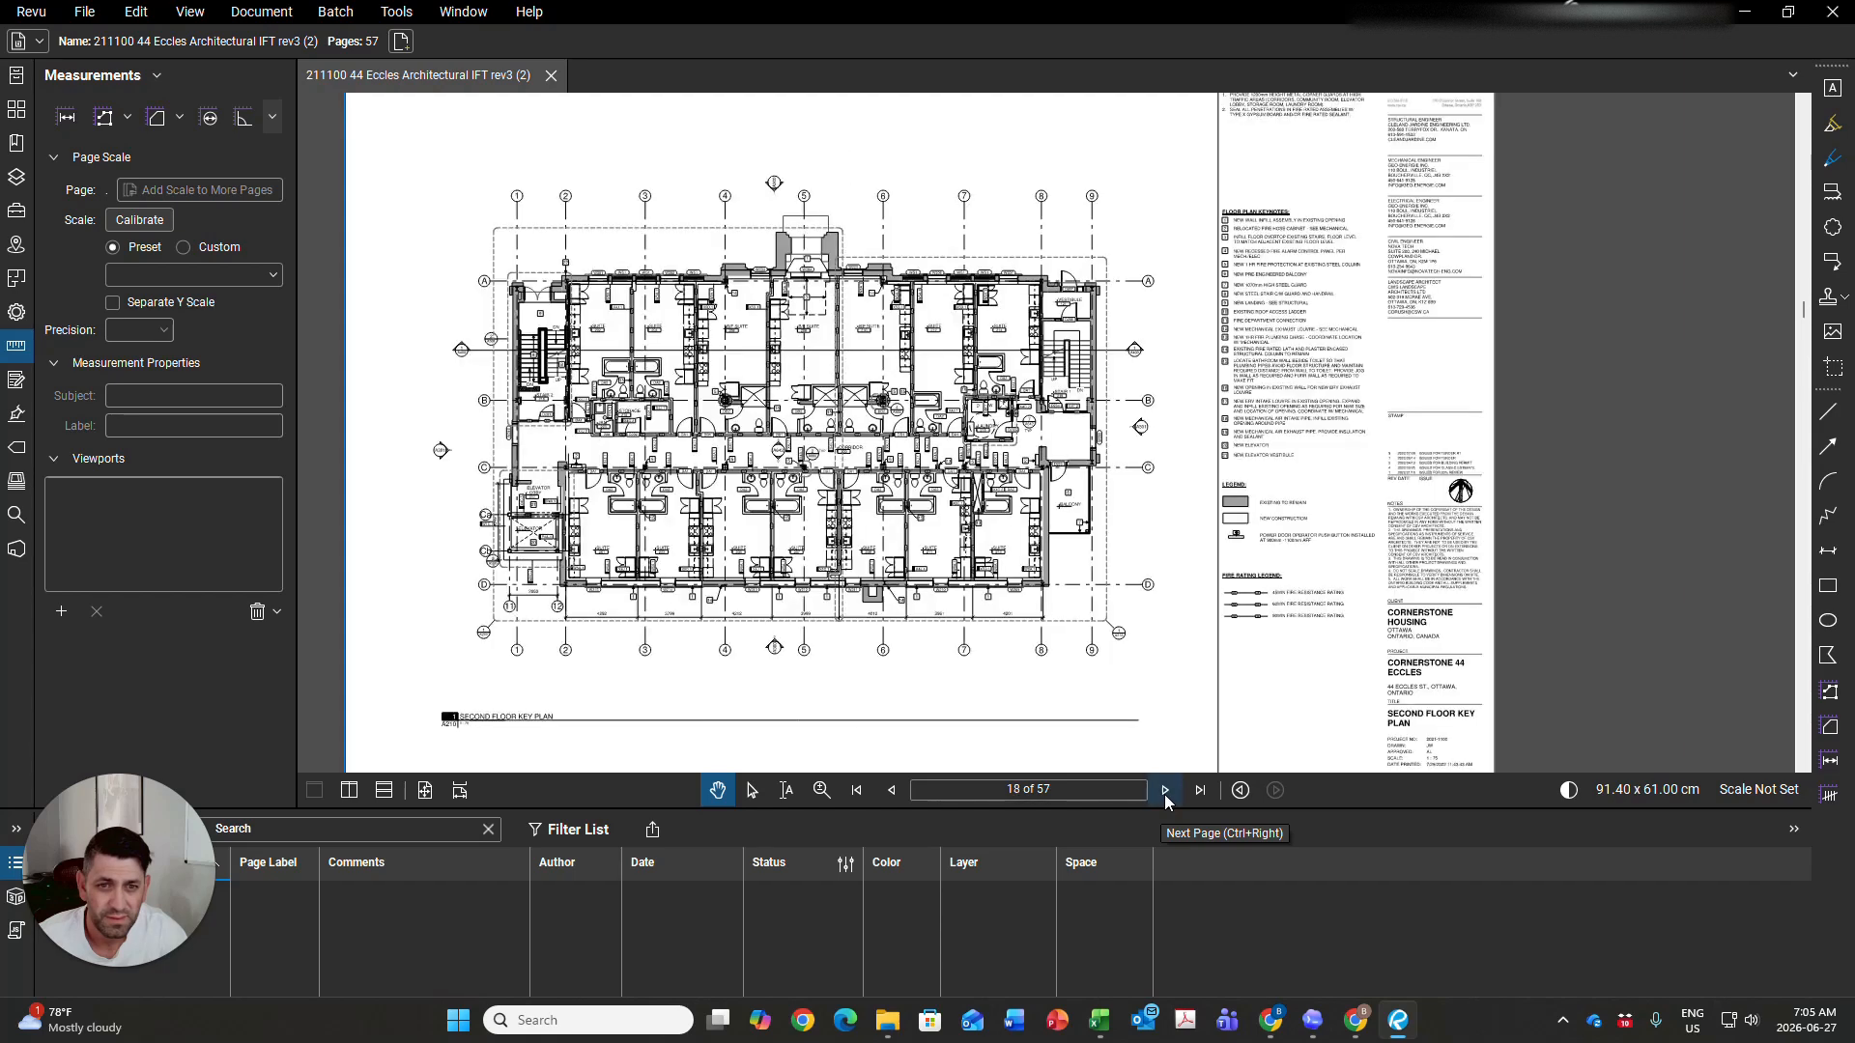
{"action": "left_click", "coordinate": [1164, 790]}
{"action": "left_click", "coordinate": [1164, 790]}
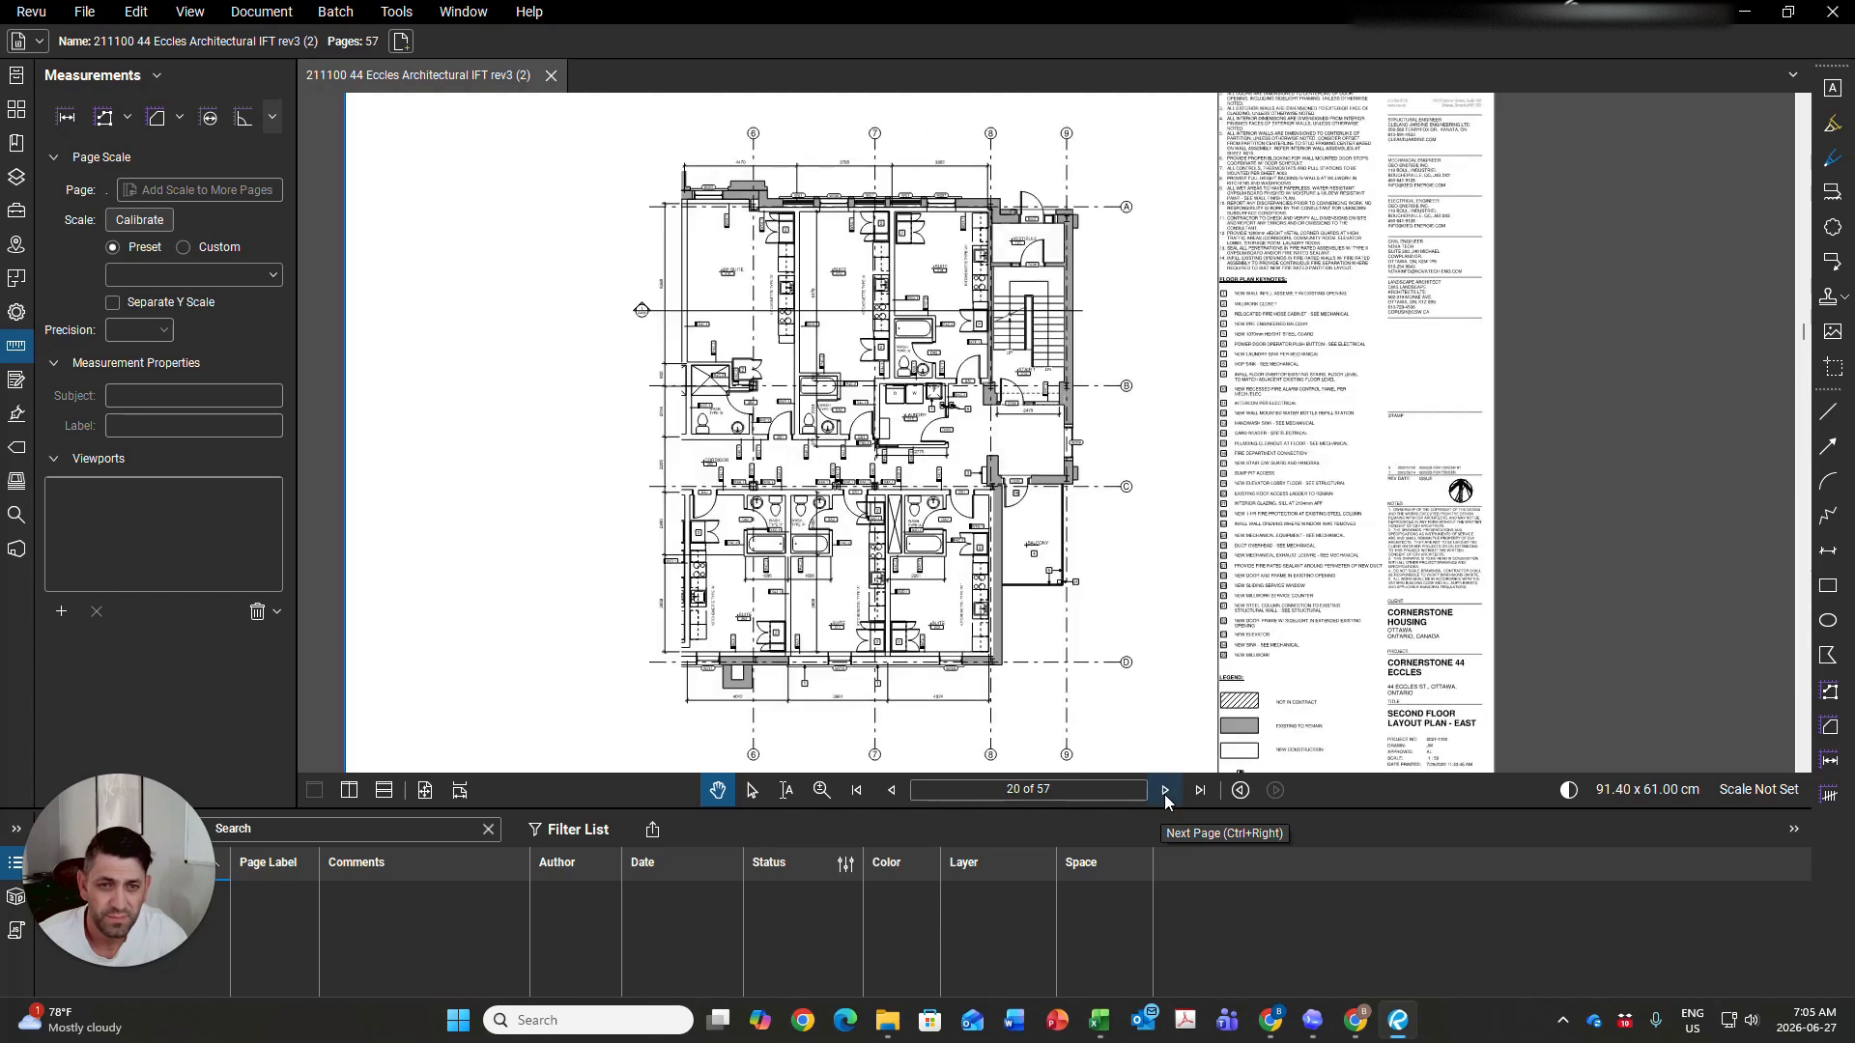
{"action": "left_click", "coordinate": [1164, 790]}
{"action": "left_click", "coordinate": [1164, 791]}
{"action": "left_click", "coordinate": [1164, 791]}
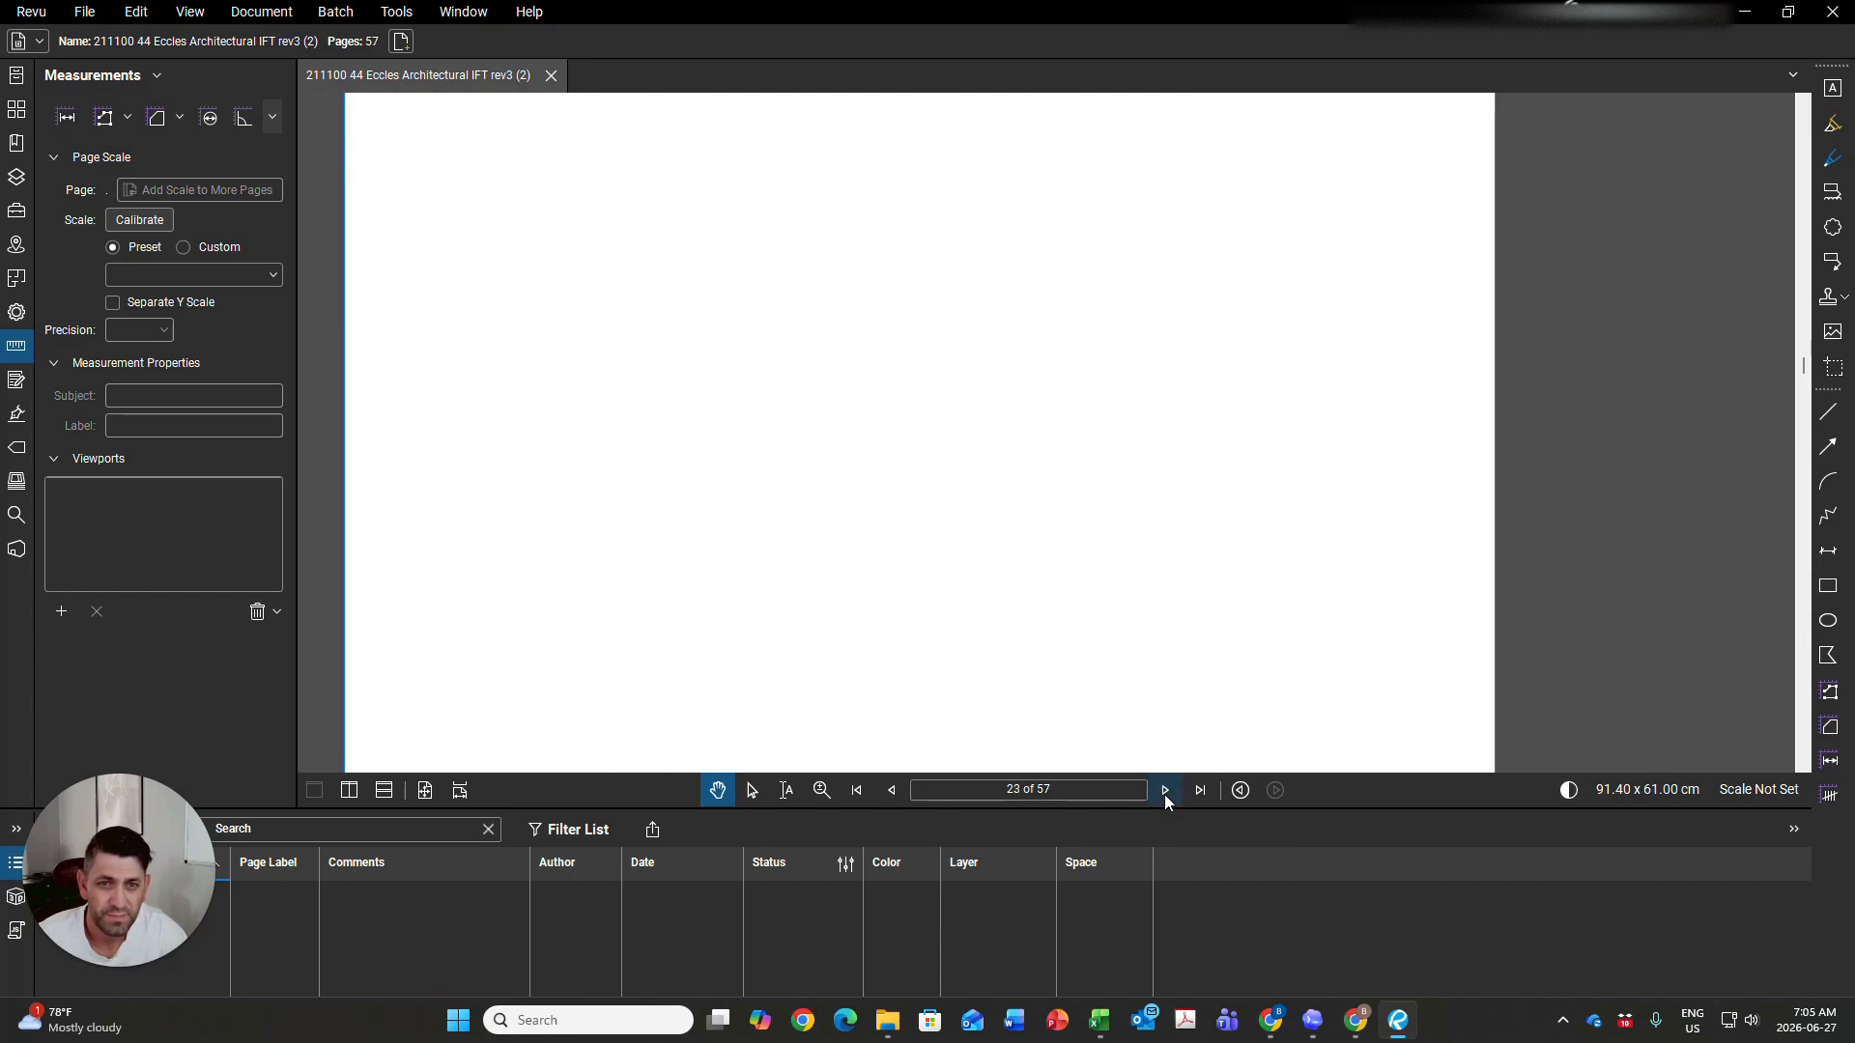
{"action": "left_click", "coordinate": [1164, 791]}
{"action": "left_click", "coordinate": [1164, 791]}
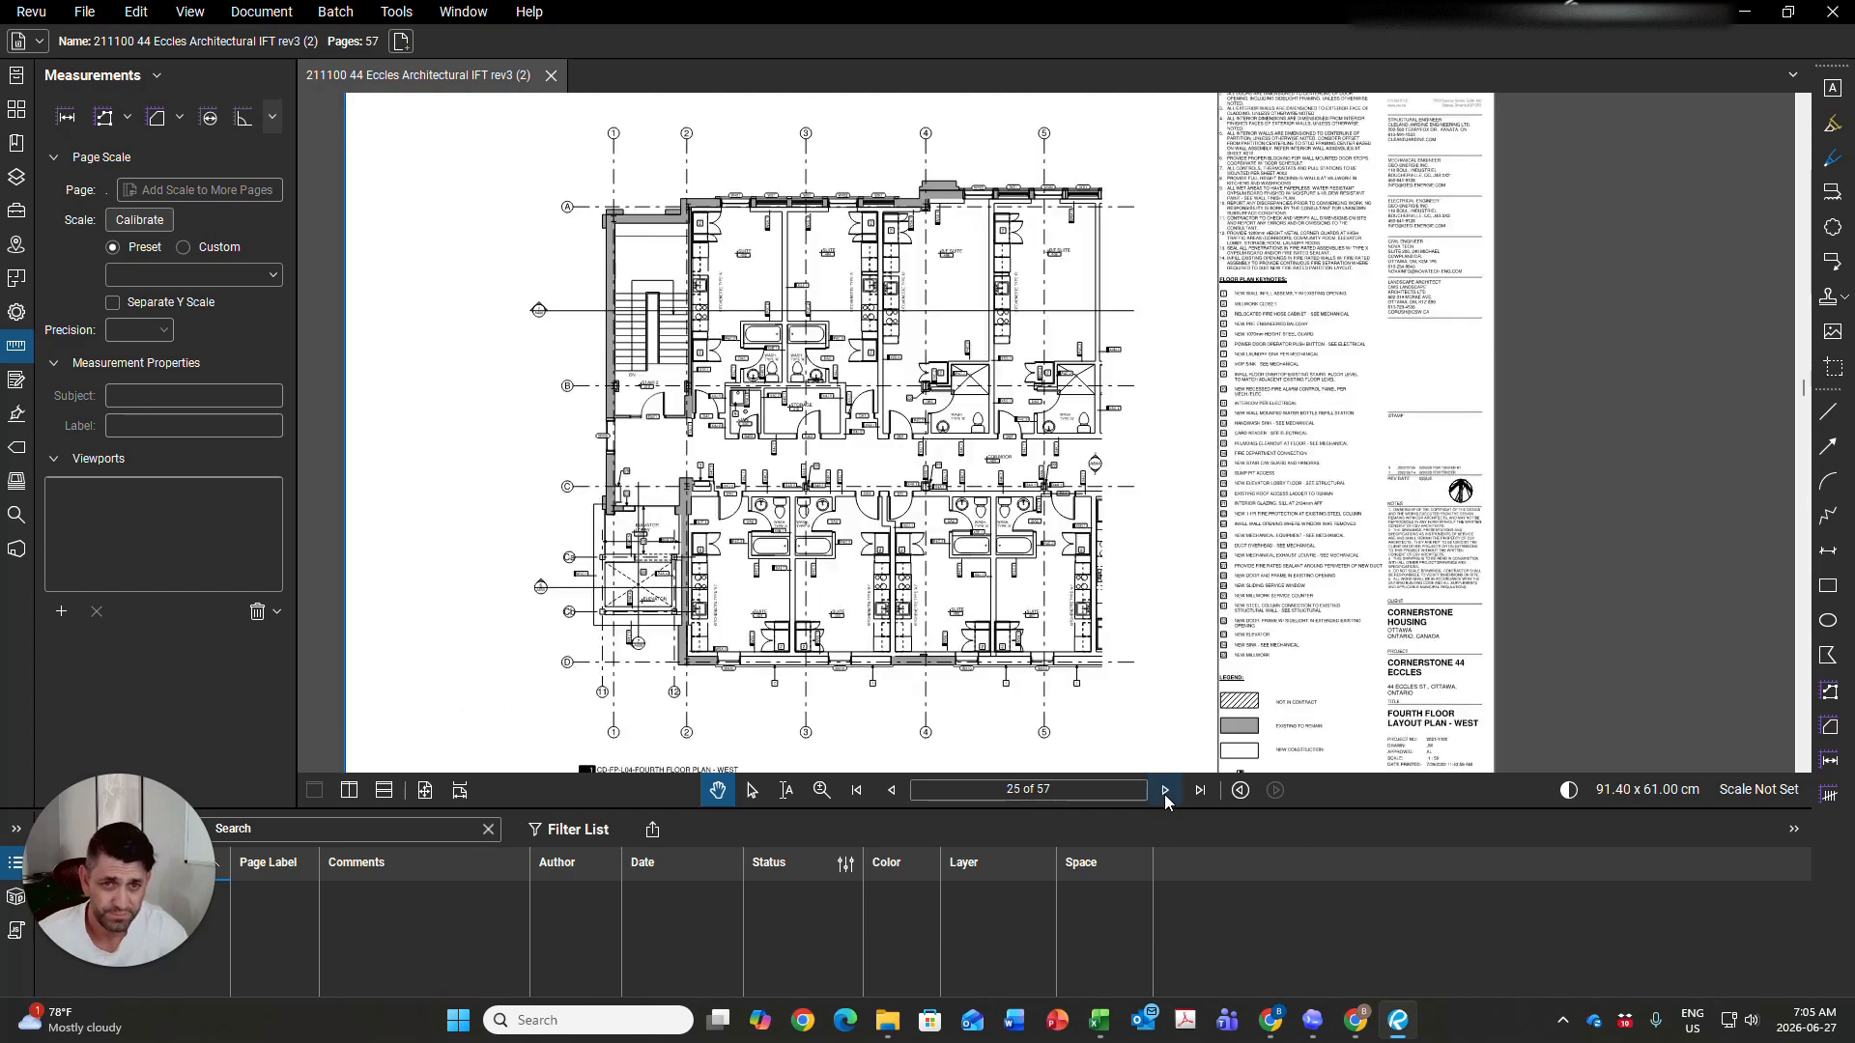
{"action": "left_click", "coordinate": [1164, 791]}
{"action": "left_click", "coordinate": [1164, 791]}
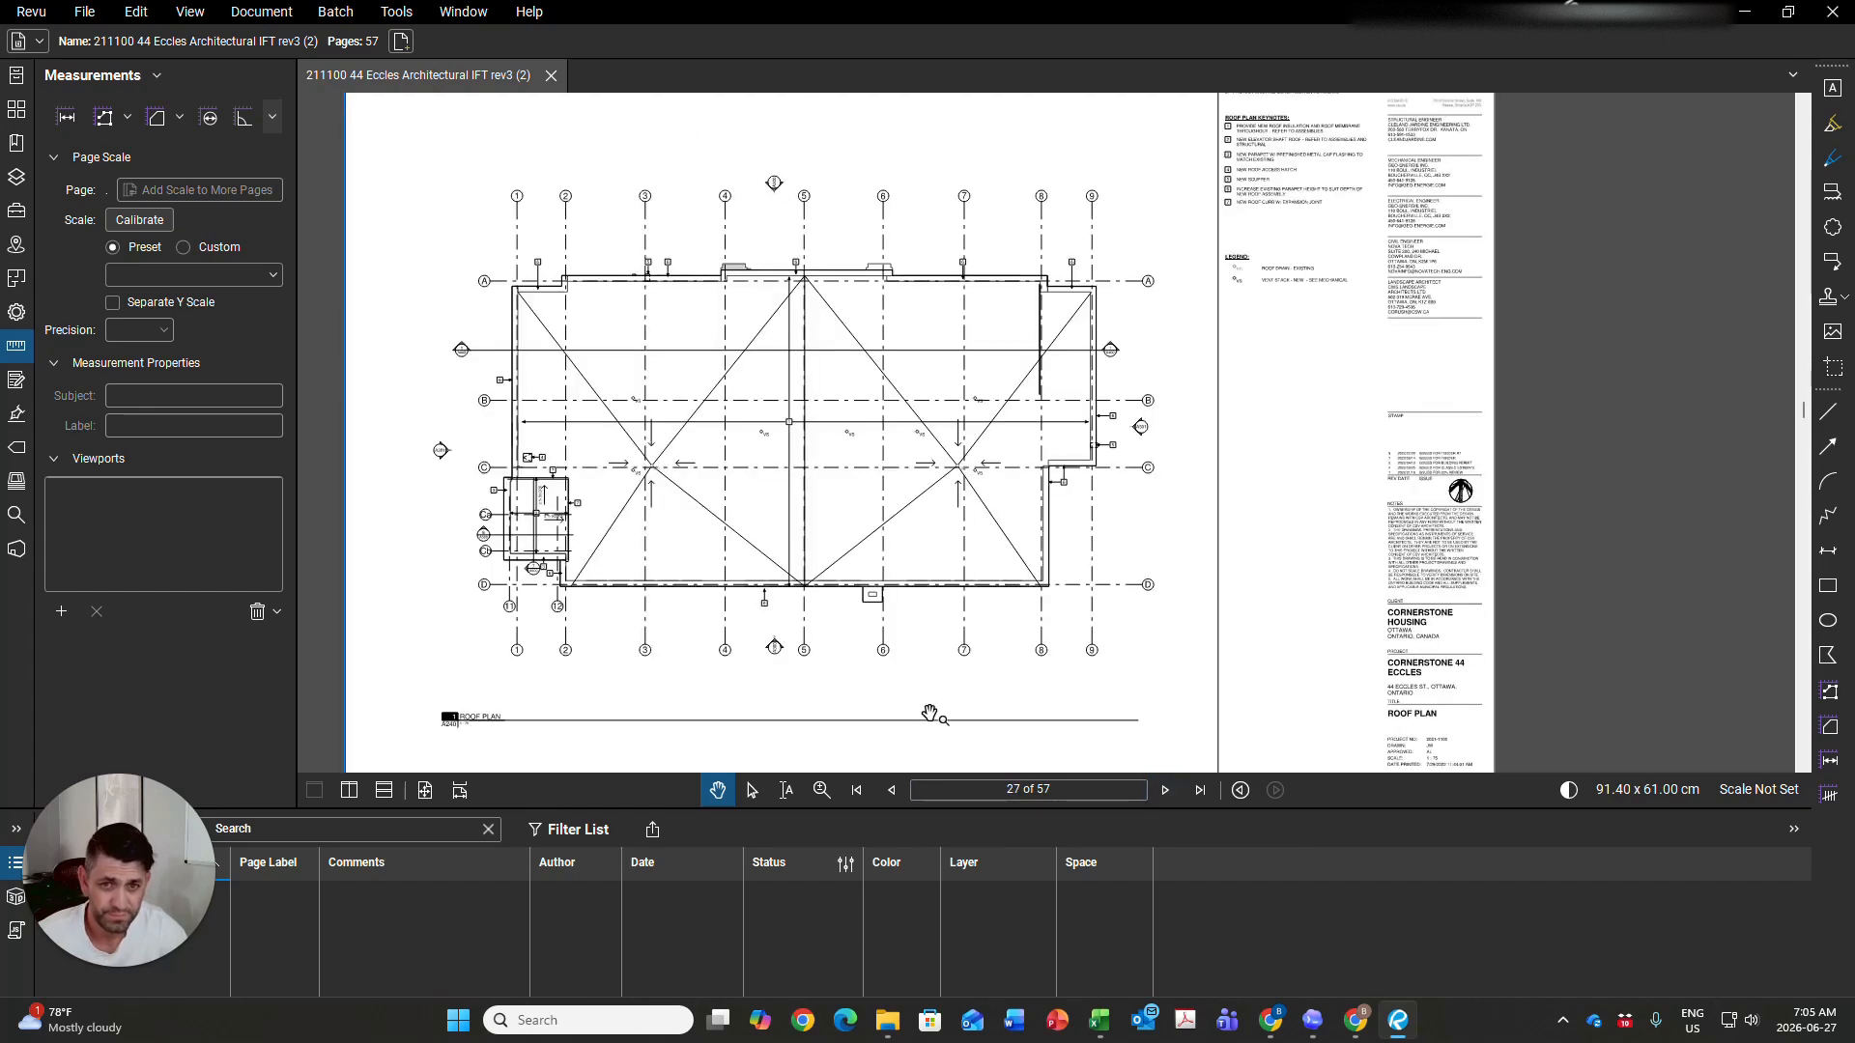
Examine the roof plan's layout, vent stacks and the keynote 6 marker at the parapet along gridline D
{"action": "scroll", "coordinate": [897, 471], "scroll_direction": "up", "scroll_amount": 2}
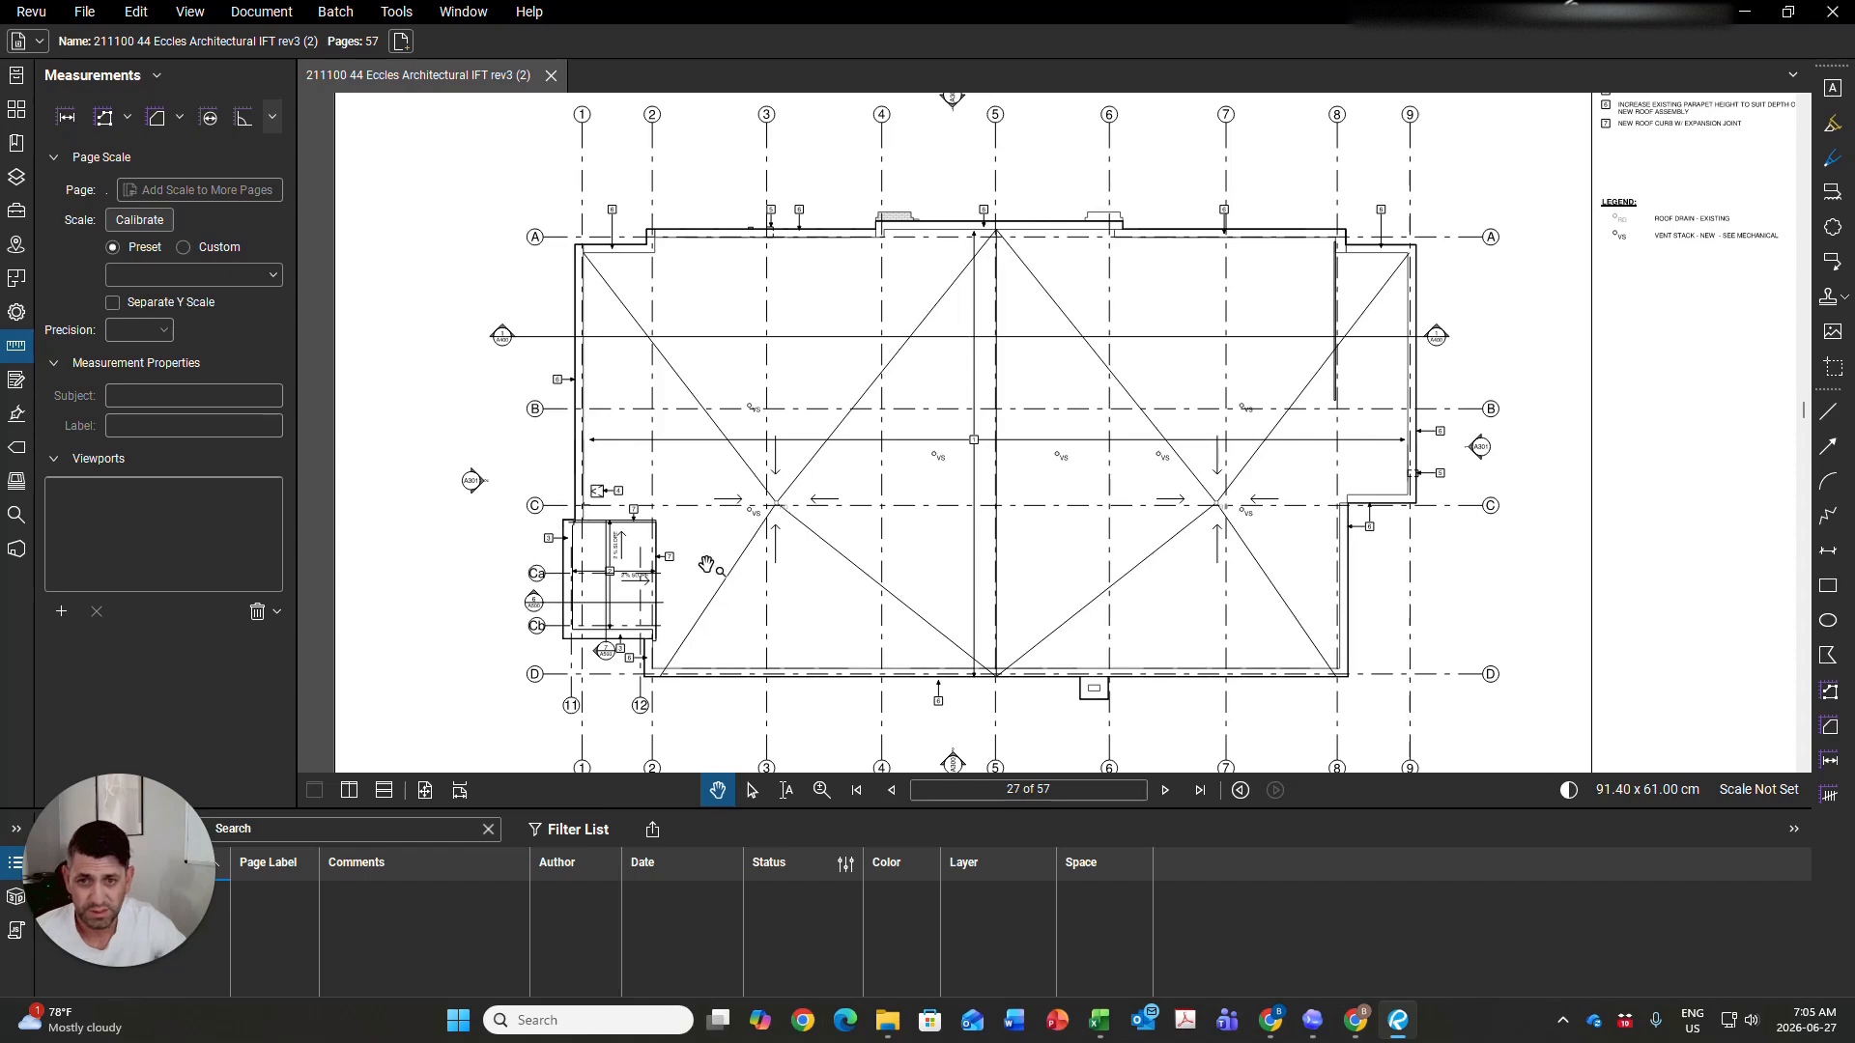
{"action": "left_click_drag", "start_coordinate": [932, 593], "coordinate": [939, 582]}
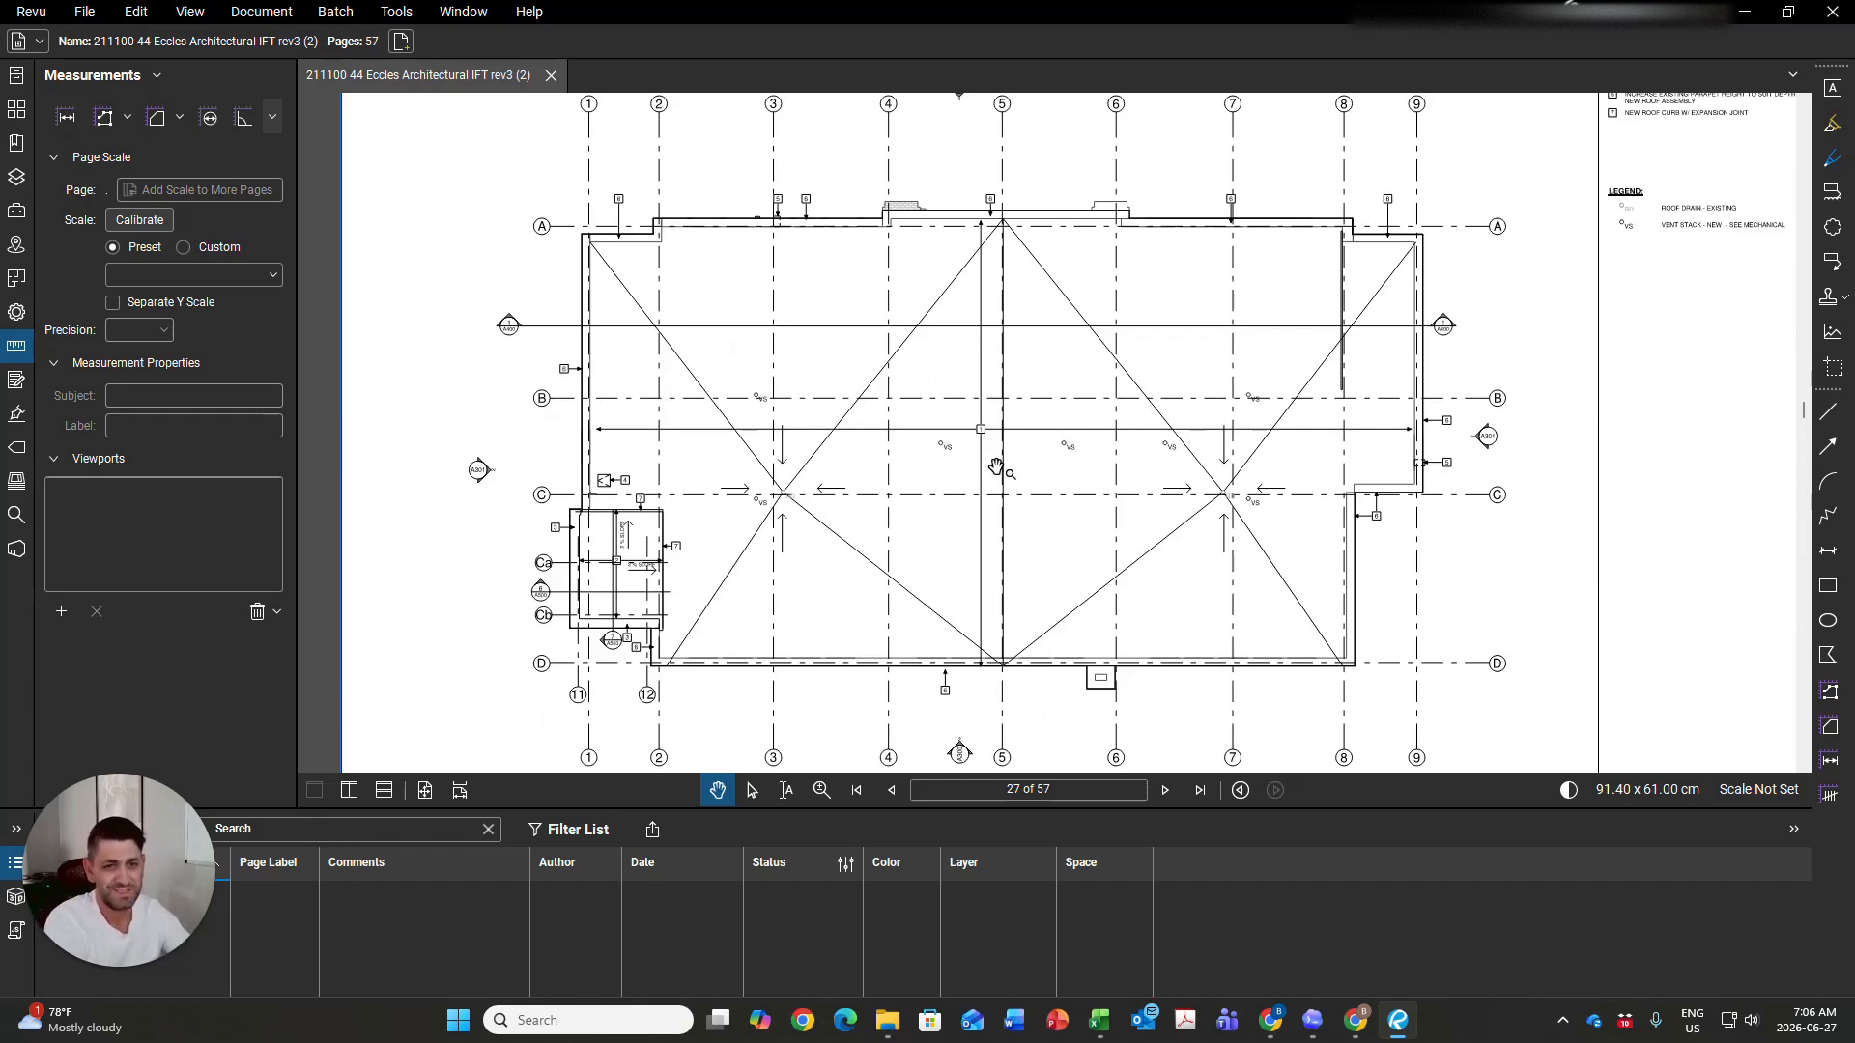
{"action": "scroll", "coordinate": [1120, 702], "scroll_direction": "up", "scroll_amount": 3}
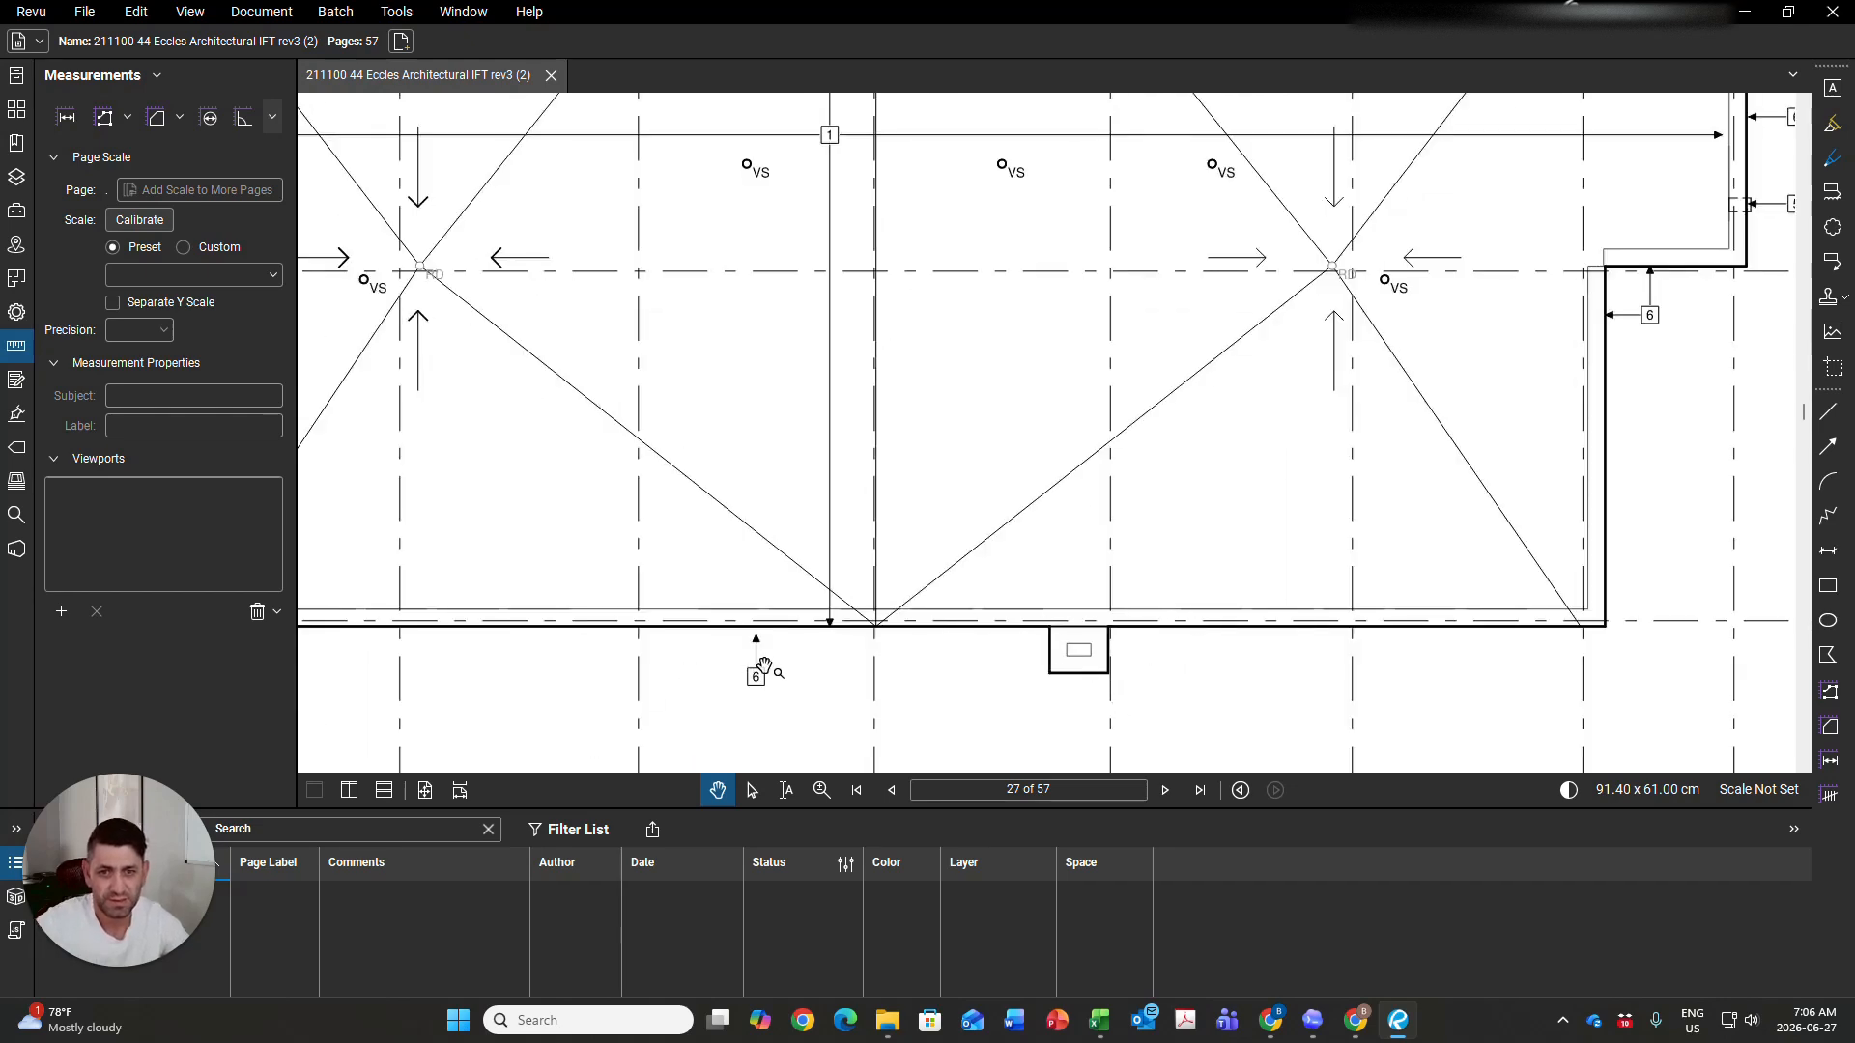
Read roof plan keynotes 1 to 7 and the roof drain and vent stack legend on sheet A240
{"action": "scroll", "coordinate": [821, 678], "scroll_direction": "down", "scroll_amount": 2}
{"action": "left_click_drag", "start_coordinate": [1211, 478], "coordinate": [641, 597]}
{"action": "left_click_drag", "start_coordinate": [1059, 434], "coordinate": [1055, 695]}
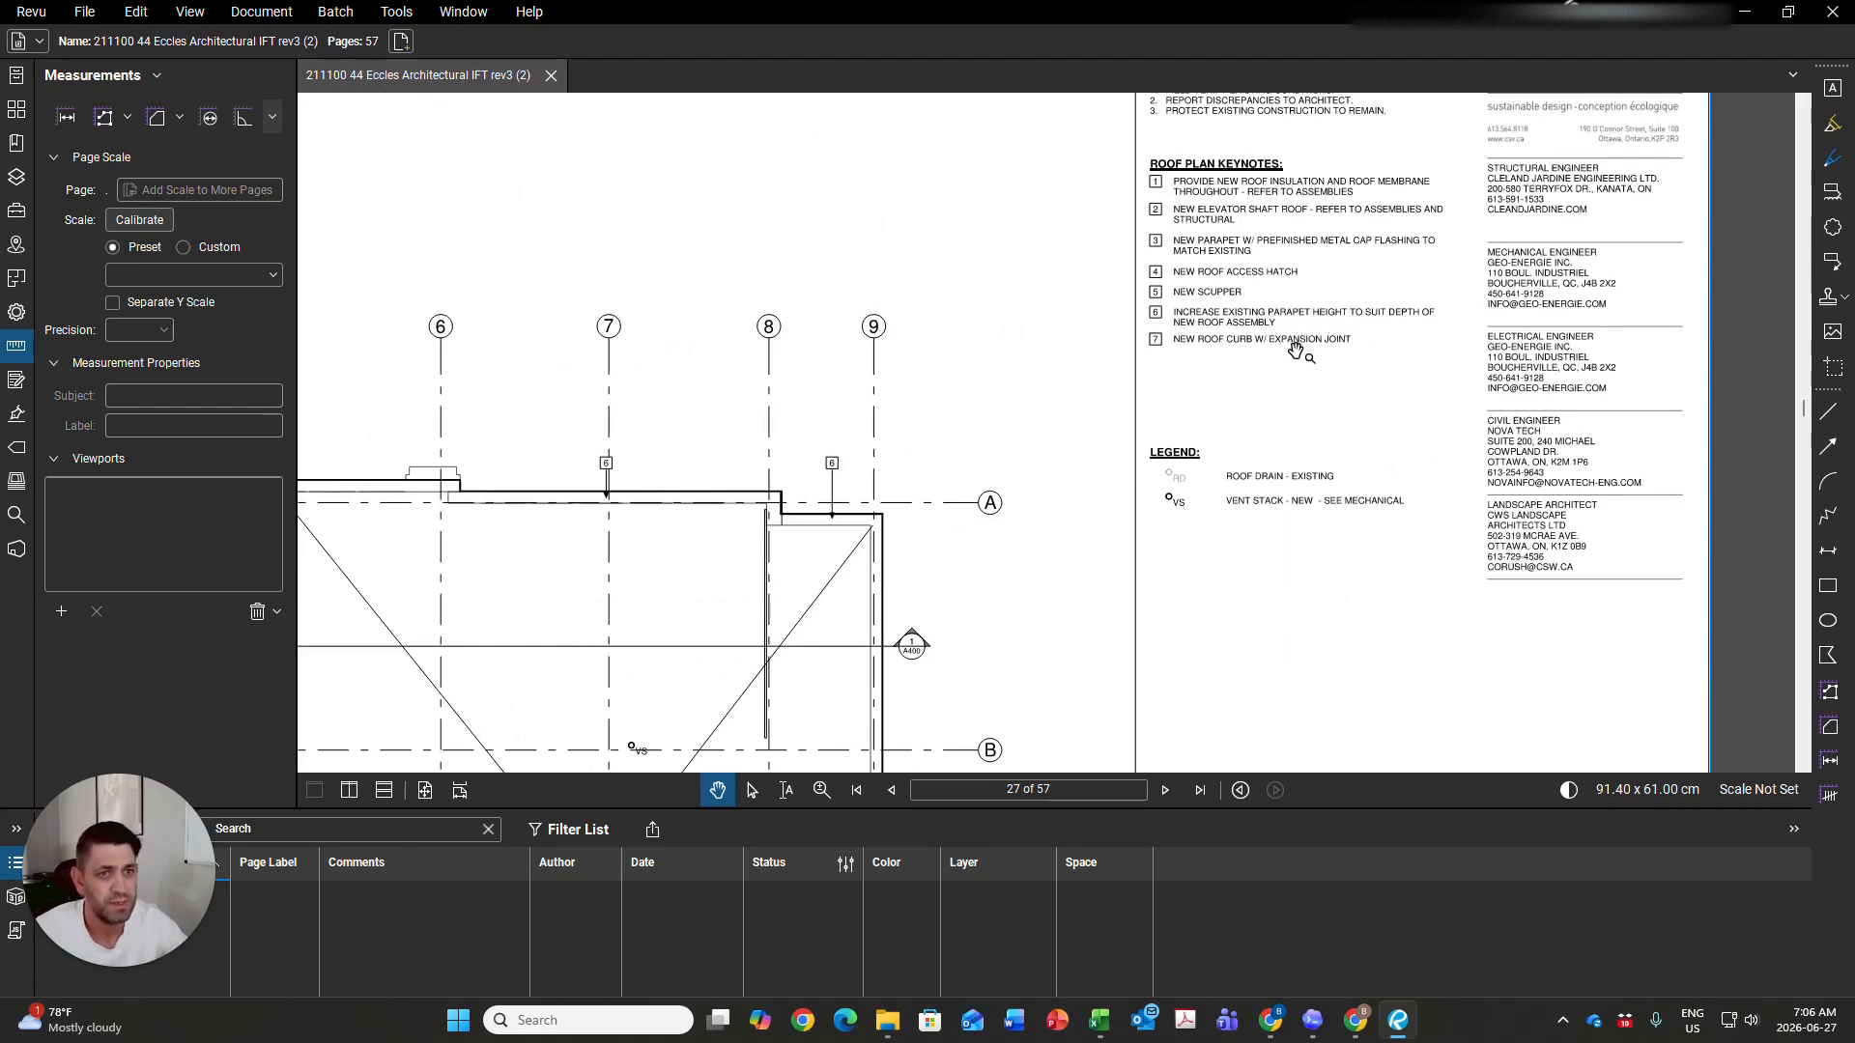
{"action": "left_click_drag", "start_coordinate": [1241, 370], "coordinate": [1244, 413]}
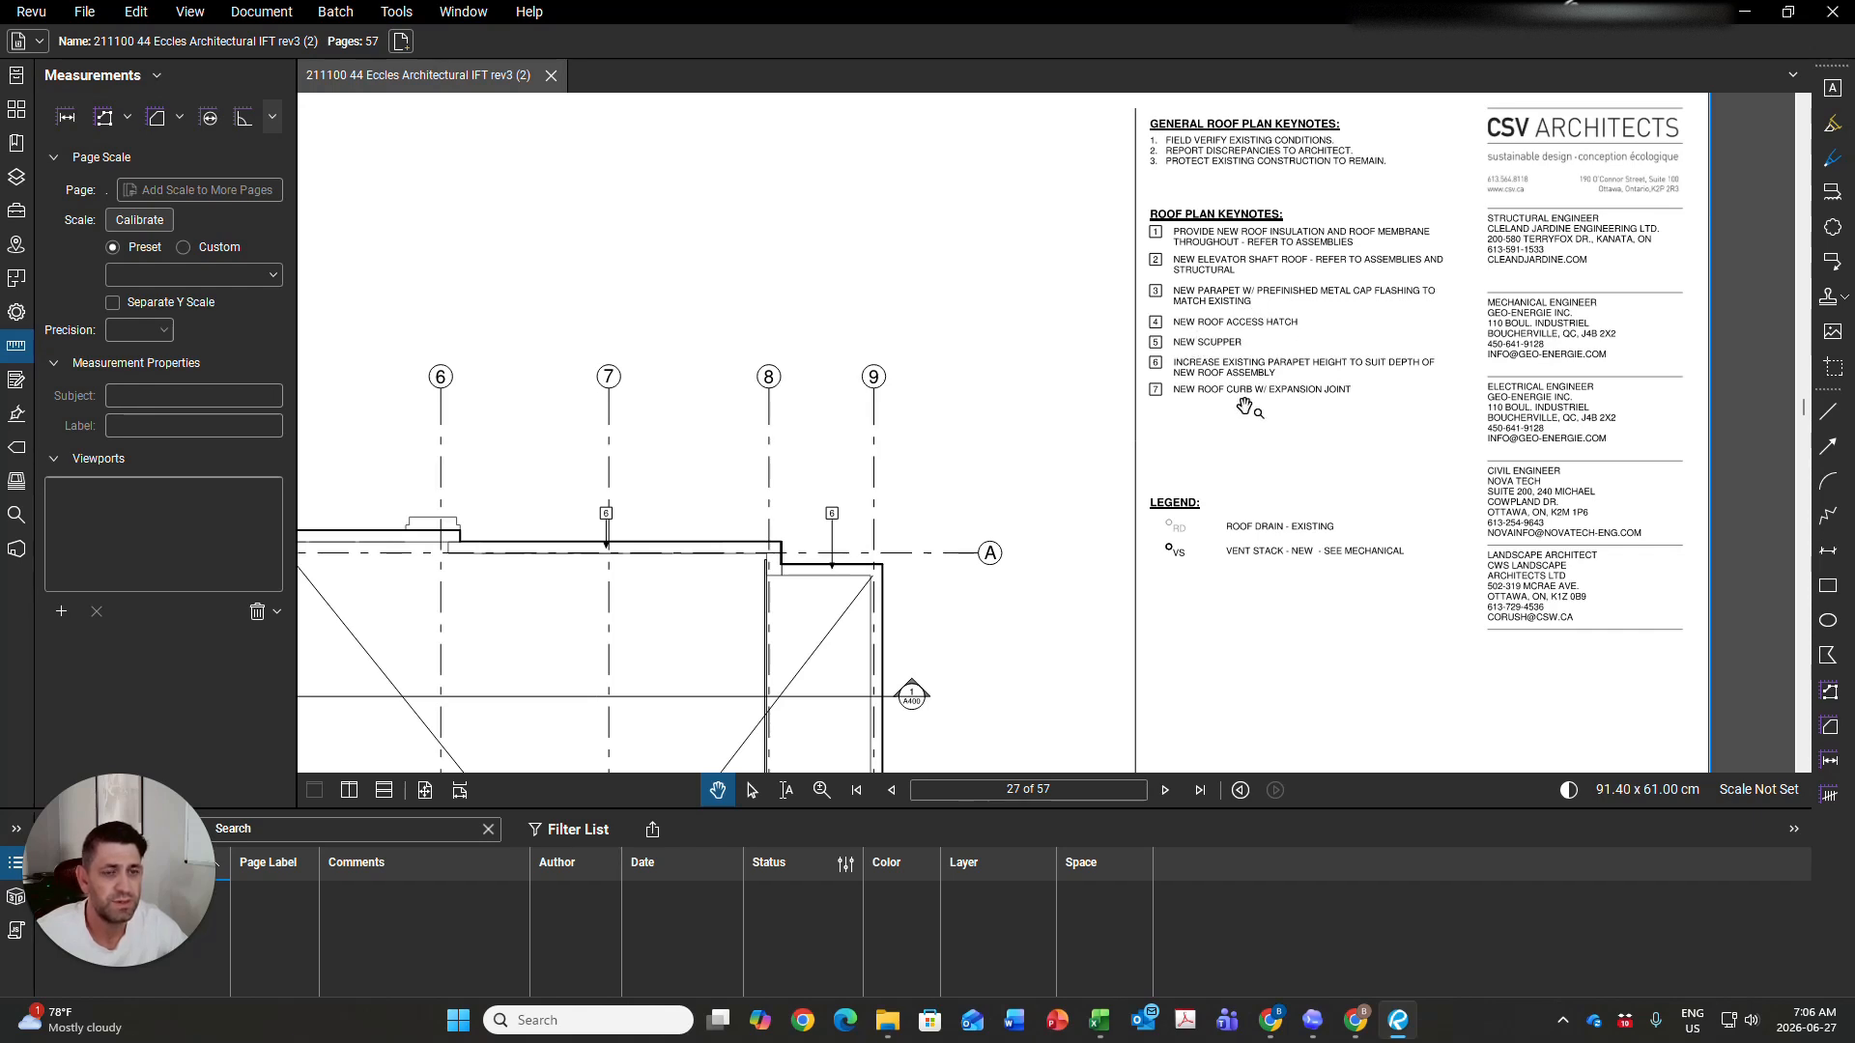
{"action": "left_click_drag", "start_coordinate": [1256, 436], "coordinate": [1360, 422]}
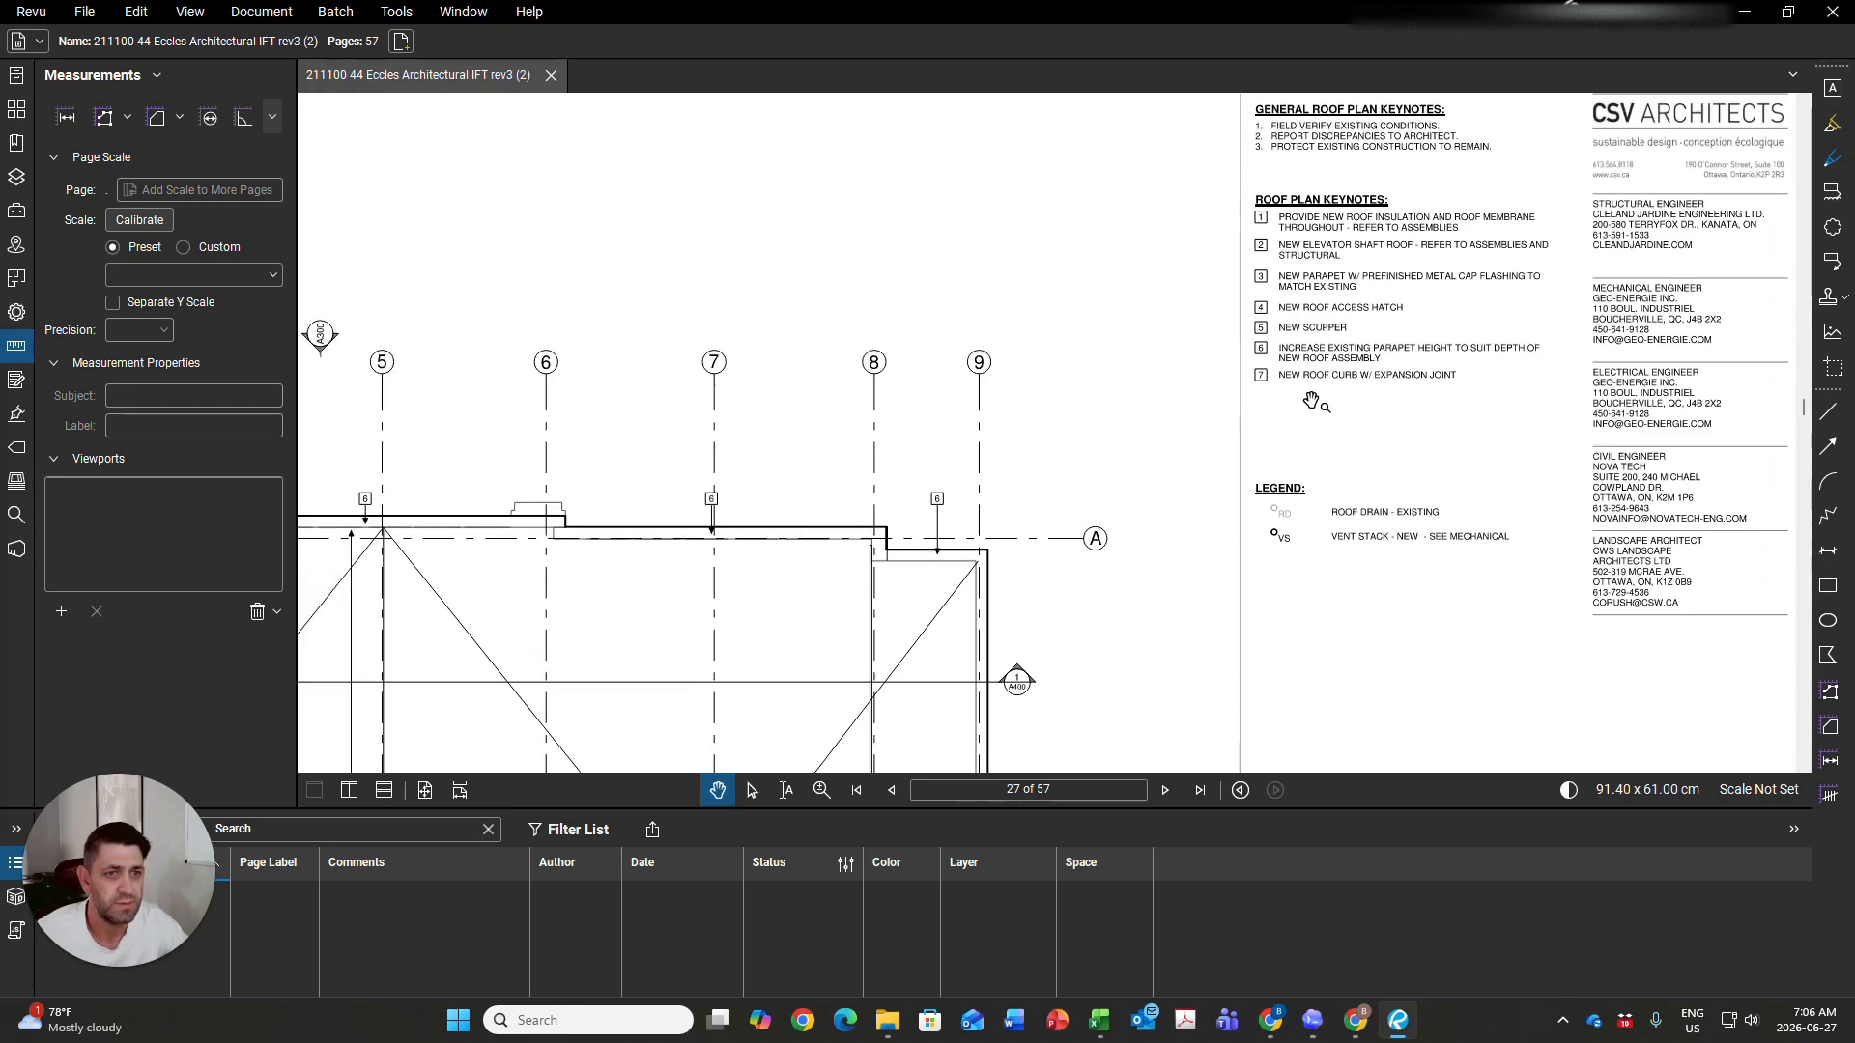
Check the elevator shaft roof beside gridlines Ca and Cb and its keynote markers on the roof plan
{"action": "mouse_move", "coordinate": [680, 545]}
{"action": "left_mouse_down"}
{"action": "mouse_move", "coordinate": [1001, 469]}
{"action": "mouse_move", "coordinate": [1211, 313]}
{"action": "left_mouse_up"}
{"action": "scroll", "coordinate": [1000, 471], "scroll_direction": "down", "scroll_amount": 1}
{"action": "left_click_drag", "start_coordinate": [589, 587], "coordinate": [633, 540]}
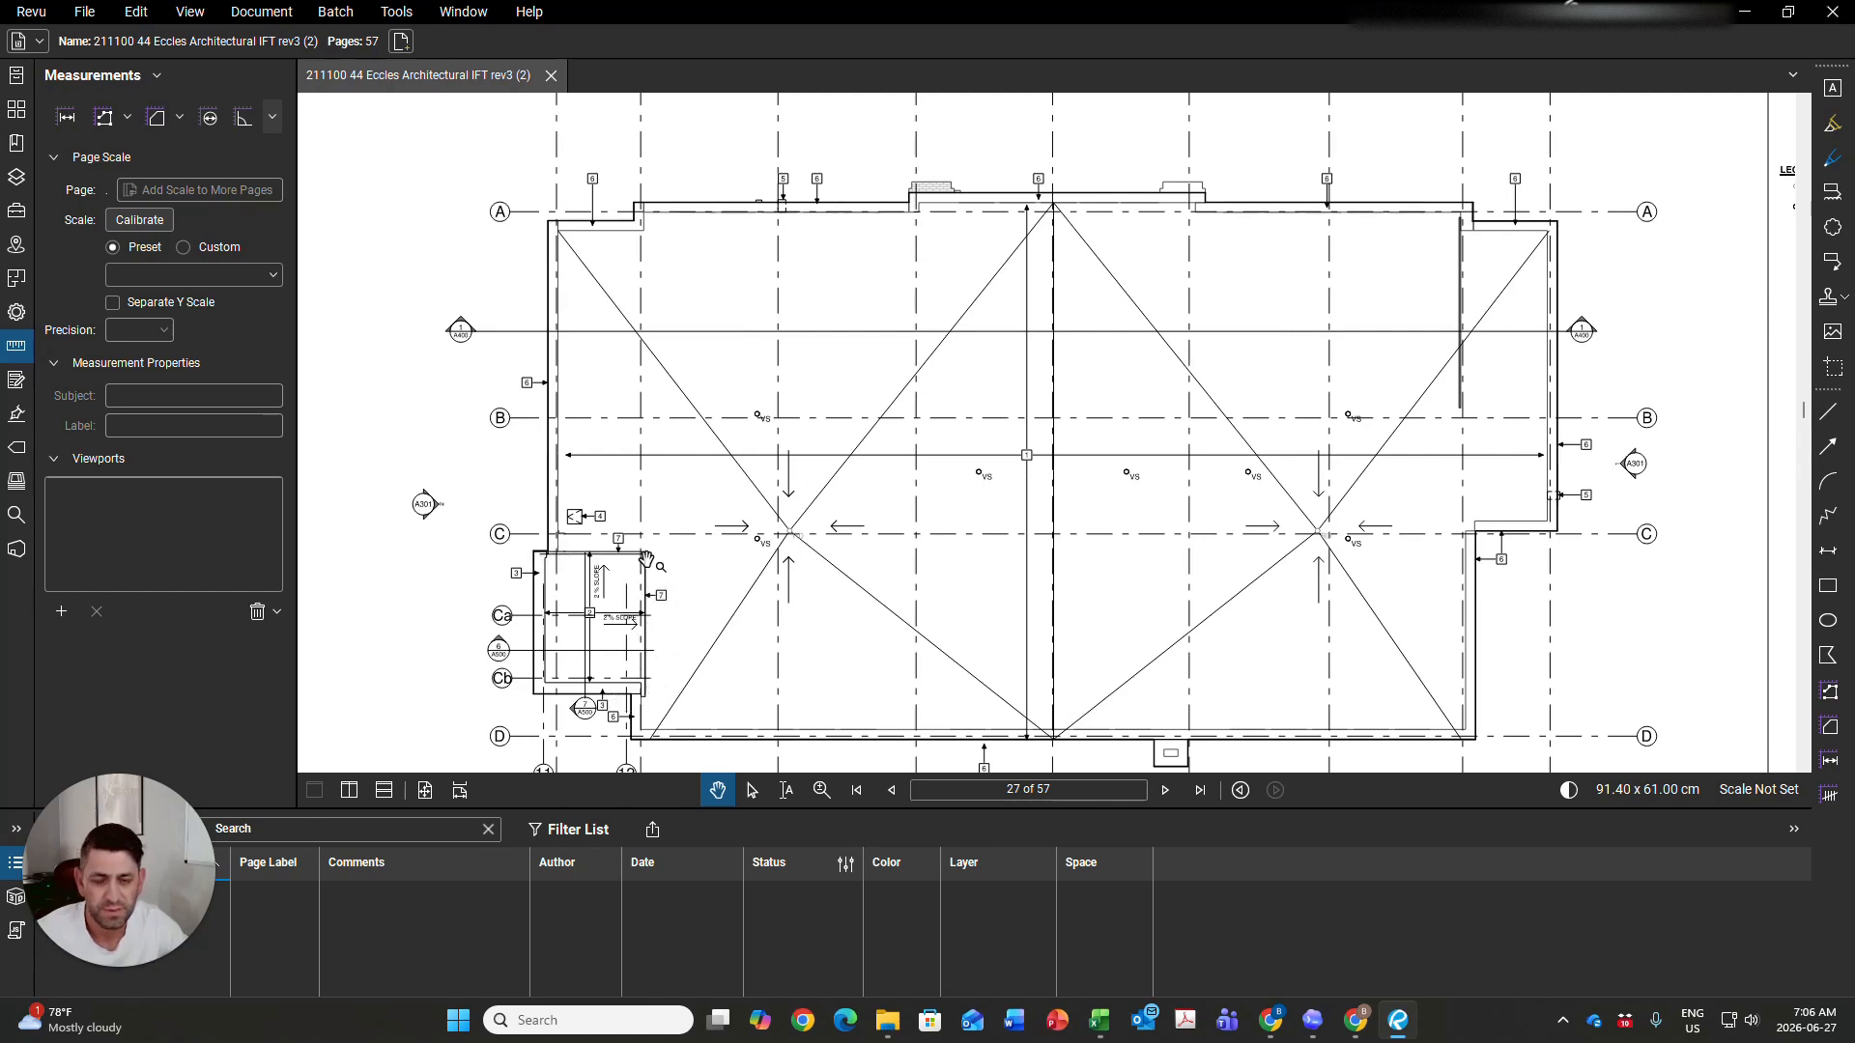
Find the roof plan's drawing scale under its title and set a custom page scale of 1 mm = 75 mm
{"action": "mouse_move", "coordinate": [804, 586]}
{"action": "left_mouse_down"}
{"action": "mouse_move", "coordinate": [794, 570]}
{"action": "mouse_move", "coordinate": [1145, 319]}
{"action": "left_mouse_up"}
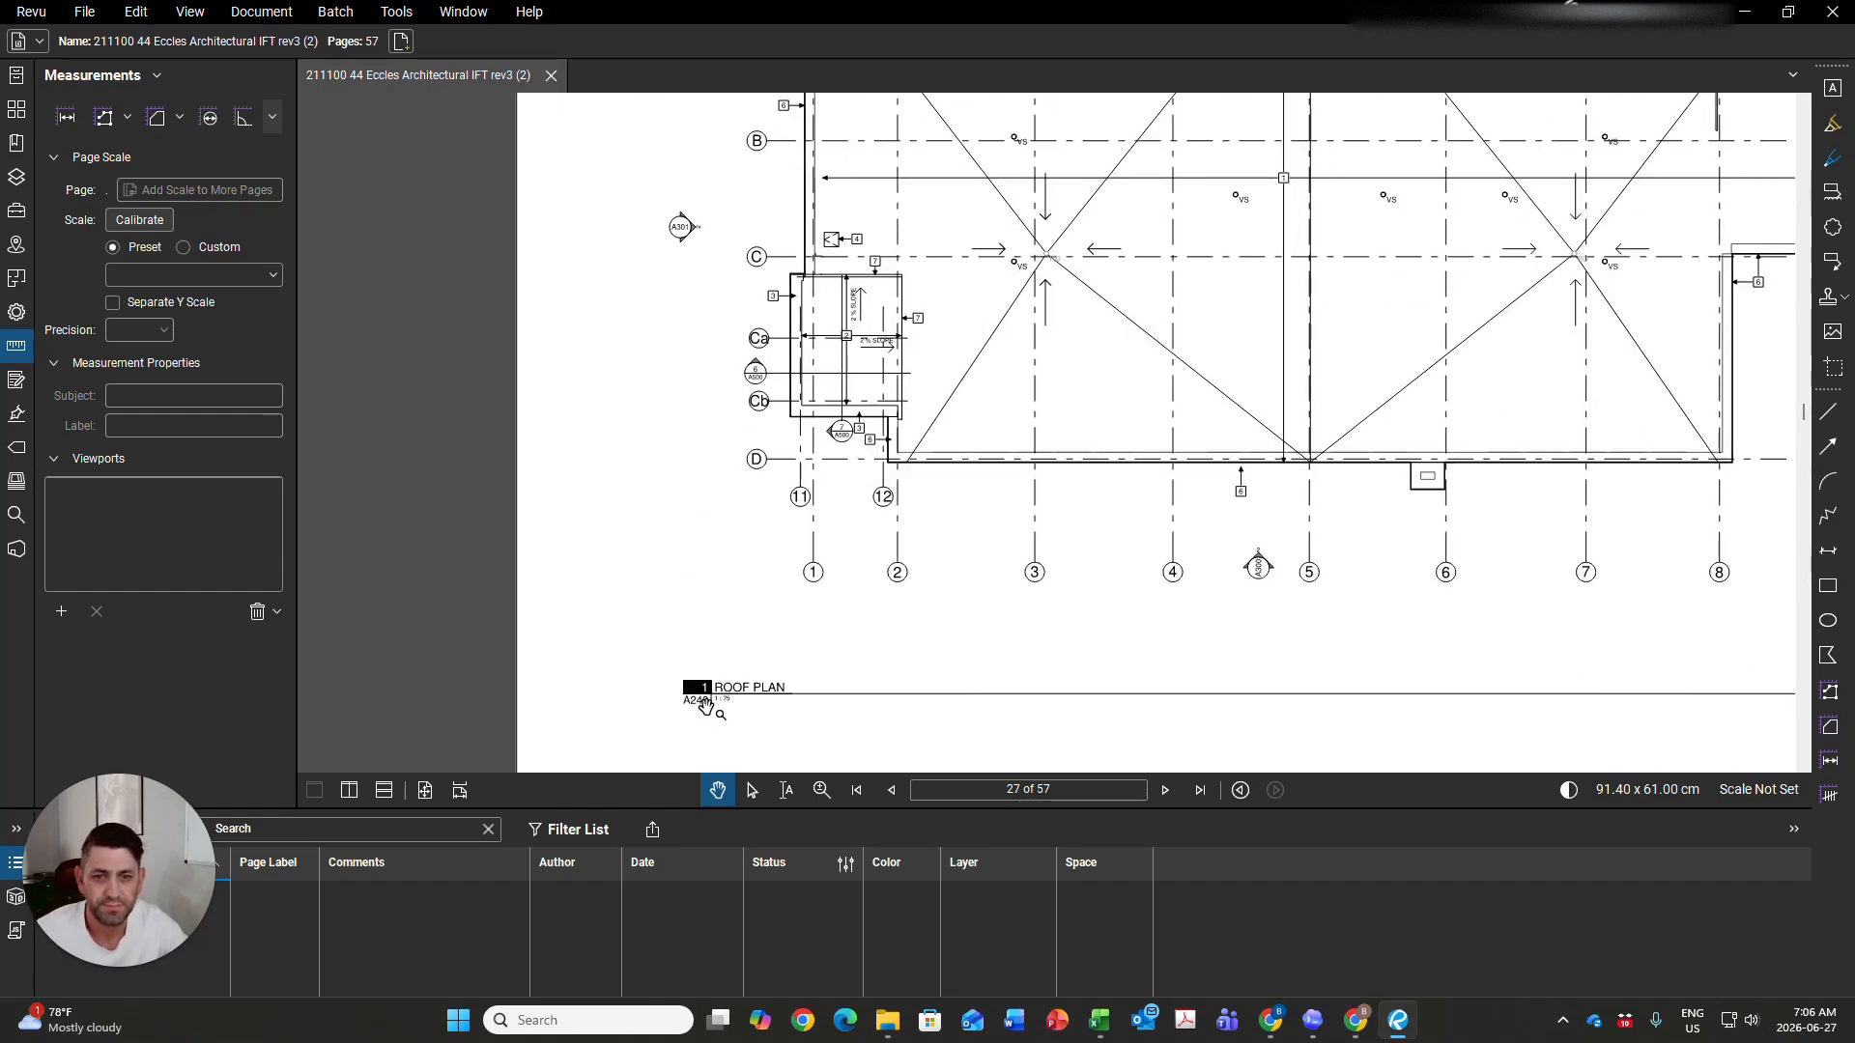
{"action": "scroll", "coordinate": [718, 702], "scroll_direction": "up", "scroll_amount": 8}
{"action": "left_click_drag", "start_coordinate": [787, 604], "coordinate": [786, 538]}
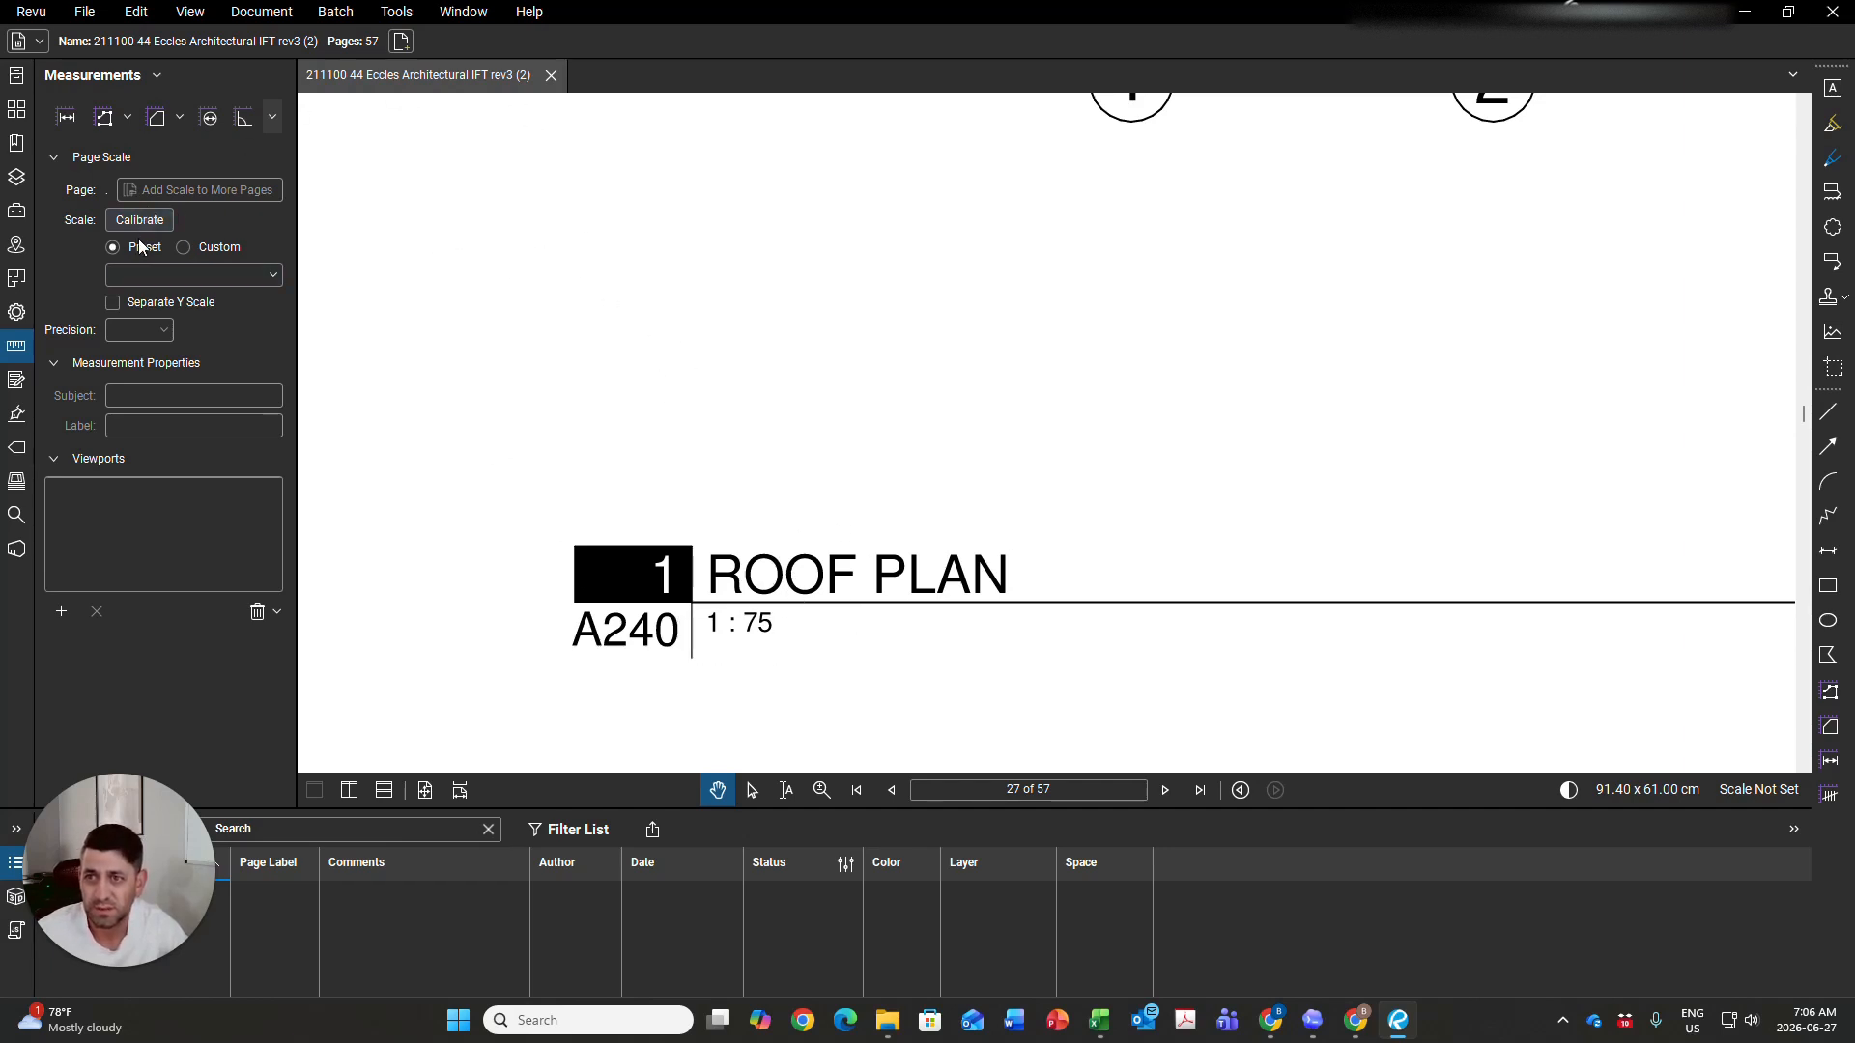
{"action": "left_click", "coordinate": [148, 275]}
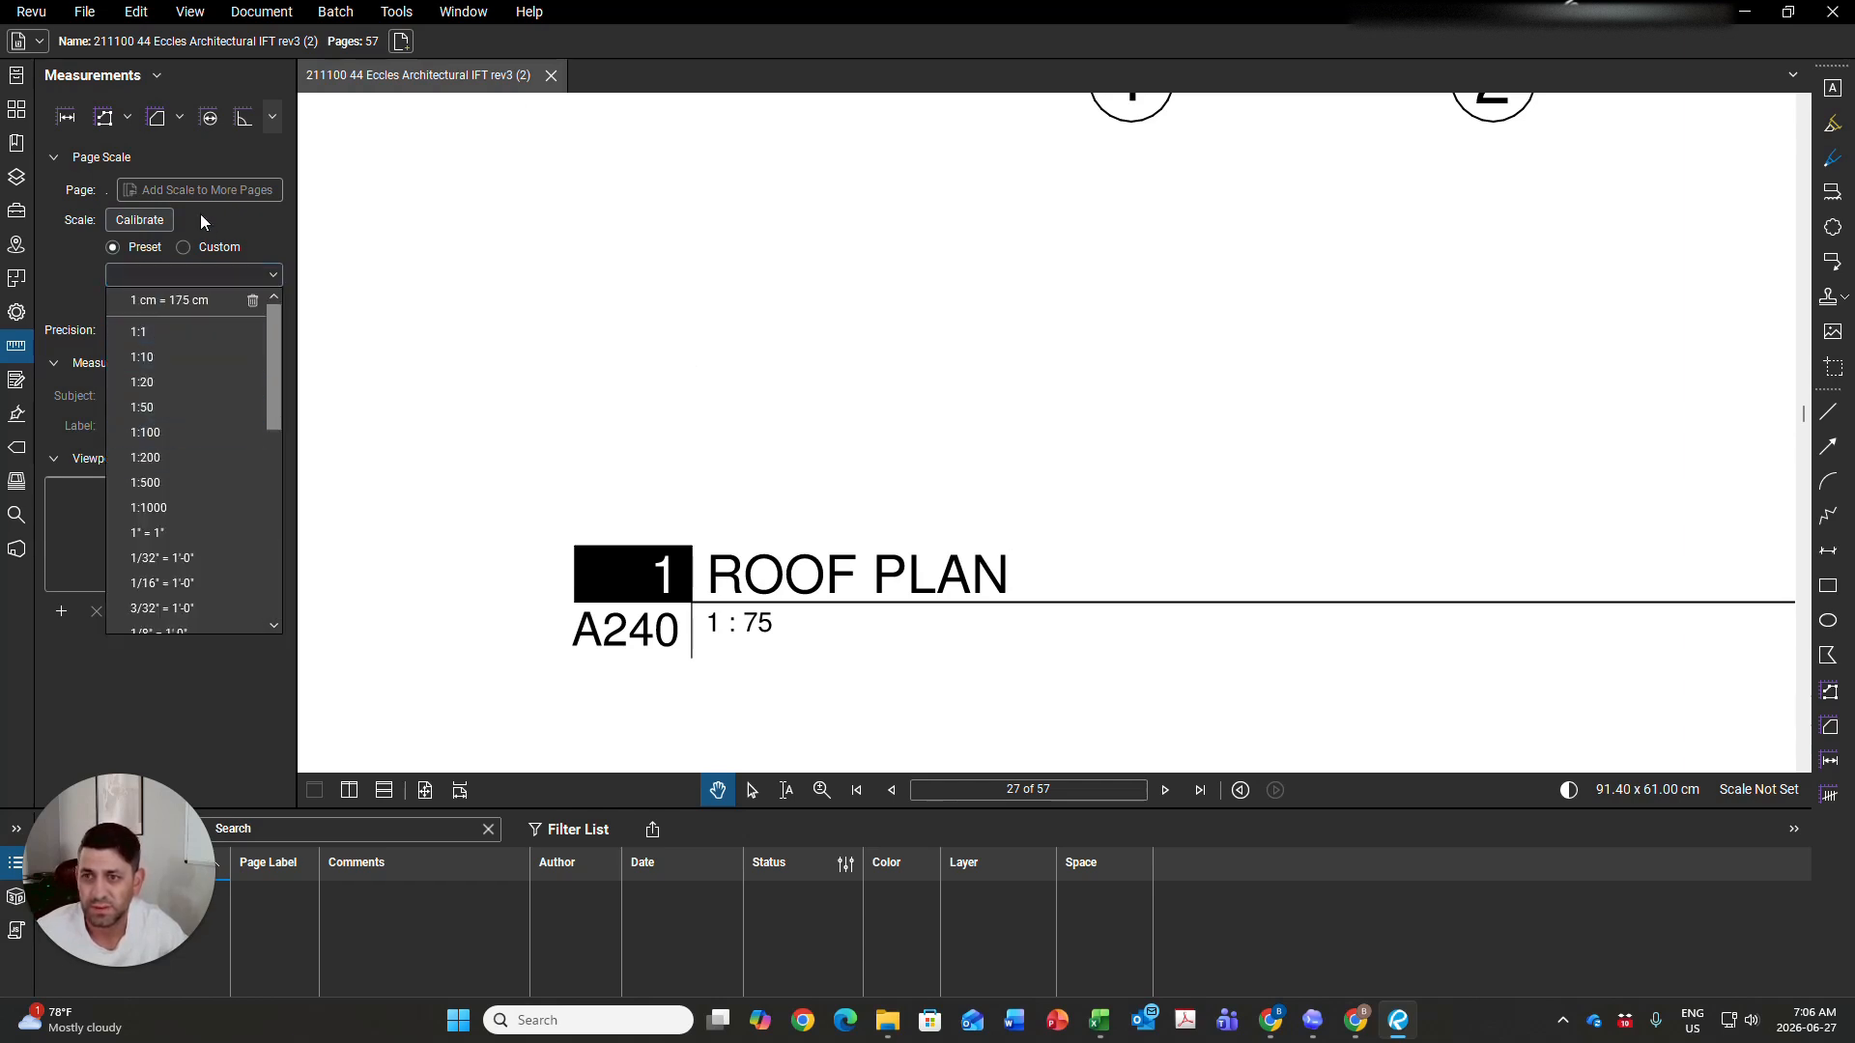
{"action": "left_click", "coordinate": [184, 258]}
{"action": "left_click", "coordinate": [183, 247]}
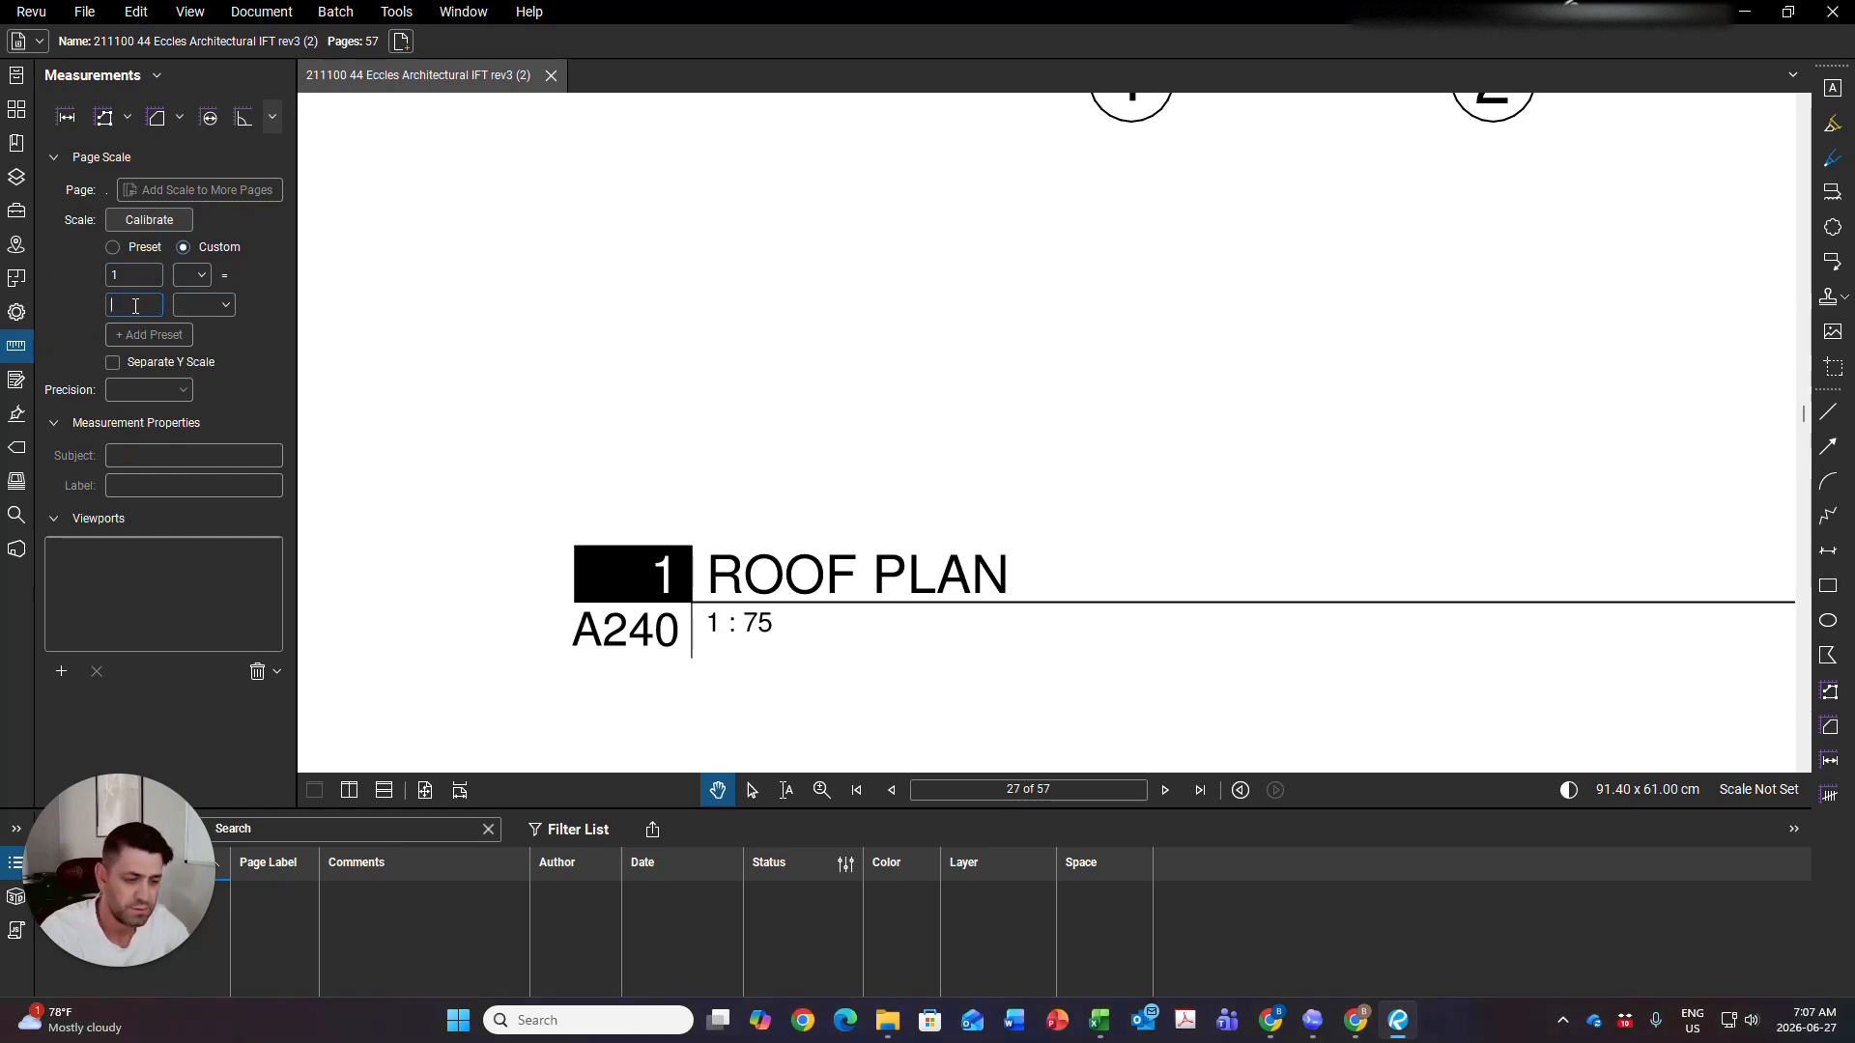
{"action": "left_click", "coordinate": [211, 307]}
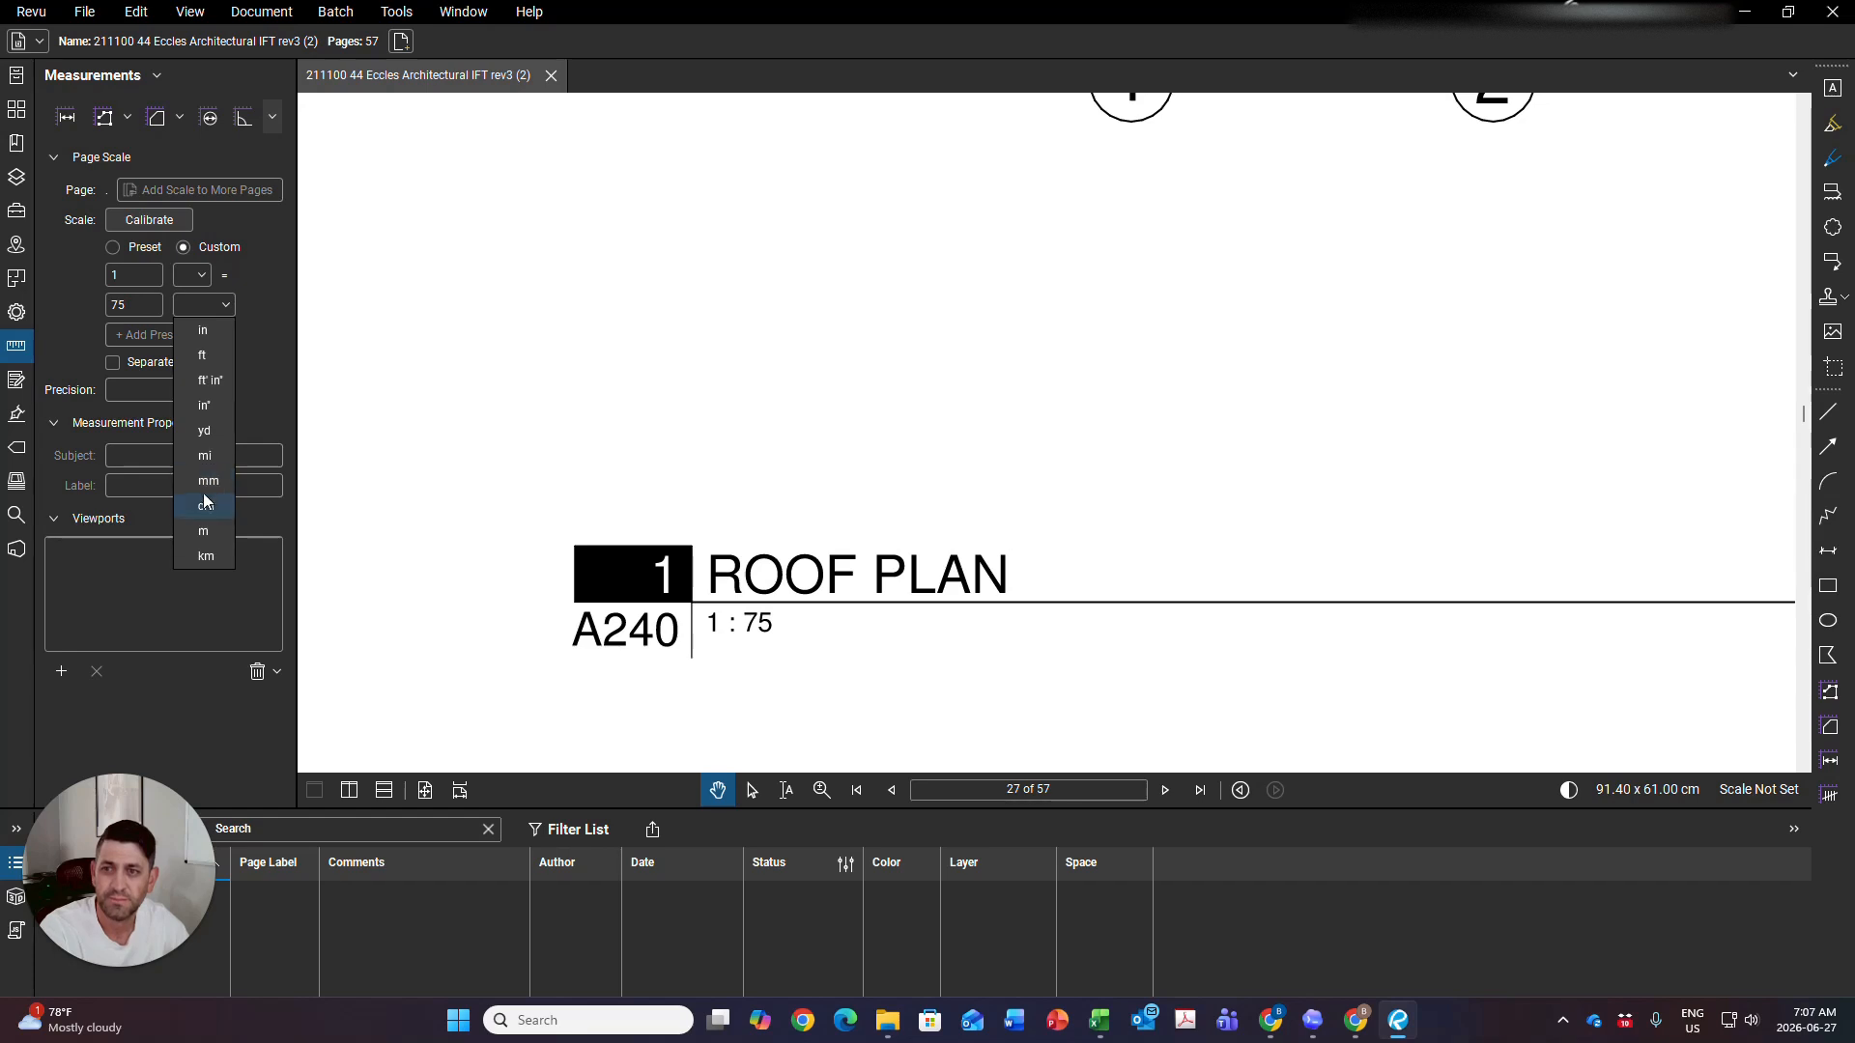
{"action": "left_click", "coordinate": [204, 479]}
{"action": "left_click", "coordinate": [187, 280]}
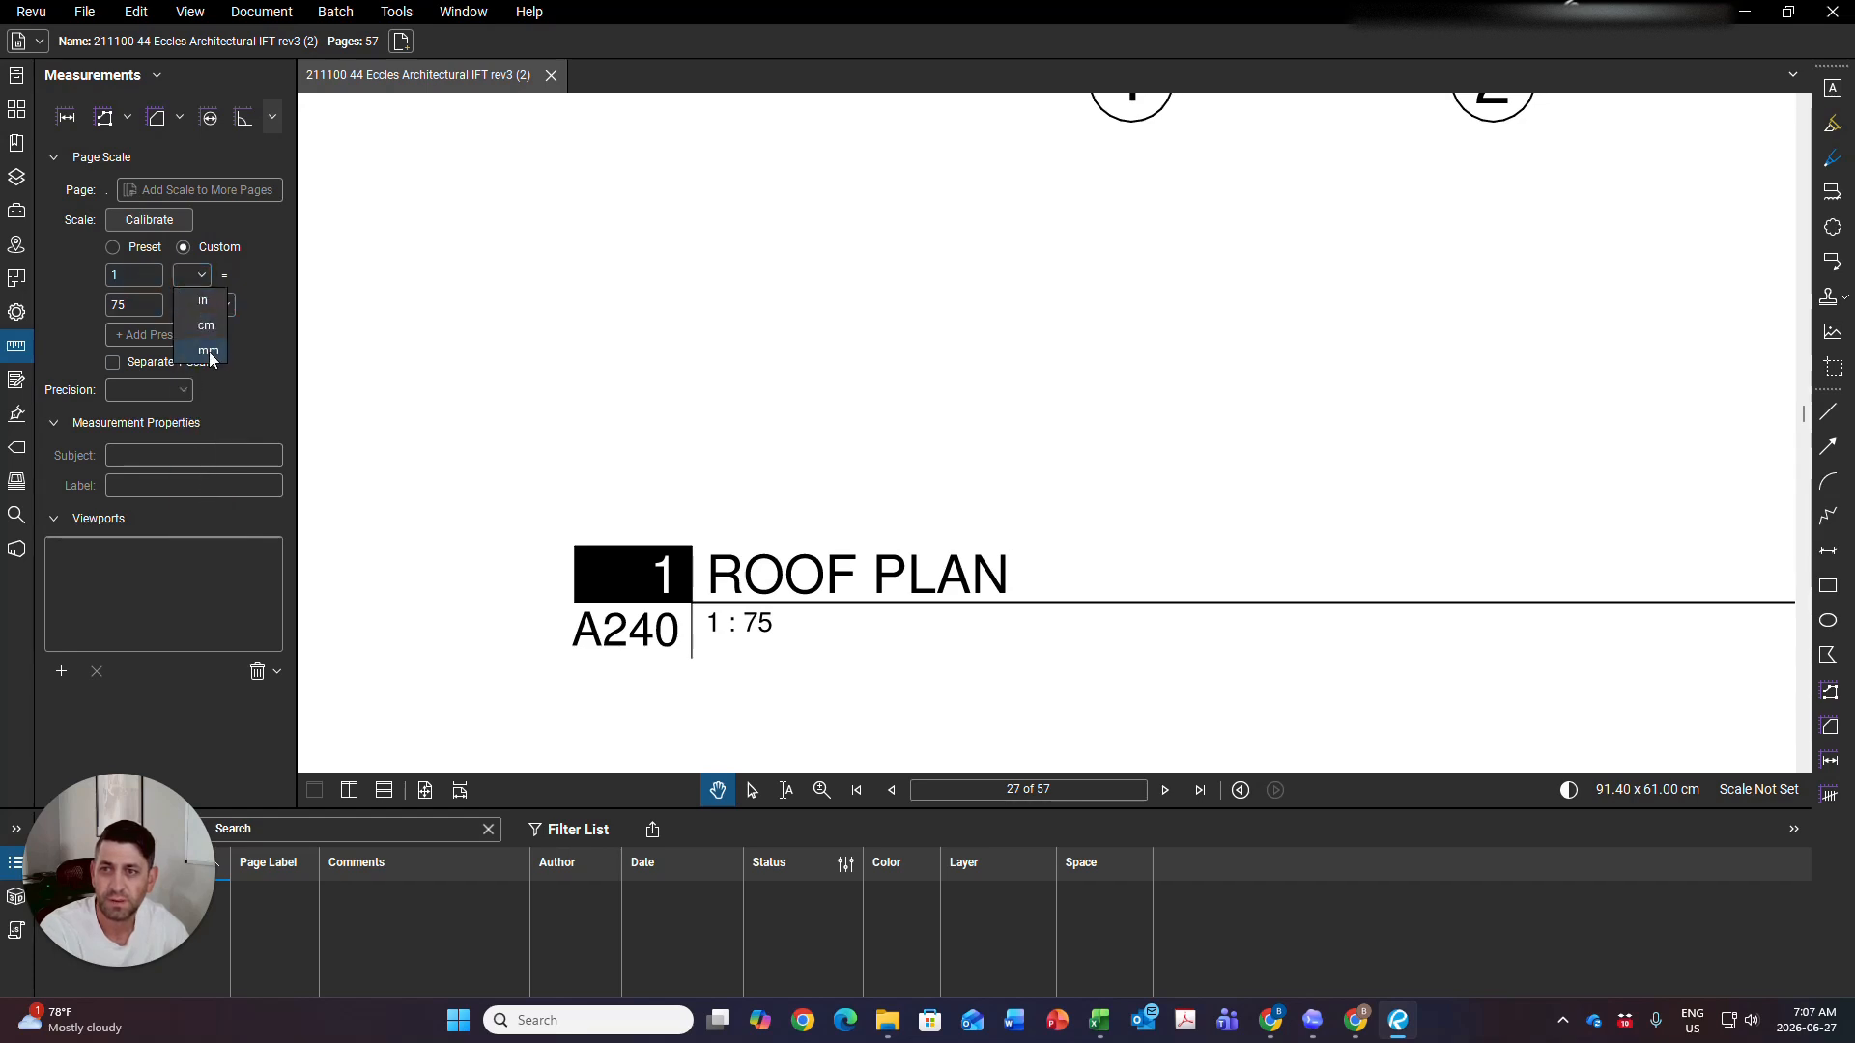
{"action": "left_click", "coordinate": [206, 361]}
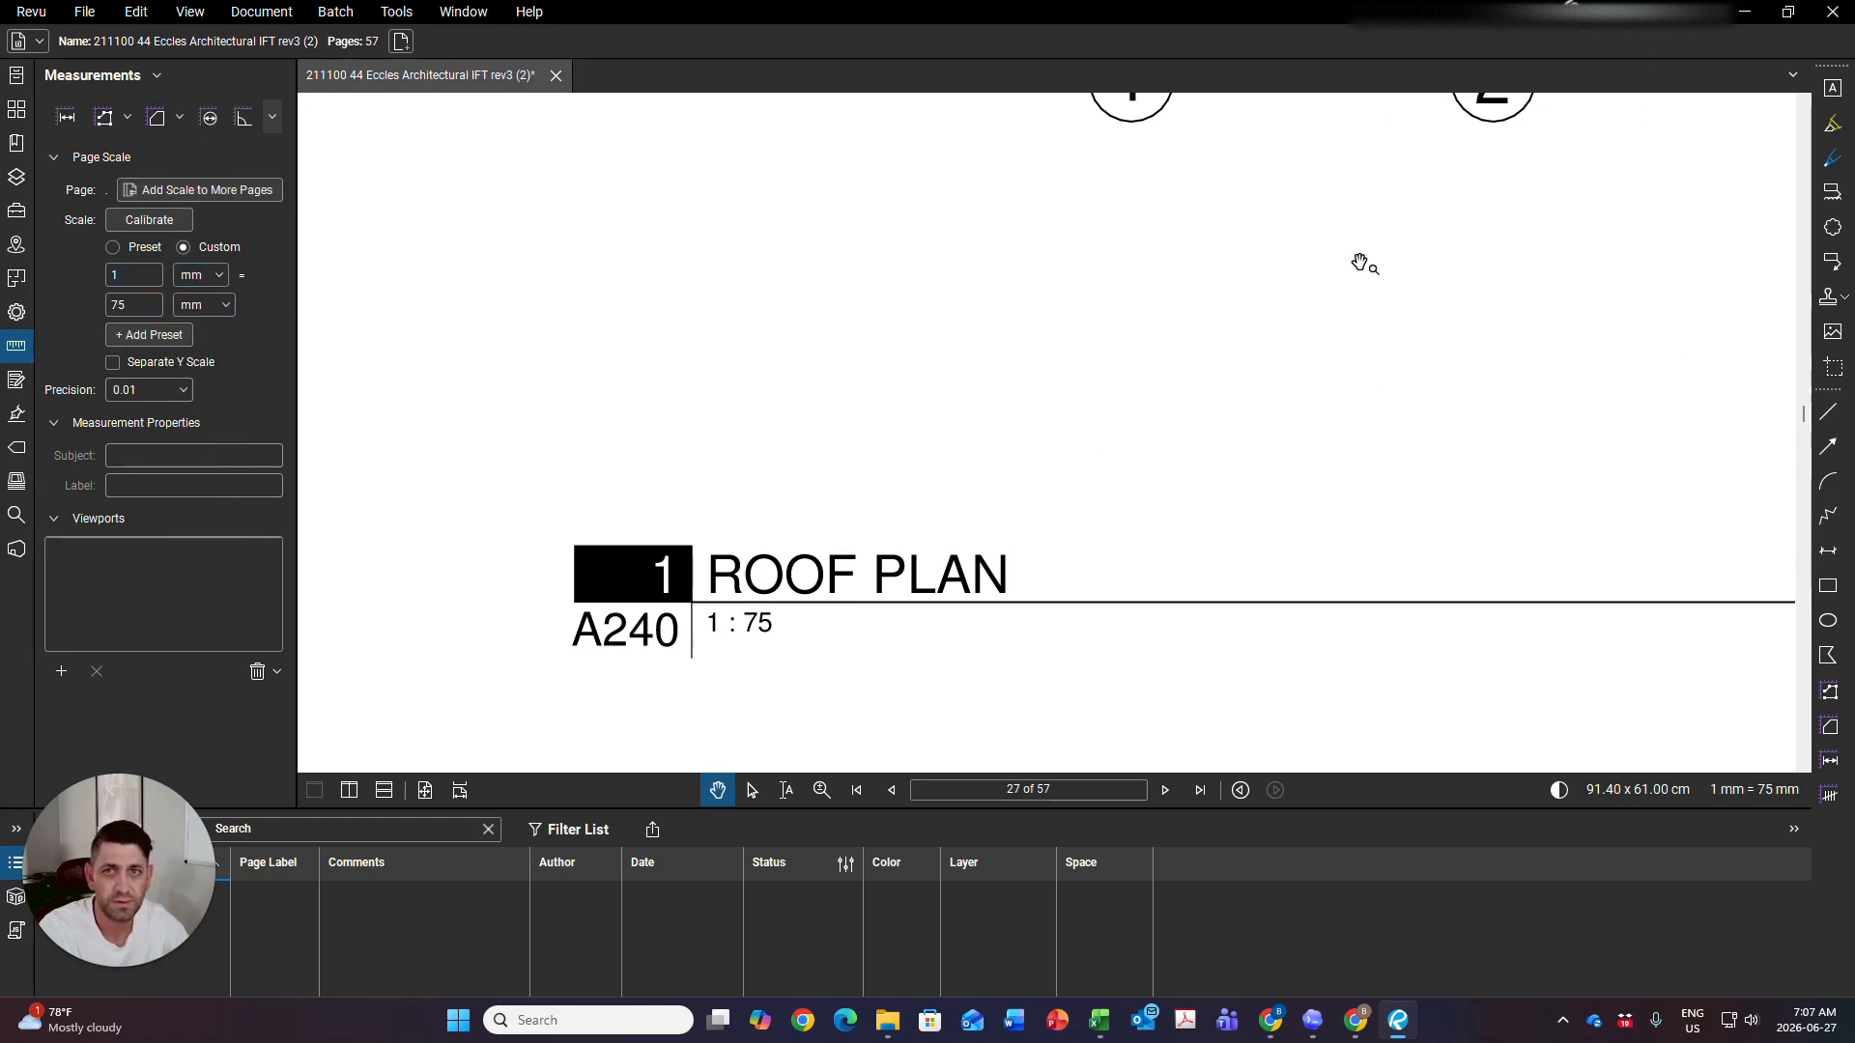
Start an area measurement on the roof plan and enter "Mainr roof" as its subject
{"action": "scroll", "coordinate": [884, 487], "scroll_direction": "down", "scroll_amount": 3}
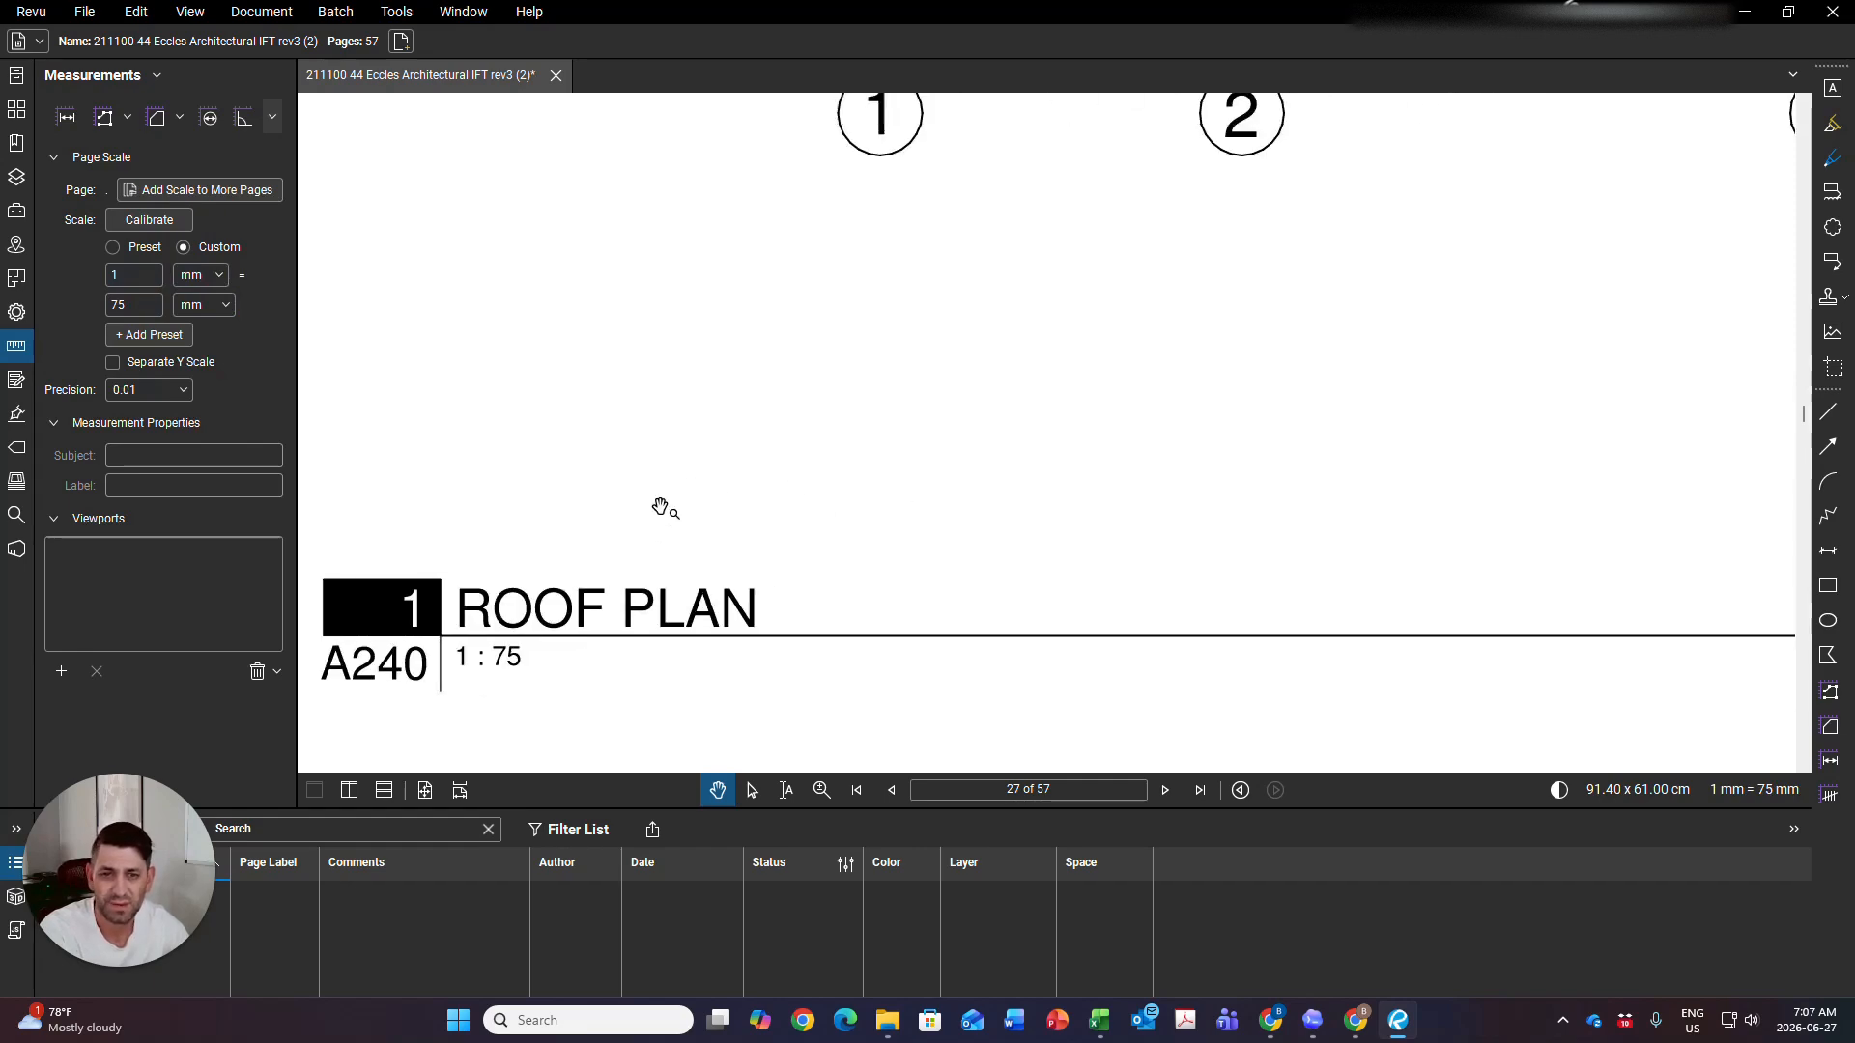
{"action": "scroll", "coordinate": [804, 400], "scroll_direction": "up", "scroll_amount": 5}
{"action": "scroll", "coordinate": [803, 401], "scroll_direction": "right", "scroll_amount": 5}
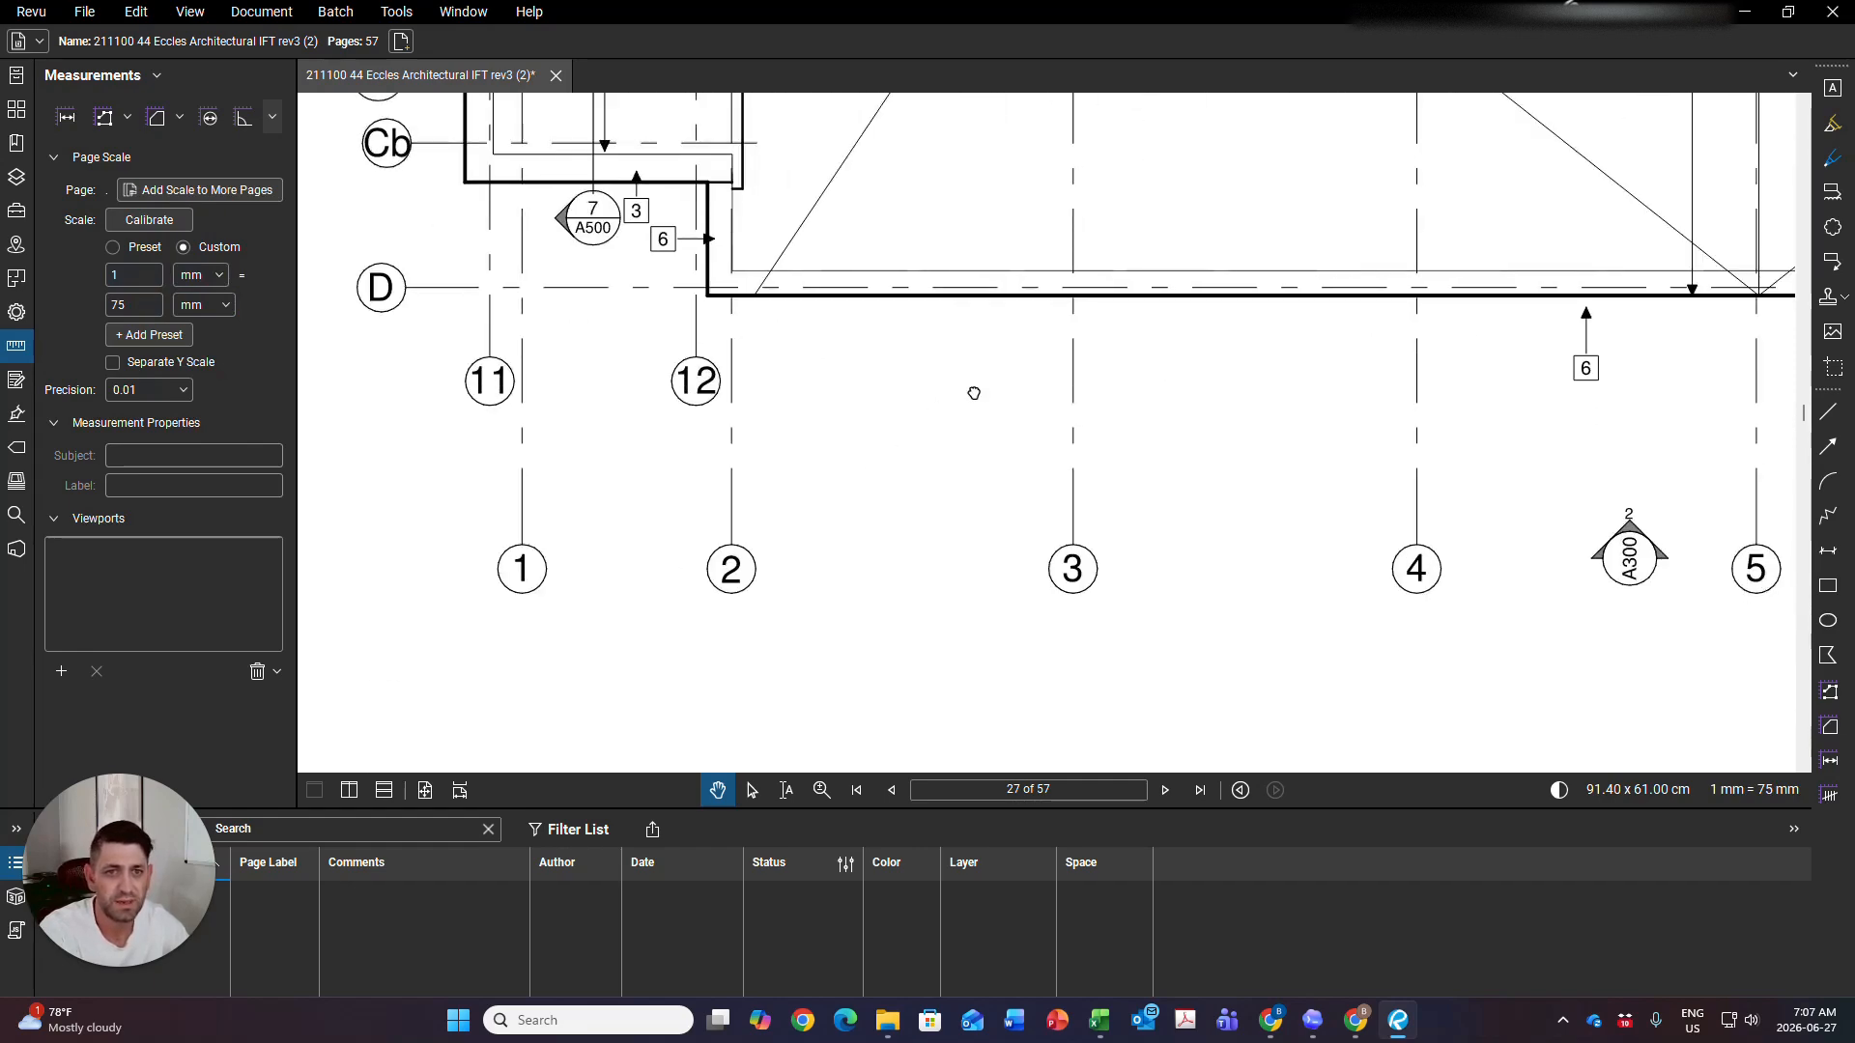
{"action": "scroll", "coordinate": [779, 385], "scroll_direction": "down", "scroll_amount": 5}
{"action": "scroll", "coordinate": [751, 548], "scroll_direction": "up", "scroll_amount": 3}
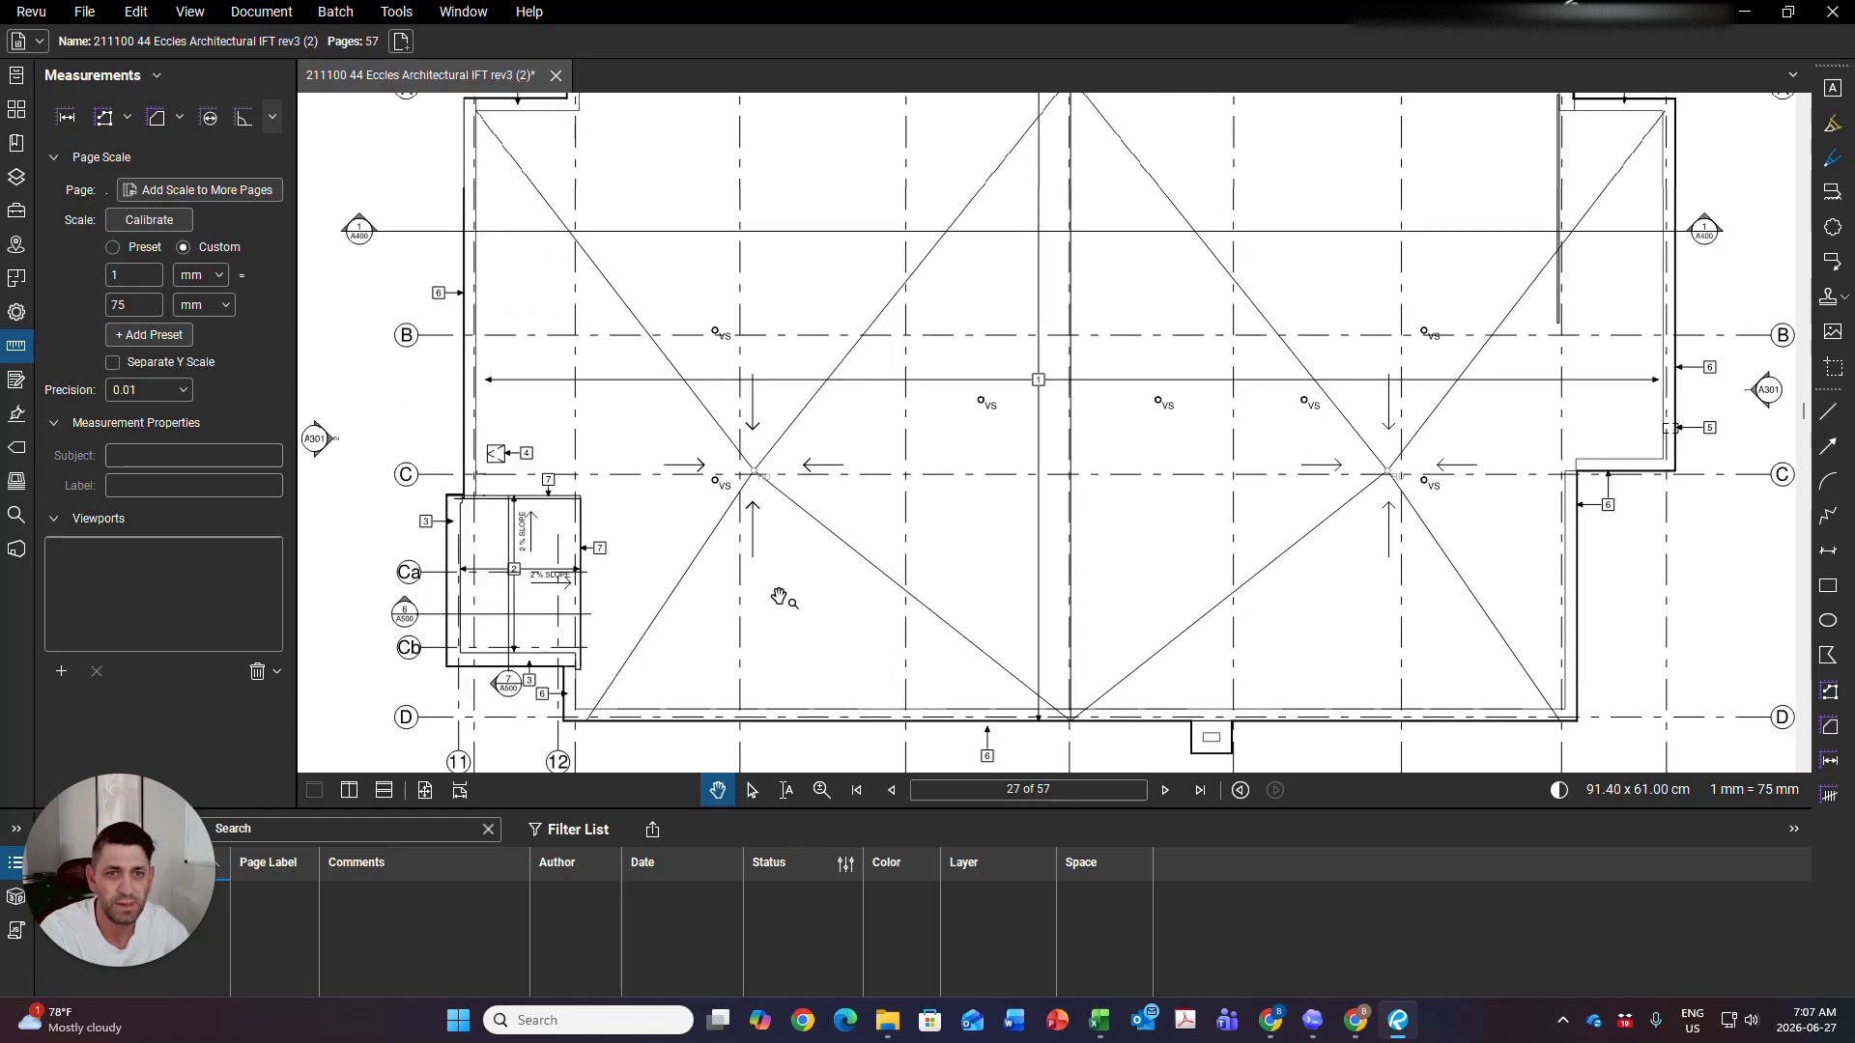
{"action": "left_click_drag", "start_coordinate": [750, 548], "coordinate": [759, 552]}
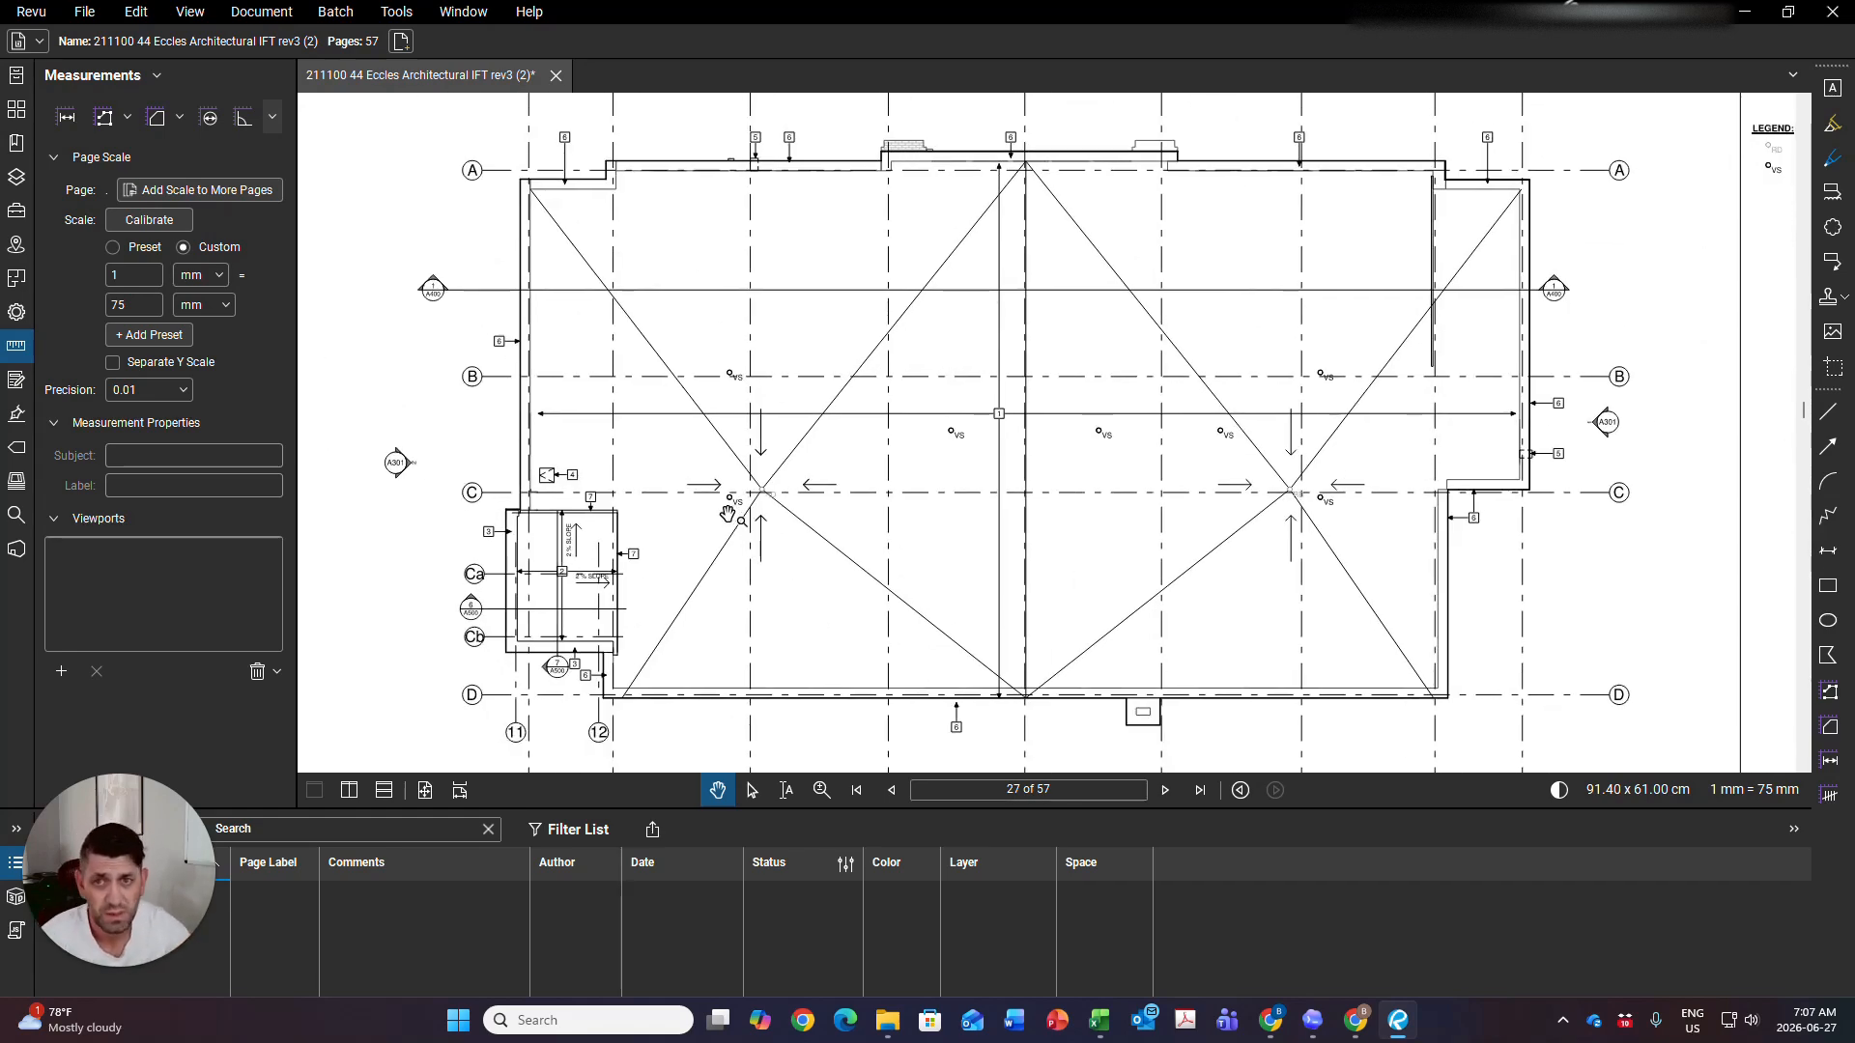
{"action": "left_click", "coordinate": [153, 121]}
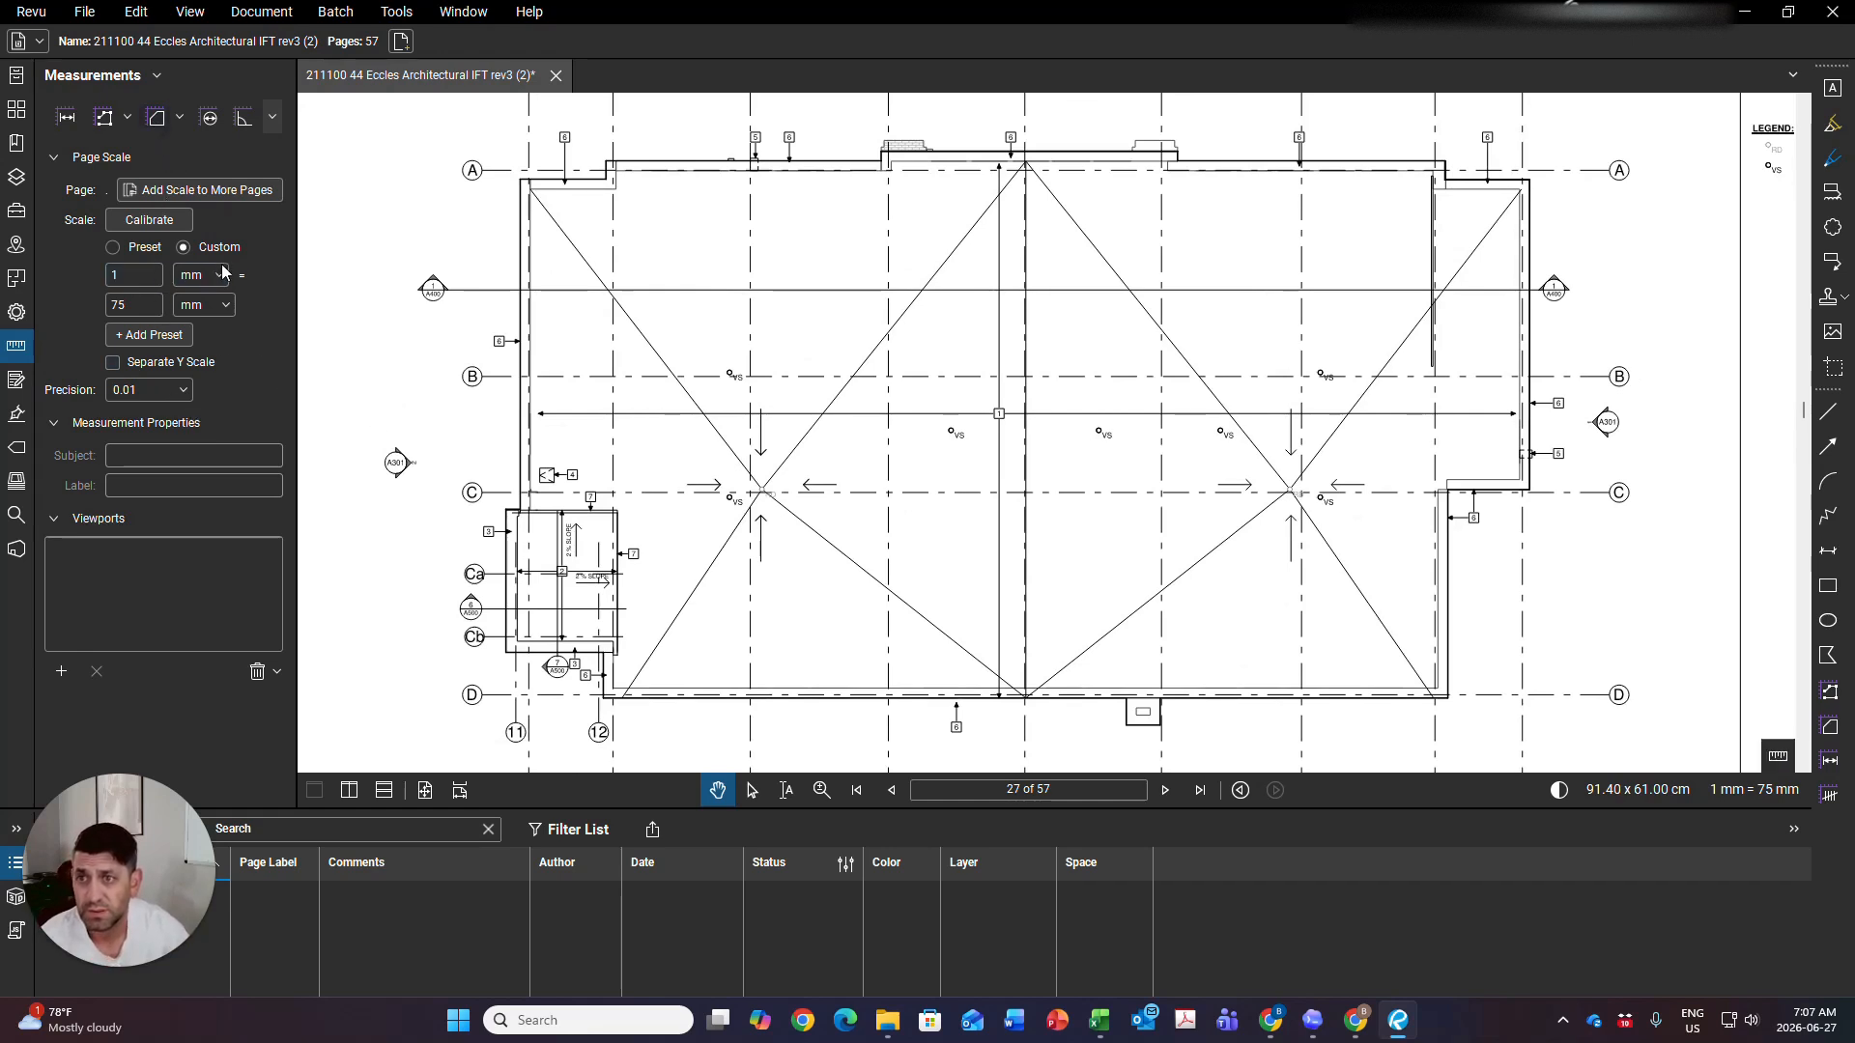
{"action": "left_click", "coordinate": [194, 549]}
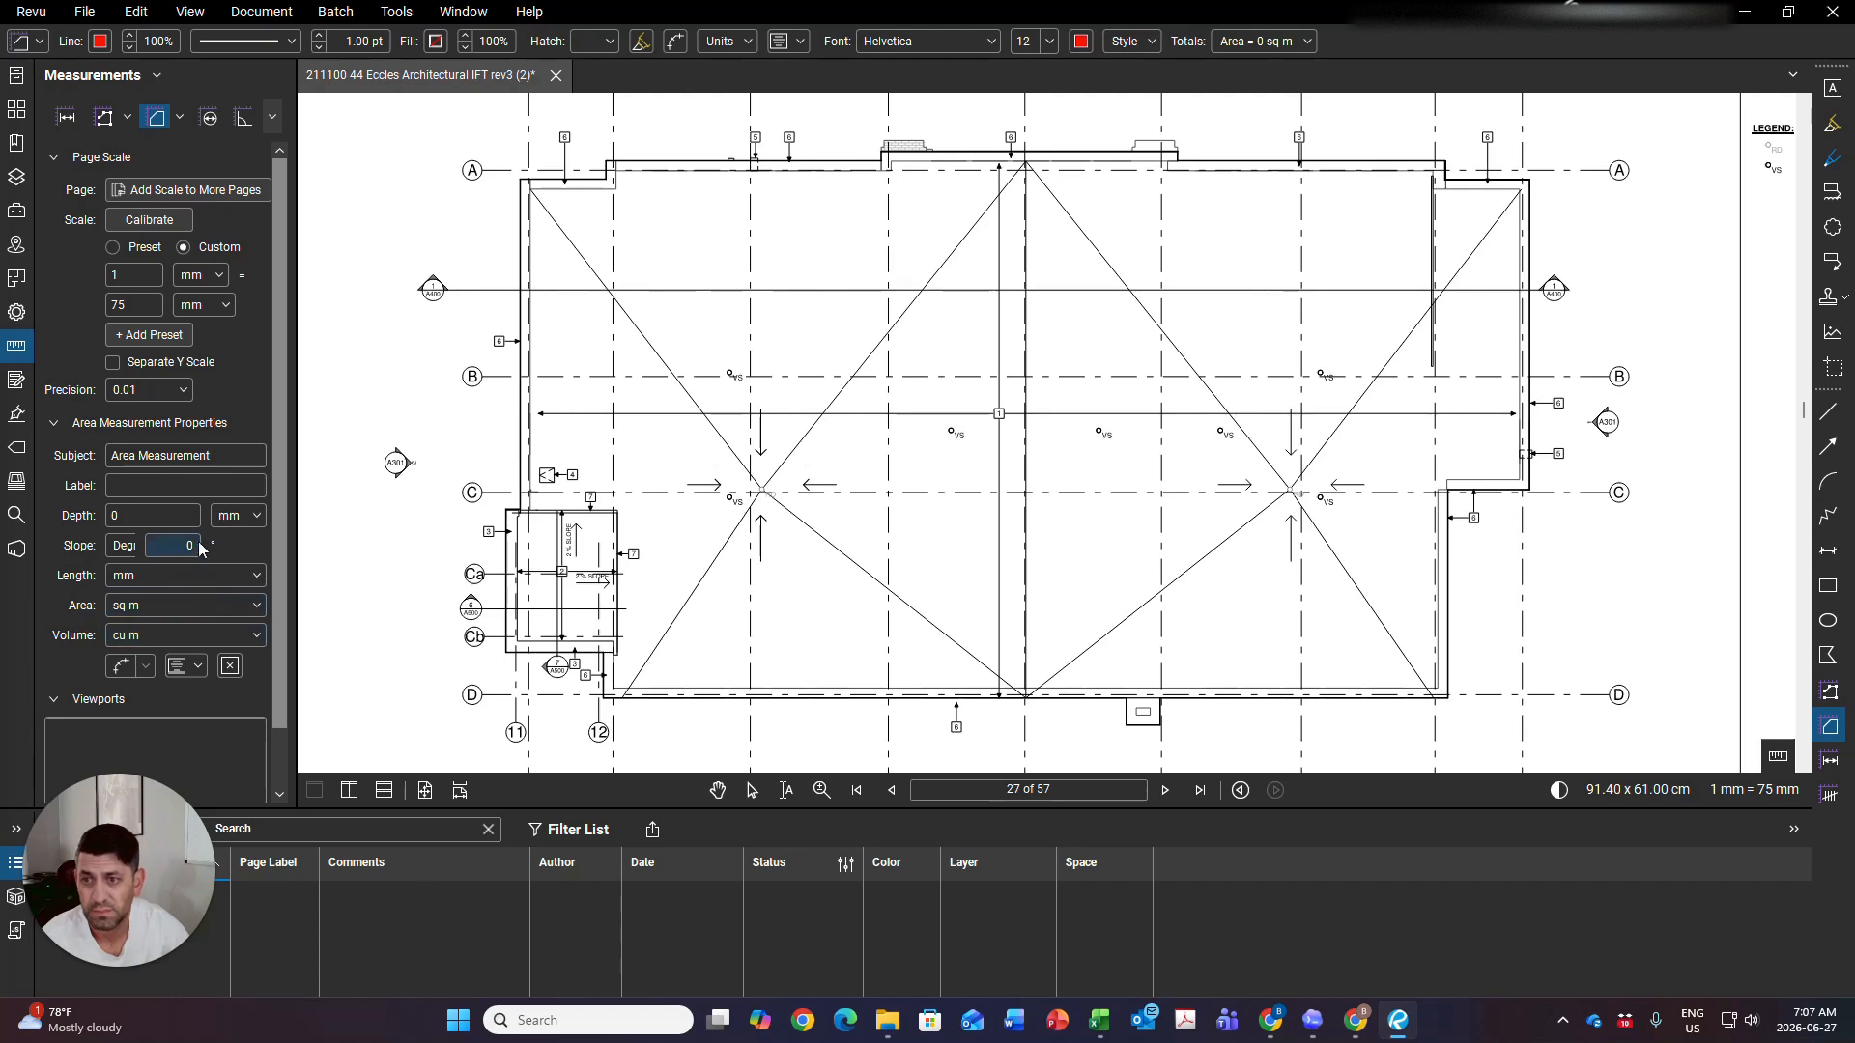
{"action": "left_click", "coordinate": [223, 454]}
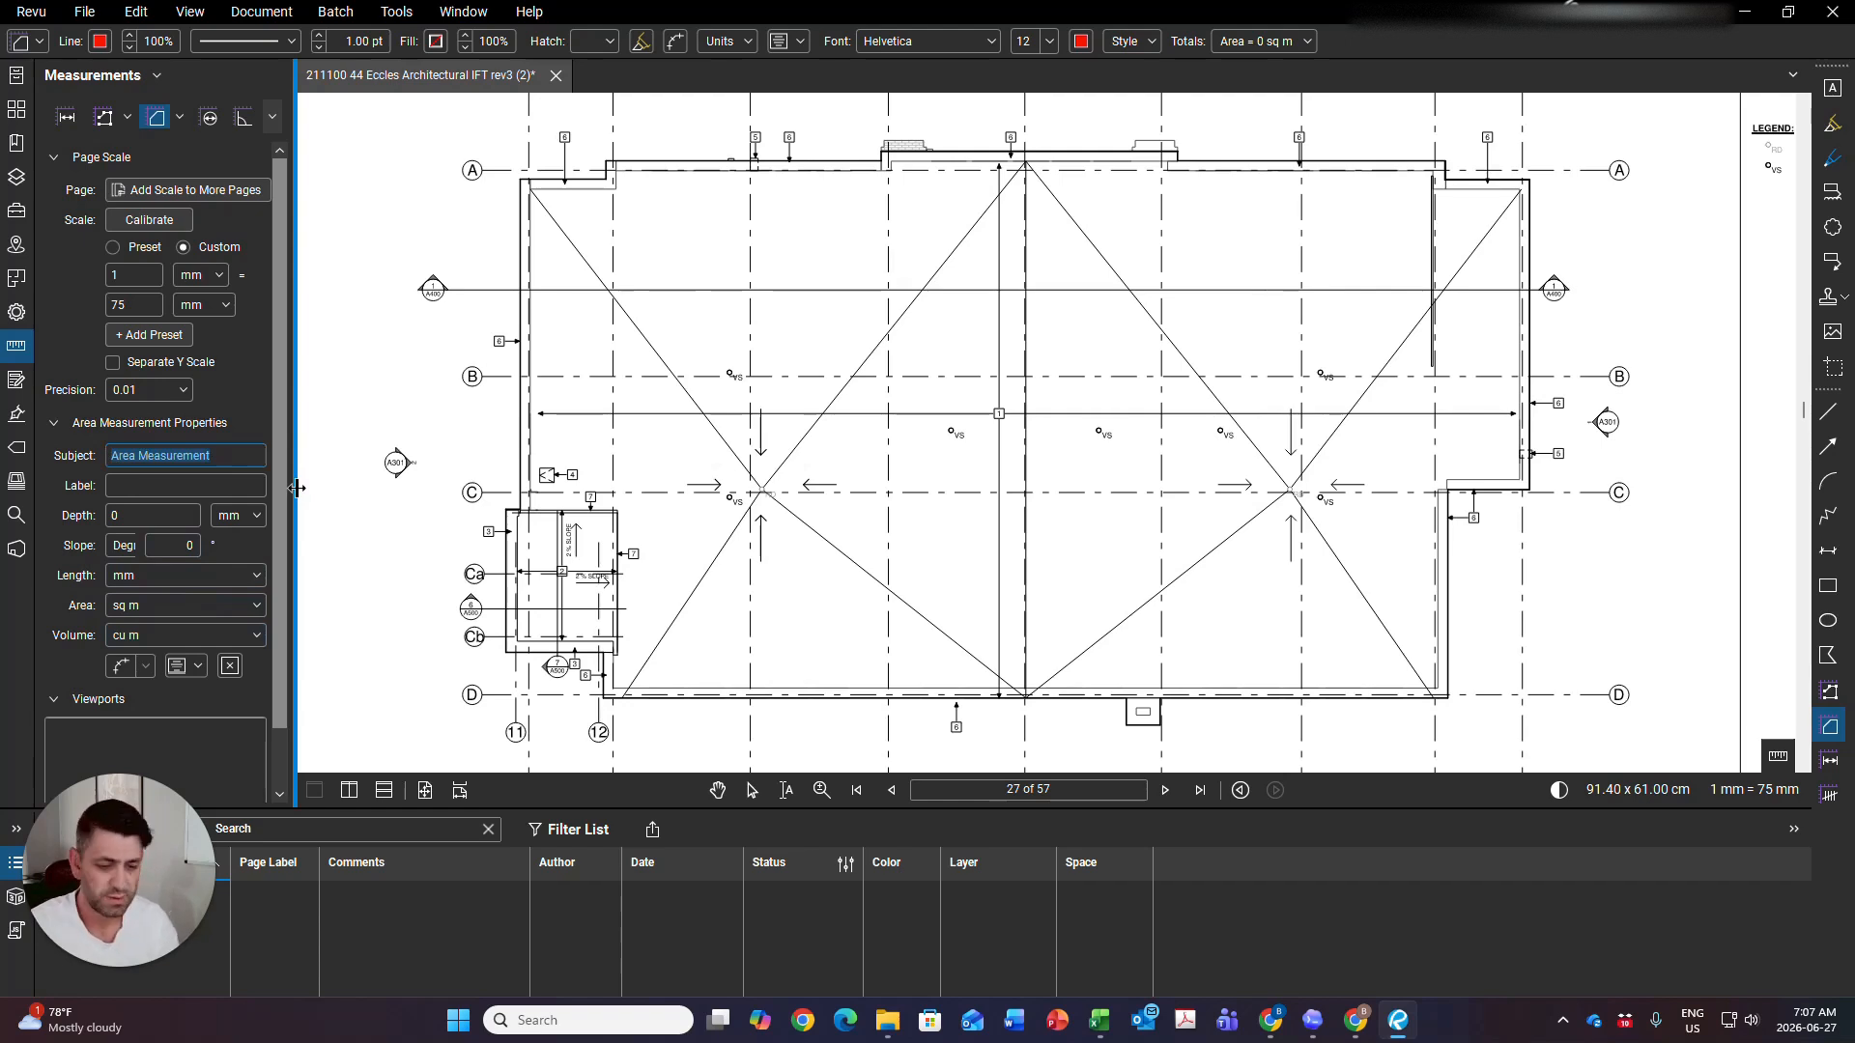
{"action": "type", "text": "Mainr roof"}
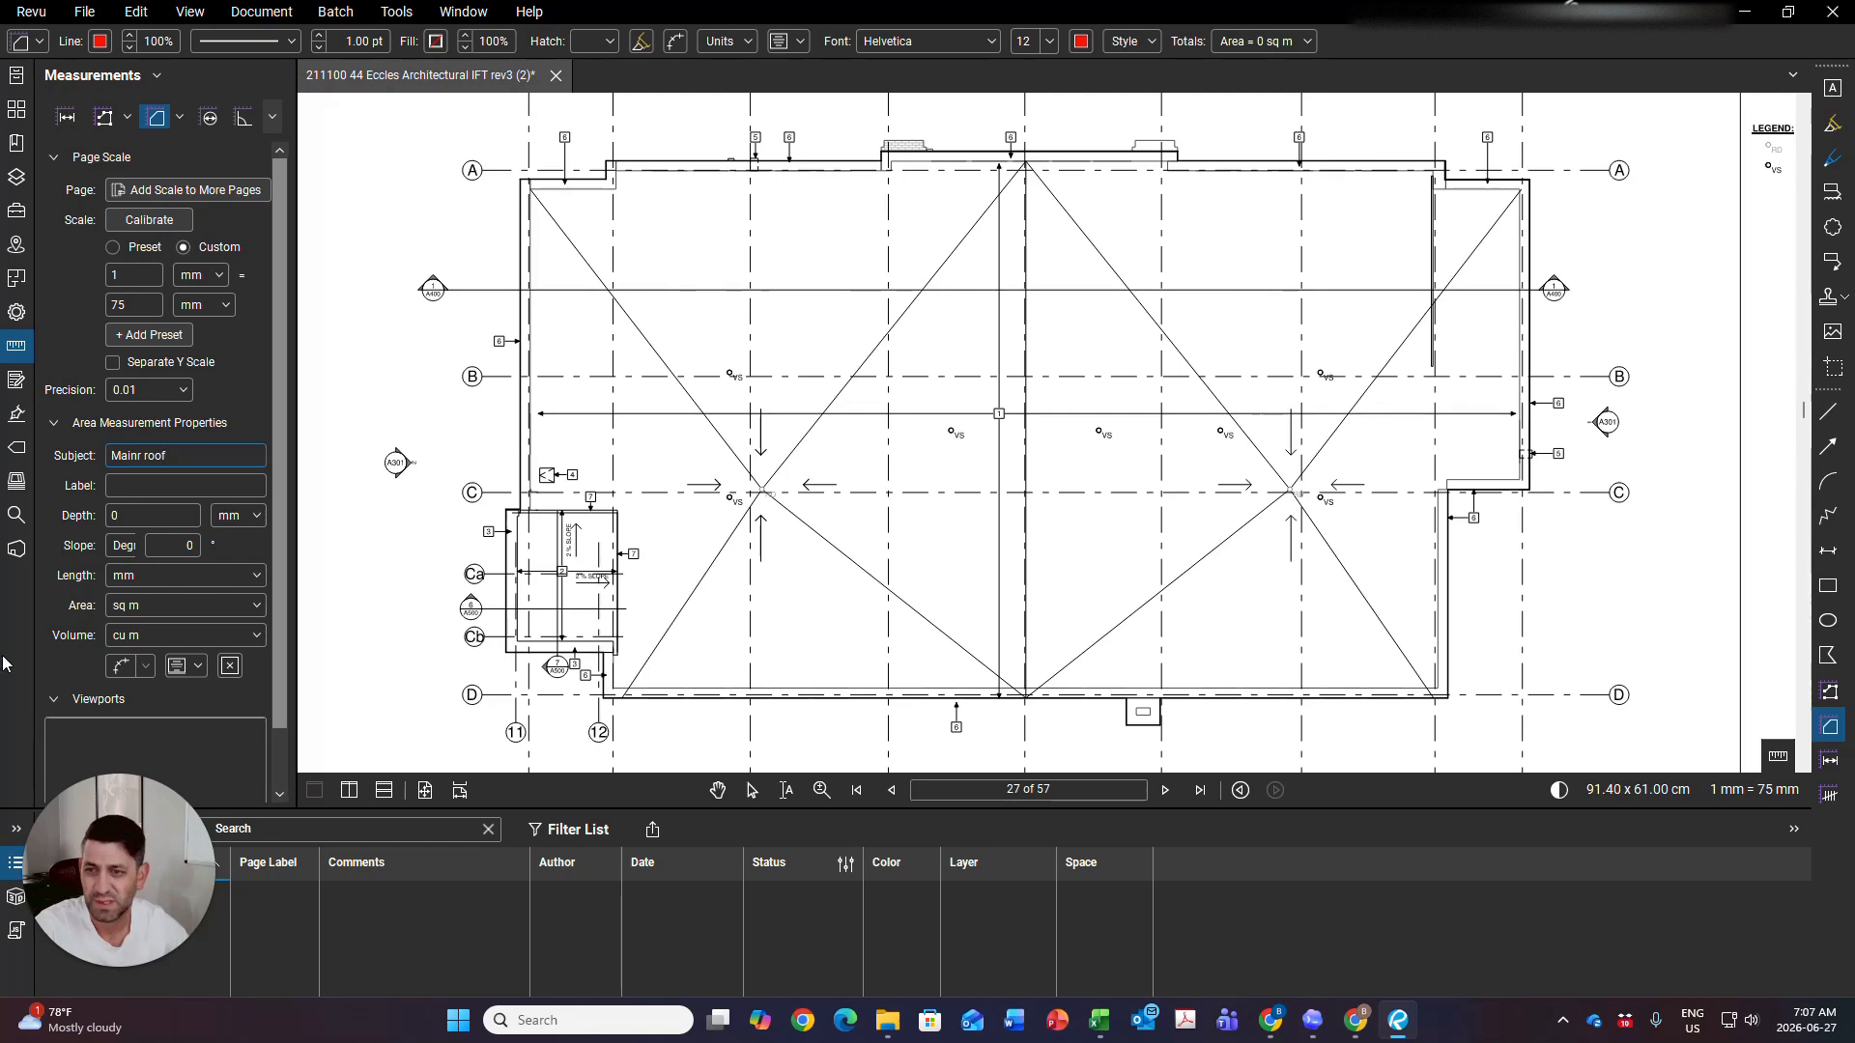
Set the area measurement's length unit to ft and its area unit to sf
{"action": "left_click", "coordinate": [176, 577]}
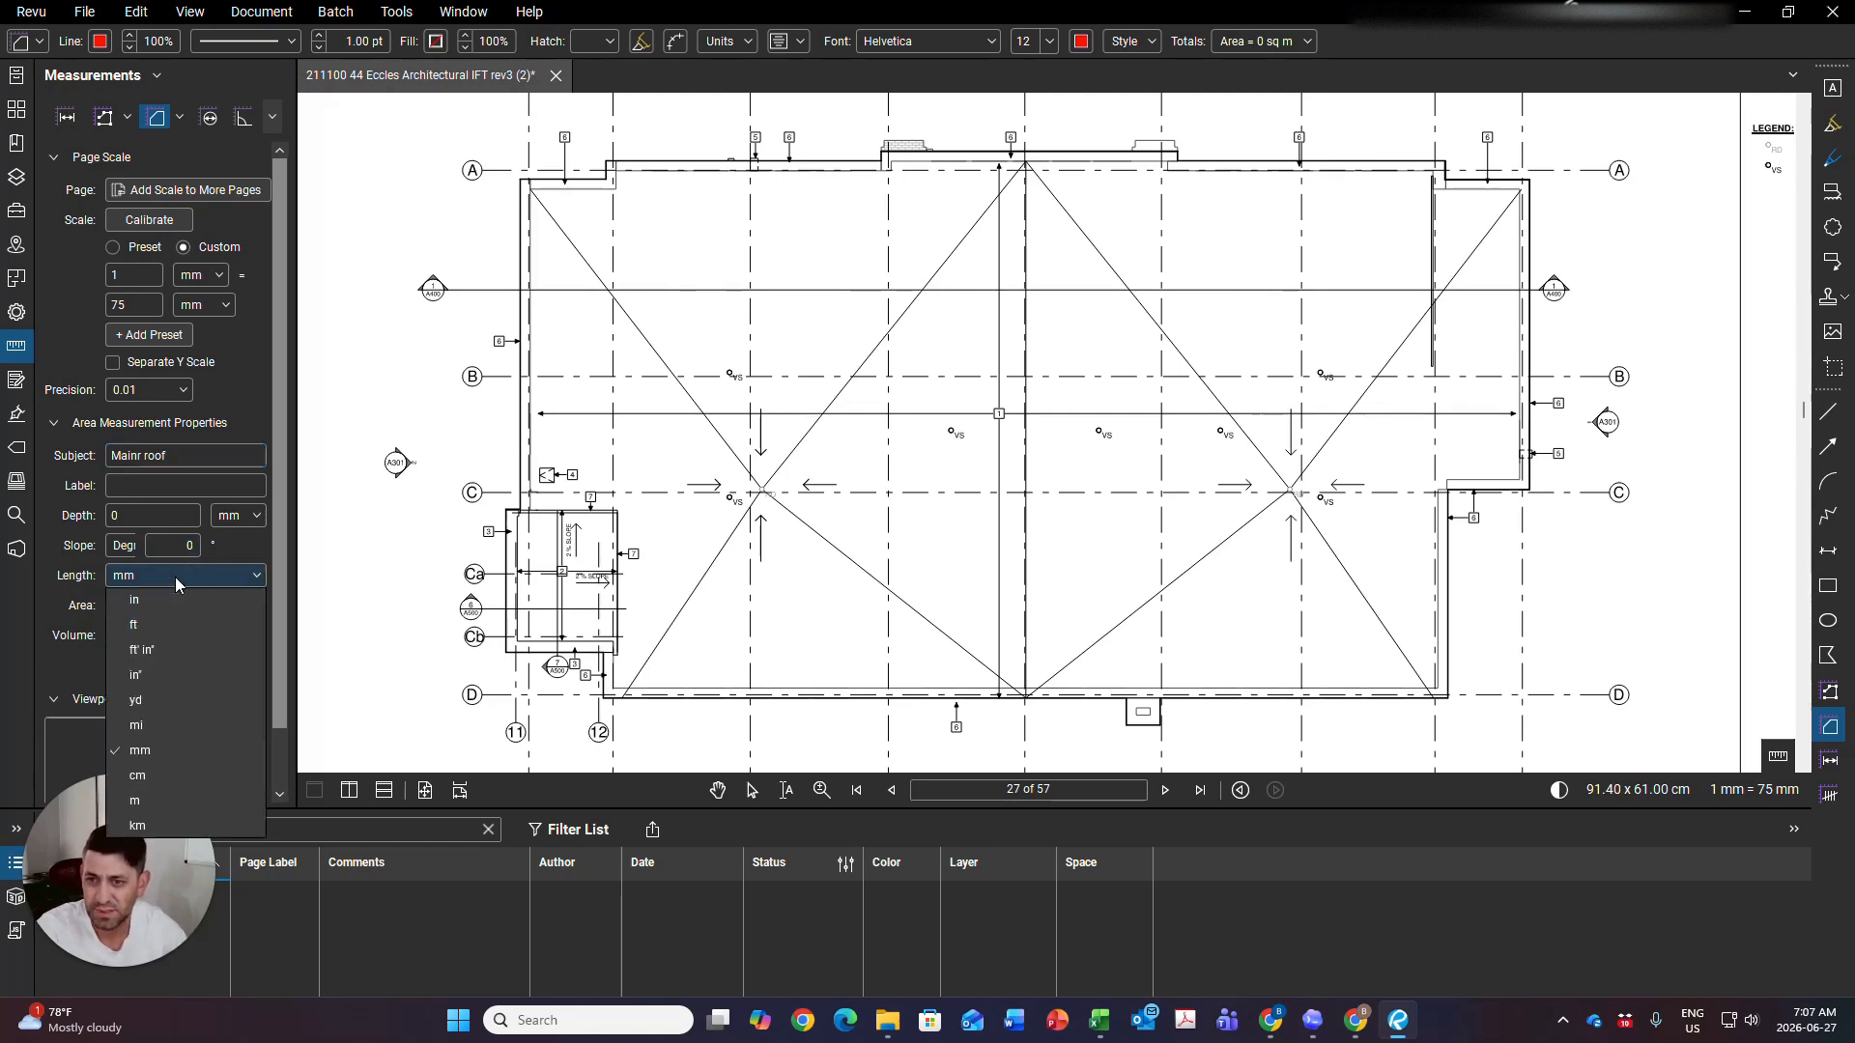
{"action": "left_click", "coordinate": [176, 620]}
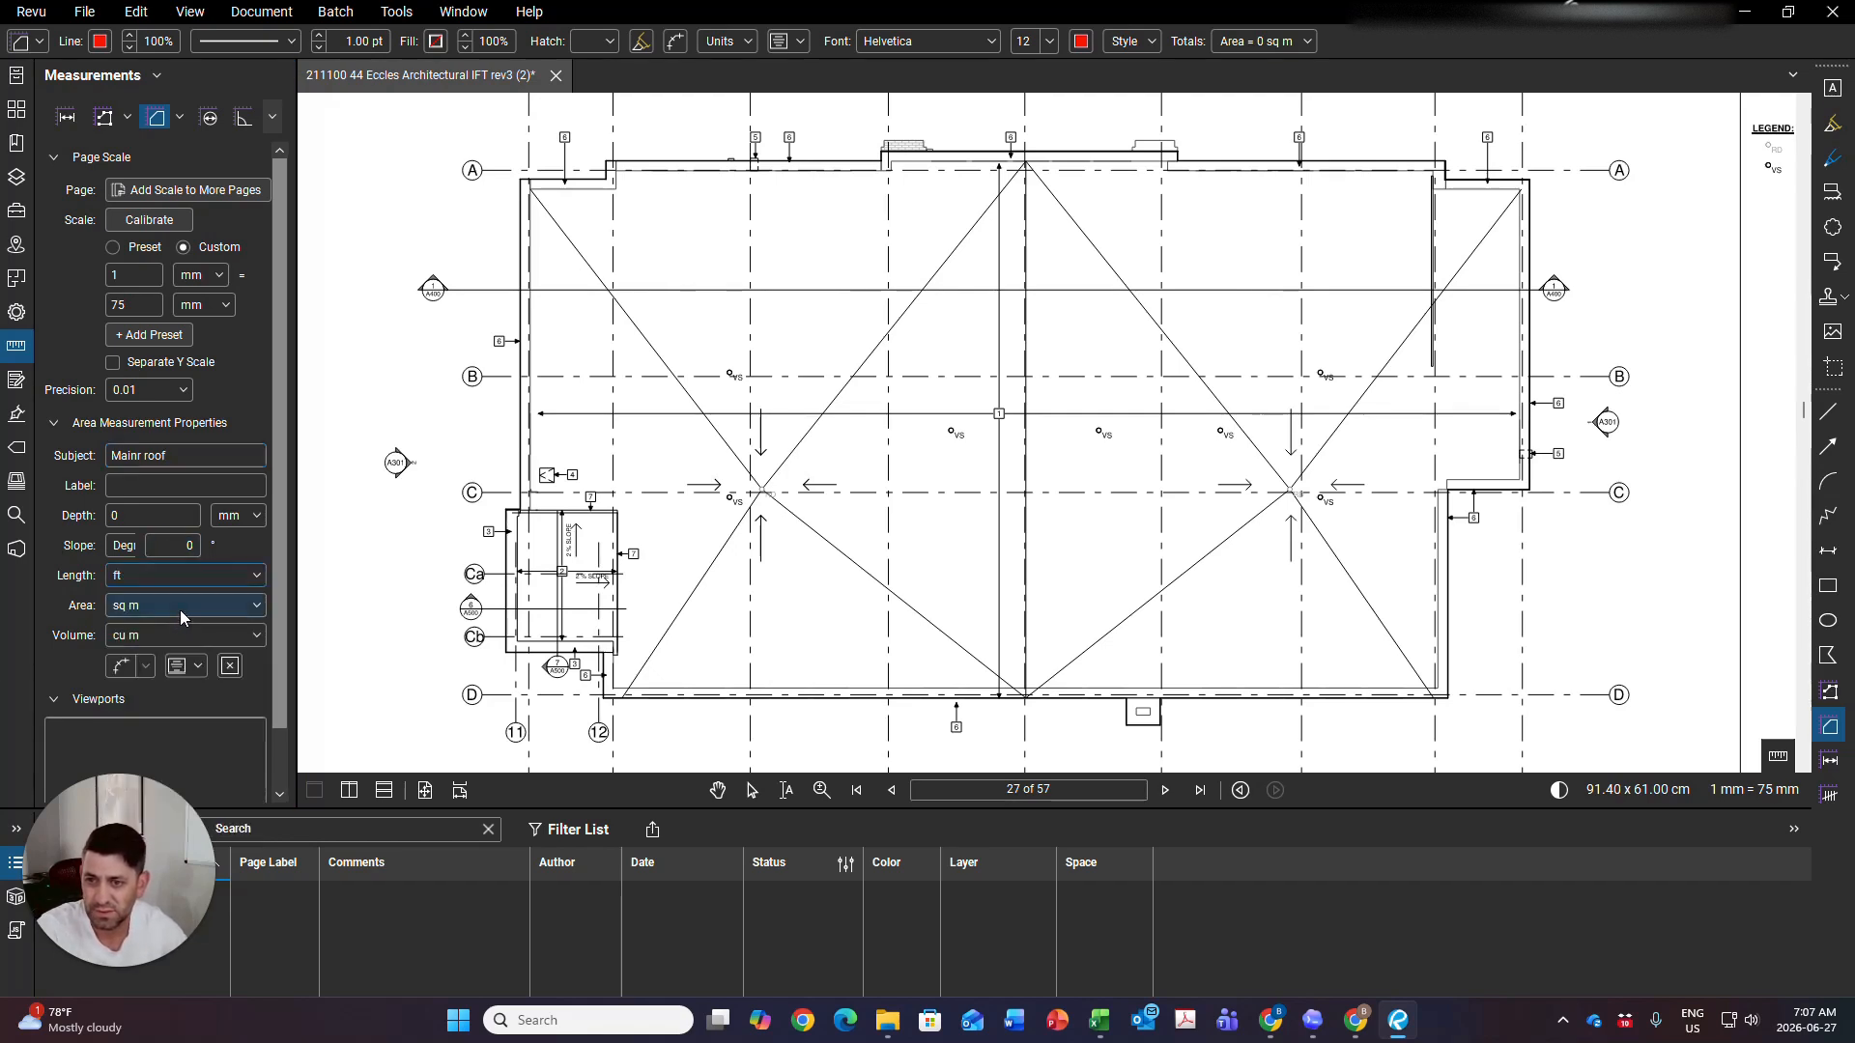
{"action": "left_click", "coordinate": [180, 607]}
{"action": "left_click", "coordinate": [133, 669]}
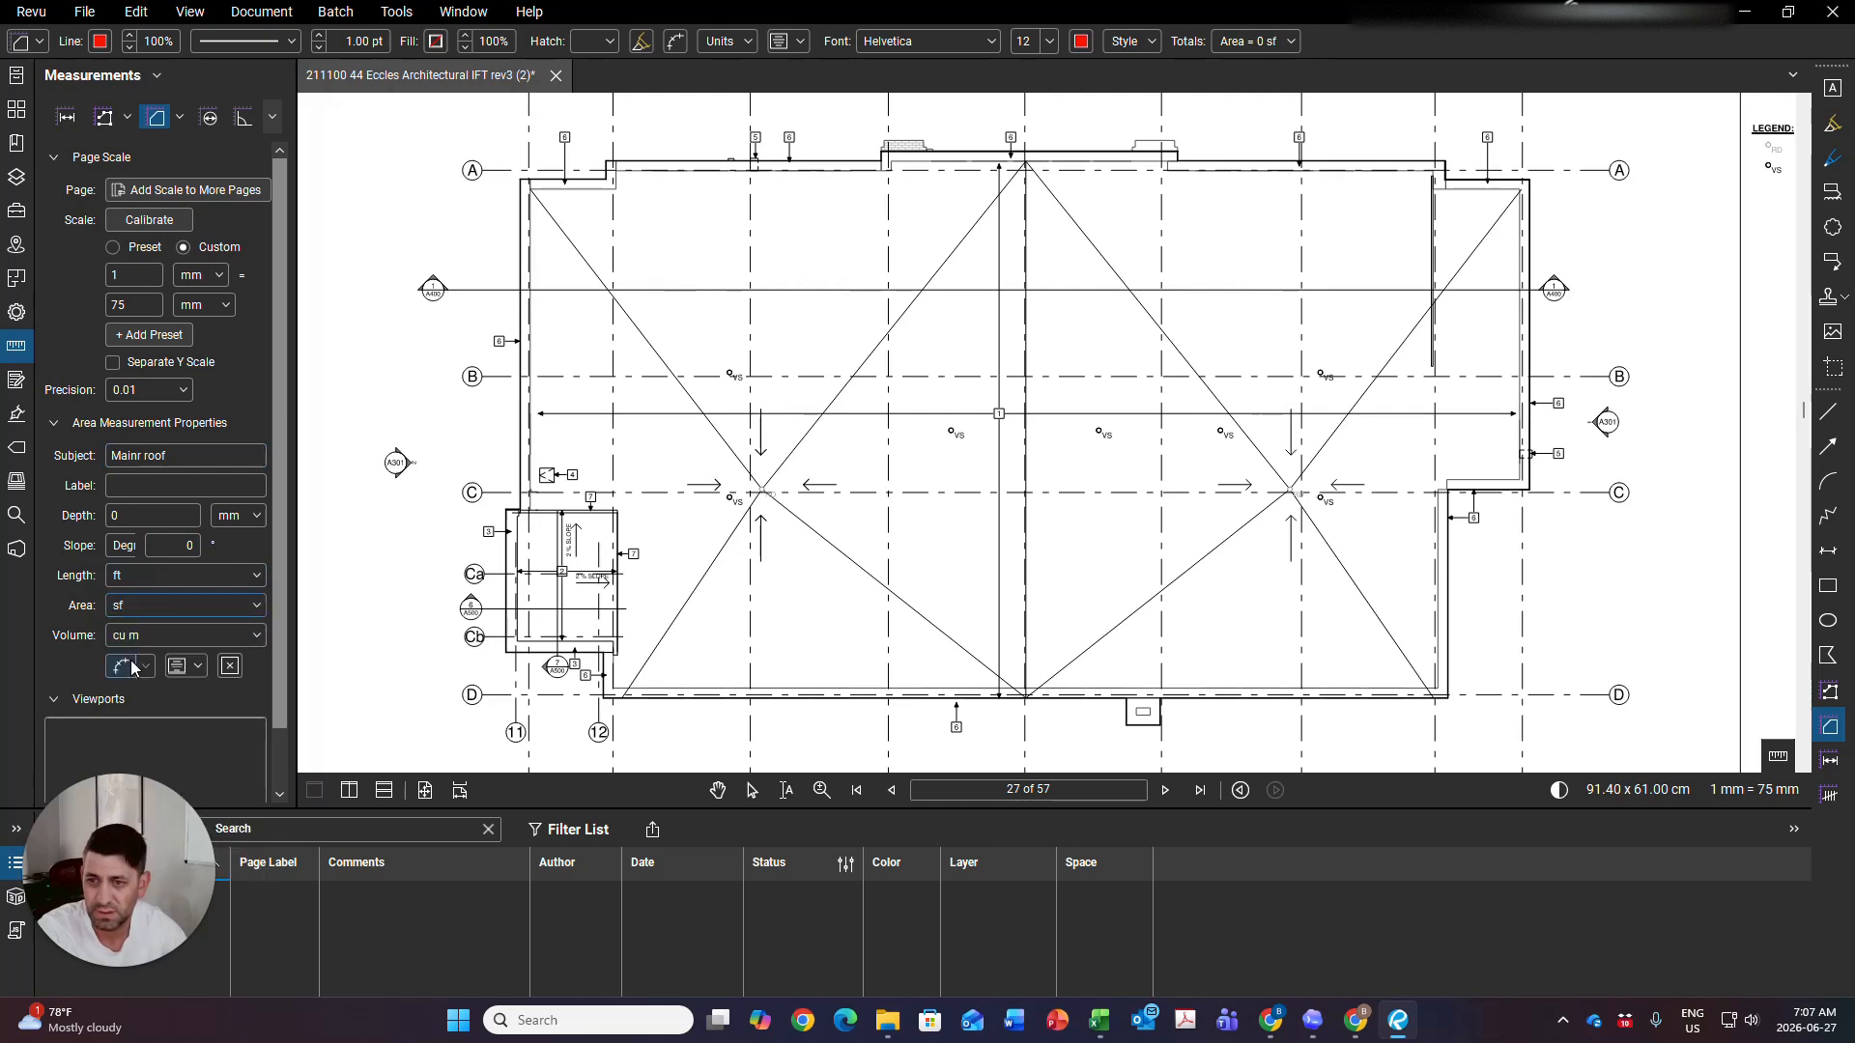
Turn on segment length labels for the area measurement and add Length to its caption
{"action": "left_click", "coordinate": [122, 668]}
{"action": "left_click", "coordinate": [184, 674]}
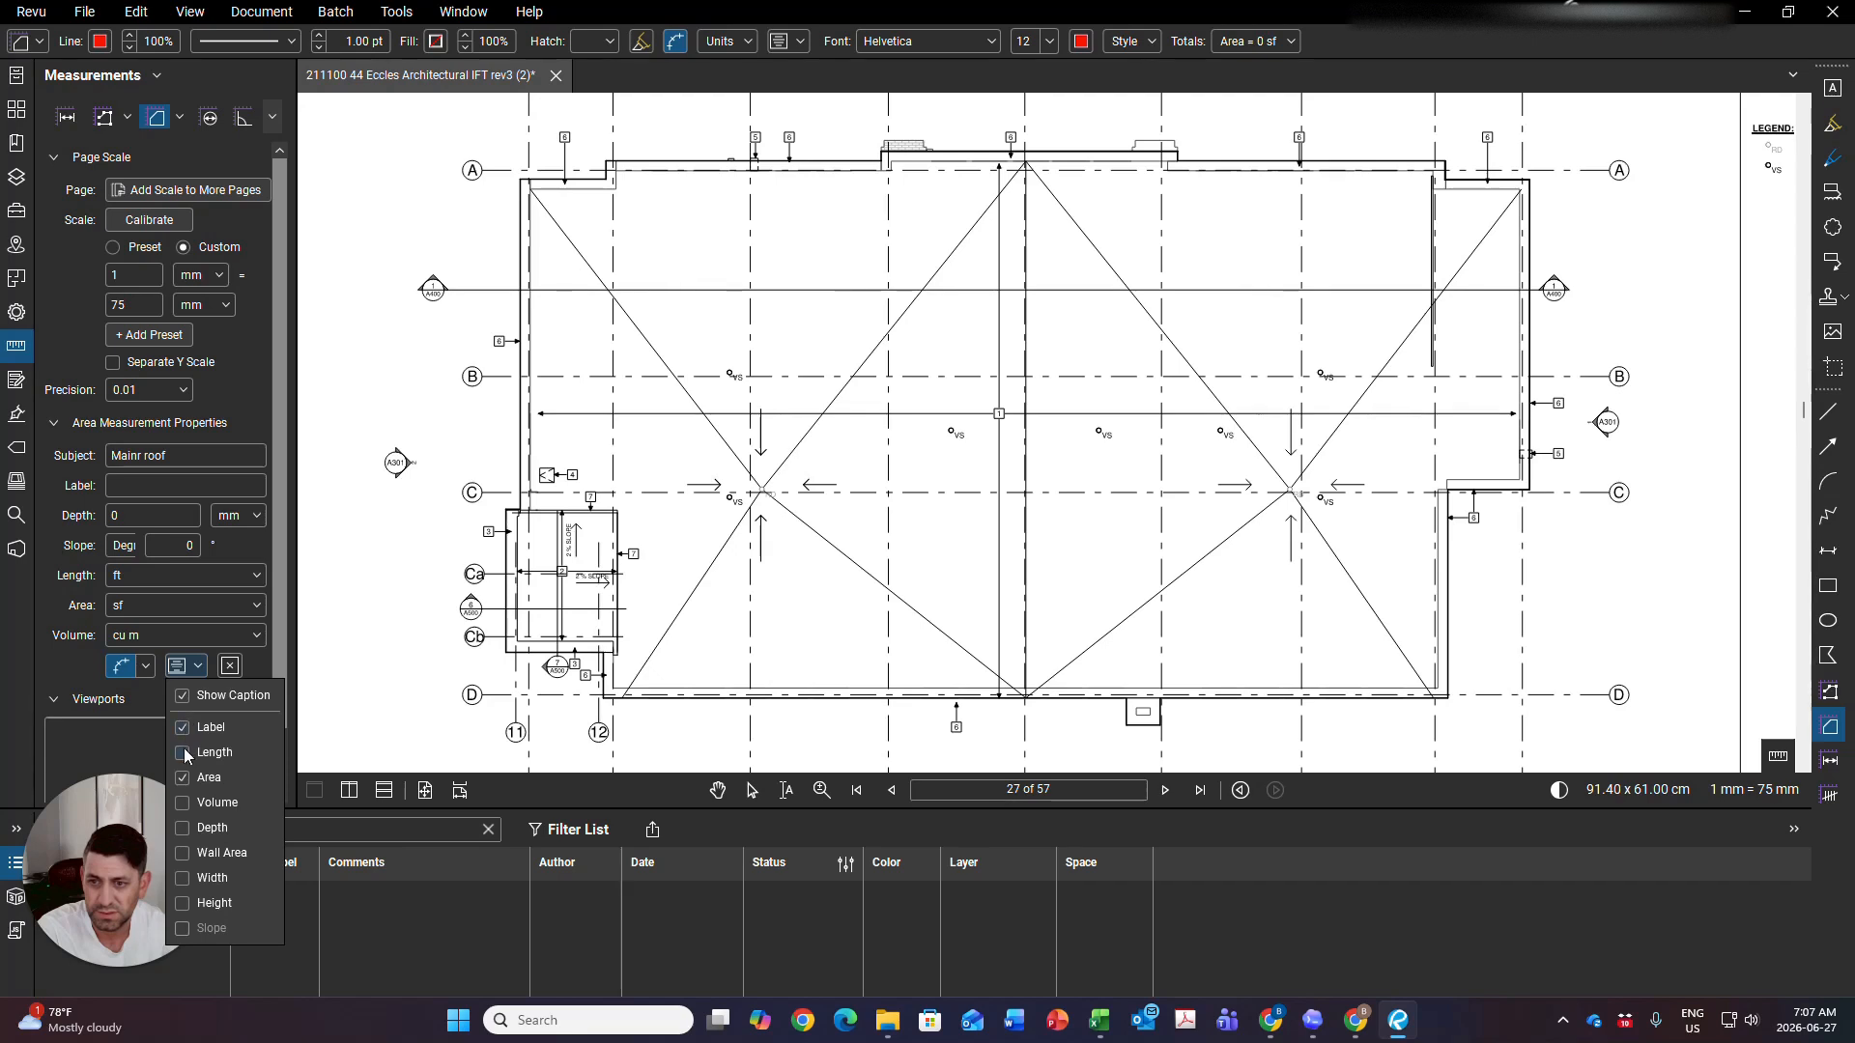
{"action": "left_click", "coordinate": [184, 752]}
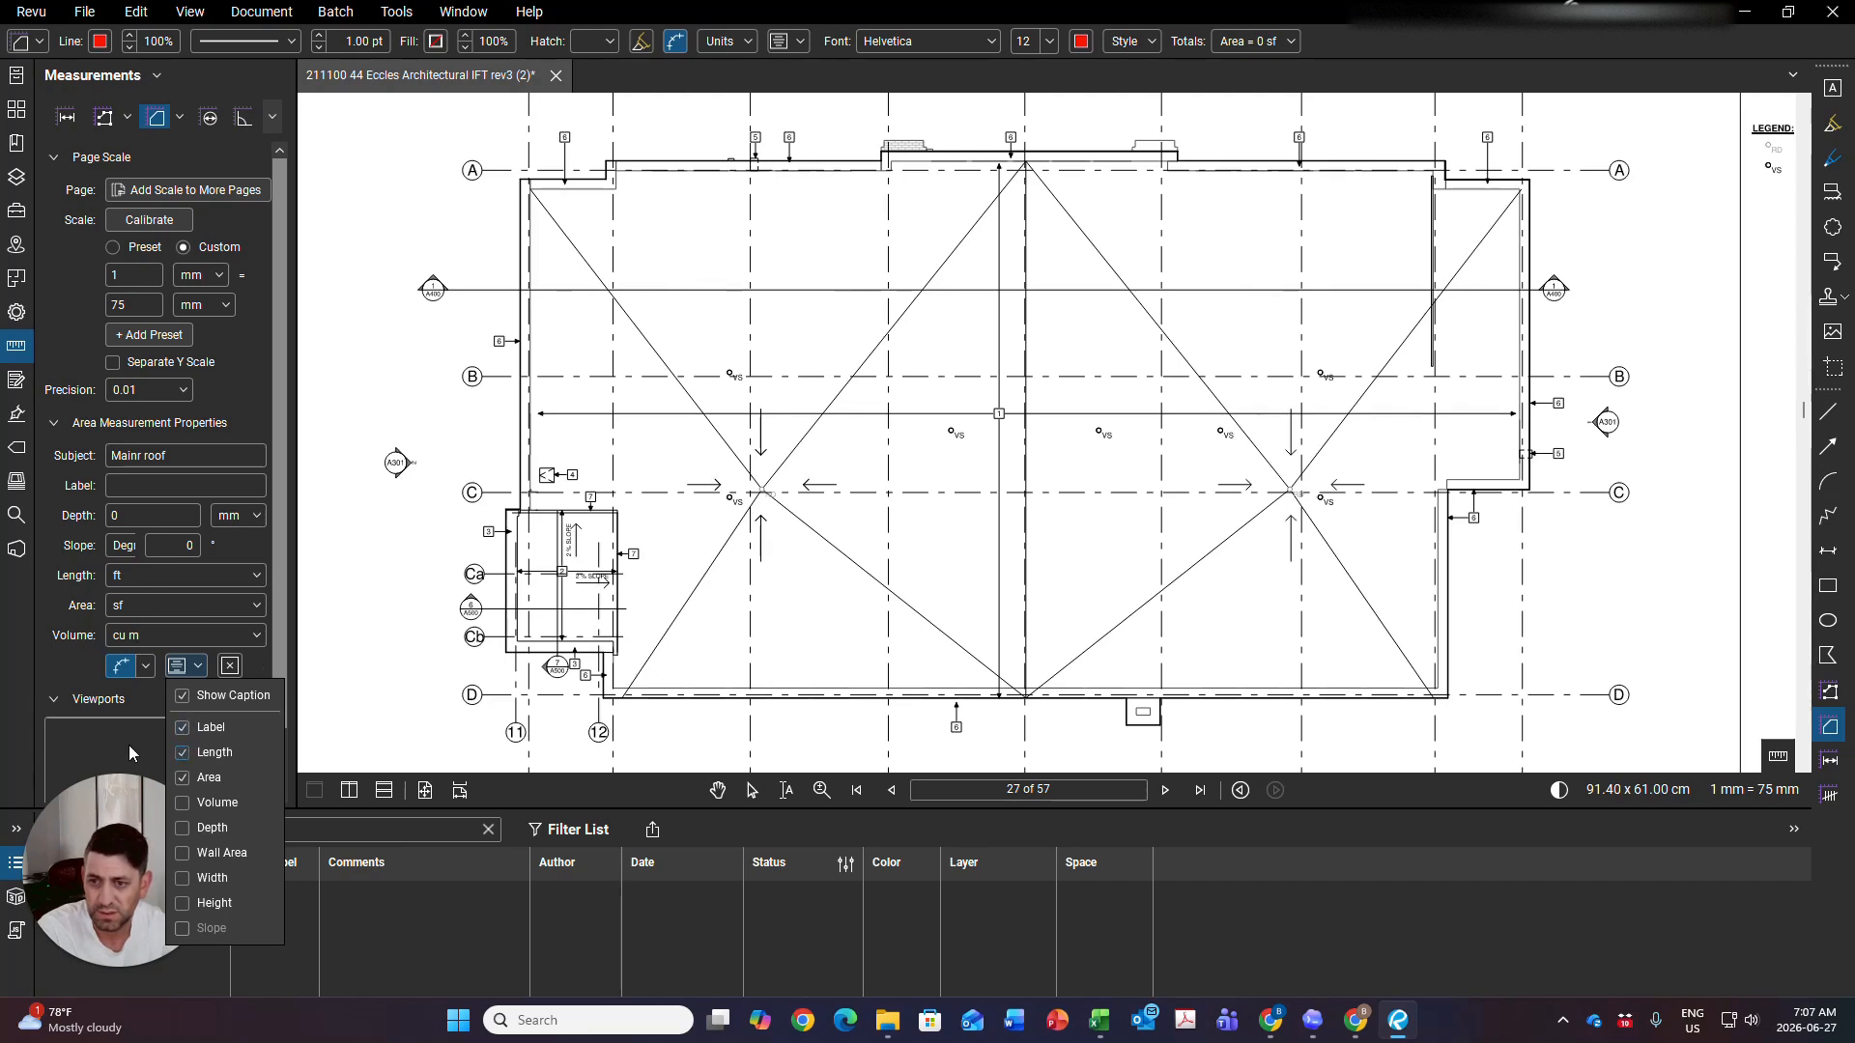
{"action": "left_click", "coordinate": [94, 685]}
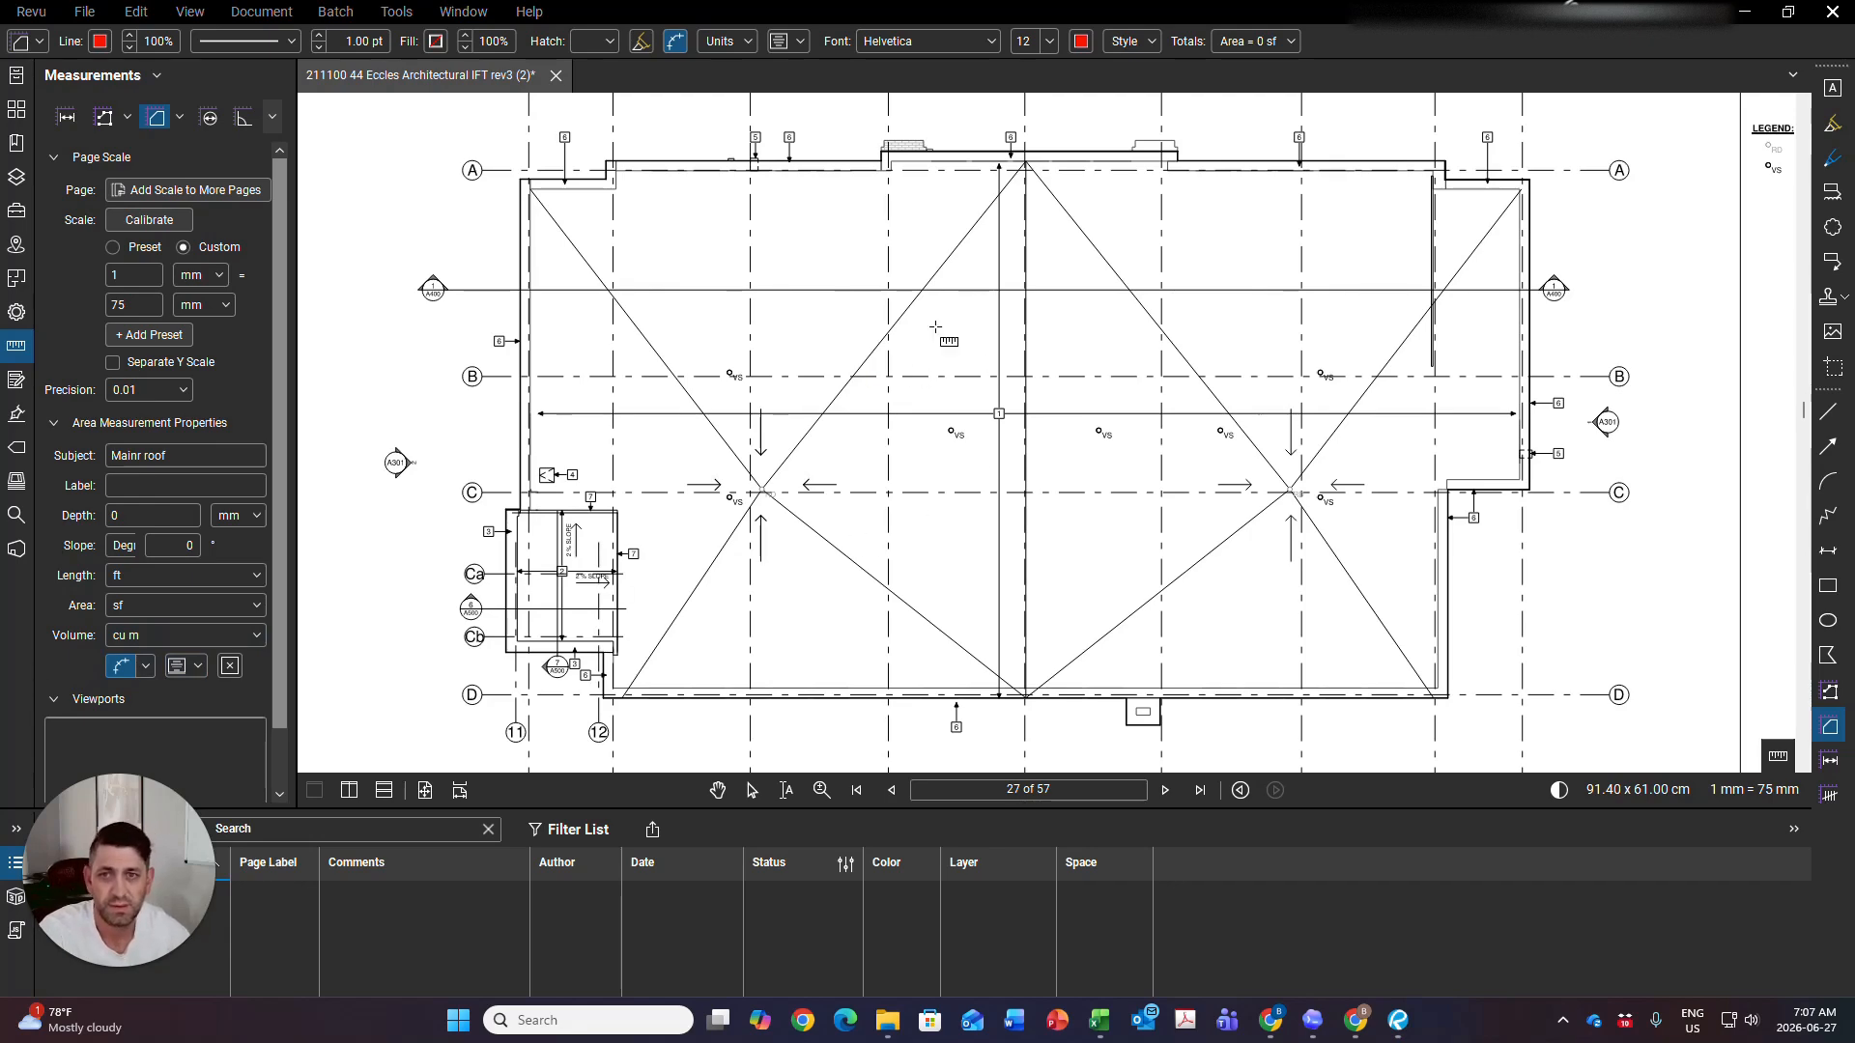
Trace the main roof area along the stepped inner parapet line near gridline A, from gridline 1 to gridline 9
{"action": "scroll", "coordinate": [537, 189], "scroll_direction": "up", "scroll_amount": 3}
{"action": "left_click", "coordinate": [538, 189]}
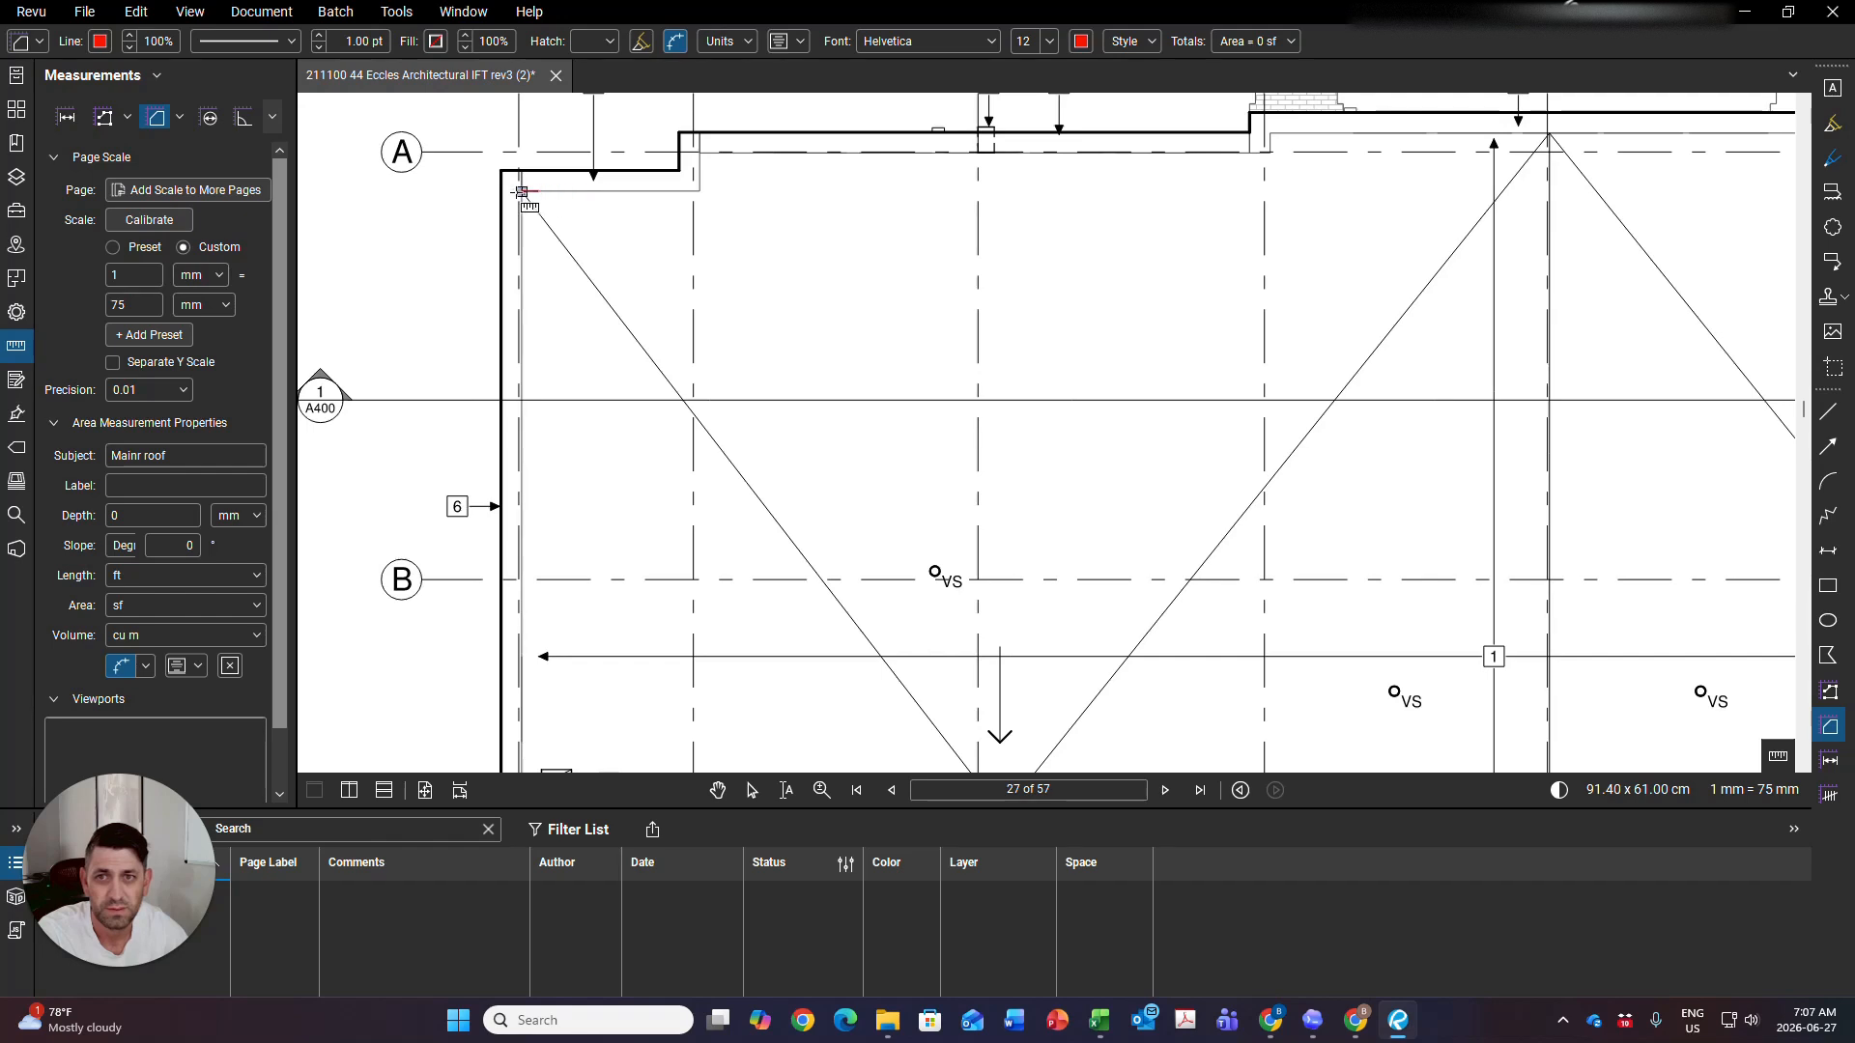
{"action": "left_click", "coordinate": [699, 191]}
{"action": "left_click", "coordinate": [700, 154]}
{"action": "left_click", "coordinate": [1271, 153]}
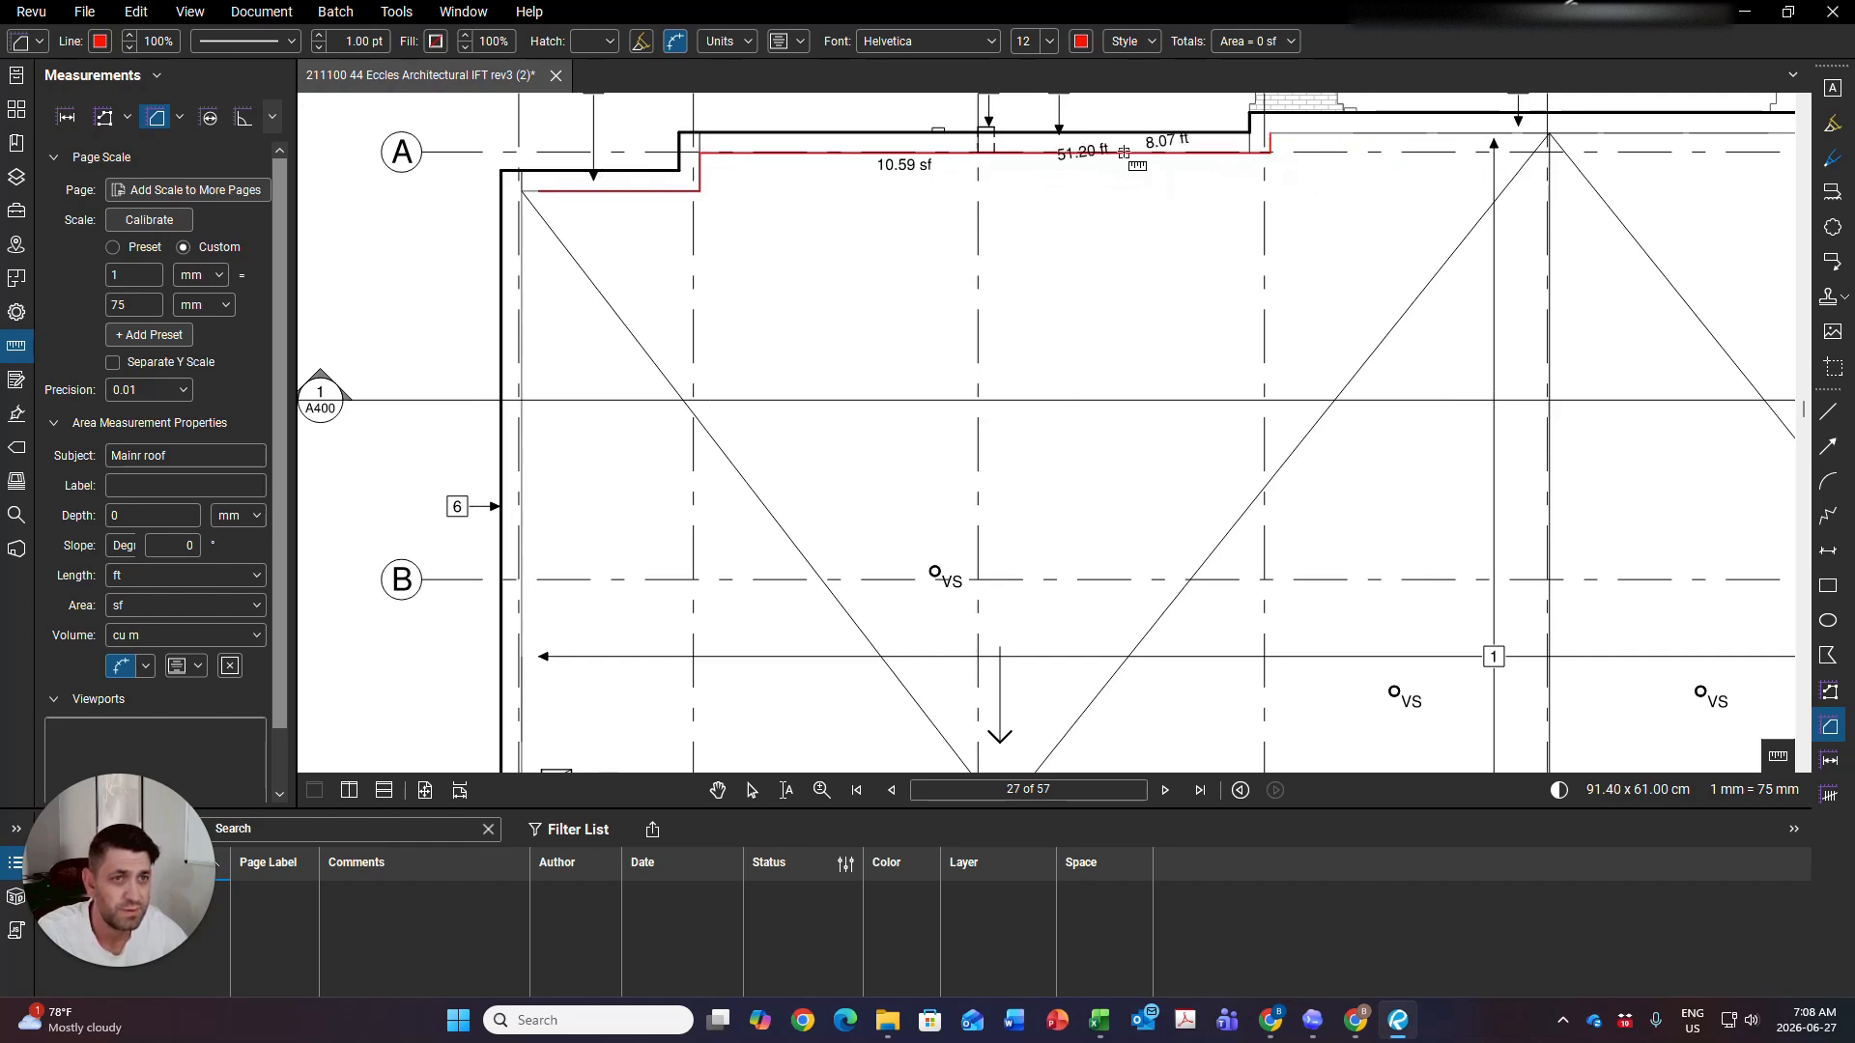
{"action": "left_click", "coordinate": [1271, 135]}
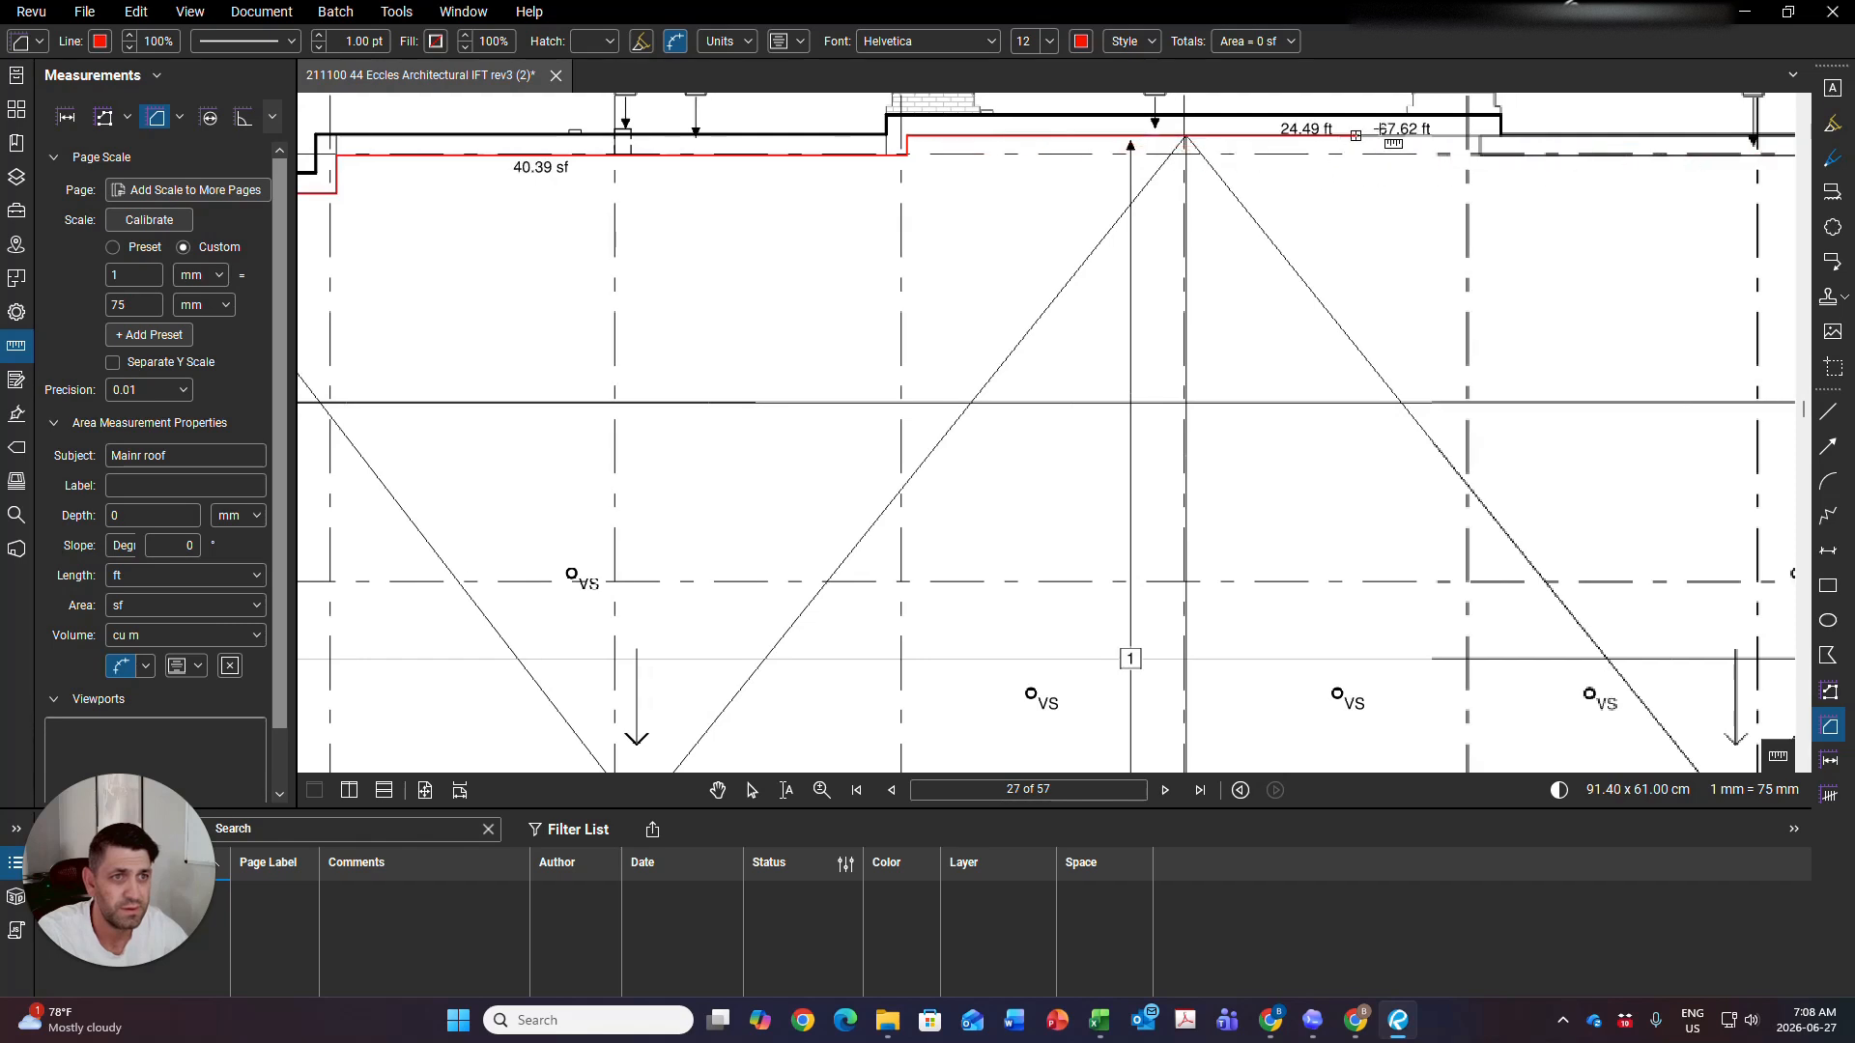
{"action": "left_click", "coordinate": [1481, 135]}
{"action": "left_click", "coordinate": [1479, 153]}
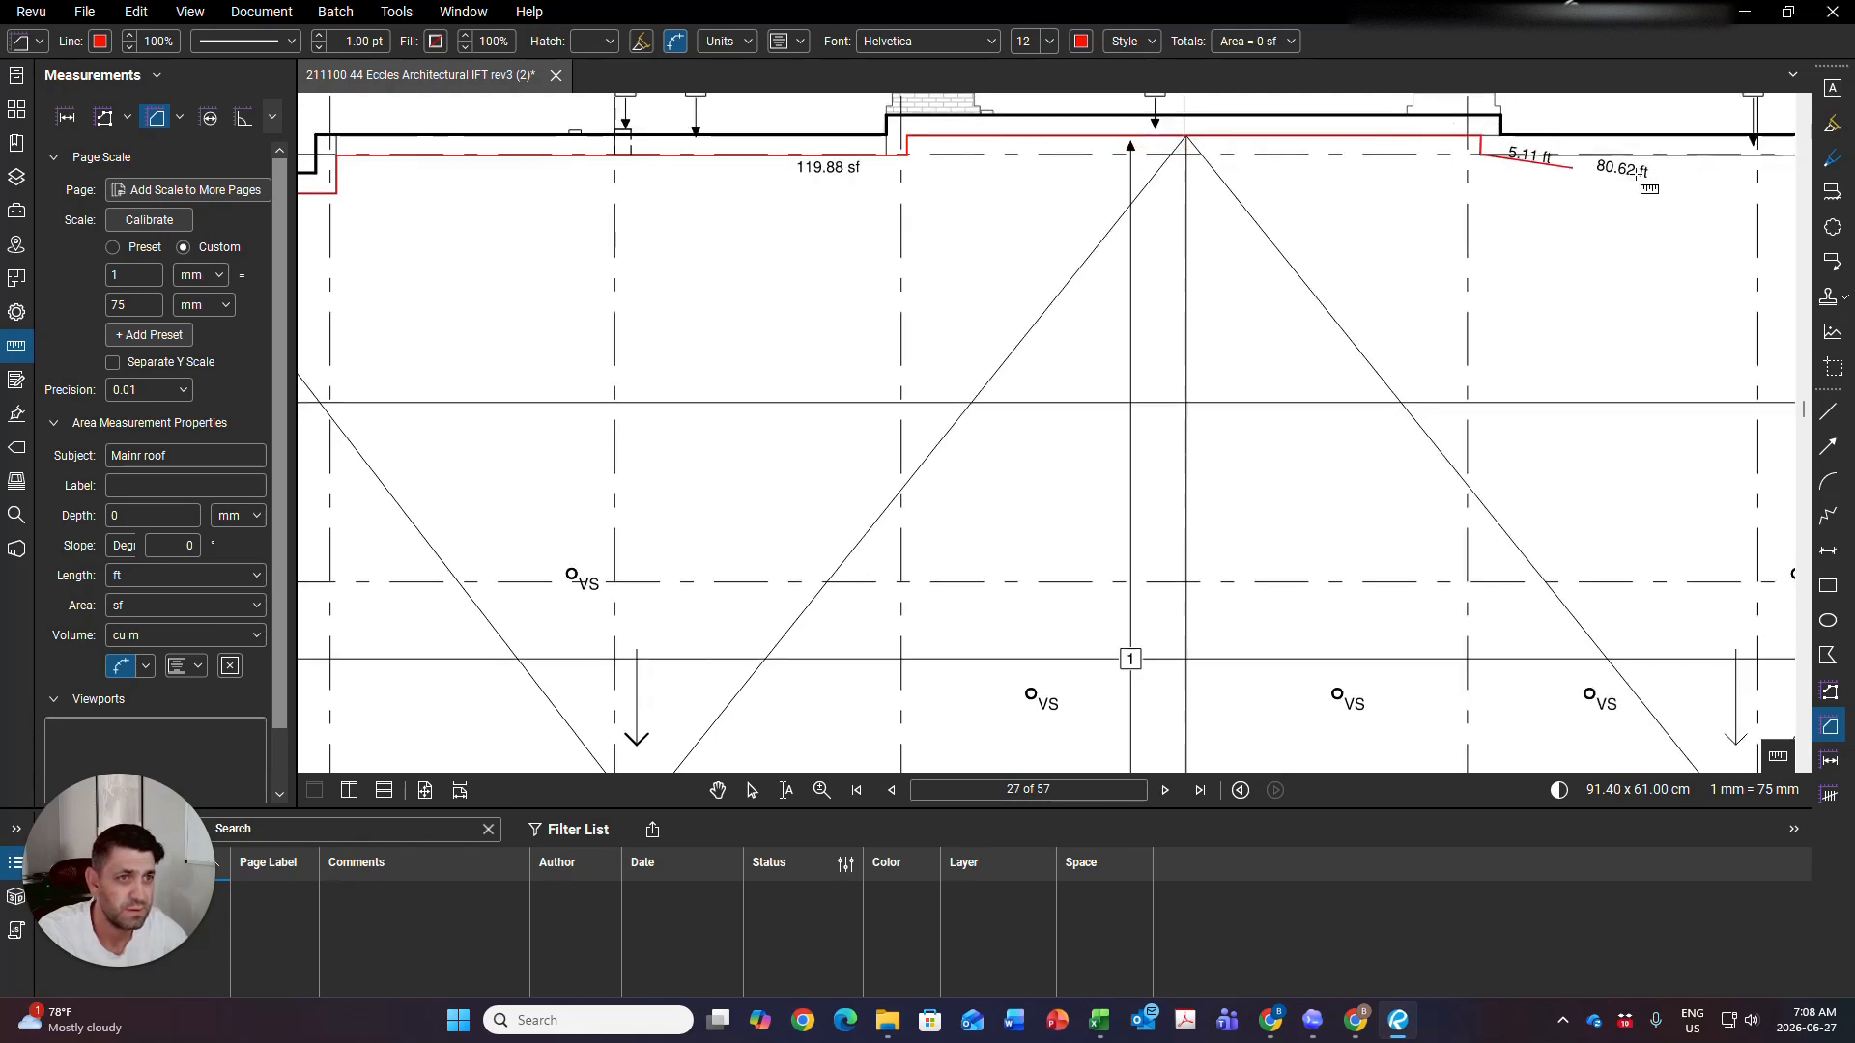
{"action": "left_click", "coordinate": [1633, 154]}
{"action": "left_click", "coordinate": [1632, 194]}
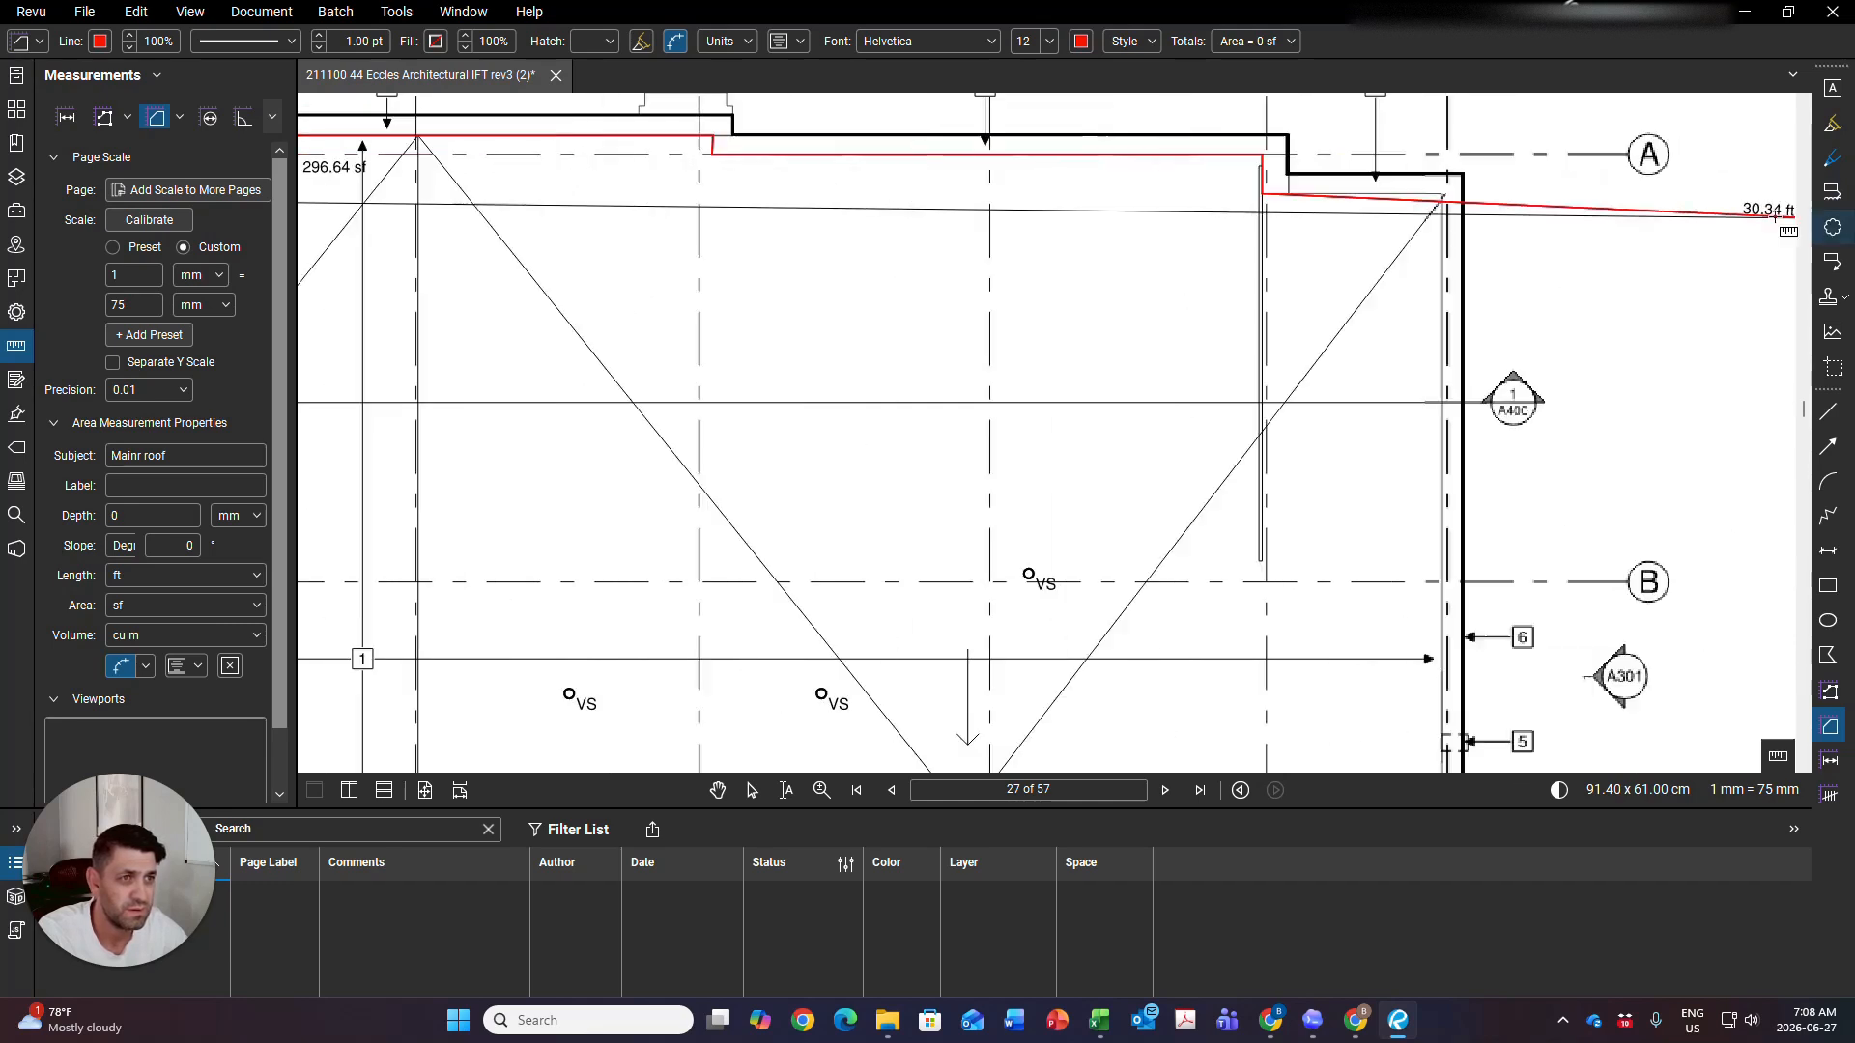
{"action": "left_click", "coordinate": [1371, 195]}
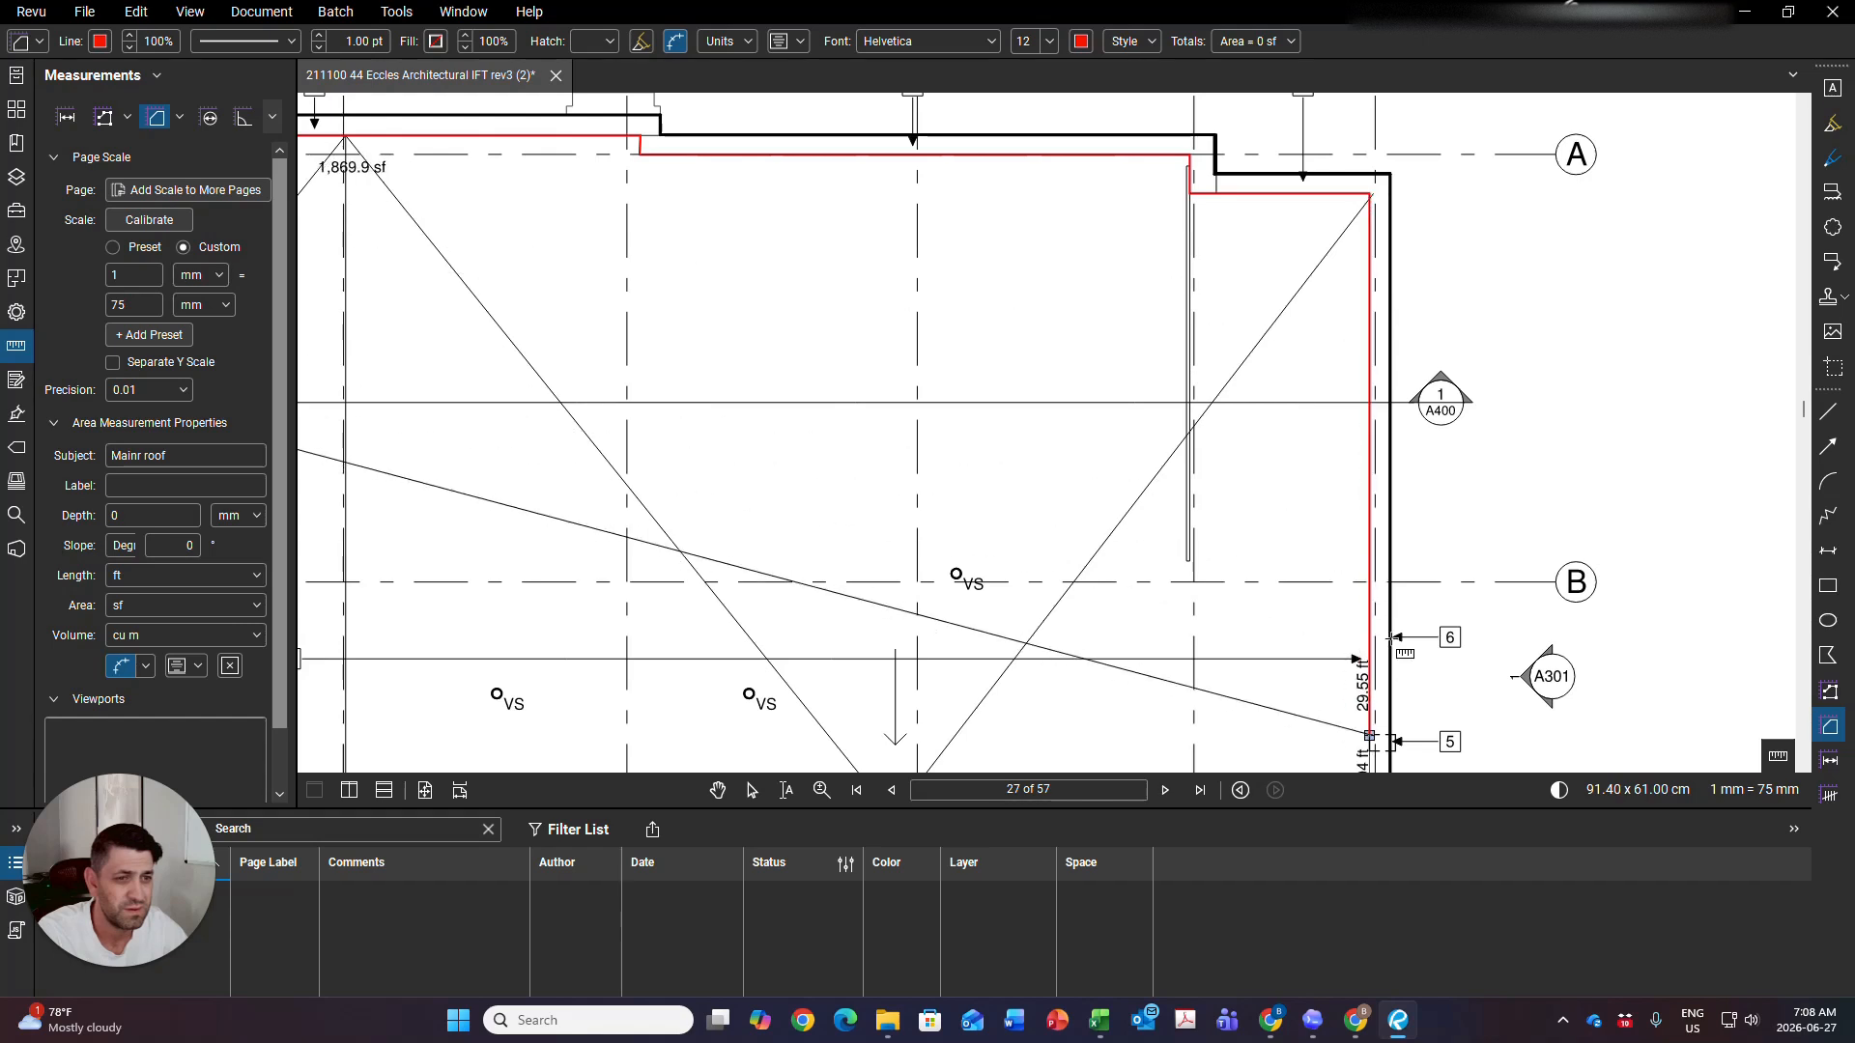
Continue the area outline beside gridline 9, around the parapet step at gridline C, to the inner corner at gridlines 8 and D
{"action": "left_click", "coordinate": [1370, 613]}
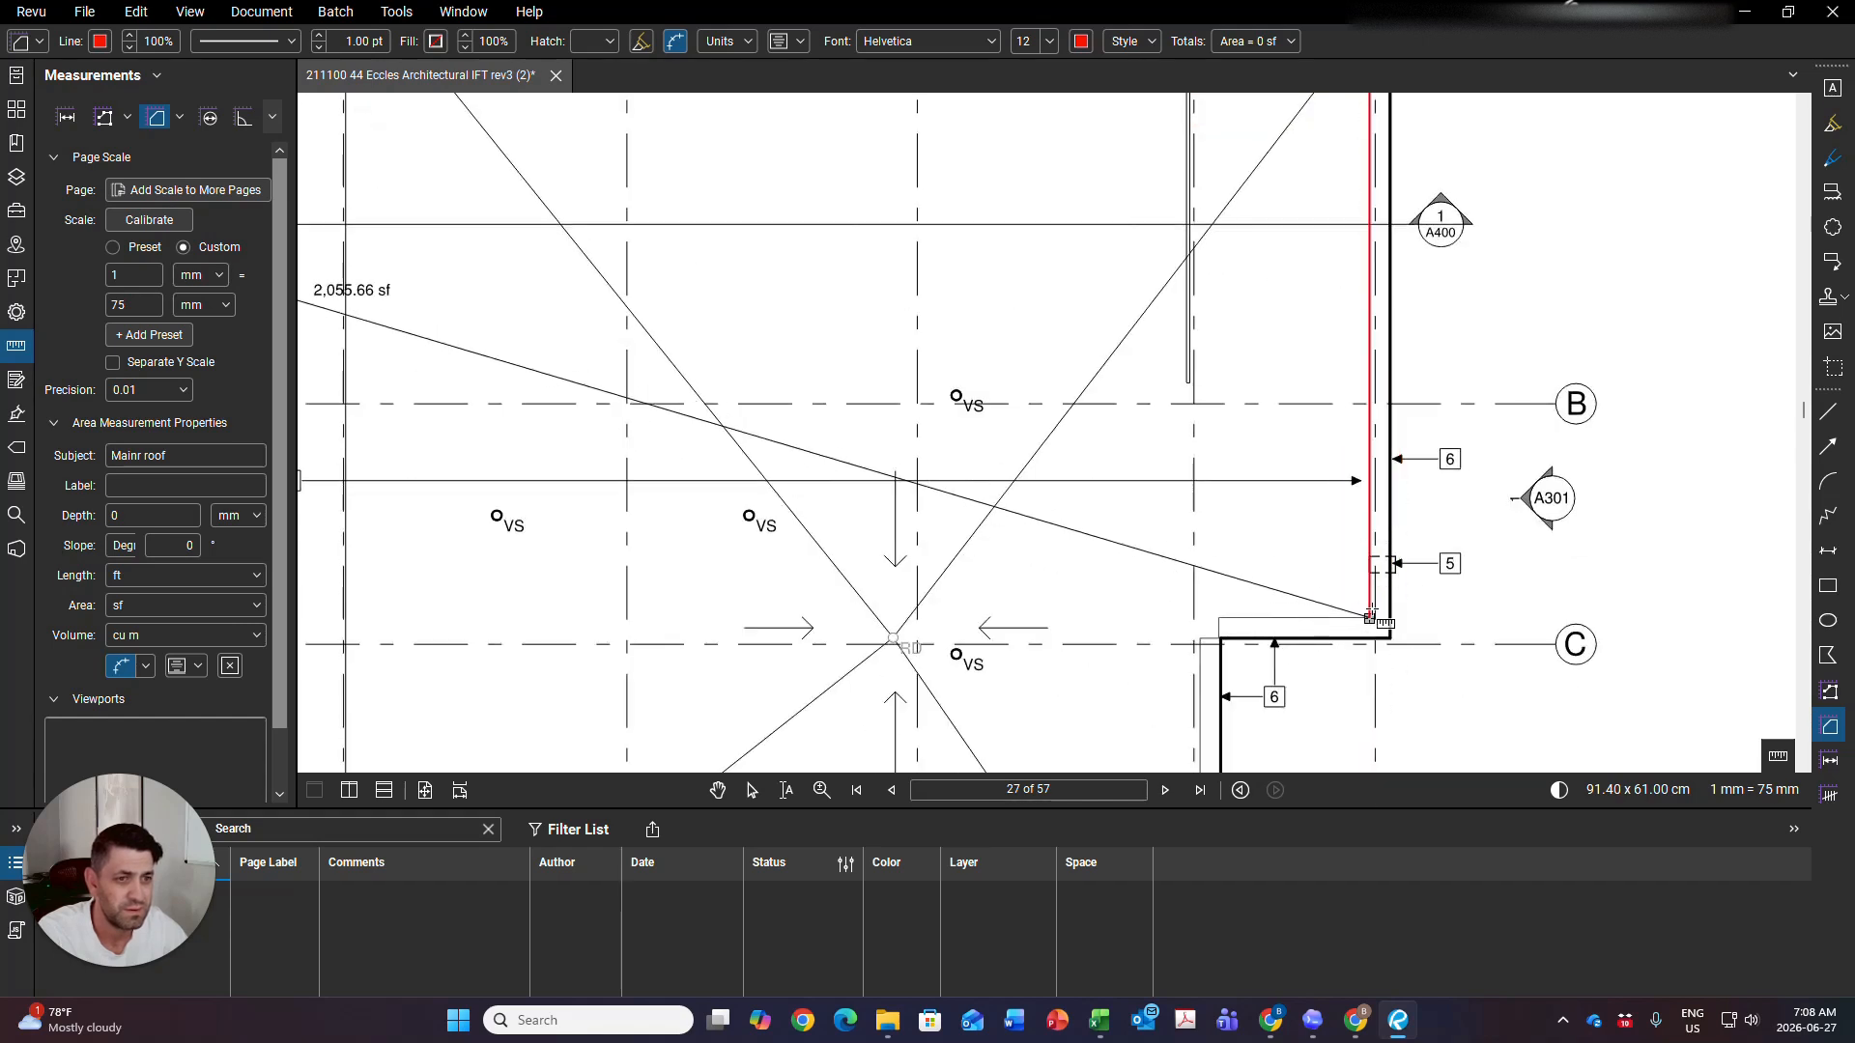
{"action": "left_click", "coordinate": [1219, 618]}
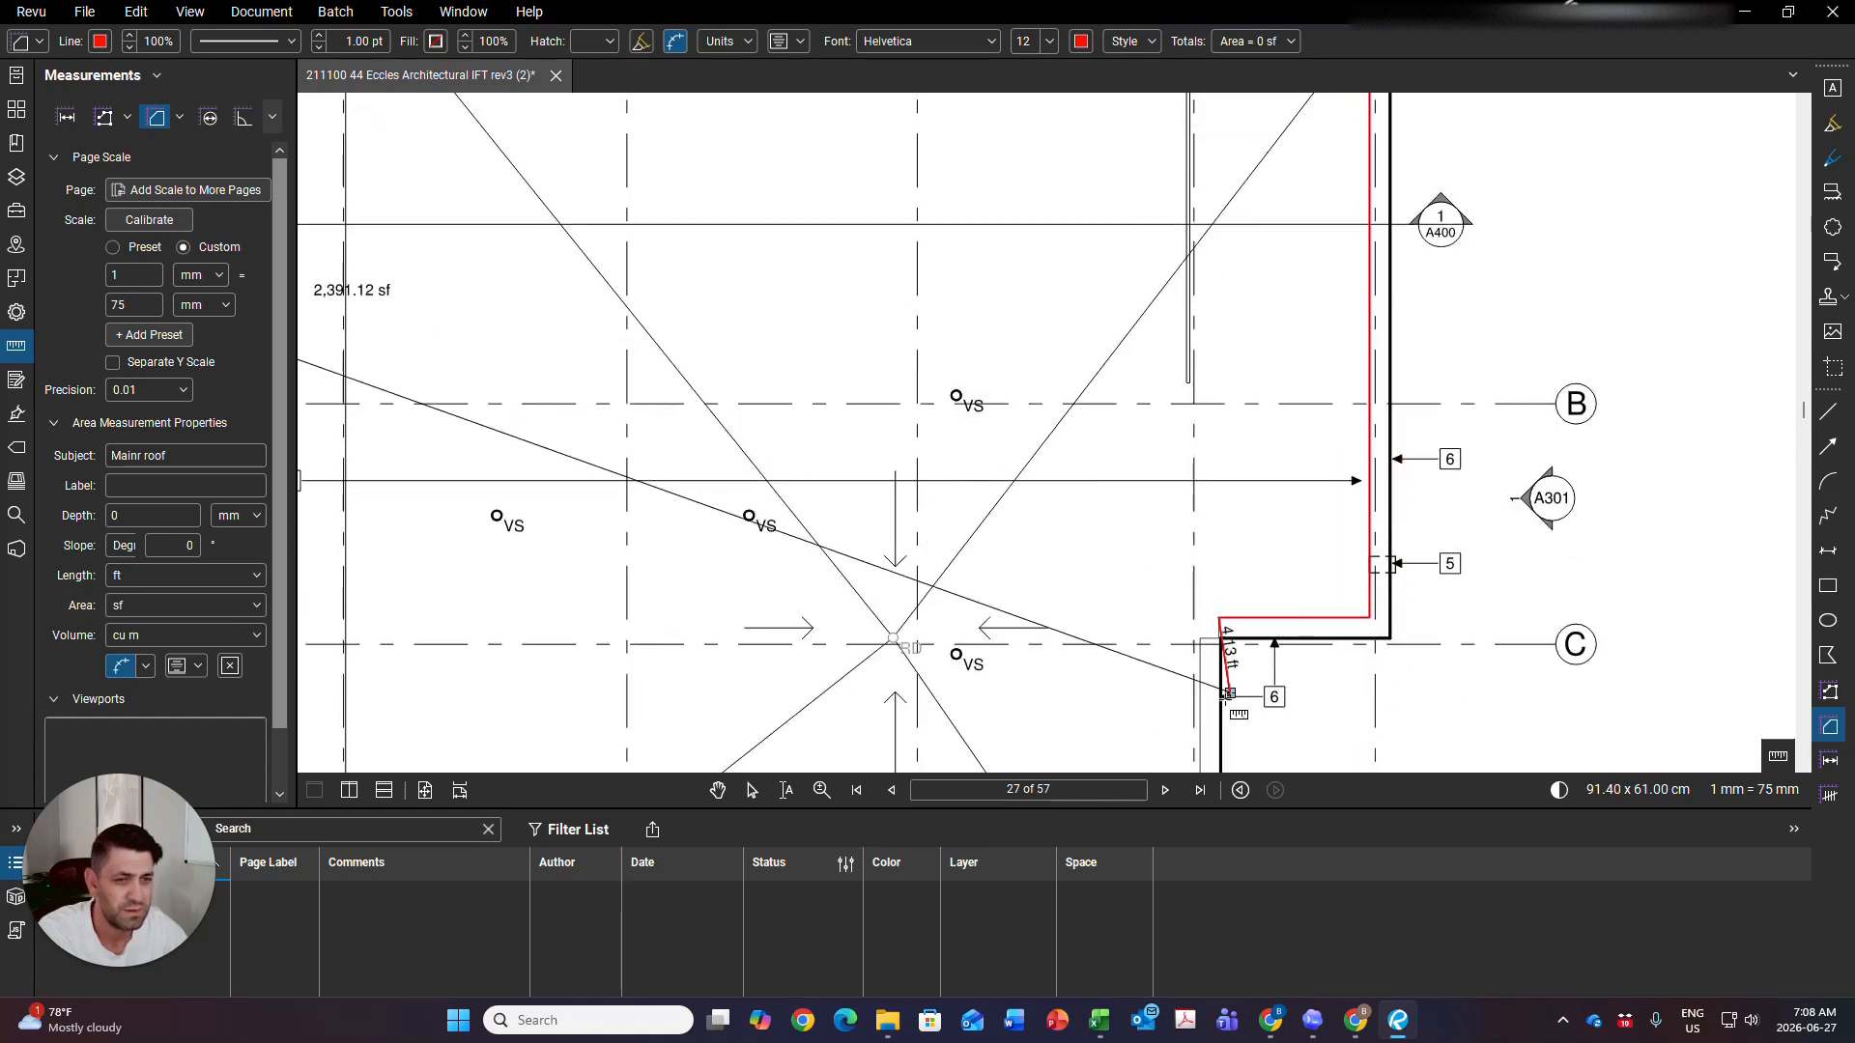
{"action": "left_click", "coordinate": [1219, 639]}
{"action": "left_click", "coordinate": [1201, 638]}
{"action": "scroll", "coordinate": [1201, 696], "scroll_direction": "down", "scroll_amount": 3}
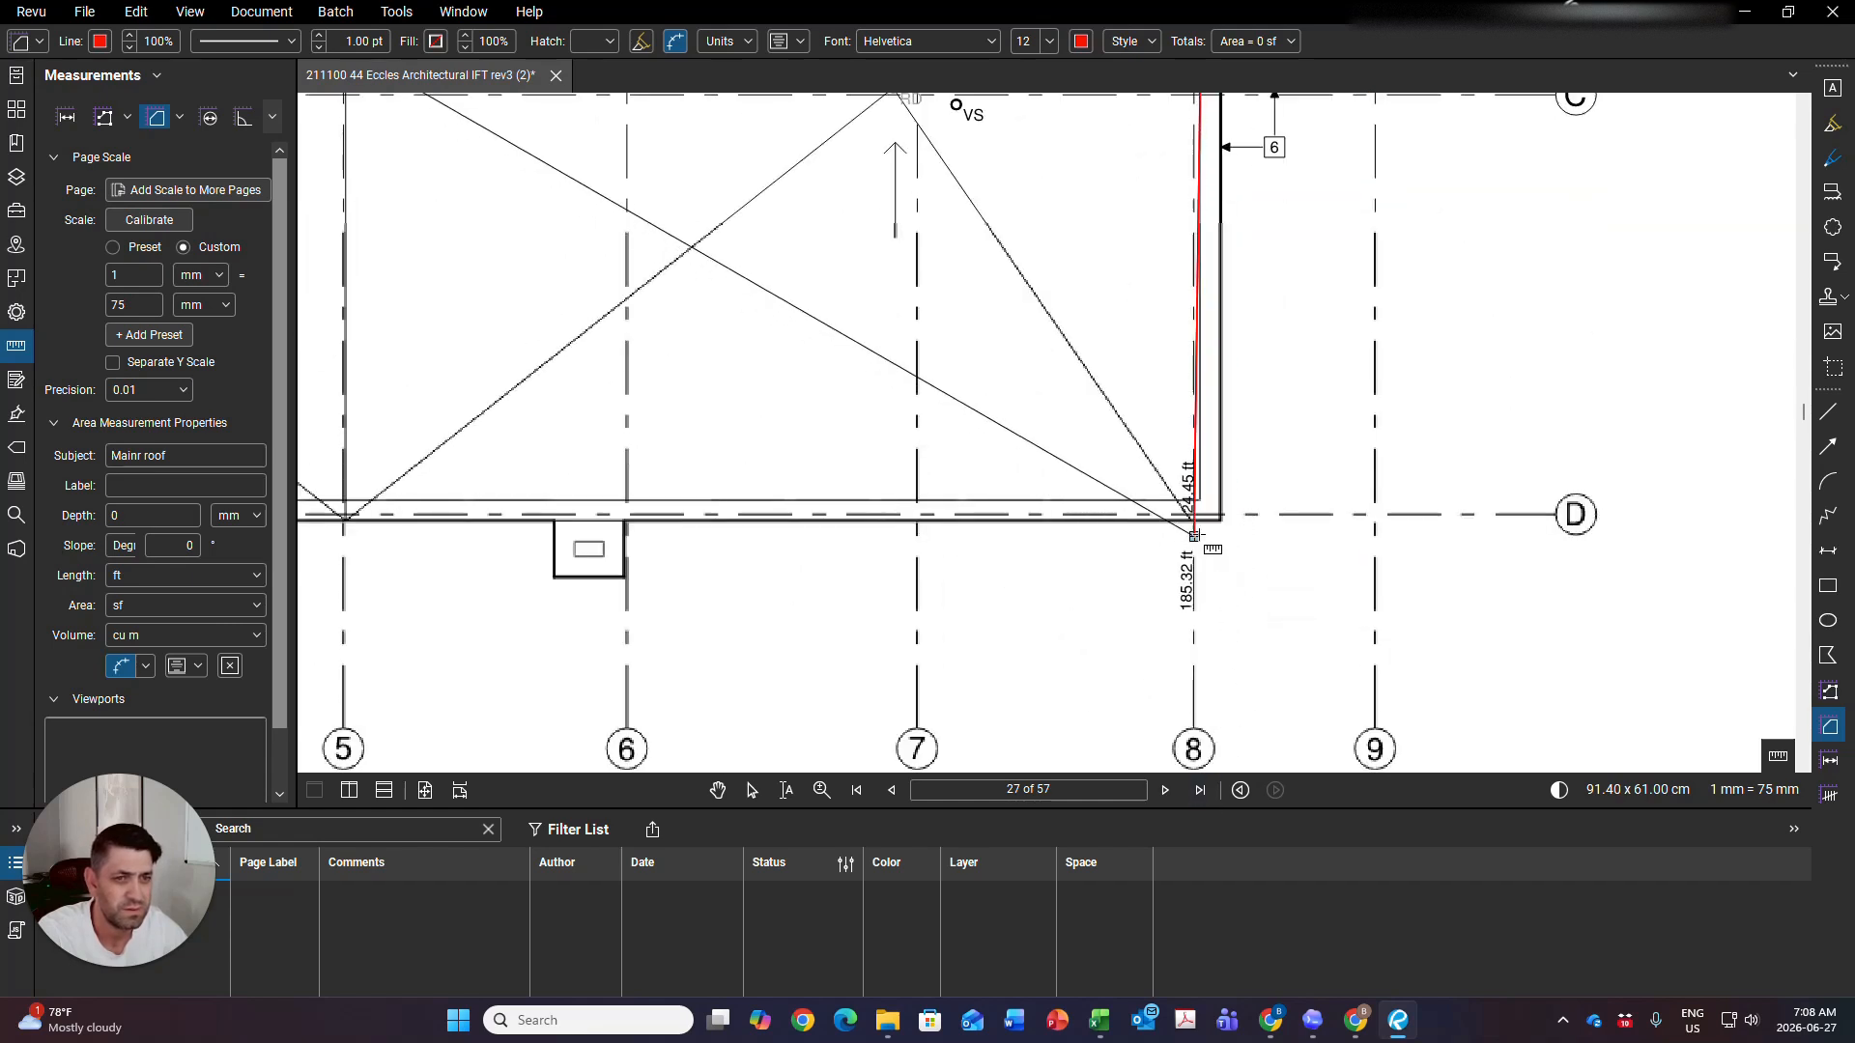
{"action": "left_click", "coordinate": [1199, 501]}
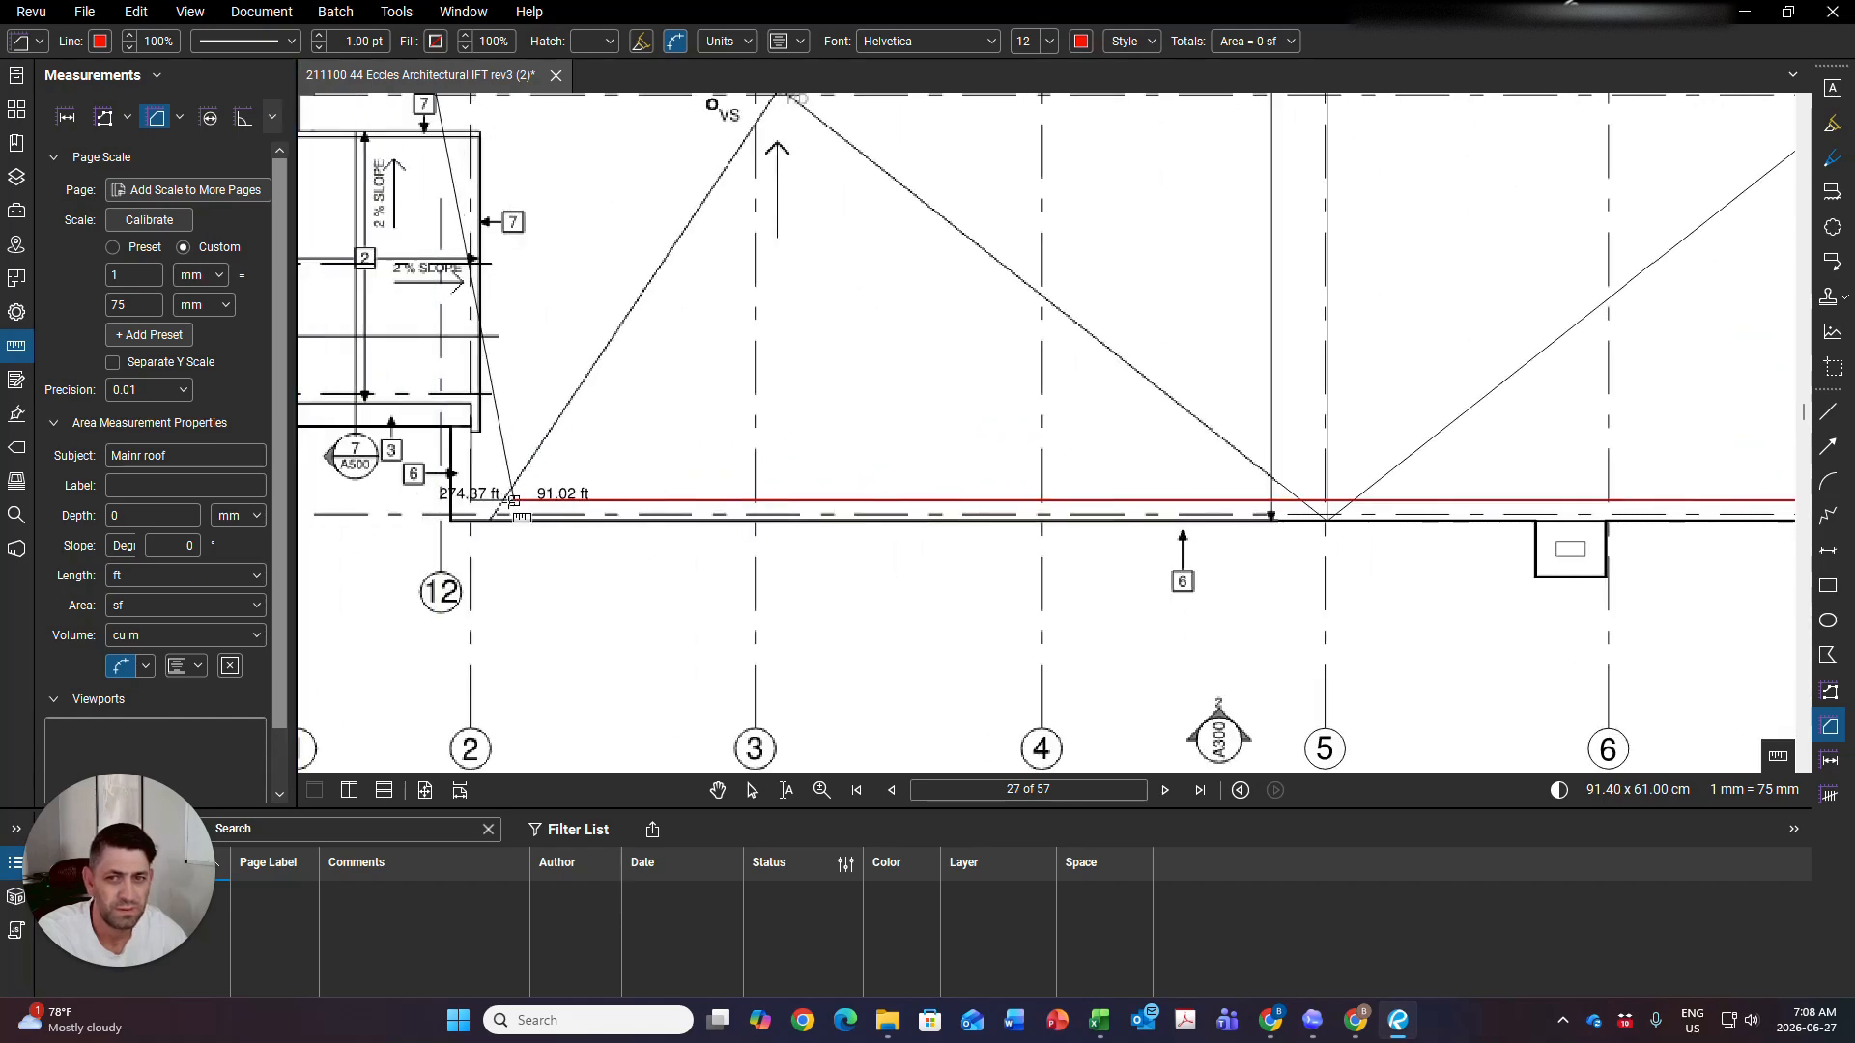
Run the outline along gridline D, exclude the elevator shaft roof, and close the area at the starting corner near gridlines 1 and A
{"action": "left_click", "coordinate": [471, 501]}
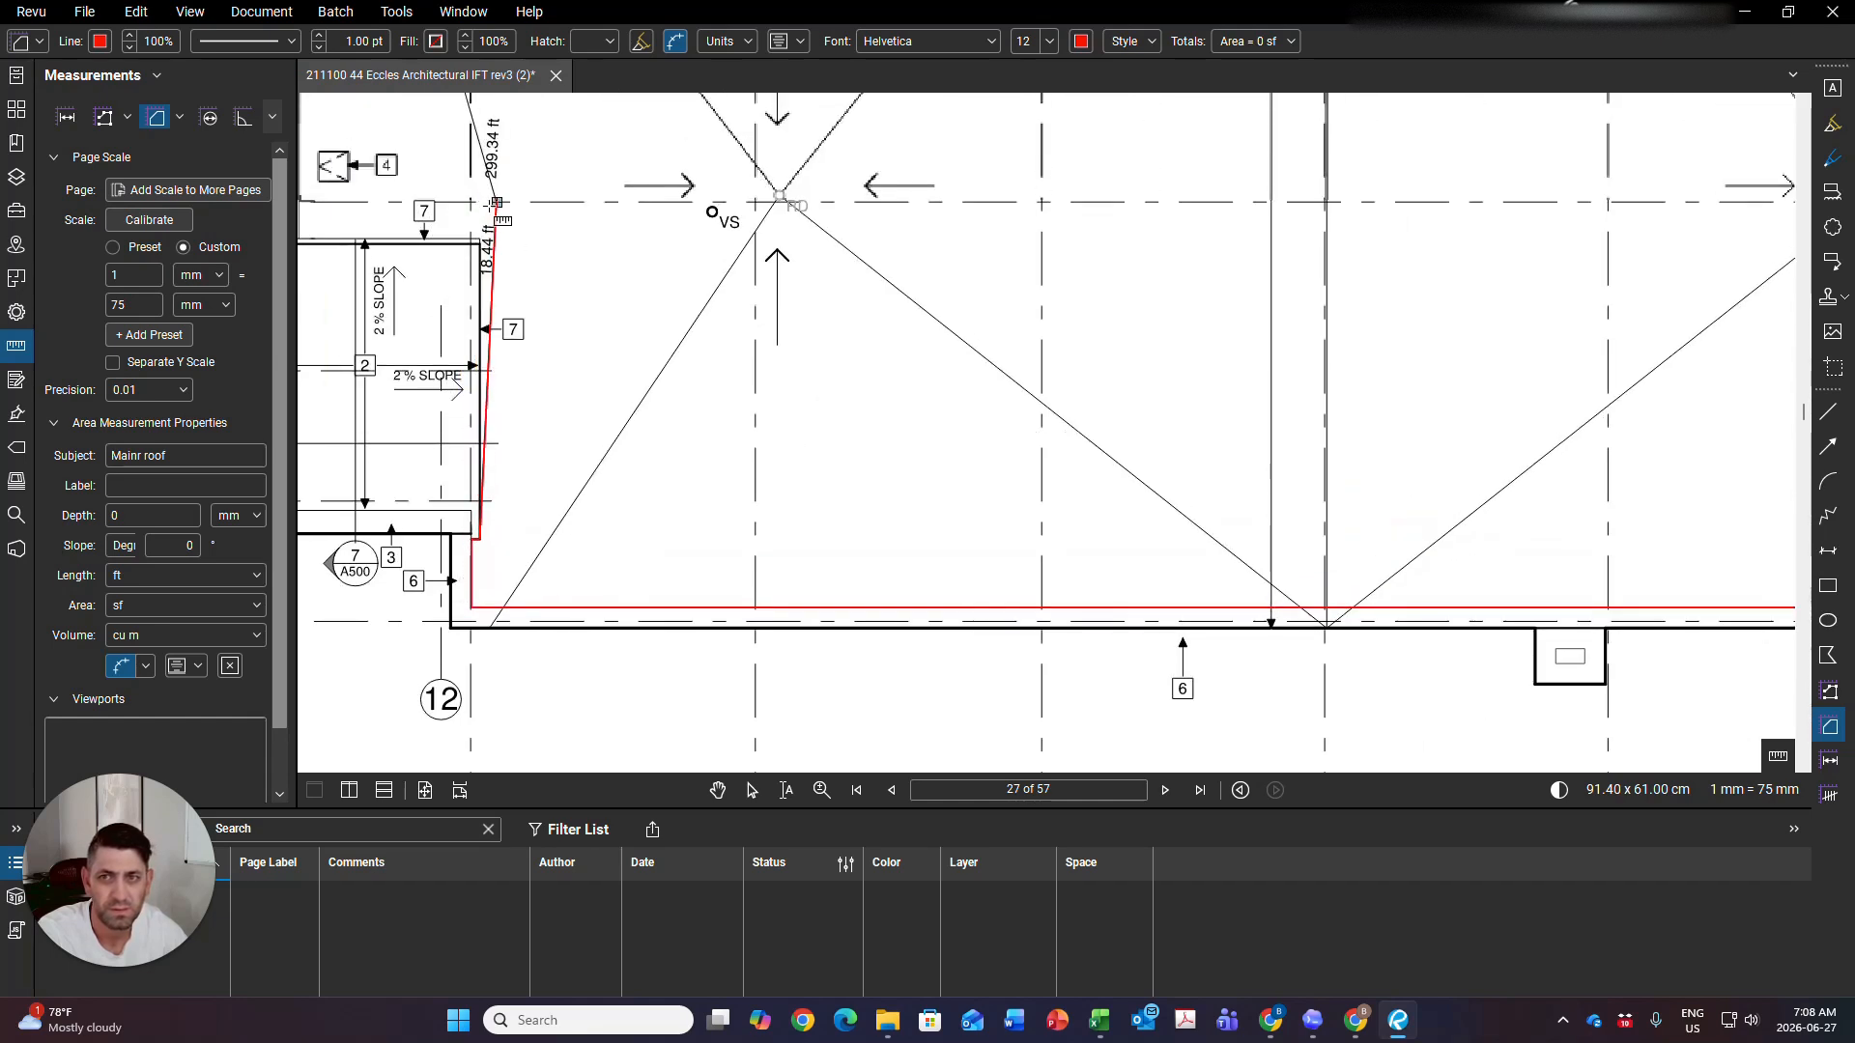
{"action": "left_click", "coordinate": [479, 239]}
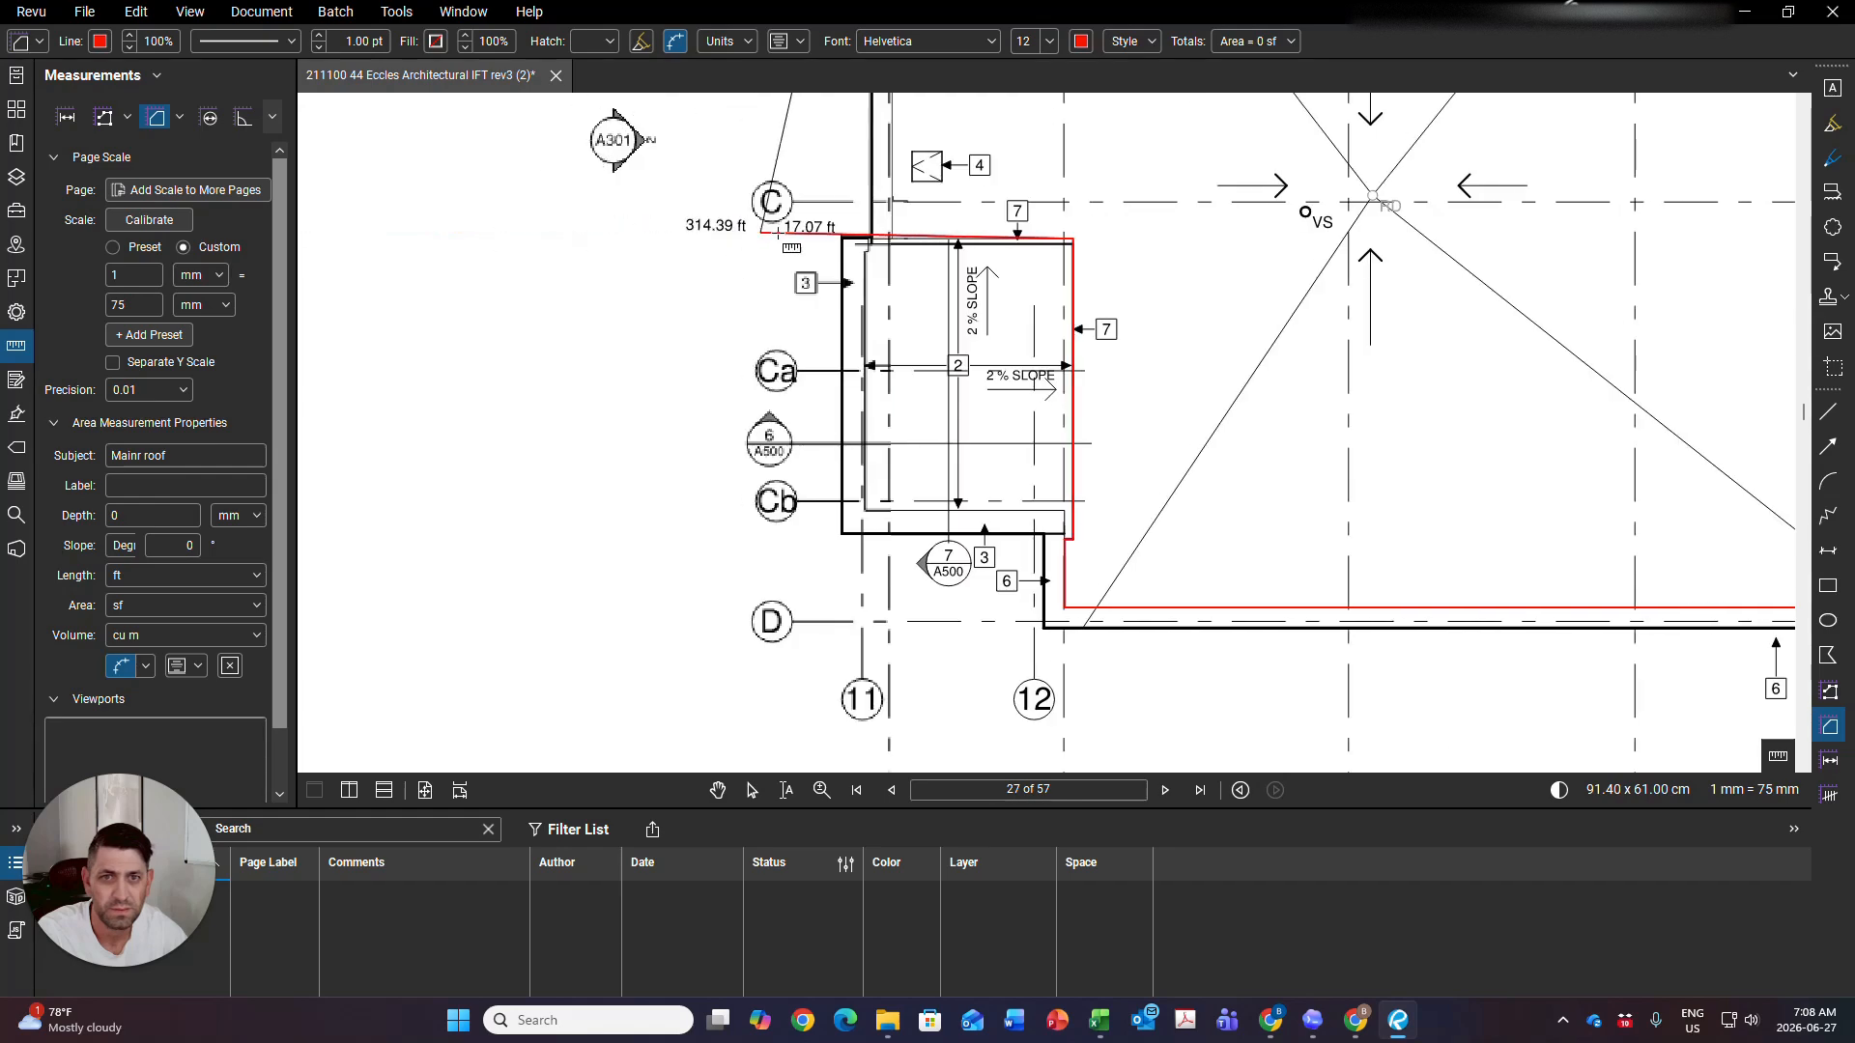
{"action": "left_click", "coordinate": [891, 245]}
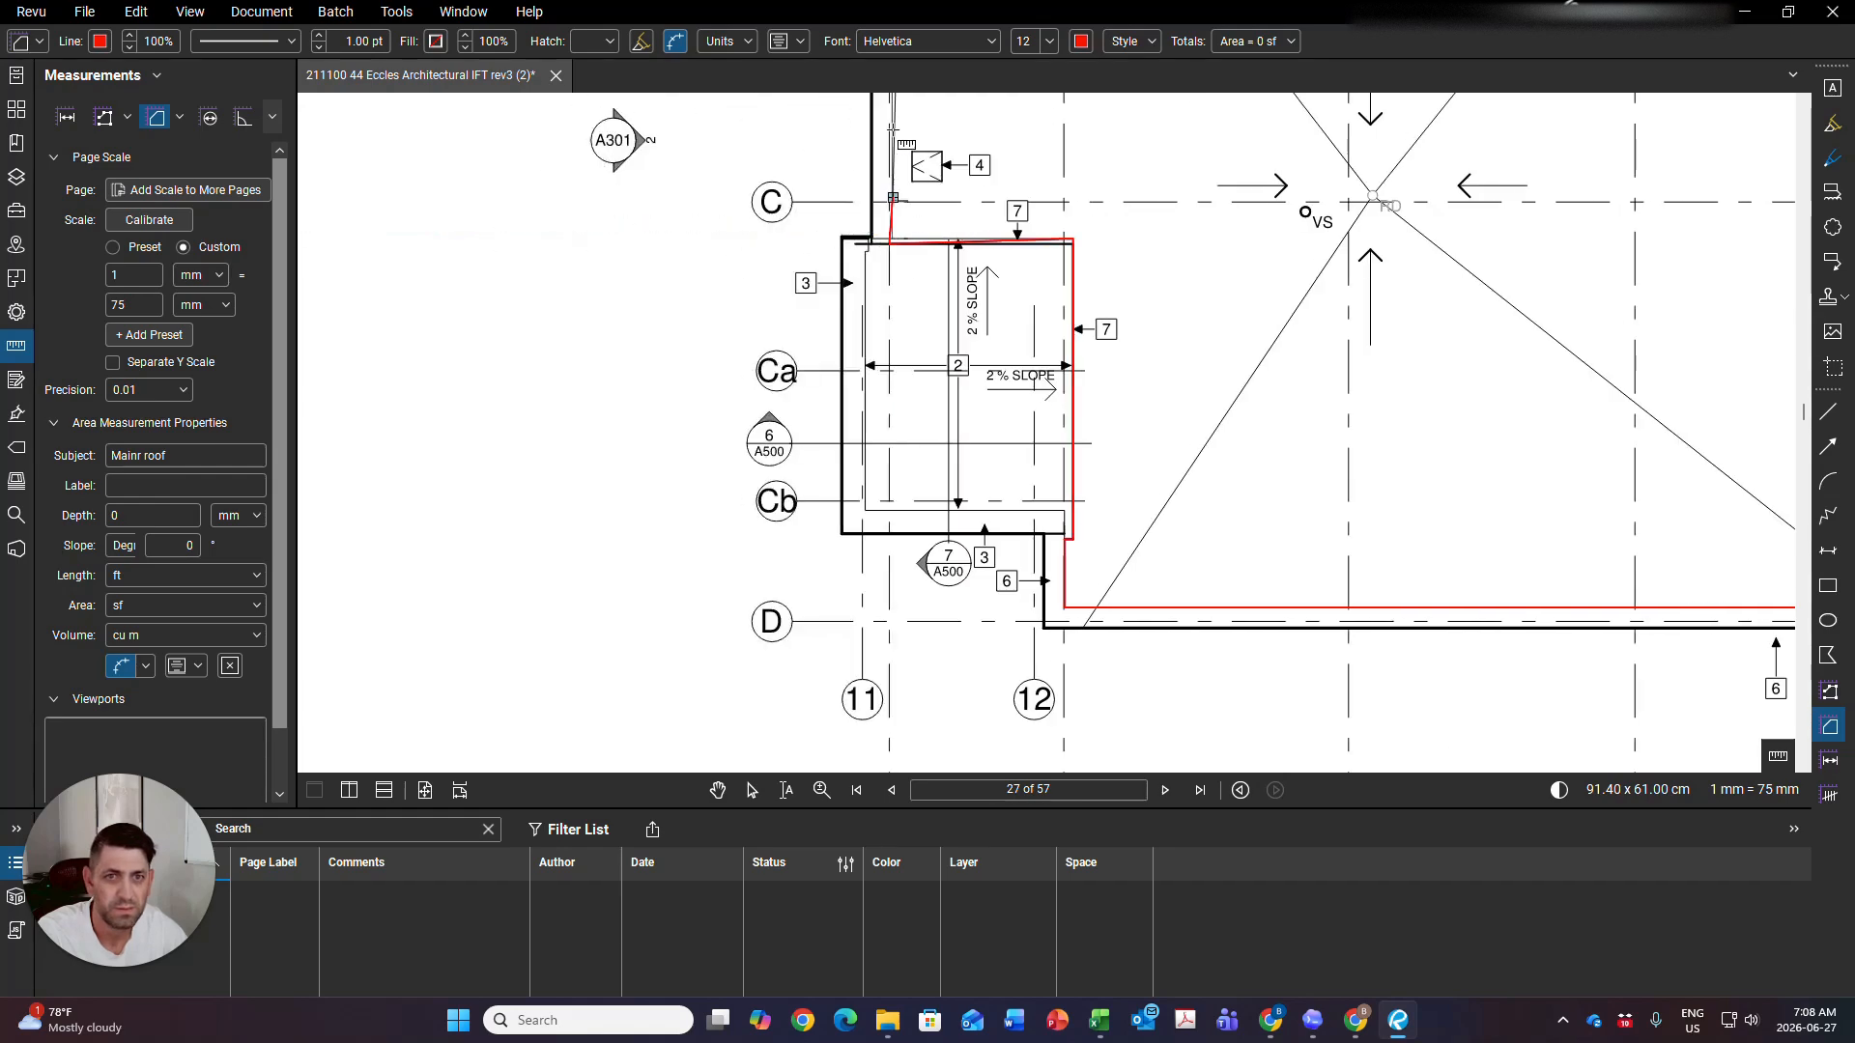
{"action": "left_click", "coordinate": [890, 212]}
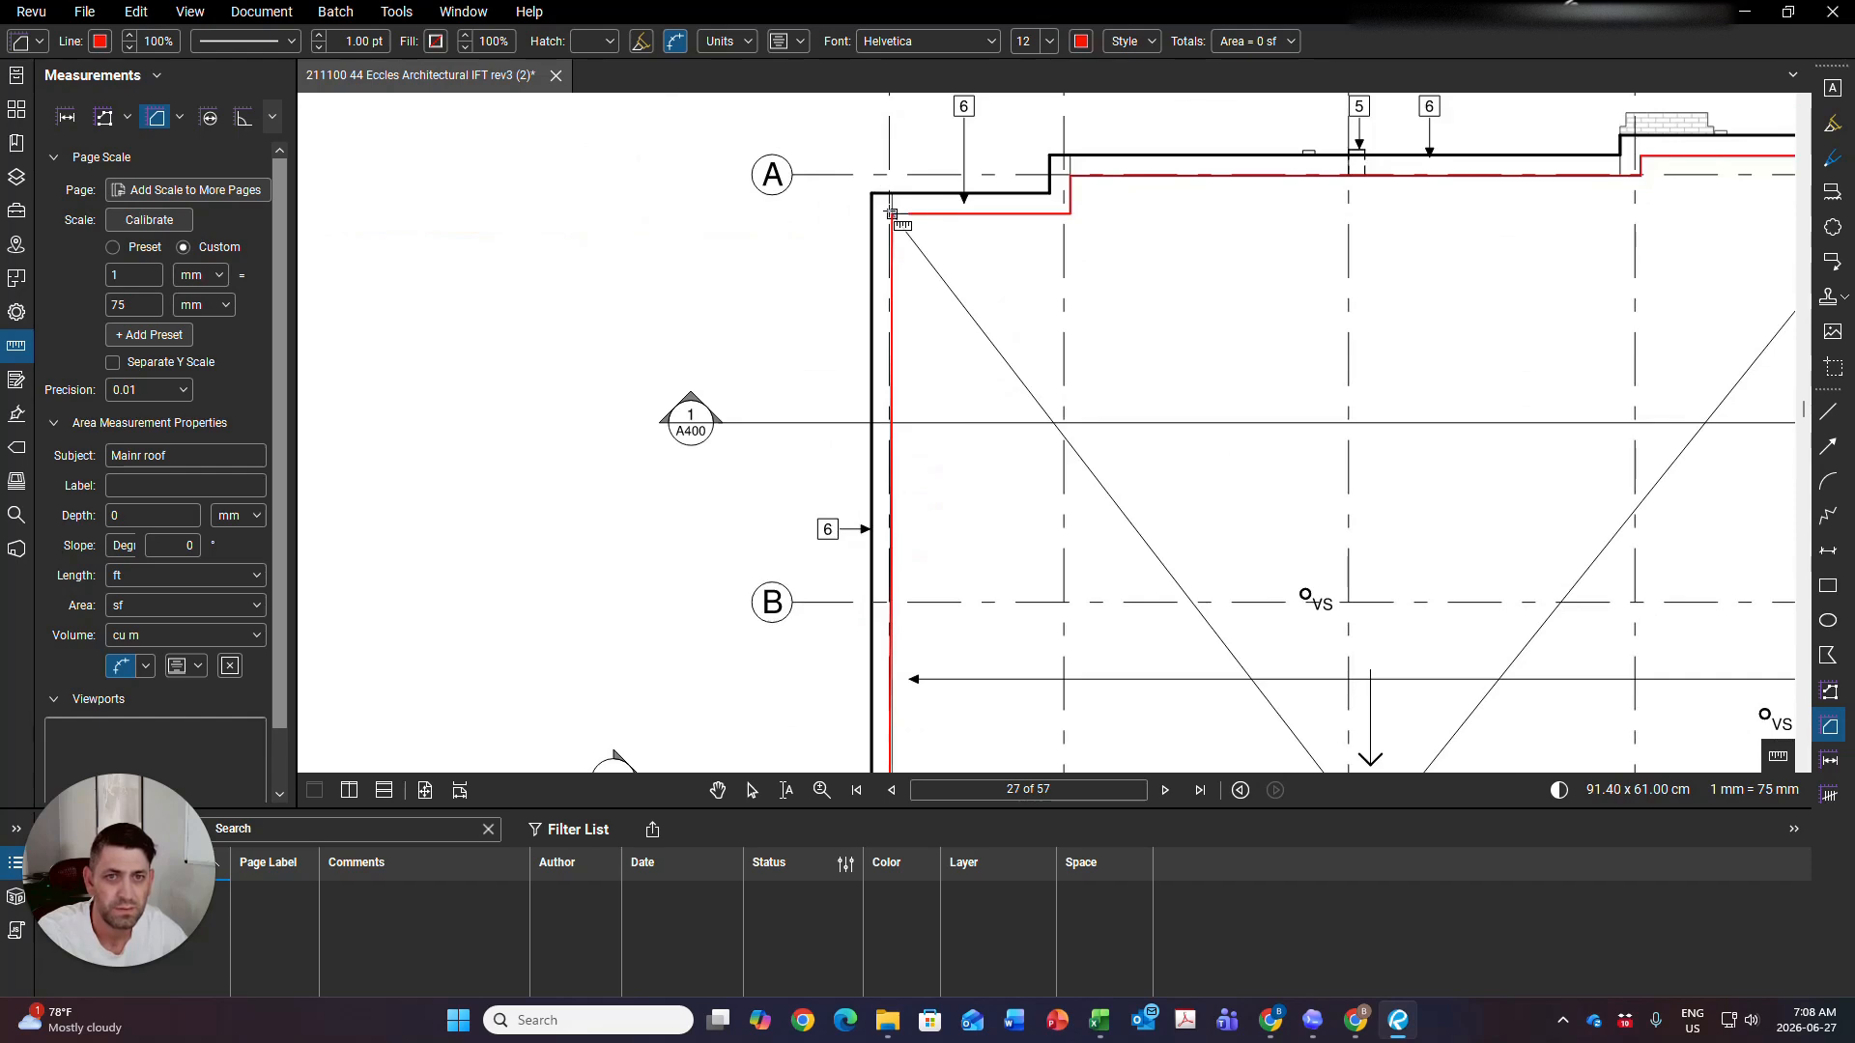
{"action": "scroll", "coordinate": [1531, 512], "scroll_direction": "down", "scroll_amount": 3}
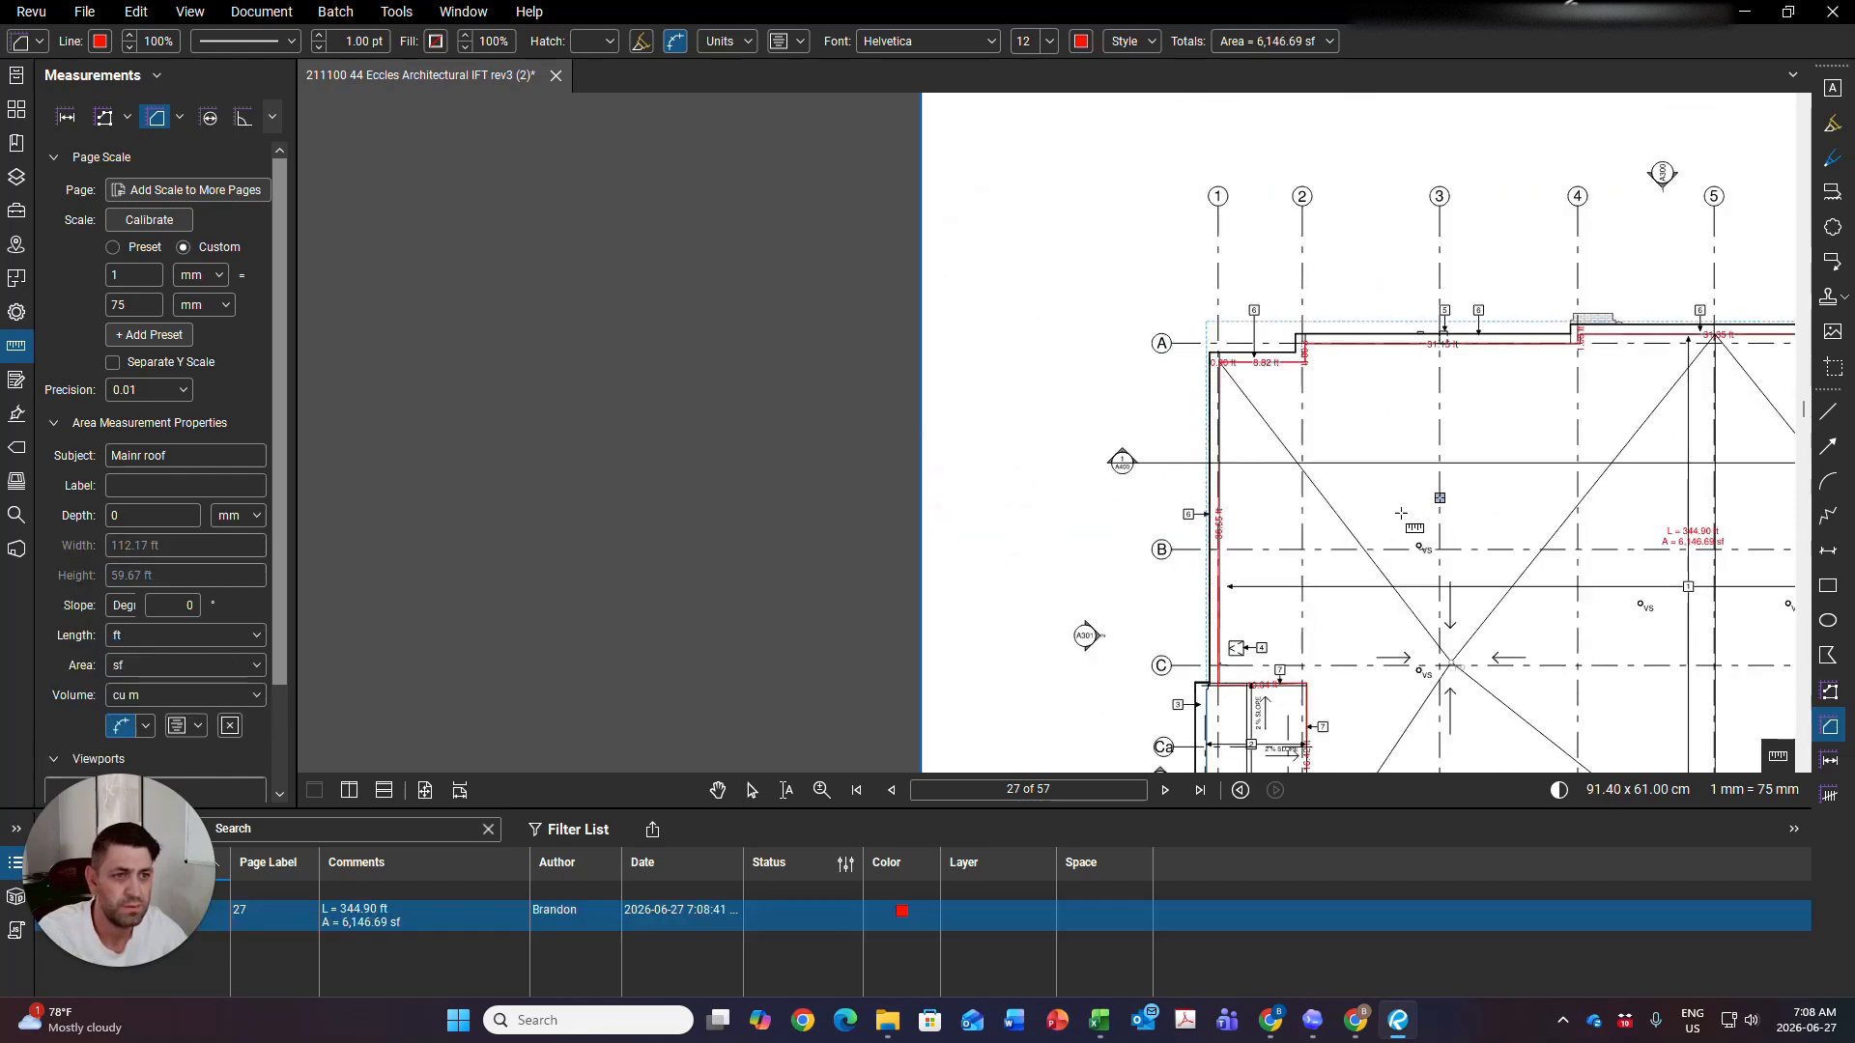
Fill the main roof area measurement with green at 30% opacity
{"action": "left_click", "coordinate": [435, 41]}
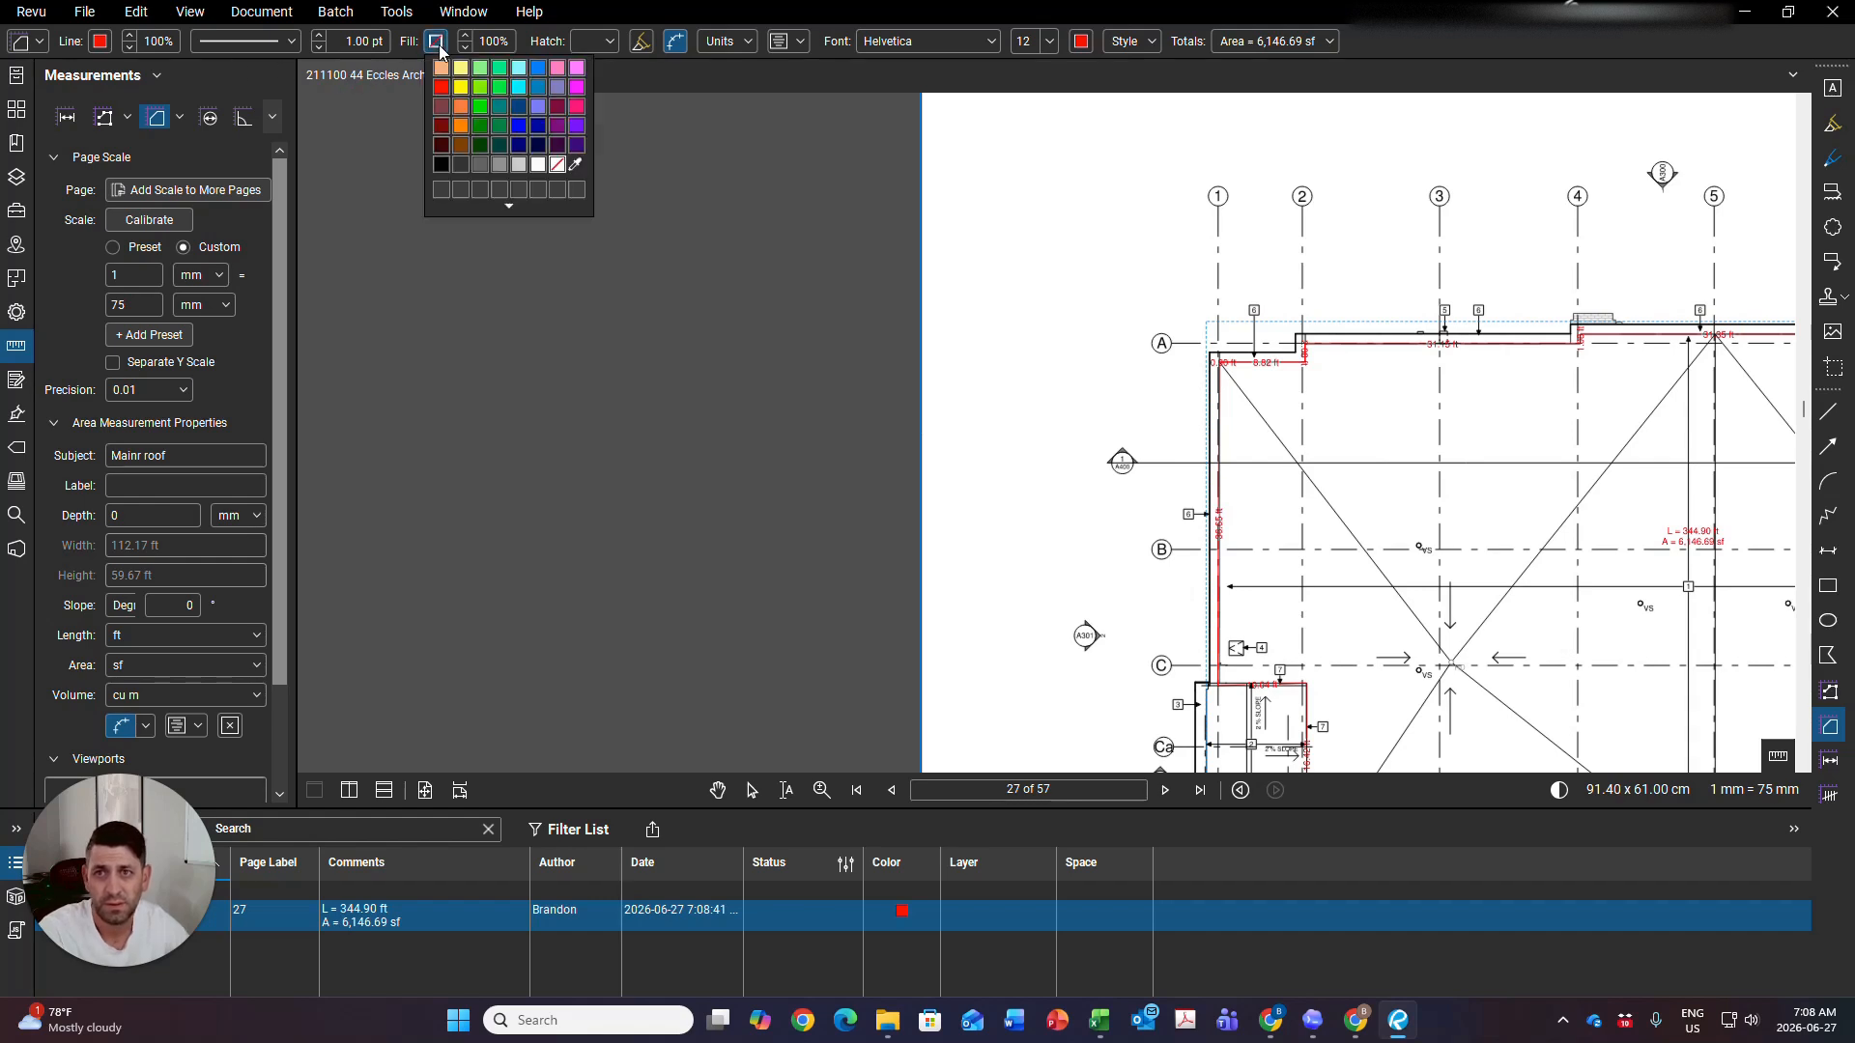
{"action": "left_click", "coordinate": [498, 88]}
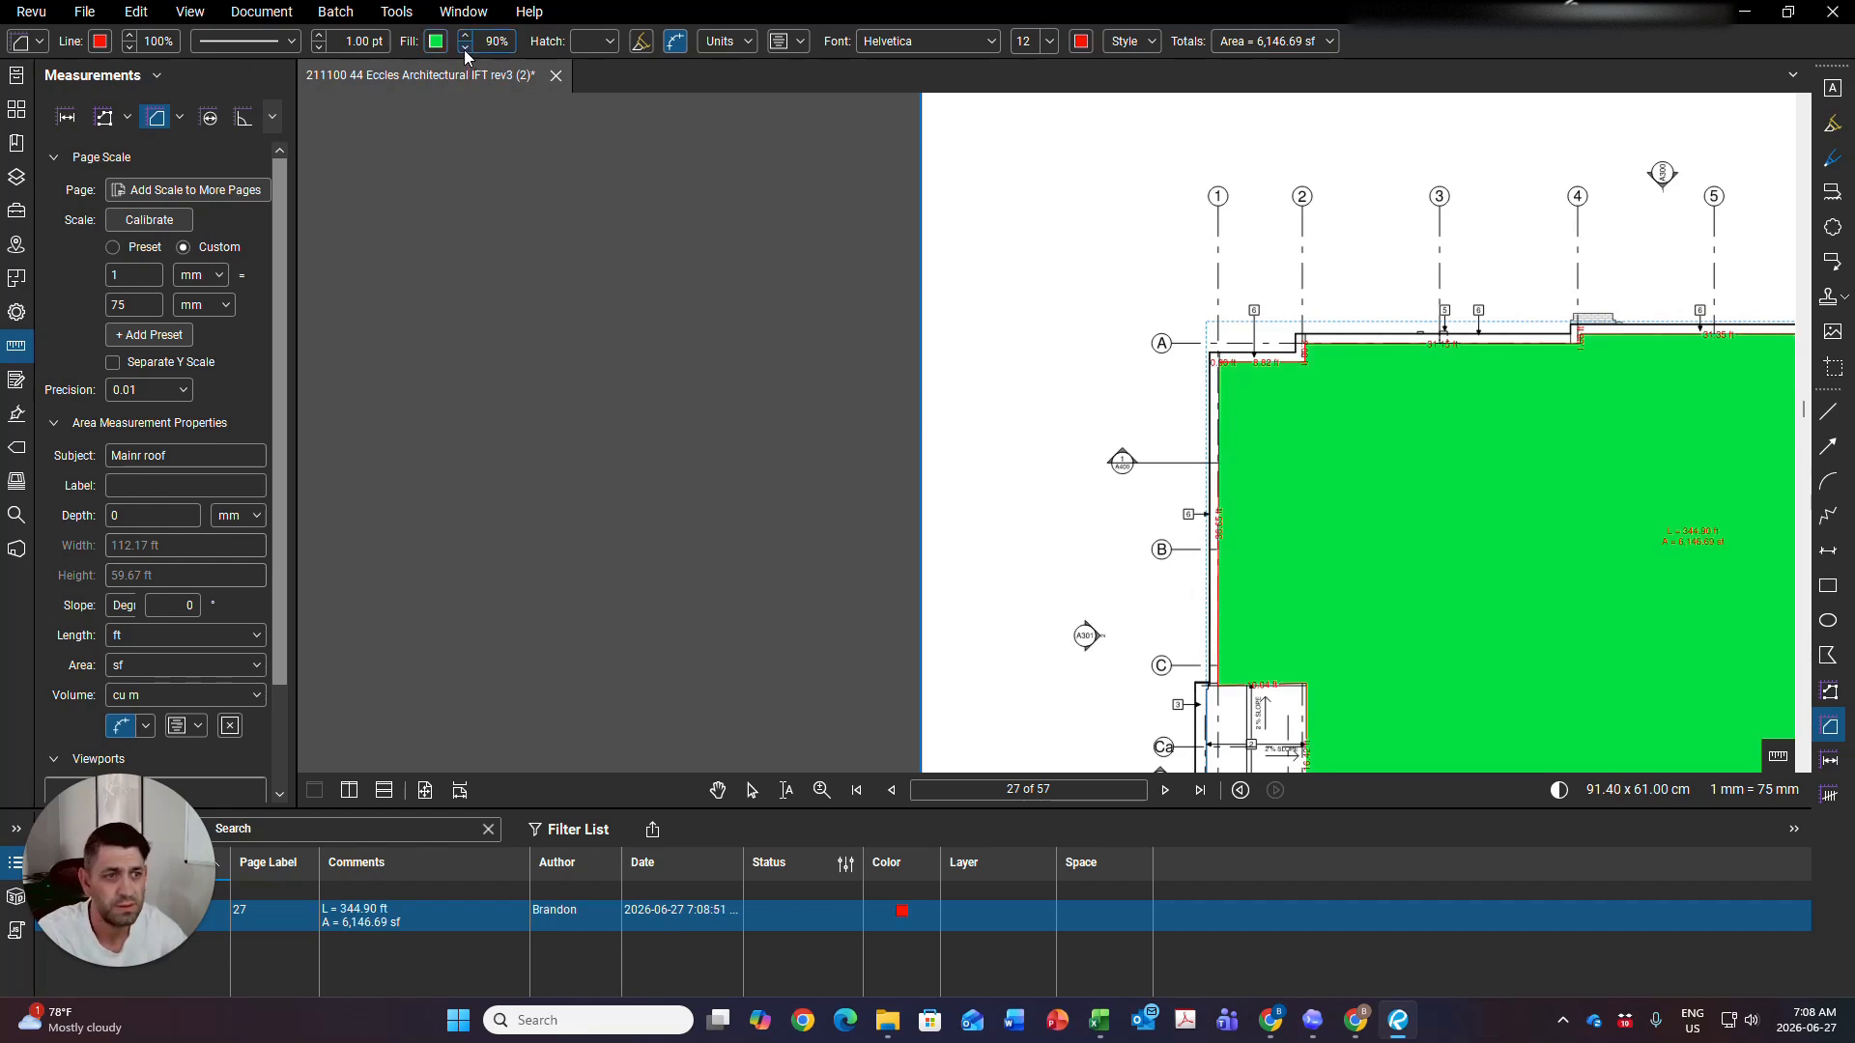
{"action": "left_click", "coordinate": [464, 47]}
{"action": "left_click", "coordinate": [464, 47]}
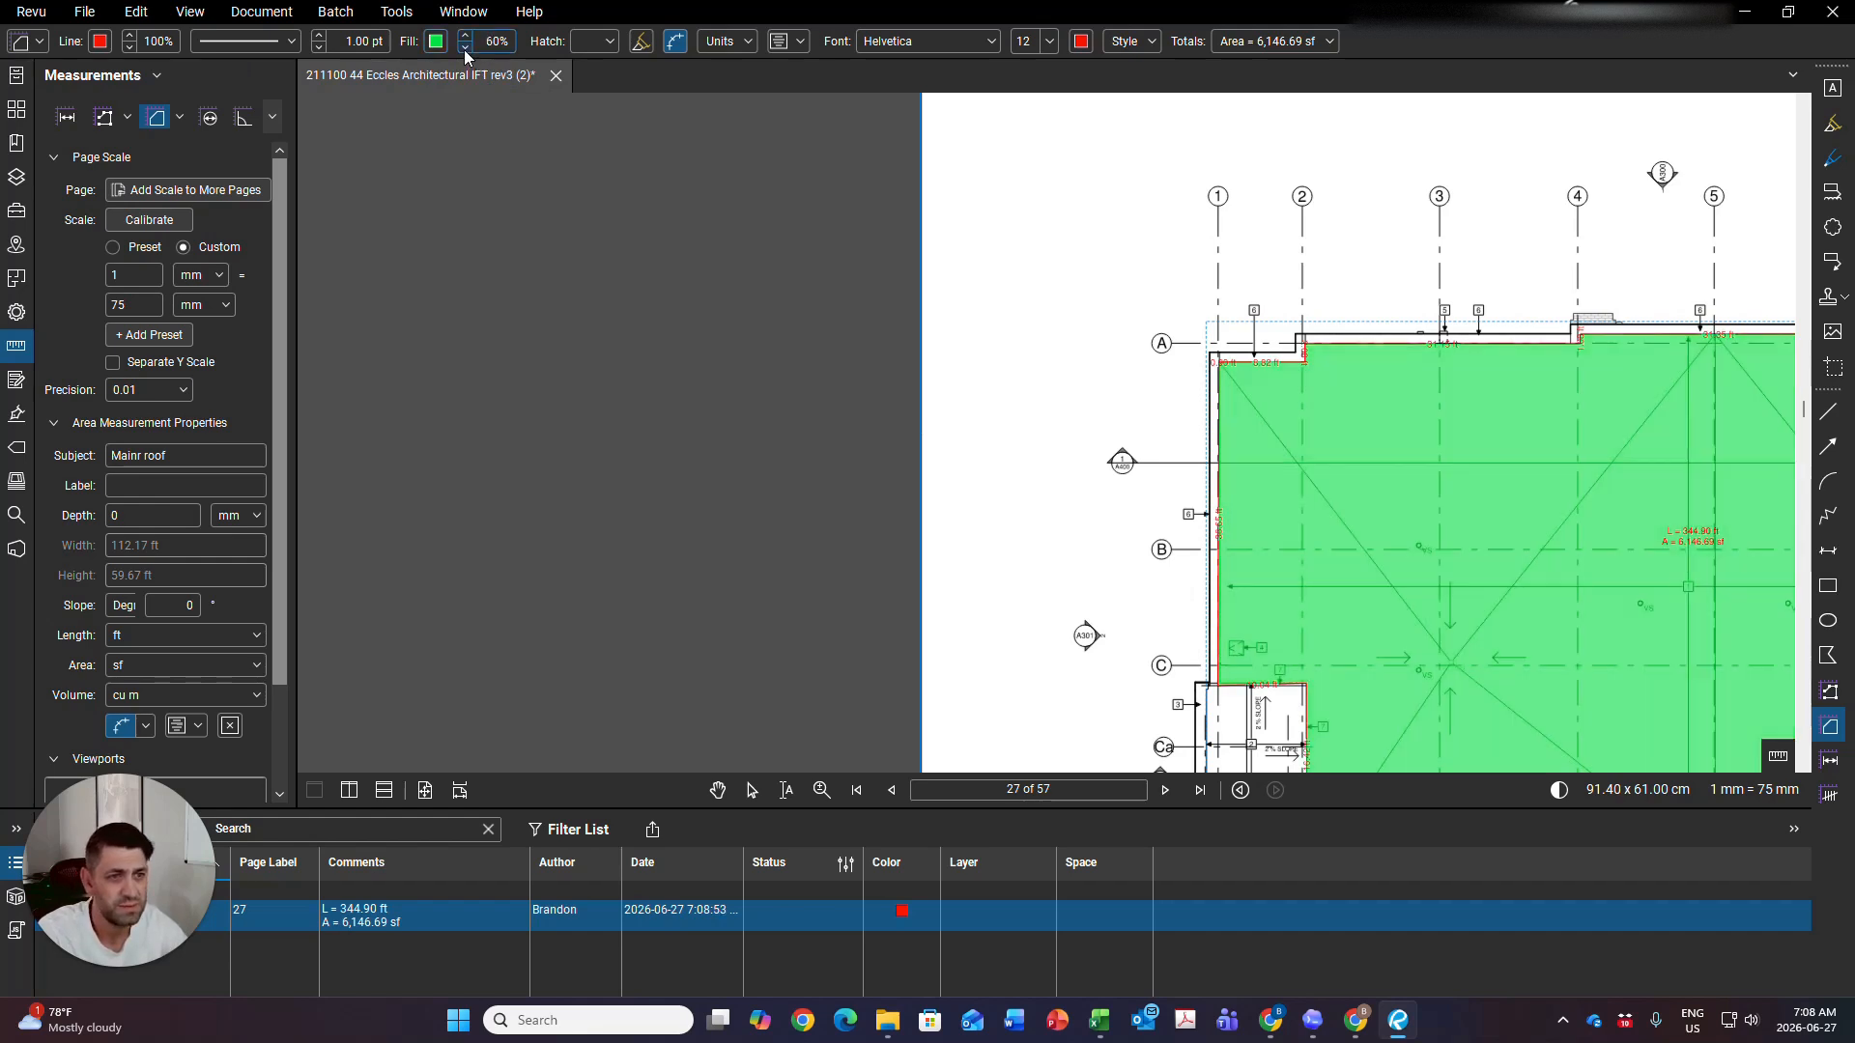
{"action": "left_click", "coordinate": [465, 48]}
{"action": "left_click", "coordinate": [464, 47]}
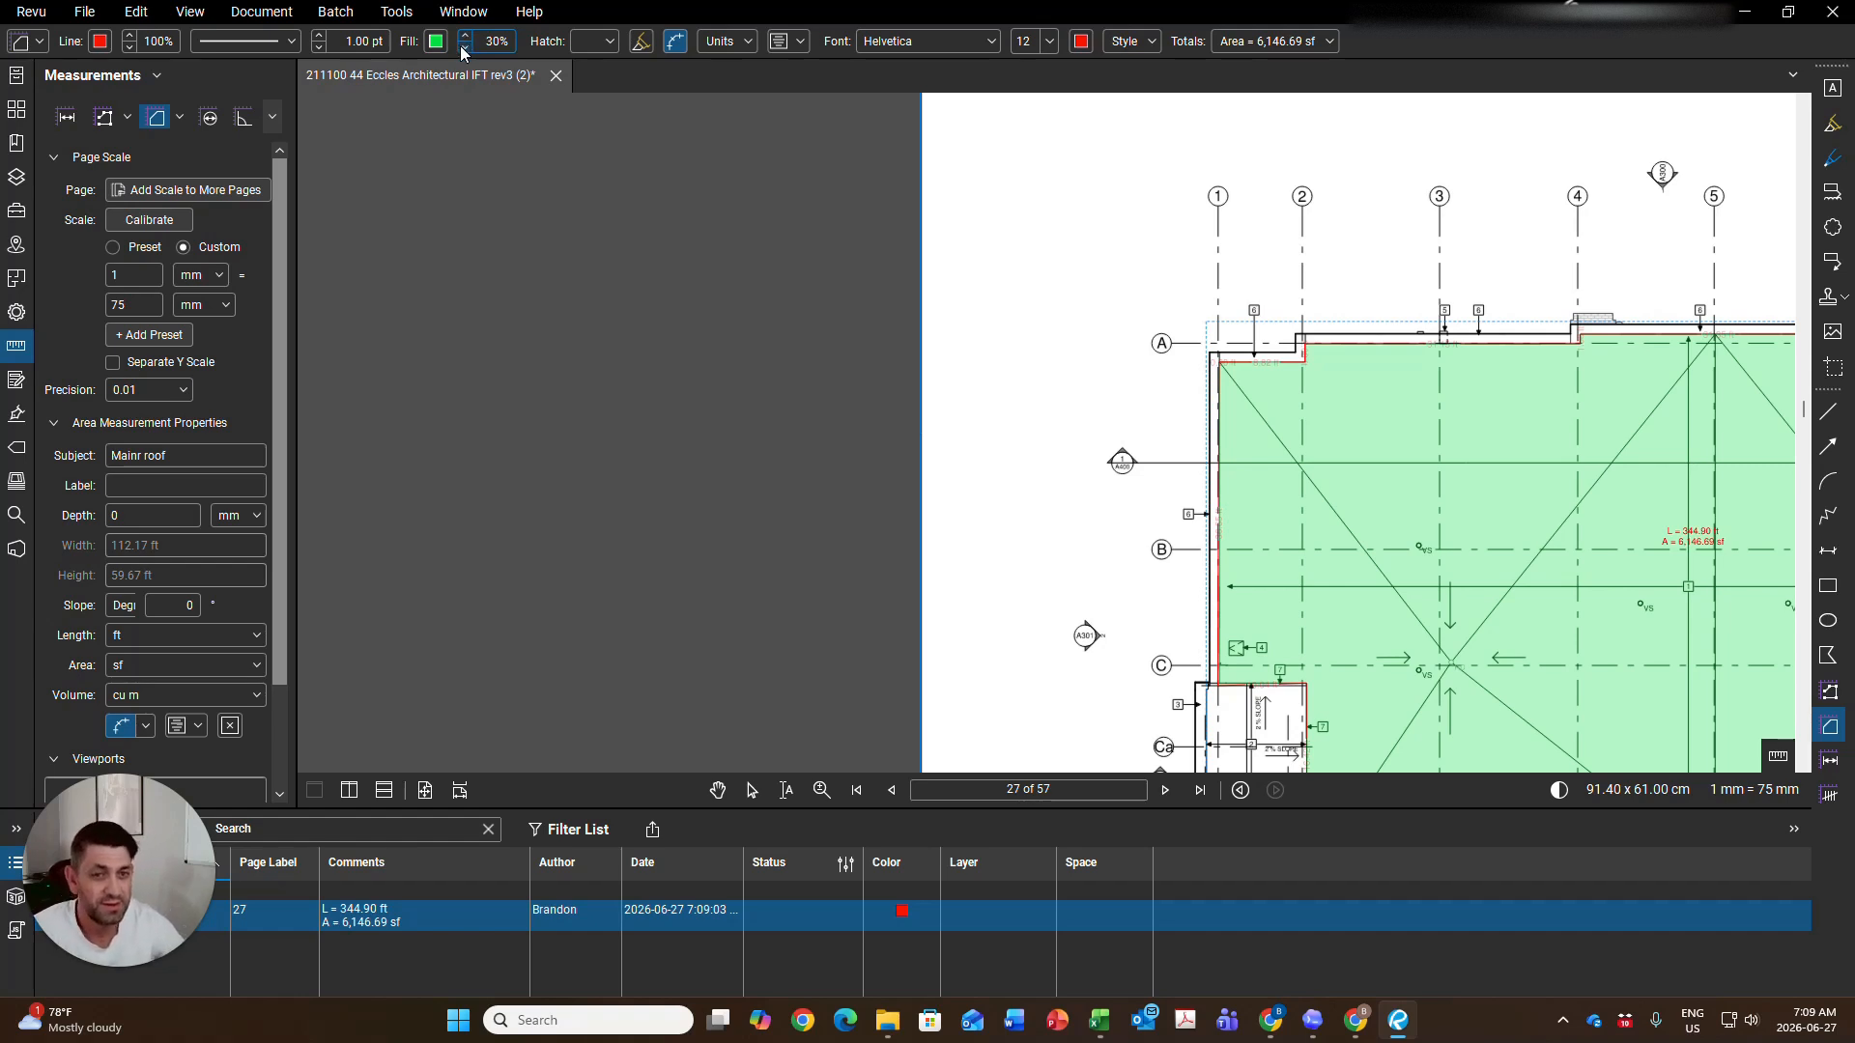
Show the whole roof plan and select the green main roof area to check its coverage
{"action": "left_click", "coordinate": [717, 790]}
{"action": "left_click_drag", "start_coordinate": [1024, 669], "coordinate": [620, 446]}
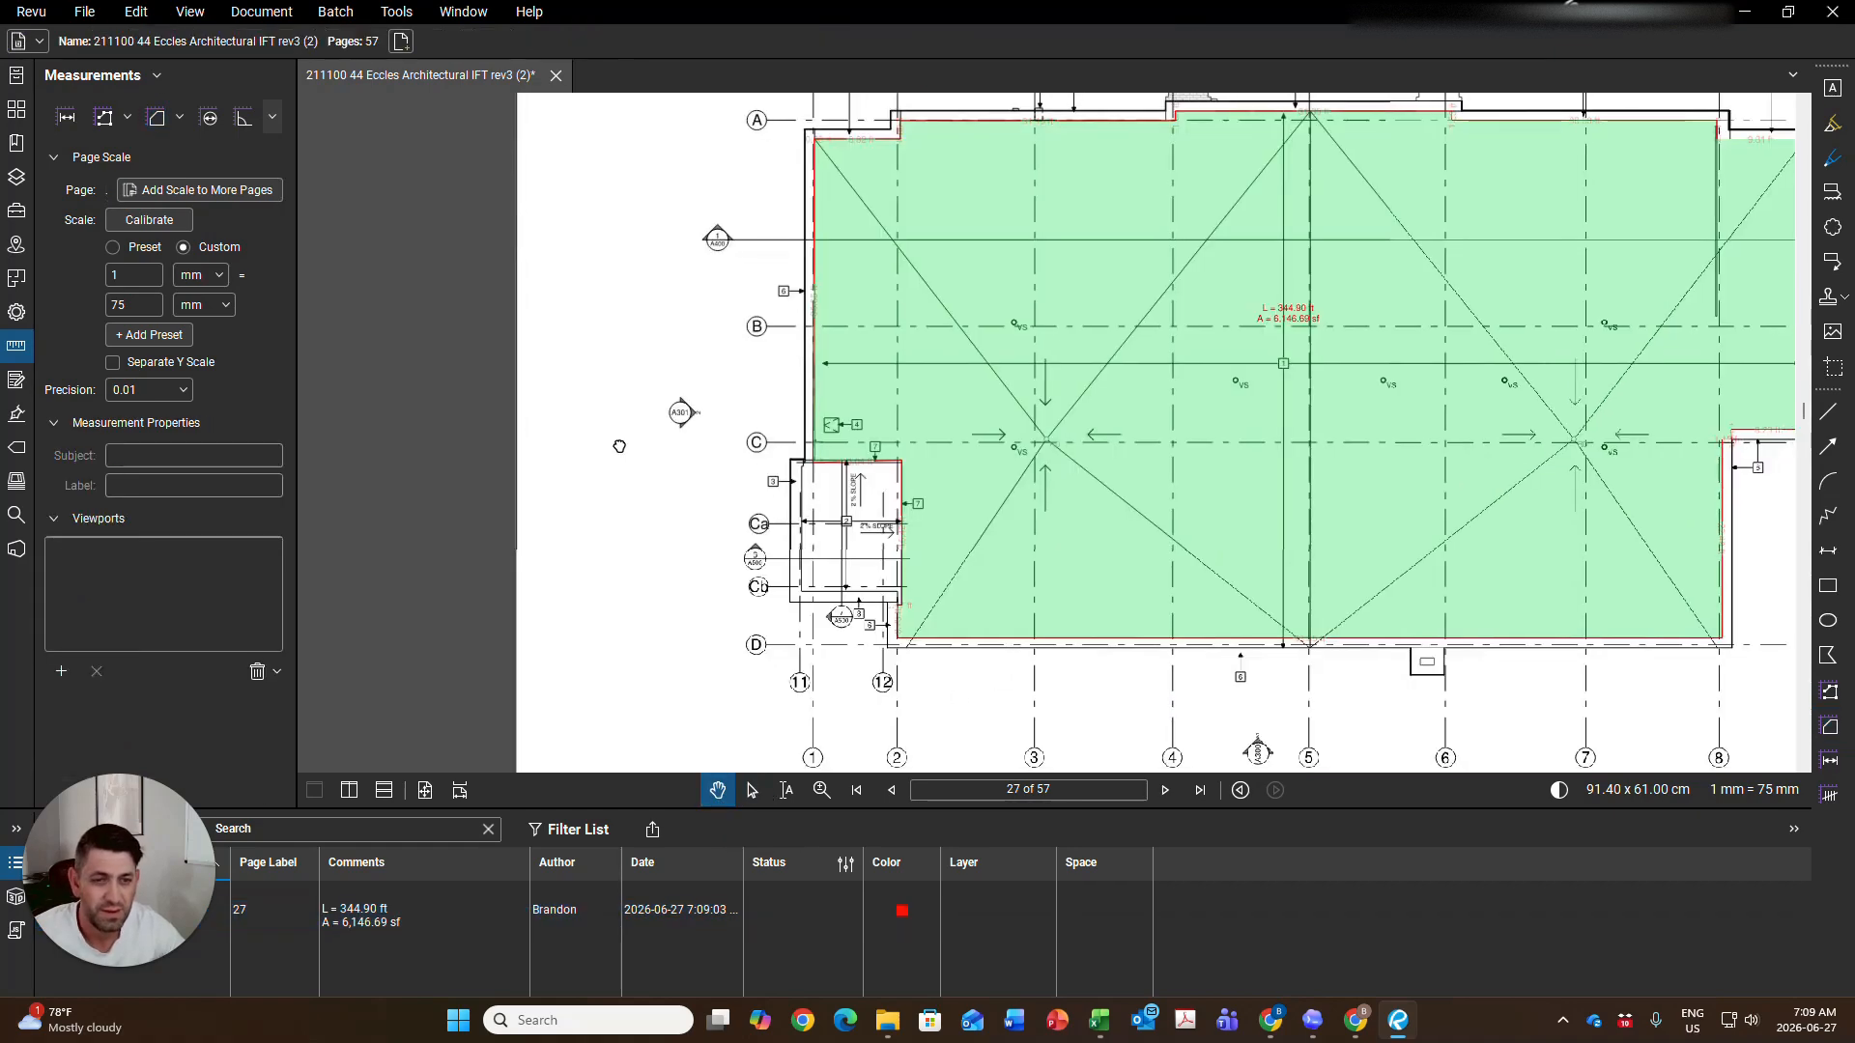
{"action": "scroll", "coordinate": [753, 449], "scroll_direction": "down", "scroll_amount": 2}
{"action": "left_click", "coordinate": [1030, 483]}
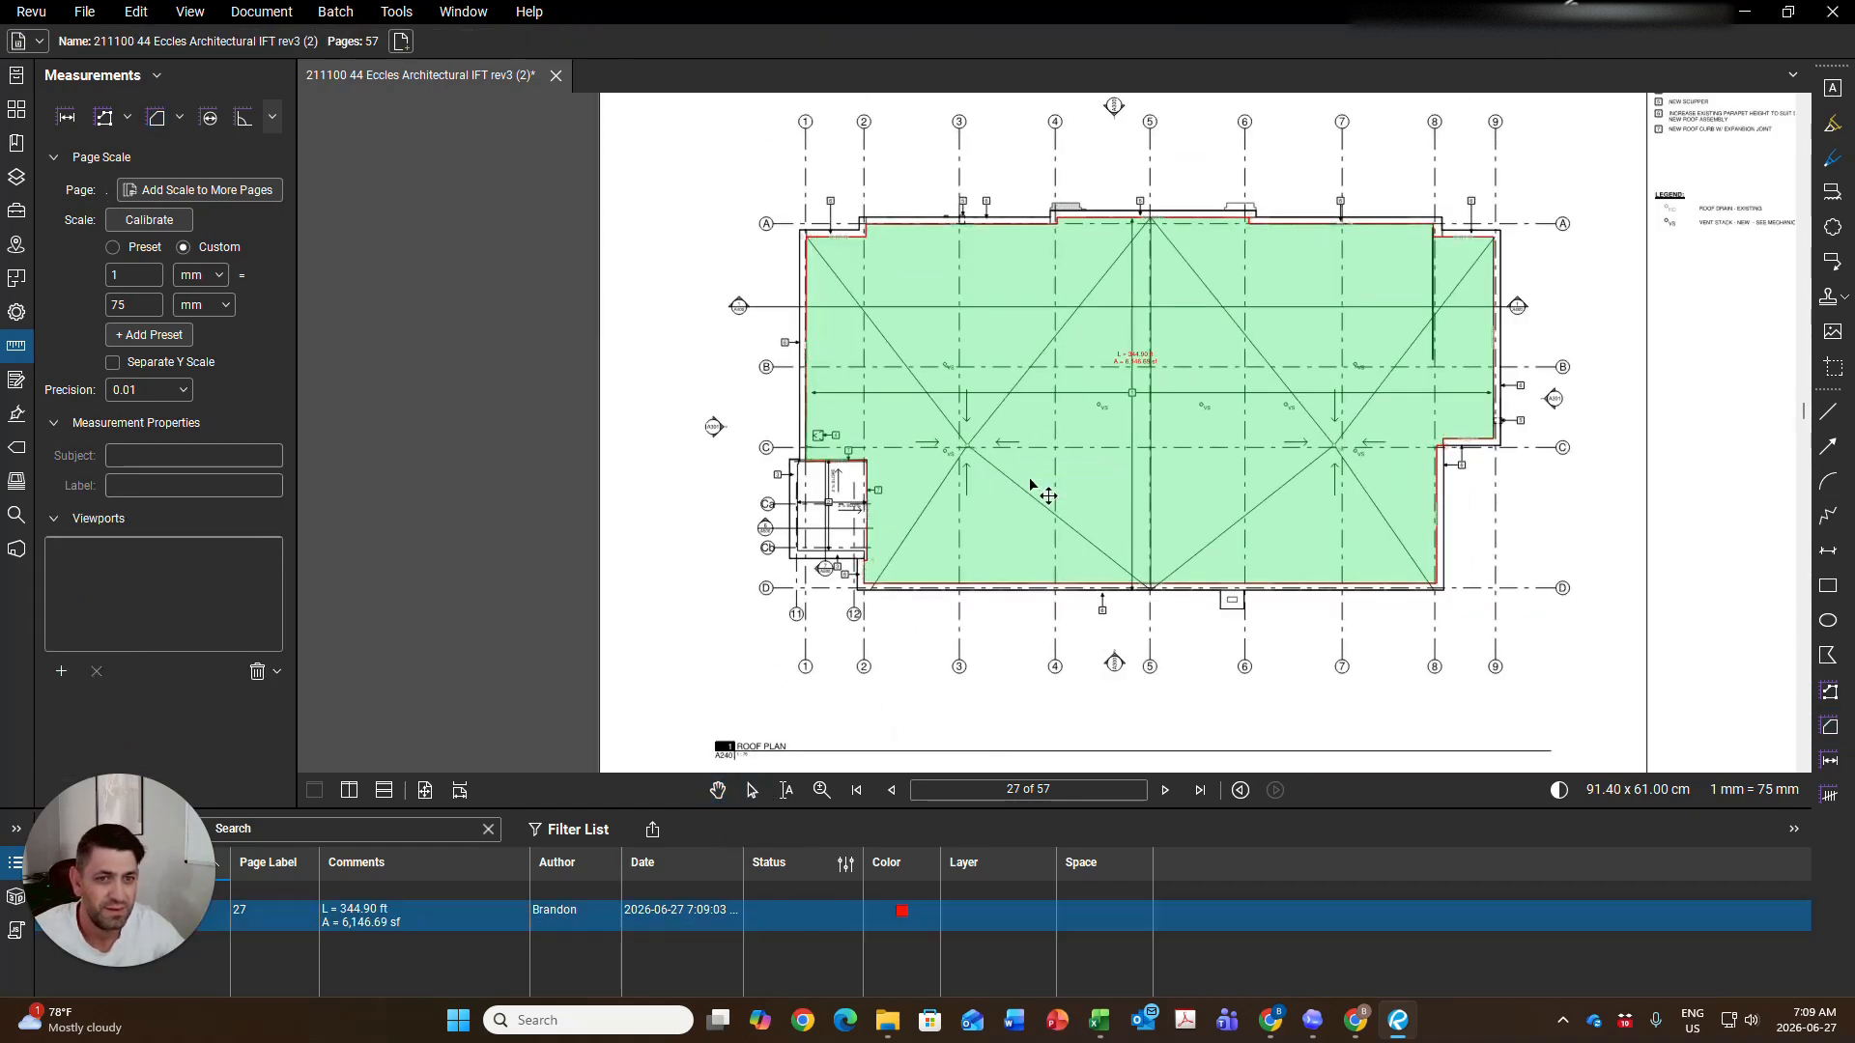
Deselect the main roof area and enlarge the Markups List to review its recorded length and area
{"action": "left_click", "coordinate": [1064, 644]}
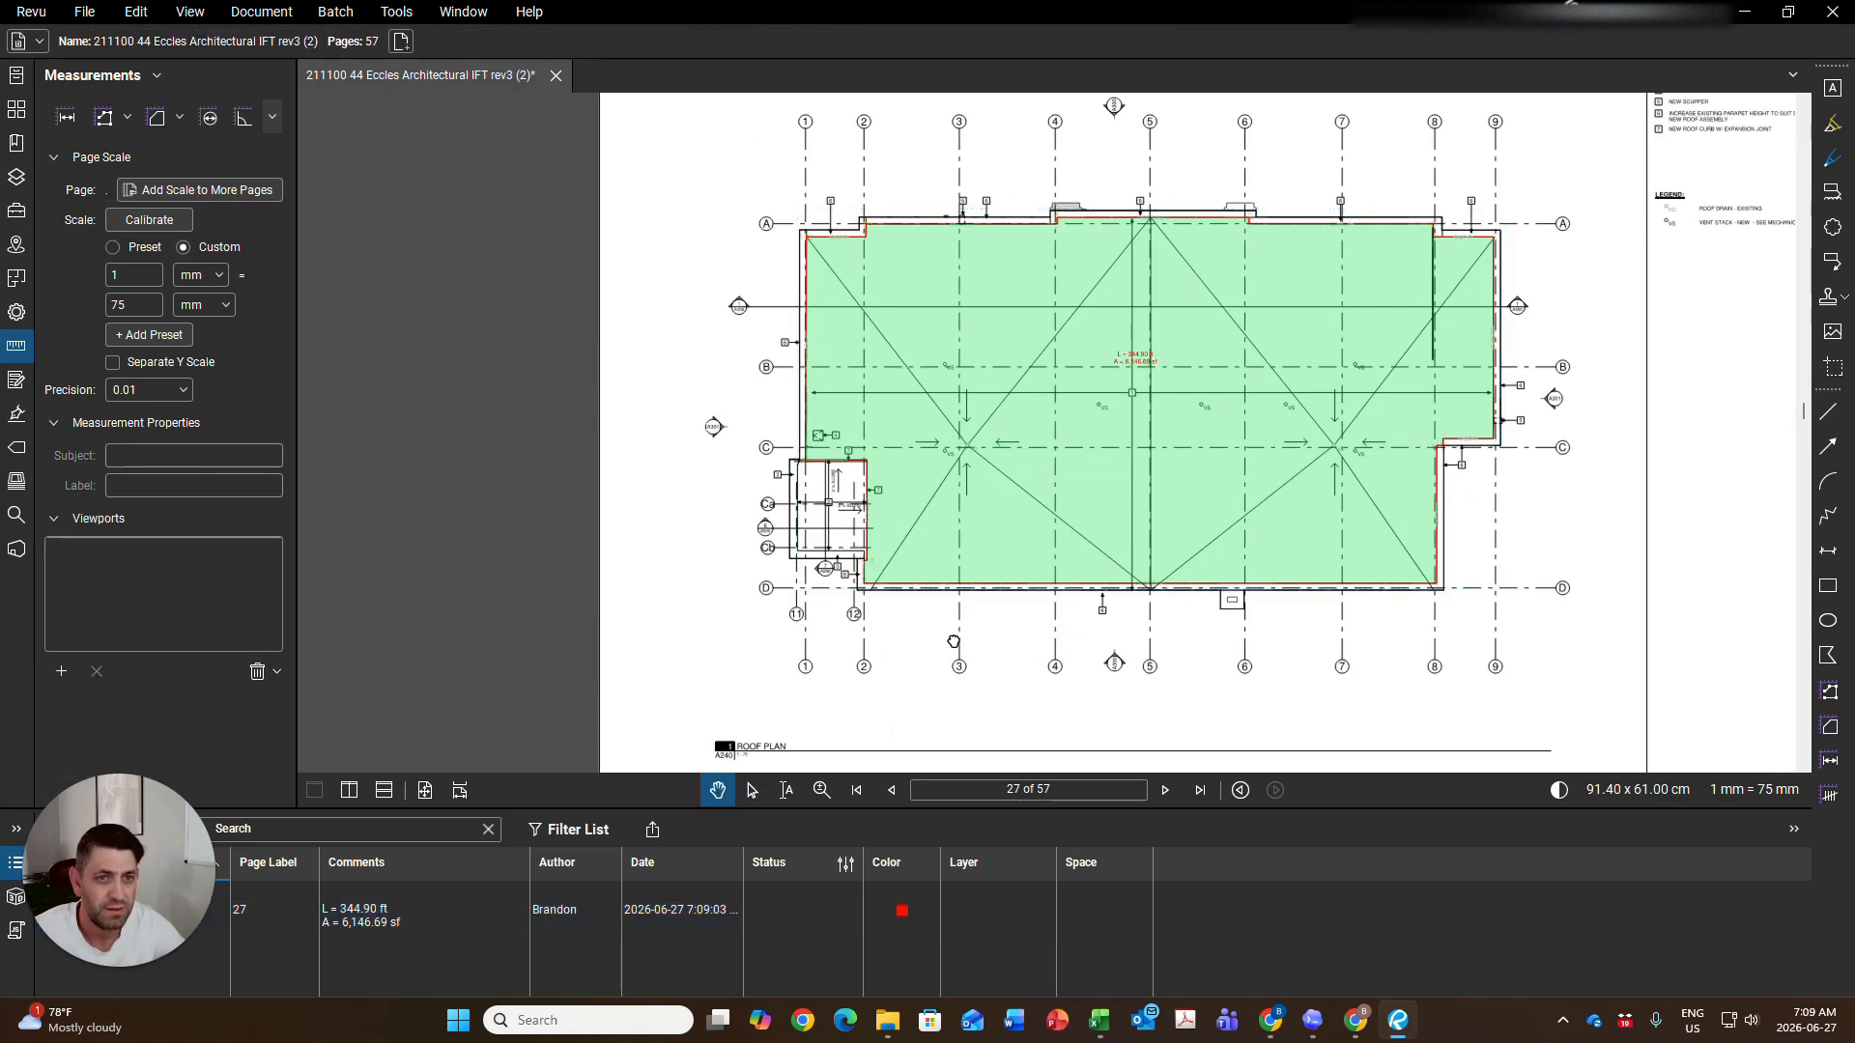
{"action": "left_click_drag", "start_coordinate": [1039, 641], "coordinate": [956, 639]}
{"action": "left_click_drag", "start_coordinate": [488, 812], "coordinate": [530, 619]}
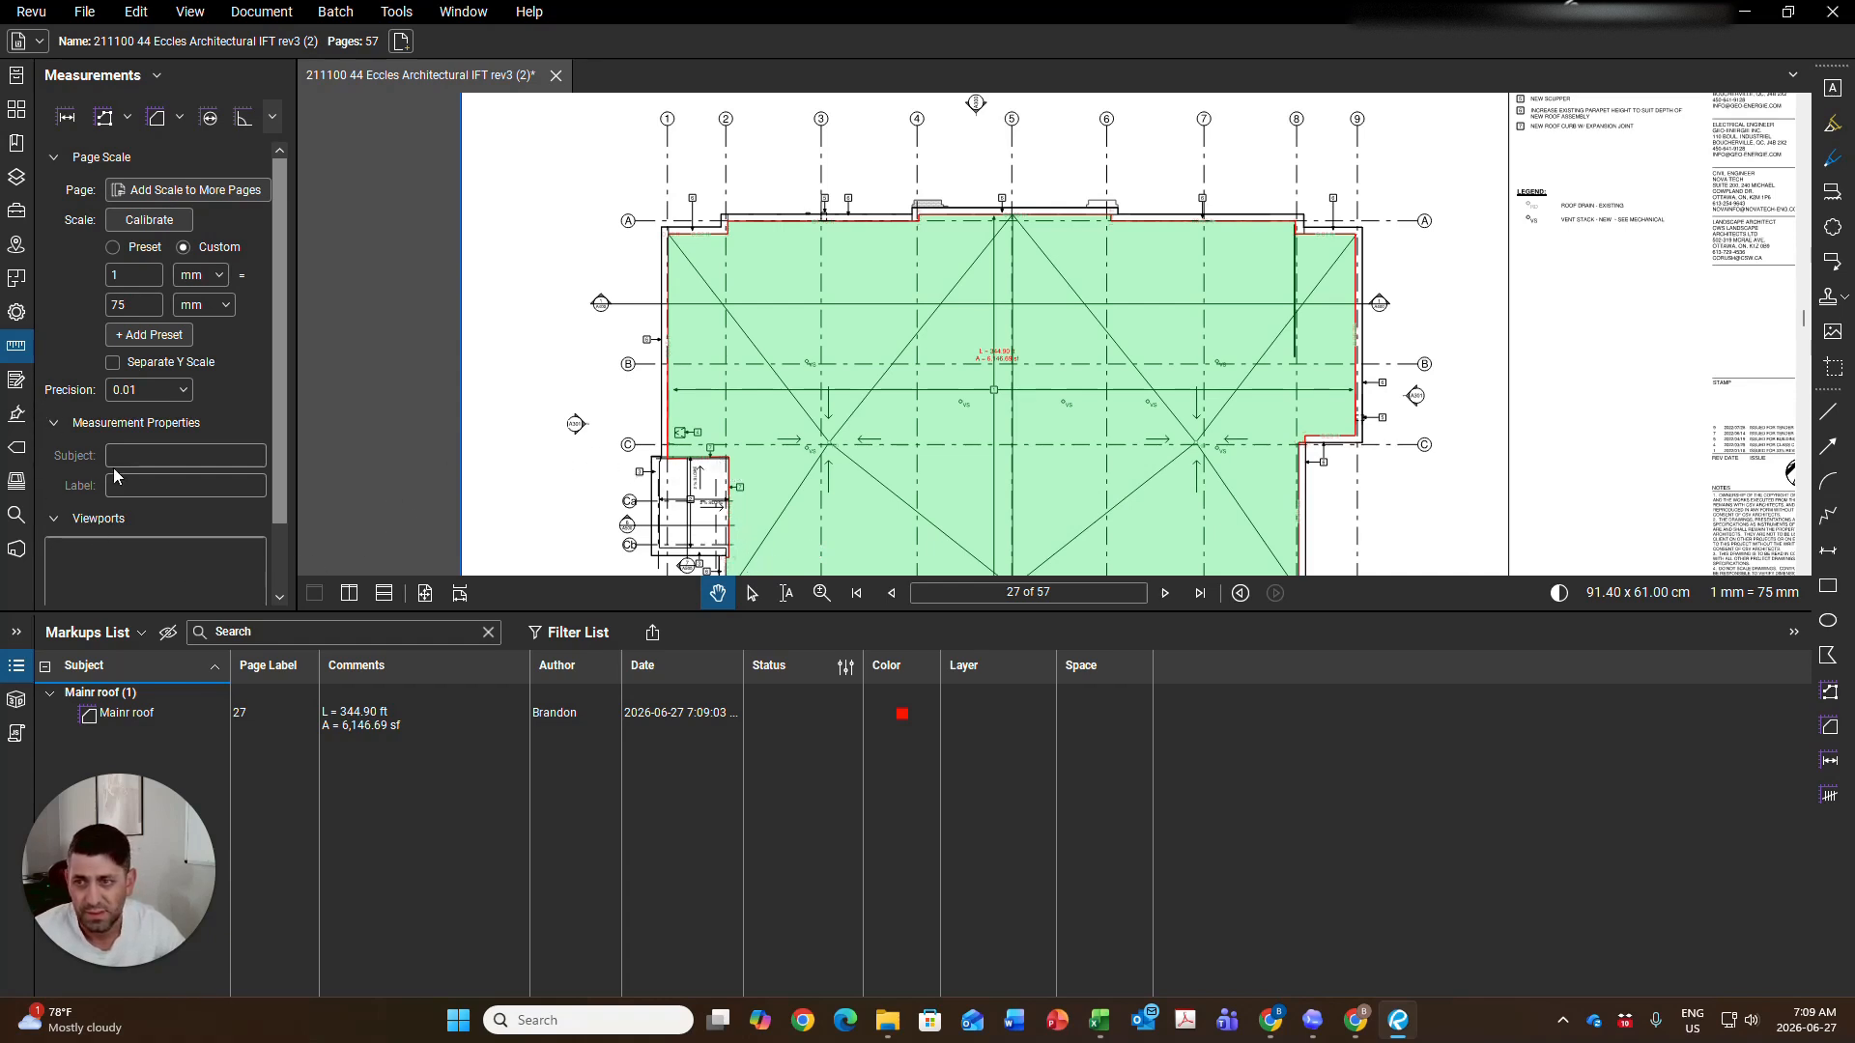
Start a new area measurement with the subject "Elevator shaft roof"
{"action": "left_click", "coordinate": [154, 118]}
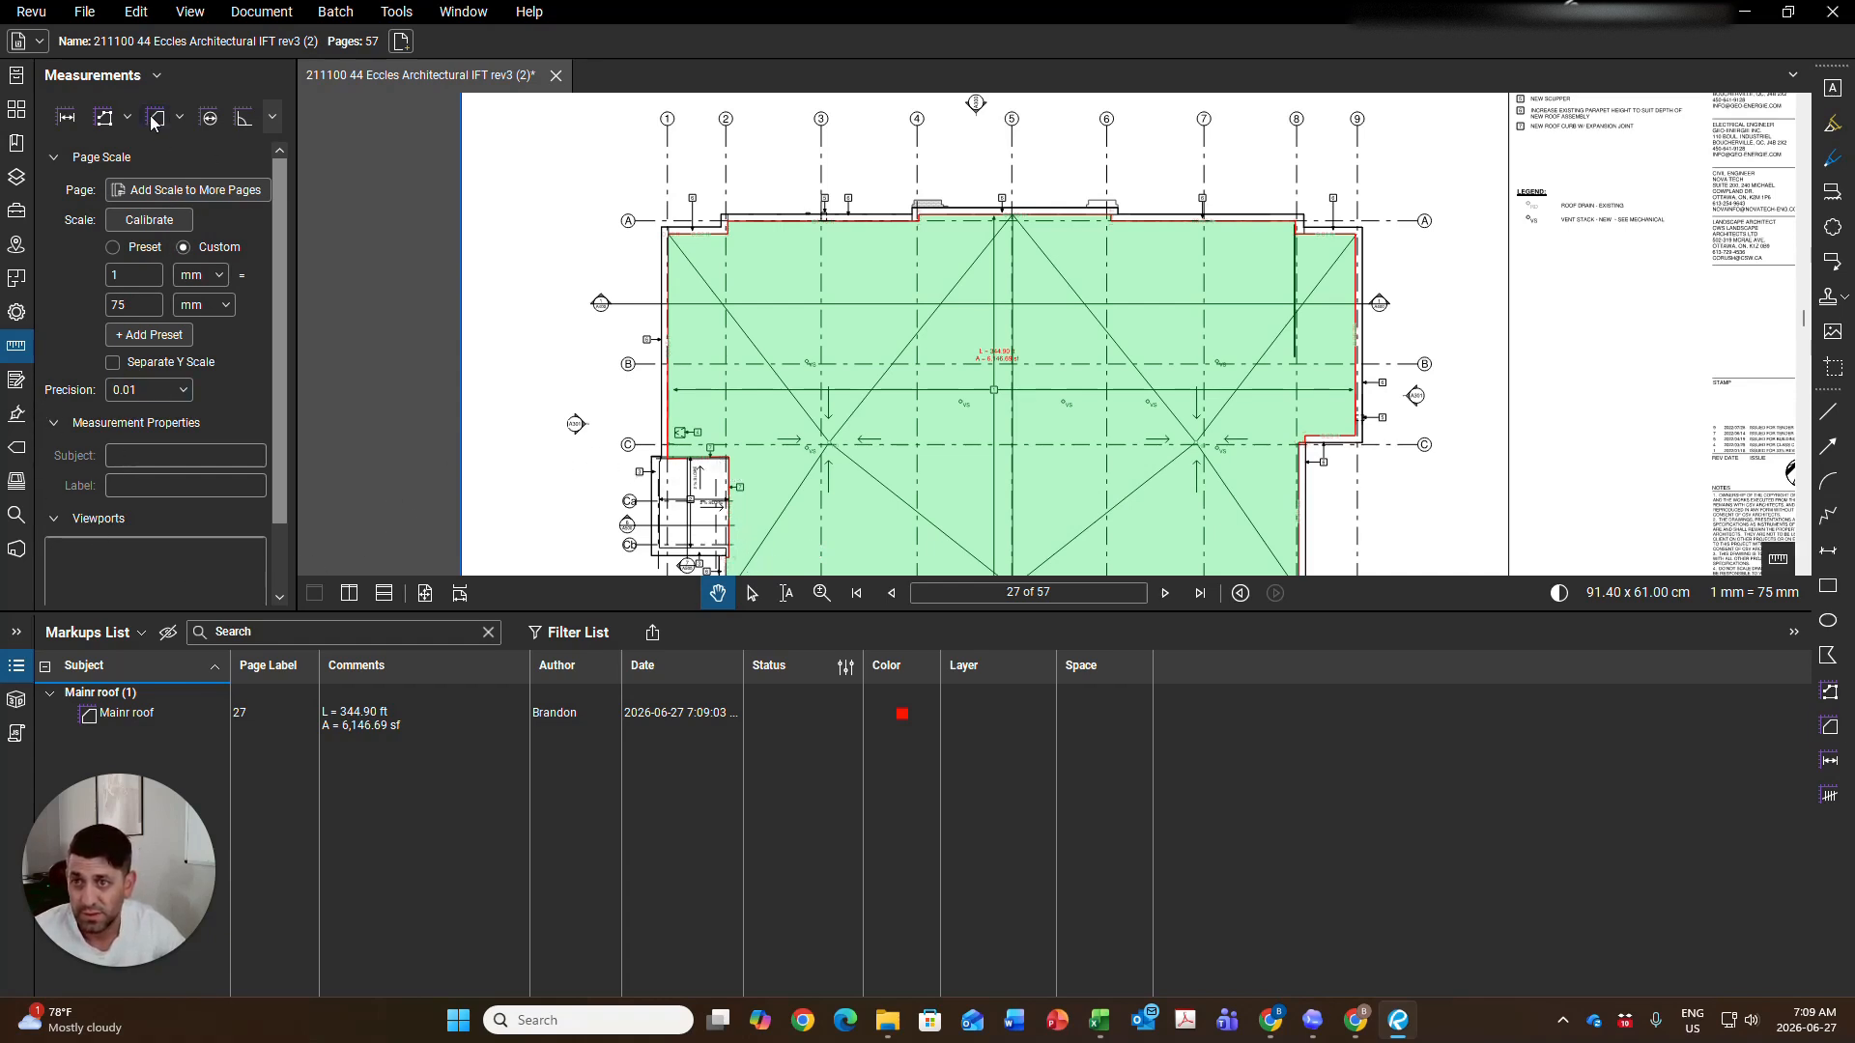
{"action": "left_click", "coordinate": [210, 457]}
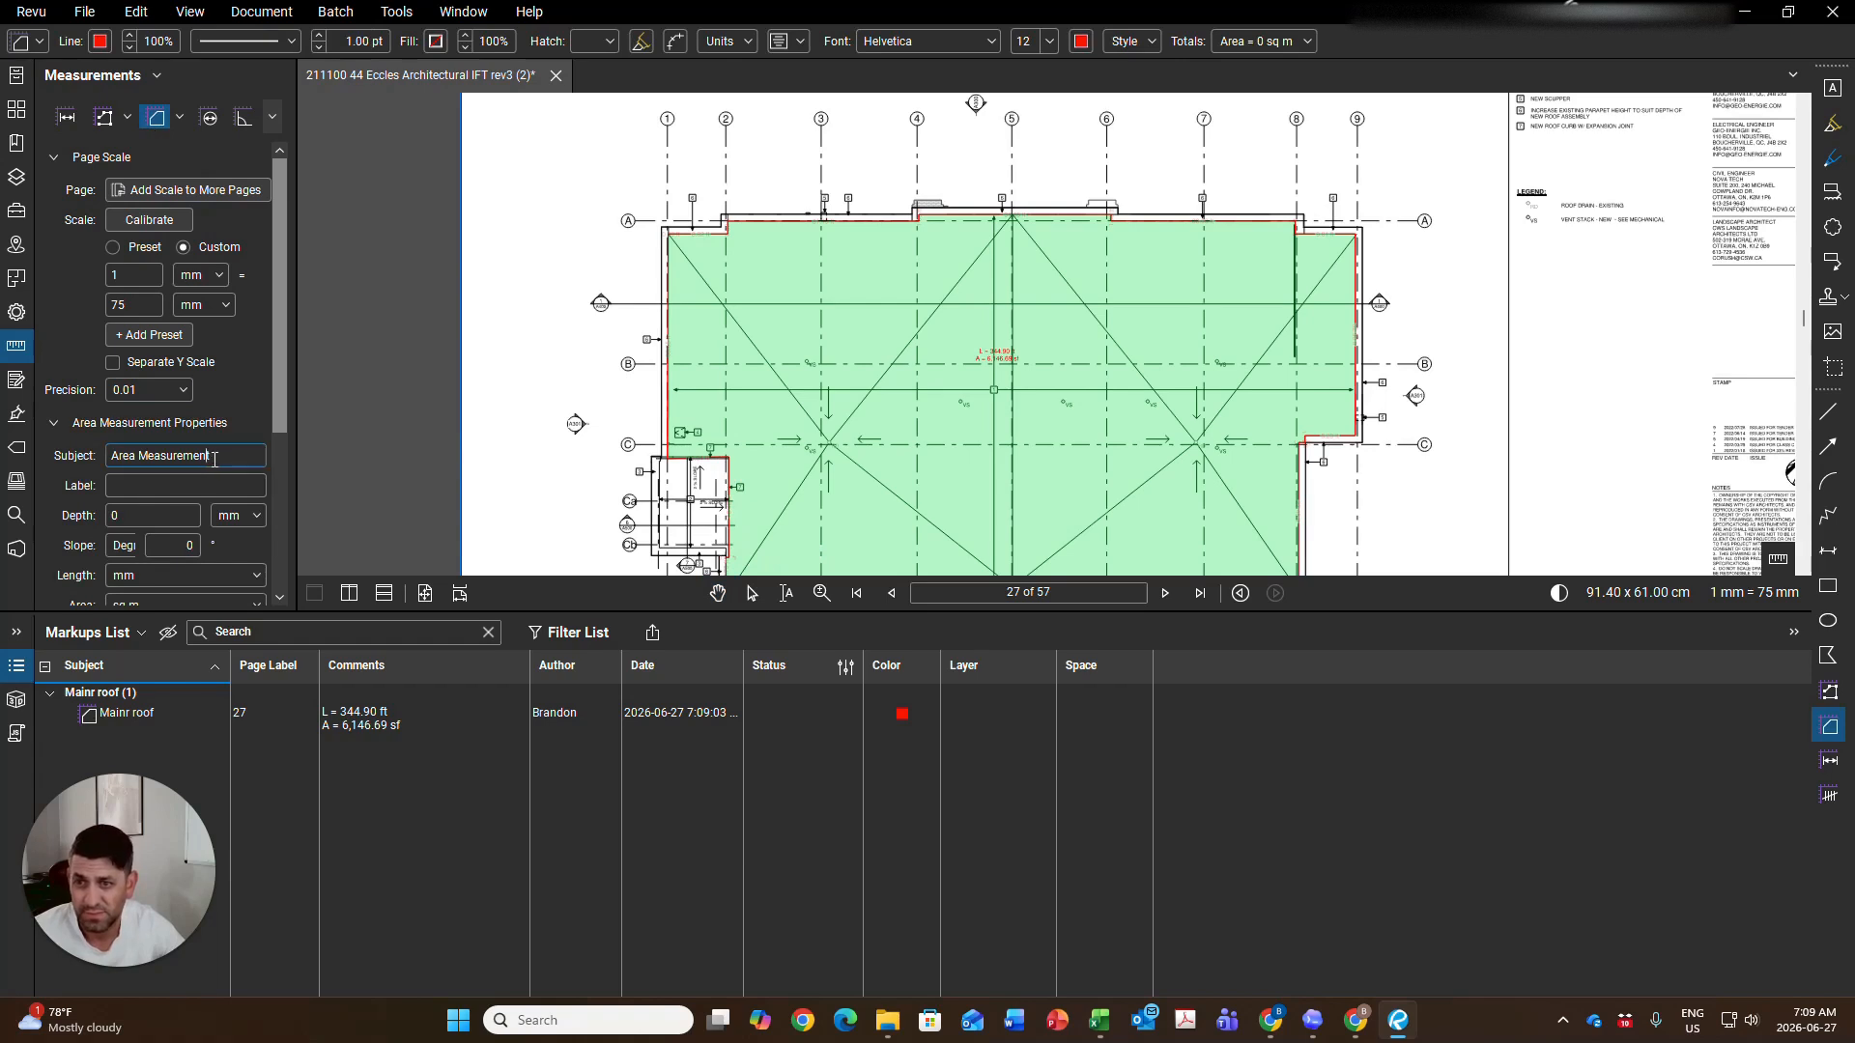
{"action": "double_click", "coordinate": [200, 457]}
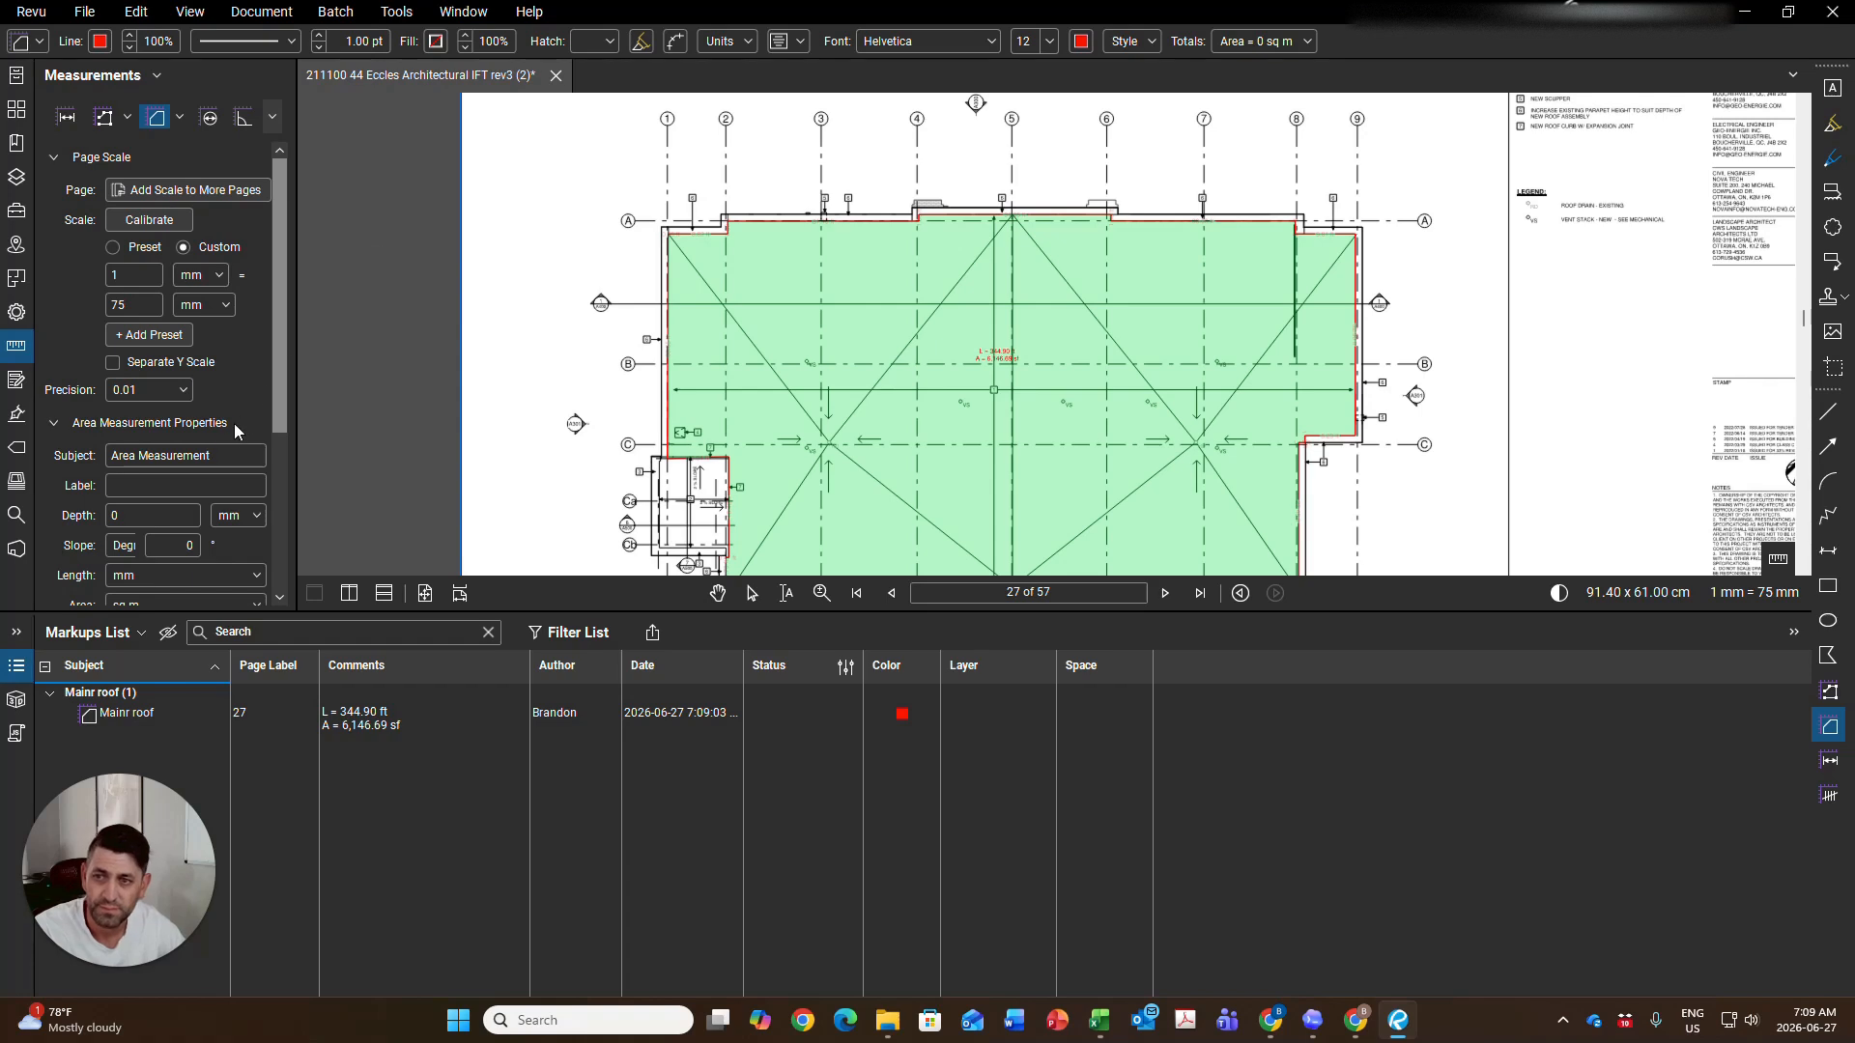
{"action": "double_click", "coordinate": [223, 455]}
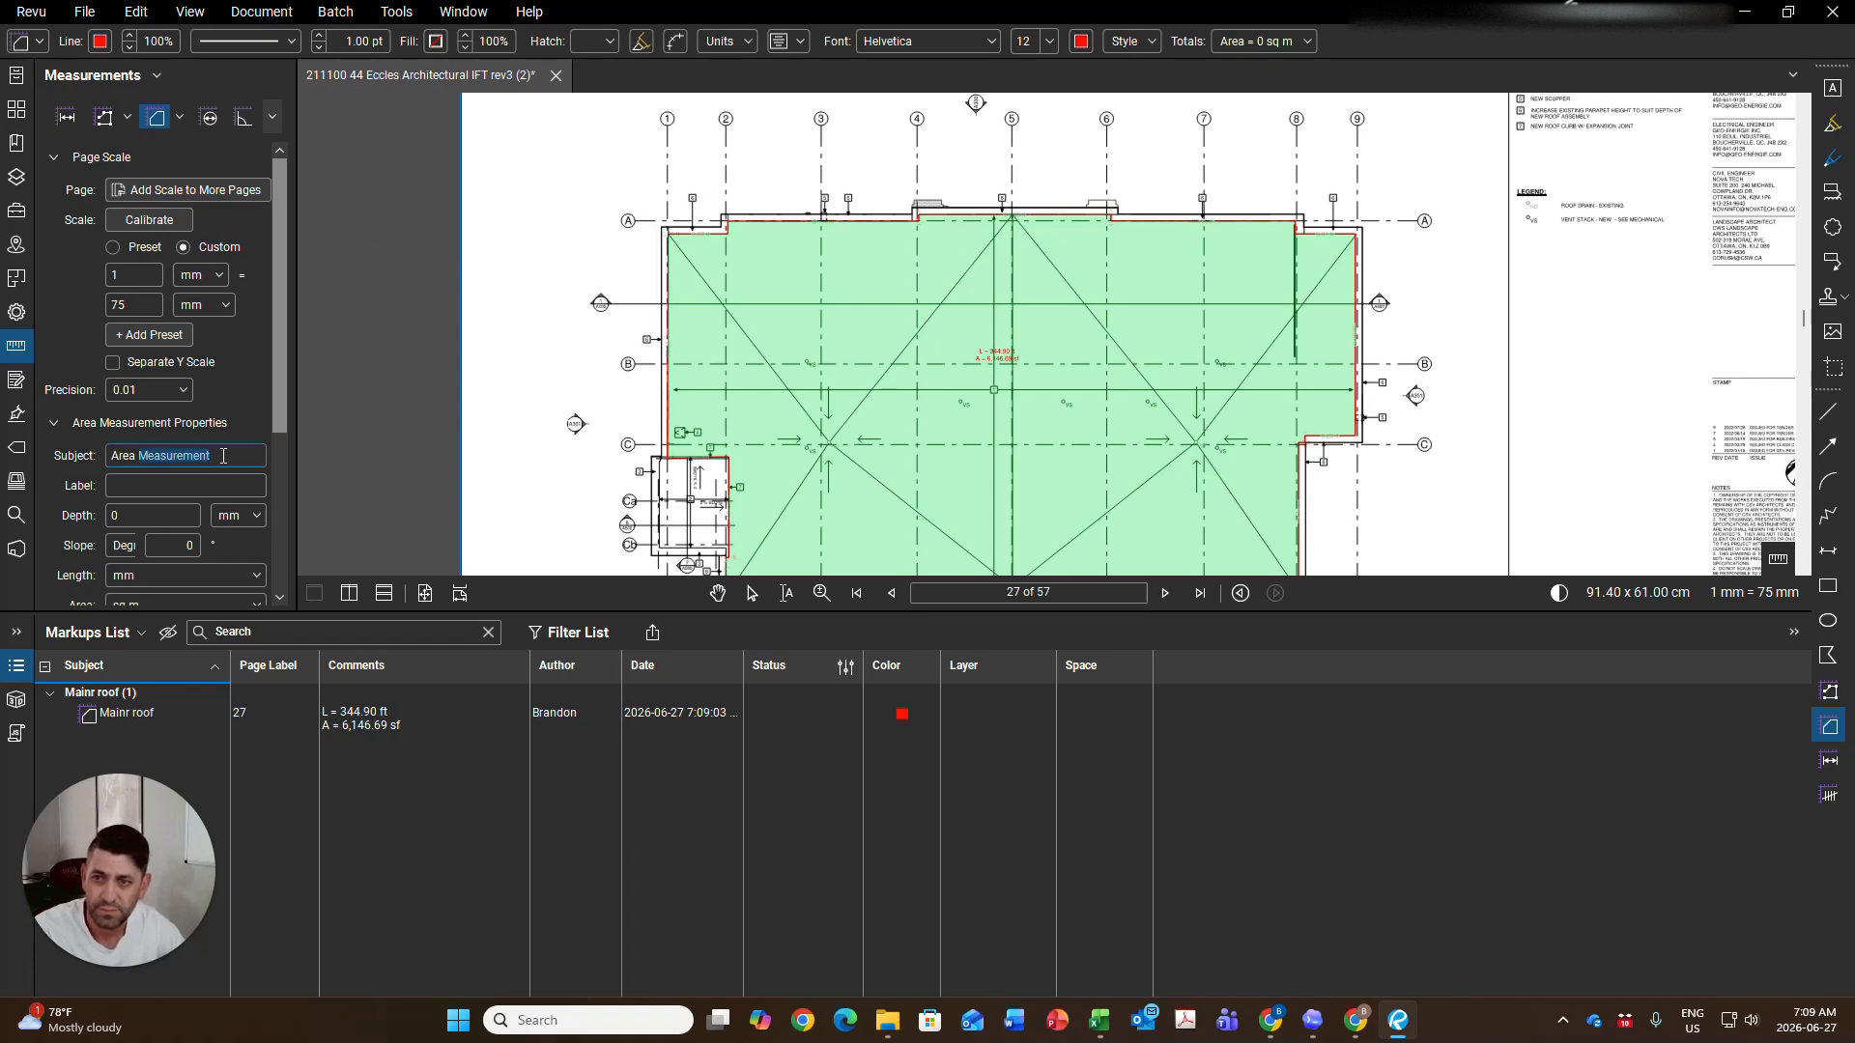
{"action": "key", "text": "BackSpace"}
{"action": "key", "text": "BackSpace"}
{"action": "key", "text": "BackSpace"}
{"action": "key", "text": "BackSpace"}
{"action": "key", "text": "BackSpace"}
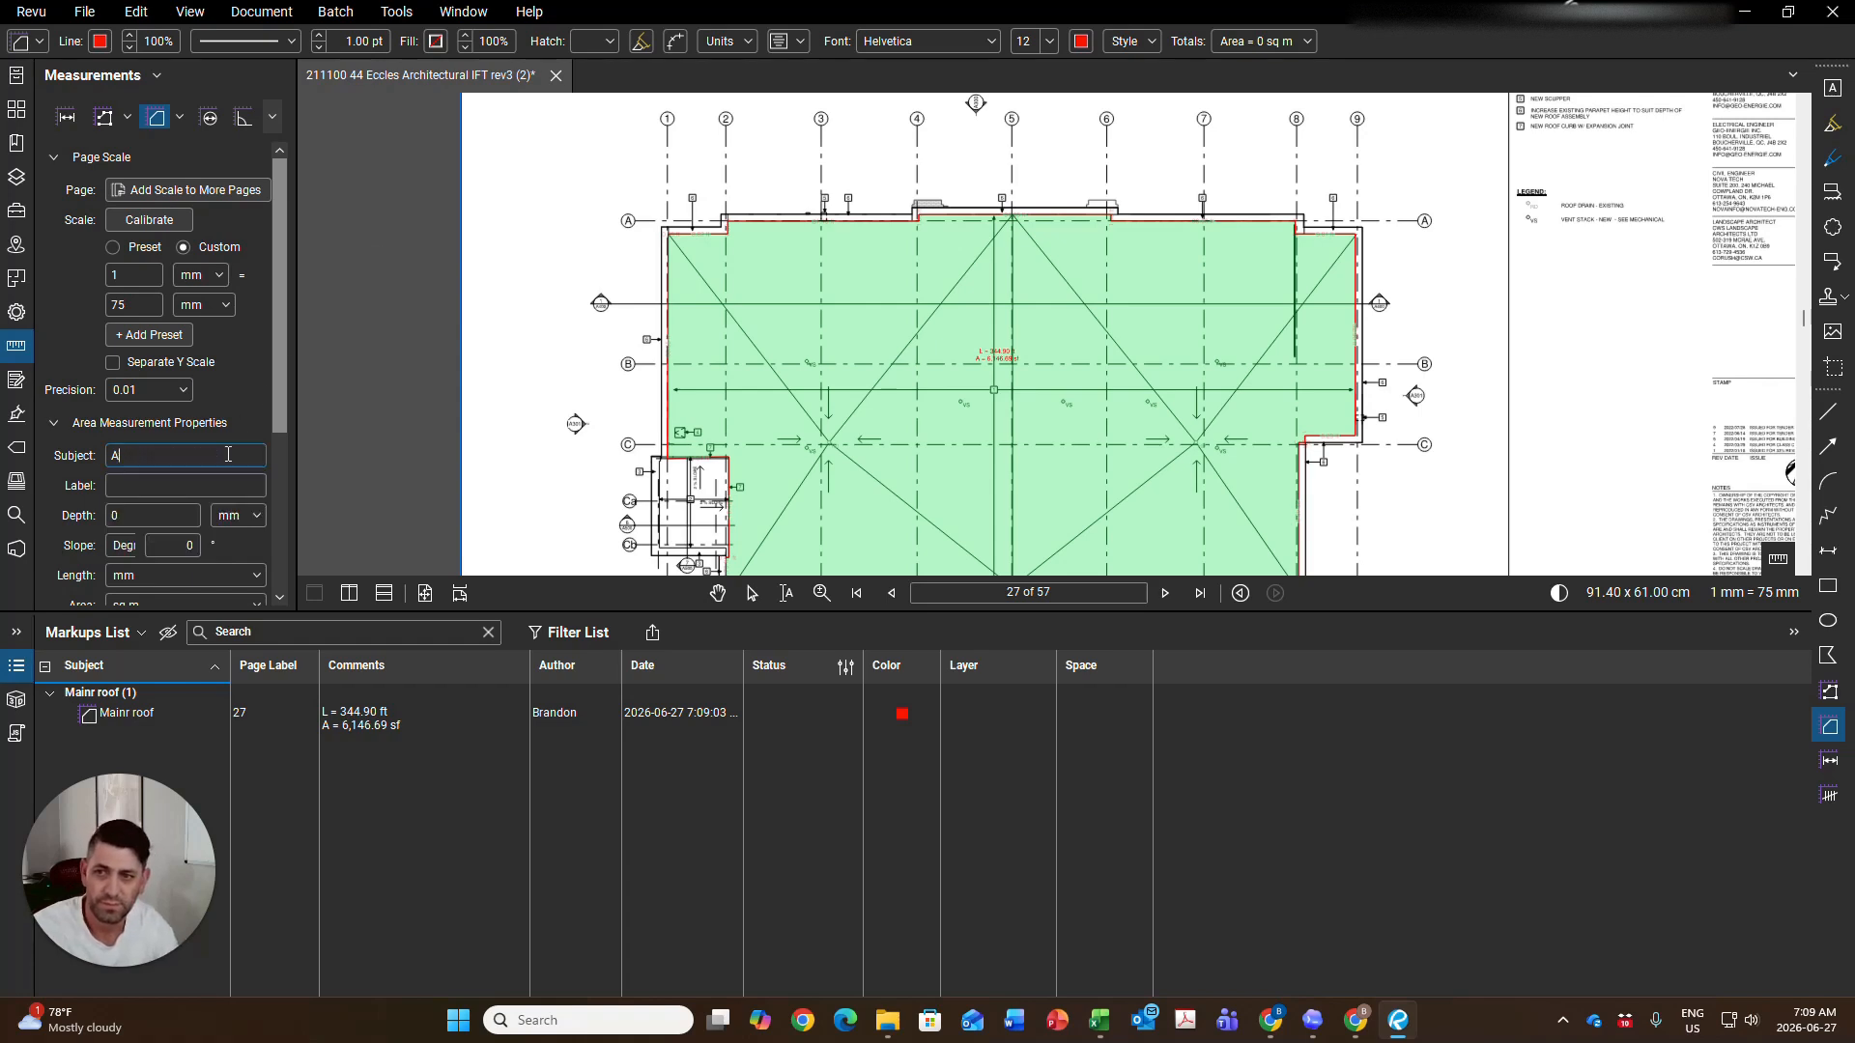
{"action": "type", "text": "Elevator shaft roof"}
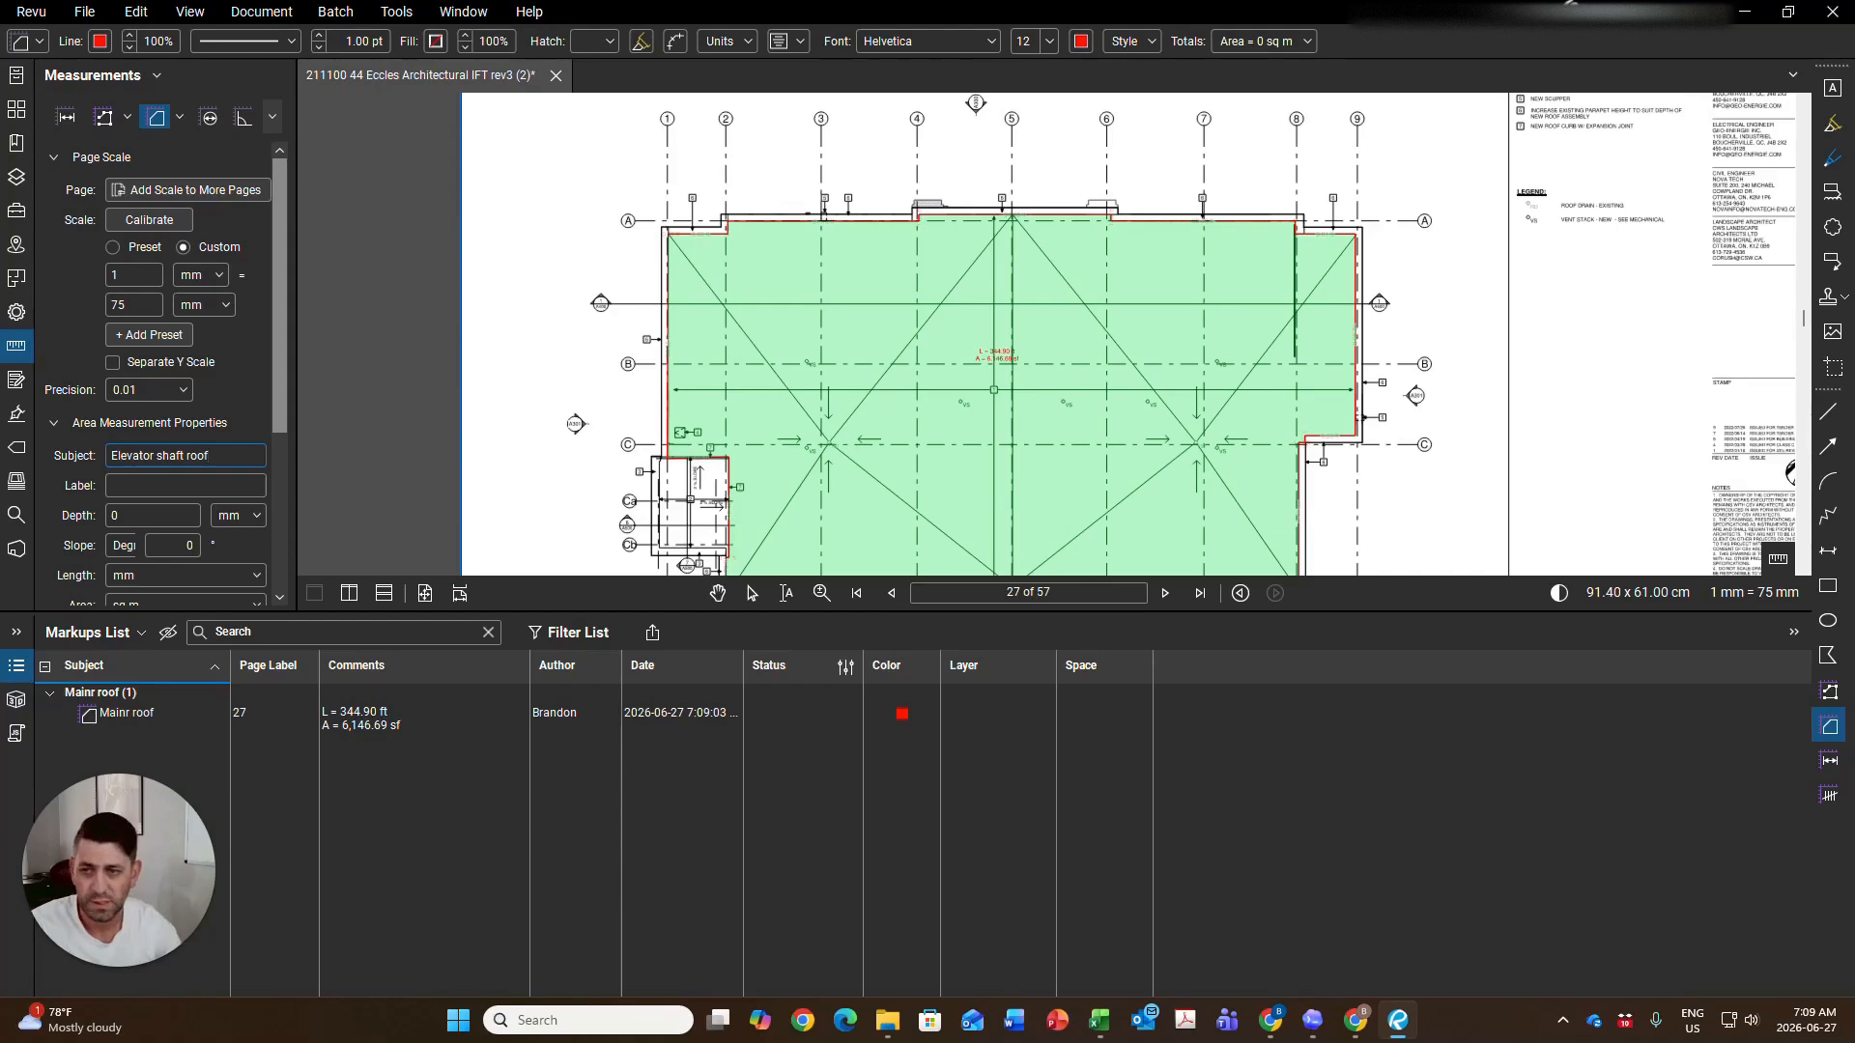
{"action": "left_click", "coordinate": [241, 378]}
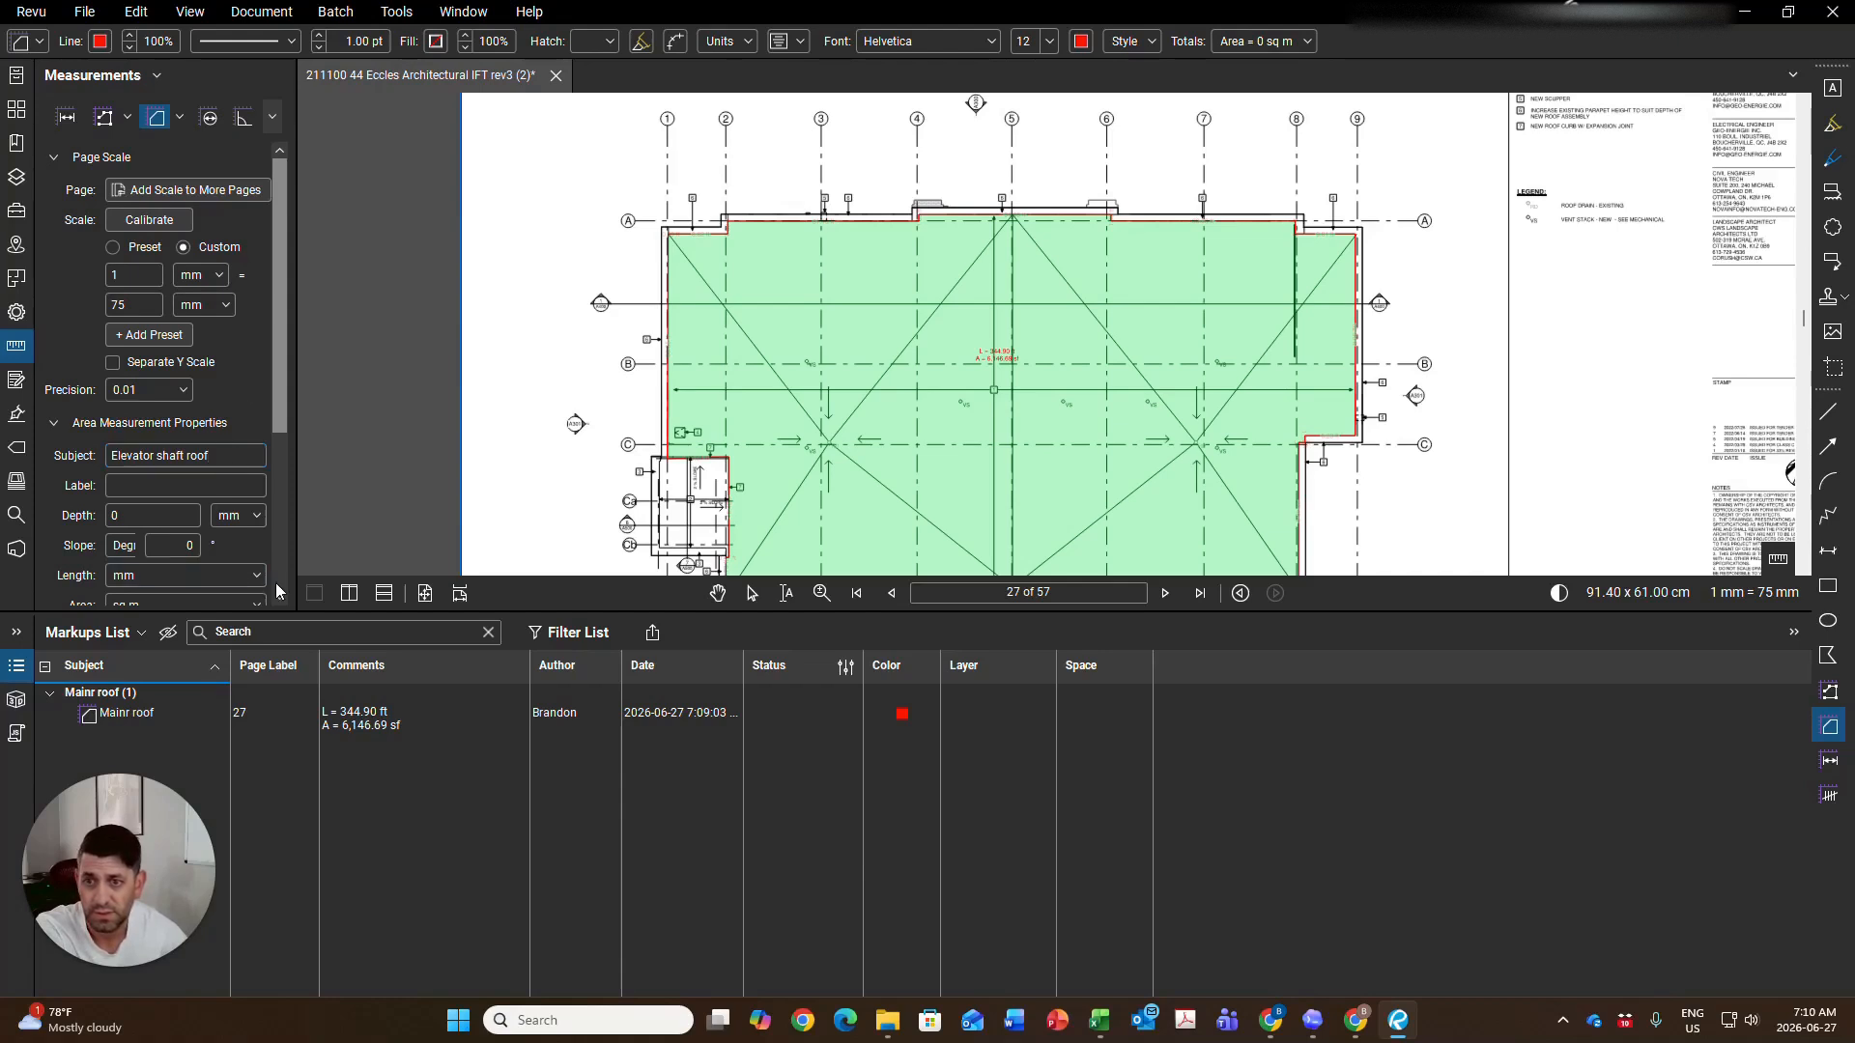
Set the elevator shaft roof measurement to ft and sf, enable segment values, and show length and area in its caption
{"action": "left_click_drag", "start_coordinate": [277, 615], "coordinate": [288, 789]}
{"action": "scroll", "coordinate": [154, 435], "scroll_direction": "down", "scroll_amount": 1}
{"action": "left_click", "coordinate": [152, 504]}
{"action": "left_click", "coordinate": [150, 528]}
{"action": "left_click", "coordinate": [153, 574]}
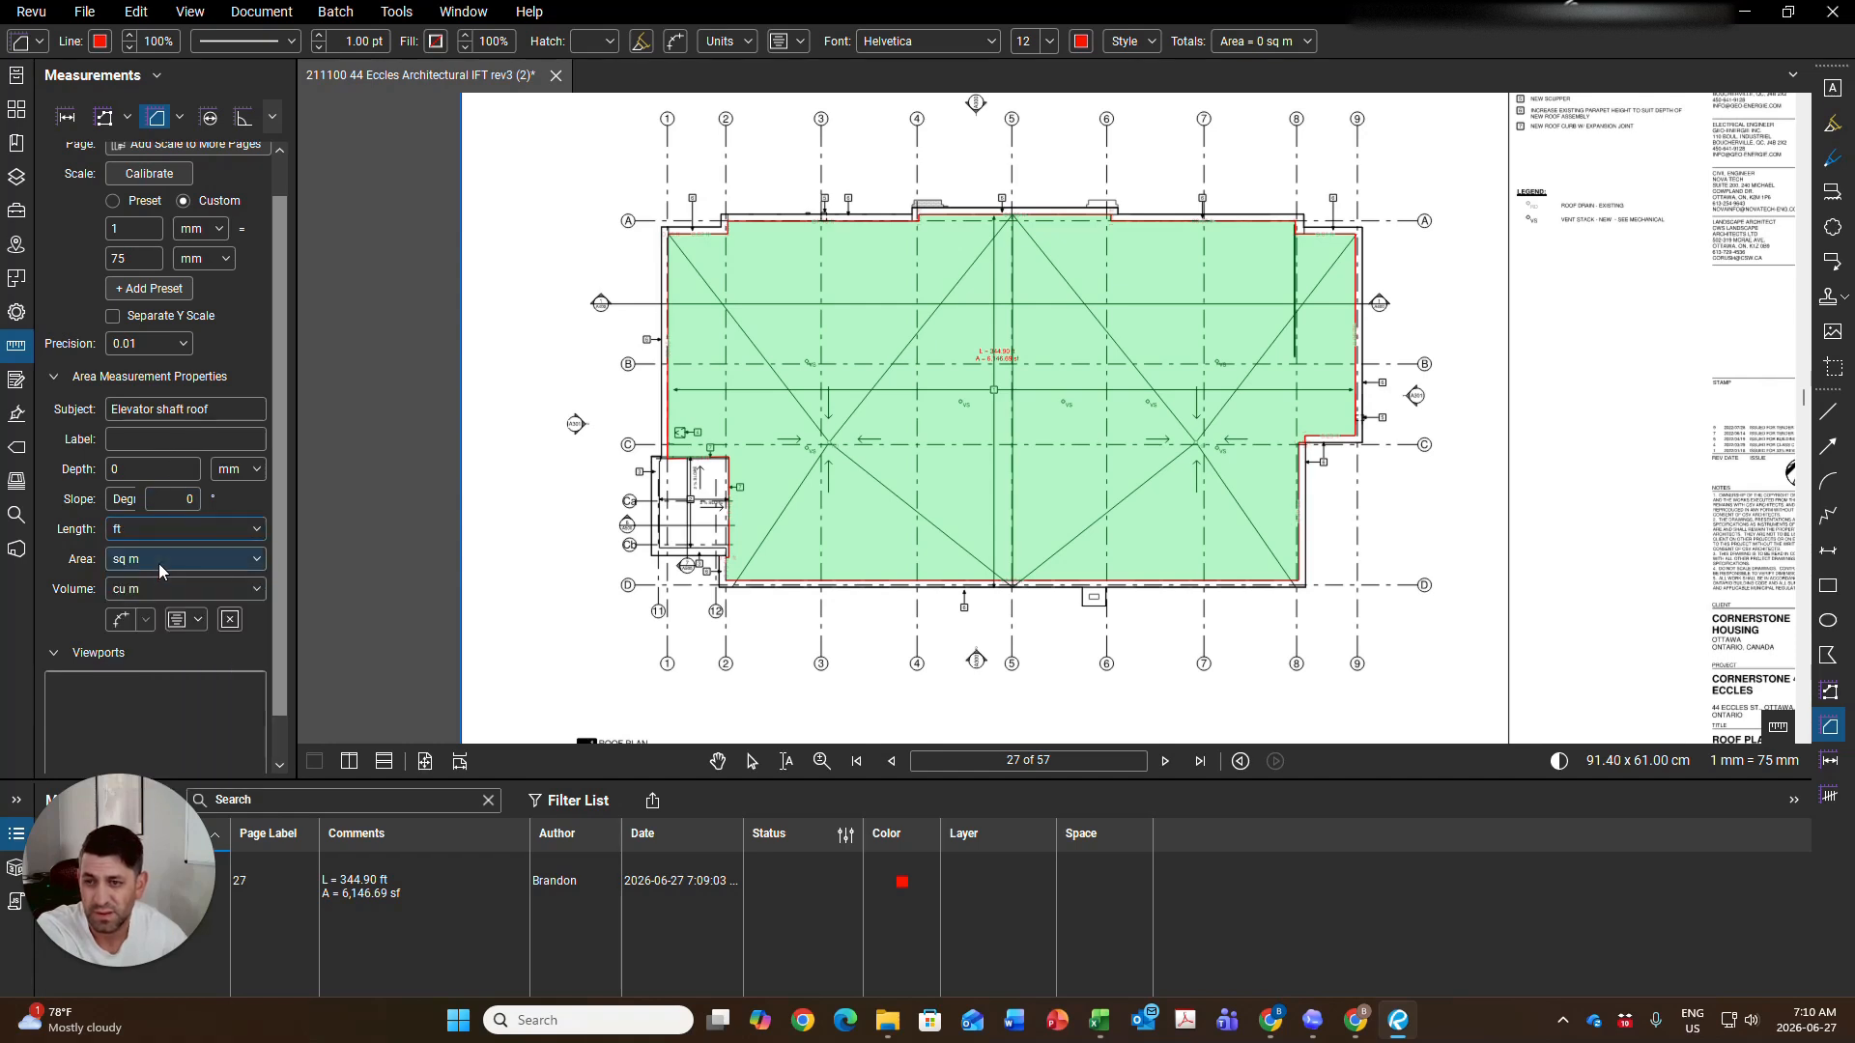
{"action": "left_click", "coordinate": [159, 565]}
{"action": "left_click", "coordinate": [154, 605]}
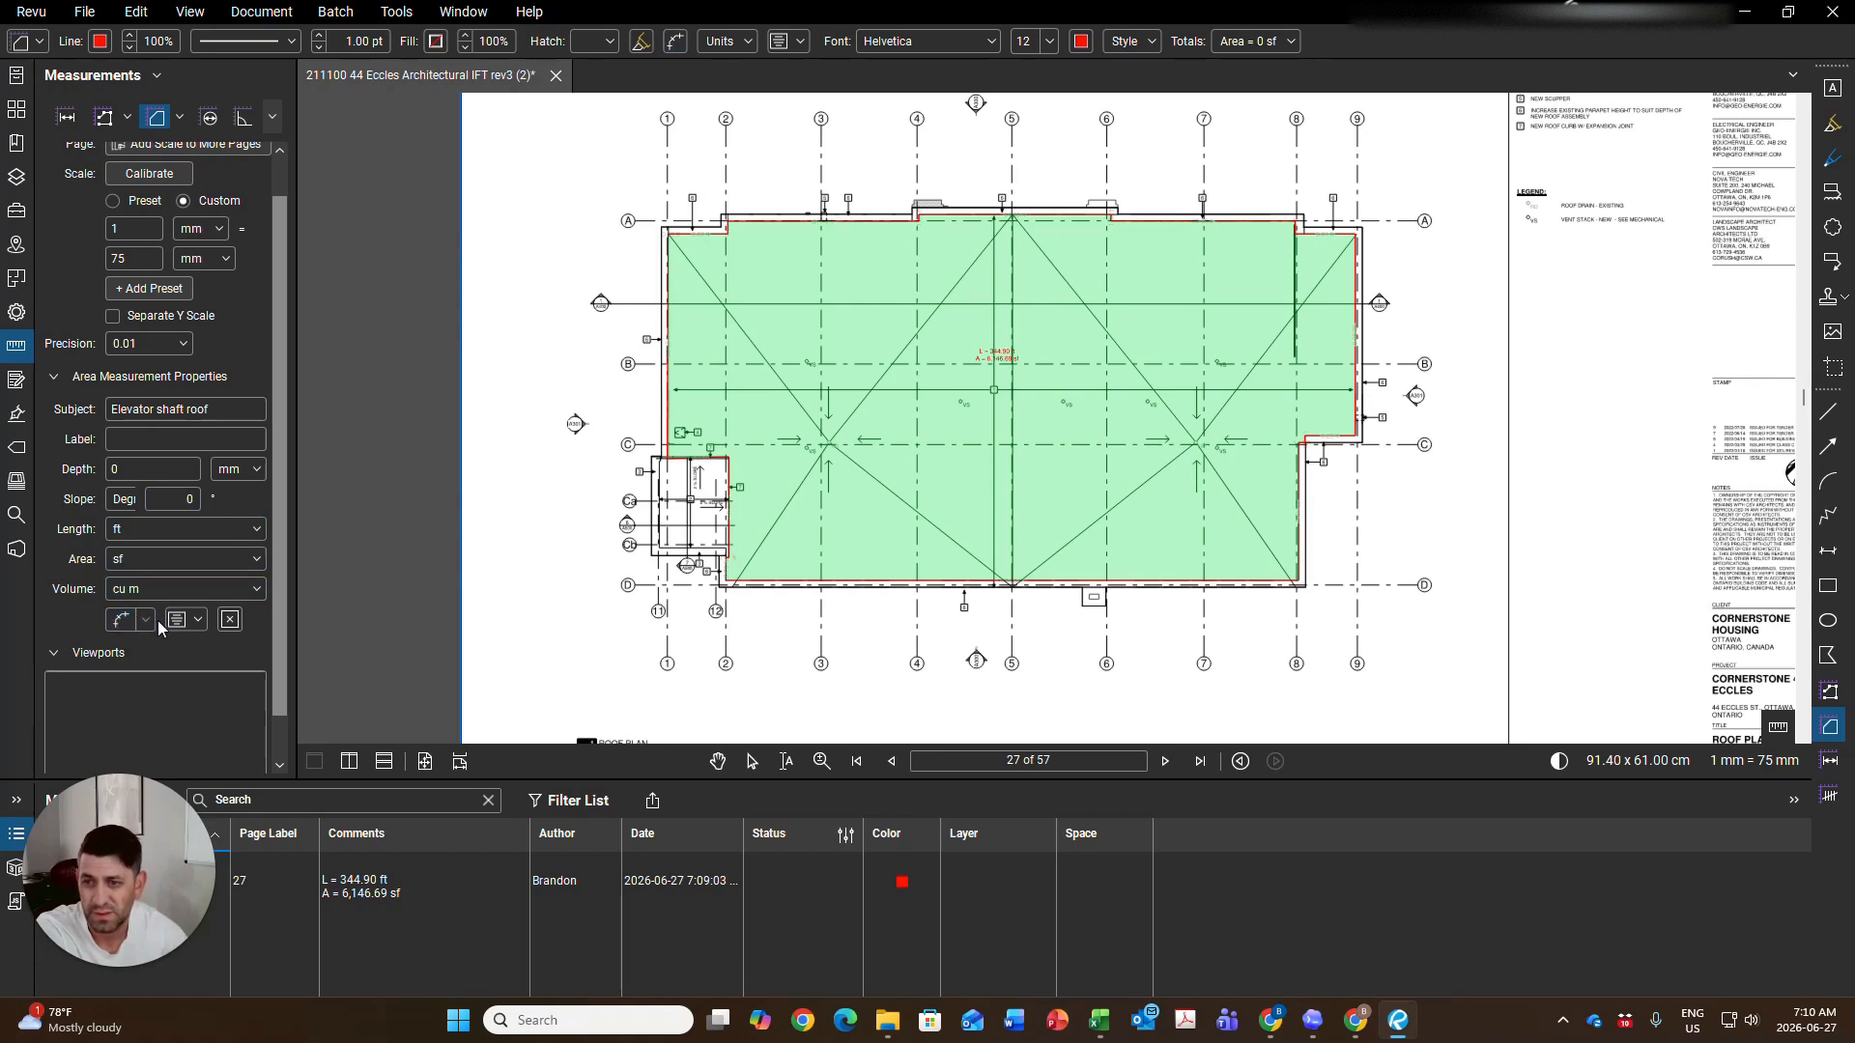
{"action": "left_click", "coordinate": [124, 626]}
{"action": "left_click", "coordinate": [177, 621]}
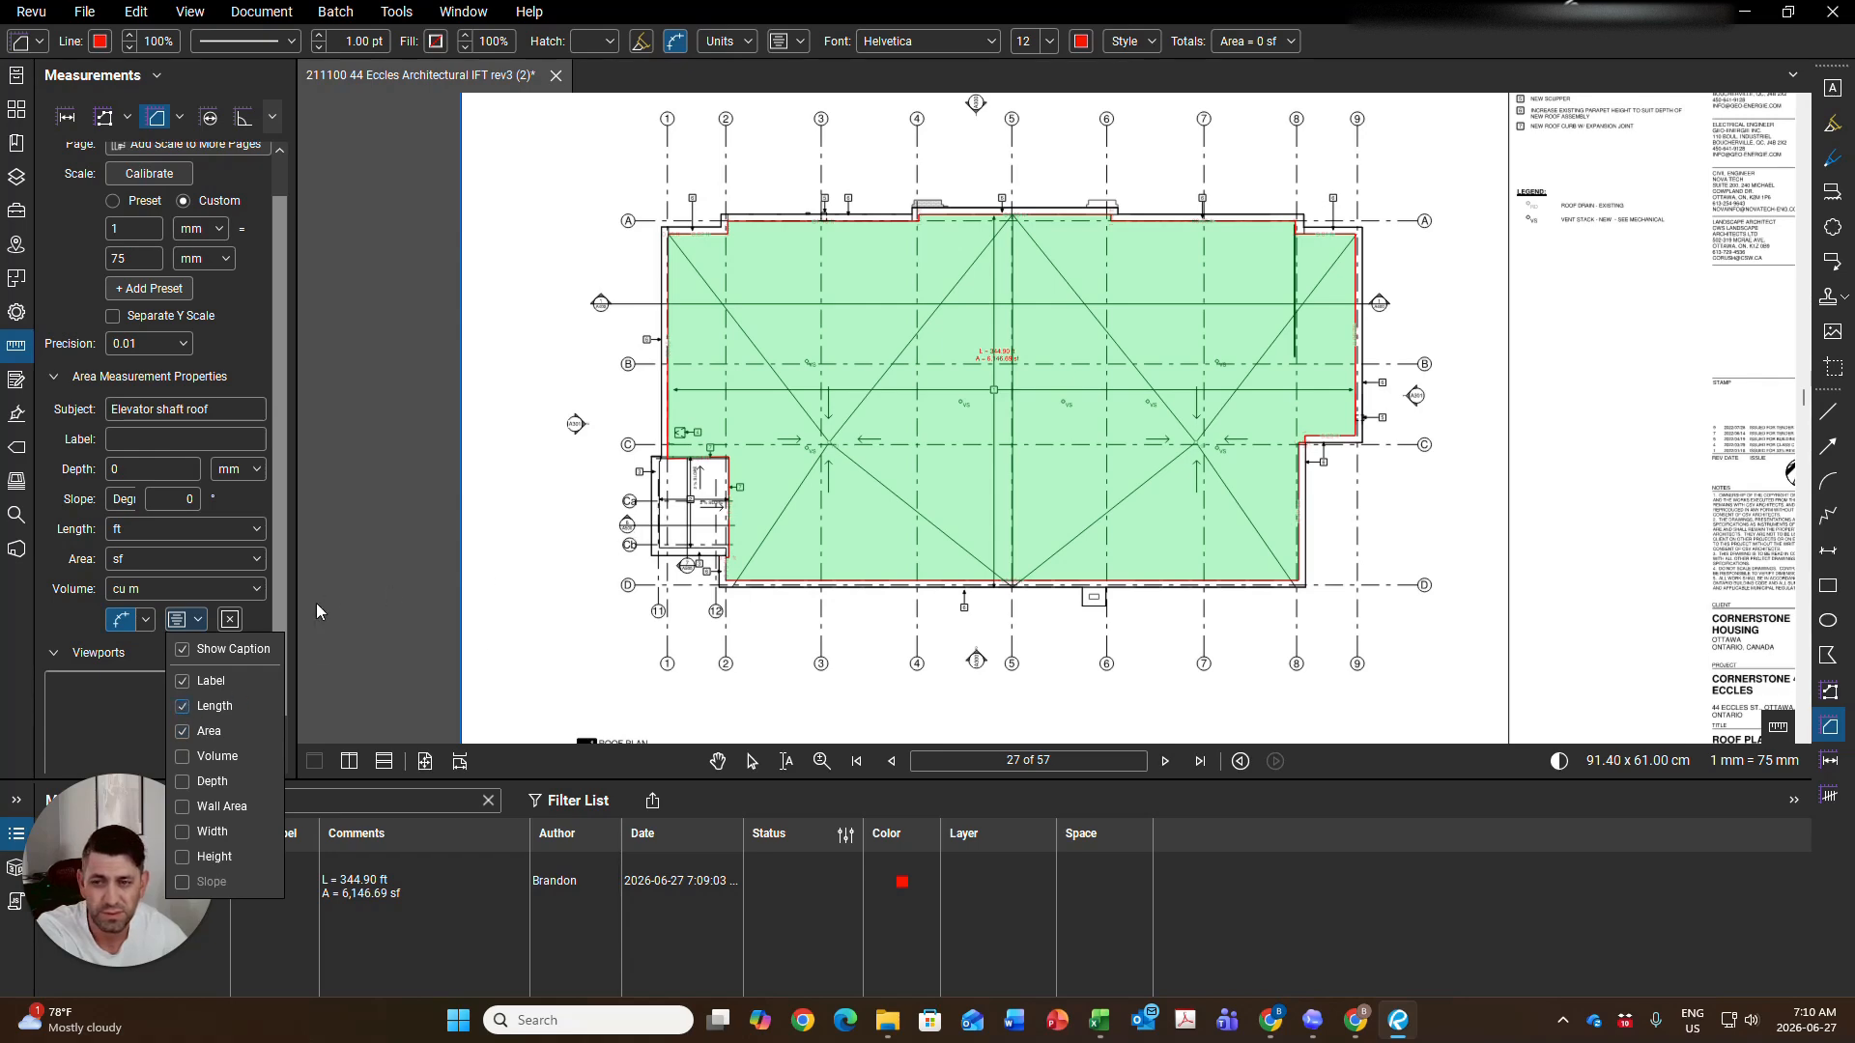
Outline the elevator shaft roof along its outer parapet beside gridlines C to Cb, closing the area at the starting corner
{"action": "scroll", "coordinate": [714, 546], "scroll_direction": "up", "scroll_amount": 5}
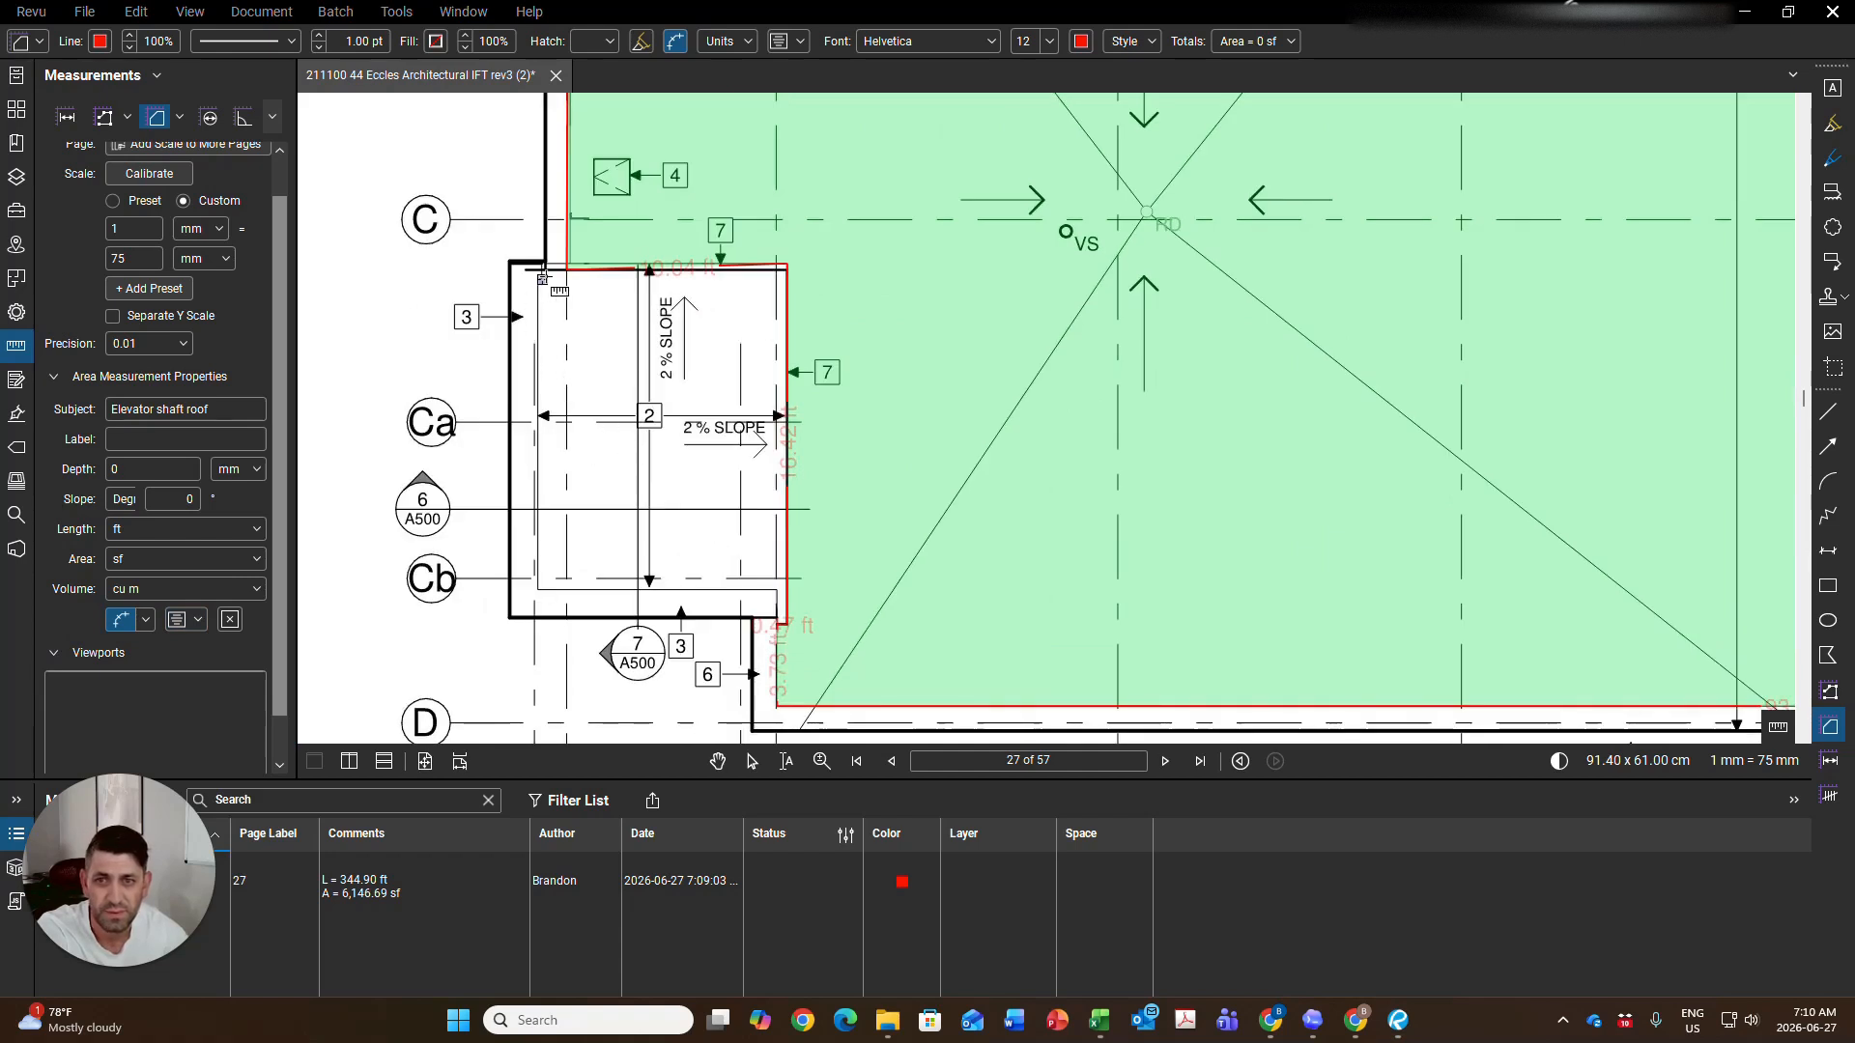
{"action": "left_click", "coordinate": [542, 271]}
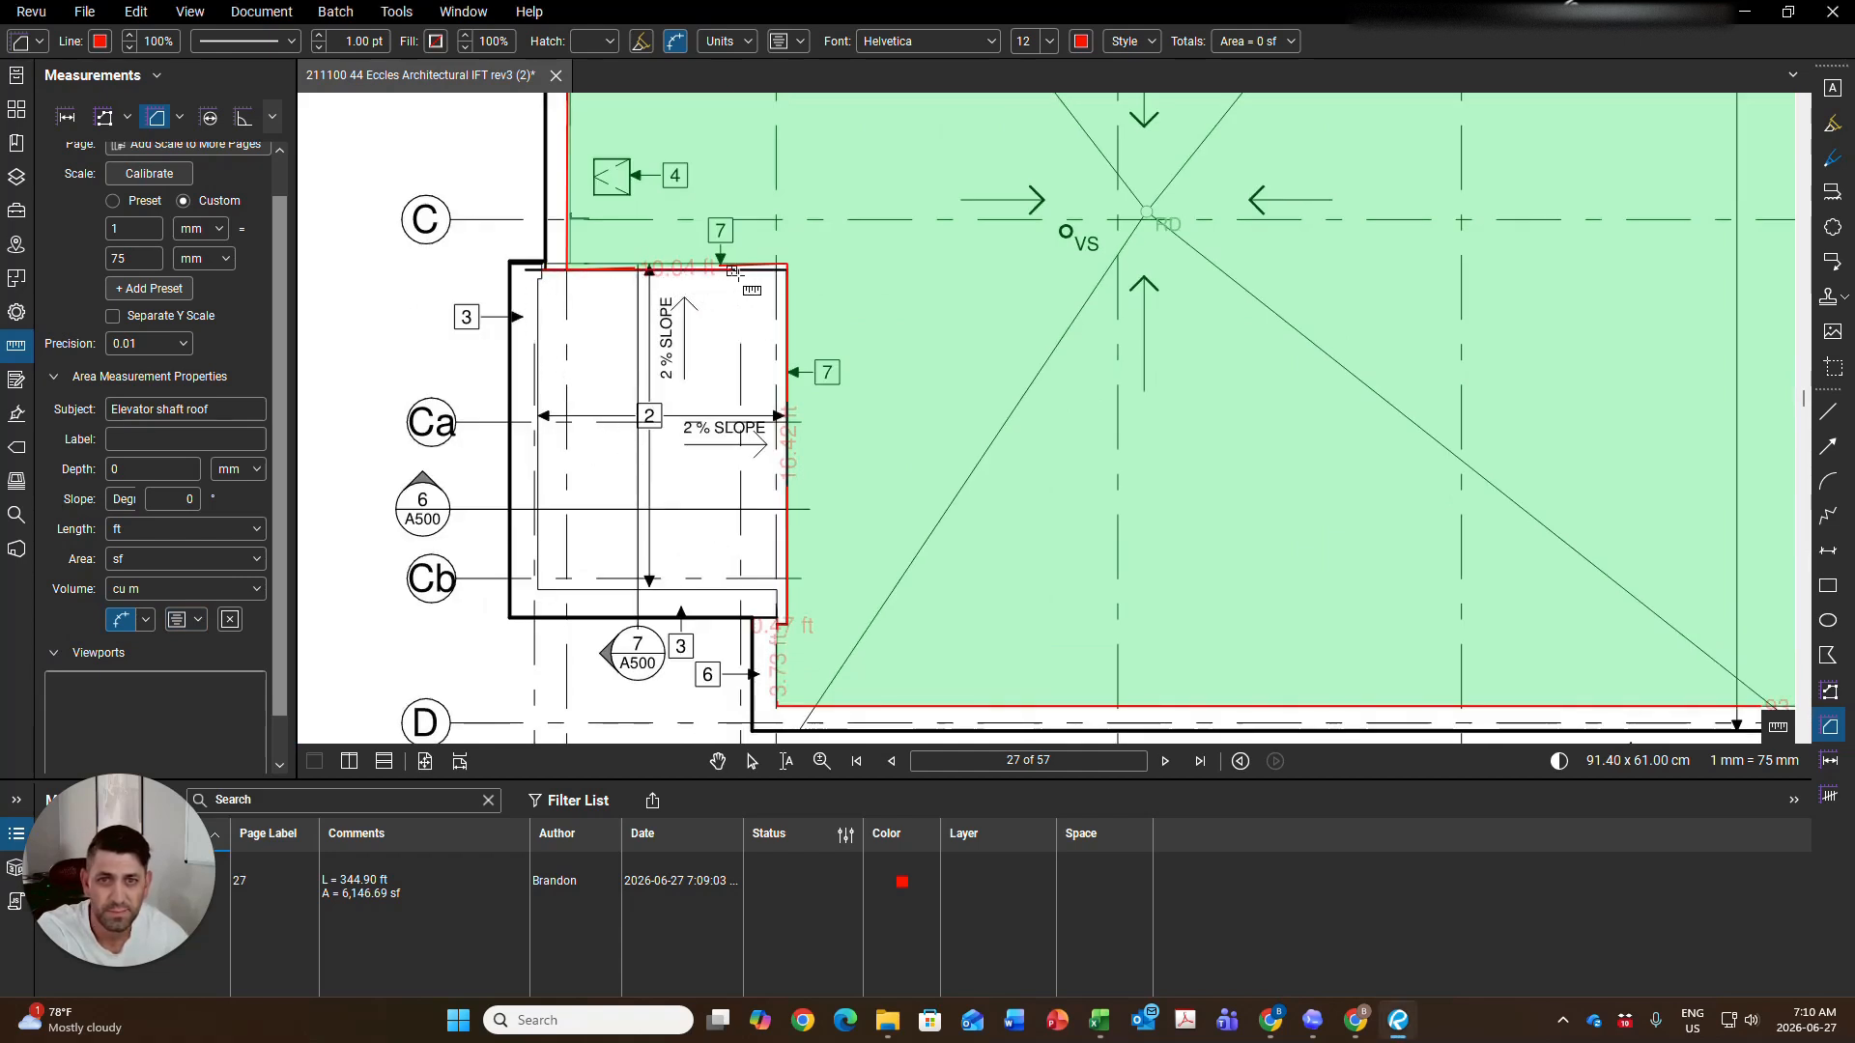
{"action": "left_click", "coordinate": [787, 273]}
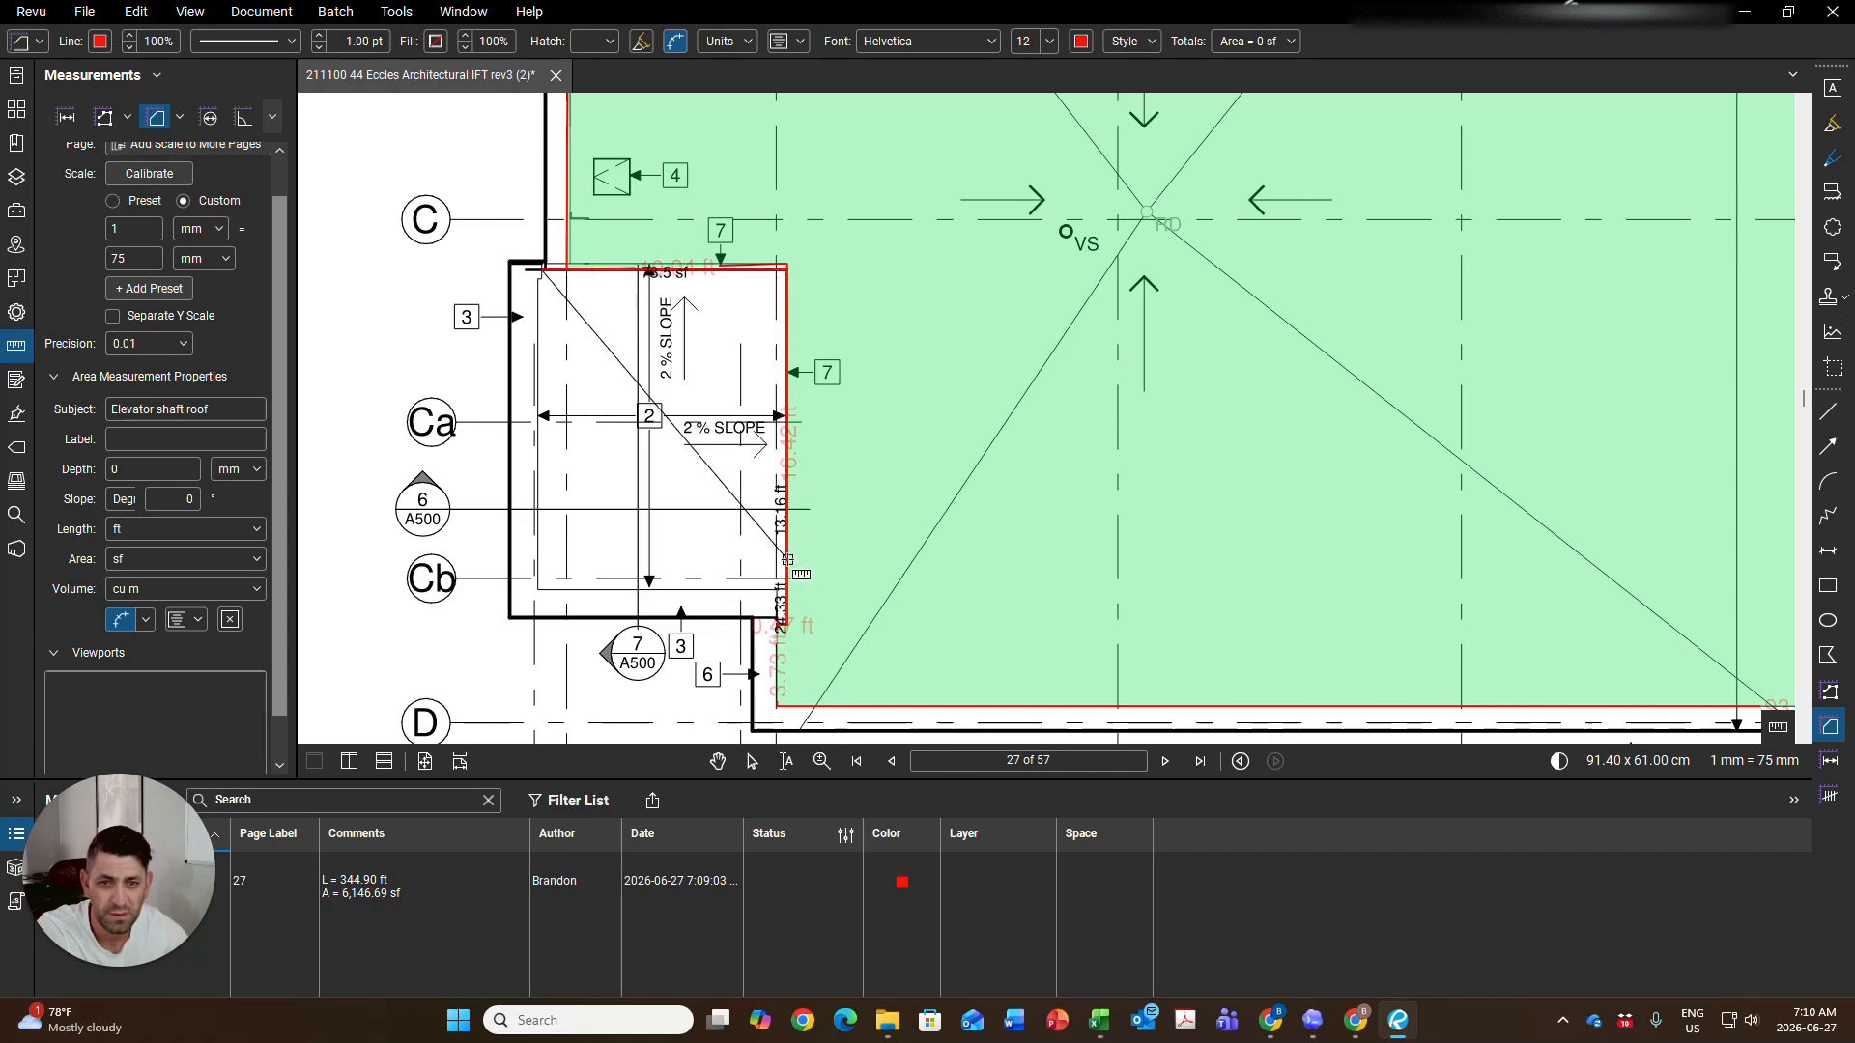
{"action": "left_click", "coordinate": [780, 616]}
{"action": "left_click", "coordinate": [509, 617]}
{"action": "left_click", "coordinate": [535, 536]}
{"action": "key", "text": "BackSpace"}
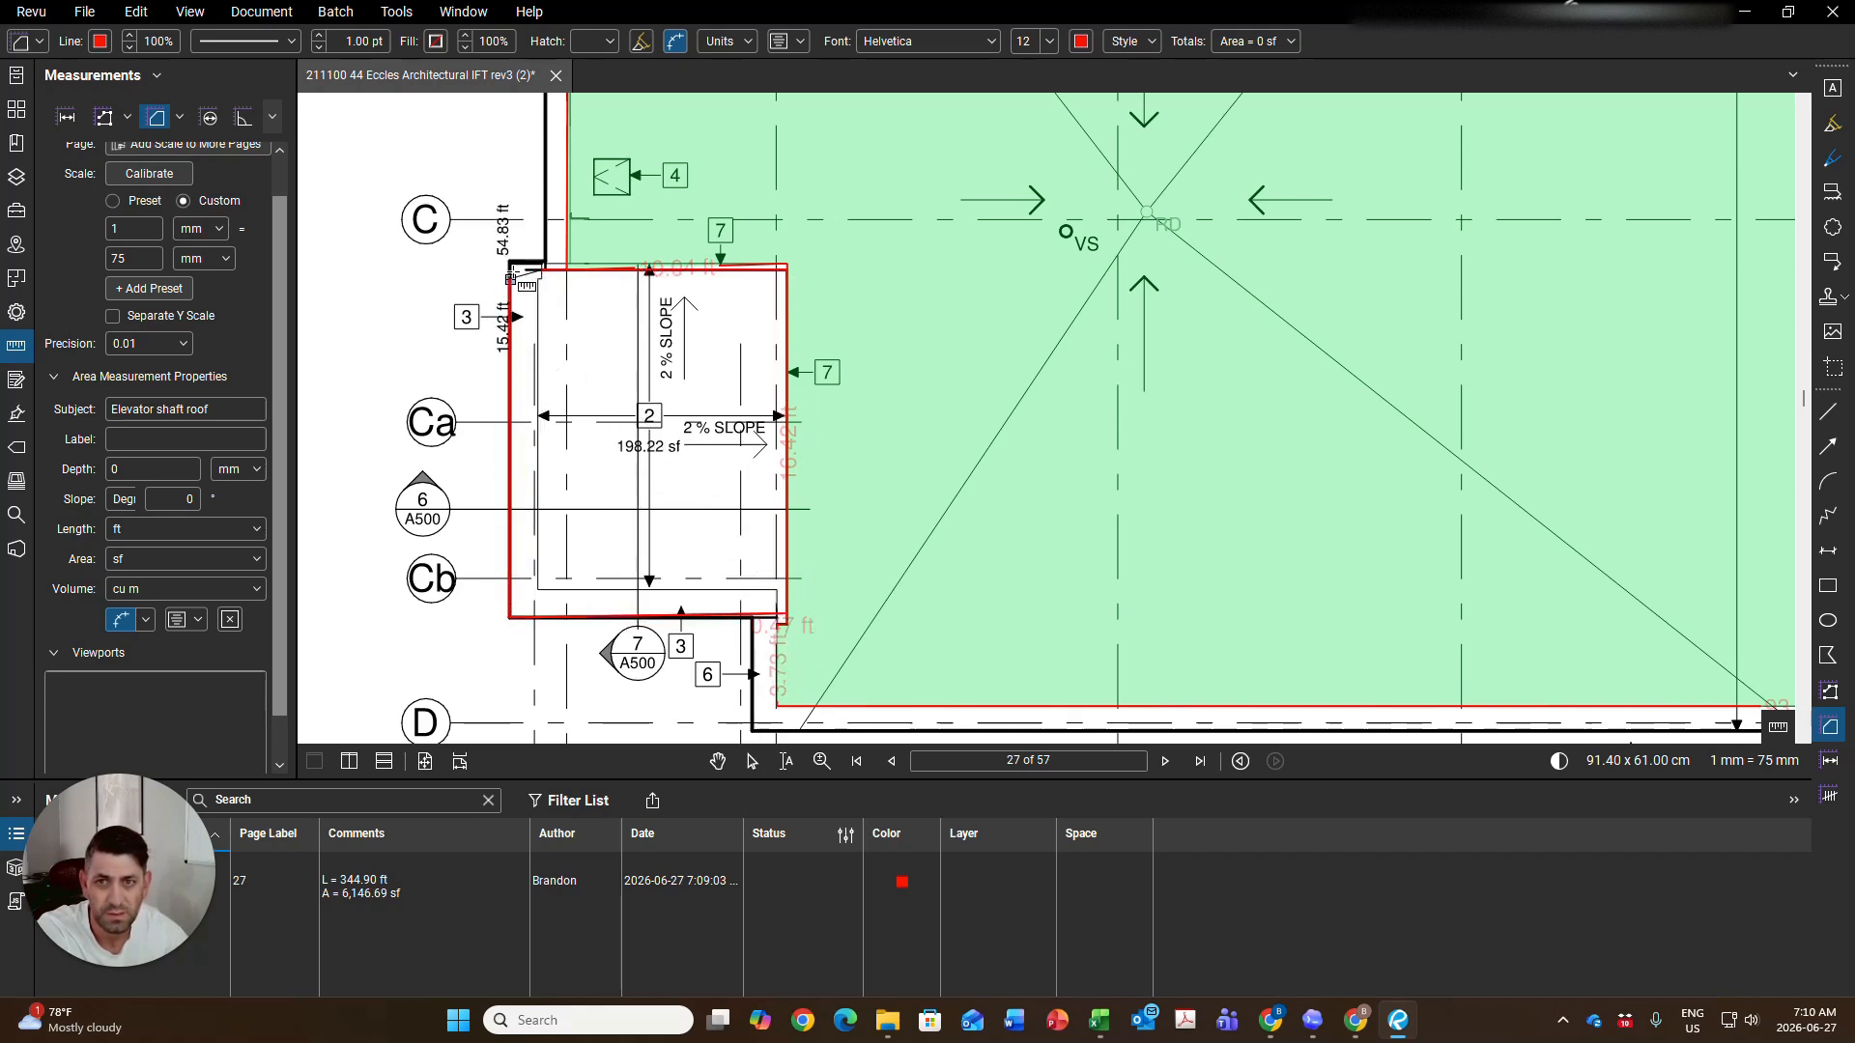
{"action": "left_click", "coordinate": [510, 263]}
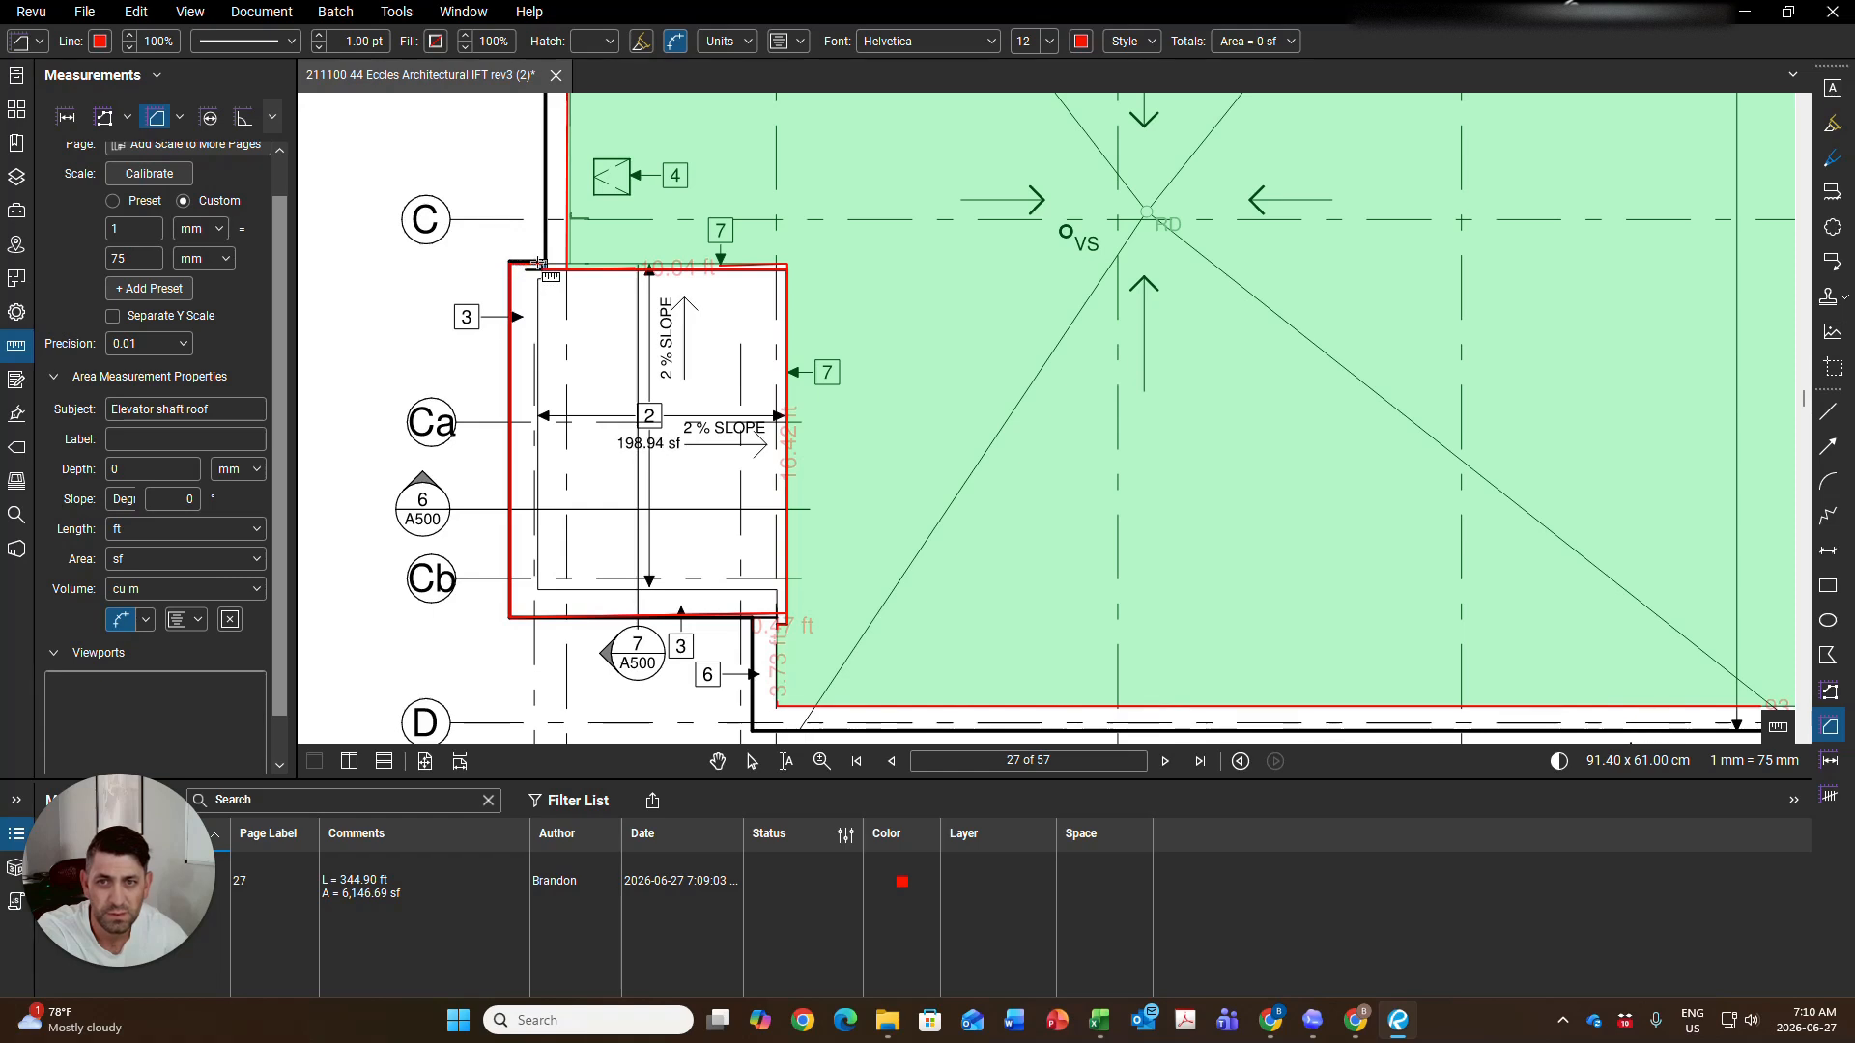
{"action": "left_click", "coordinate": [539, 262]}
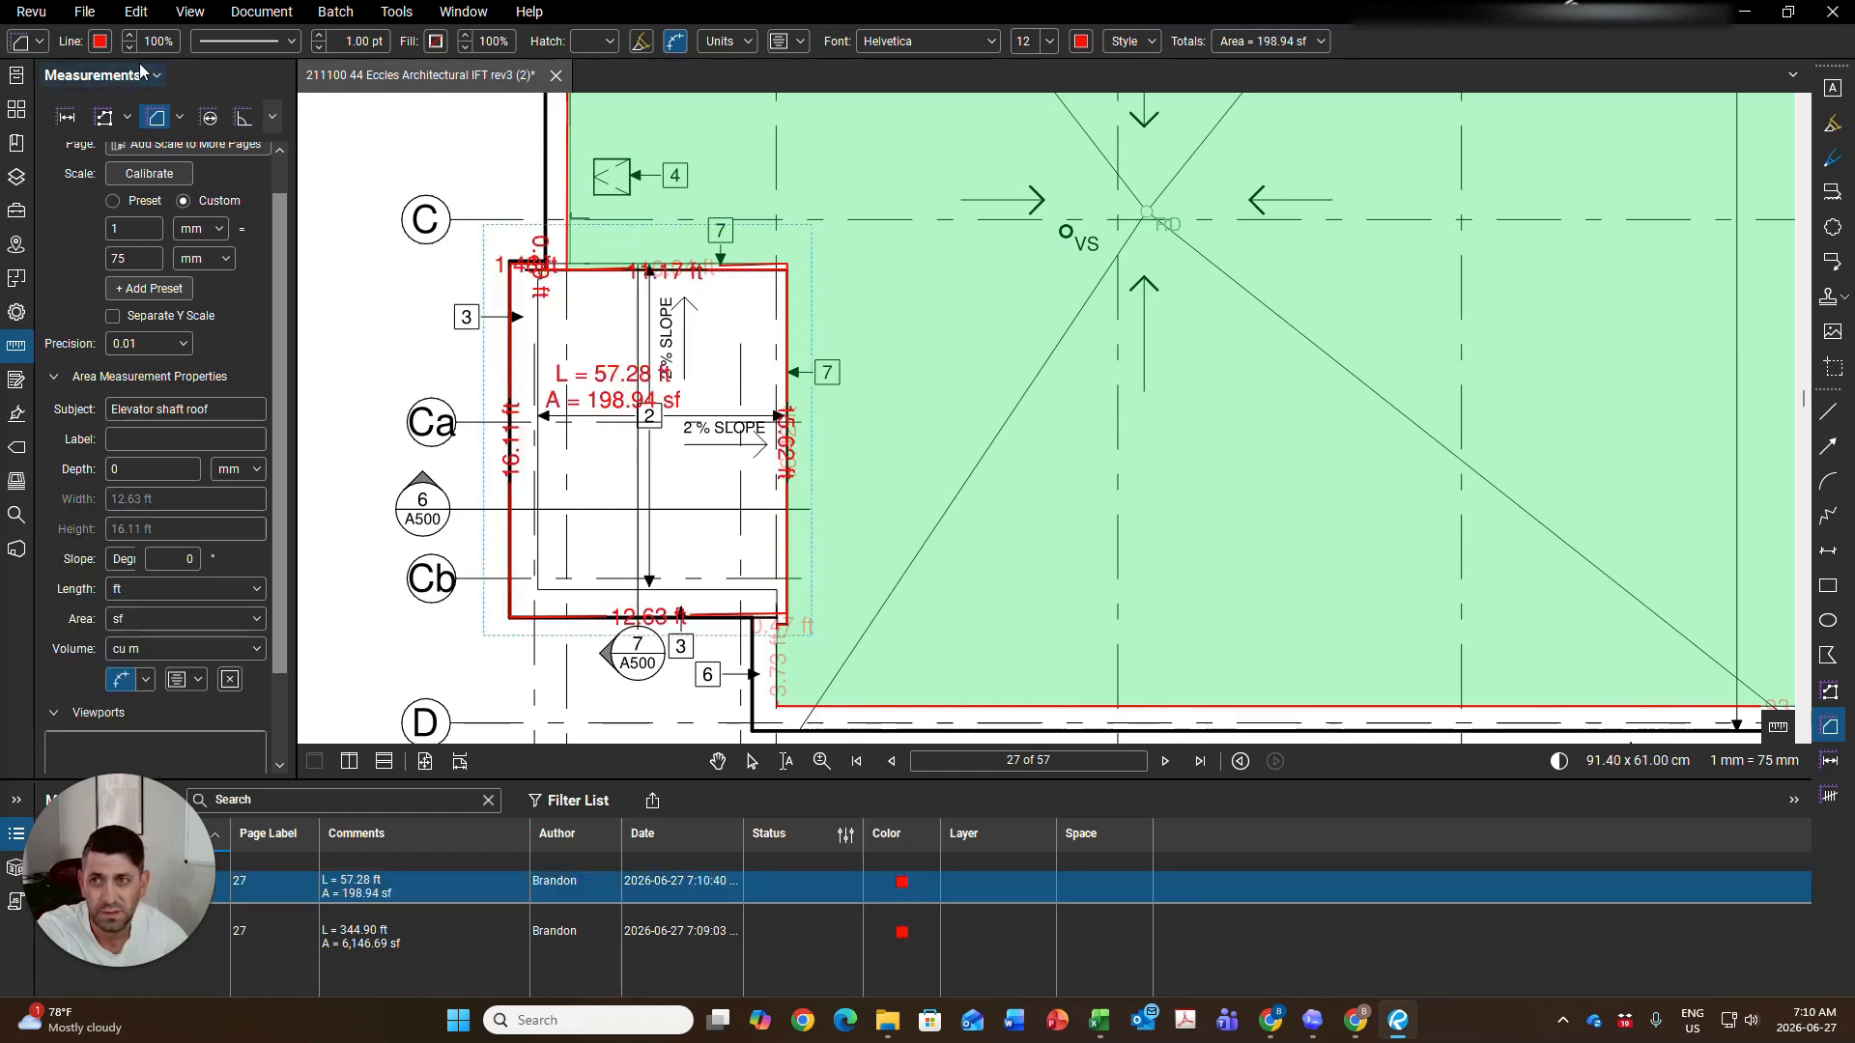
Give the elevator shaft roof measurement a yellow outline and a cyan fill at 30% opacity
{"action": "left_click", "coordinate": [100, 44]}
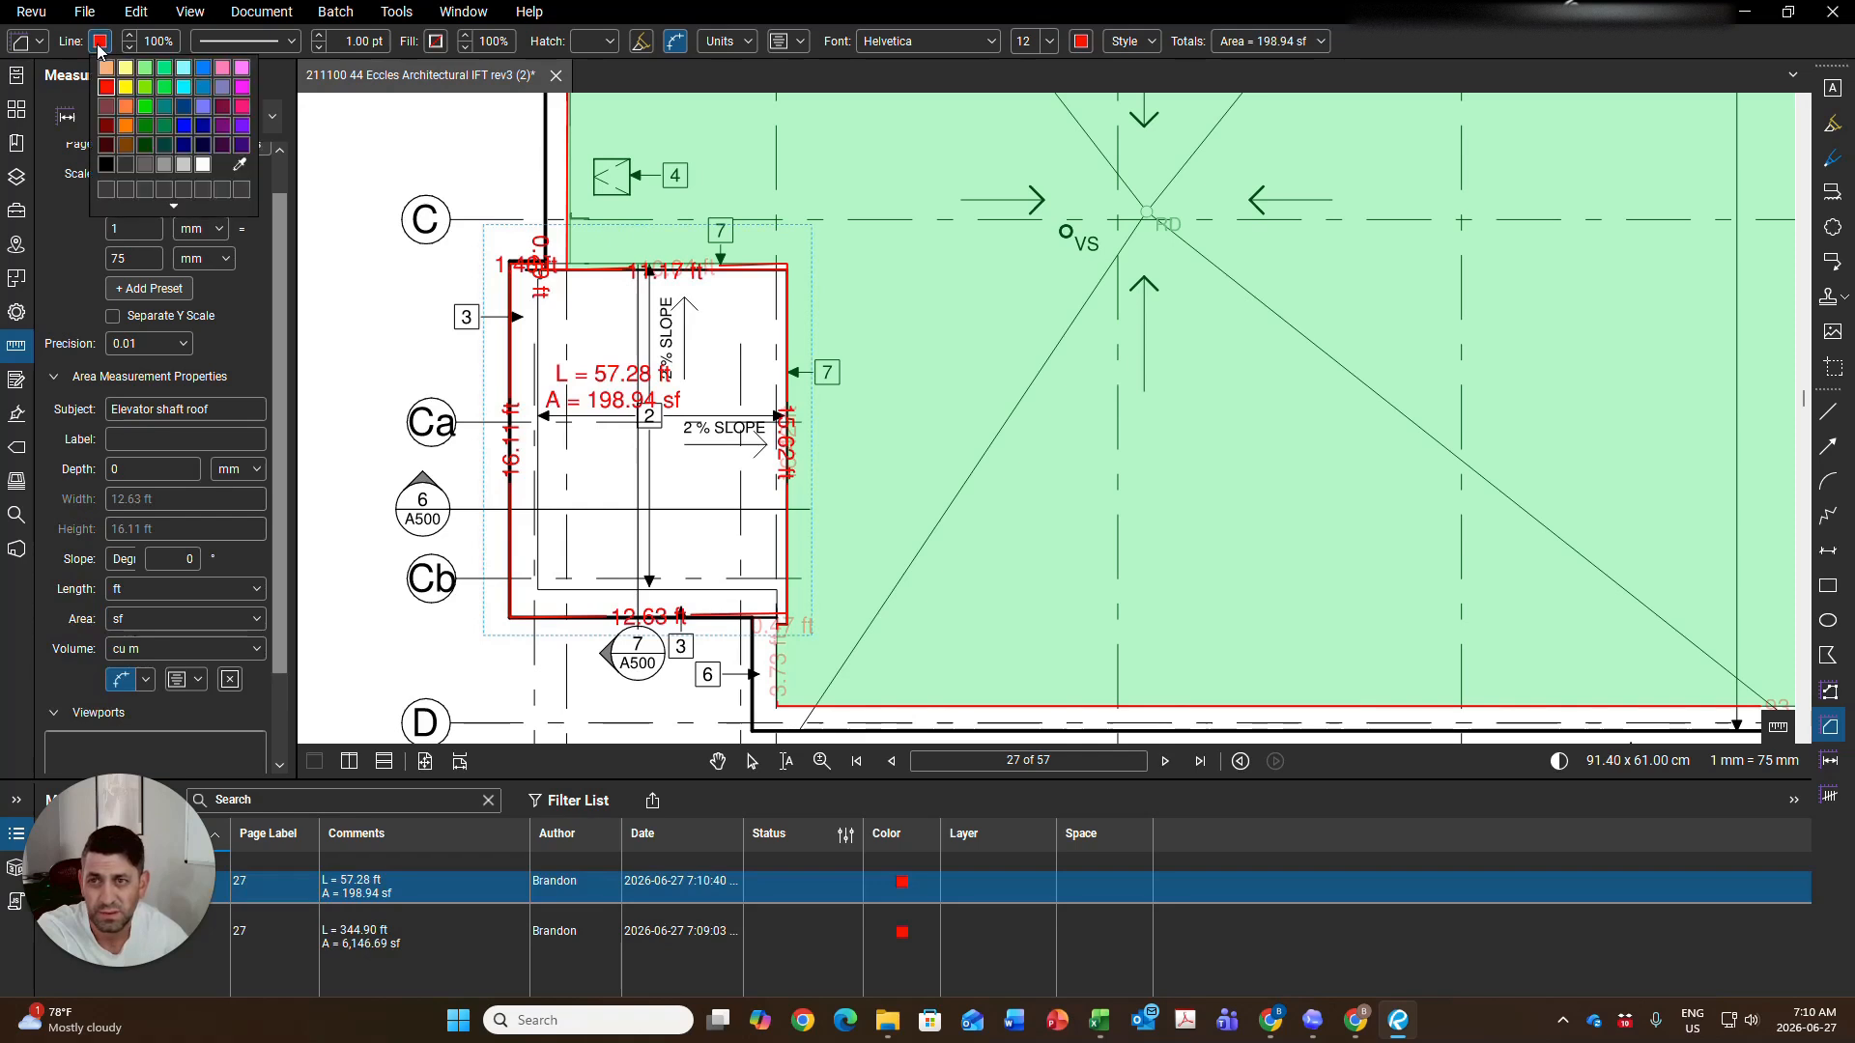
{"action": "left_click", "coordinate": [125, 87]}
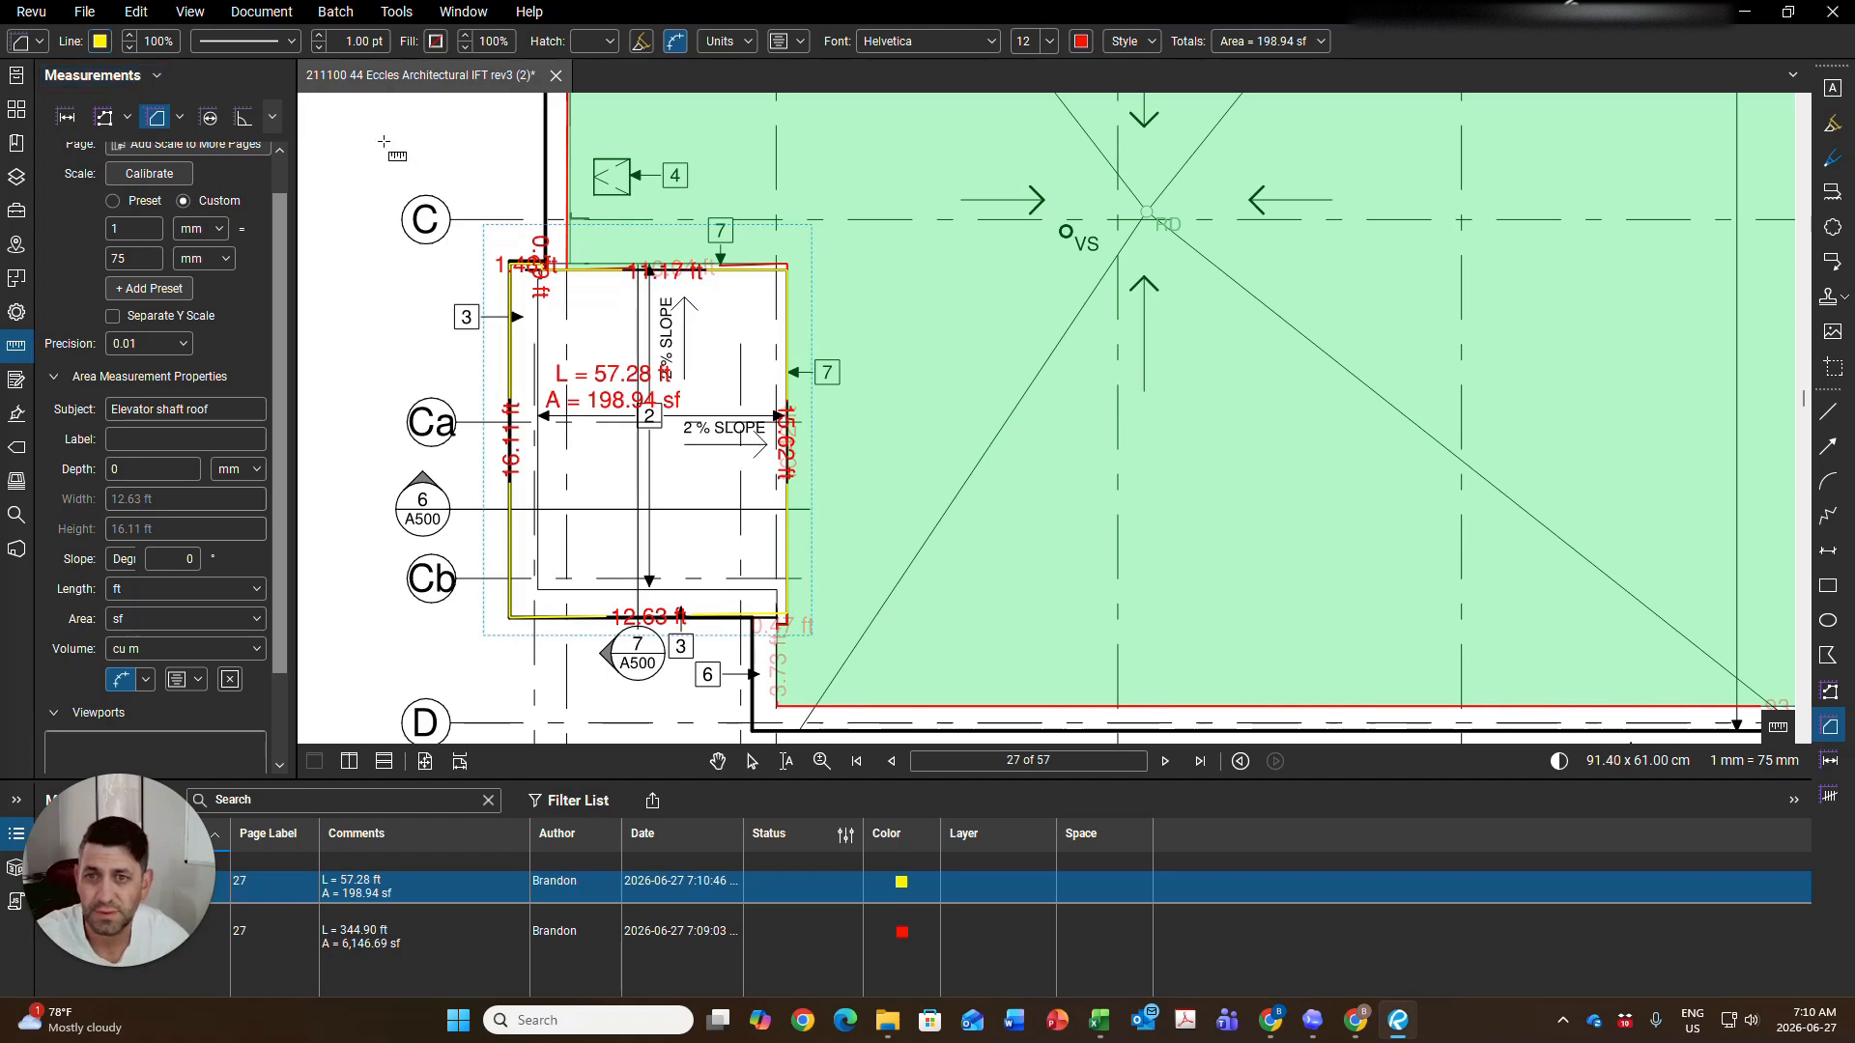
{"action": "left_click", "coordinate": [434, 41]}
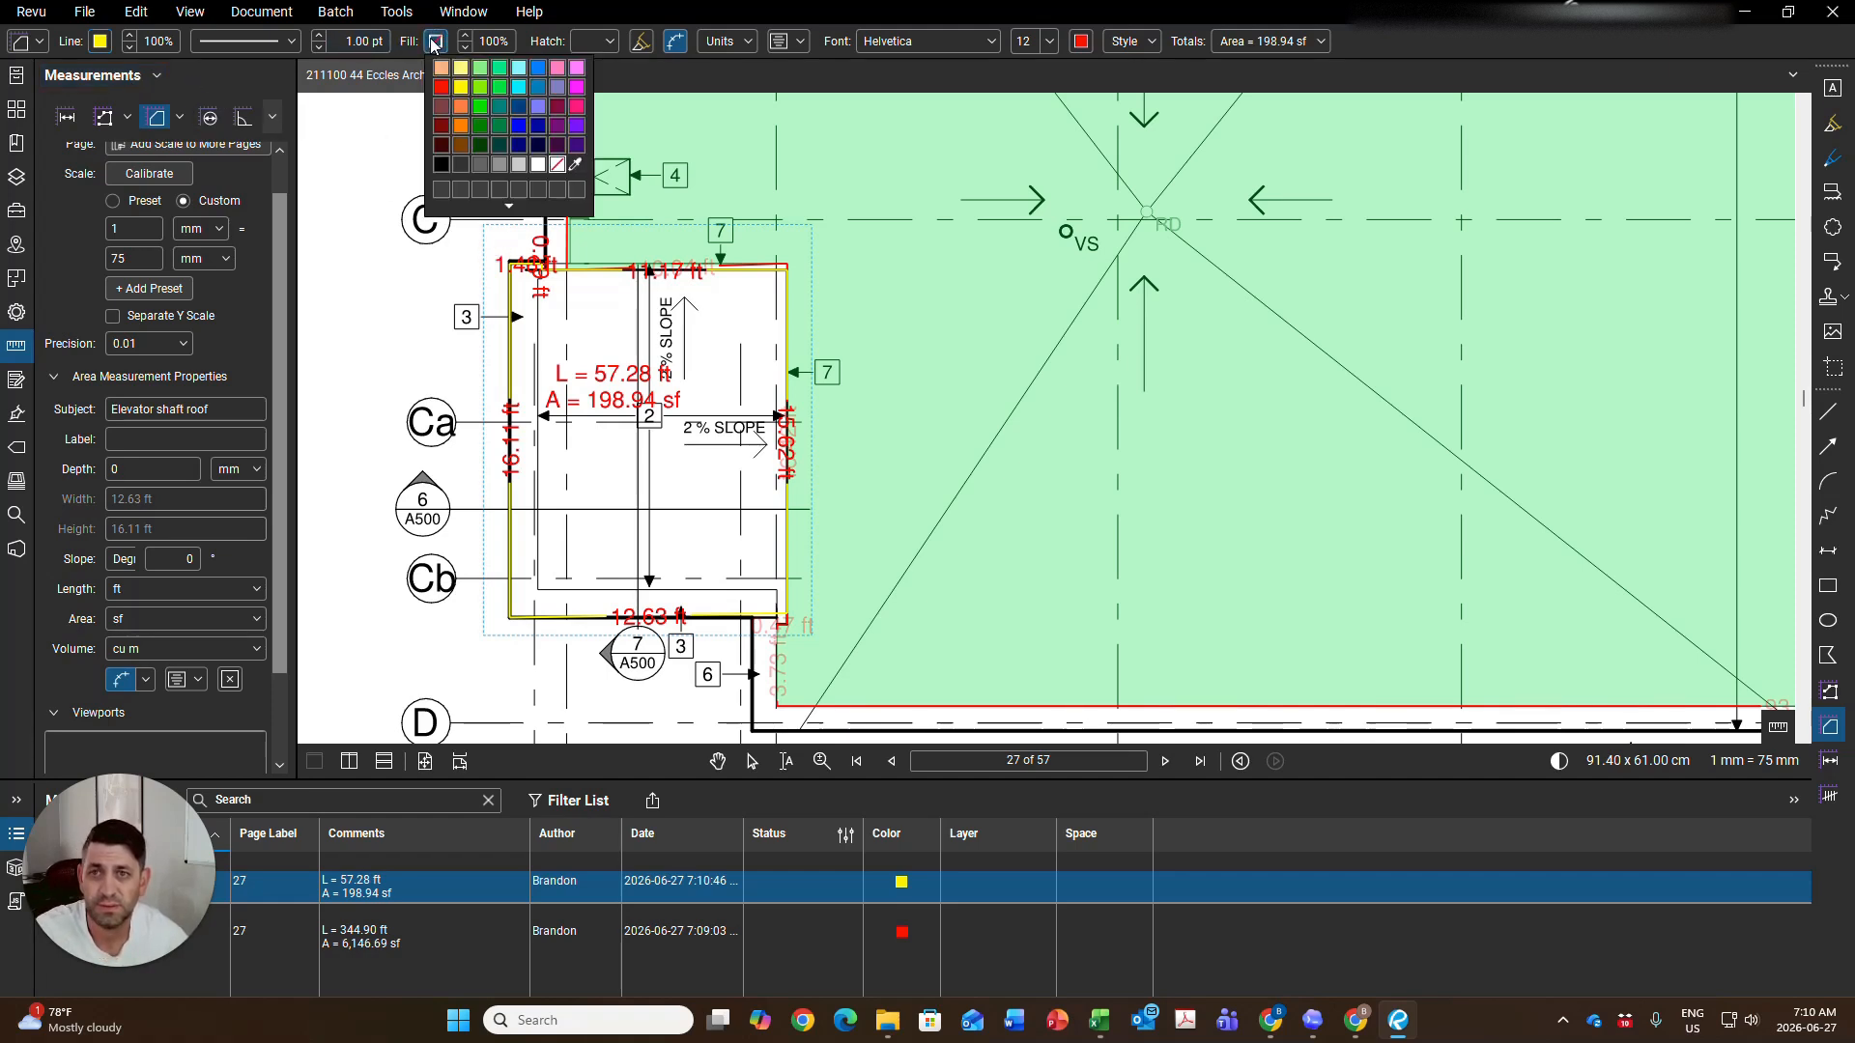
{"action": "left_click", "coordinate": [520, 89]}
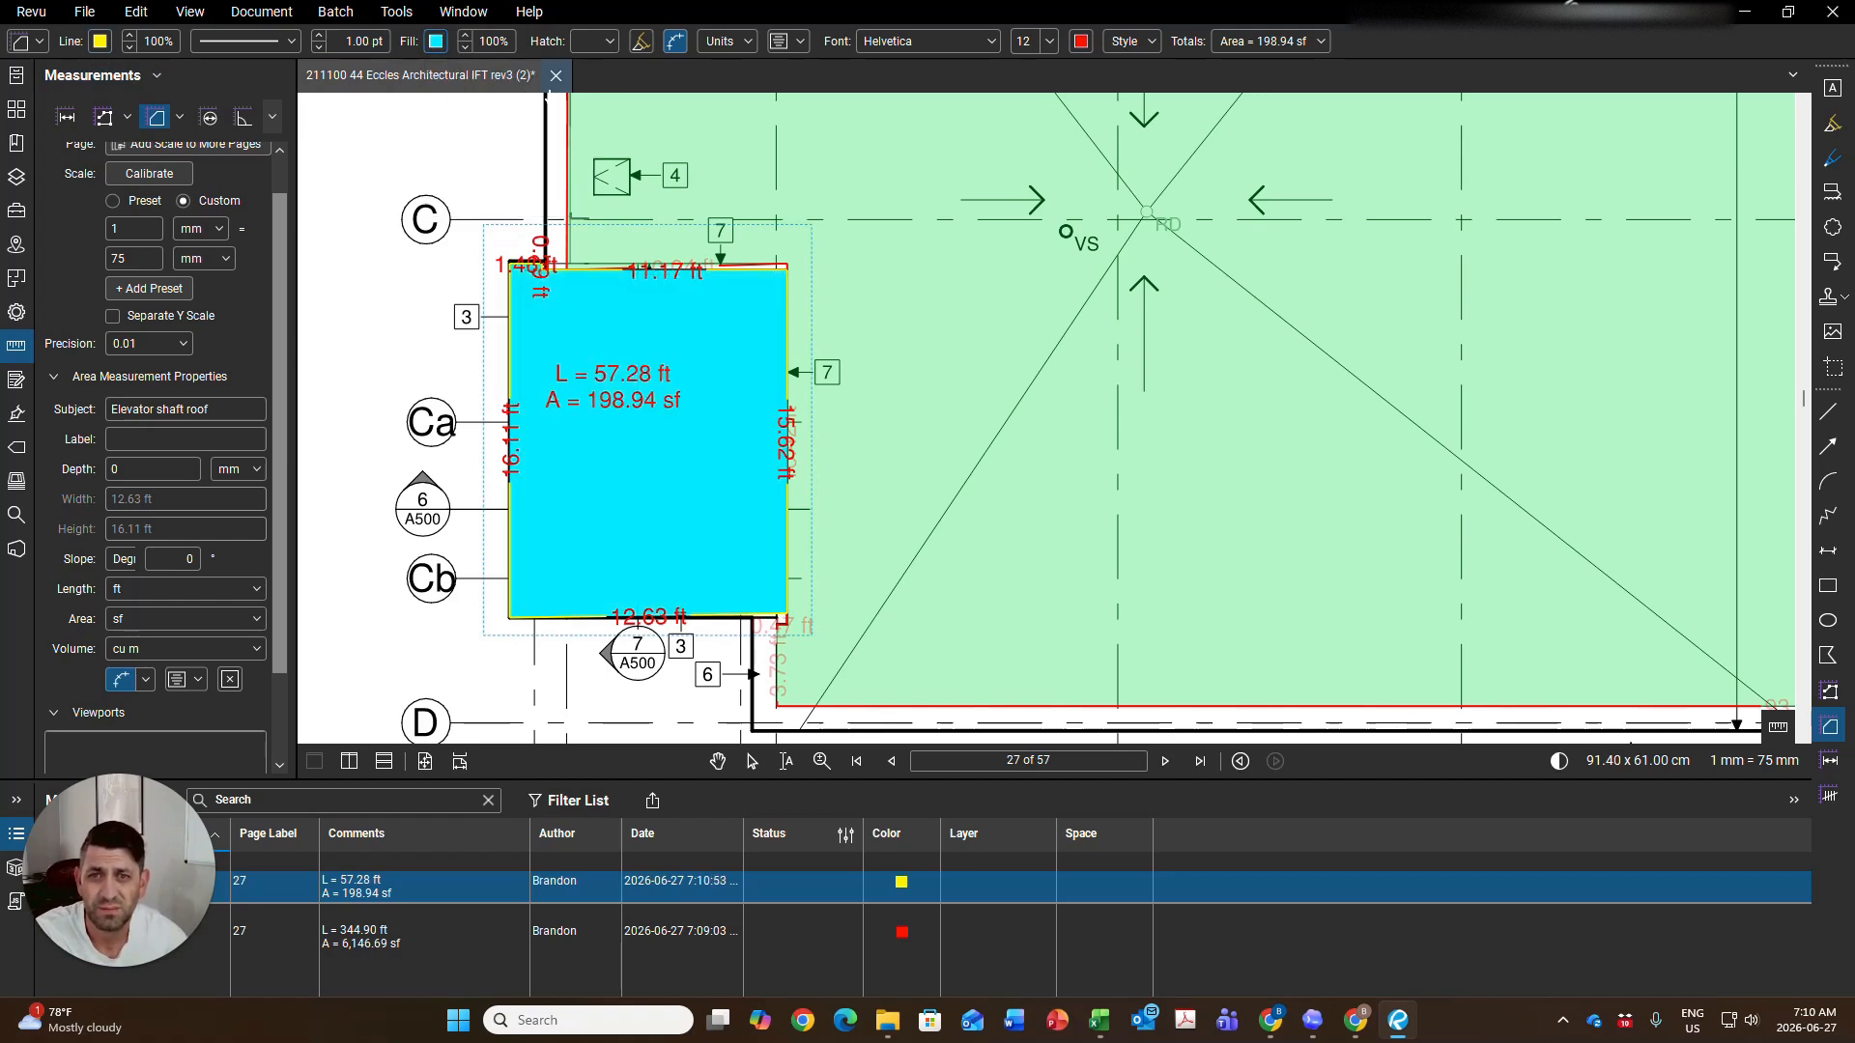
{"action": "left_click", "coordinate": [464, 49]}
{"action": "left_click", "coordinate": [465, 49]}
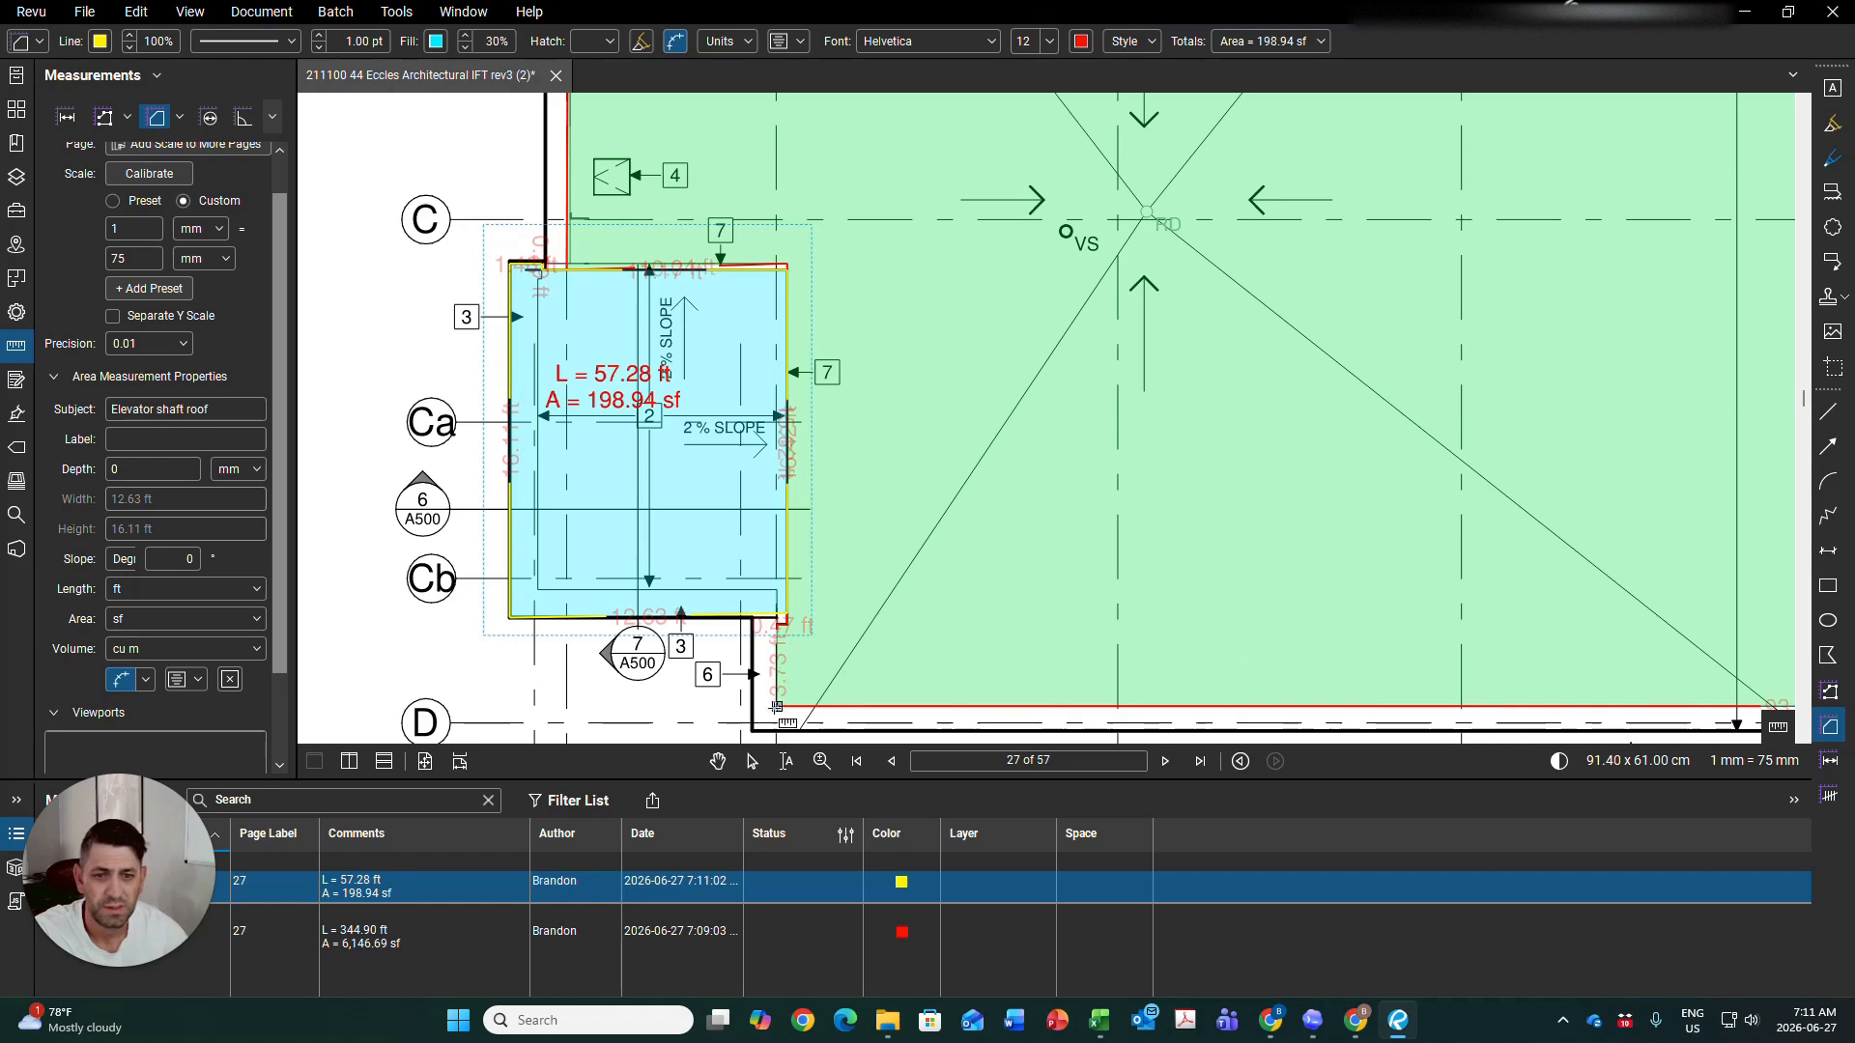
Show both measured roof areas together and bring the main roof's vent stacks into view
{"action": "left_click", "coordinate": [716, 760]}
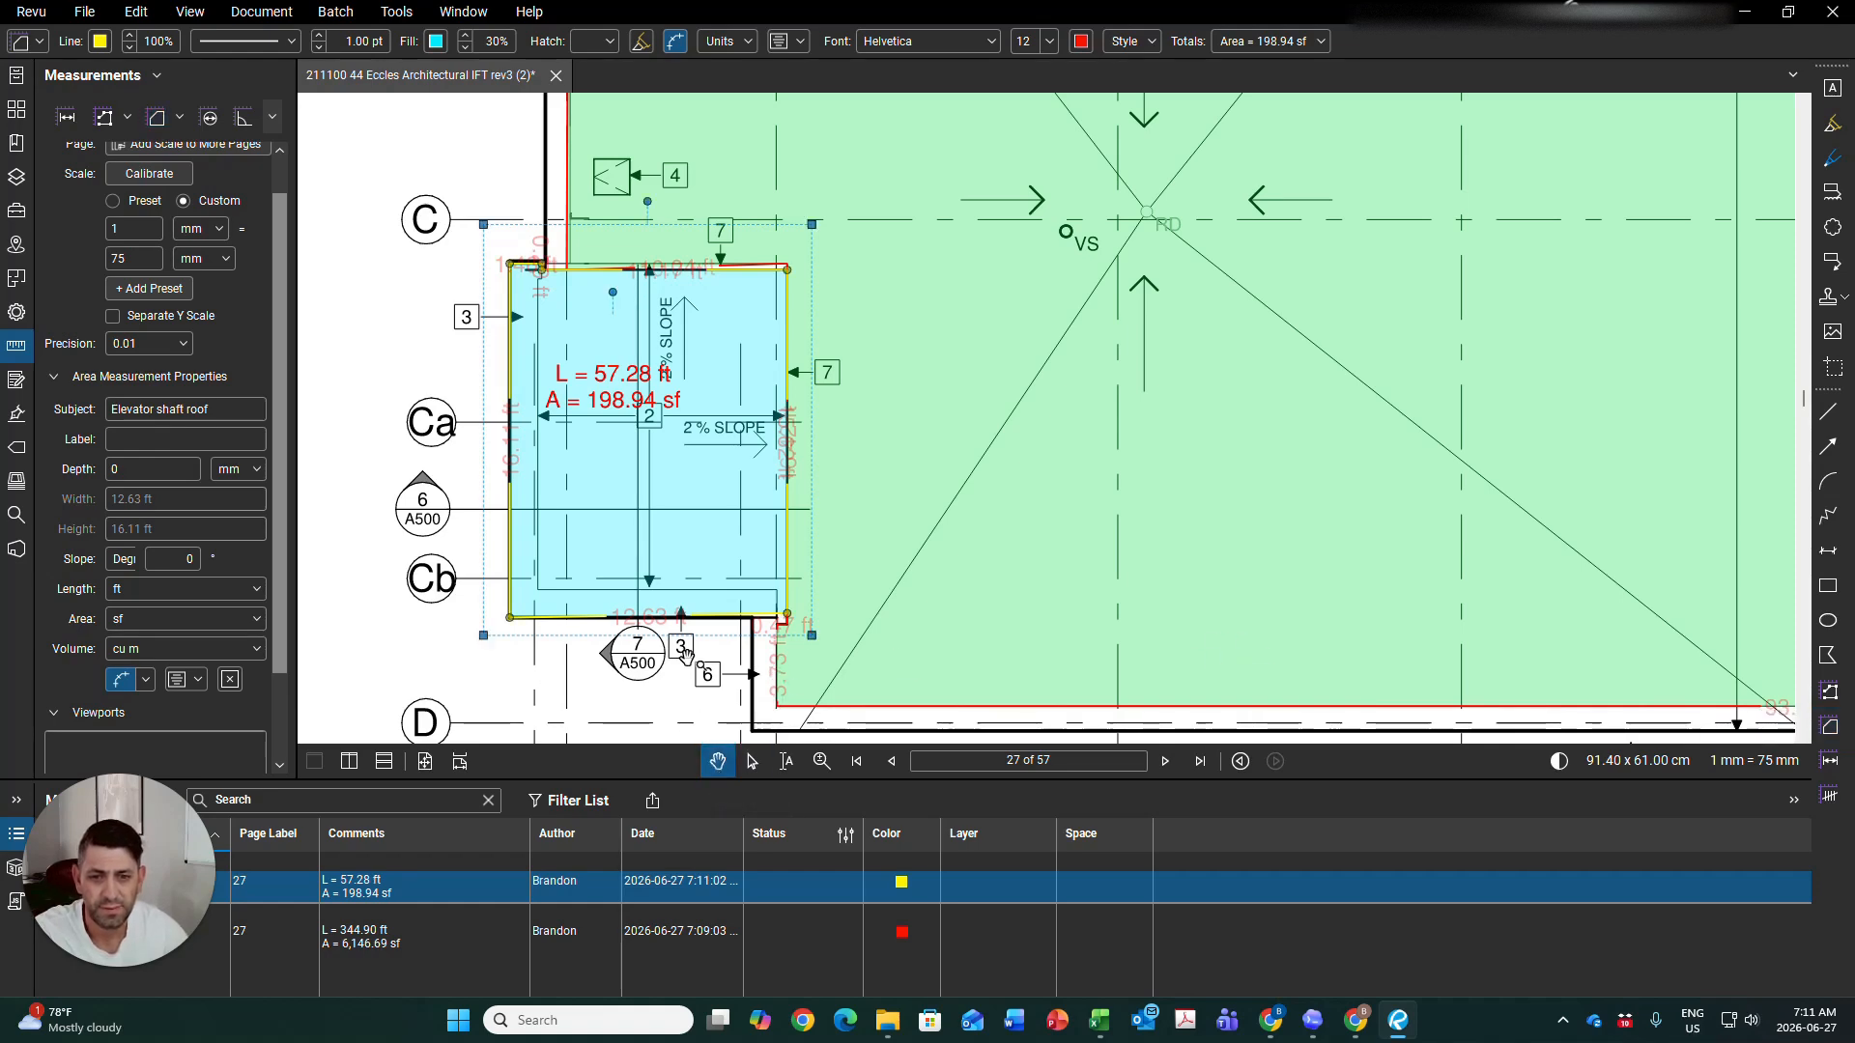
{"action": "left_click_drag", "start_coordinate": [653, 691], "coordinate": [563, 655]}
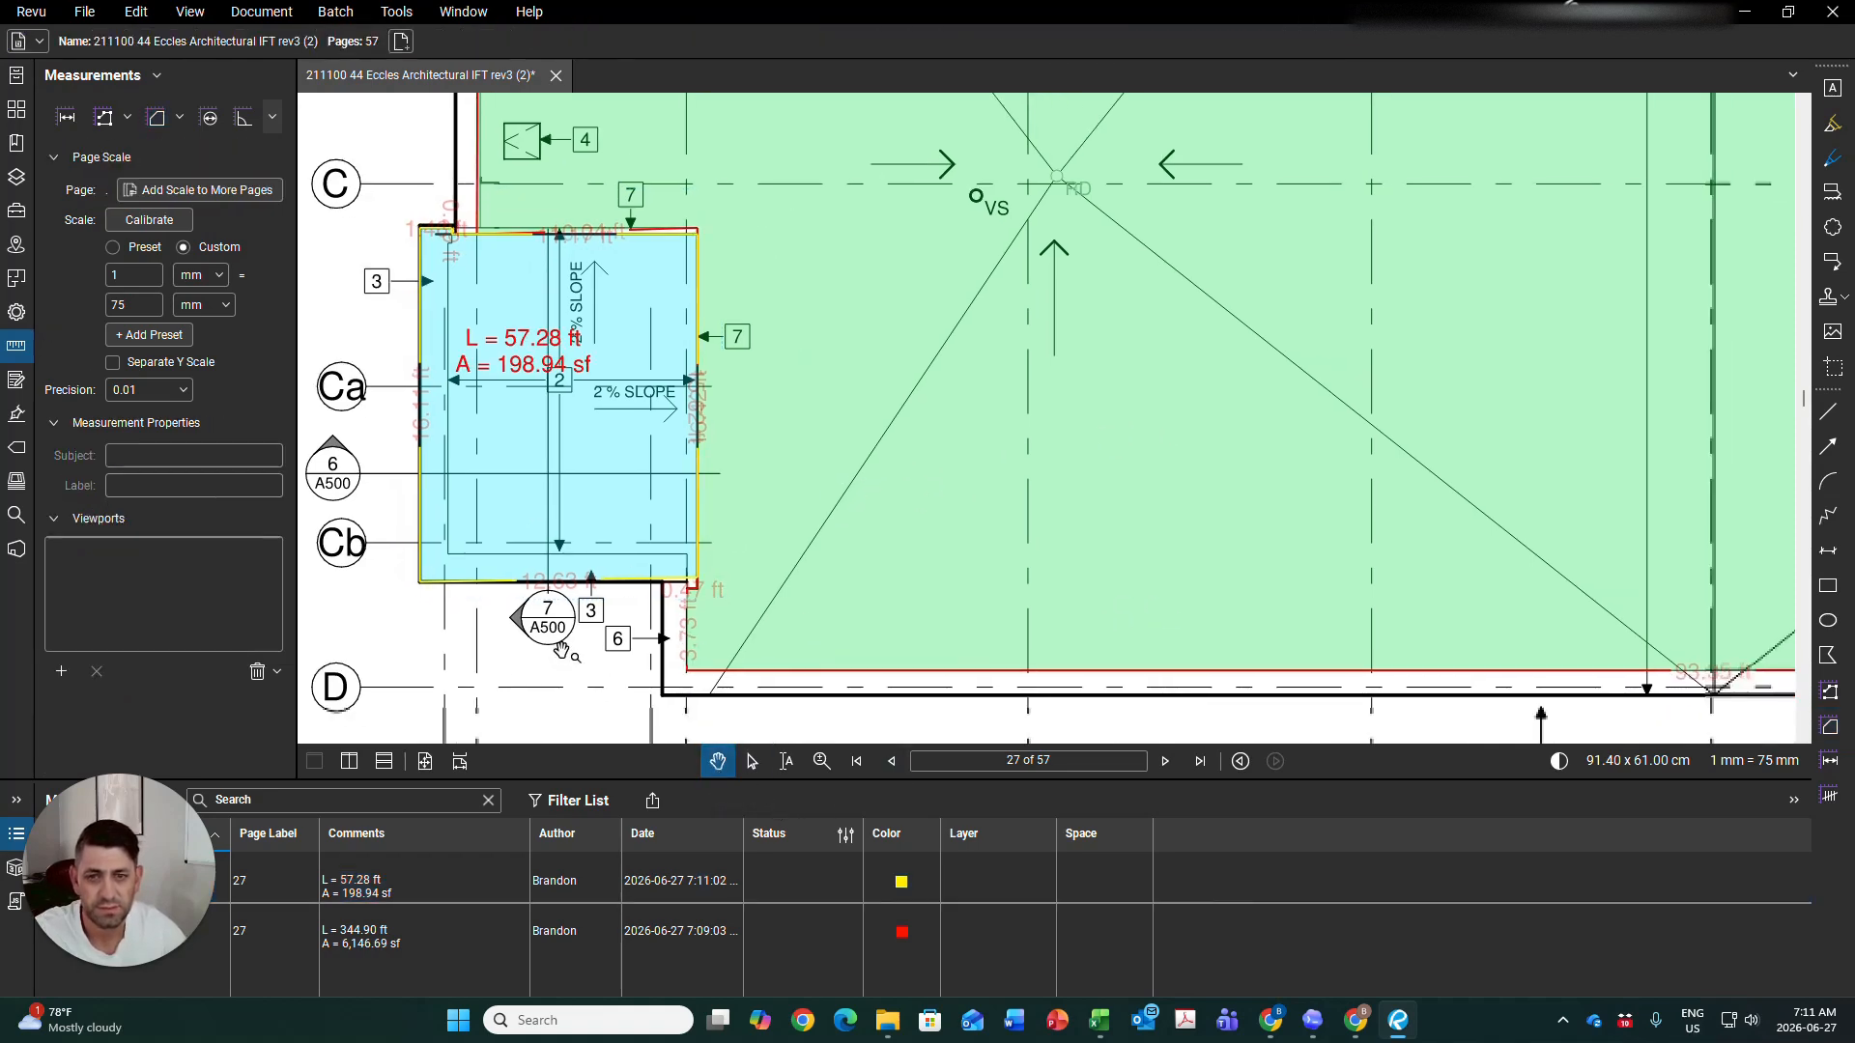
{"action": "scroll", "coordinate": [563, 655], "scroll_direction": "down", "scroll_amount": 5}
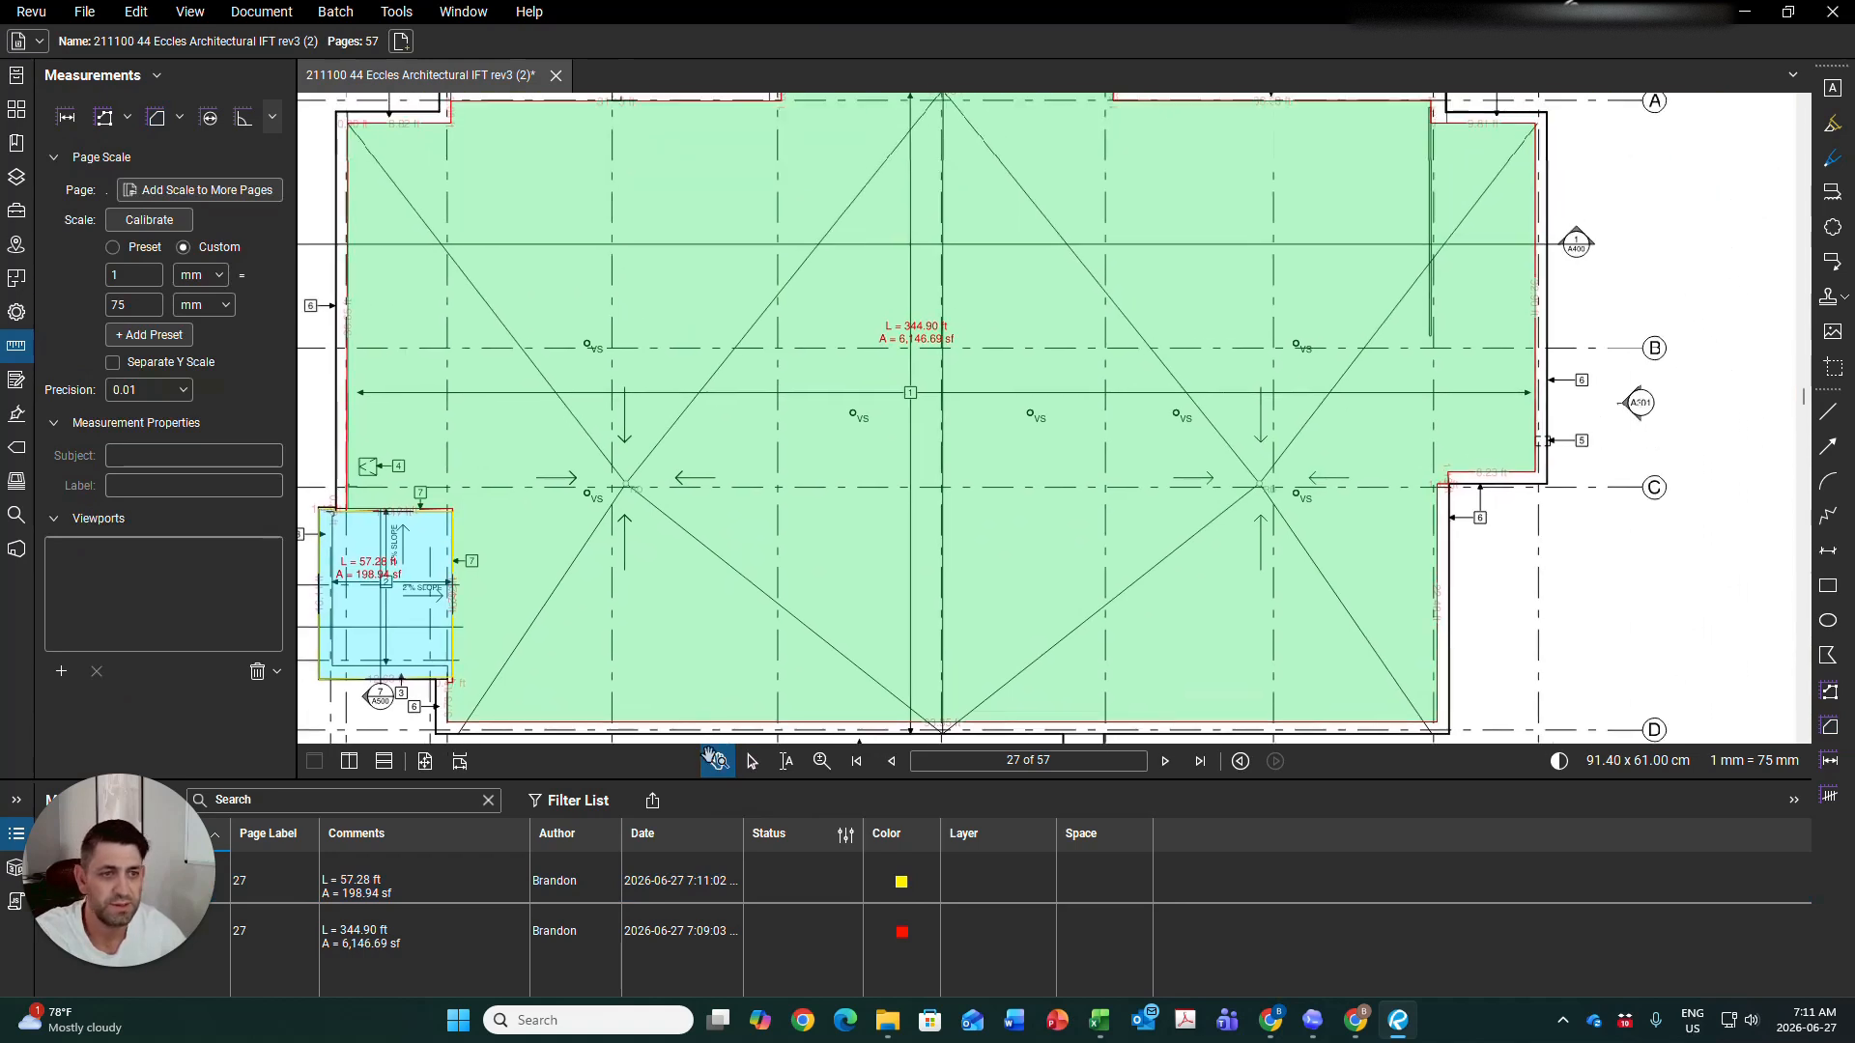
{"action": "mouse_move", "coordinate": [1596, 550]}
{"action": "left_mouse_down"}
{"action": "mouse_move", "coordinate": [1615, 638]}
{"action": "mouse_move", "coordinate": [1660, 572]}
{"action": "mouse_move", "coordinate": [1660, 519]}
{"action": "mouse_move", "coordinate": [1076, 663]}
{"action": "mouse_move", "coordinate": [1512, 623]}
{"action": "mouse_move", "coordinate": [1521, 534]}
{"action": "left_mouse_up"}
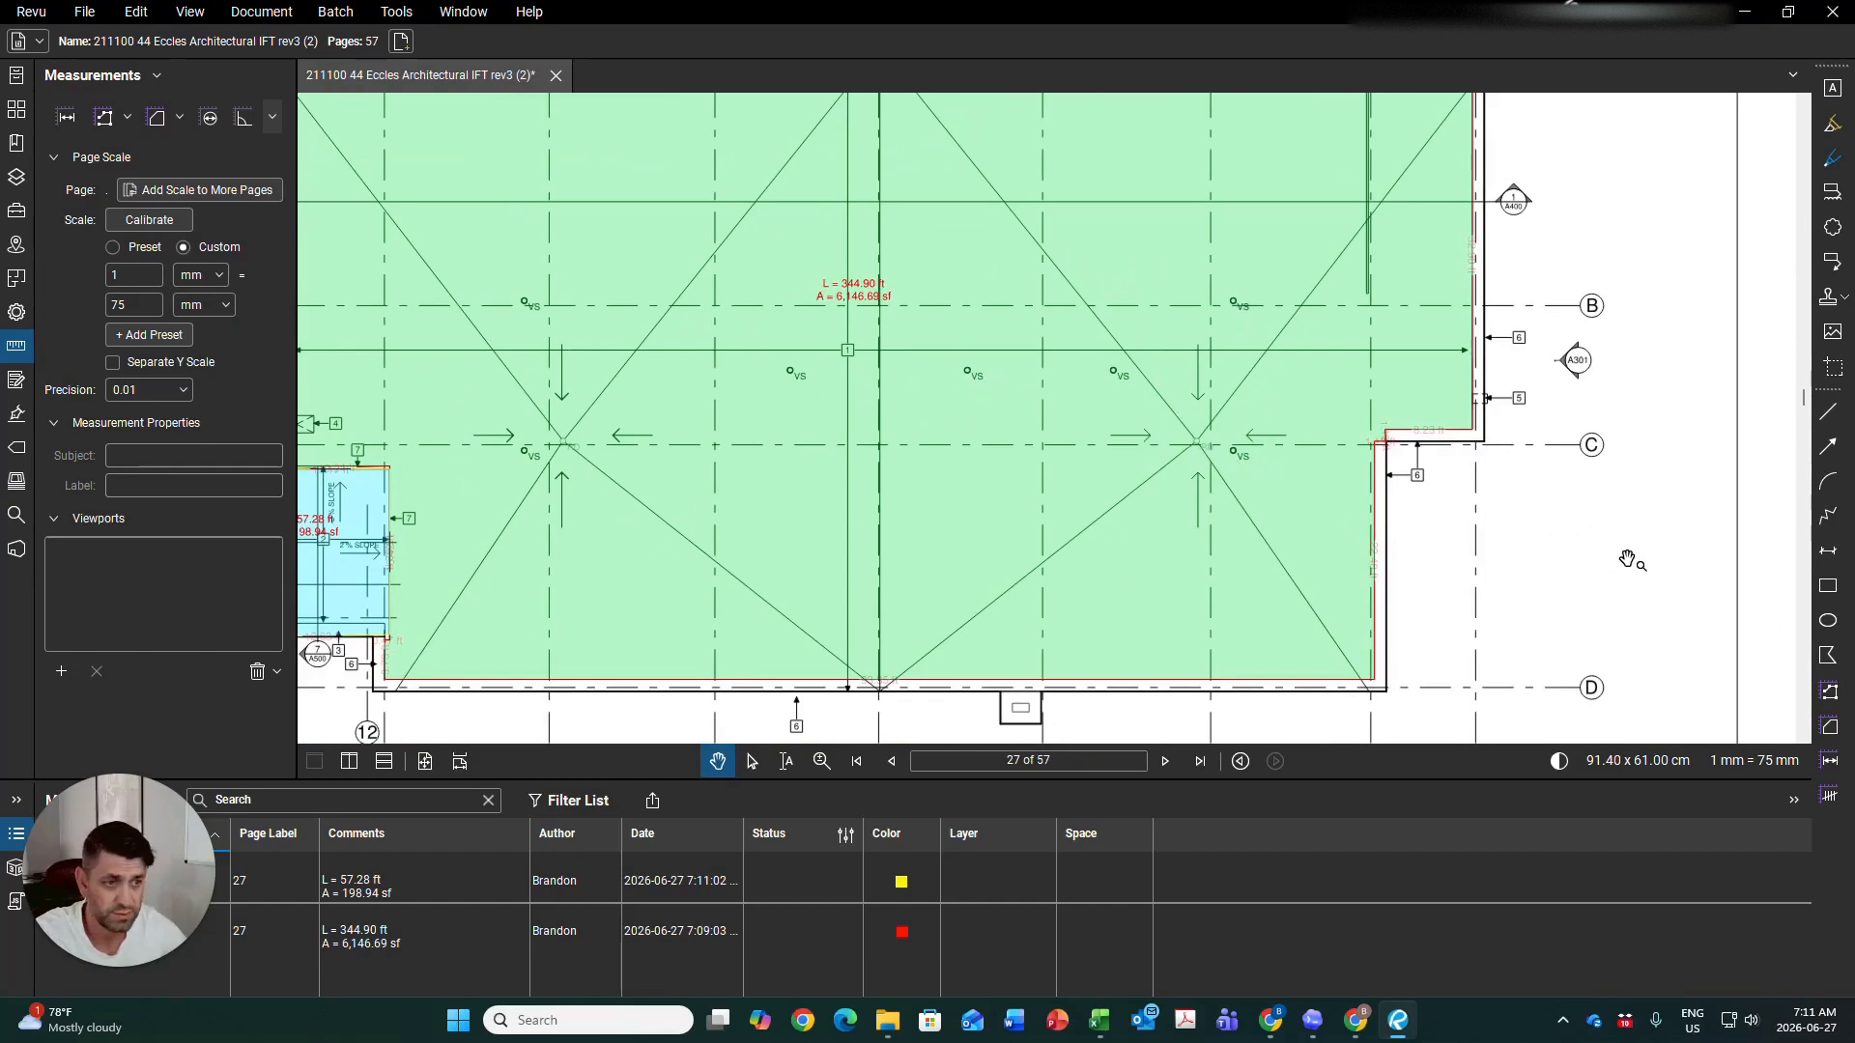
{"action": "left_click_drag", "start_coordinate": [1631, 556], "coordinate": [1591, 554]}
{"action": "left_click", "coordinate": [1828, 795]}
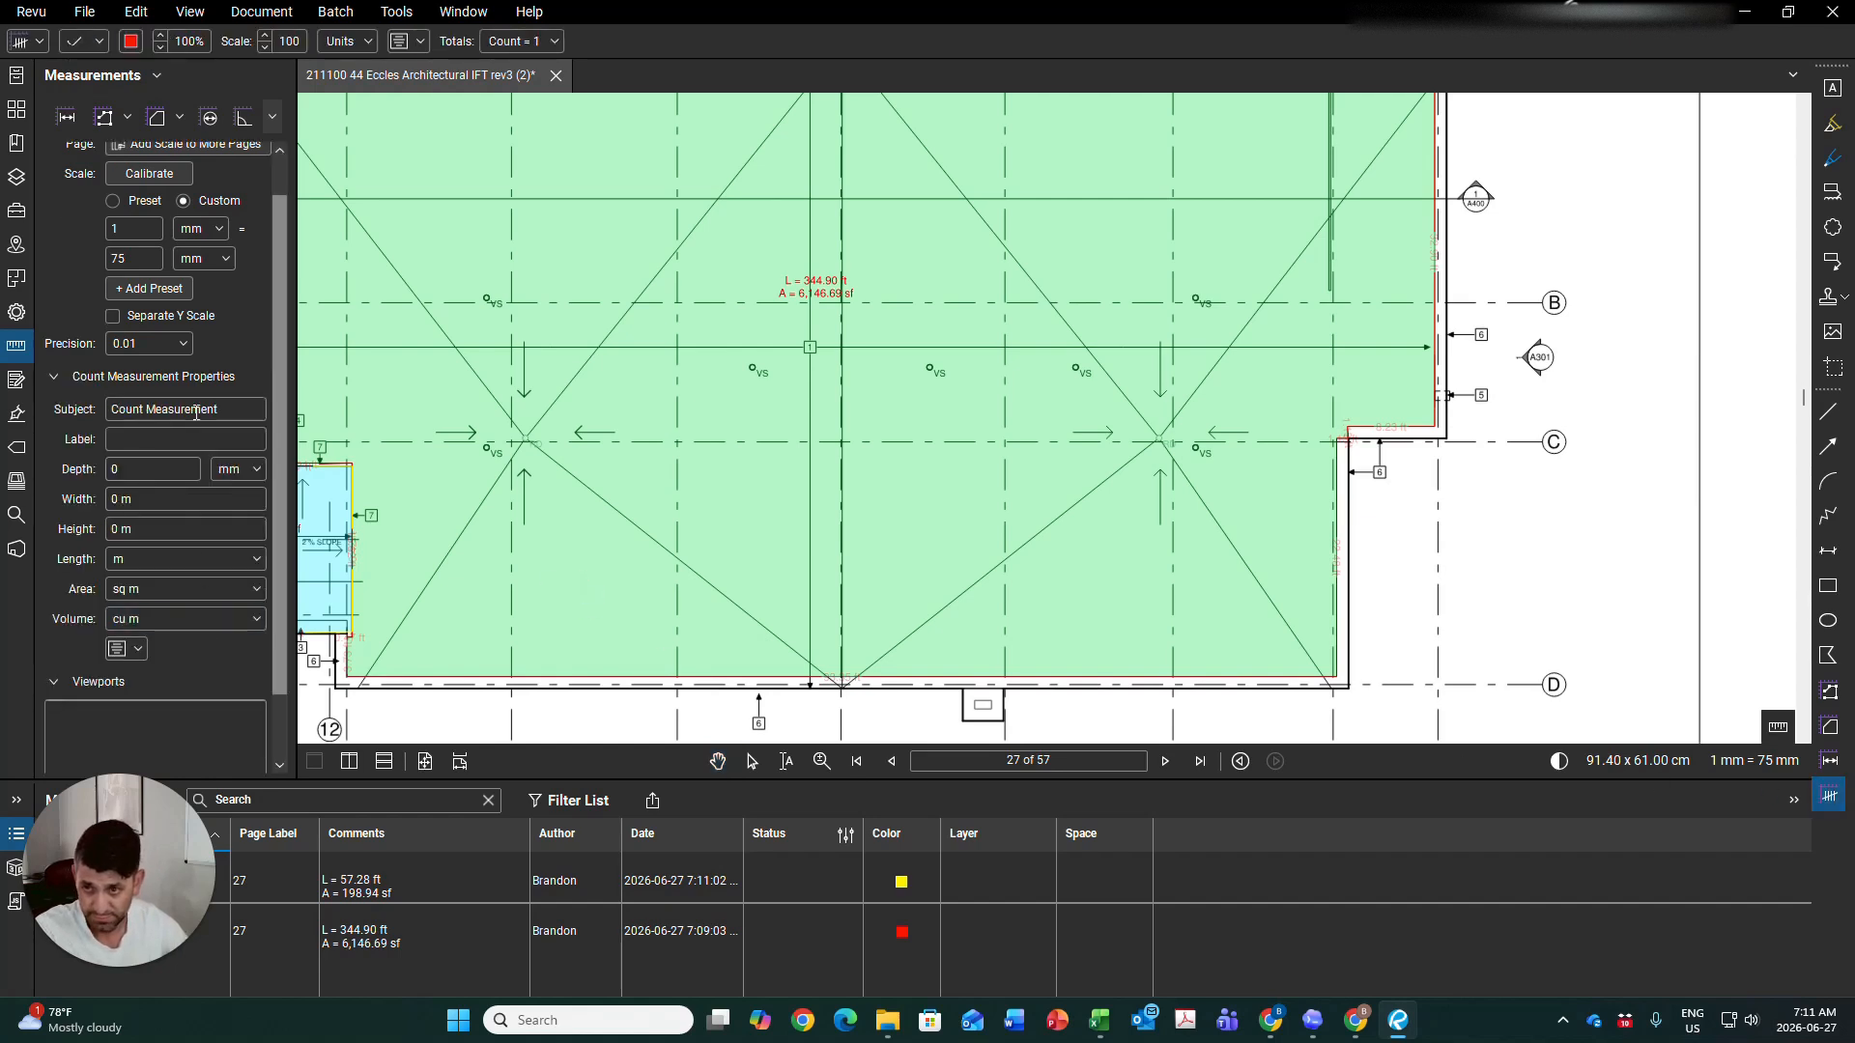
{"action": "left_click_drag", "start_coordinate": [228, 404], "coordinate": [4, 415]}
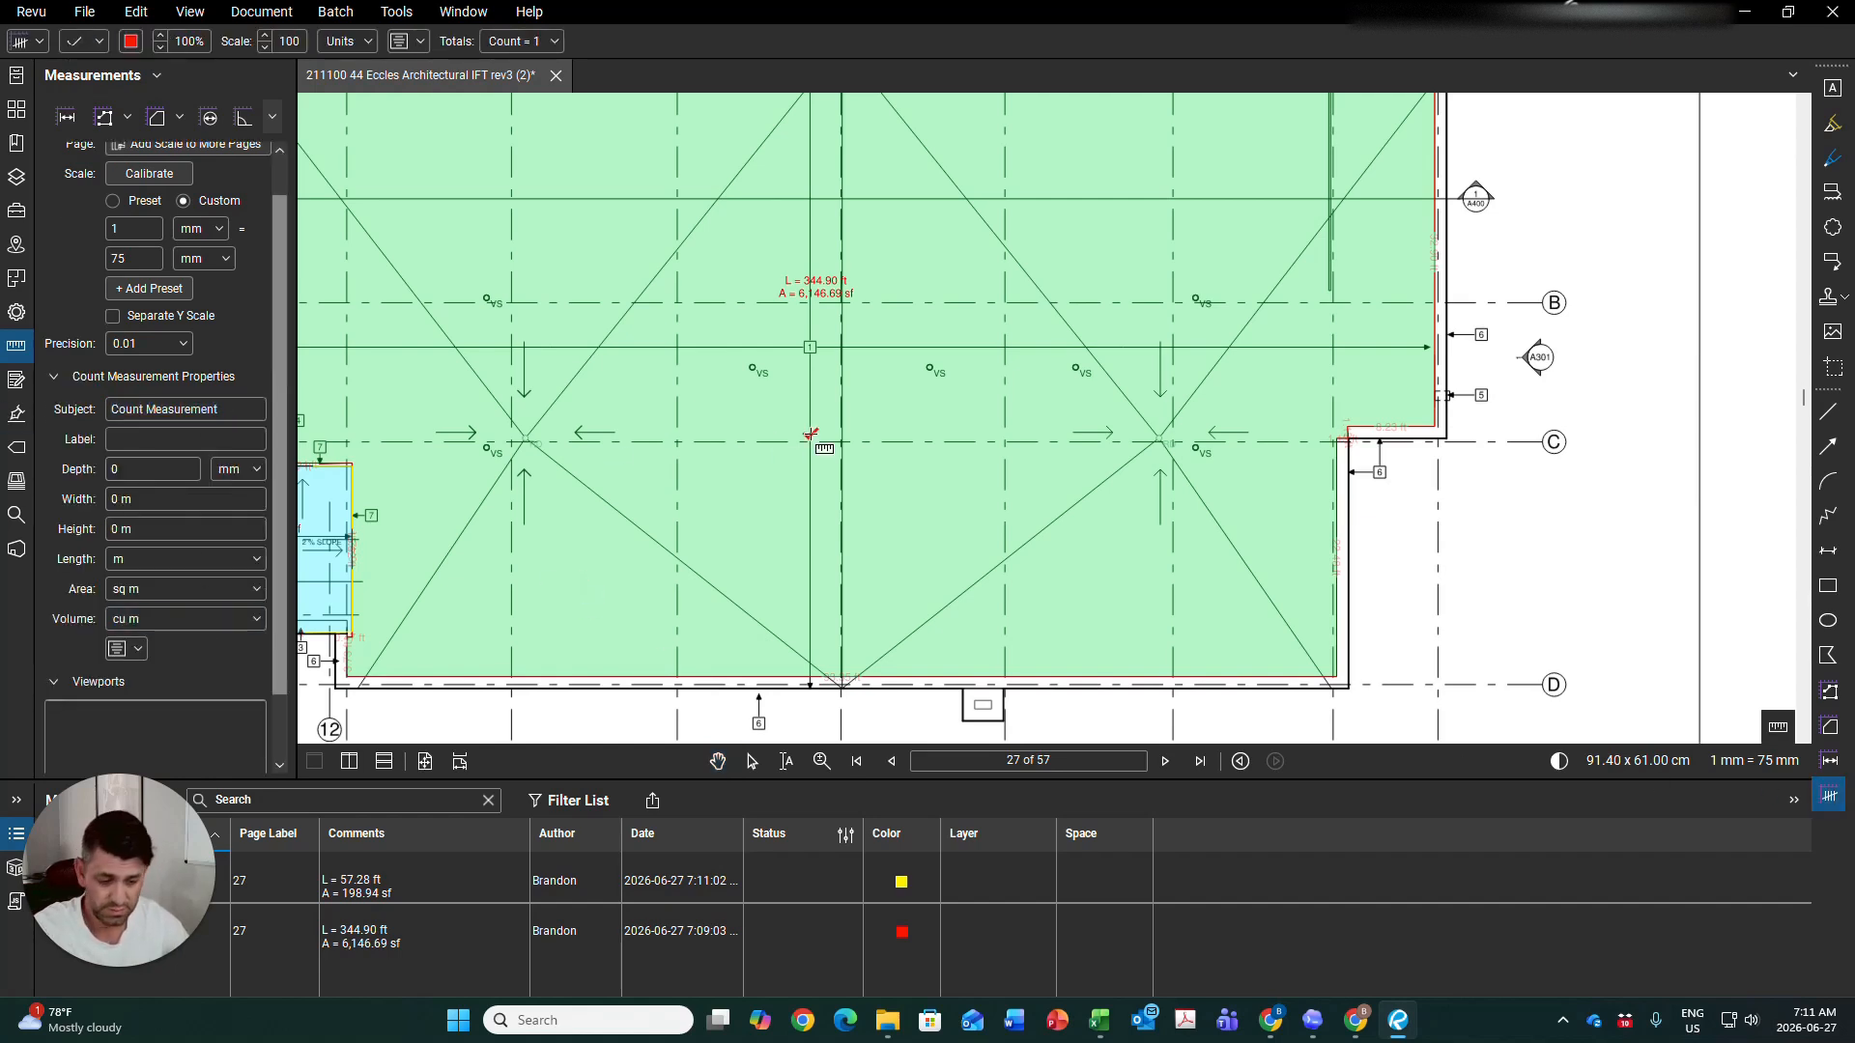
{"action": "key", "text": "Escape"}
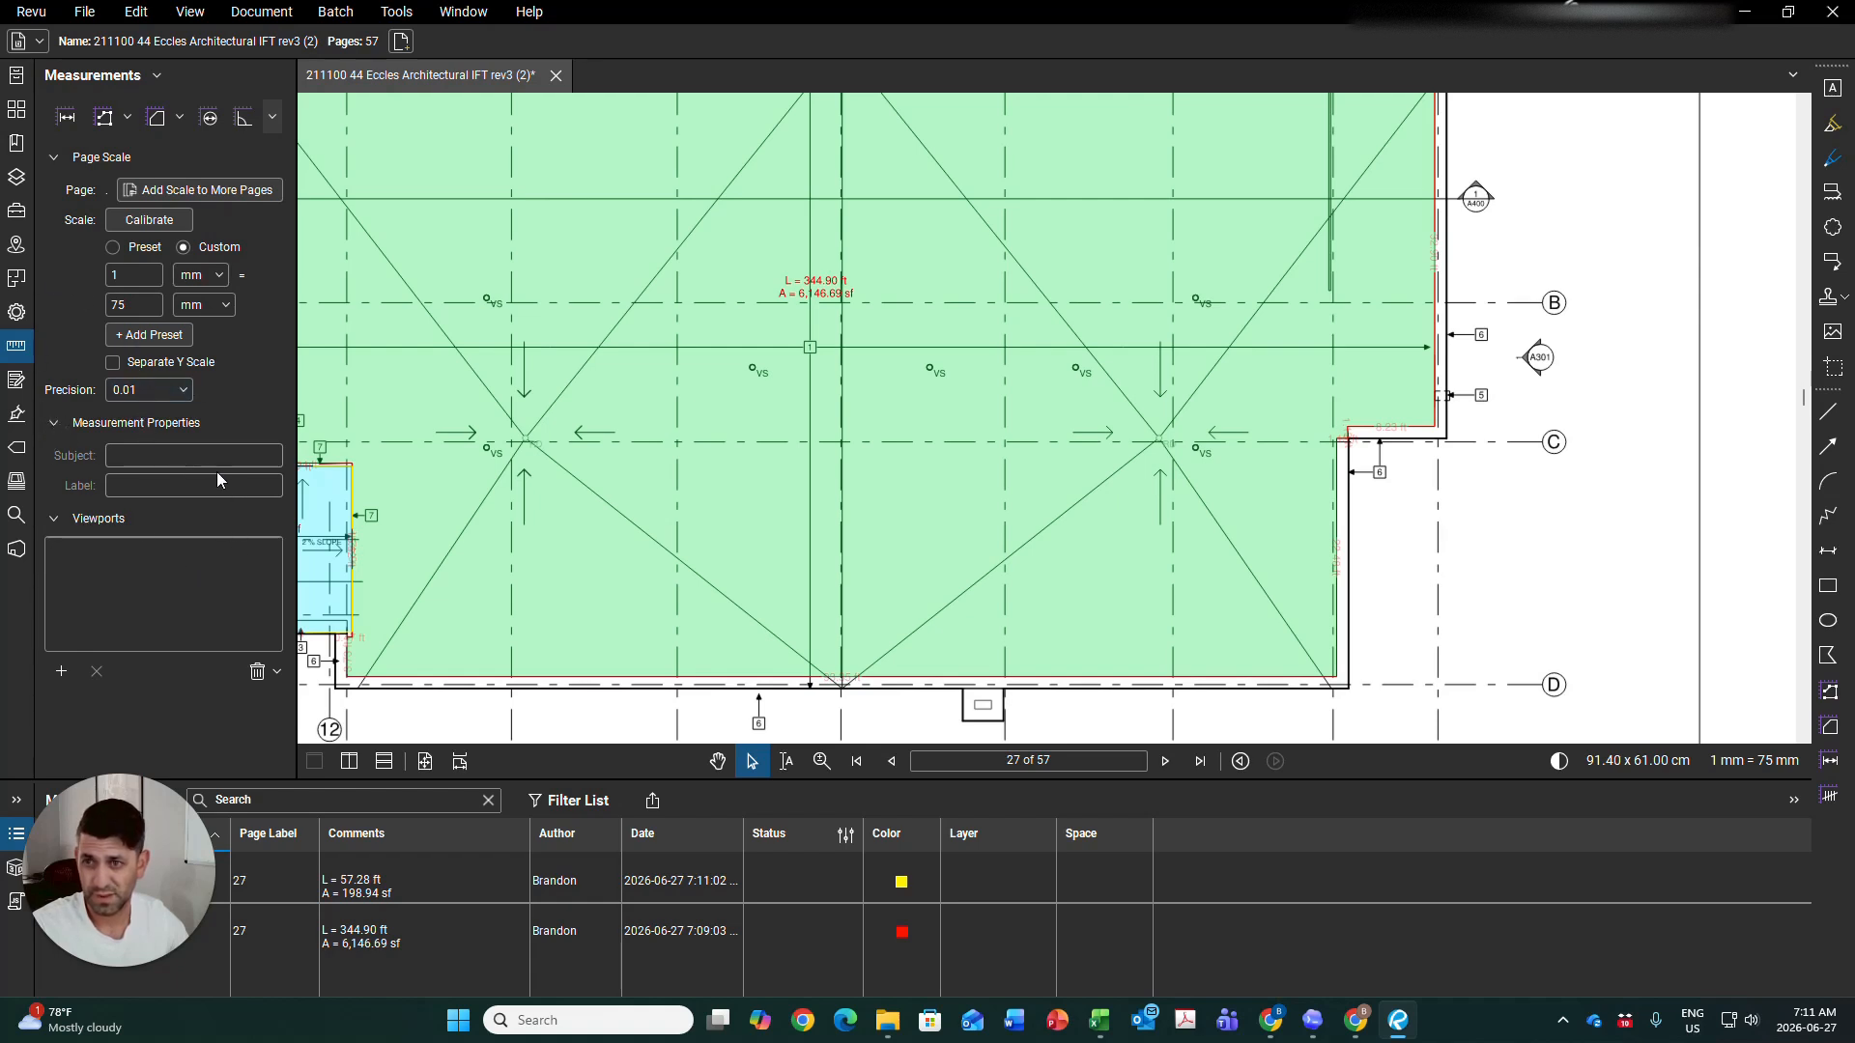
Start a count measurement with the subject "vent stack"
{"action": "left_click", "coordinate": [1829, 795]}
{"action": "left_click", "coordinate": [242, 410]}
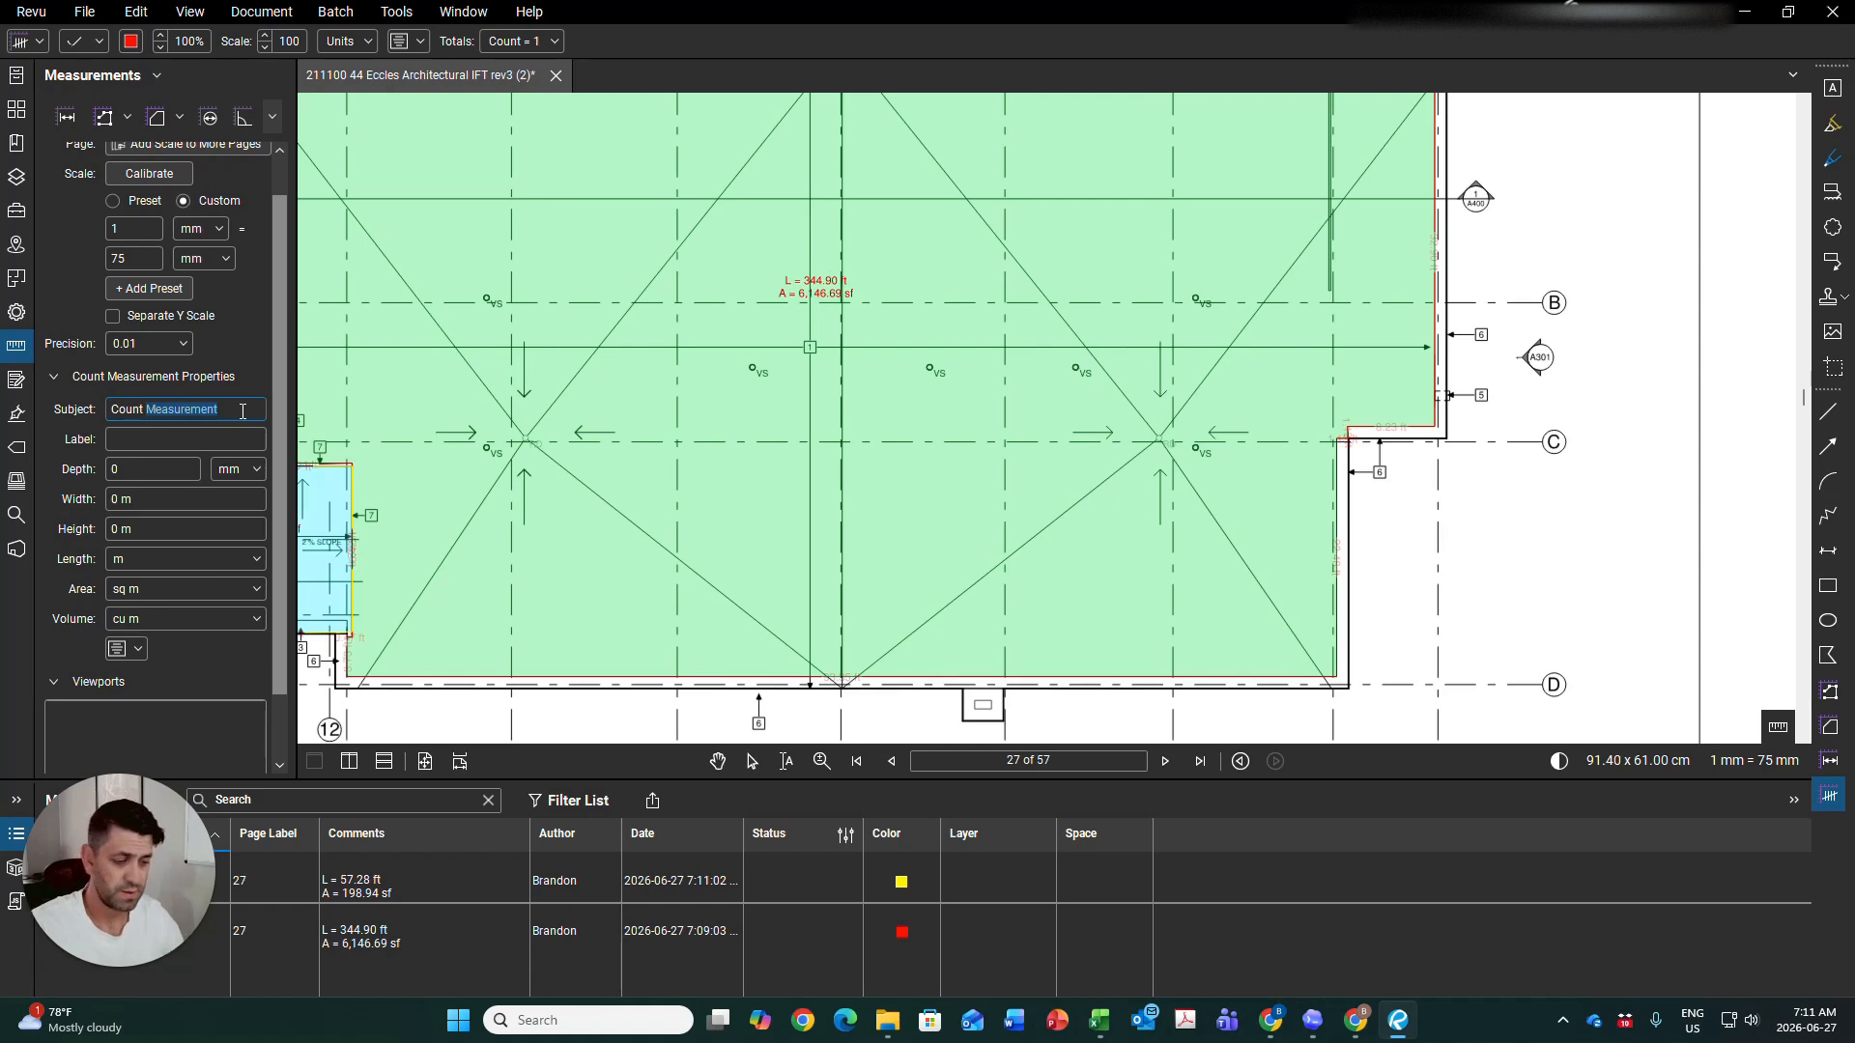
{"action": "key", "text": "BackSpace"}
{"action": "key", "text": "BackSpace"}
{"action": "key", "text": "BackSpace"}
{"action": "key", "text": "BackSpace"}
{"action": "key", "text": "BackSpace"}
{"action": "key", "text": "BackSpace"}
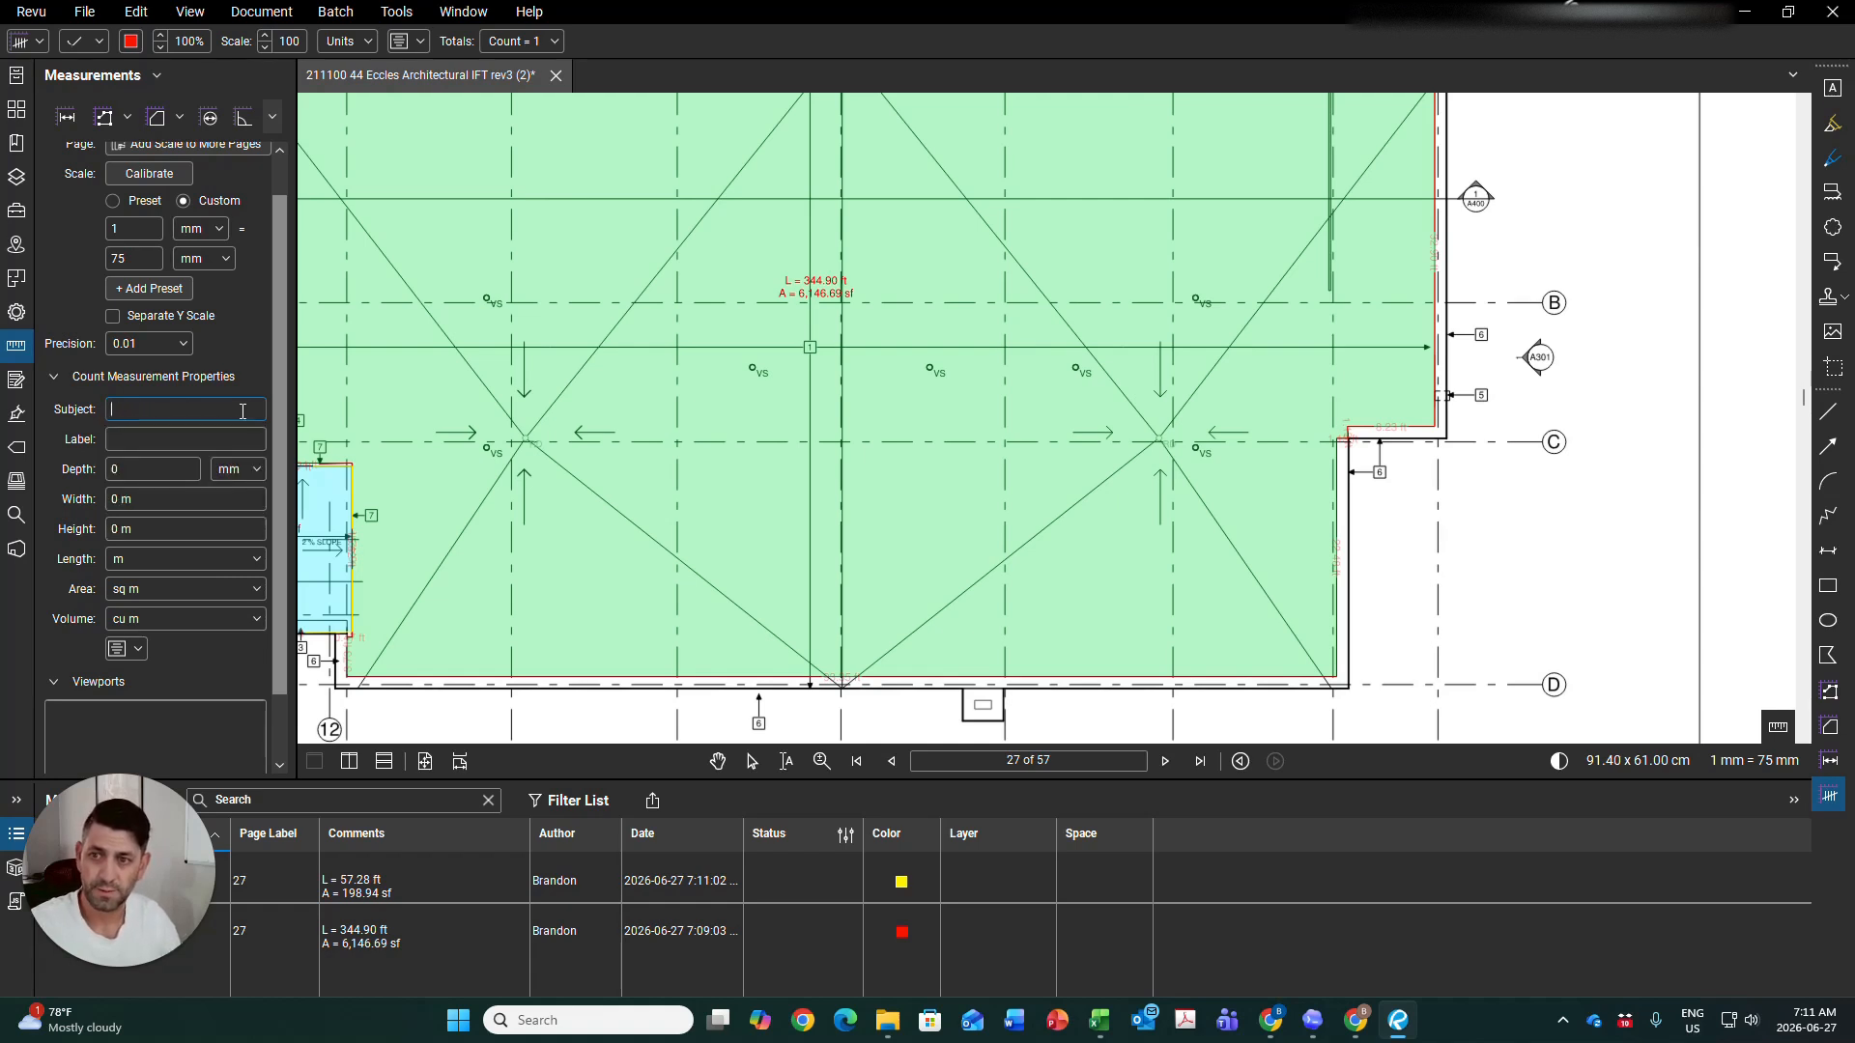
{"action": "type", "text": "vent stack"}
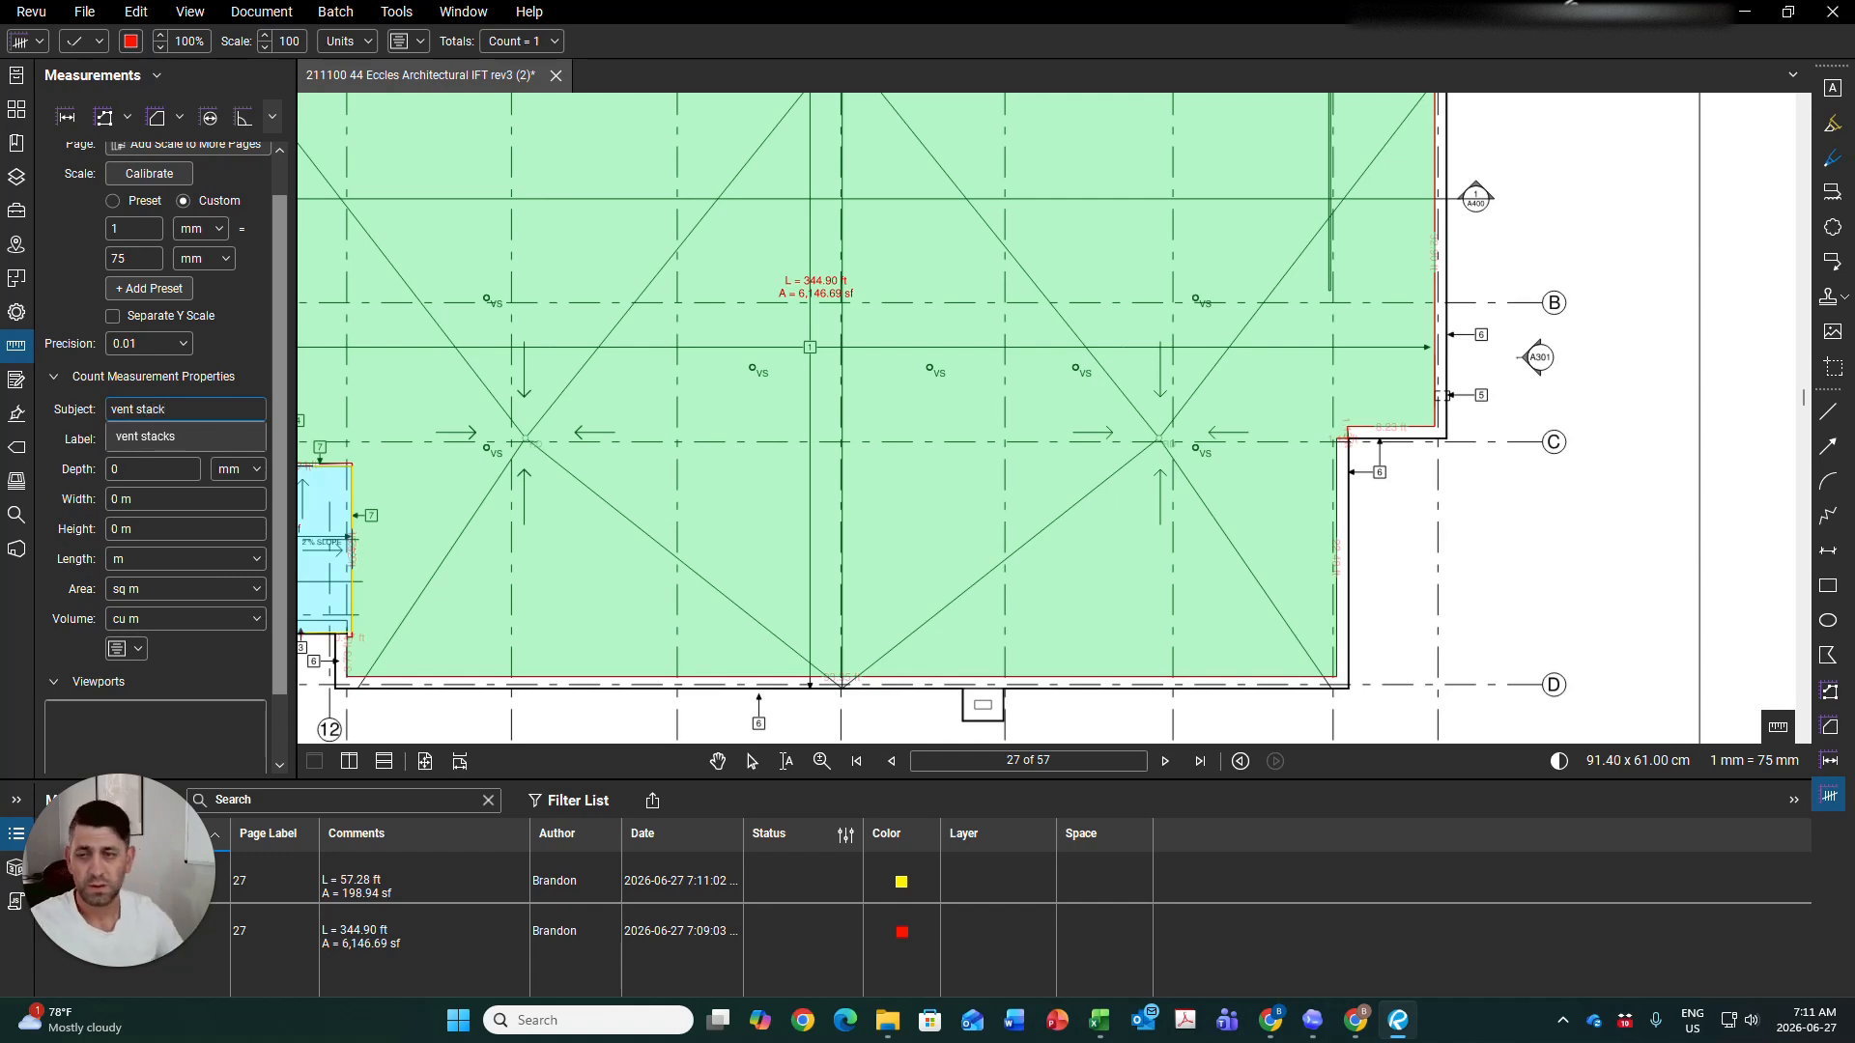
{"action": "key", "text": "Return"}
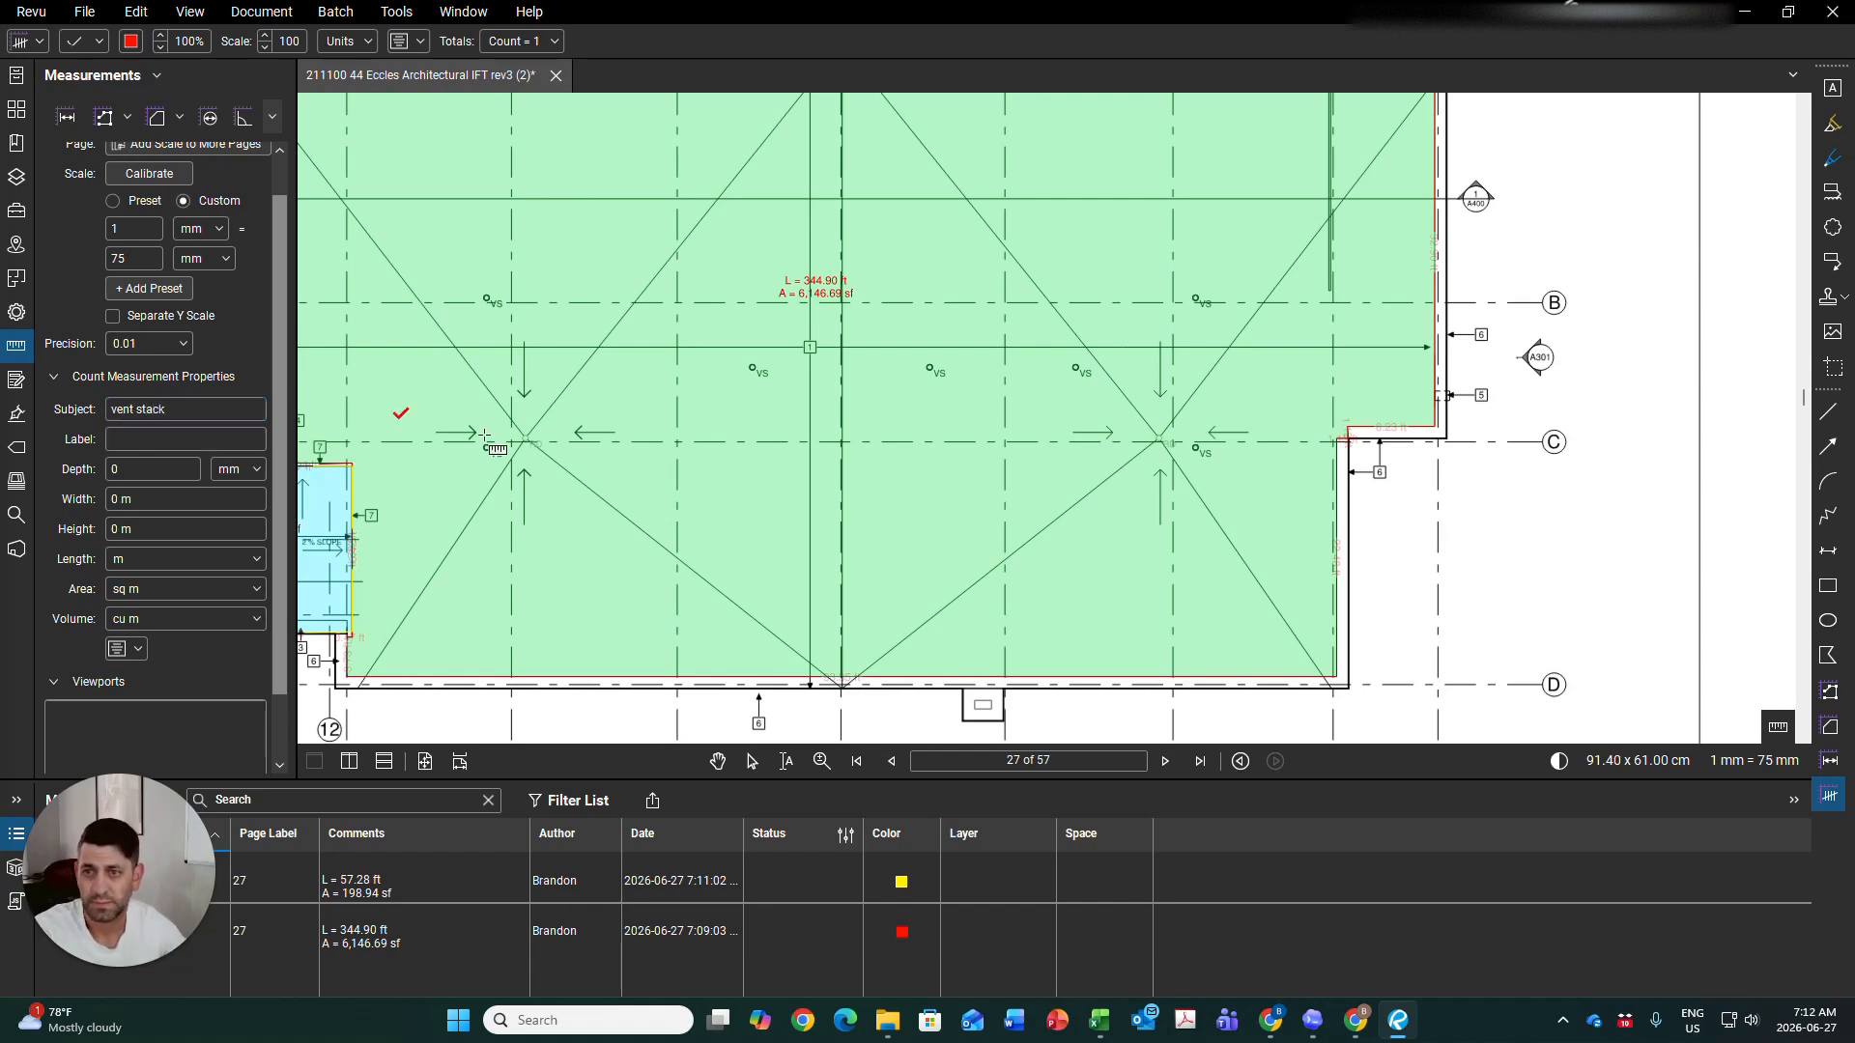
Mark every vent stack (VS) symbol on the main roof once, undo the stray mark, and finish the vent stack count
{"action": "left_click", "coordinate": [490, 302]}
{"action": "left_click", "coordinate": [534, 304]}
{"action": "key", "text": "ctrl+z"}
{"action": "left_click", "coordinate": [754, 368]}
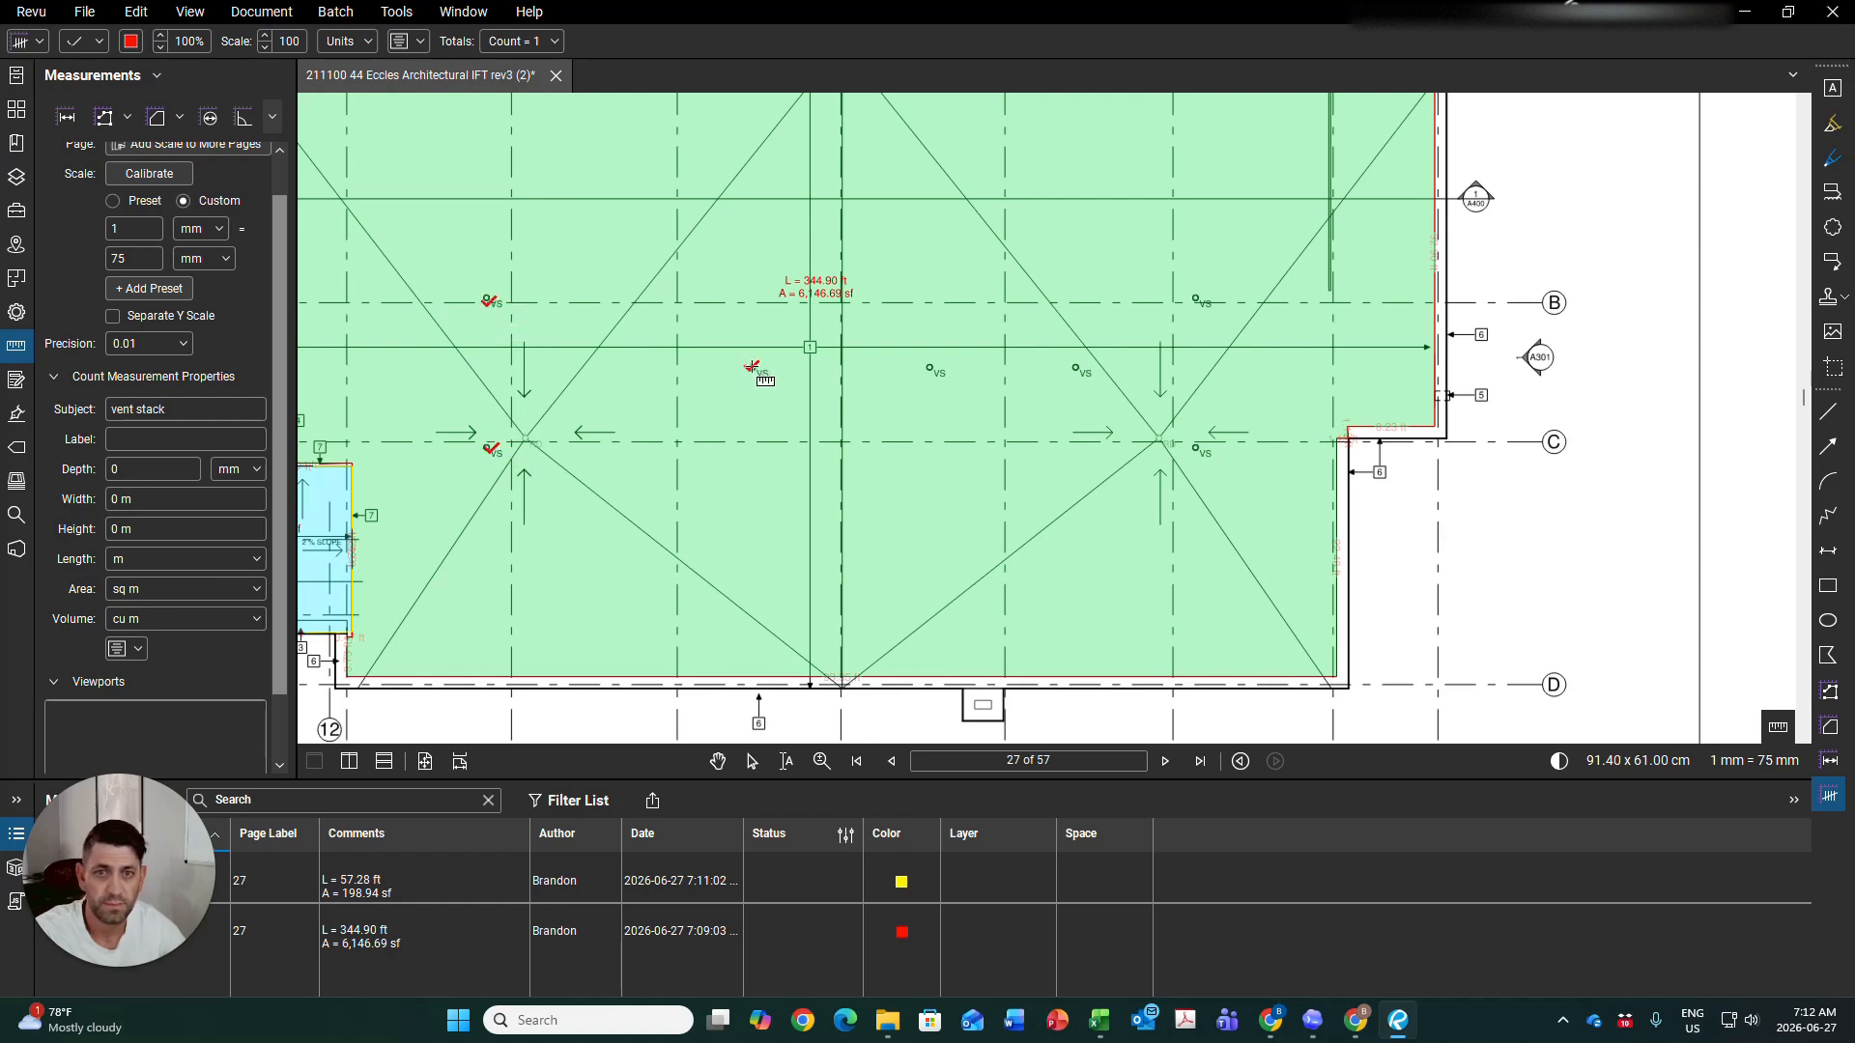
{"action": "left_click", "coordinate": [932, 364]}
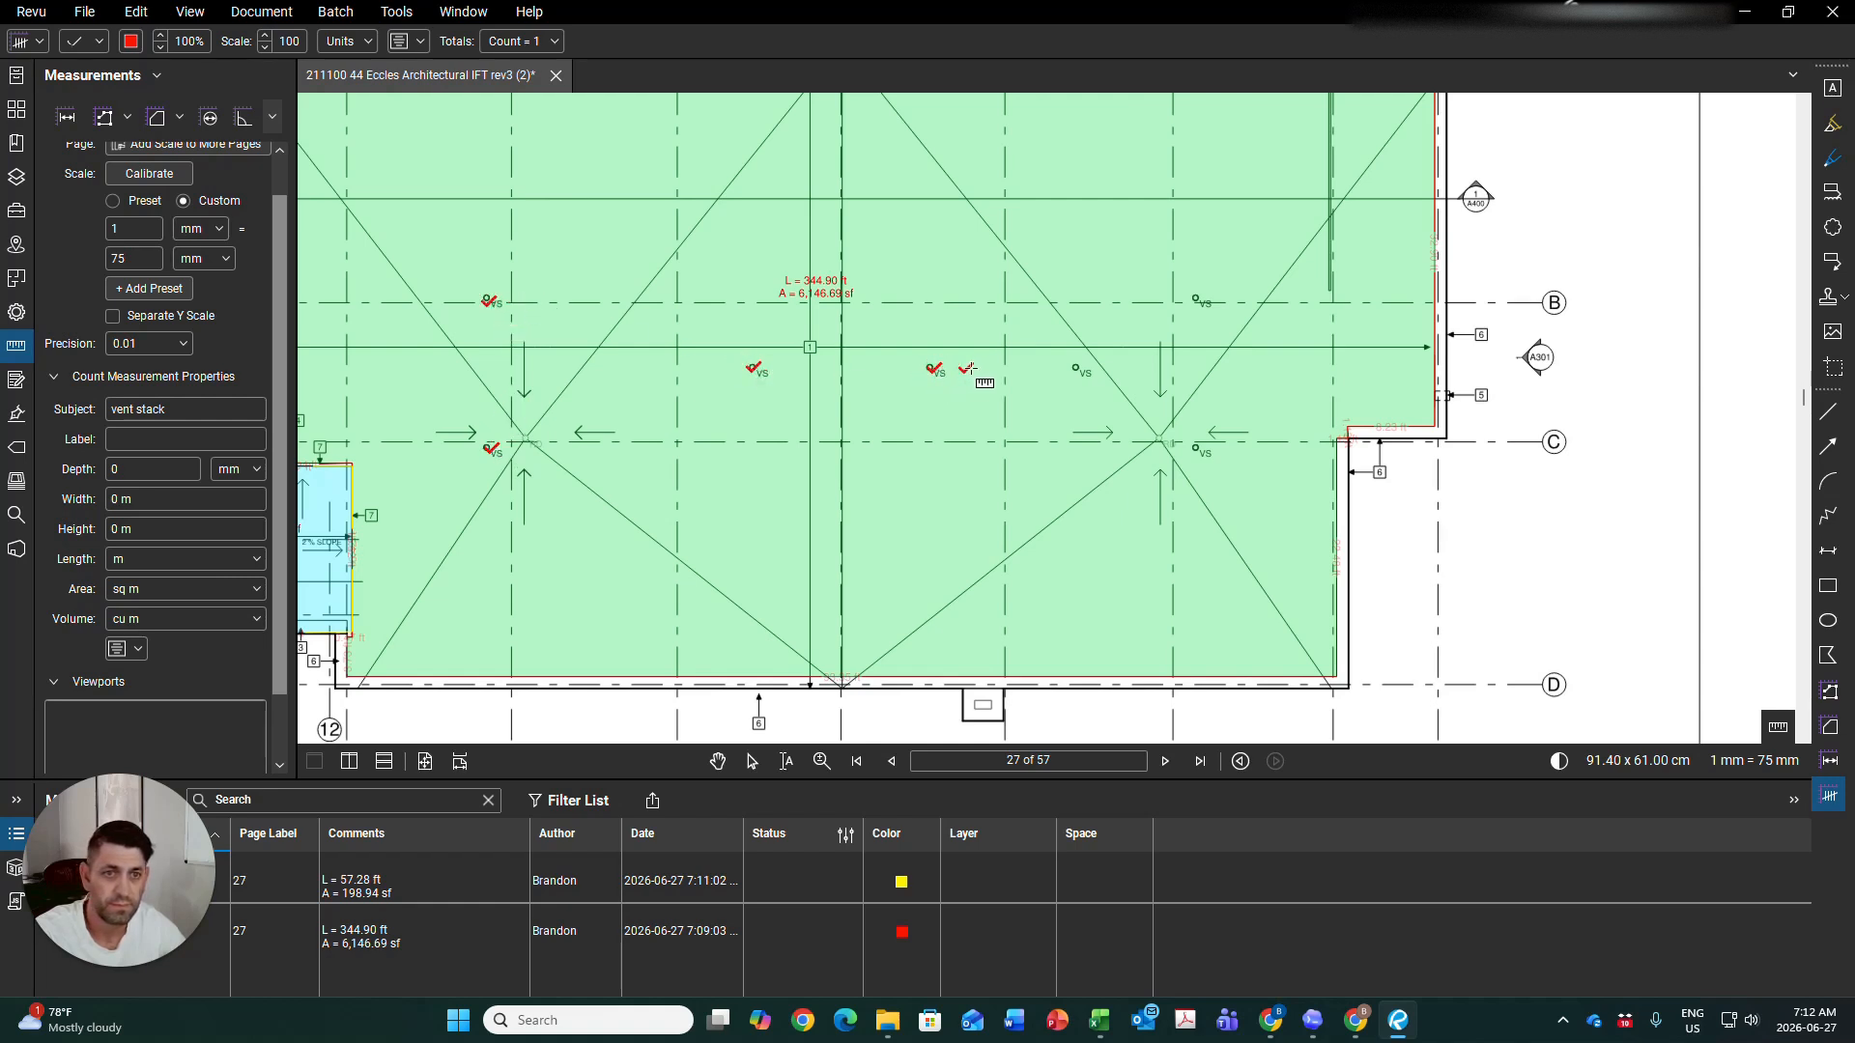
{"action": "left_click", "coordinate": [1078, 369]}
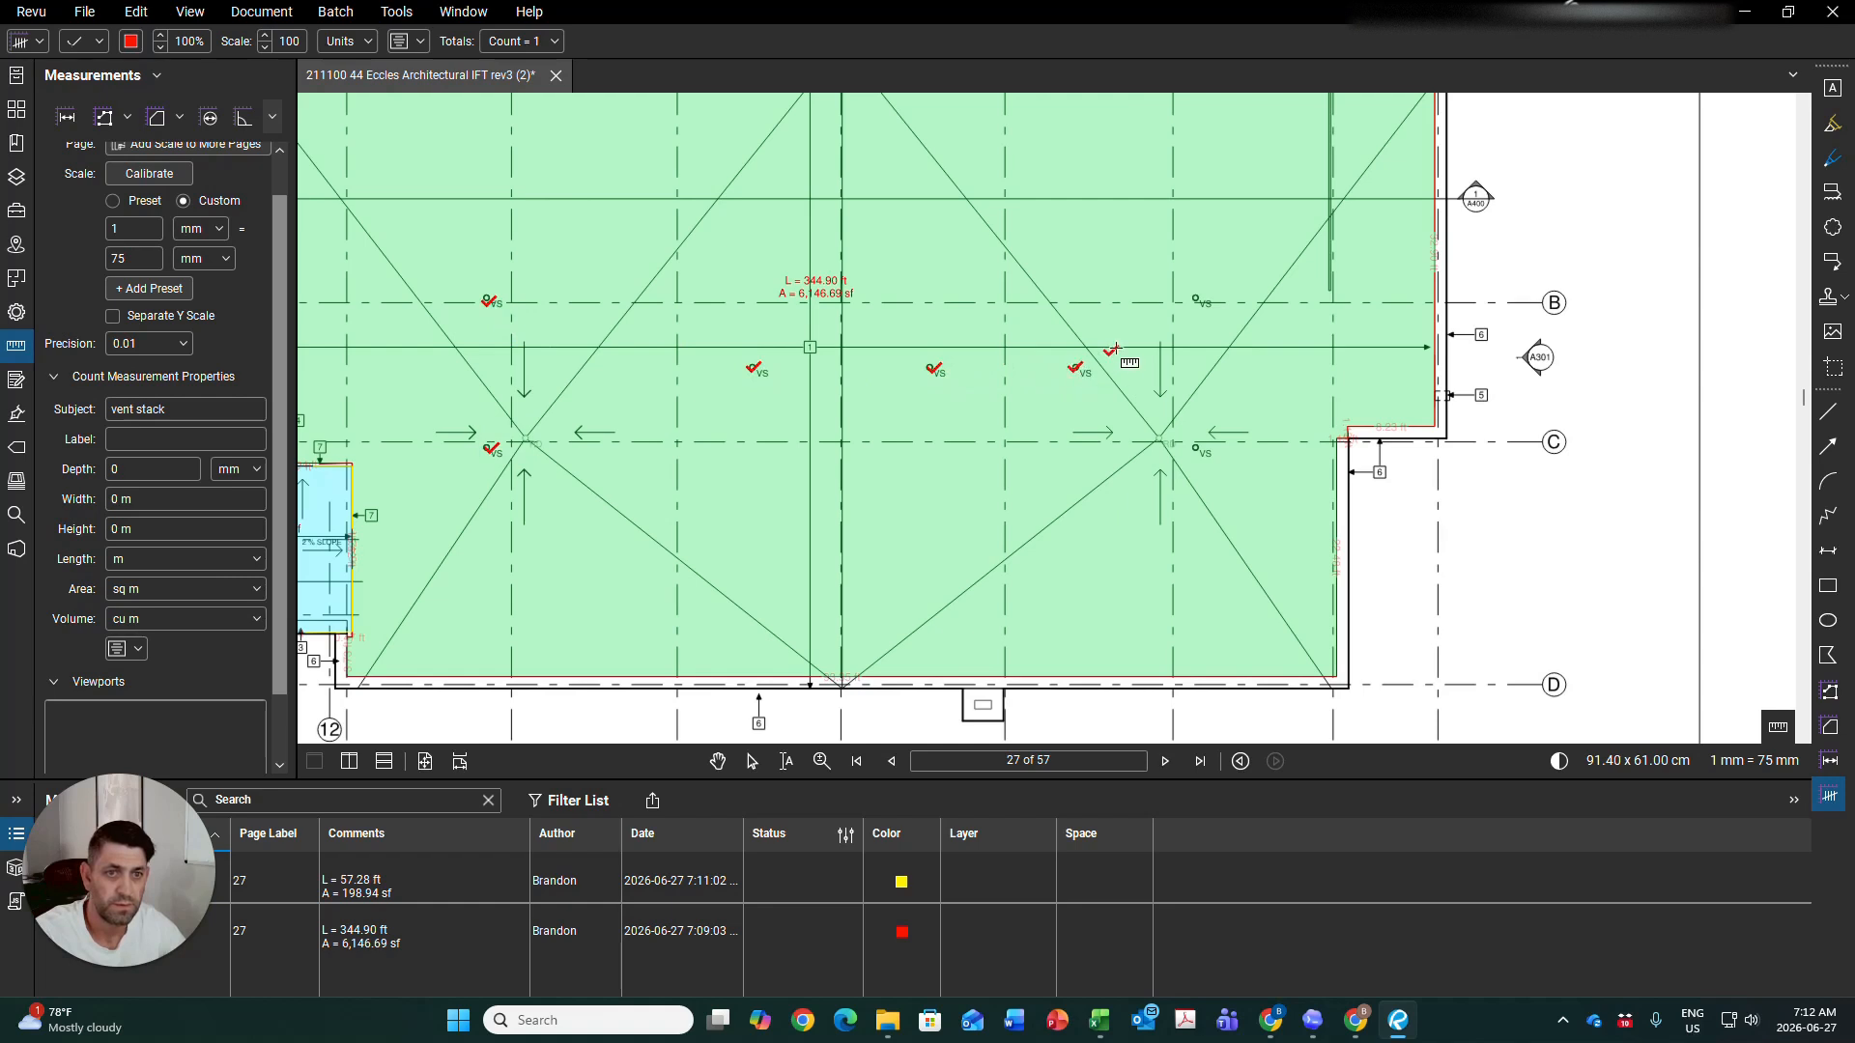
{"action": "left_click", "coordinate": [1198, 300]}
{"action": "left_click", "coordinate": [1199, 449]}
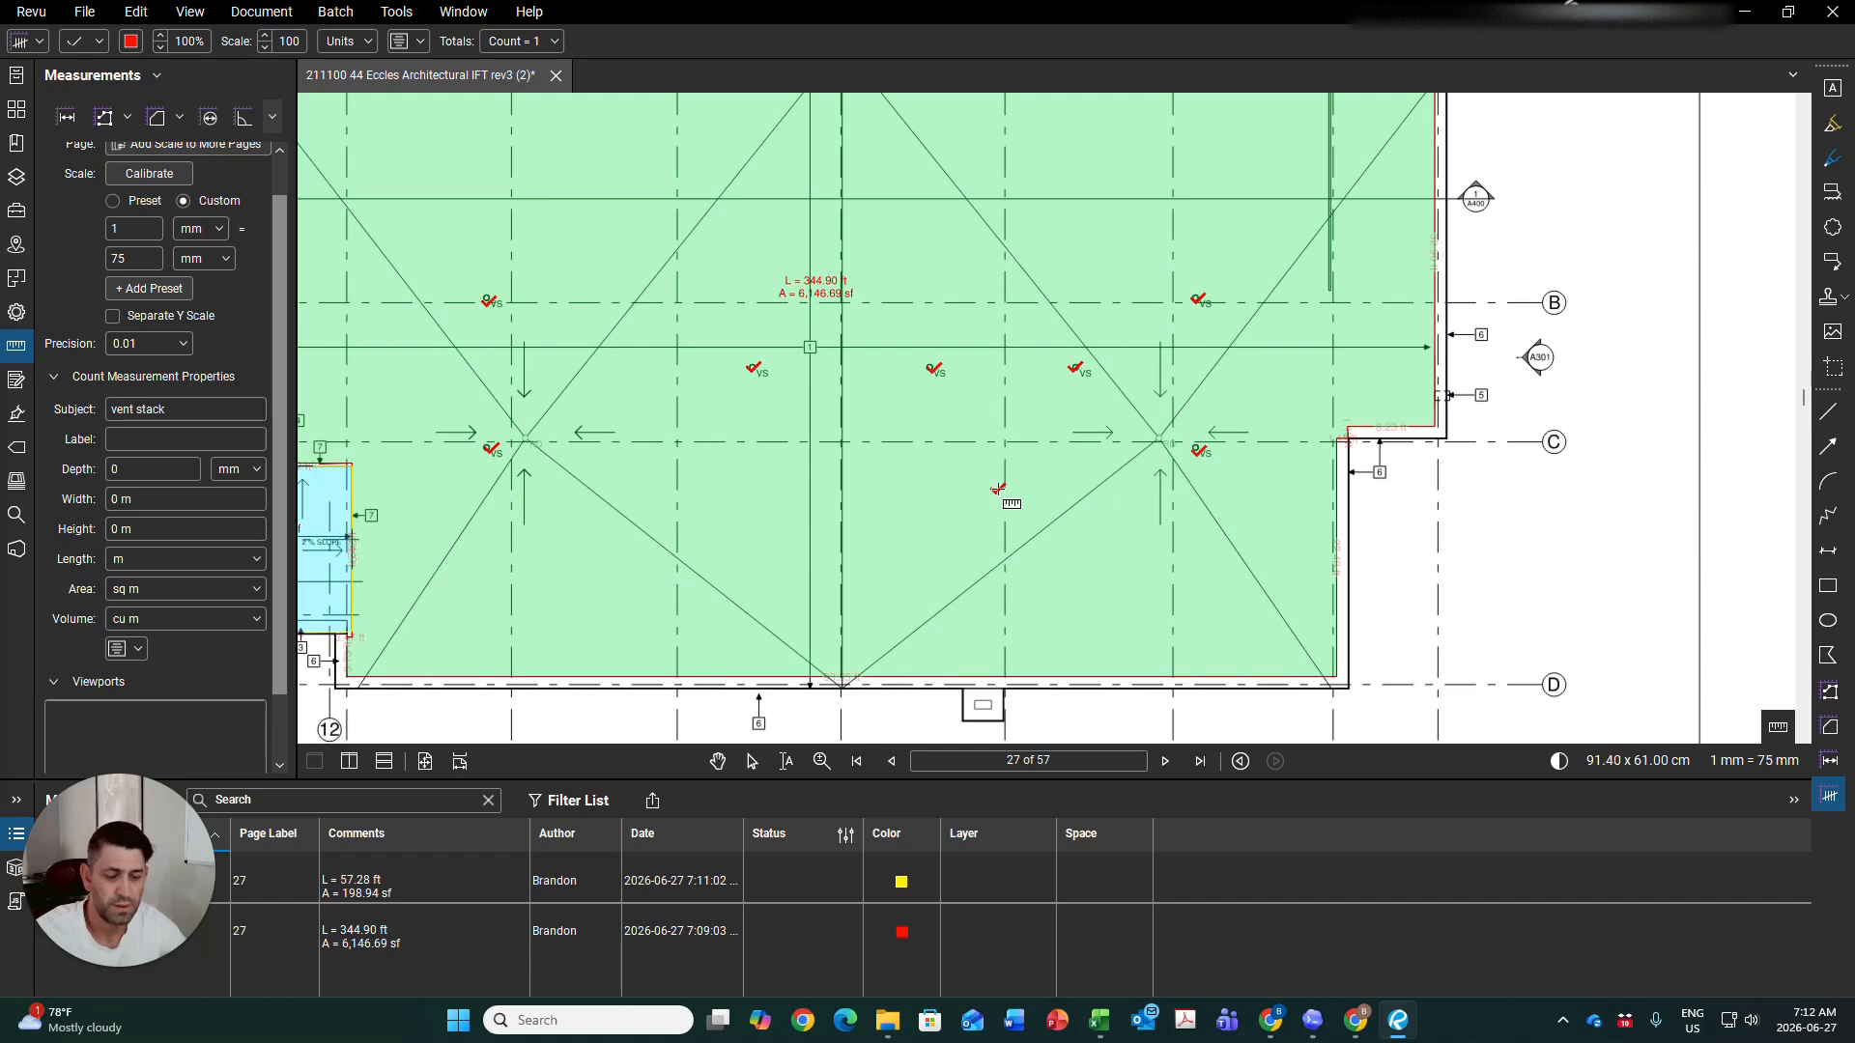
{"action": "left_click", "coordinate": [759, 525]}
{"action": "left_click_drag", "start_coordinate": [676, 498], "coordinate": [1044, 531]}
{"action": "mouse_move", "coordinate": [742, 426]}
{"action": "left_mouse_down"}
{"action": "mouse_move", "coordinate": [771, 533]}
{"action": "mouse_move", "coordinate": [600, 578]}
{"action": "left_mouse_up"}
{"action": "left_click_drag", "start_coordinate": [798, 392], "coordinate": [545, 397]}
{"action": "mouse_move", "coordinate": [872, 607]}
{"action": "left_mouse_down"}
{"action": "mouse_move", "coordinate": [963, 416]}
{"action": "mouse_move", "coordinate": [991, 404]}
{"action": "left_mouse_up"}
{"action": "mouse_move", "coordinate": [579, 544]}
{"action": "left_mouse_down"}
{"action": "mouse_move", "coordinate": [737, 571]}
{"action": "mouse_move", "coordinate": [787, 494]}
{"action": "mouse_move", "coordinate": [576, 461]}
{"action": "mouse_move", "coordinate": [602, 688]}
{"action": "mouse_move", "coordinate": [634, 554]}
{"action": "left_mouse_up"}
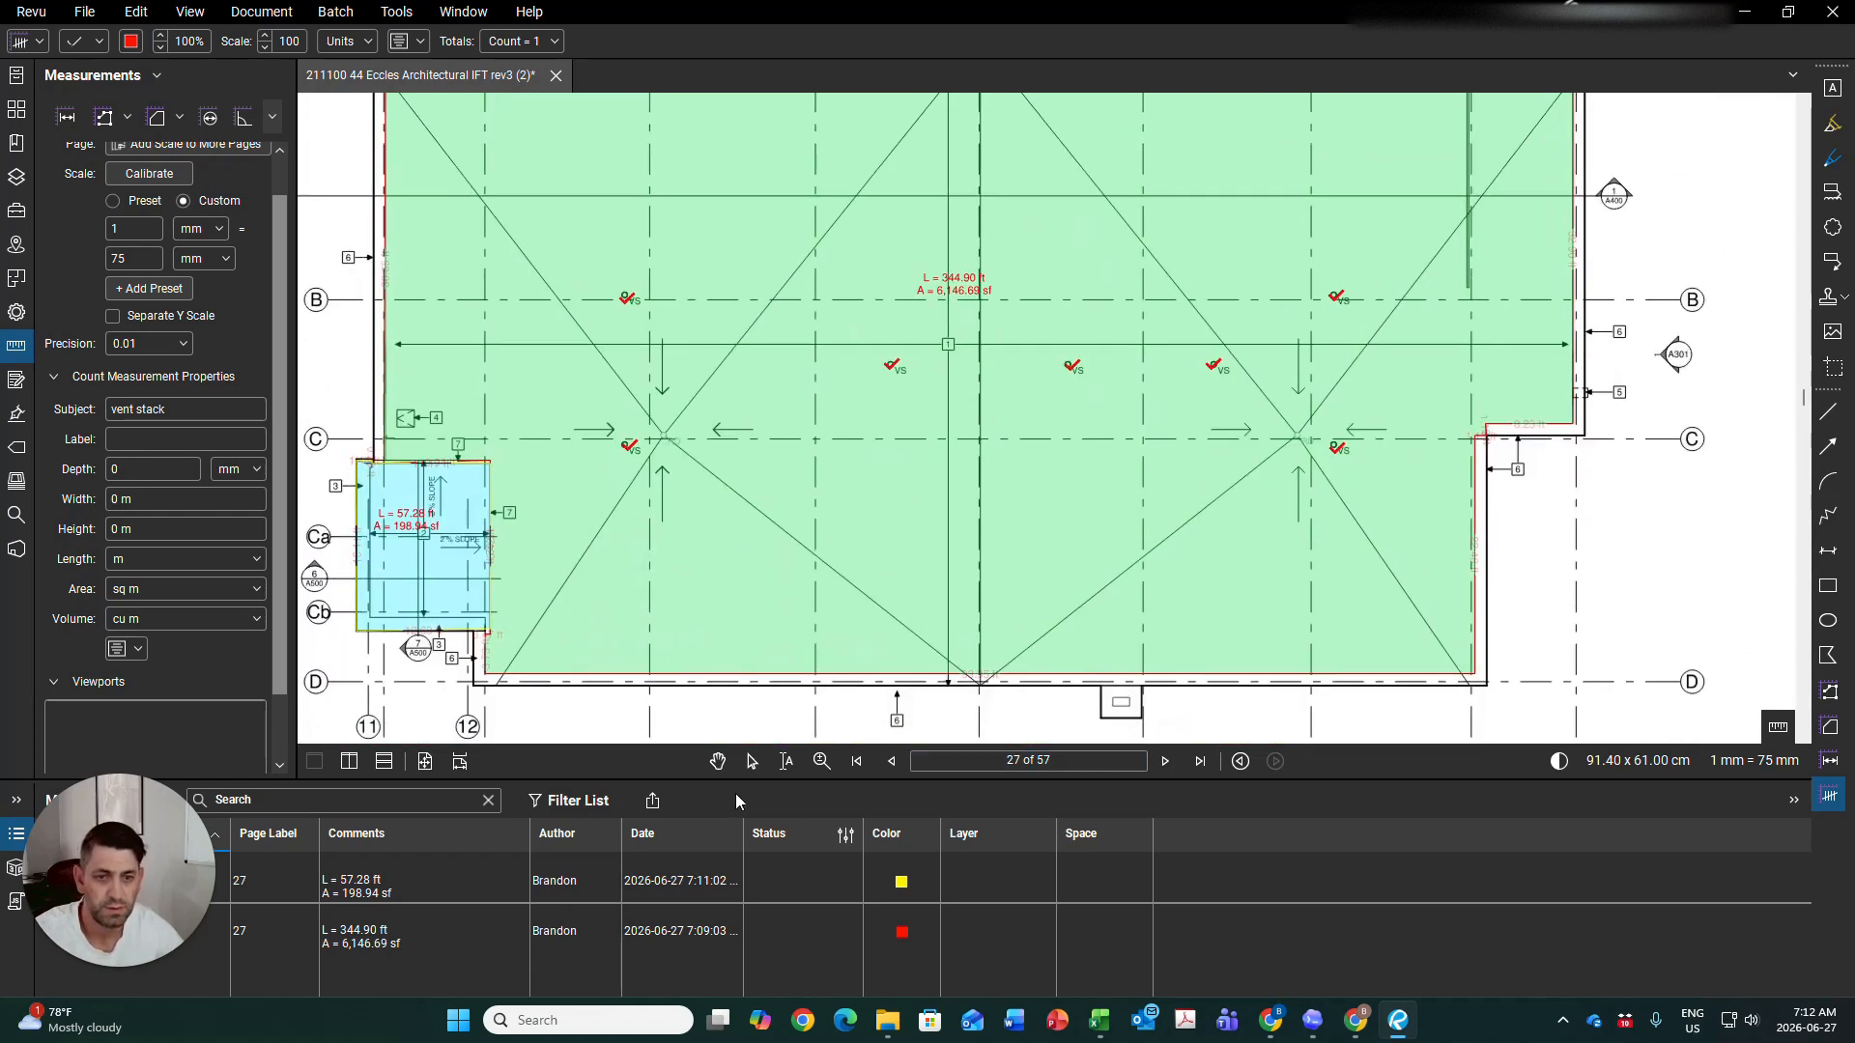
{"action": "left_click", "coordinate": [715, 761]}
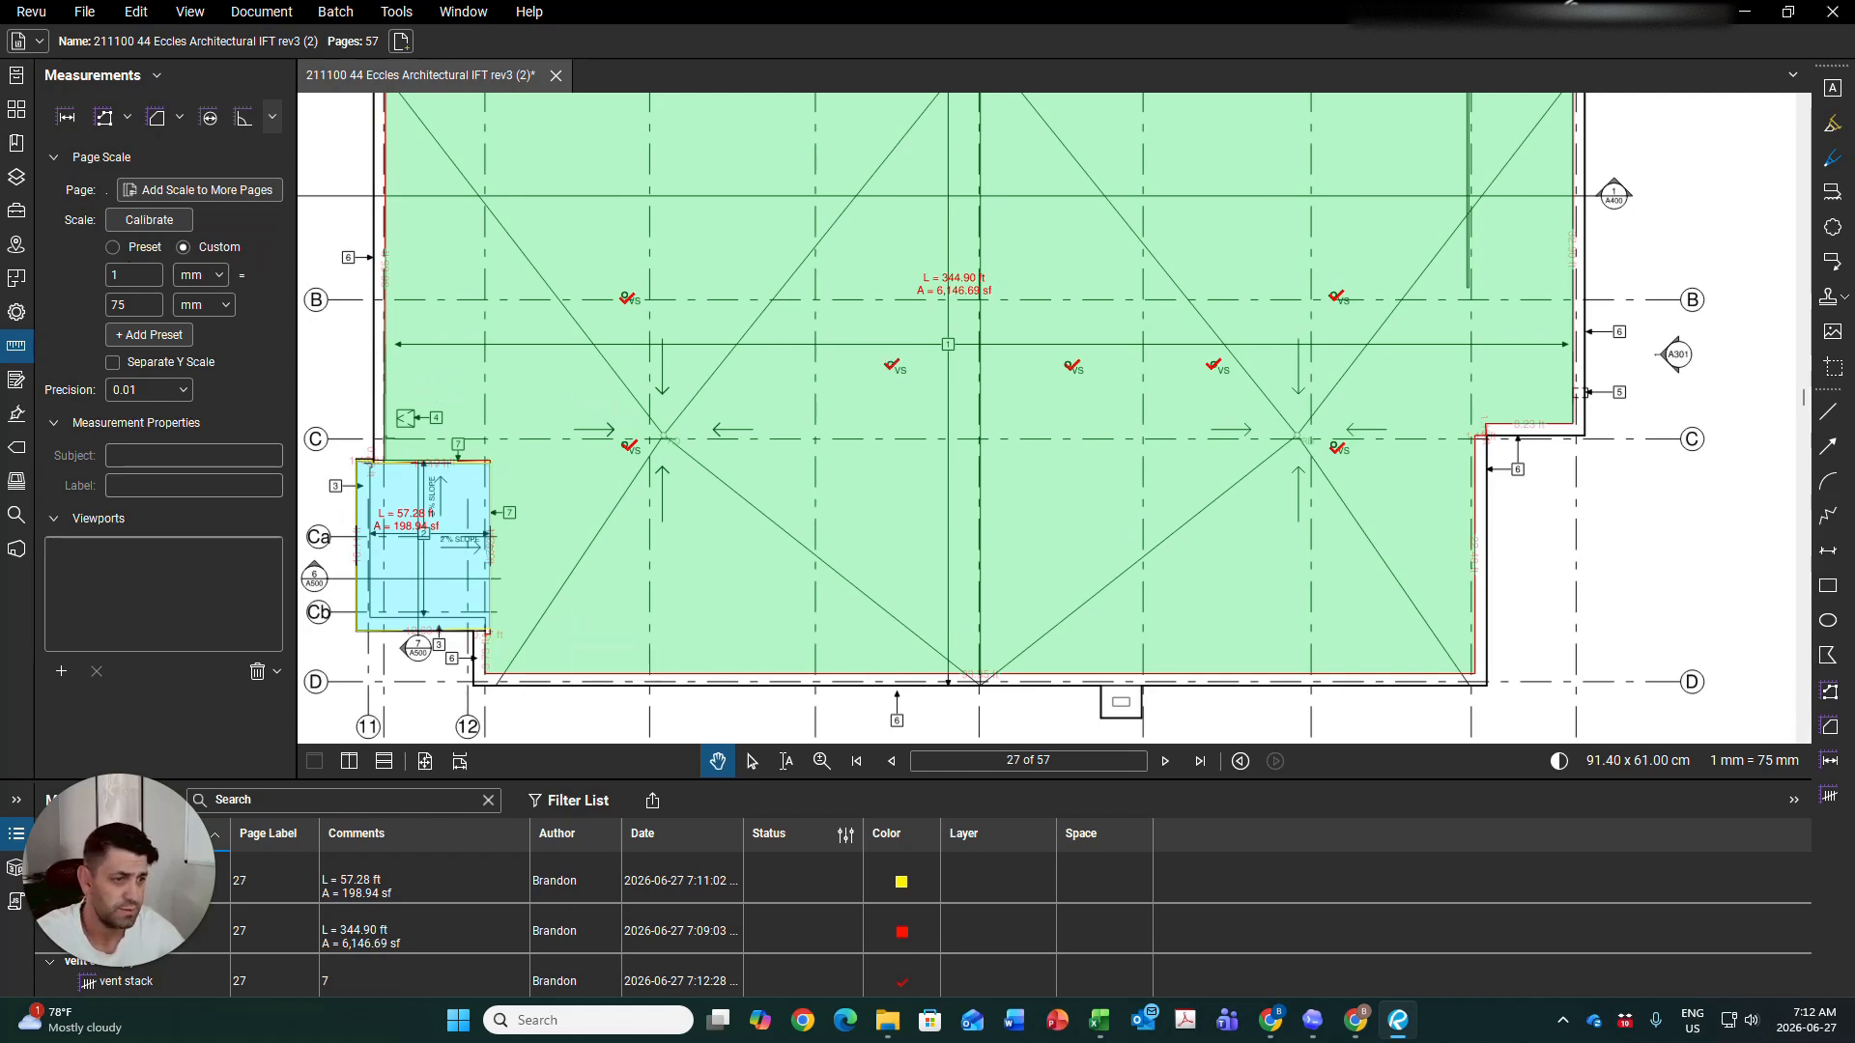
Start a new count measurement with the subject "drains" and a blue mark colour
{"action": "left_click", "coordinate": [1828, 795]}
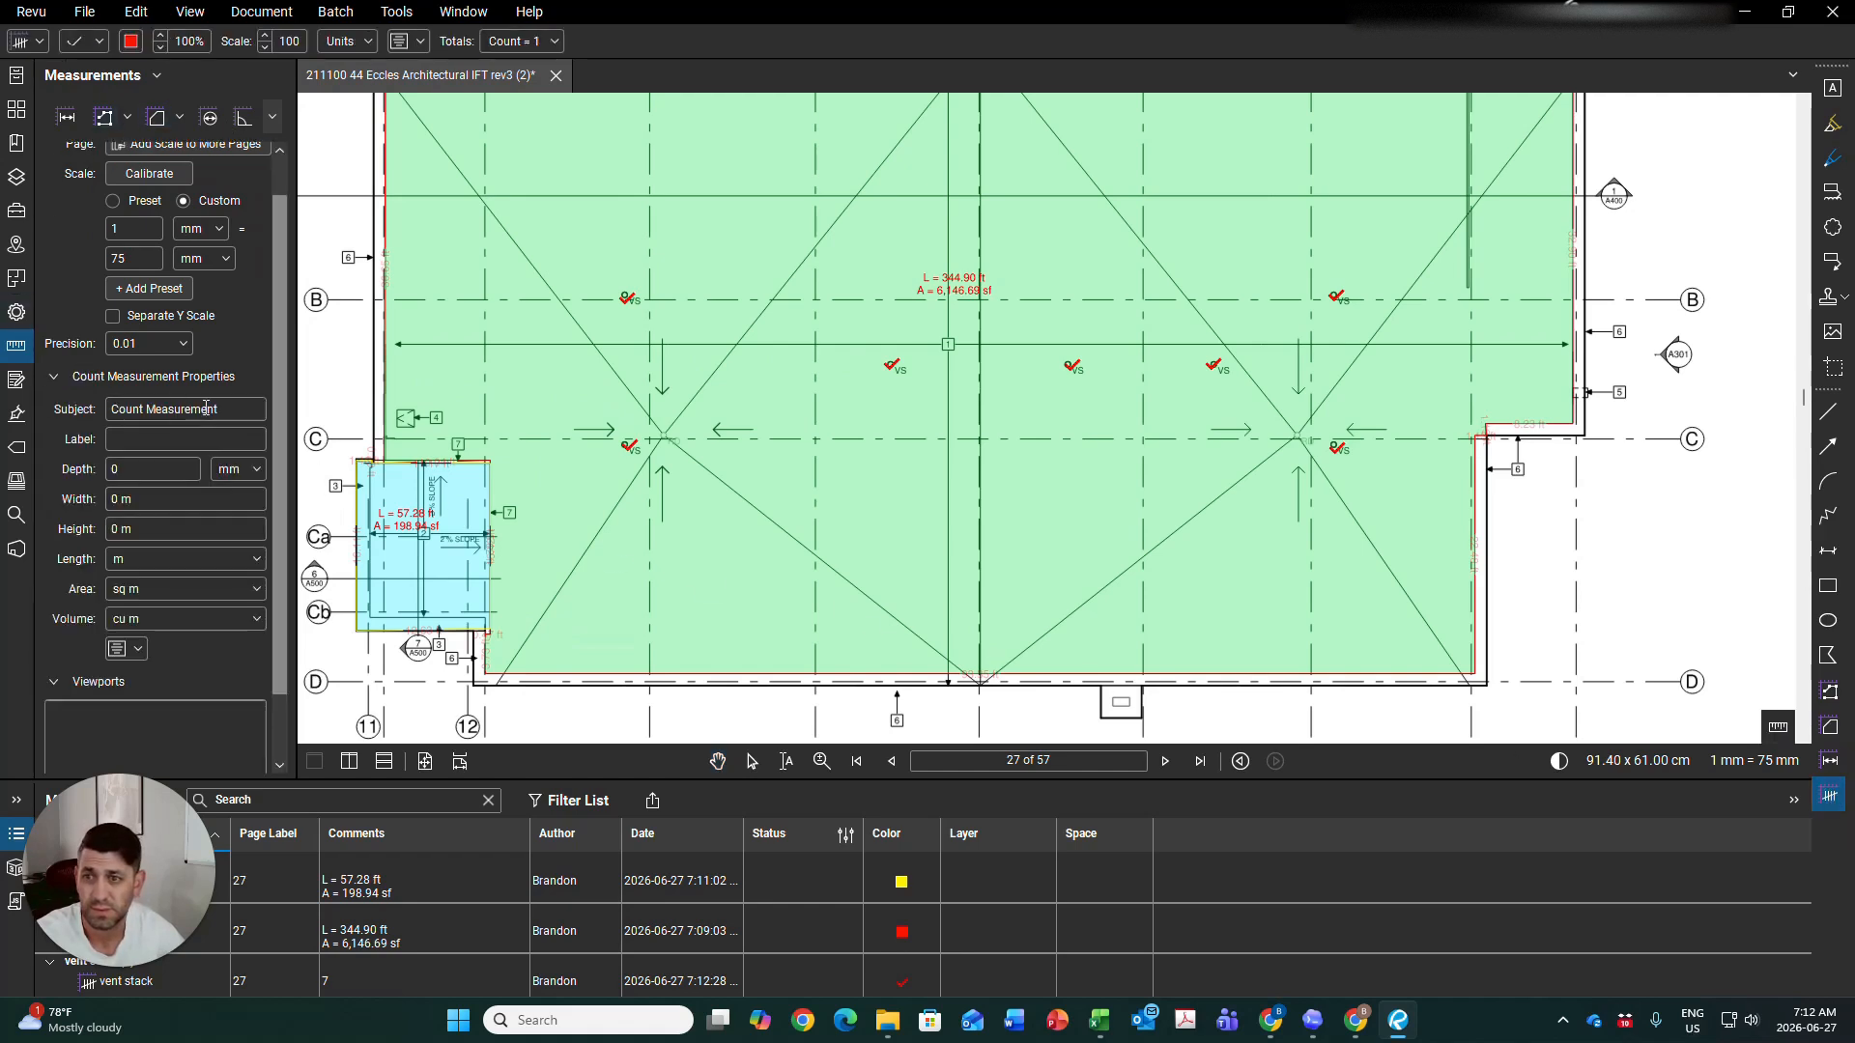
{"action": "left_click_drag", "start_coordinate": [219, 408], "coordinate": [79, 411]}
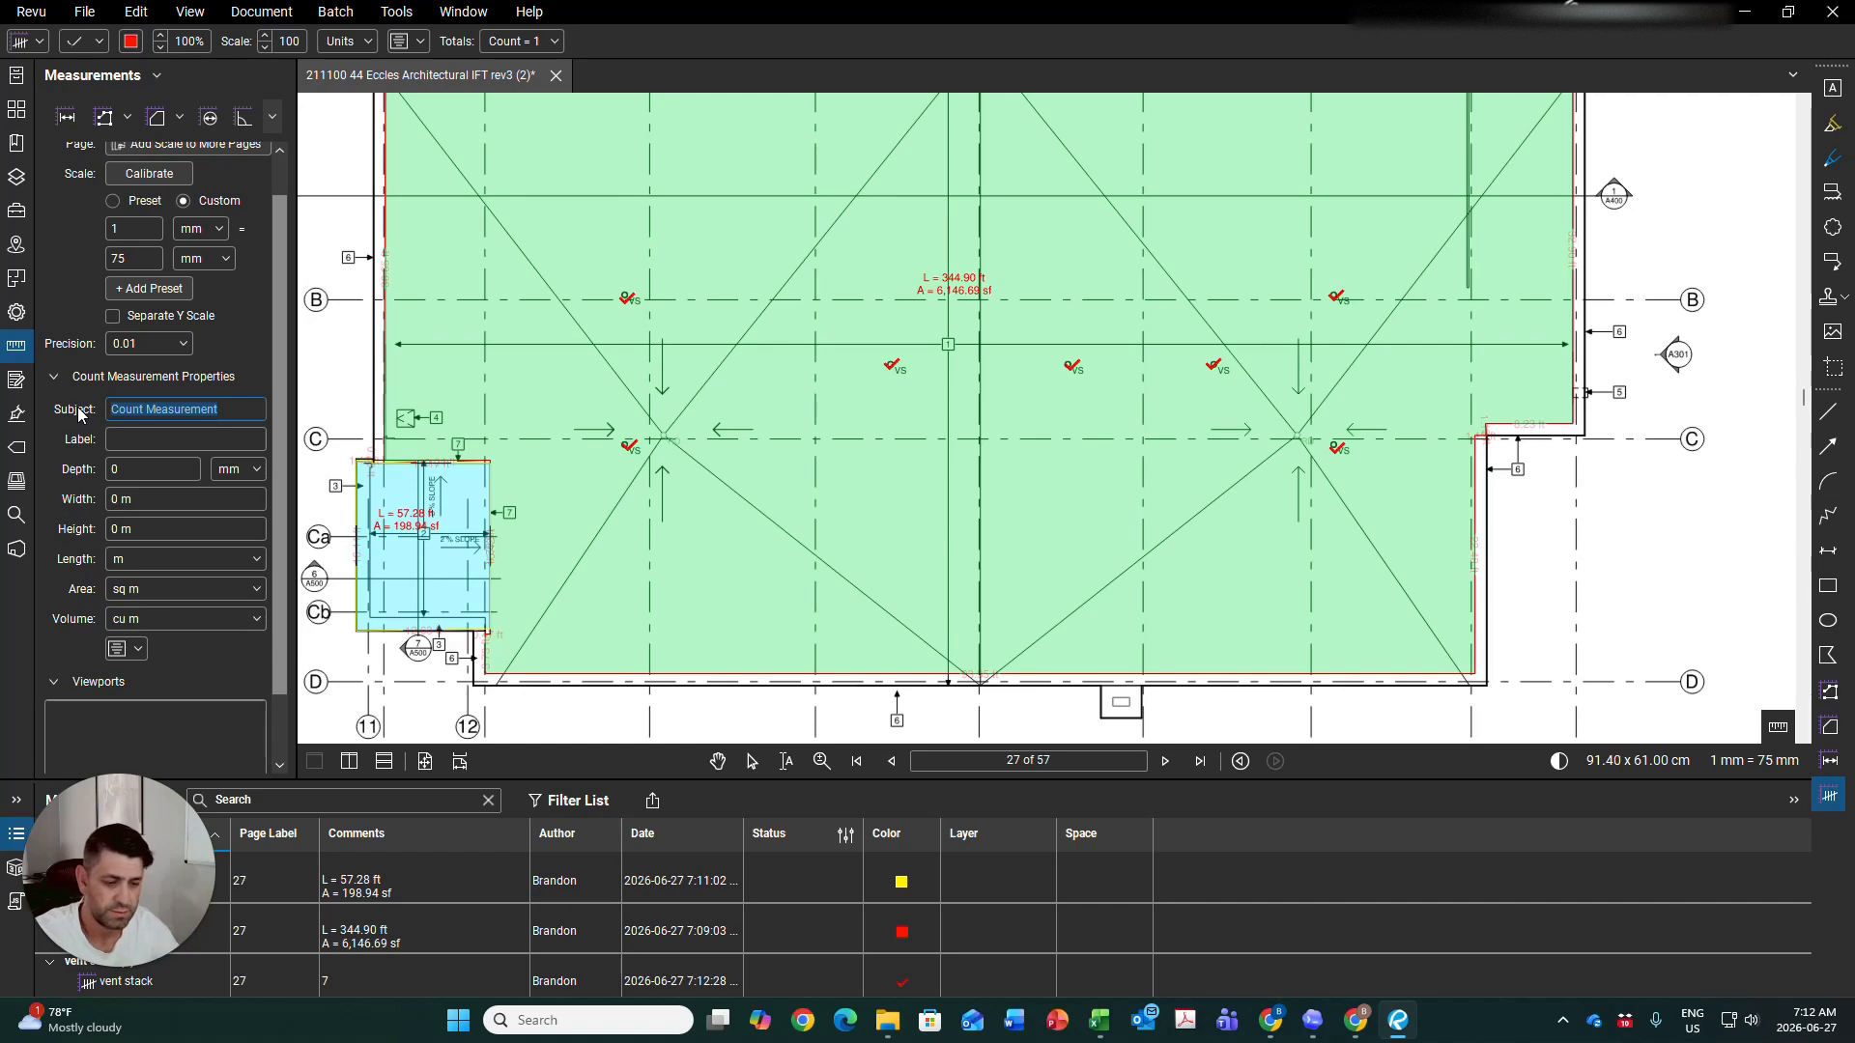
{"action": "type", "text": "drains"}
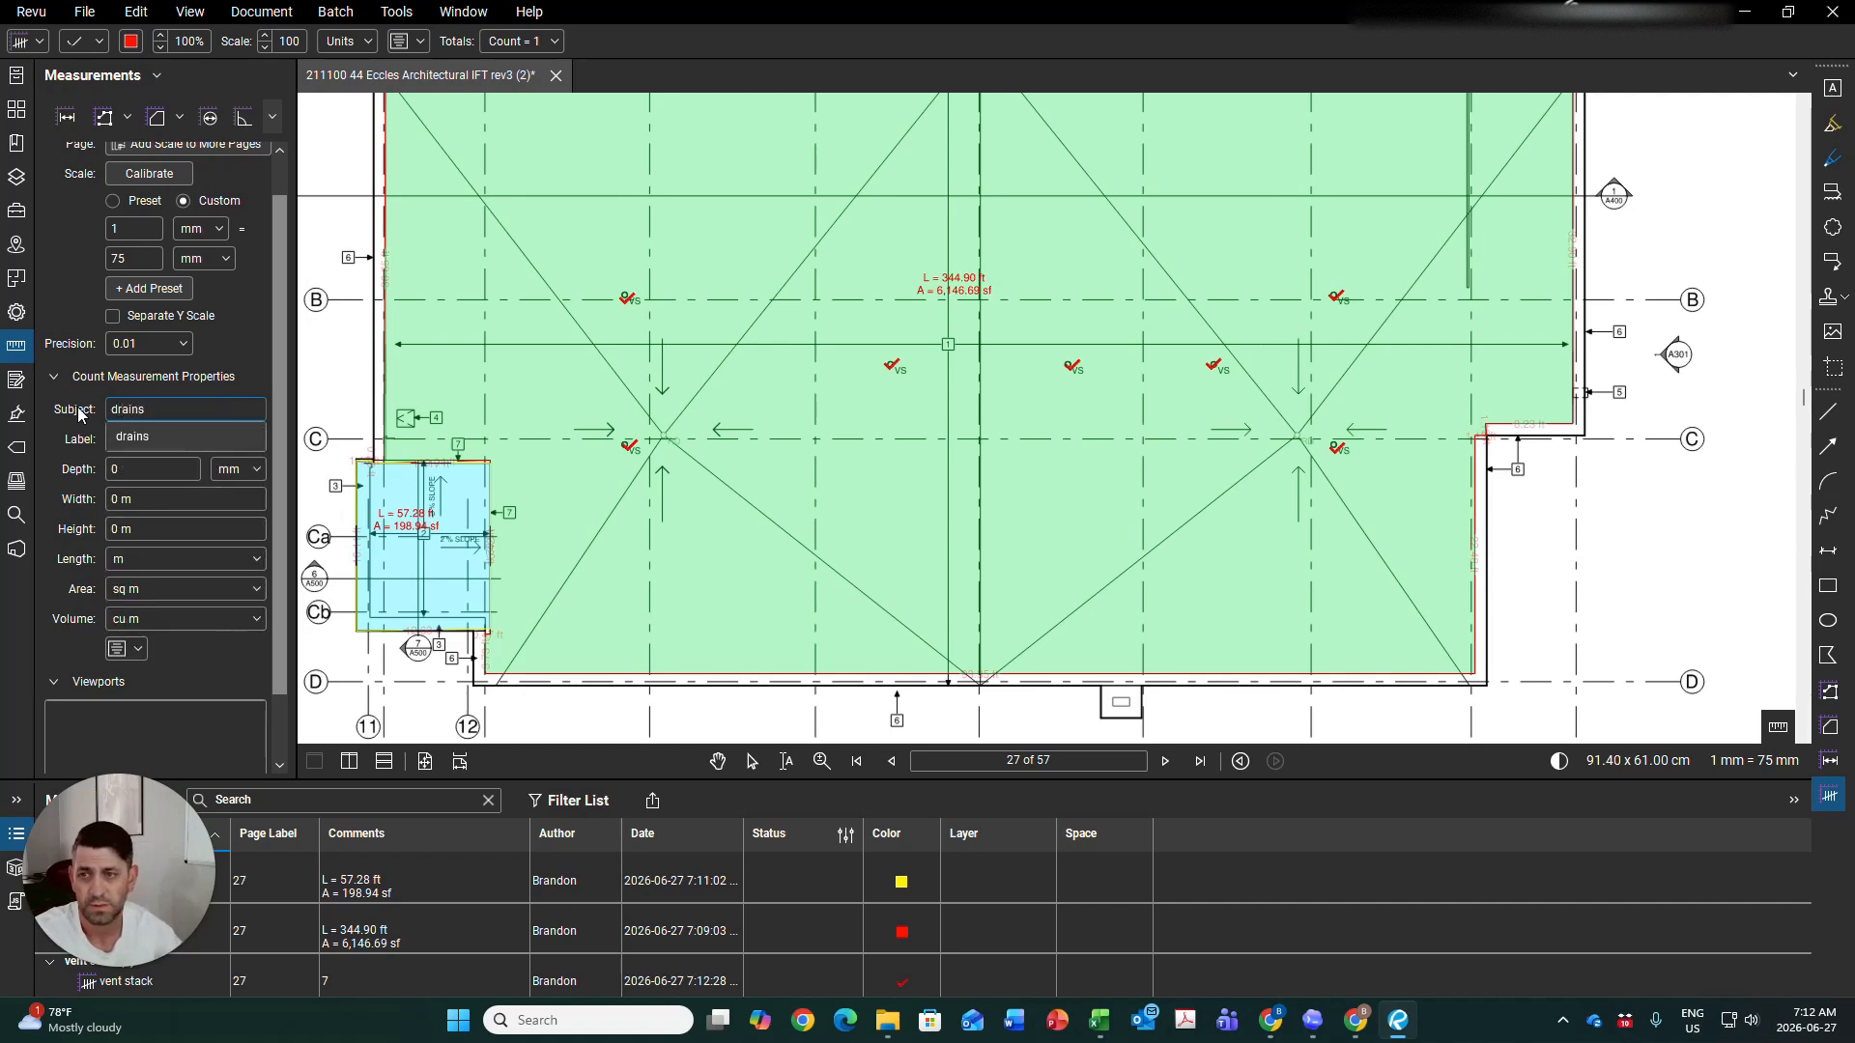
{"action": "left_click", "coordinate": [237, 350]}
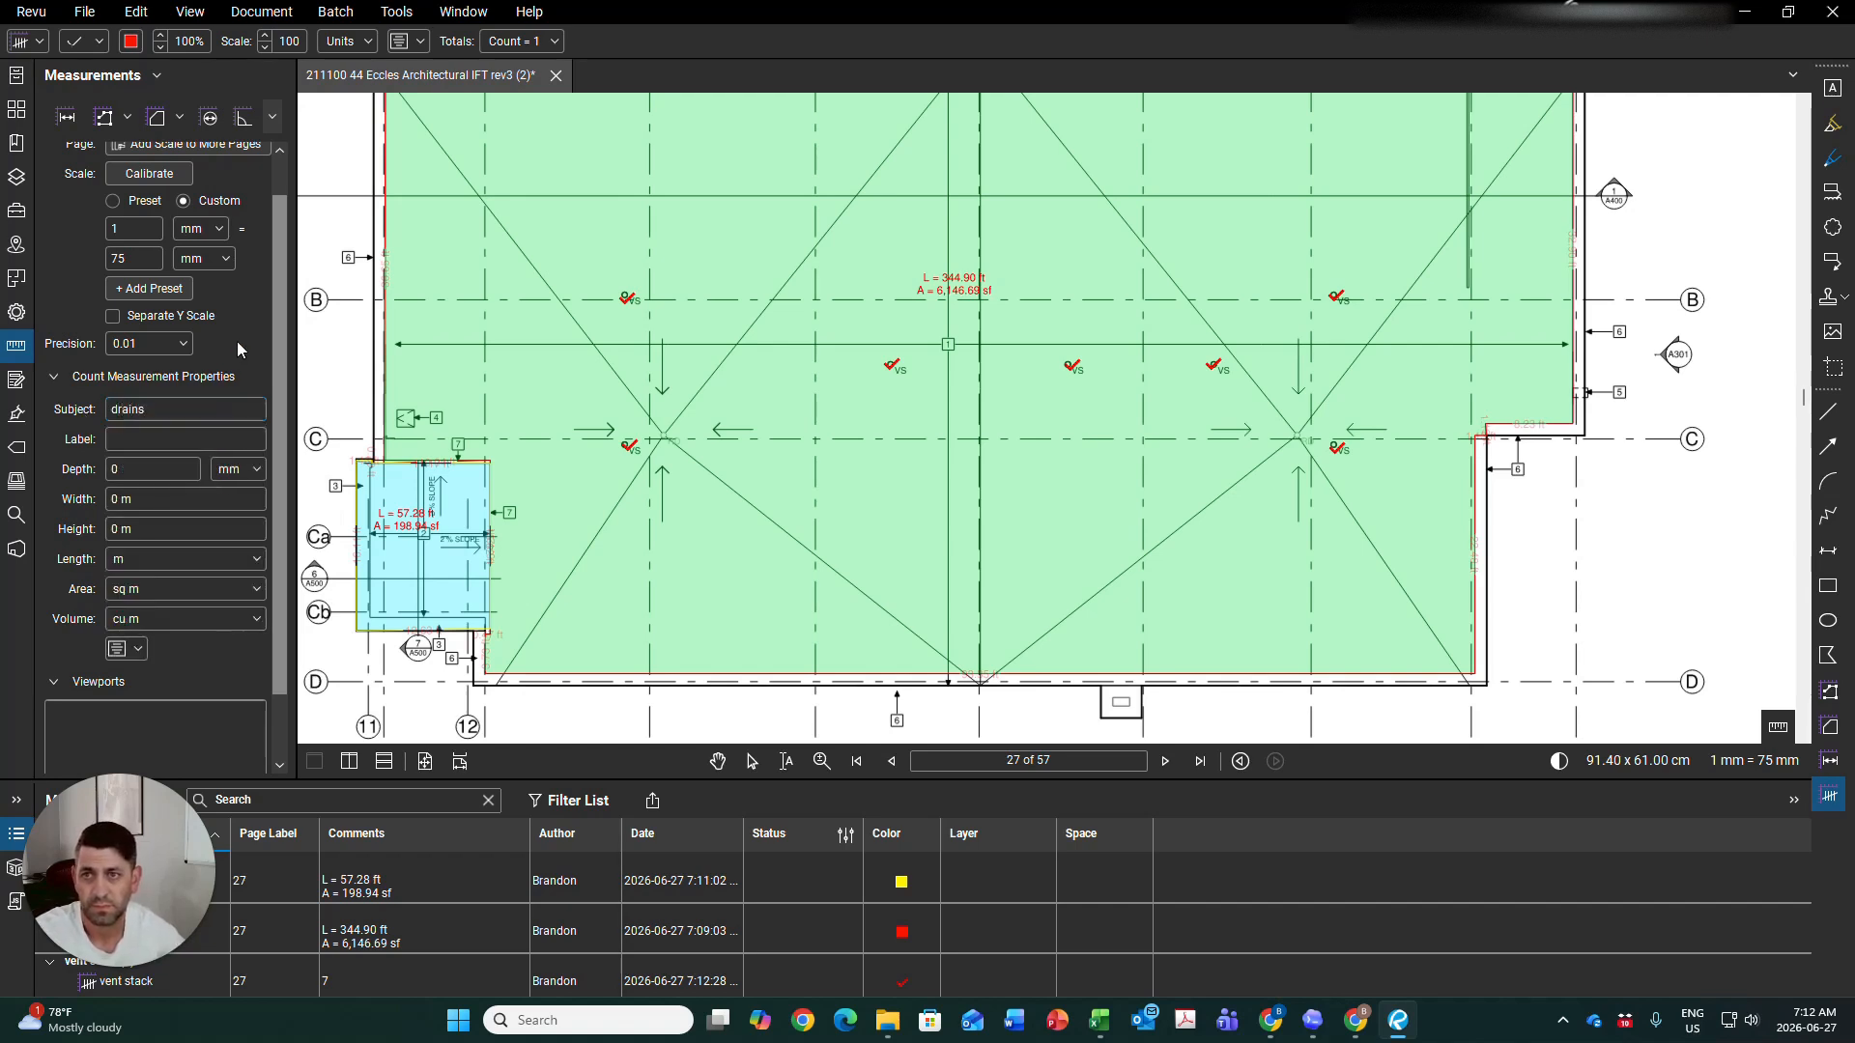
{"action": "left_click", "coordinate": [130, 42]}
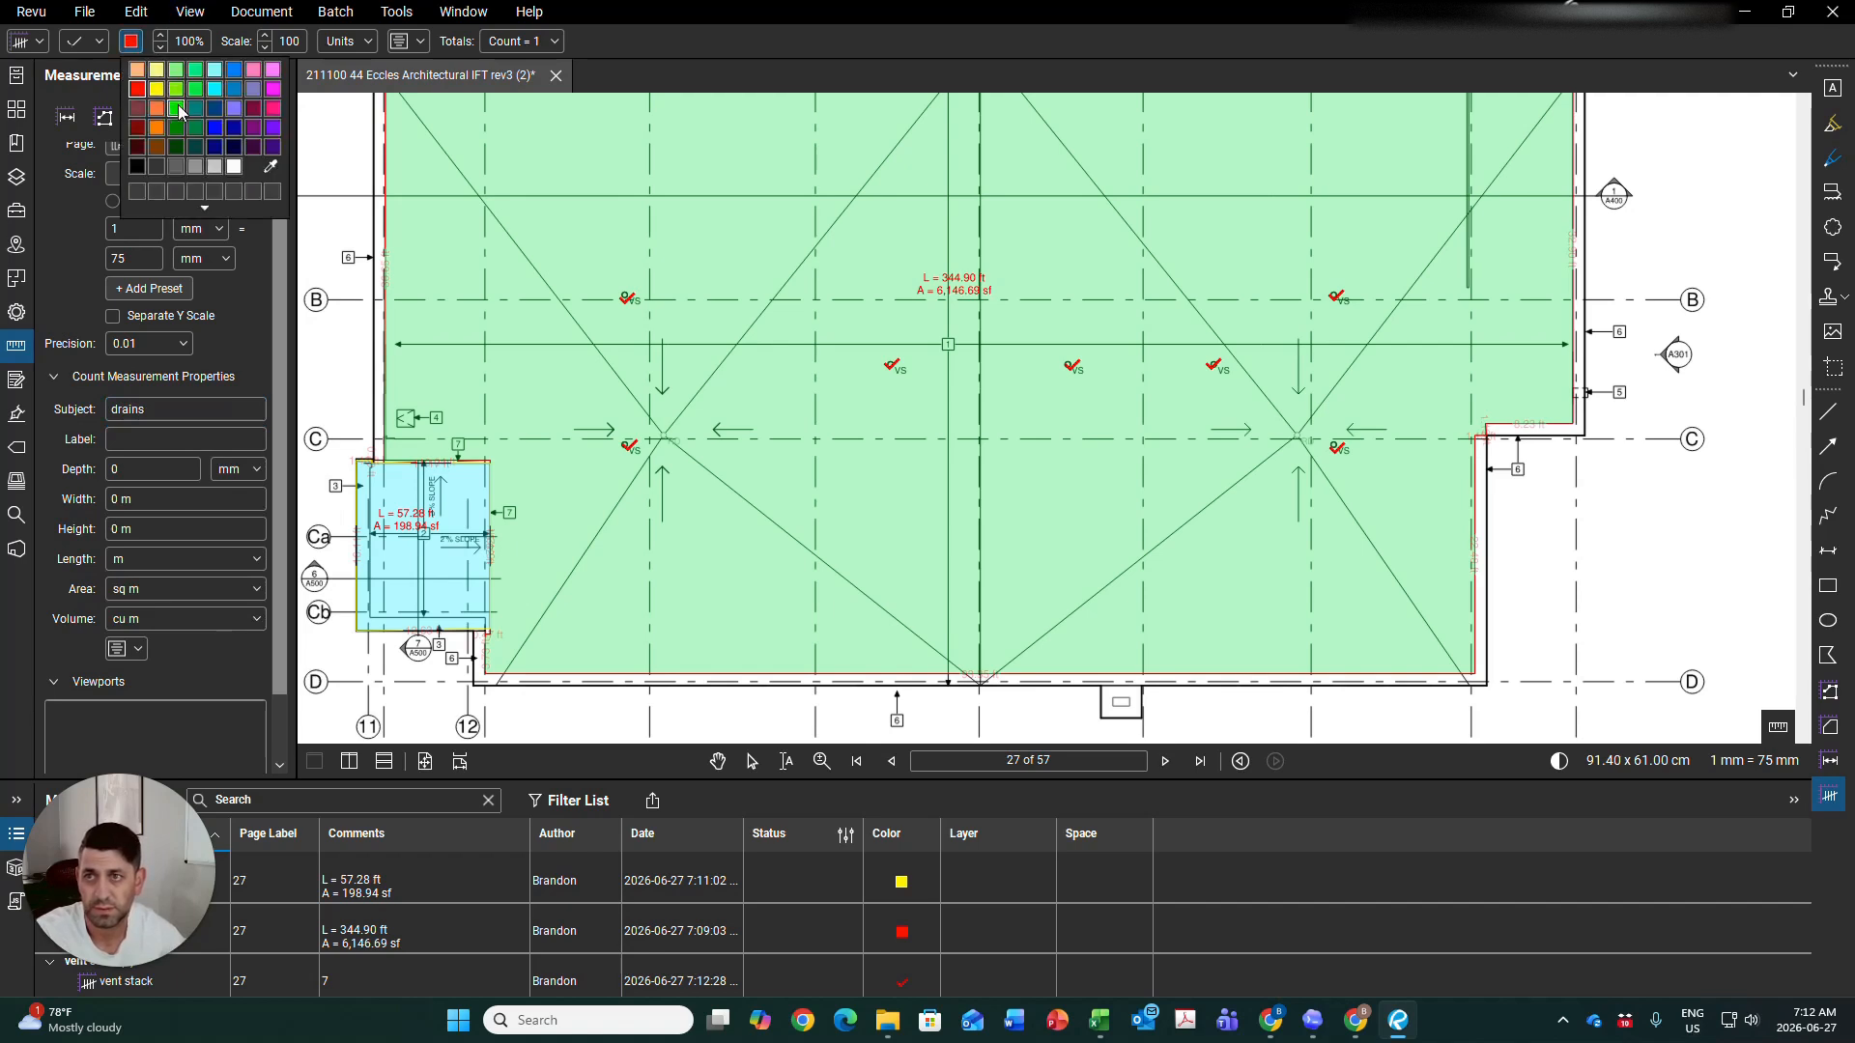
{"action": "left_click", "coordinate": [217, 129]}
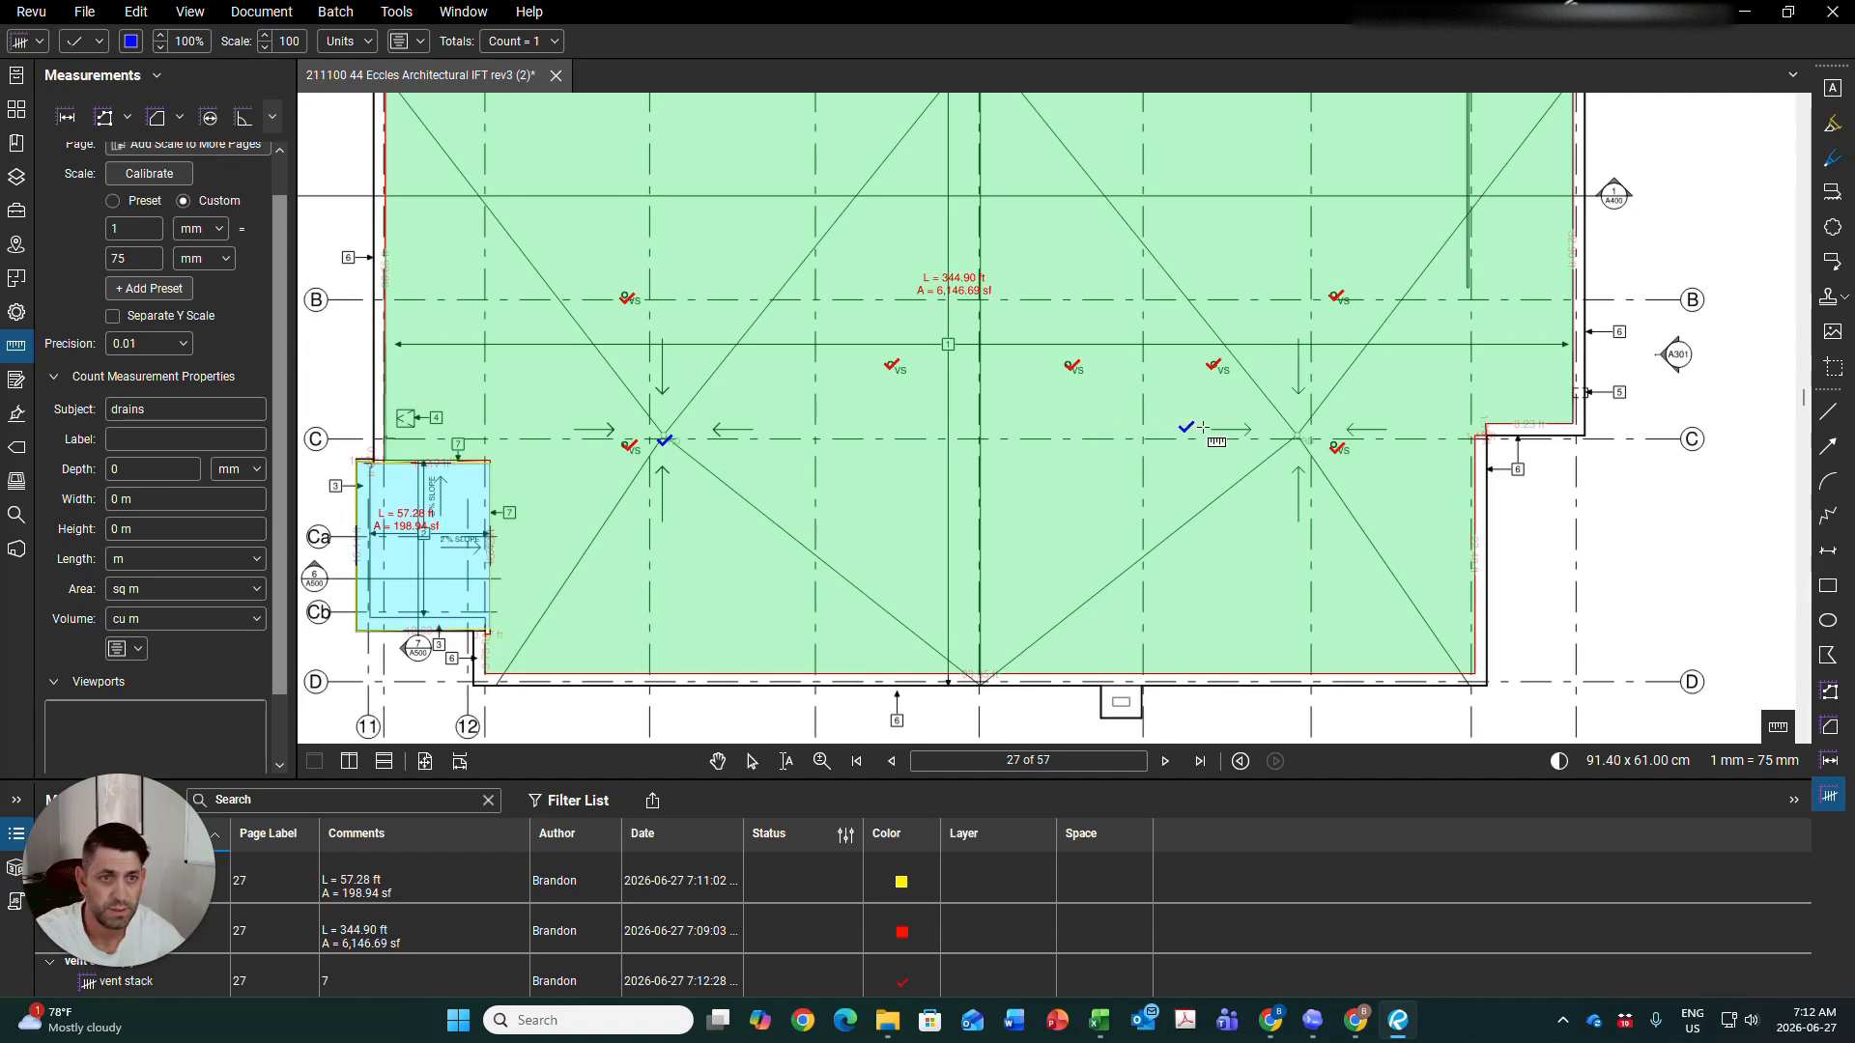
Mark the roof drains where the slope lines meet near gridline C and finish the drain count
{"action": "left_click", "coordinate": [1300, 440]}
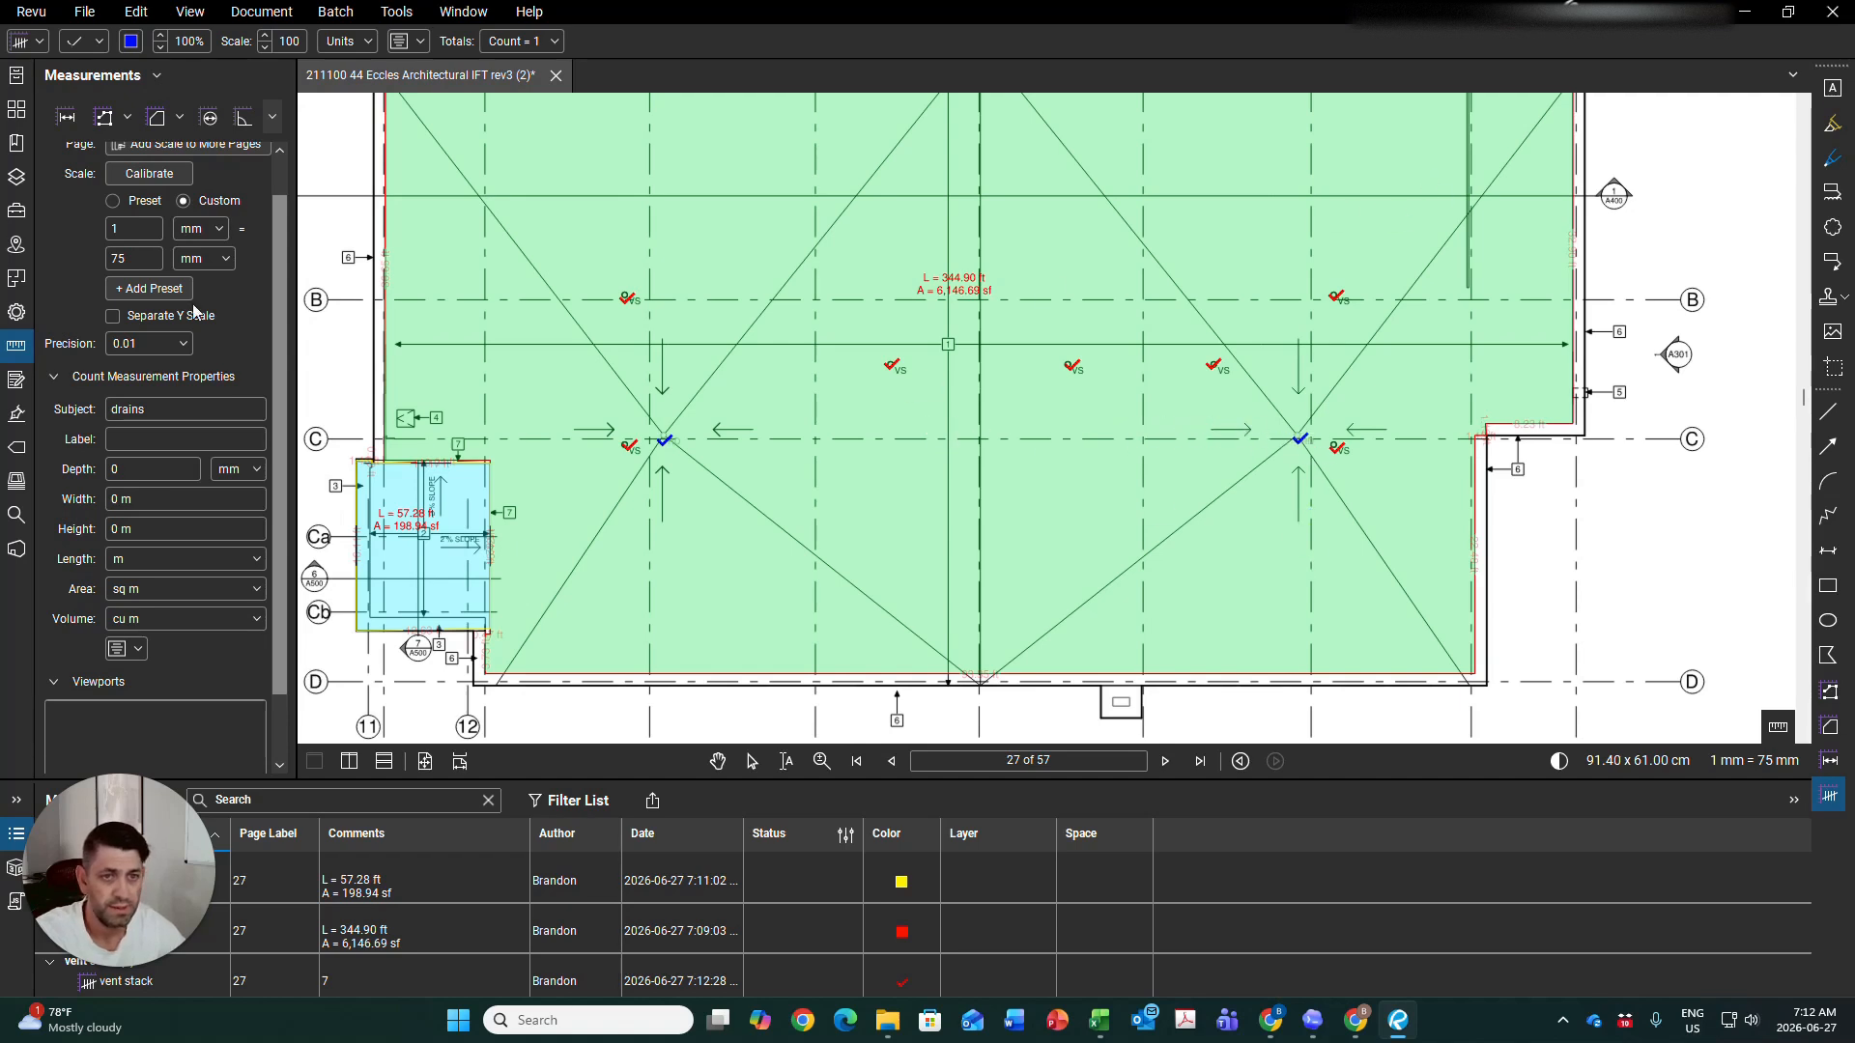
{"action": "left_click", "coordinate": [832, 363]}
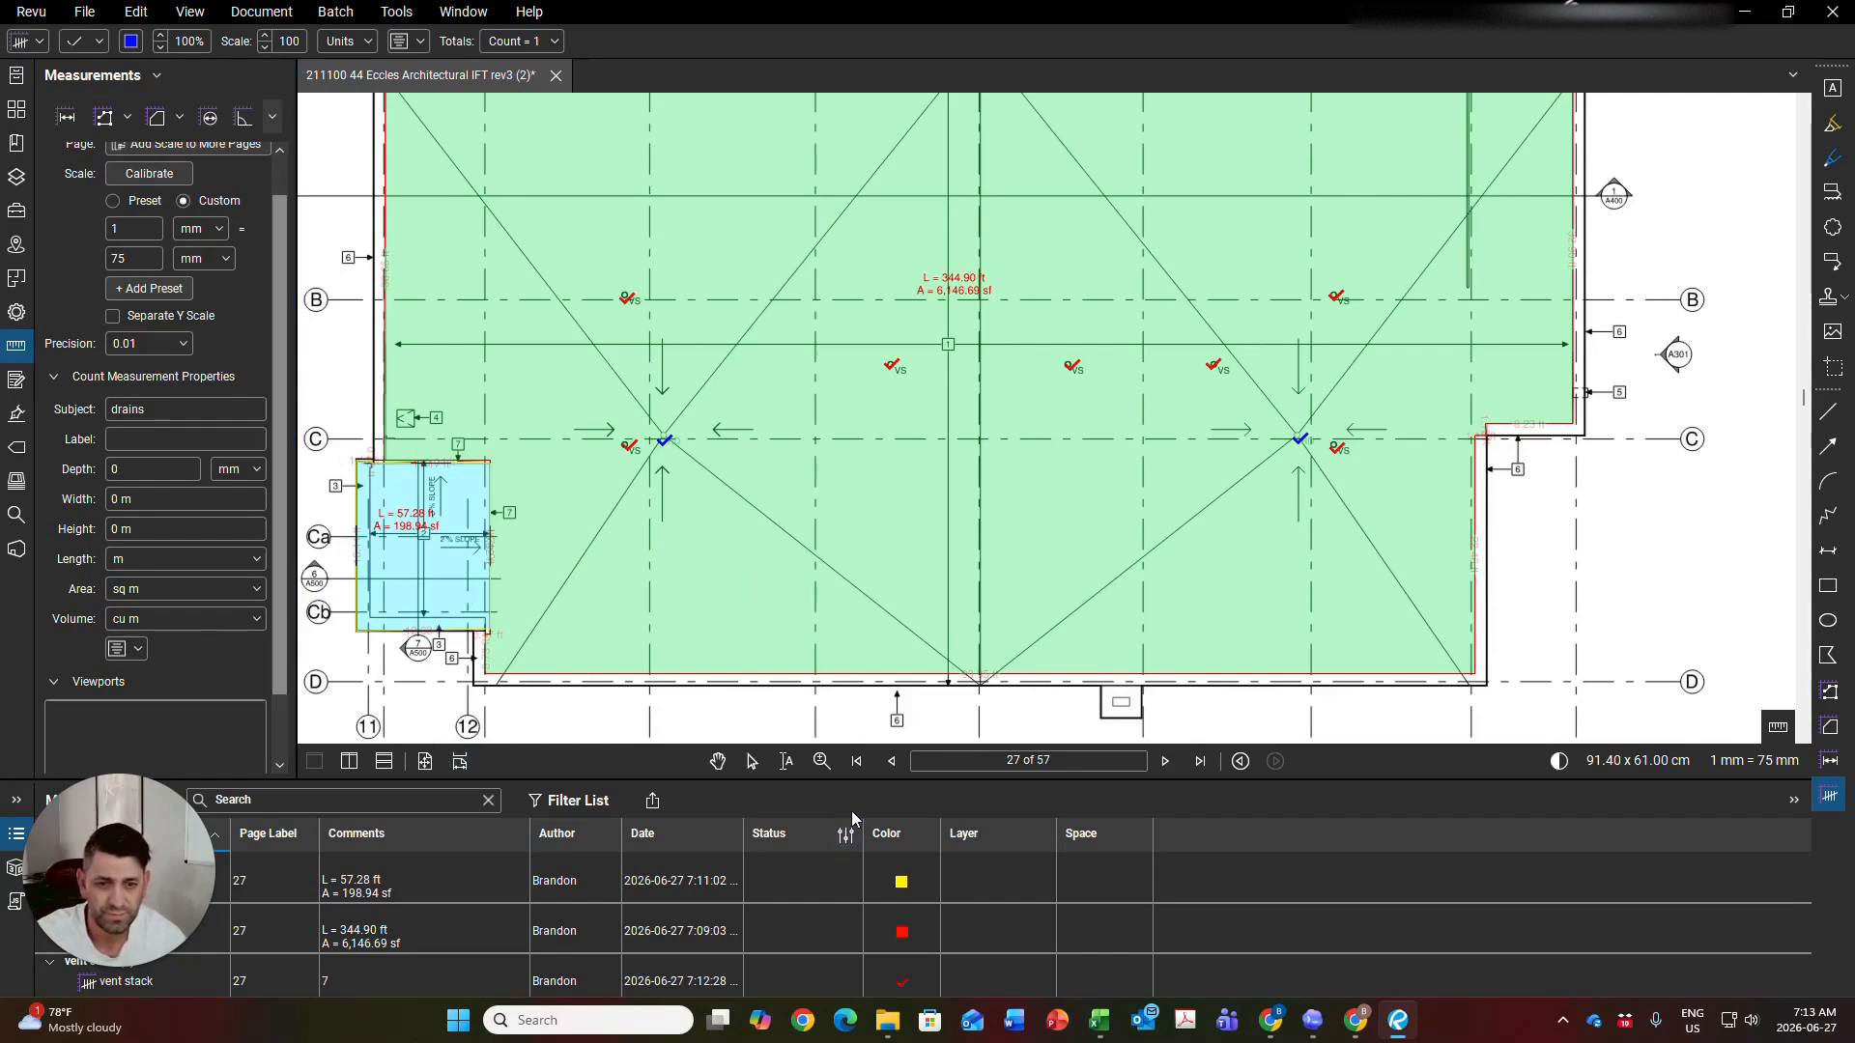
{"action": "left_click", "coordinate": [717, 761]}
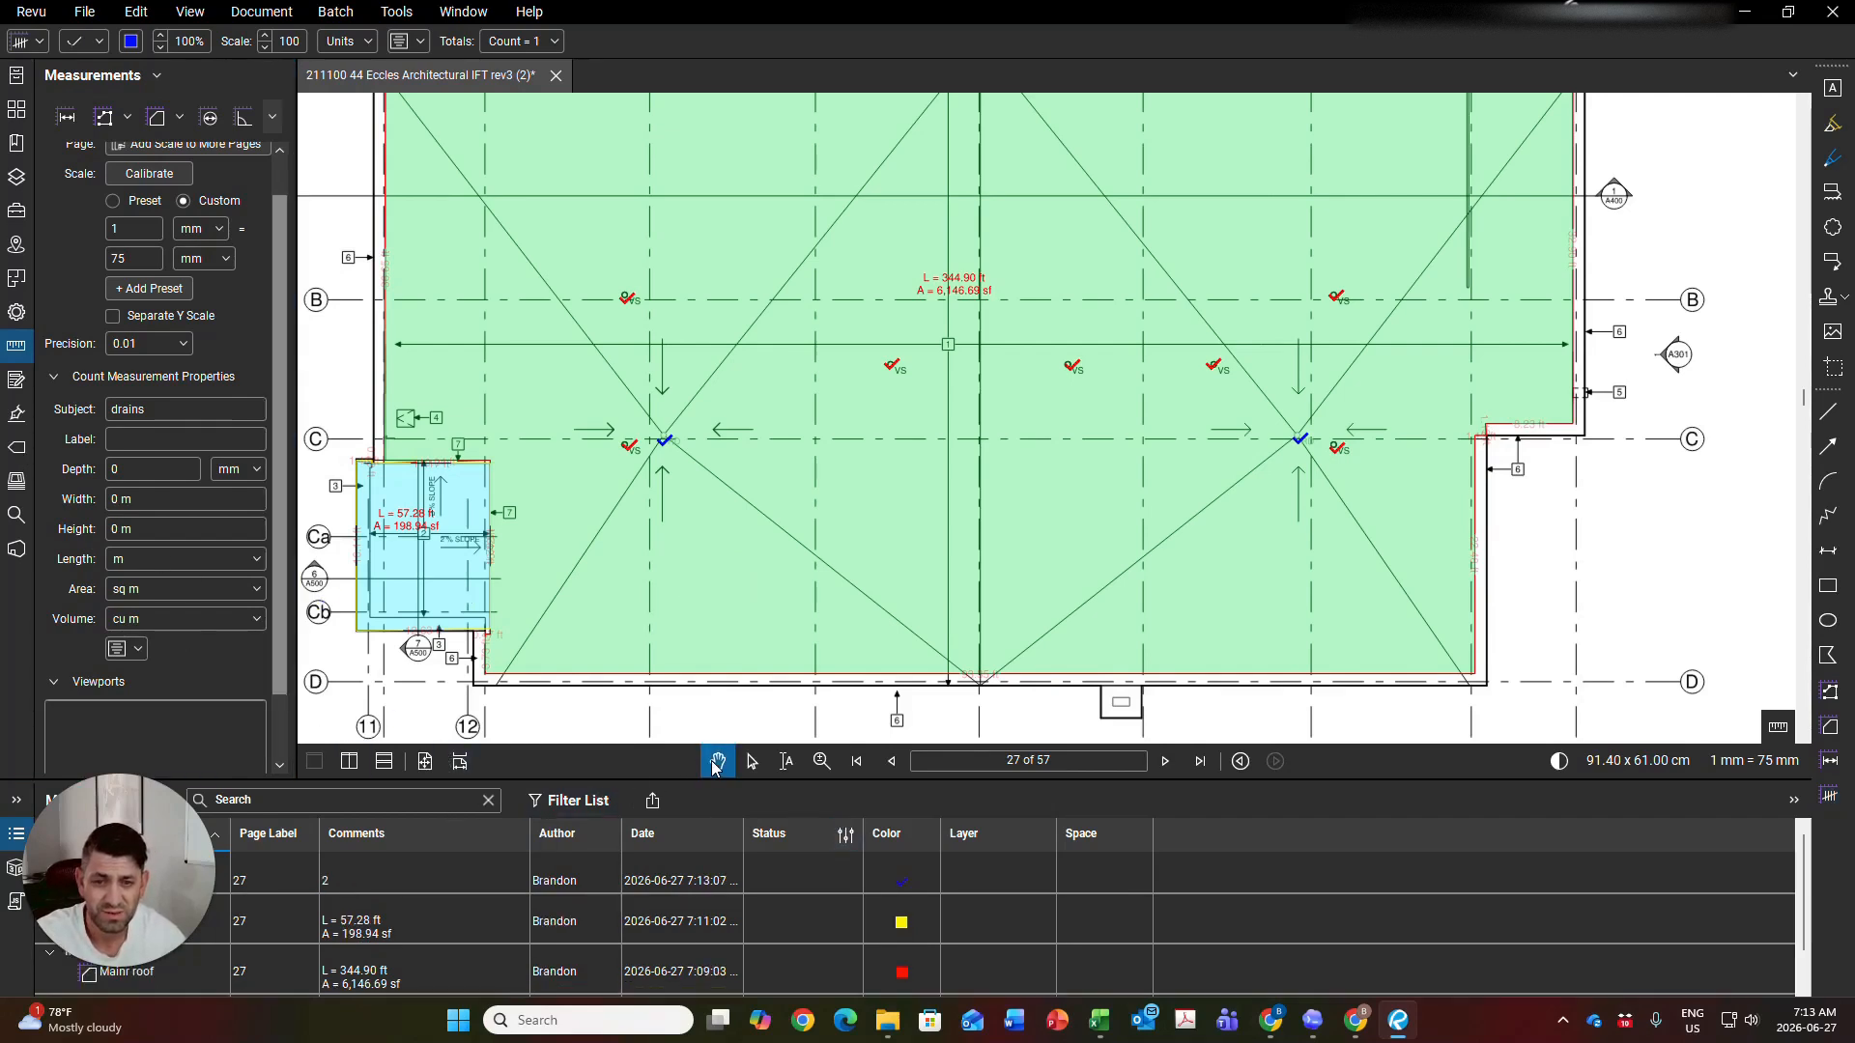
Start a polylength measurement with the subject "parapet coping", using ft for length and sf for area
{"action": "scroll", "coordinate": [841, 645], "scroll_direction": "down", "scroll_amount": 5}
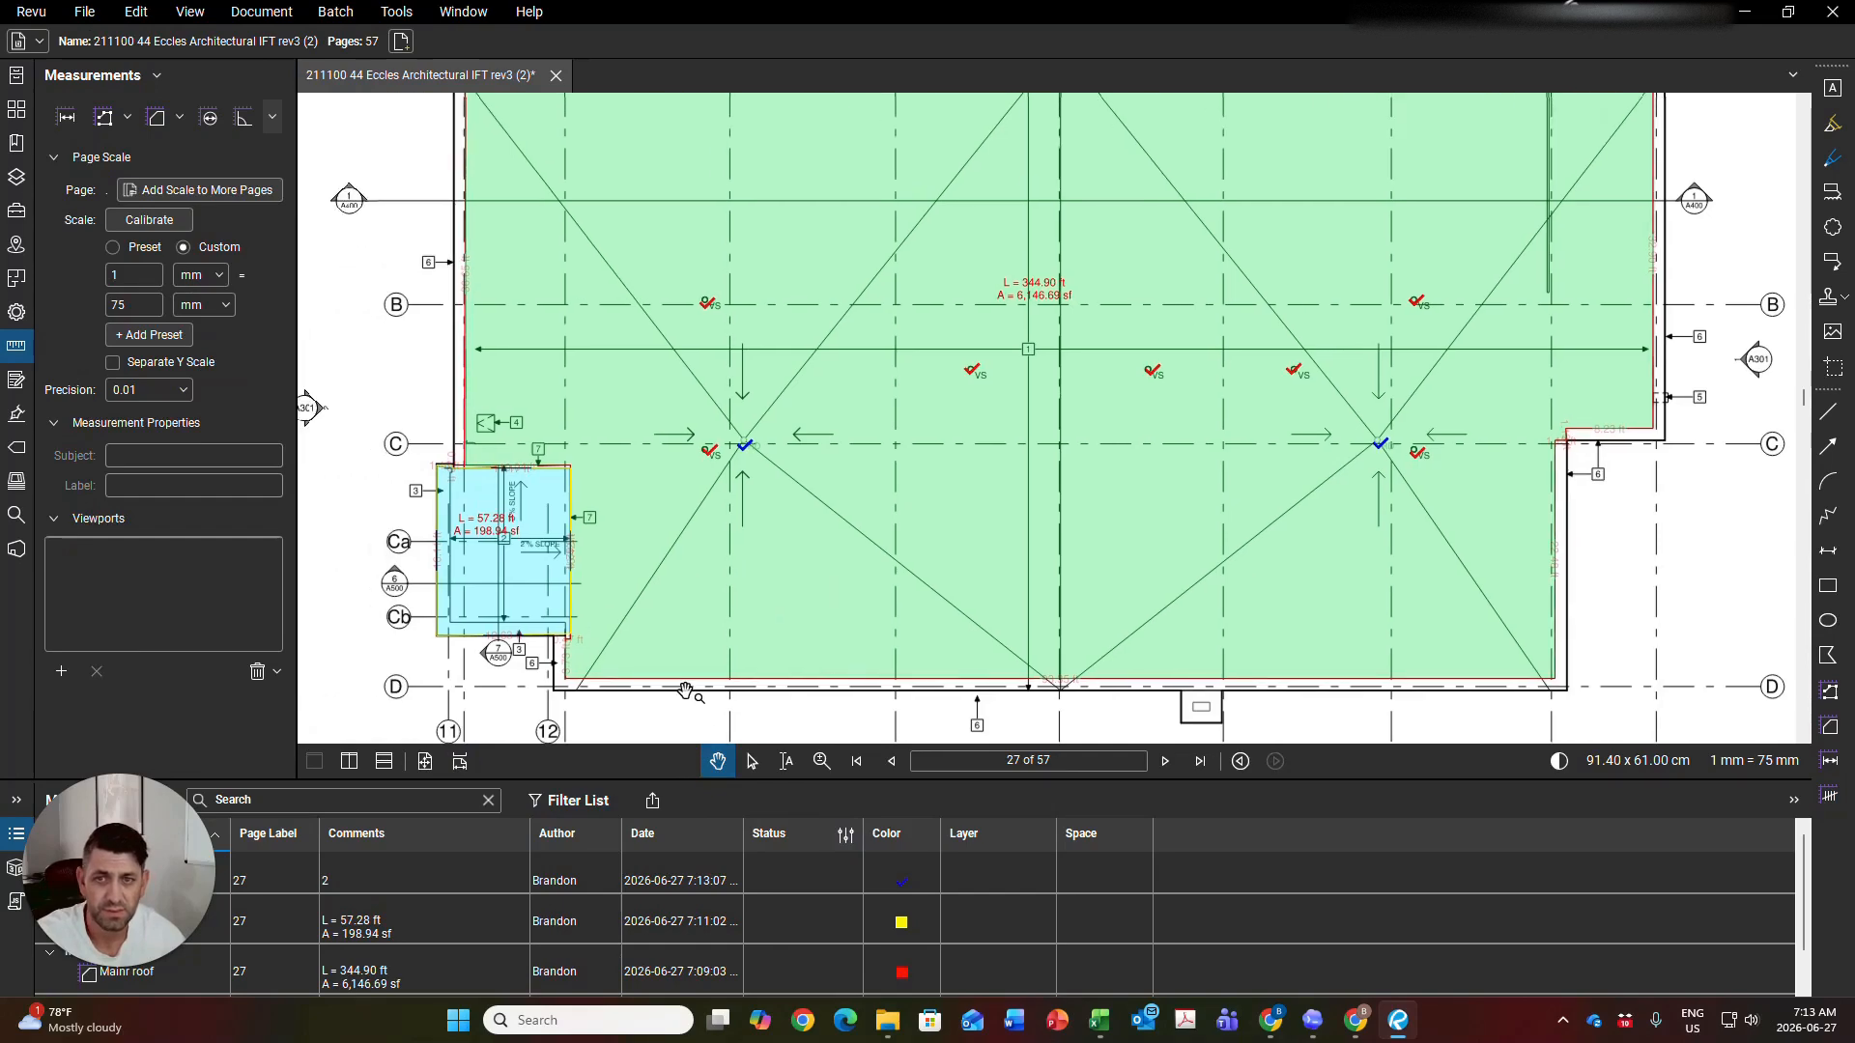
{"action": "left_click_drag", "start_coordinate": [1355, 612], "coordinate": [1381, 535]}
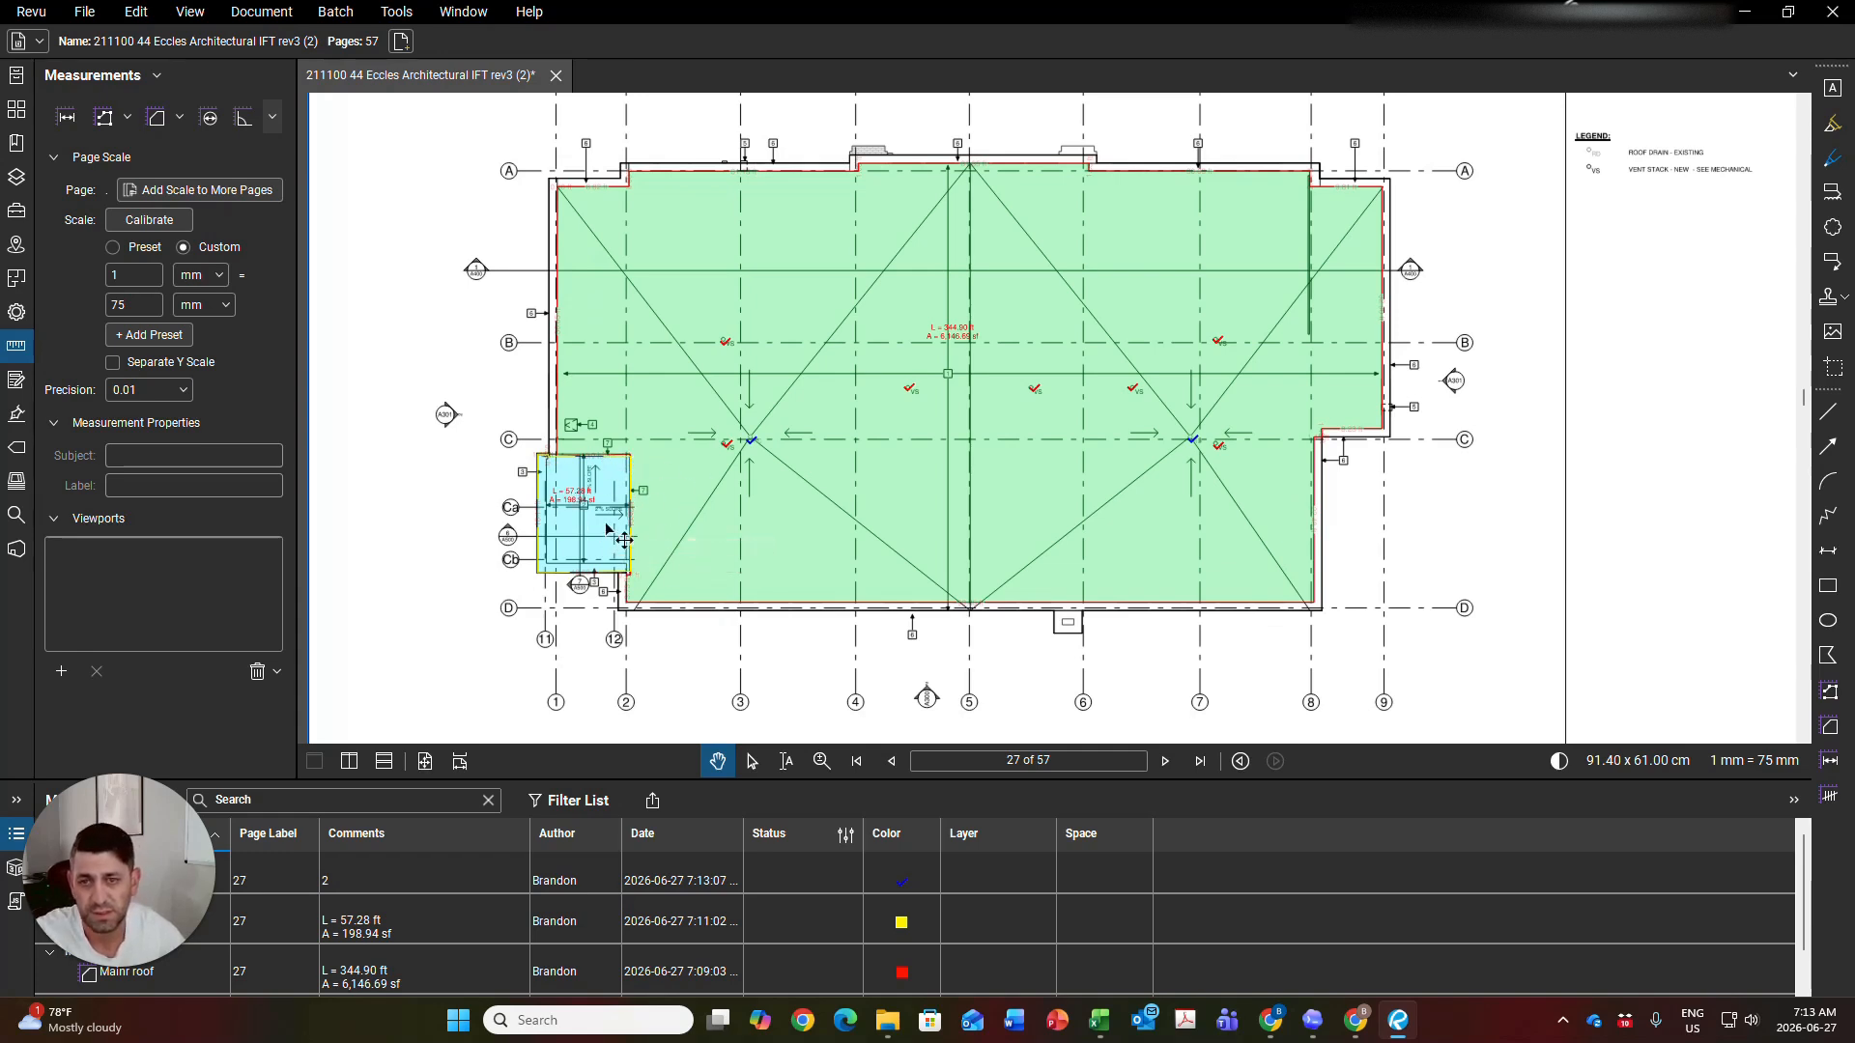
{"action": "left_click", "coordinate": [105, 118]}
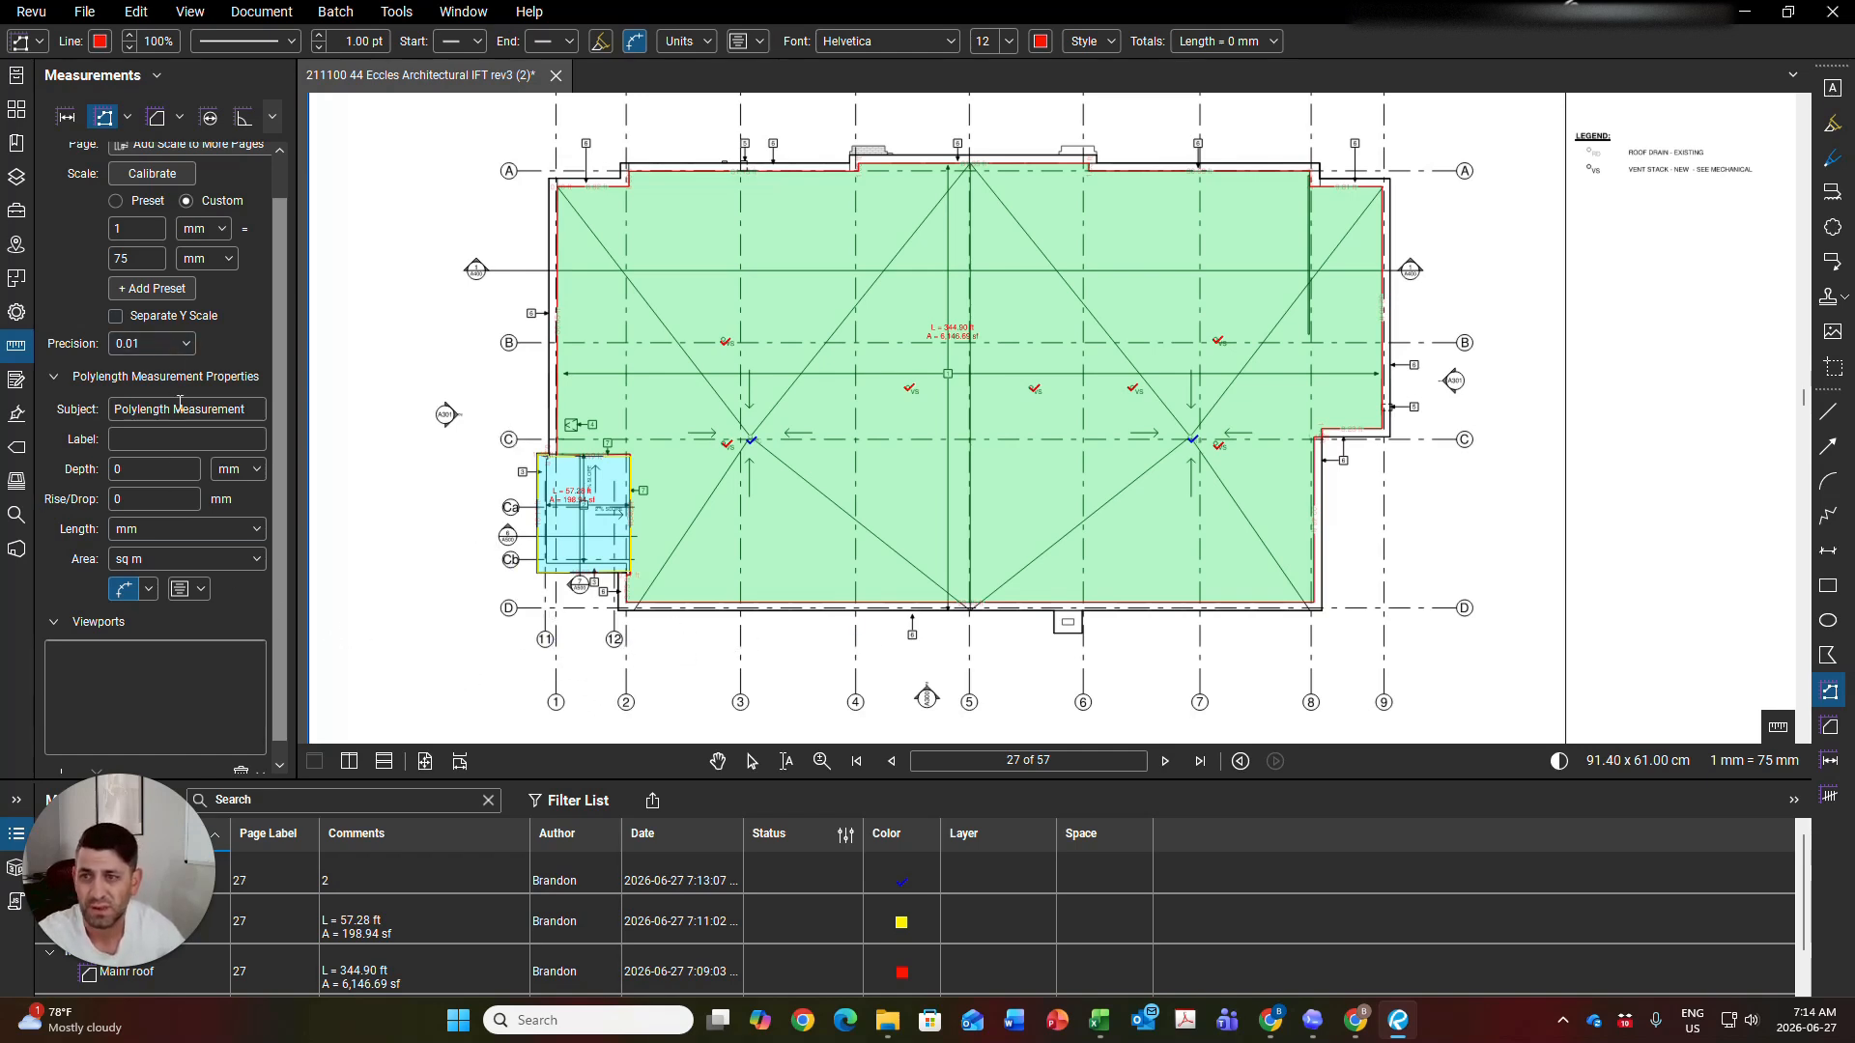
{"action": "left_click_drag", "start_coordinate": [240, 404], "coordinate": [106, 430]}
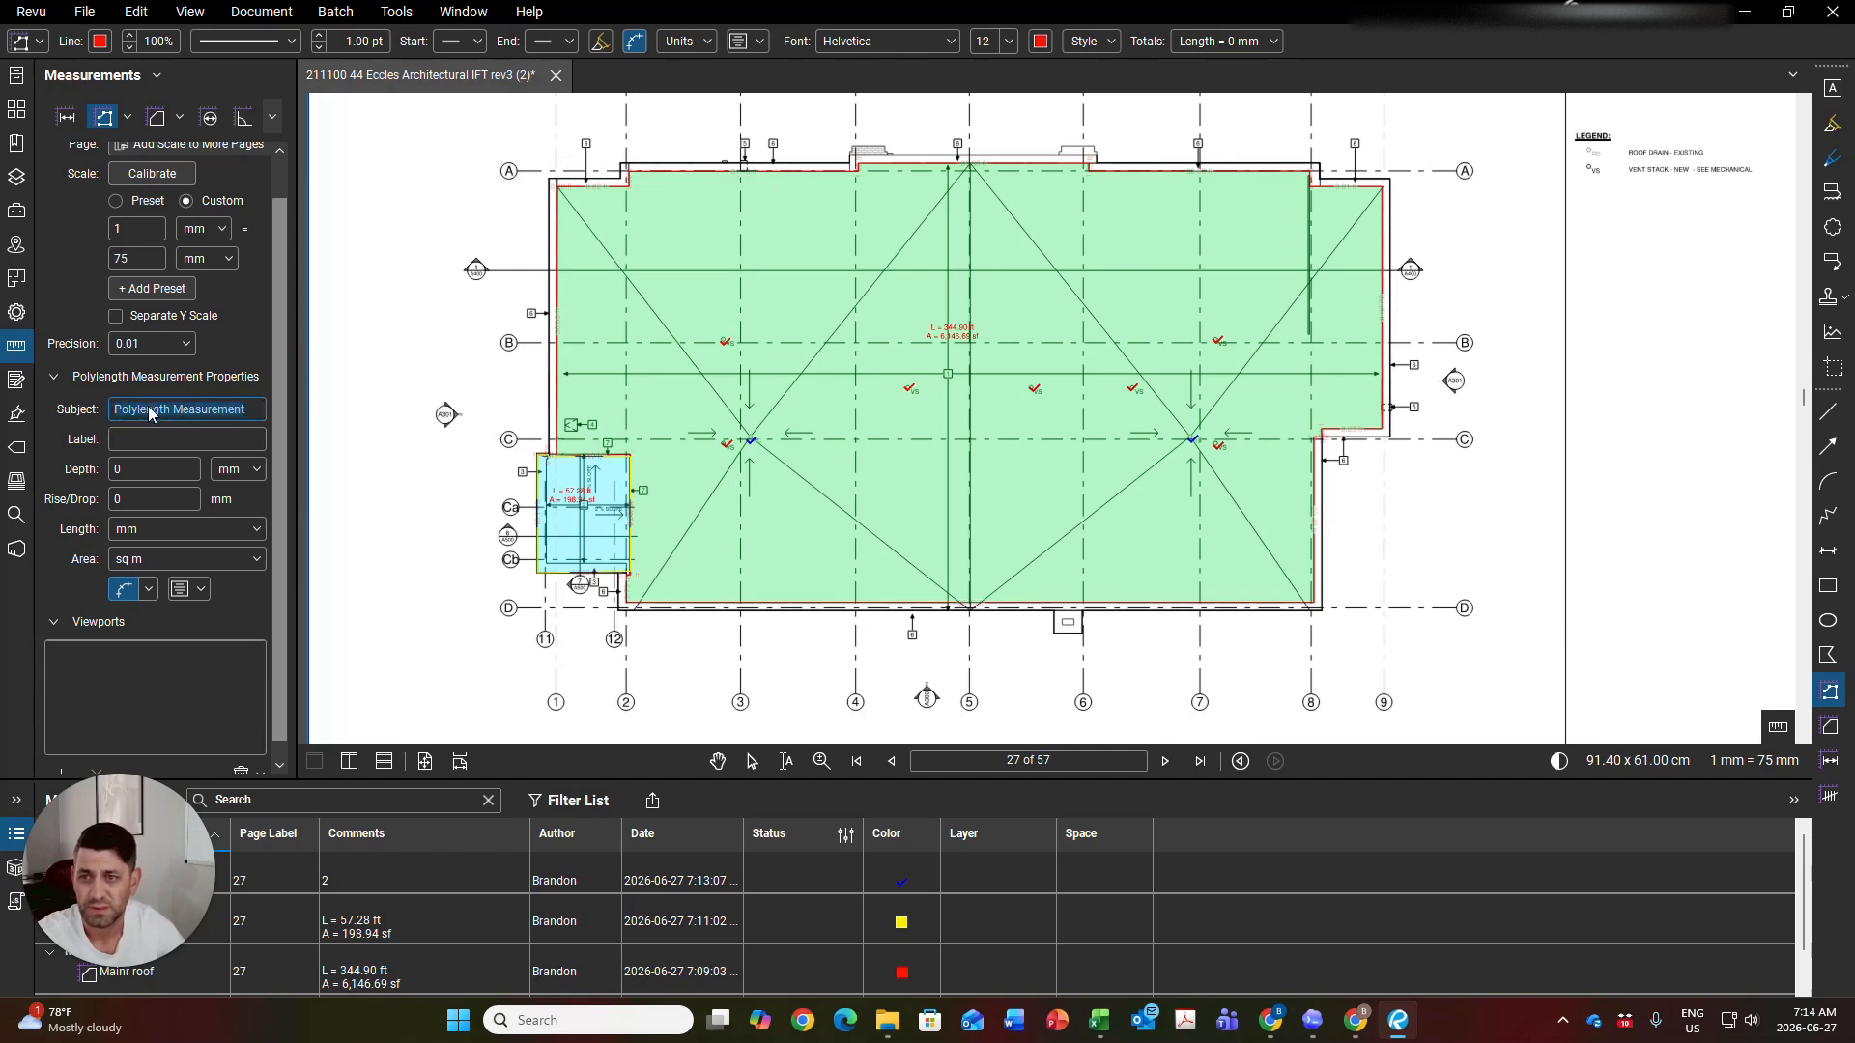
{"action": "type", "text": "parapet coping"}
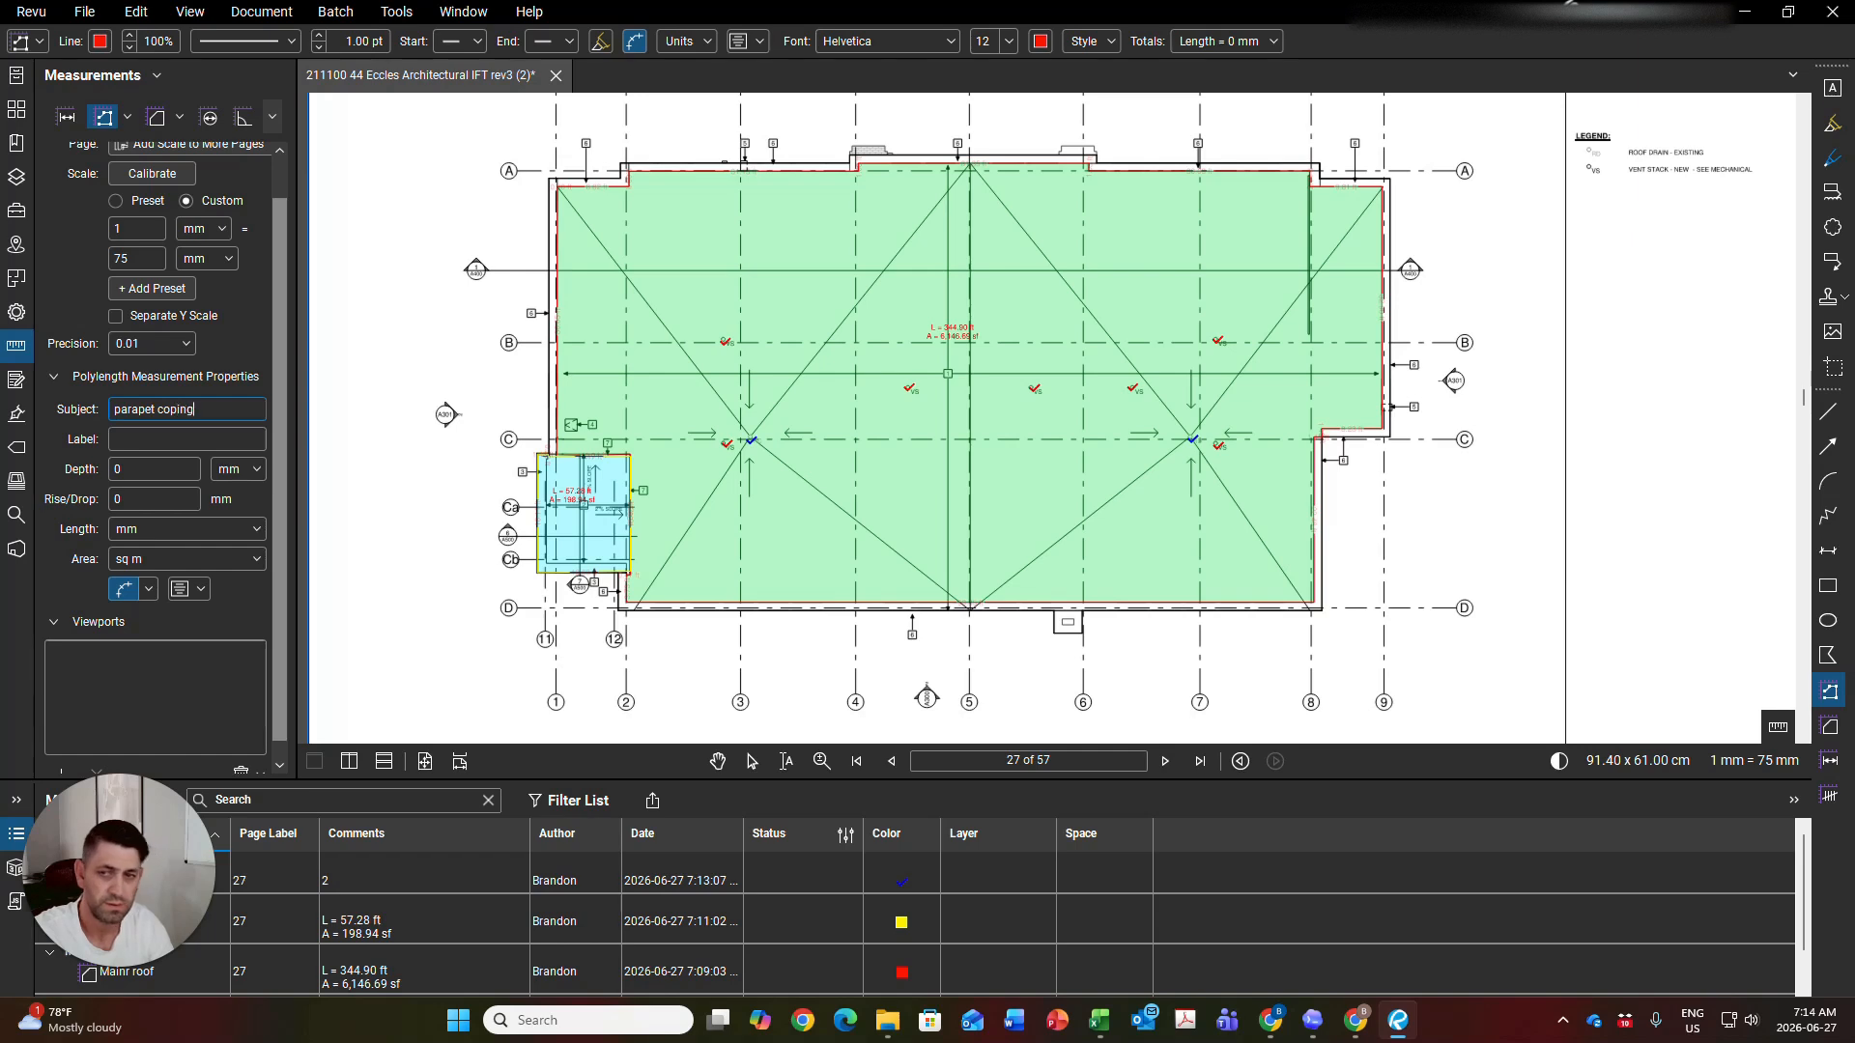
{"action": "left_click", "coordinate": [165, 531]}
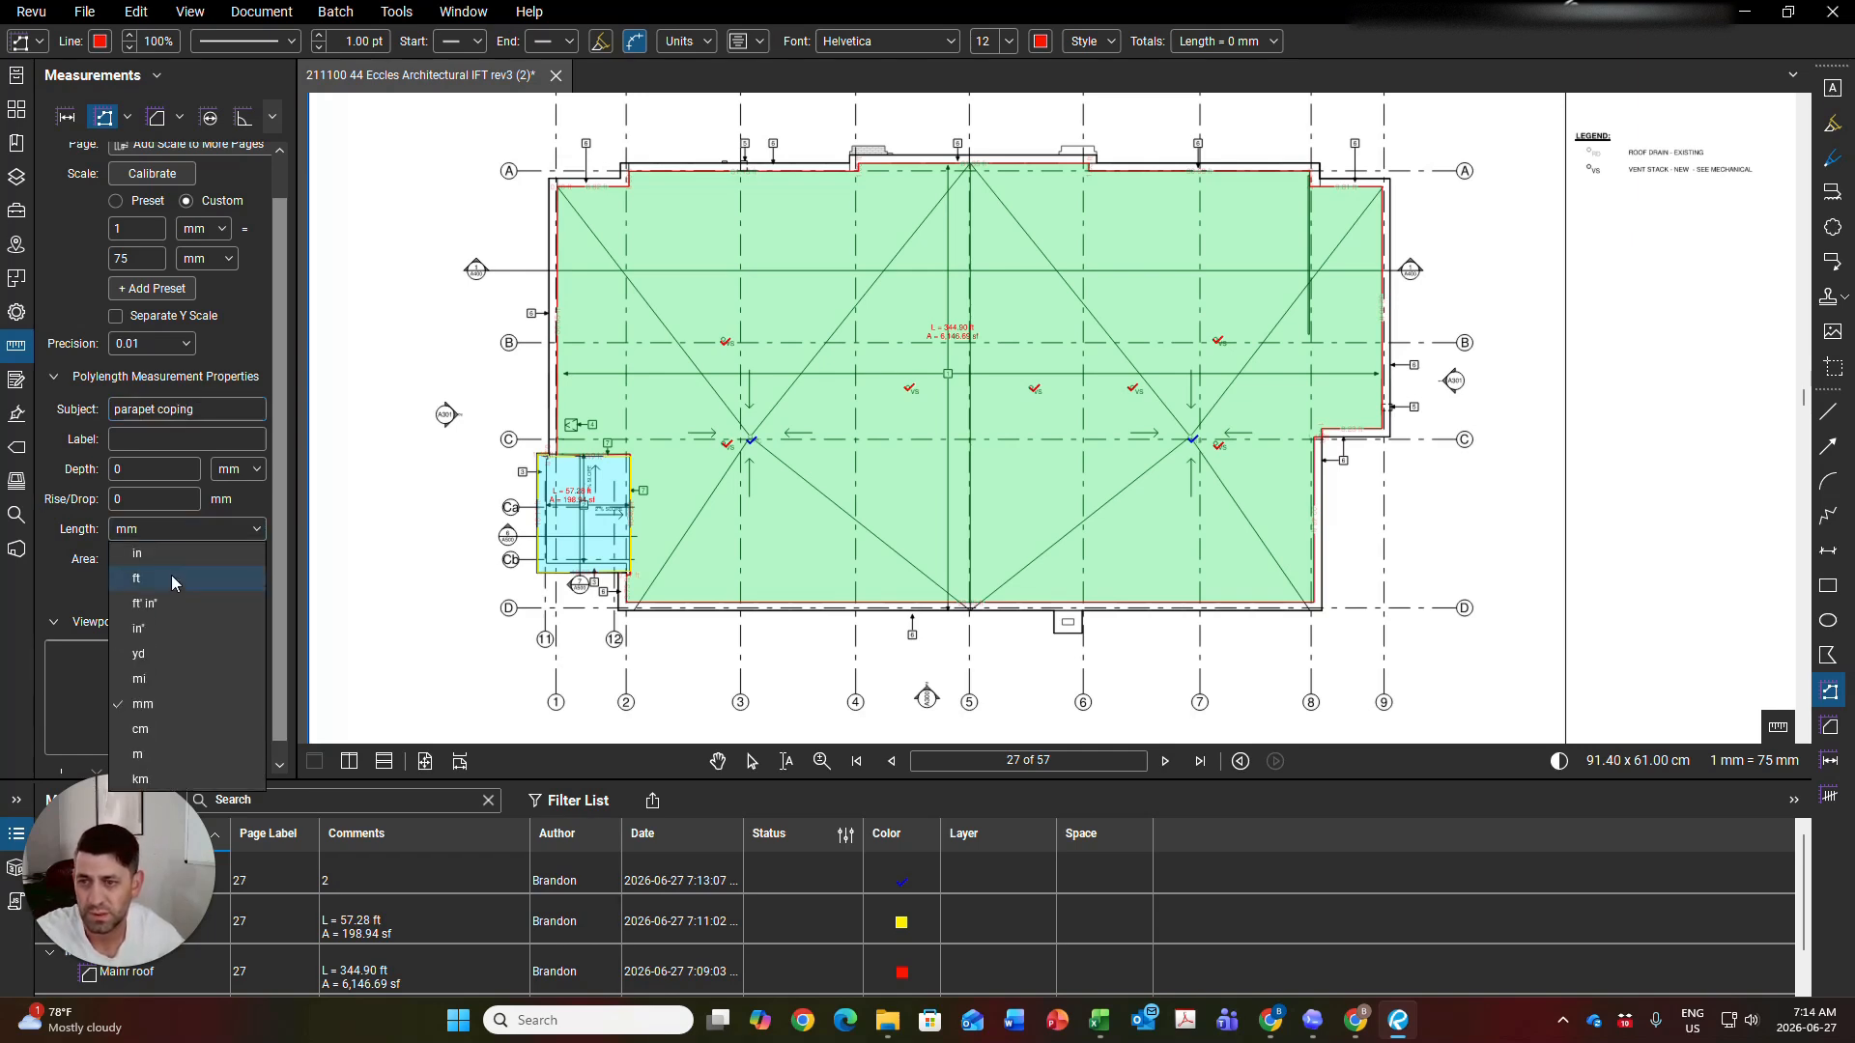
{"action": "left_click", "coordinate": [175, 587]}
{"action": "left_click", "coordinate": [168, 563]}
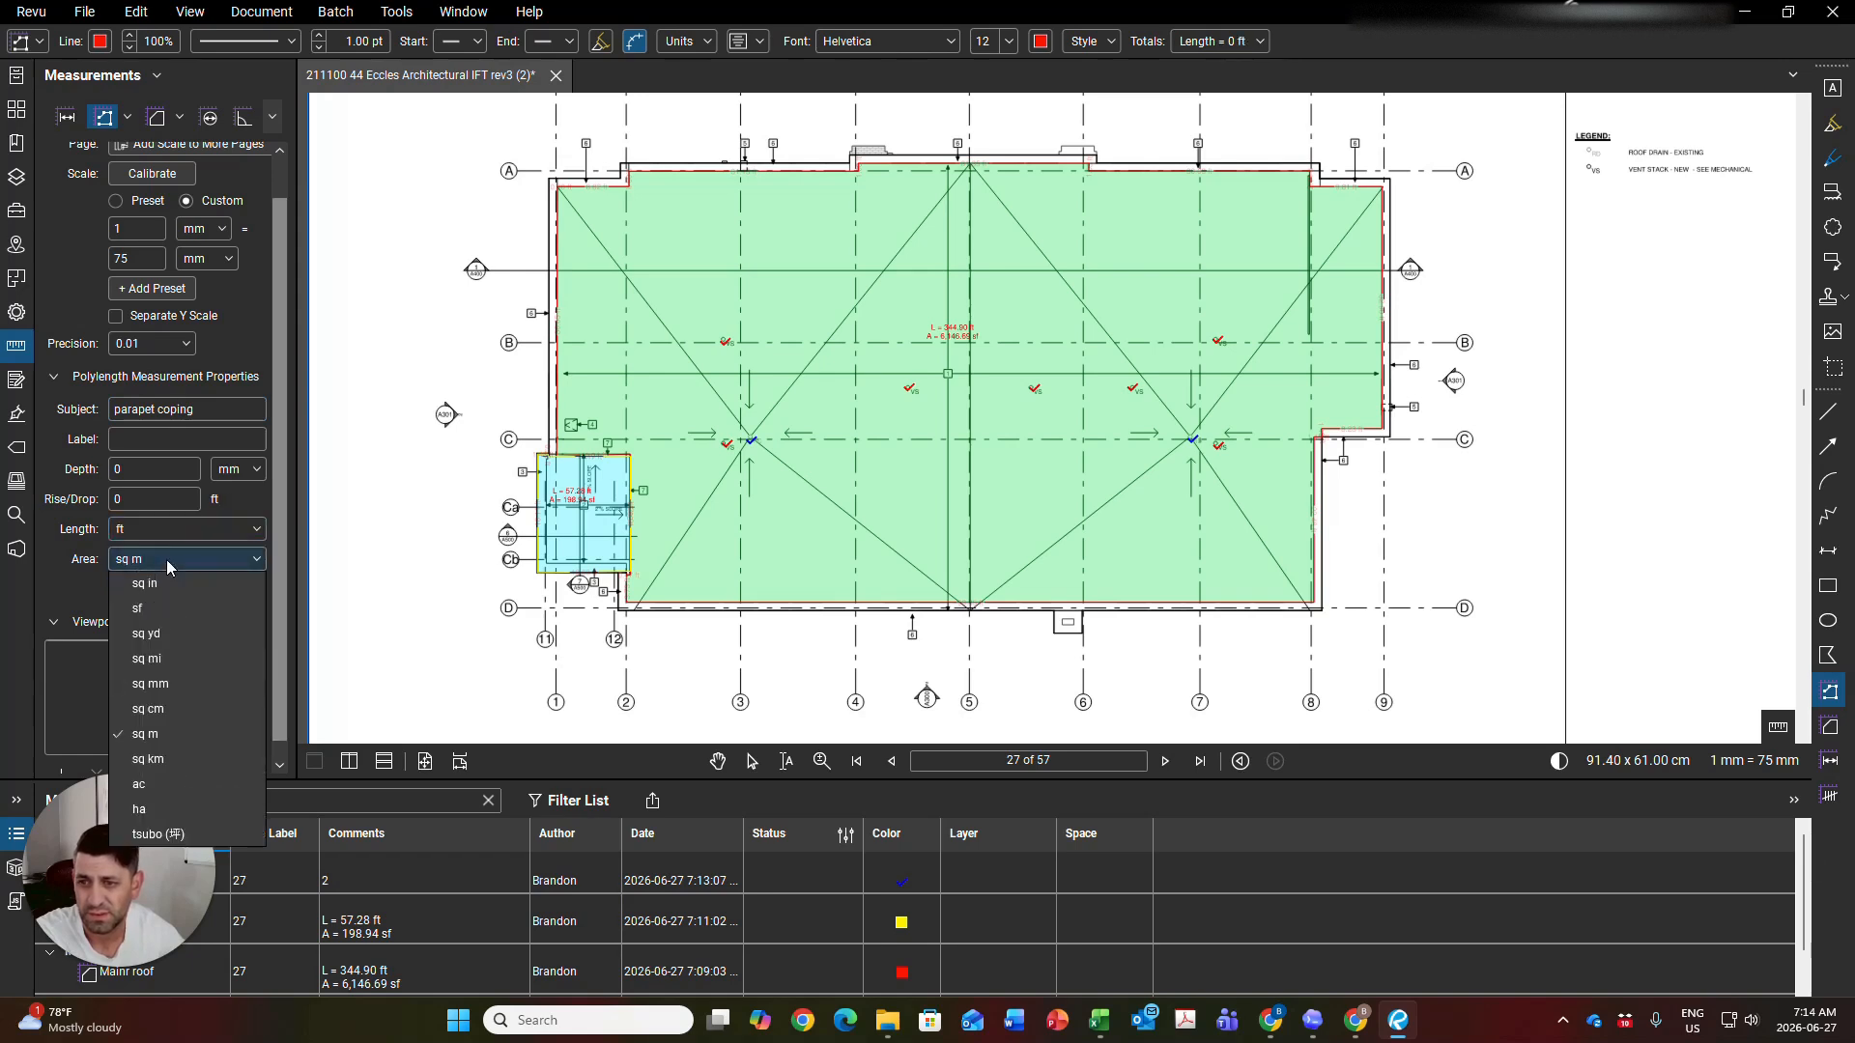
{"action": "left_click", "coordinate": [161, 608]}
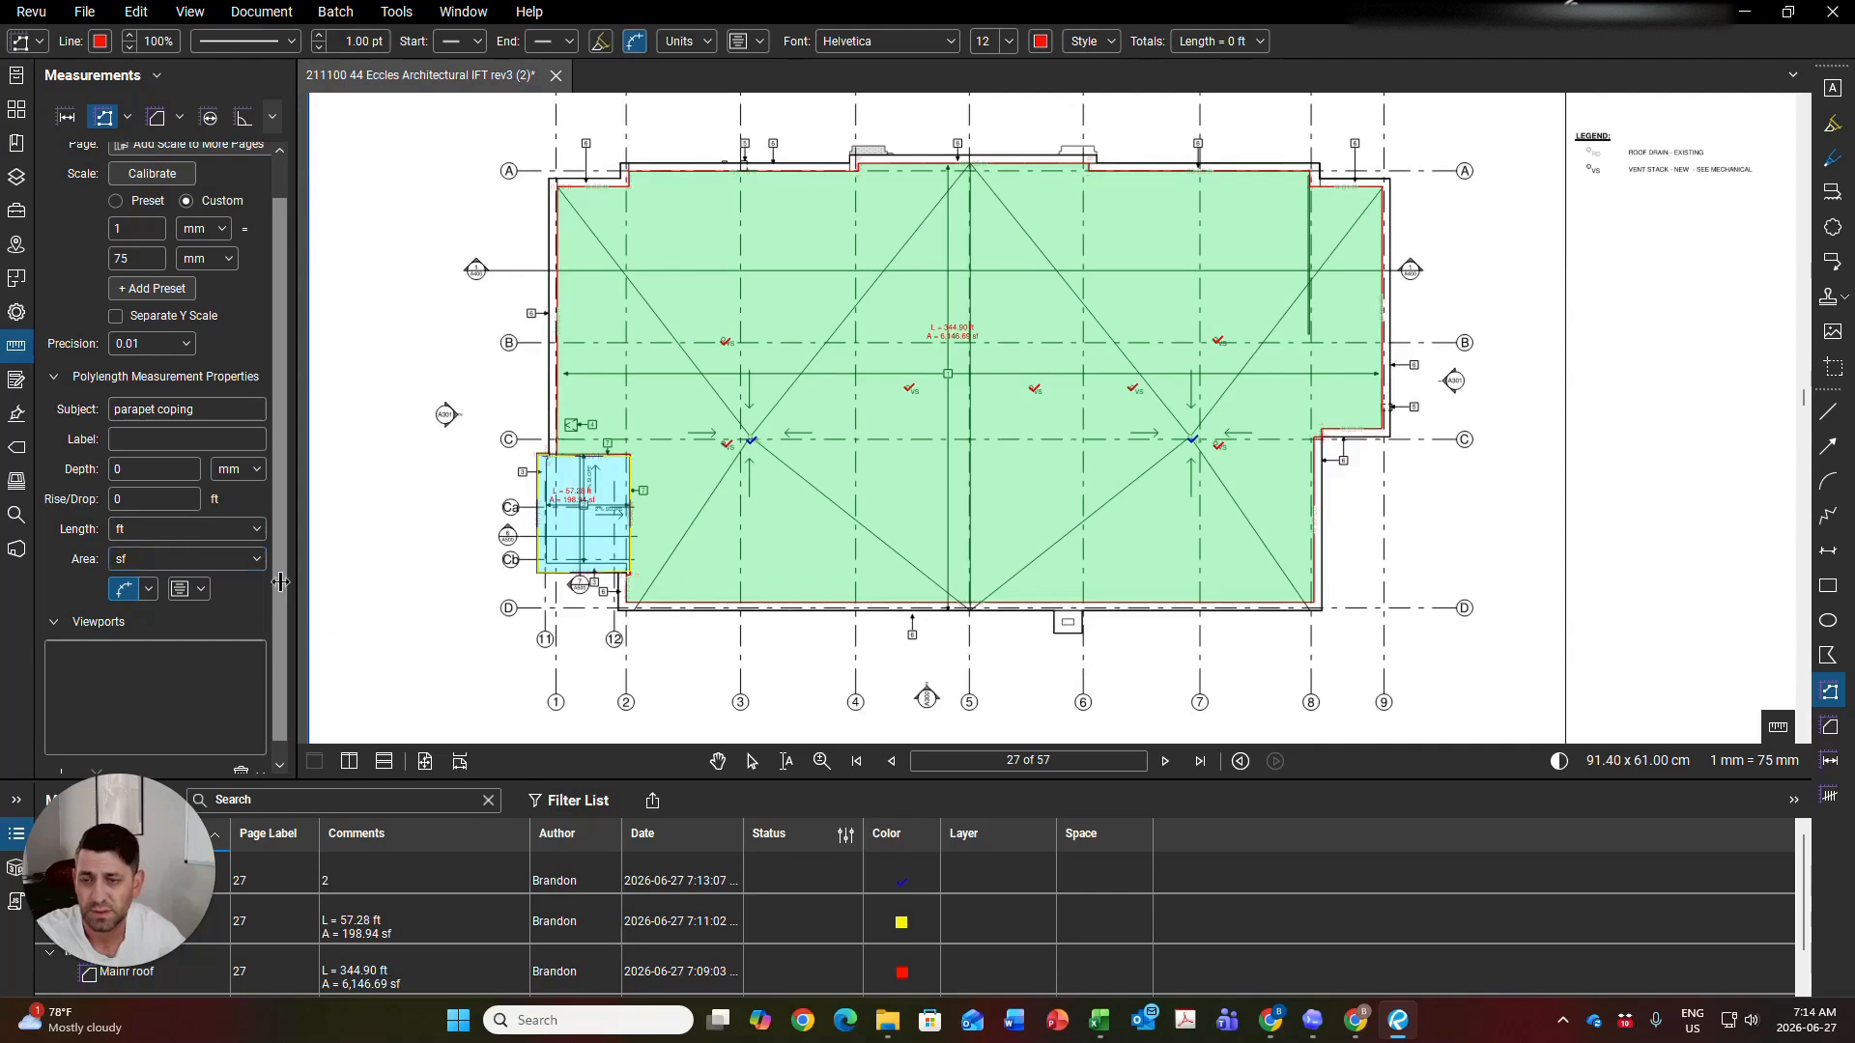
Begin the coping line at the outer parapet beside the elevator shaft roof and run it along gridline 1 to the corner at gridline A
{"action": "scroll", "coordinate": [541, 455], "scroll_direction": "up", "scroll_amount": 3}
{"action": "left_click", "coordinate": [541, 442]}
{"action": "scroll", "coordinate": [531, 281], "scroll_direction": "up", "scroll_amount": 4}
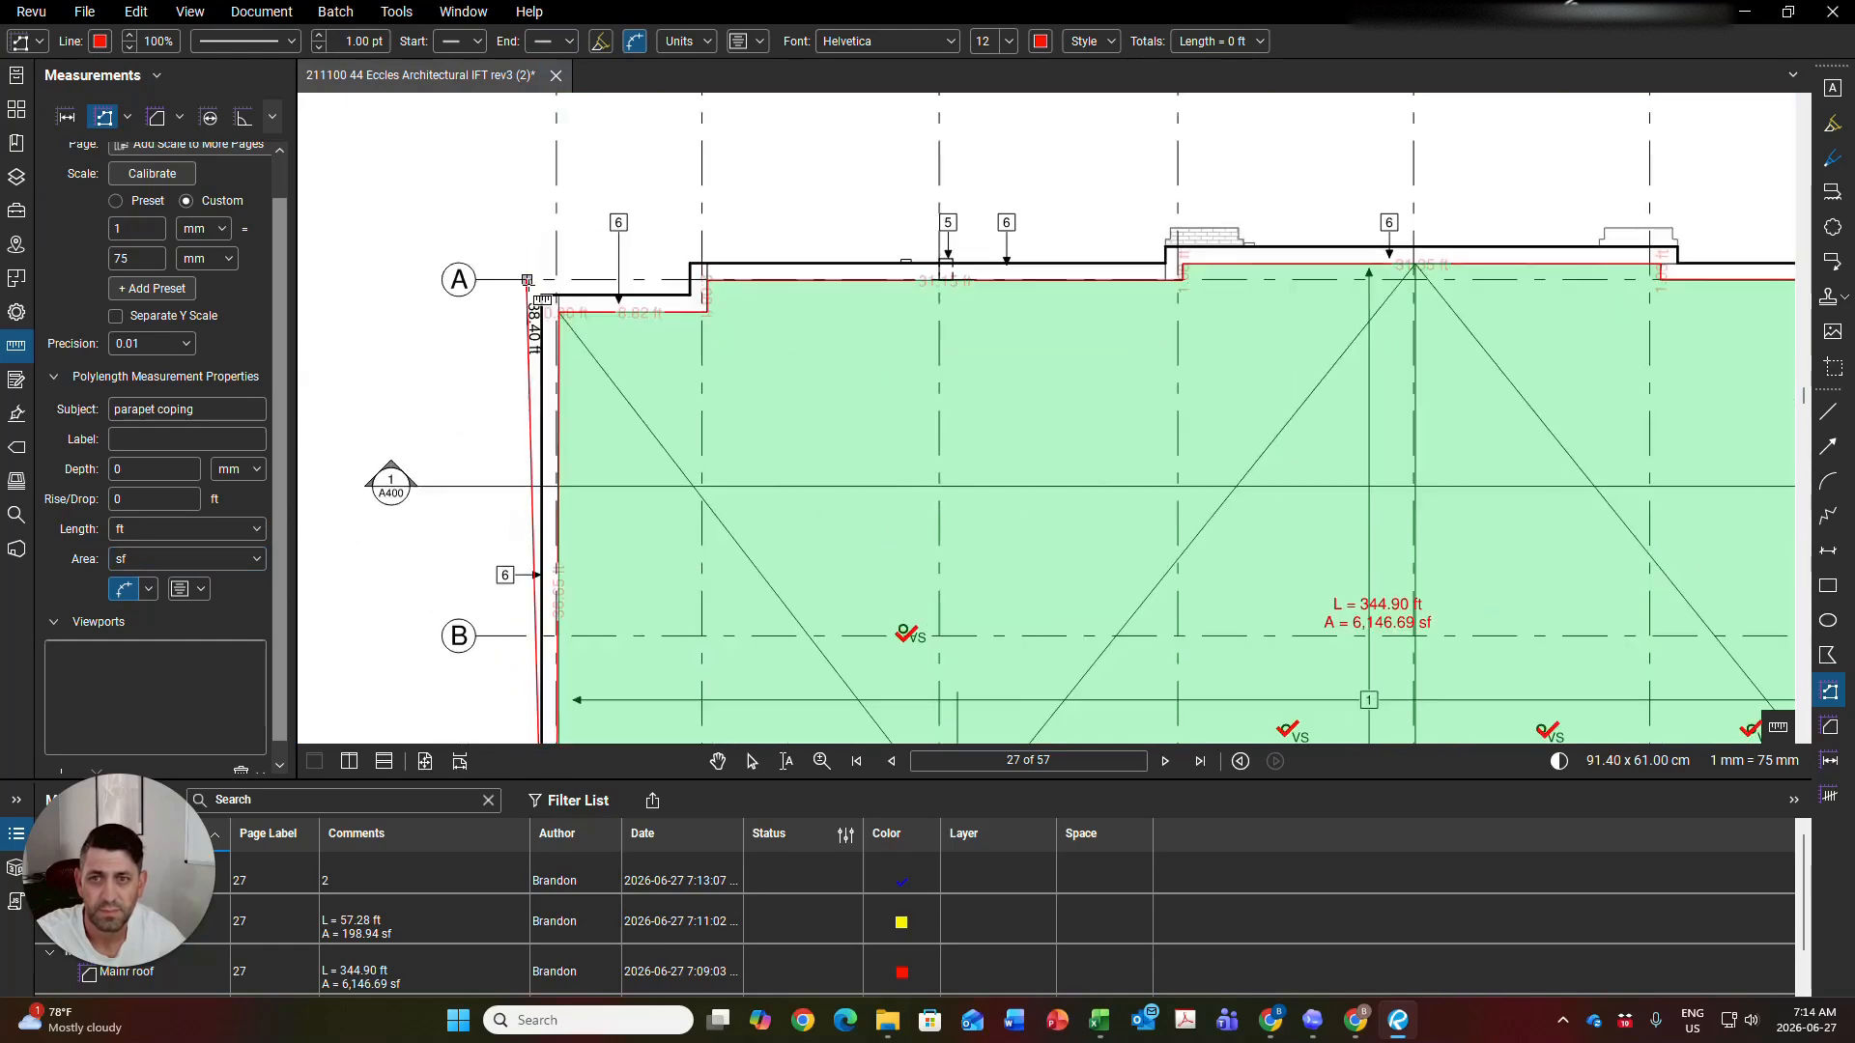
{"action": "left_click", "coordinate": [541, 294]}
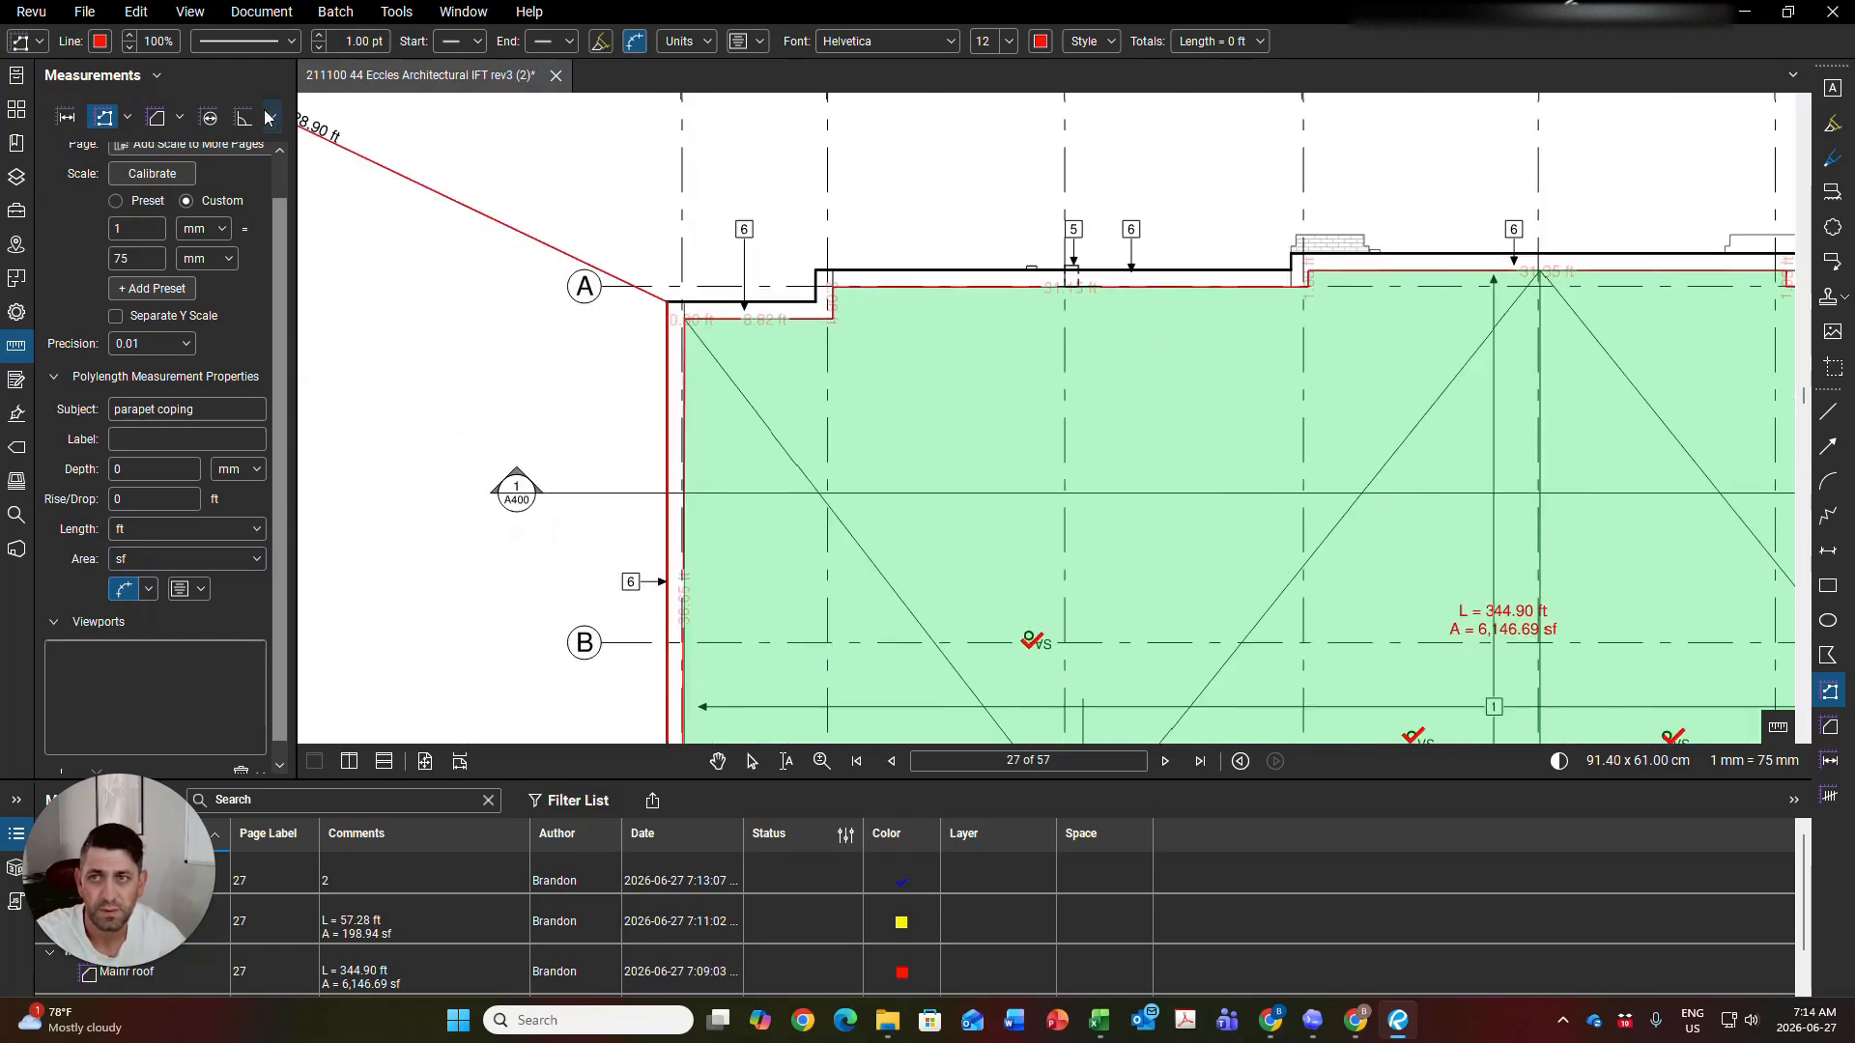
Give the parapet coping line a pink colour and a 2.00 pt line width
{"action": "left_click", "coordinate": [99, 43]}
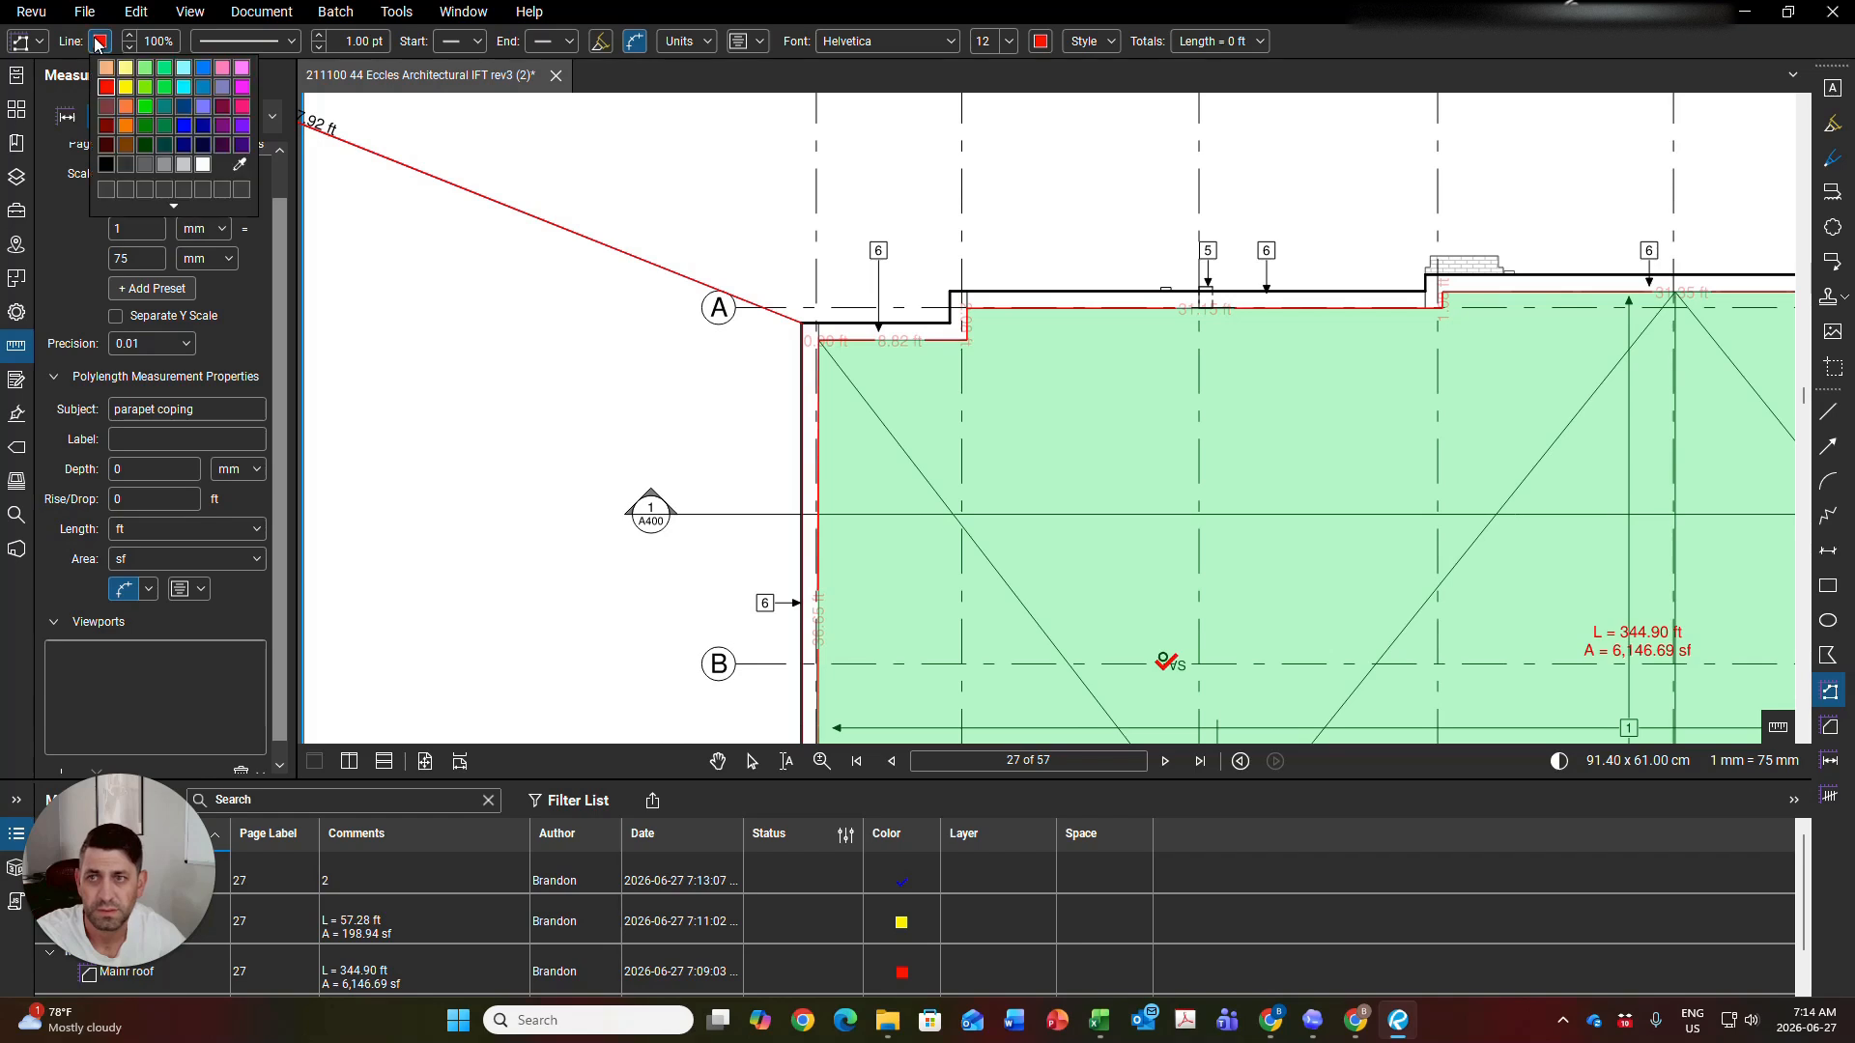
{"action": "left_click", "coordinate": [243, 108]}
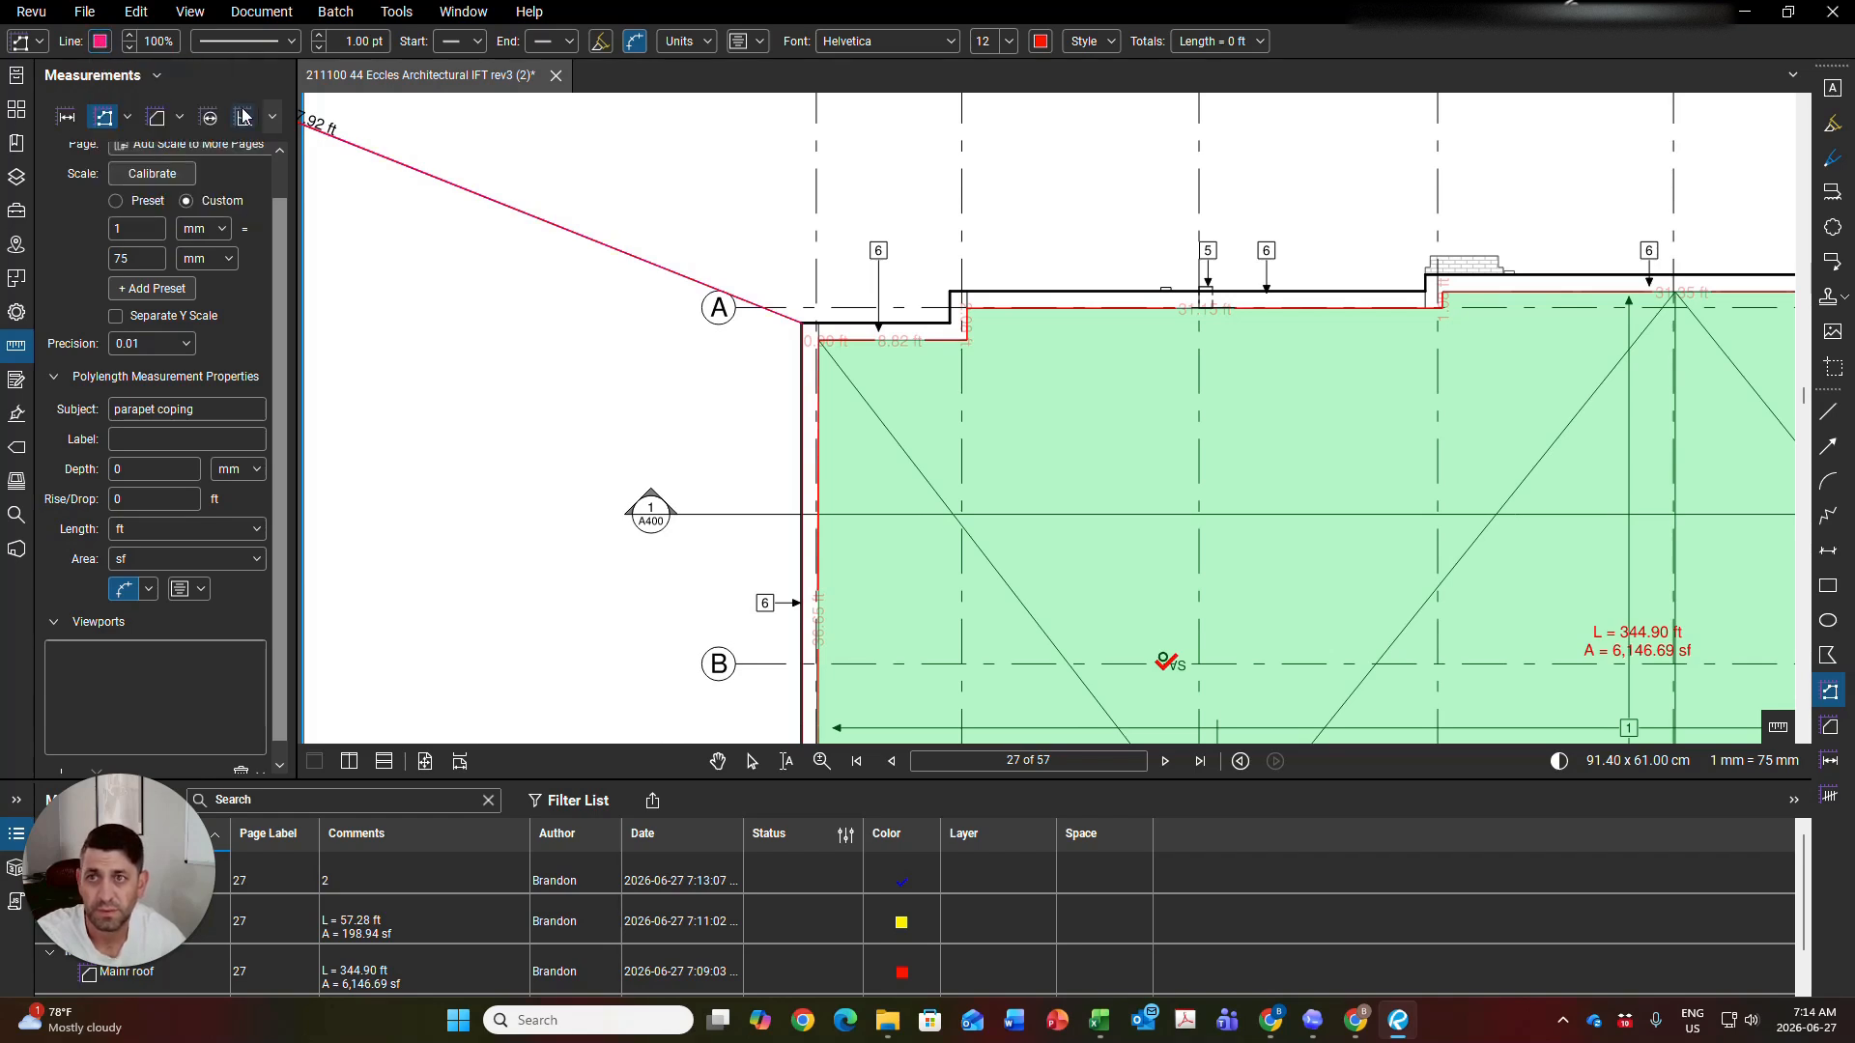
{"action": "left_click", "coordinate": [320, 37]}
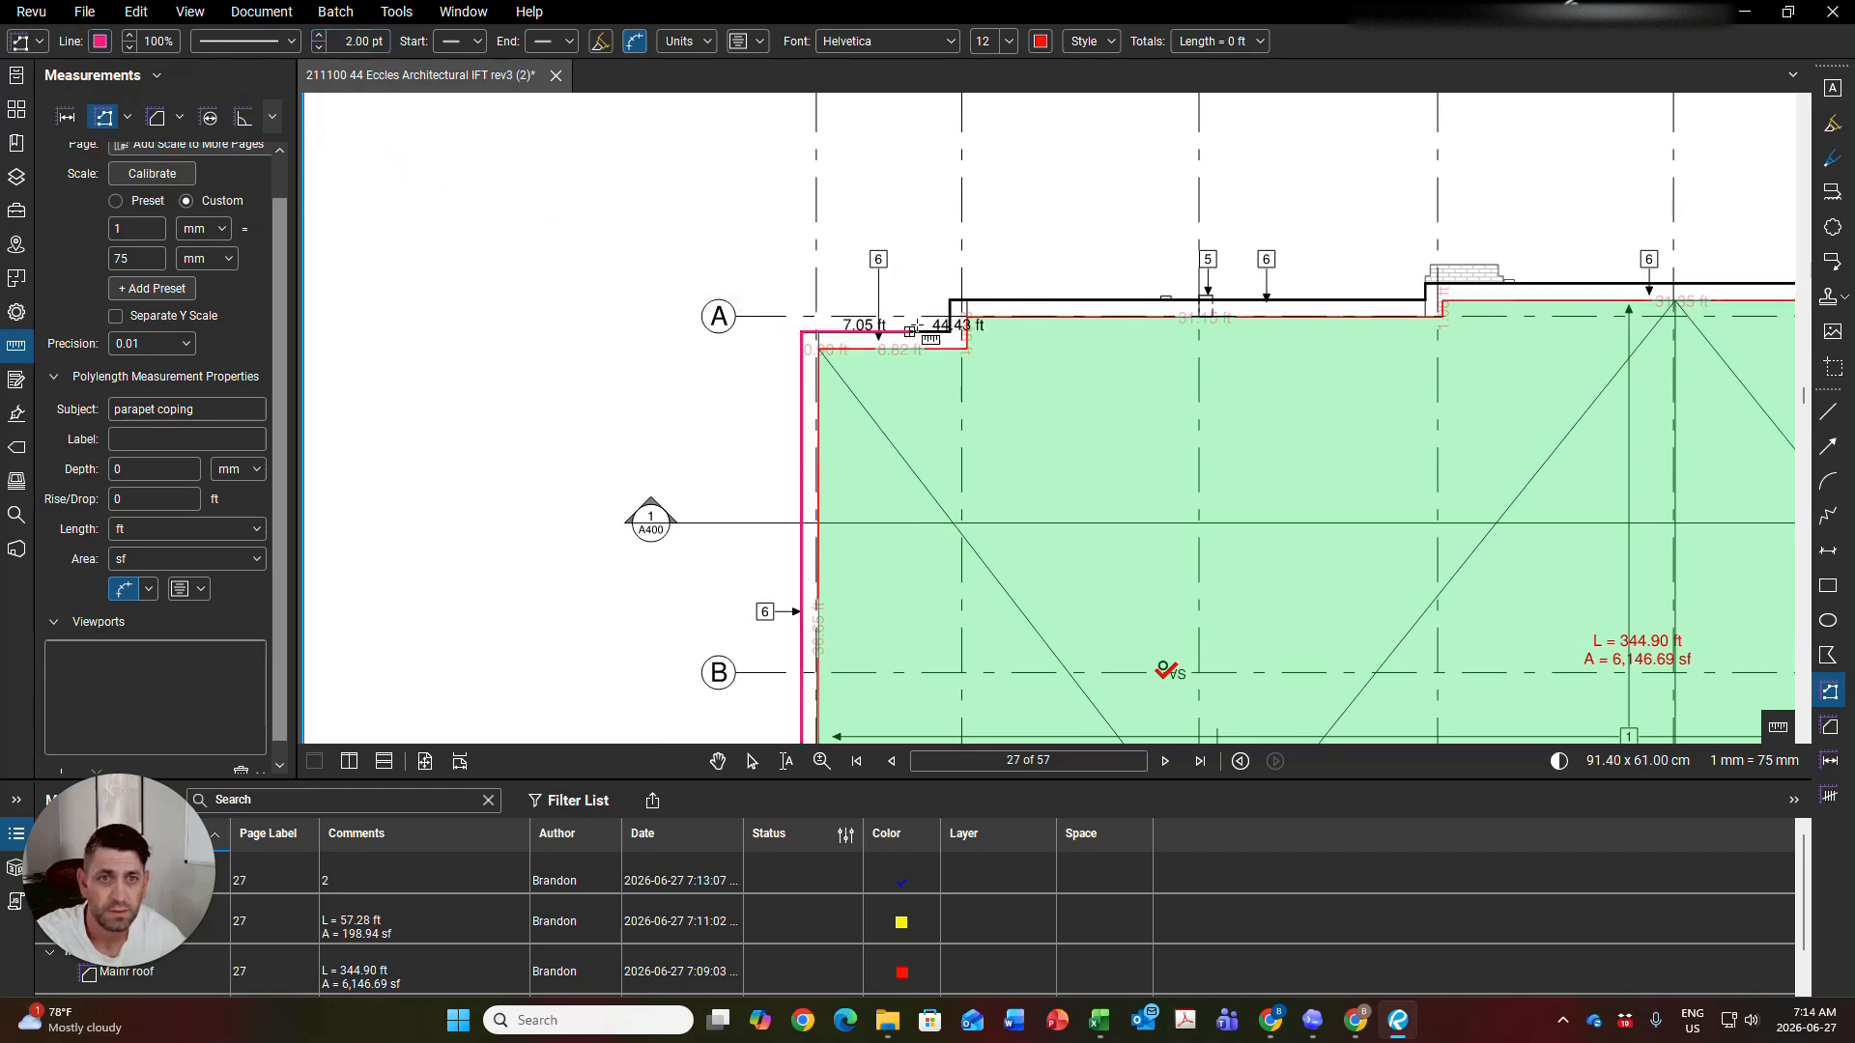
Trace the coping along the outer parapet at gridline A, following every jog to the outer corner at gridline 9
{"action": "left_click", "coordinate": [949, 301]}
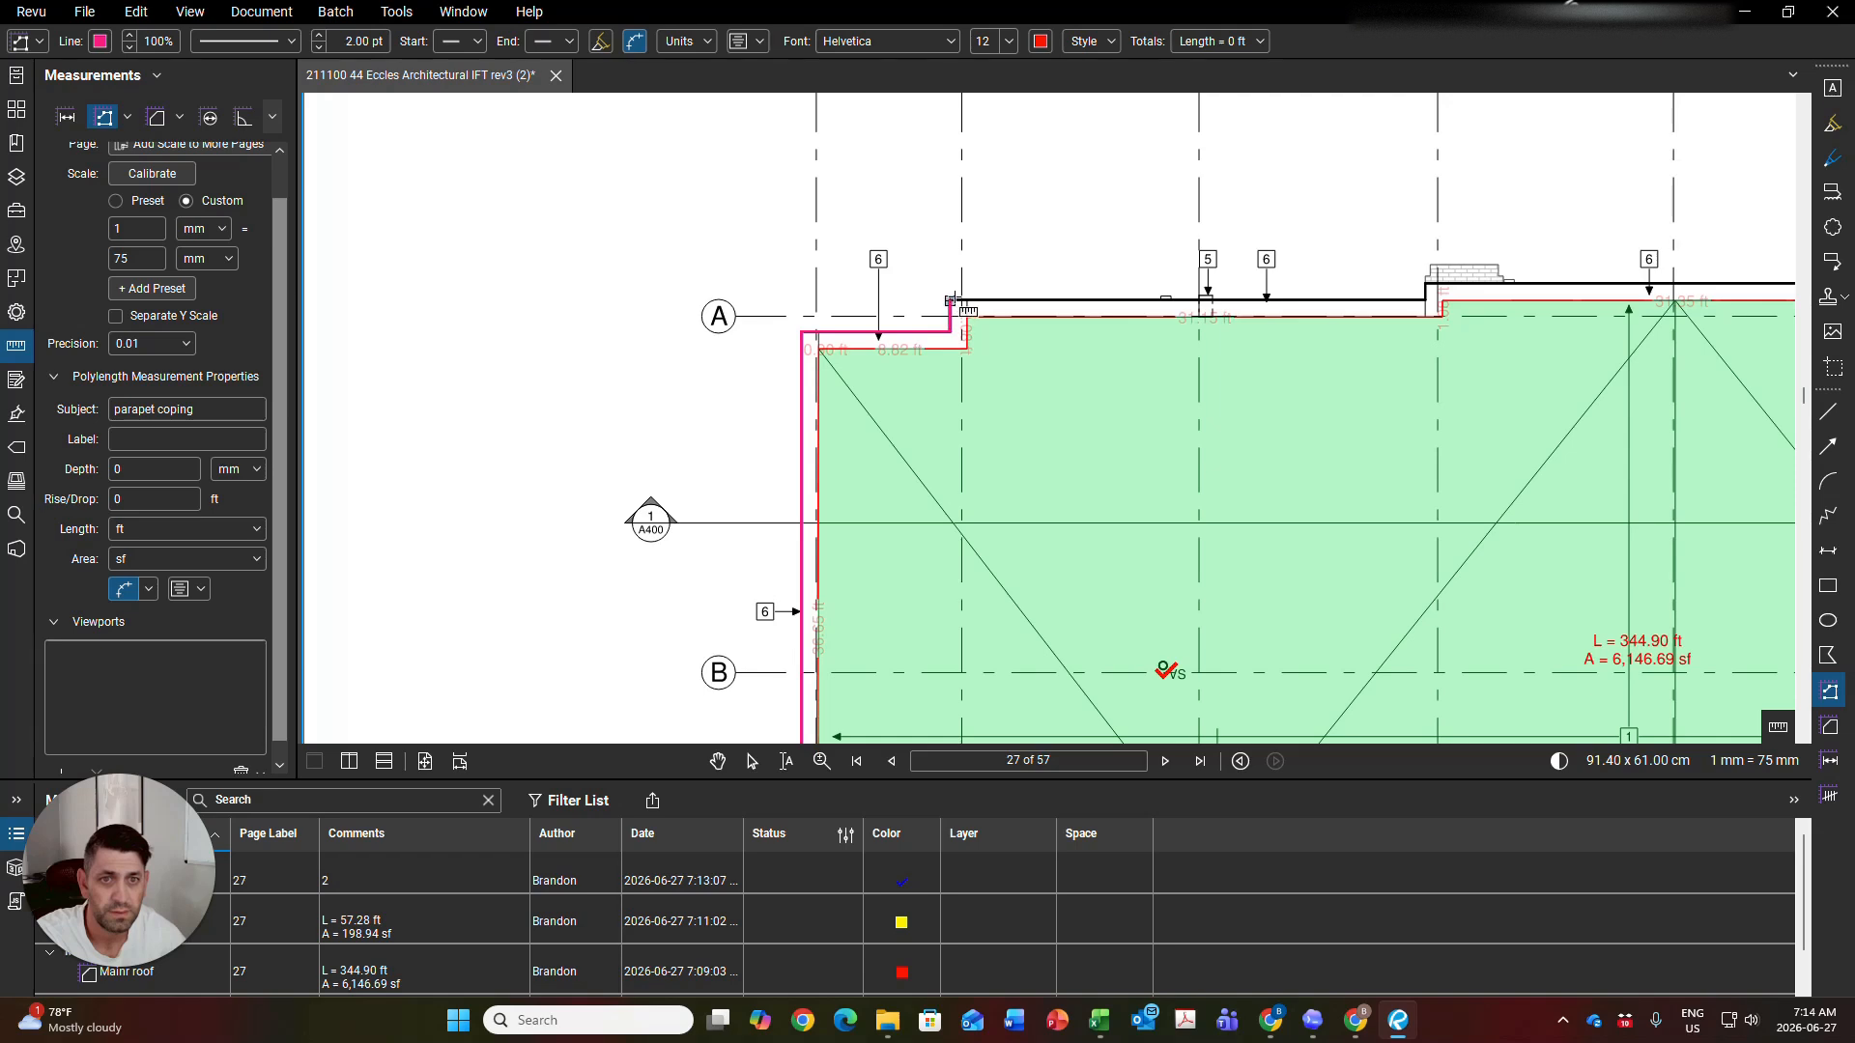
{"action": "left_click", "coordinate": [1425, 301]}
{"action": "left_click", "coordinate": [1426, 284]}
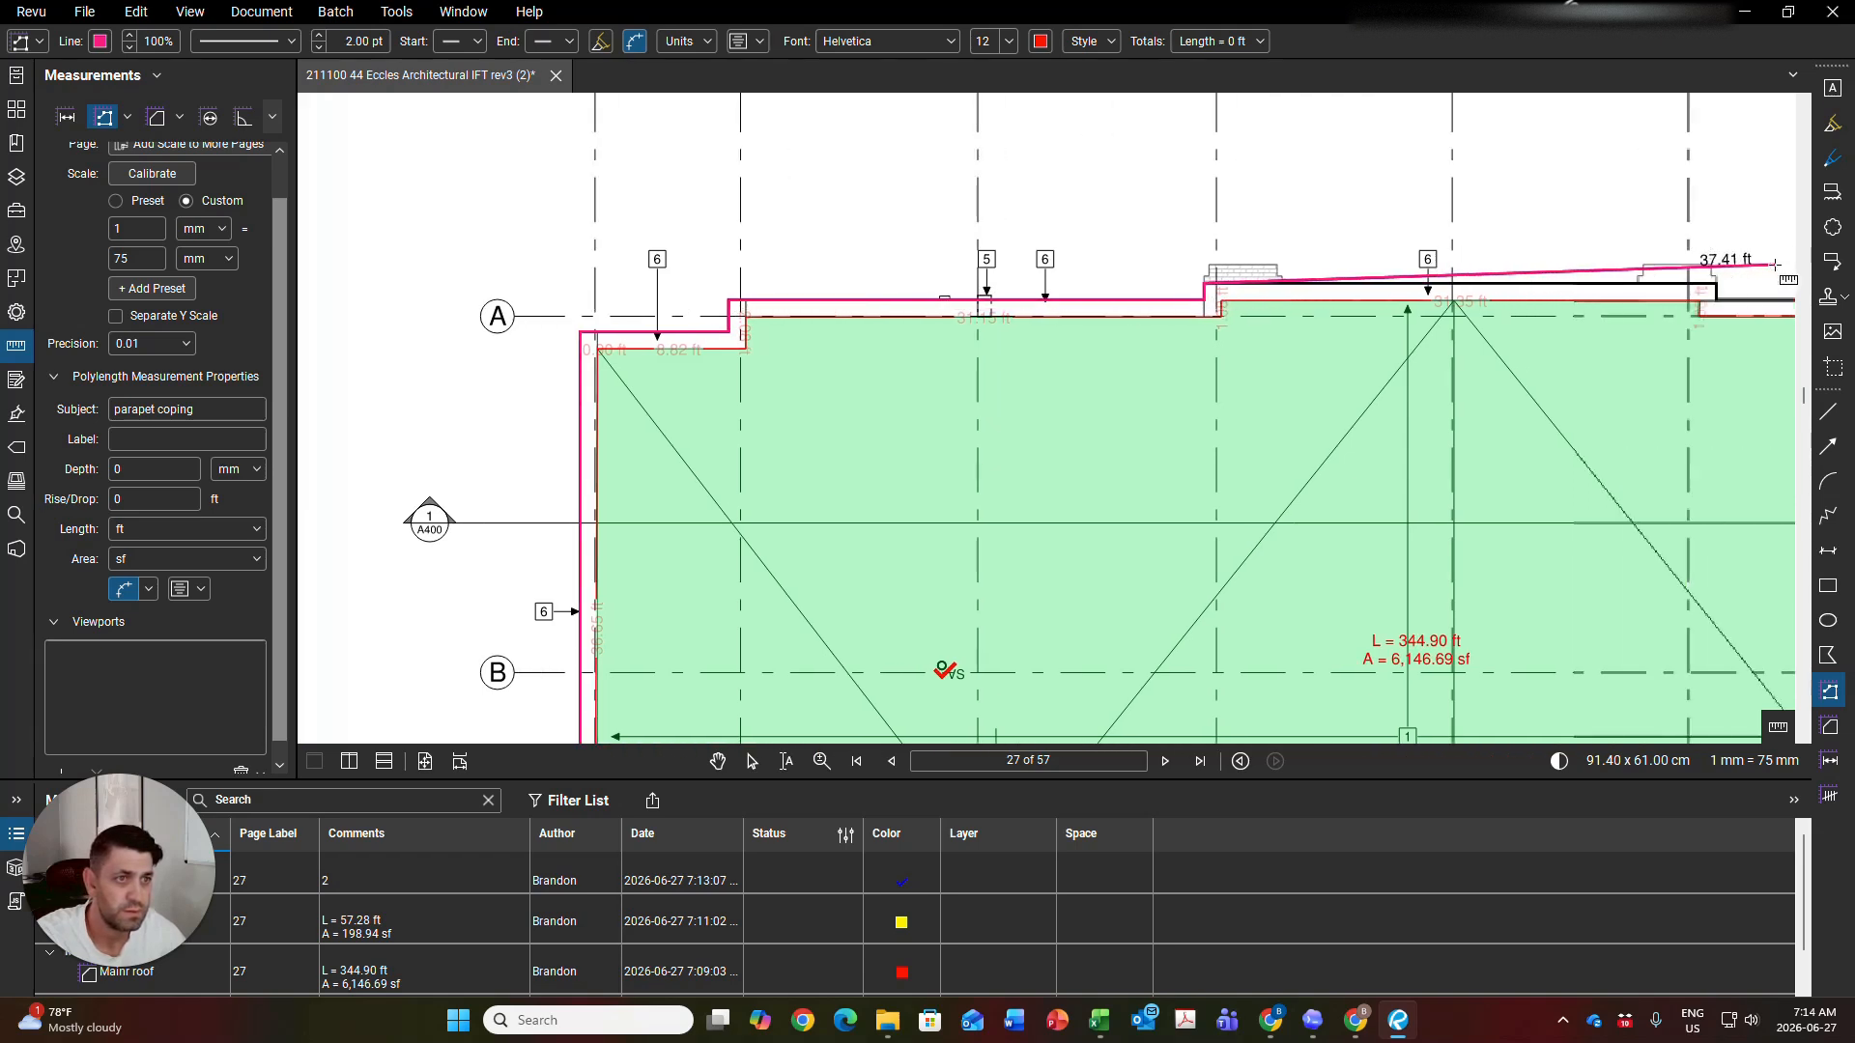
{"action": "left_click", "coordinate": [1551, 283]}
{"action": "left_click", "coordinate": [1551, 301]}
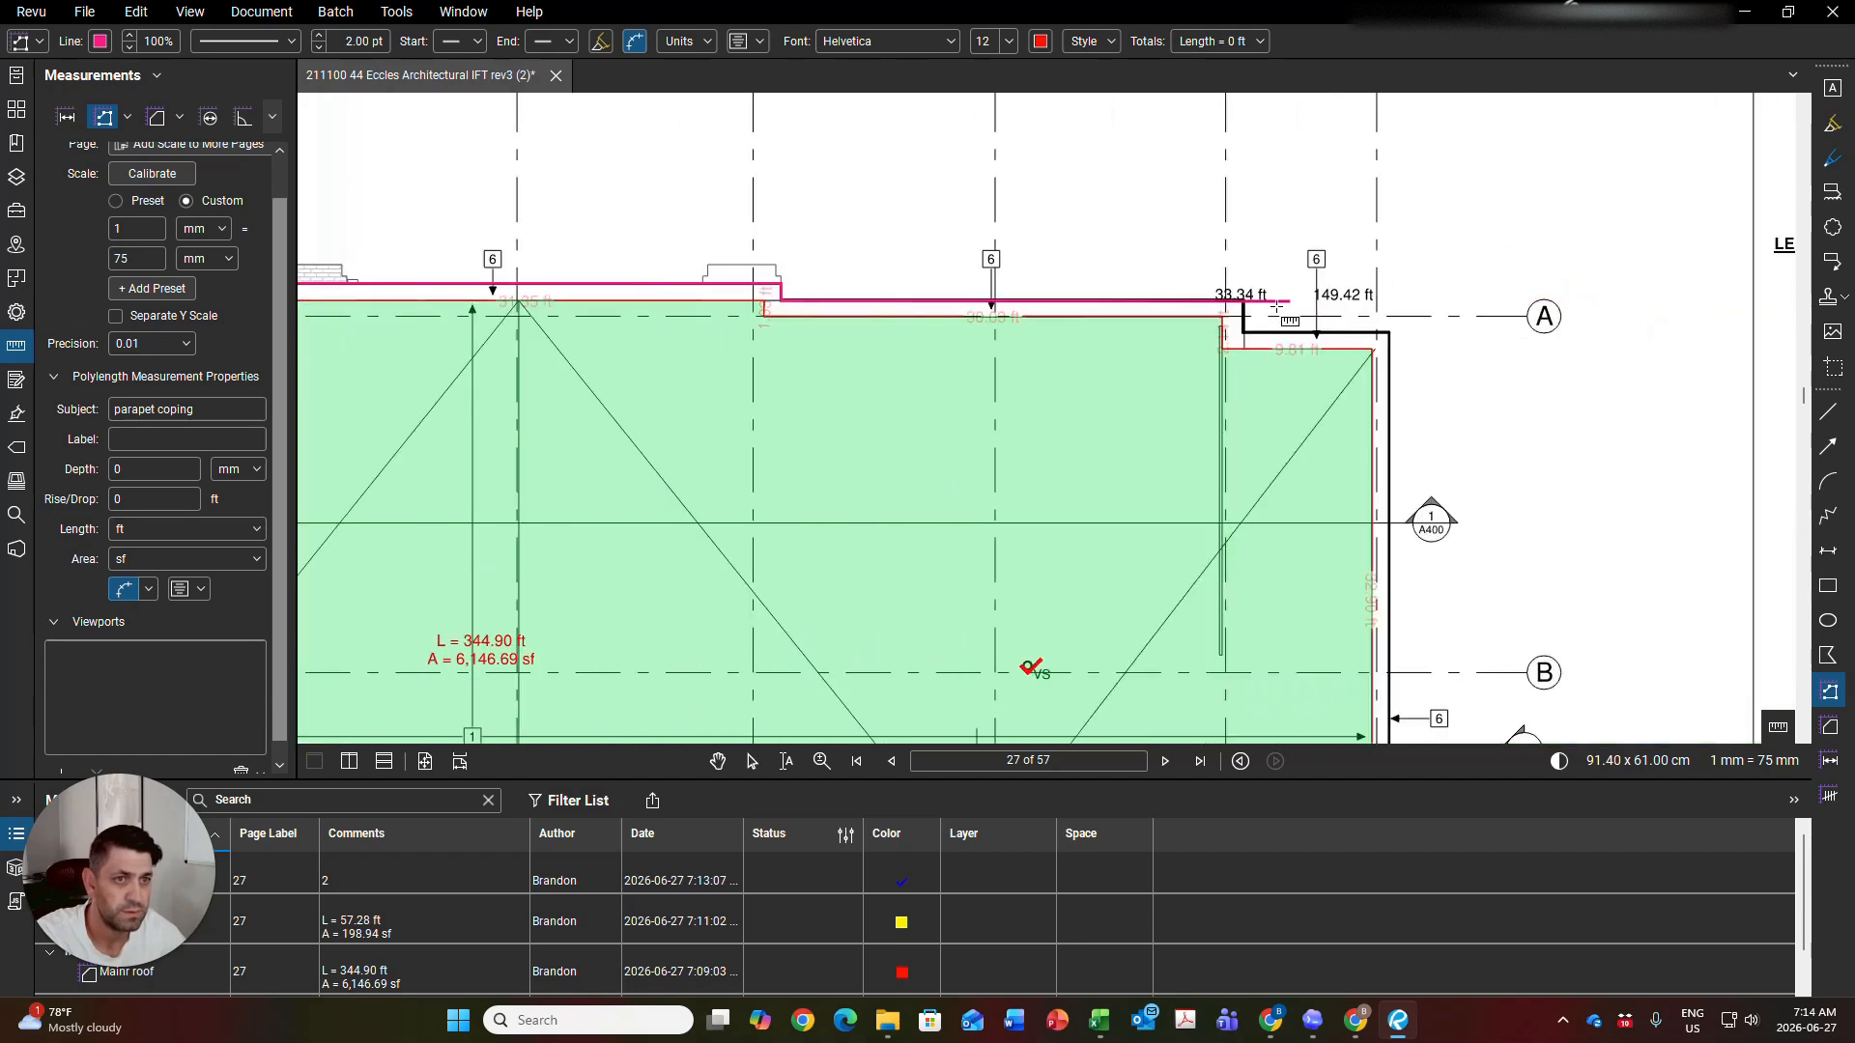
{"action": "left_click", "coordinate": [1244, 300]}
{"action": "left_click", "coordinate": [1245, 332]}
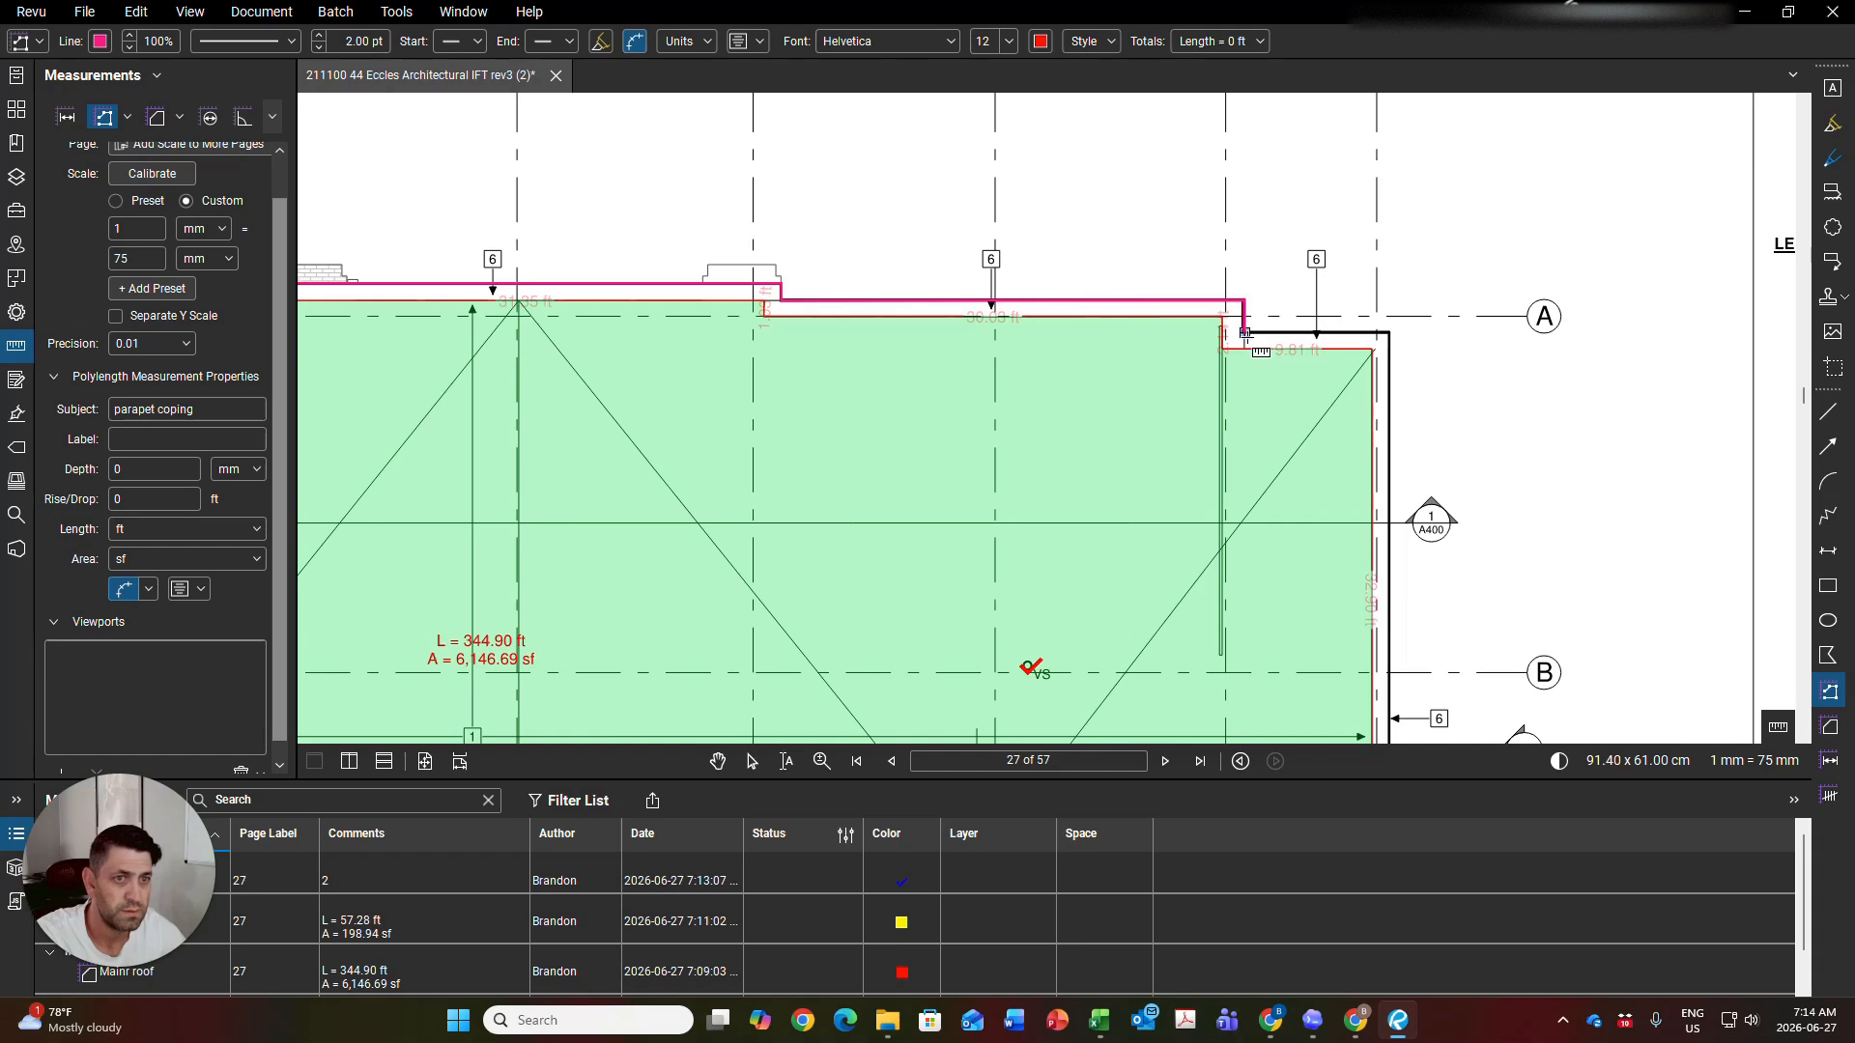
{"action": "left_click", "coordinate": [1388, 333]}
Continue the coping line along the gridline 9 edge, around the jog at gridline C, to the outer corner at gridlines 8 and D
{"action": "left_click", "coordinate": [1389, 681]}
{"action": "left_click", "coordinate": [1388, 635]}
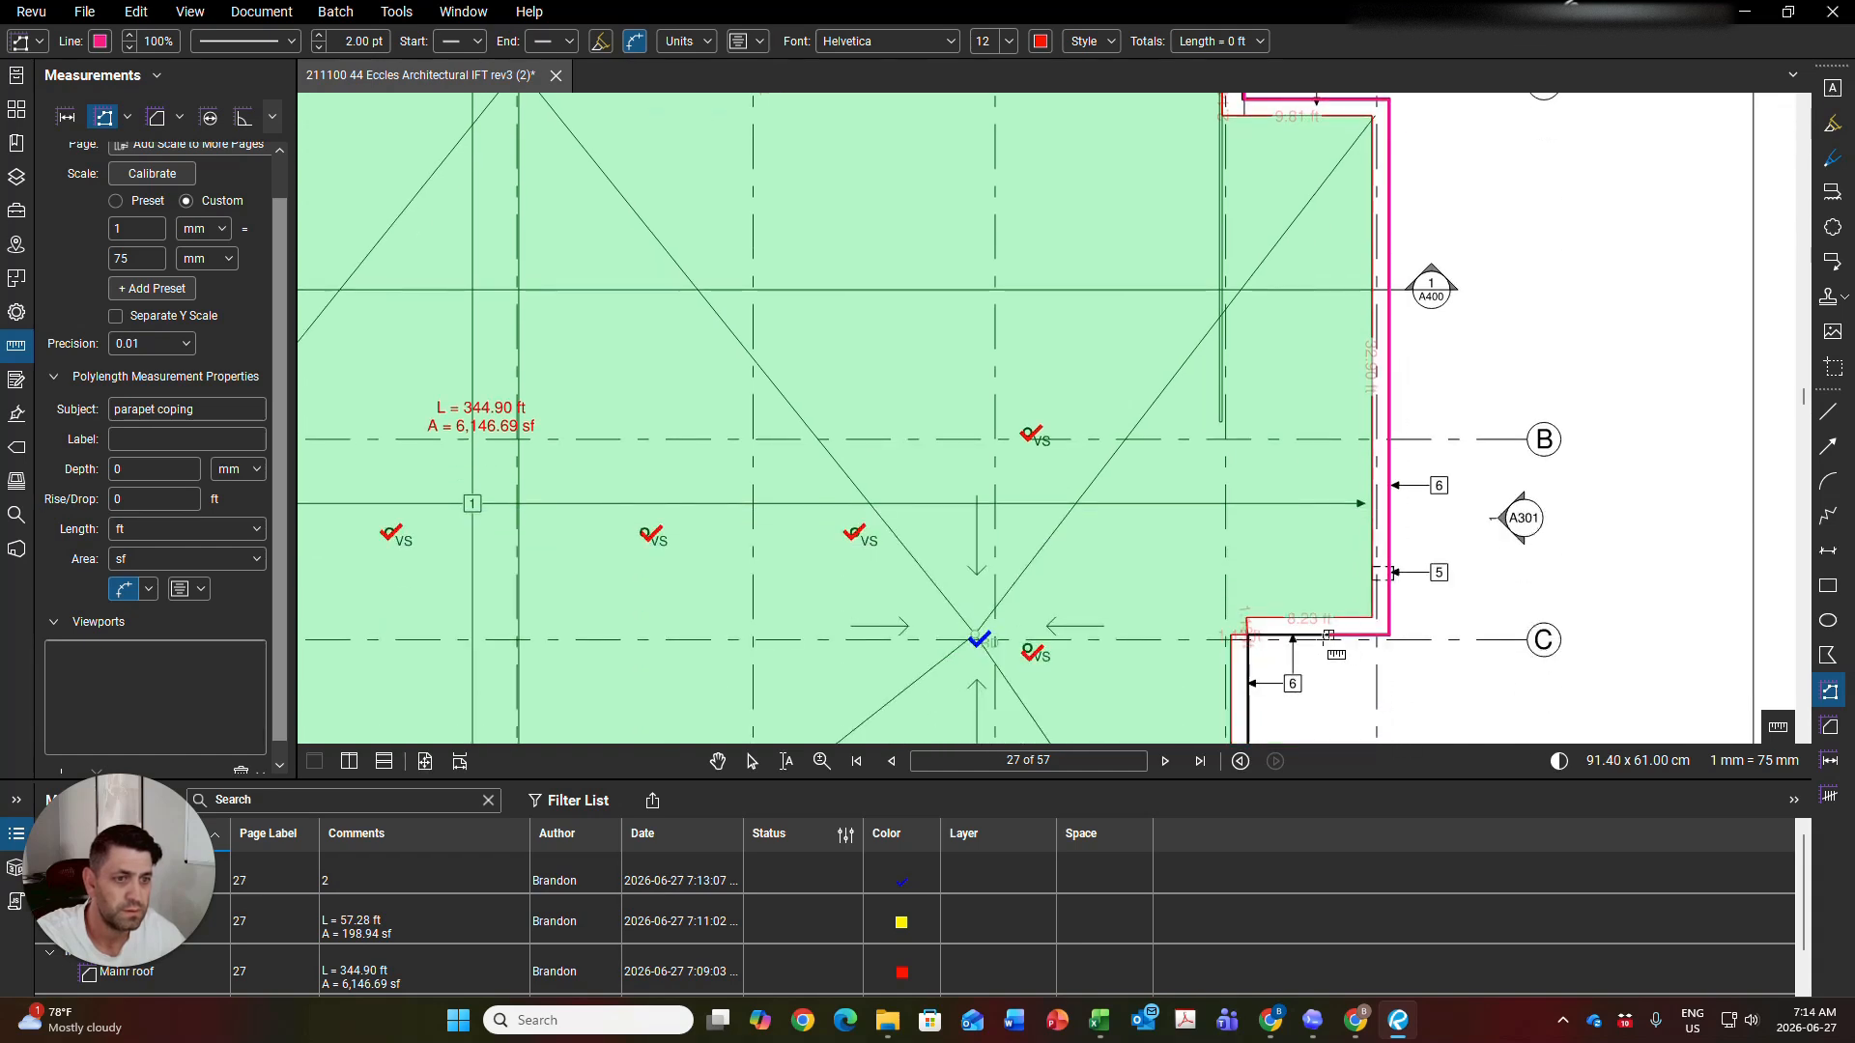
{"action": "left_click", "coordinate": [1248, 635]}
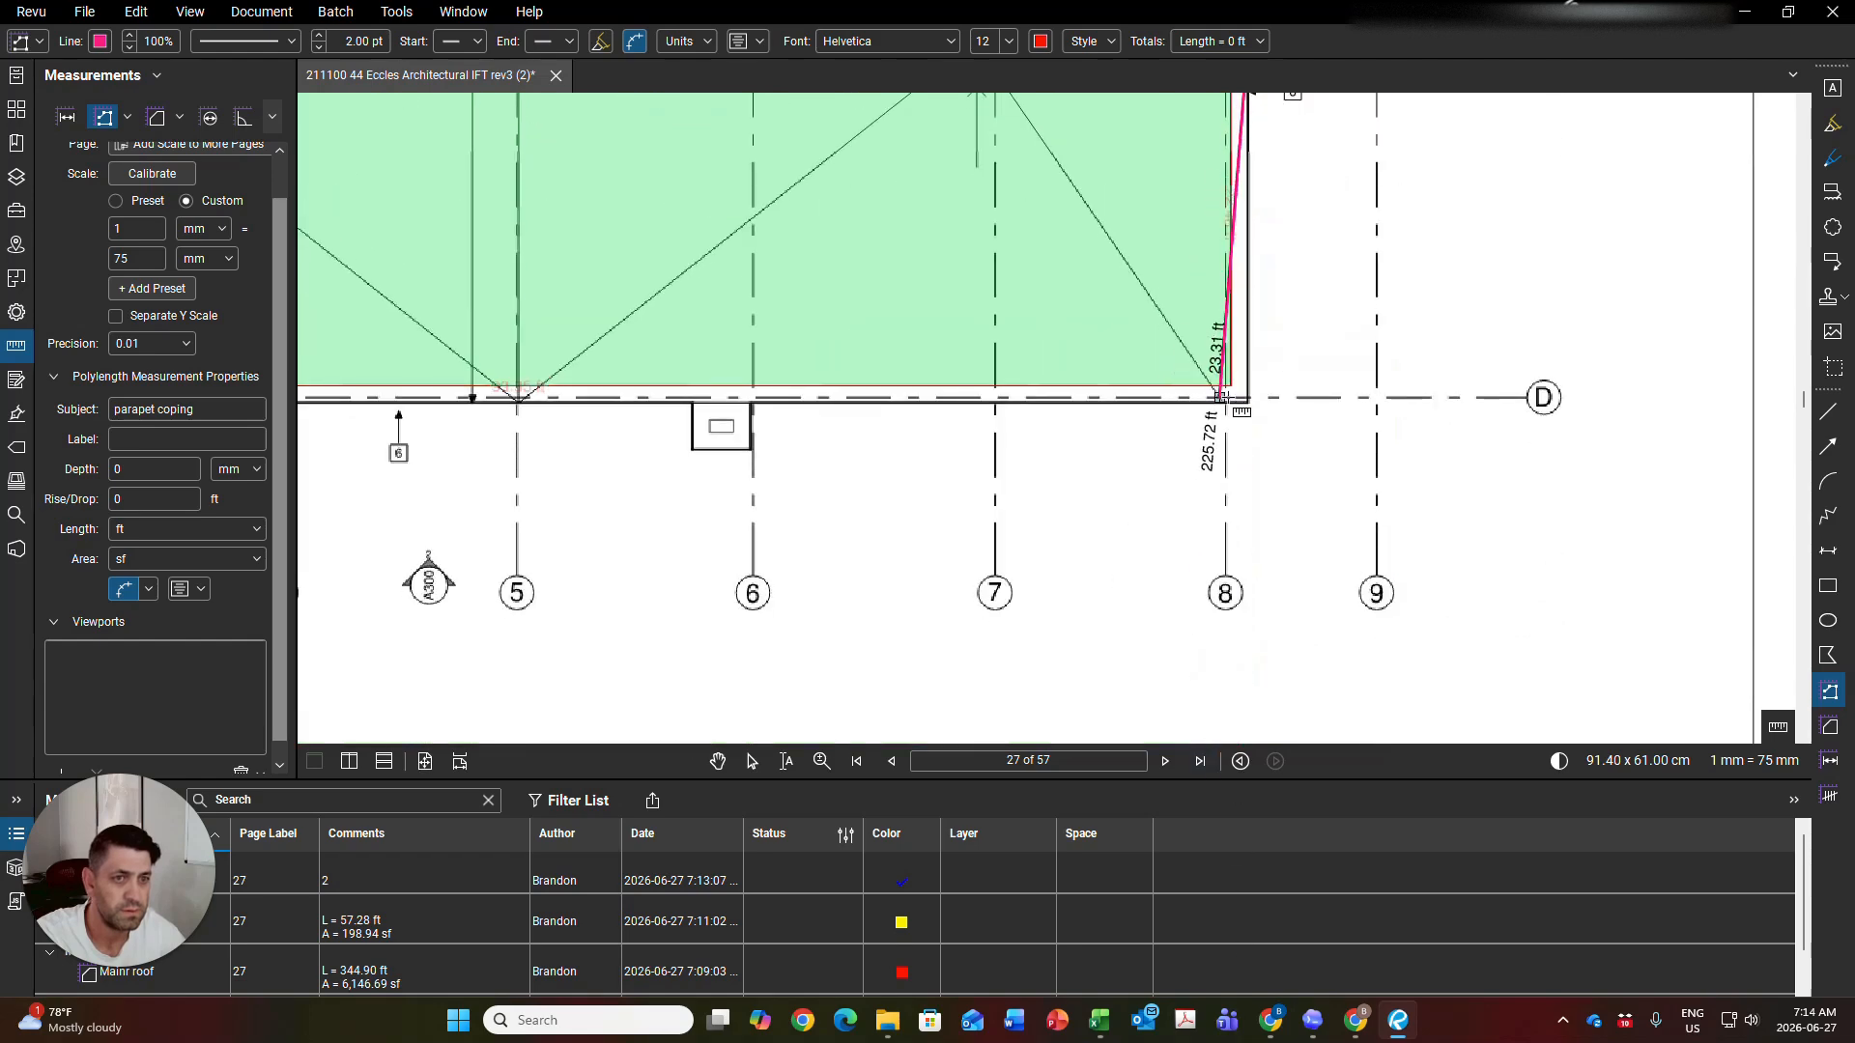
{"action": "left_click", "coordinate": [1248, 401]}
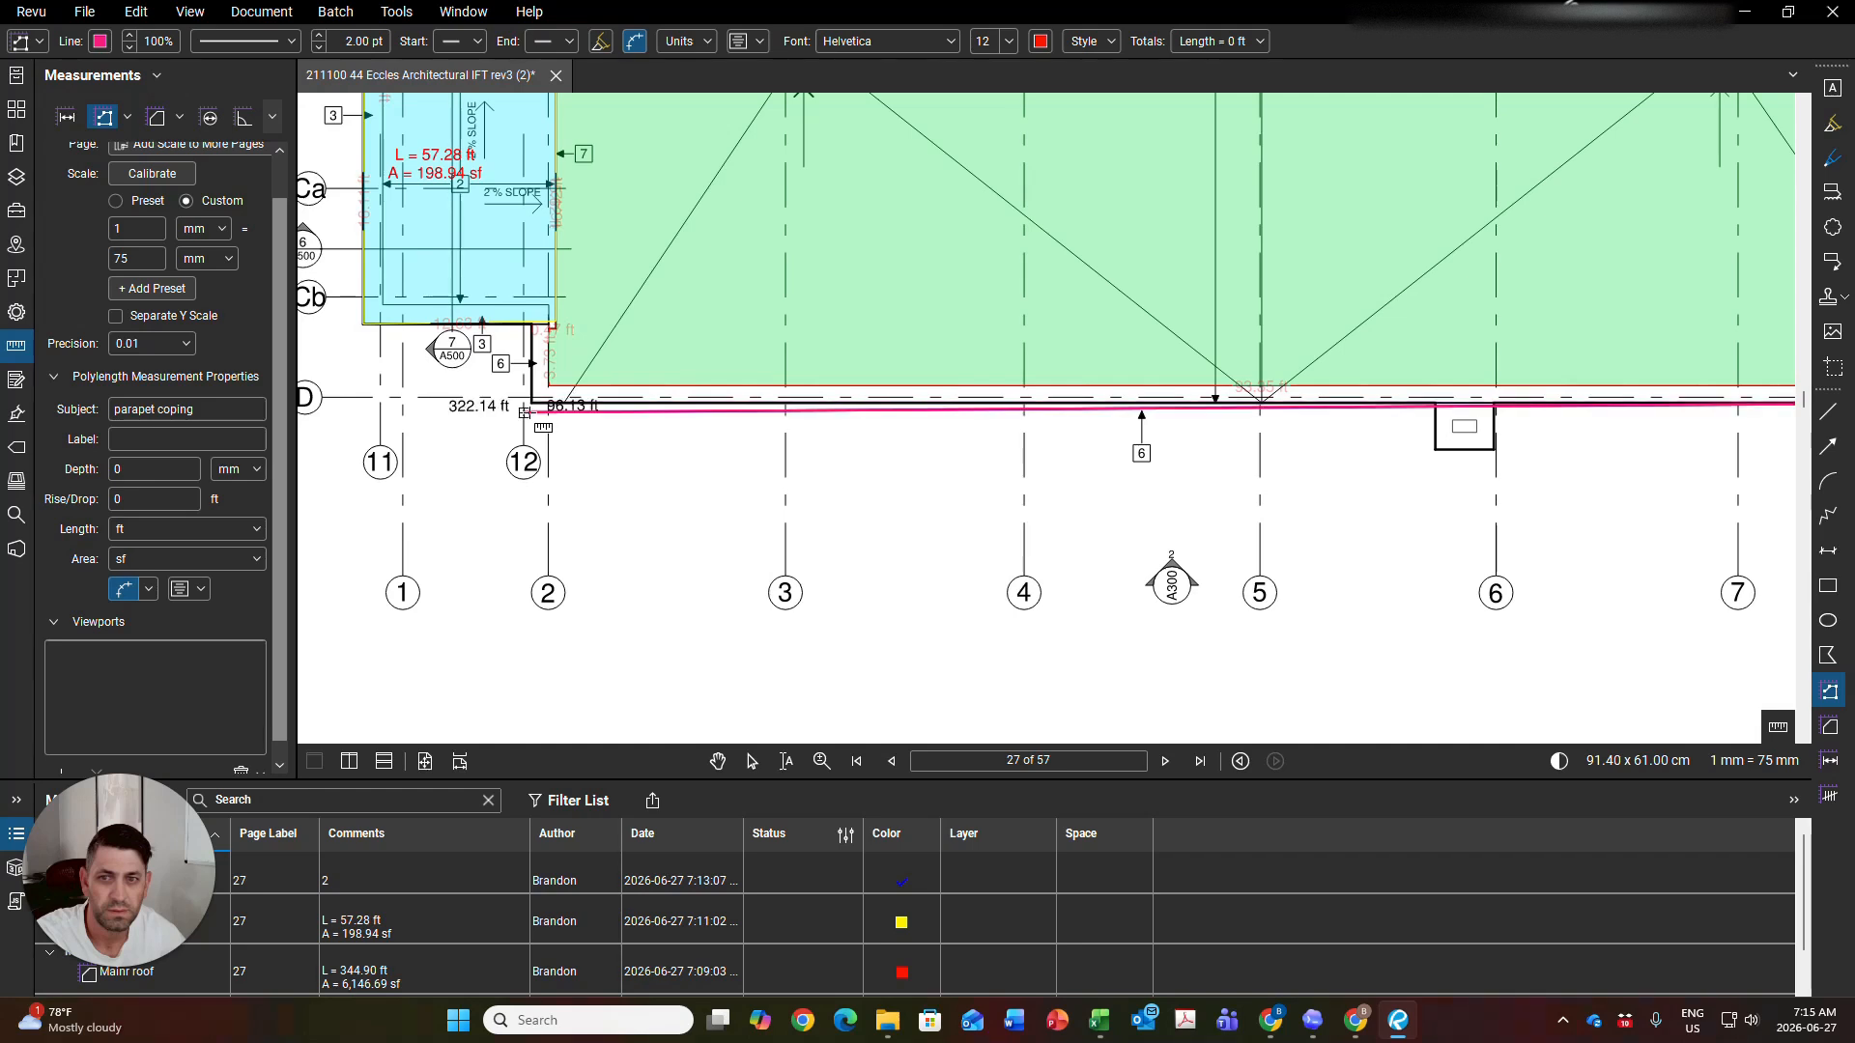
Run the coping line along gridline D and around the outer edges of the elevator shaft roof, and finish it near its starting point
{"action": "left_click", "coordinate": [531, 401]}
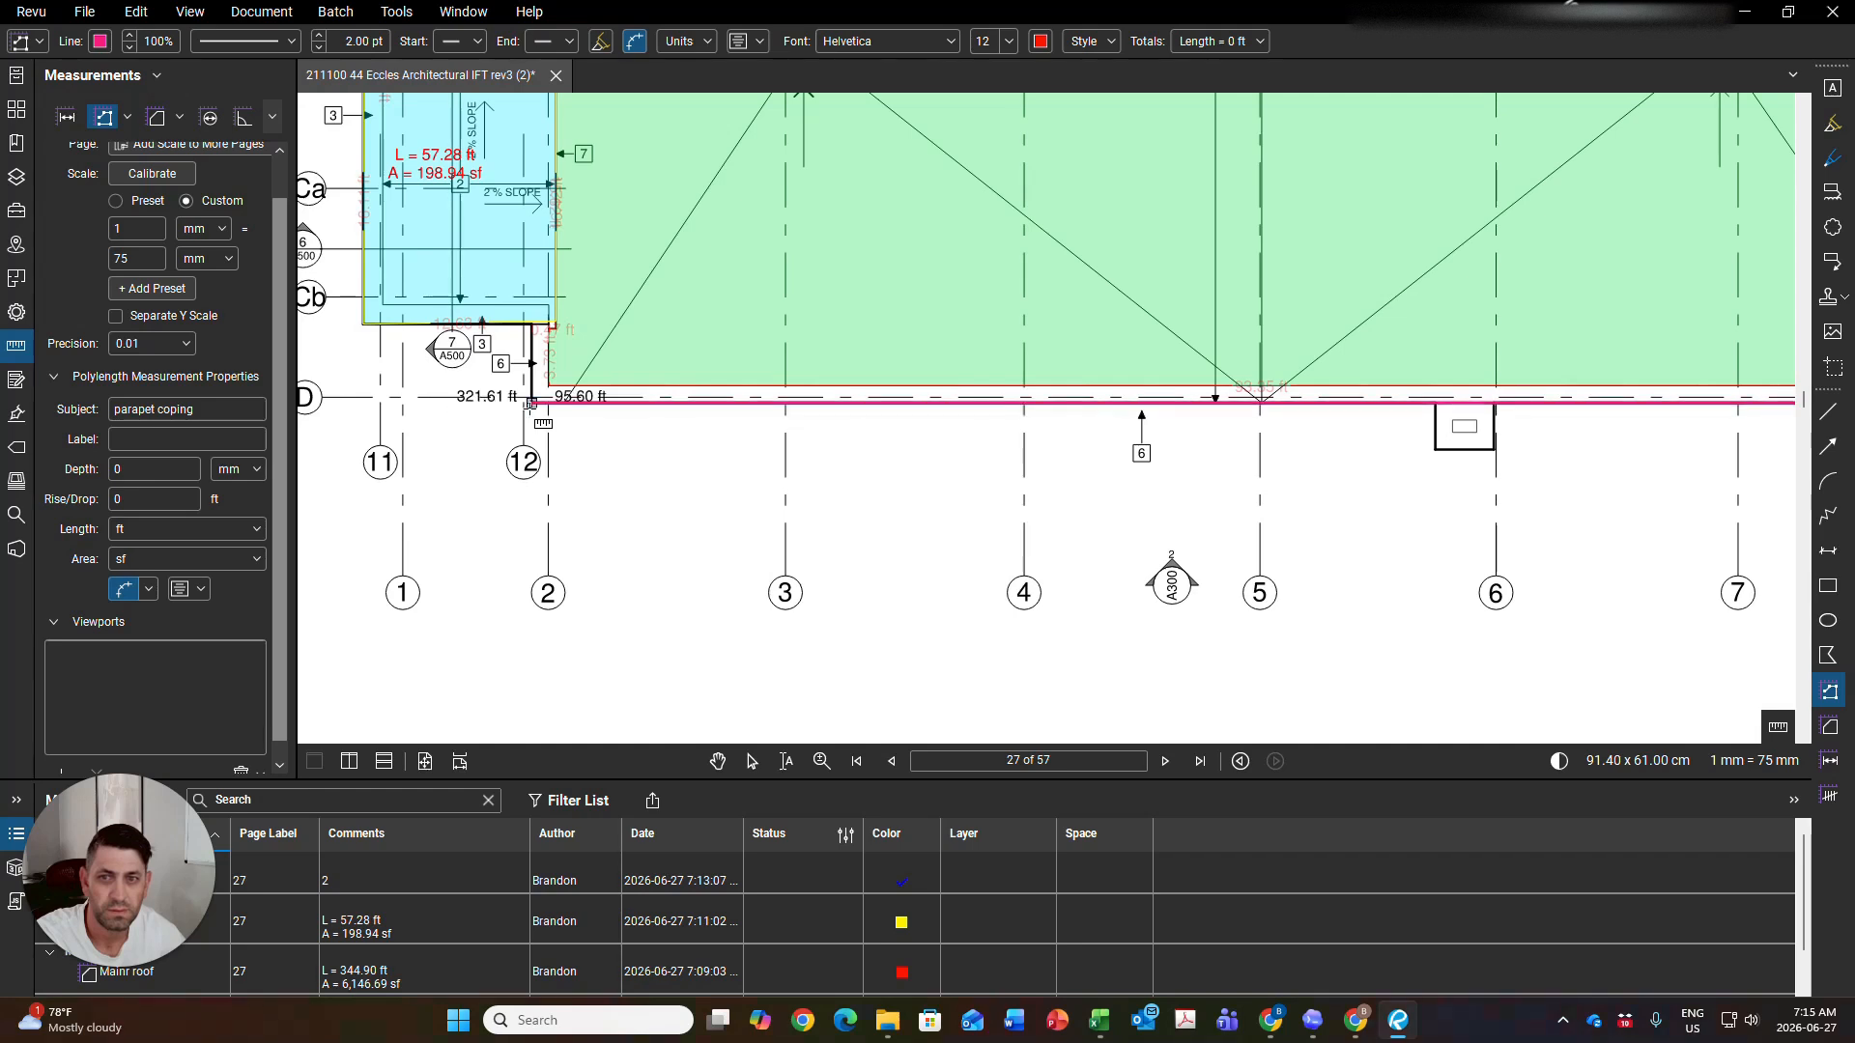
{"action": "left_click", "coordinate": [533, 329]}
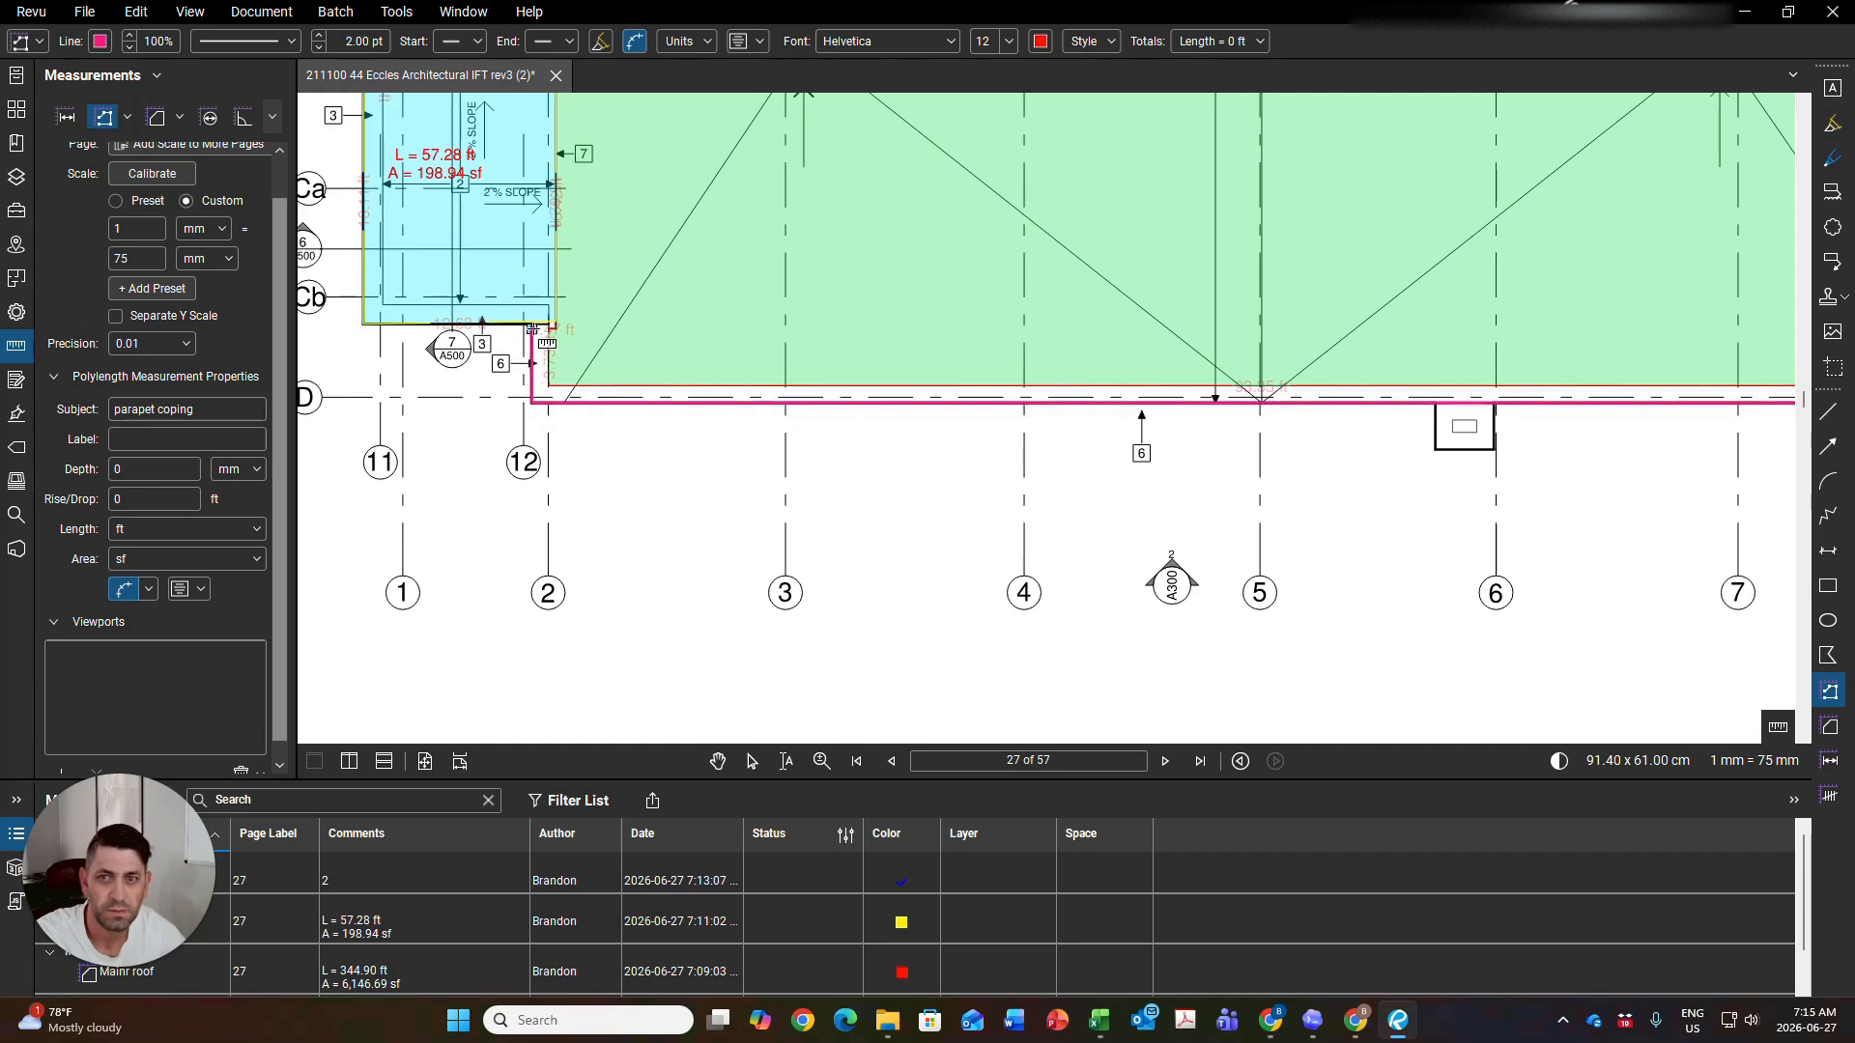
{"action": "left_click", "coordinate": [362, 323]}
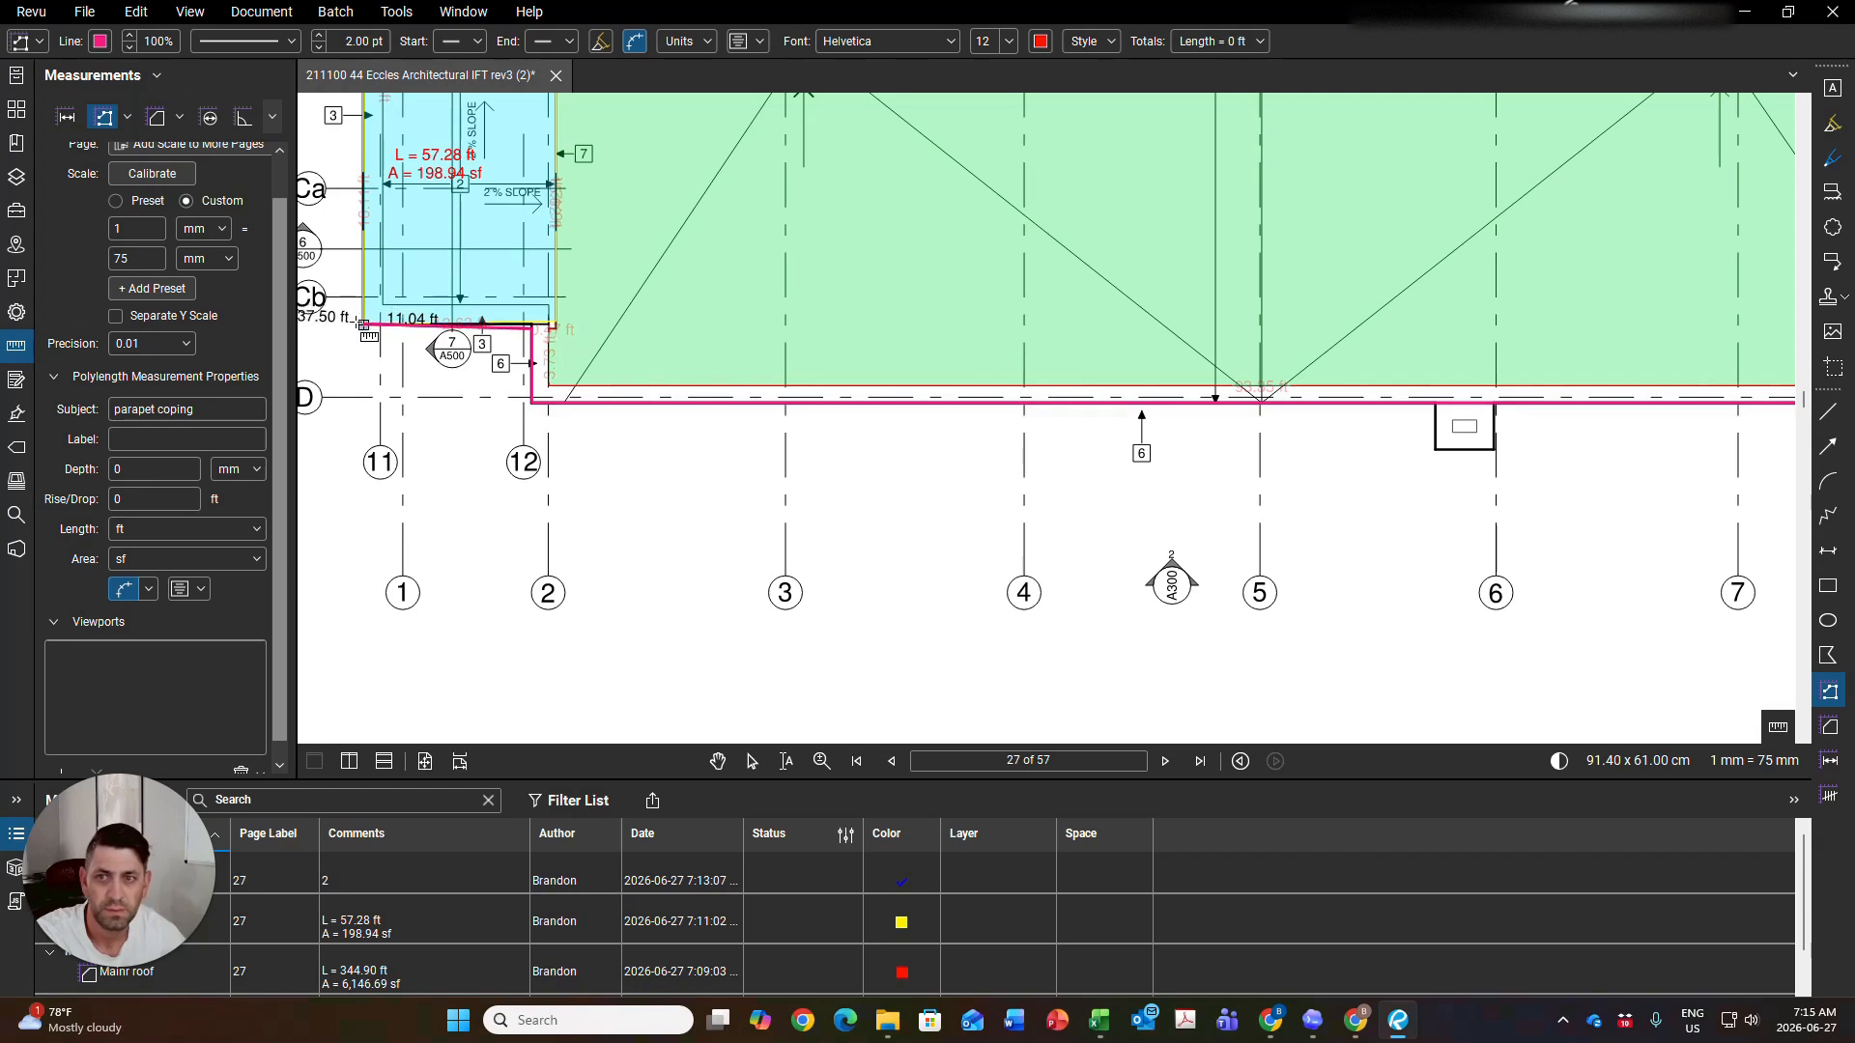
{"action": "scroll", "coordinate": [324, 193], "scroll_direction": "up", "scroll_amount": 1}
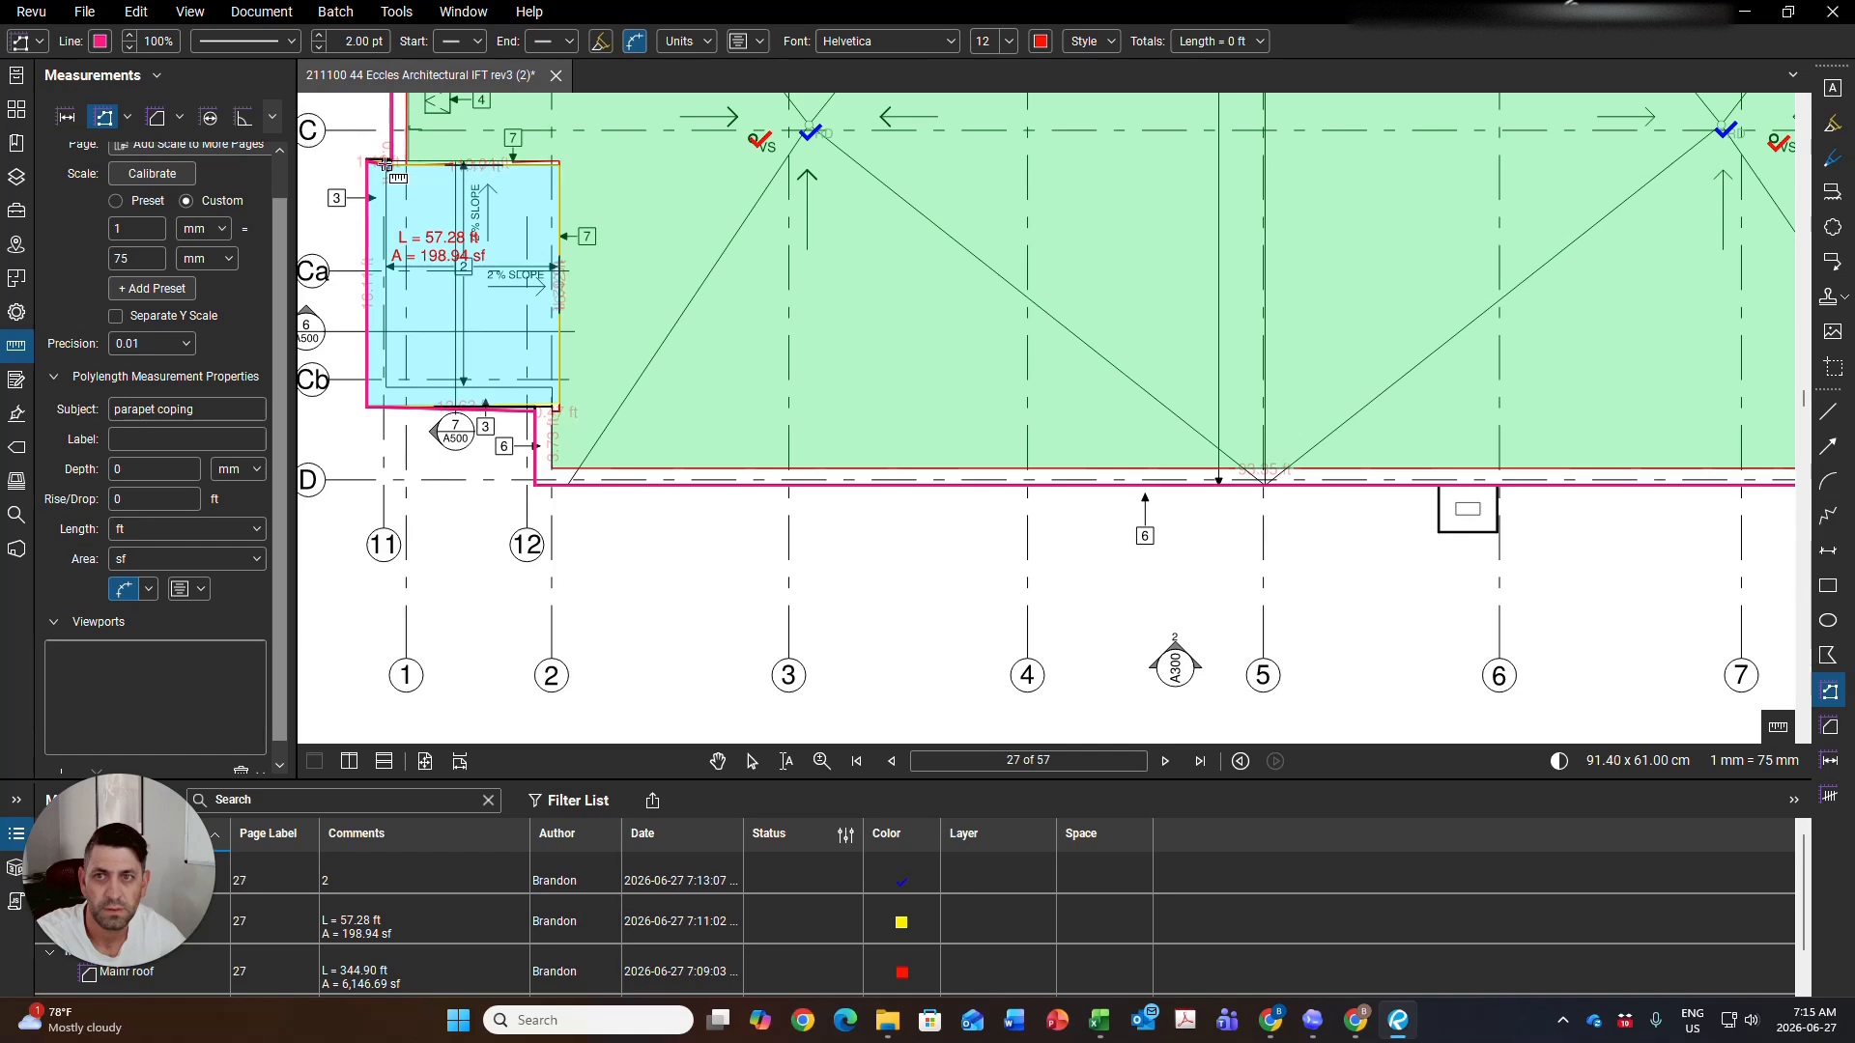
{"action": "double_click", "coordinate": [387, 163]}
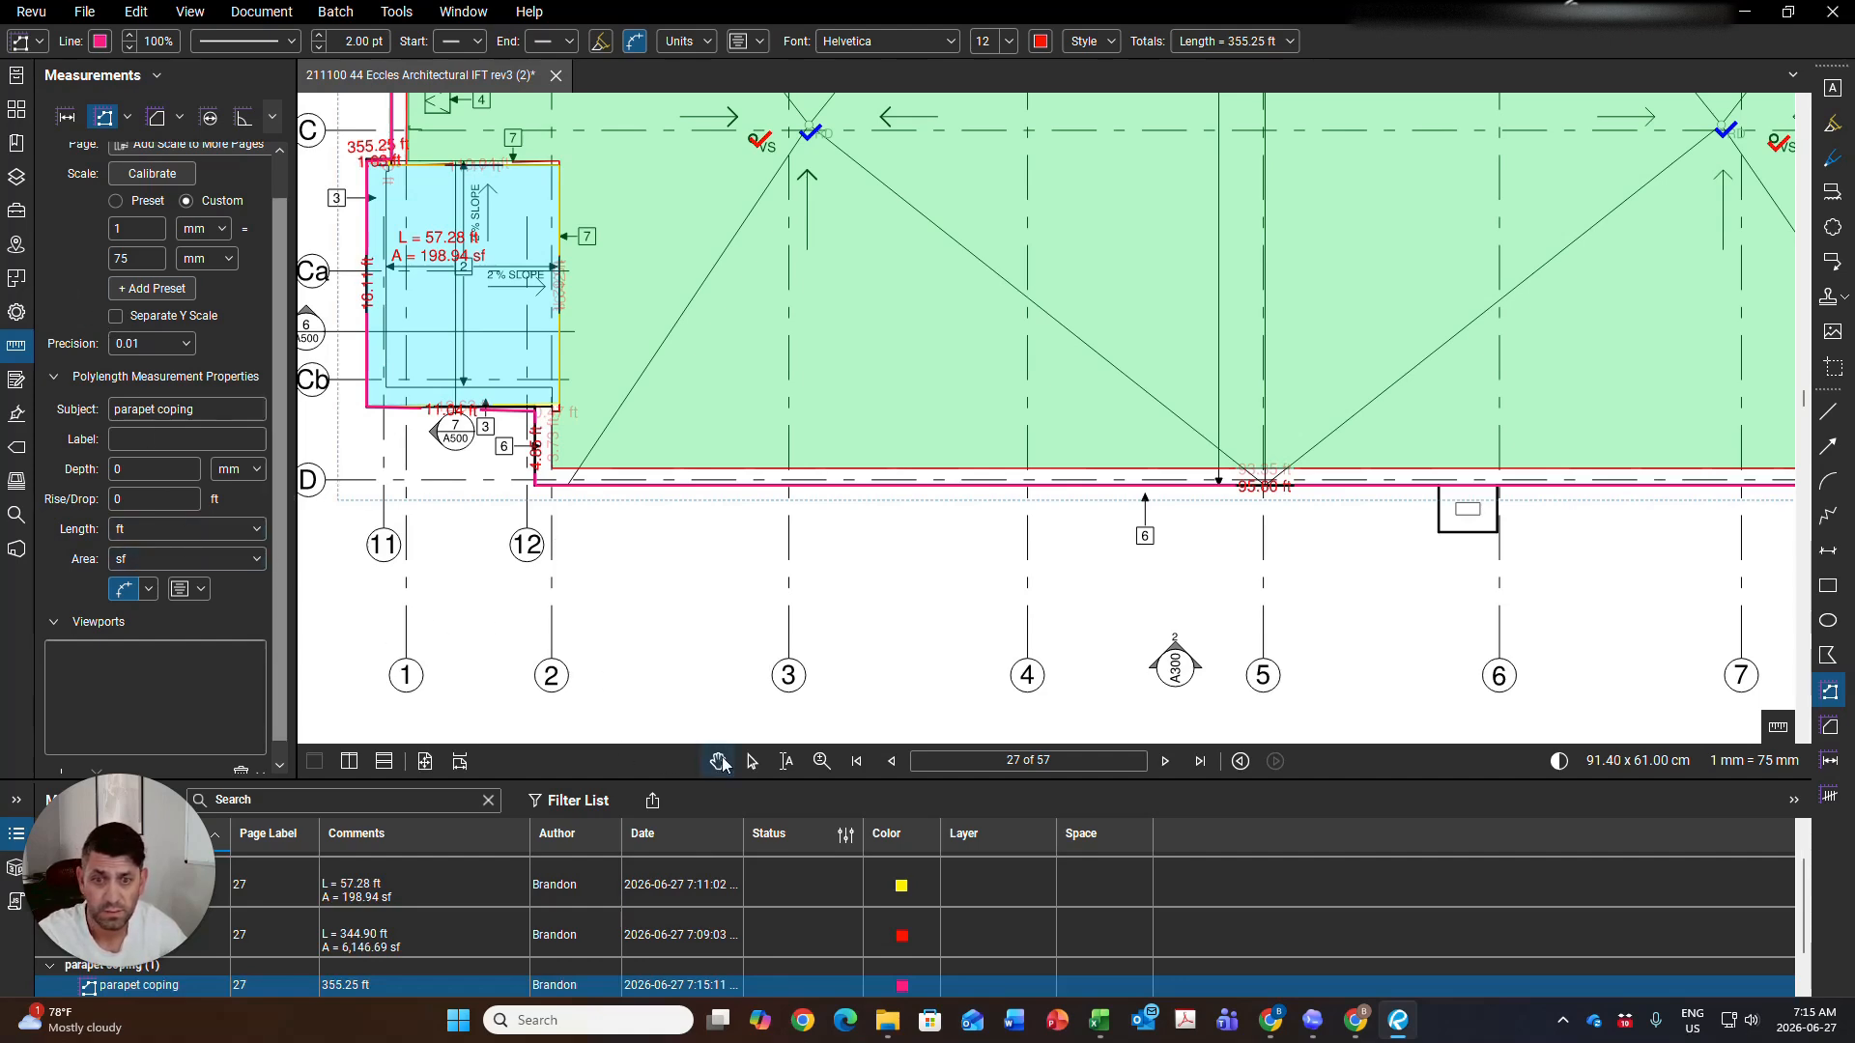
{"action": "left_click", "coordinate": [719, 763]}
{"action": "scroll", "coordinate": [765, 630], "scroll_direction": "down", "scroll_amount": 3}
{"action": "mouse_move", "coordinate": [804, 629]}
{"action": "left_mouse_down"}
{"action": "mouse_move", "coordinate": [821, 666]}
{"action": "mouse_move", "coordinate": [816, 642]}
{"action": "left_mouse_up"}
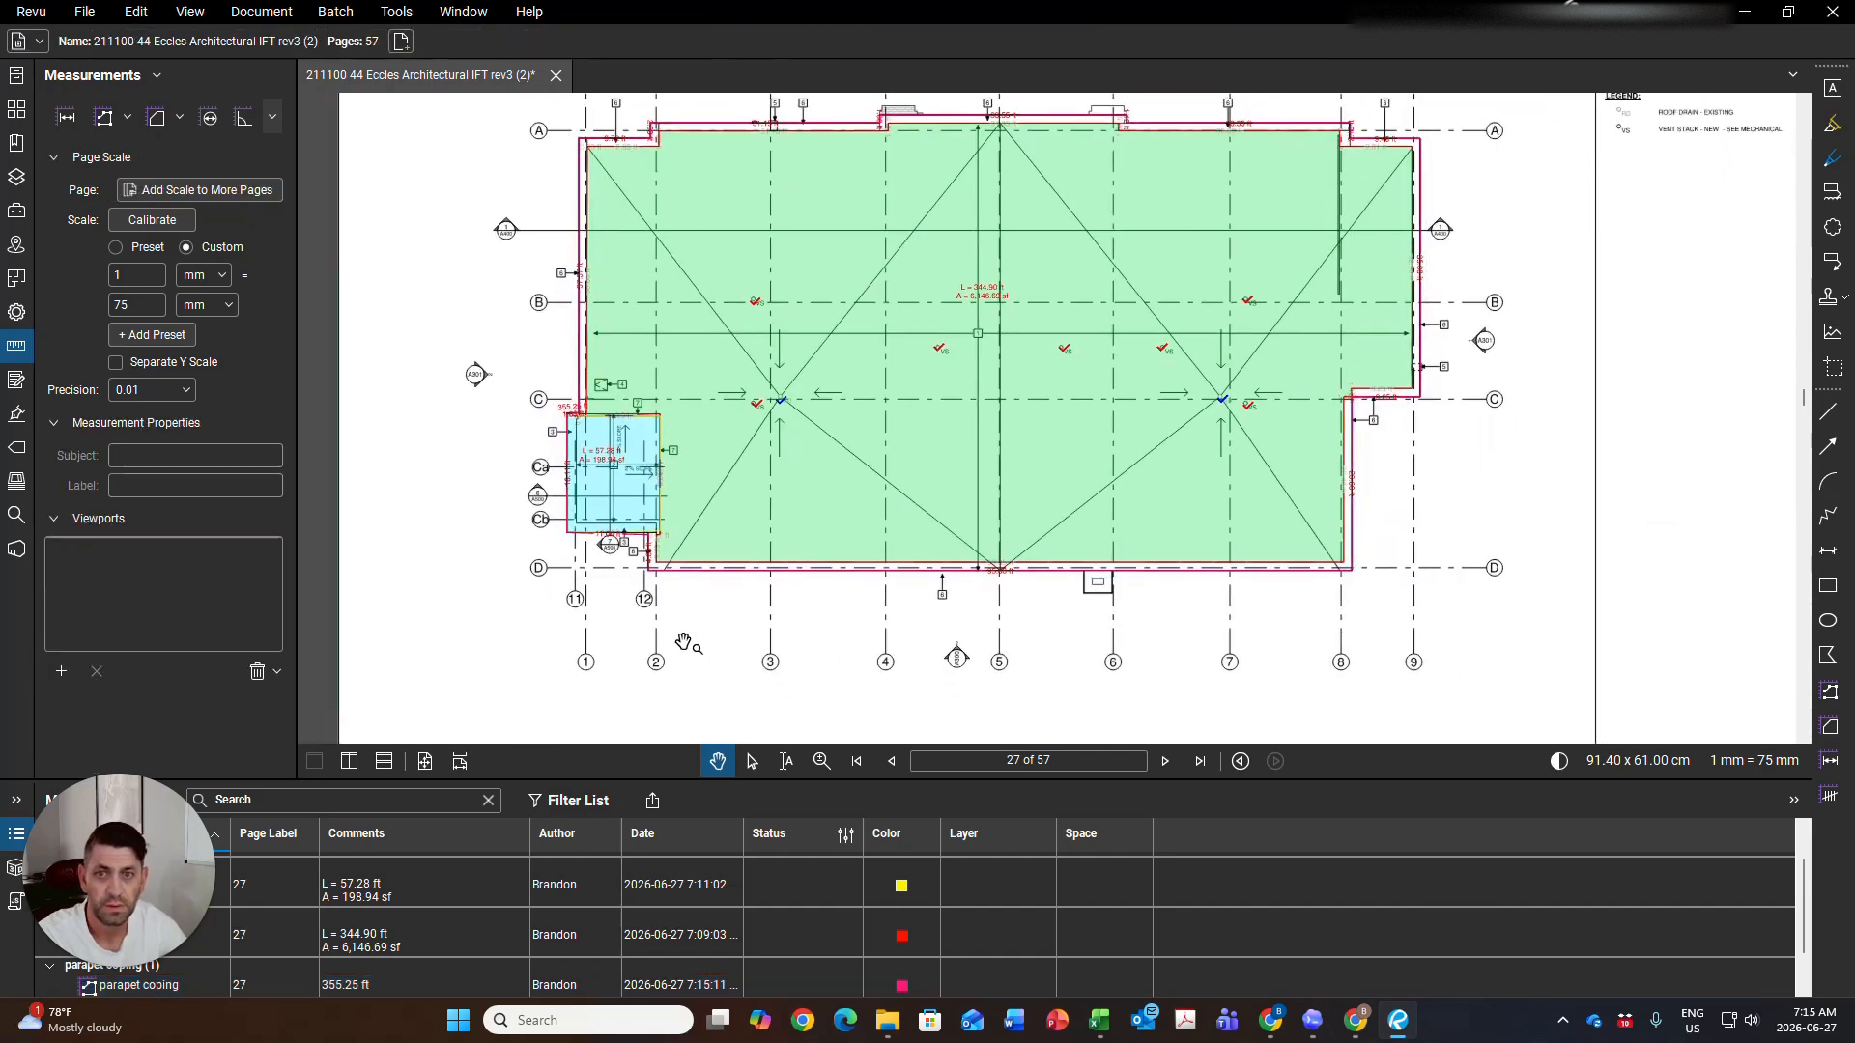
Start a new polylength measurement with the subject "drip edge" and the length unit set to ft
{"action": "left_click", "coordinate": [104, 119]}
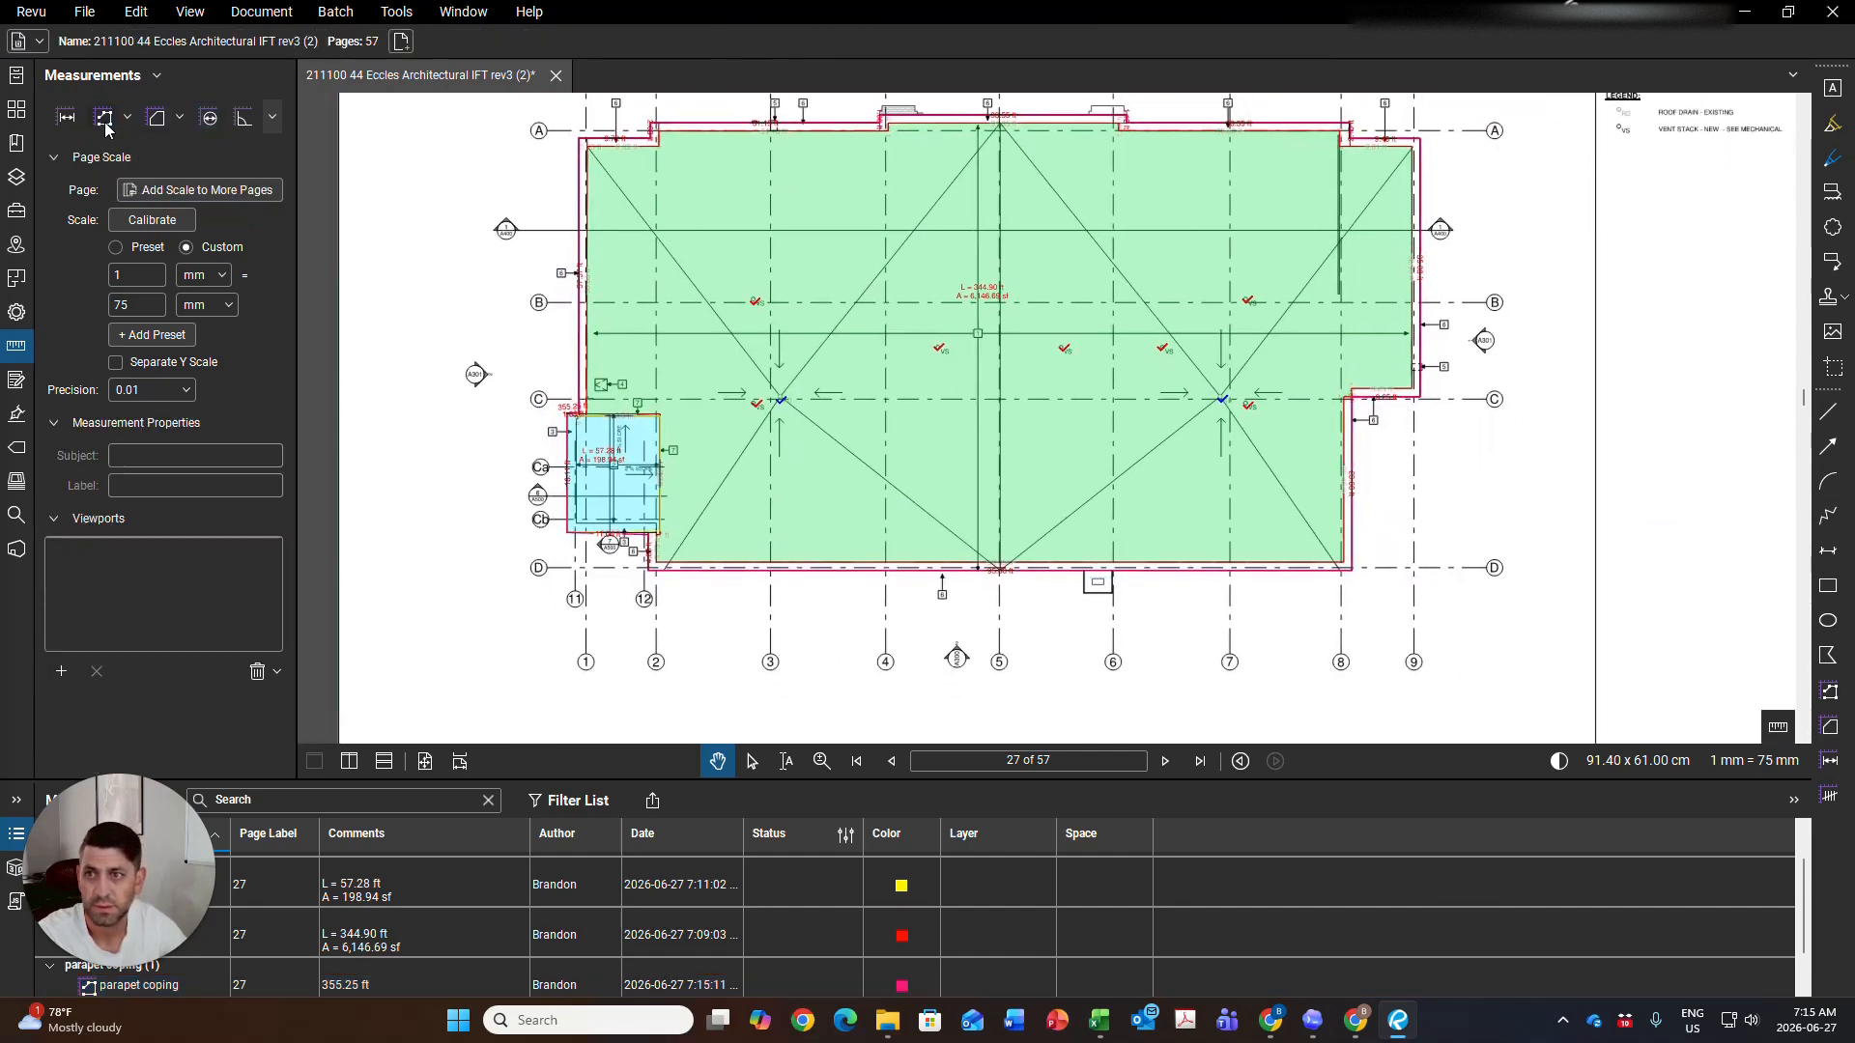
{"action": "left_click", "coordinate": [247, 410]}
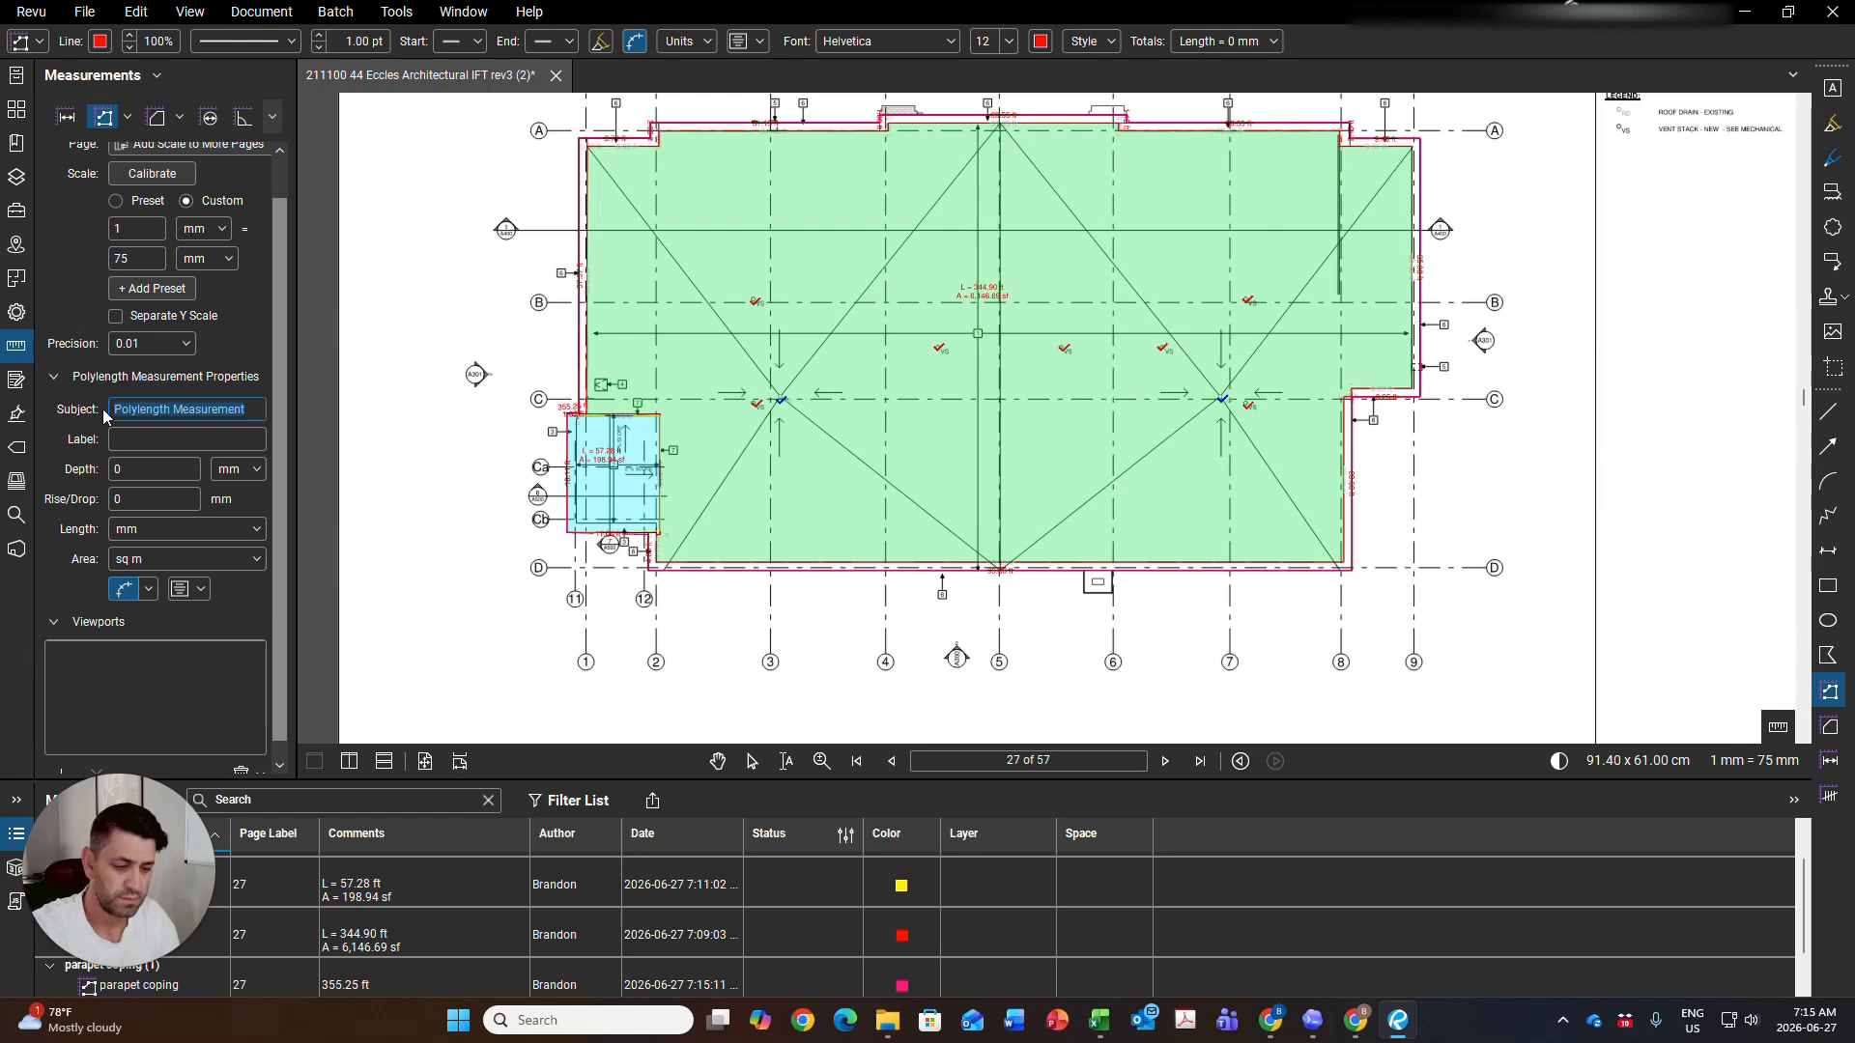
{"action": "type", "text": "drip edge"}
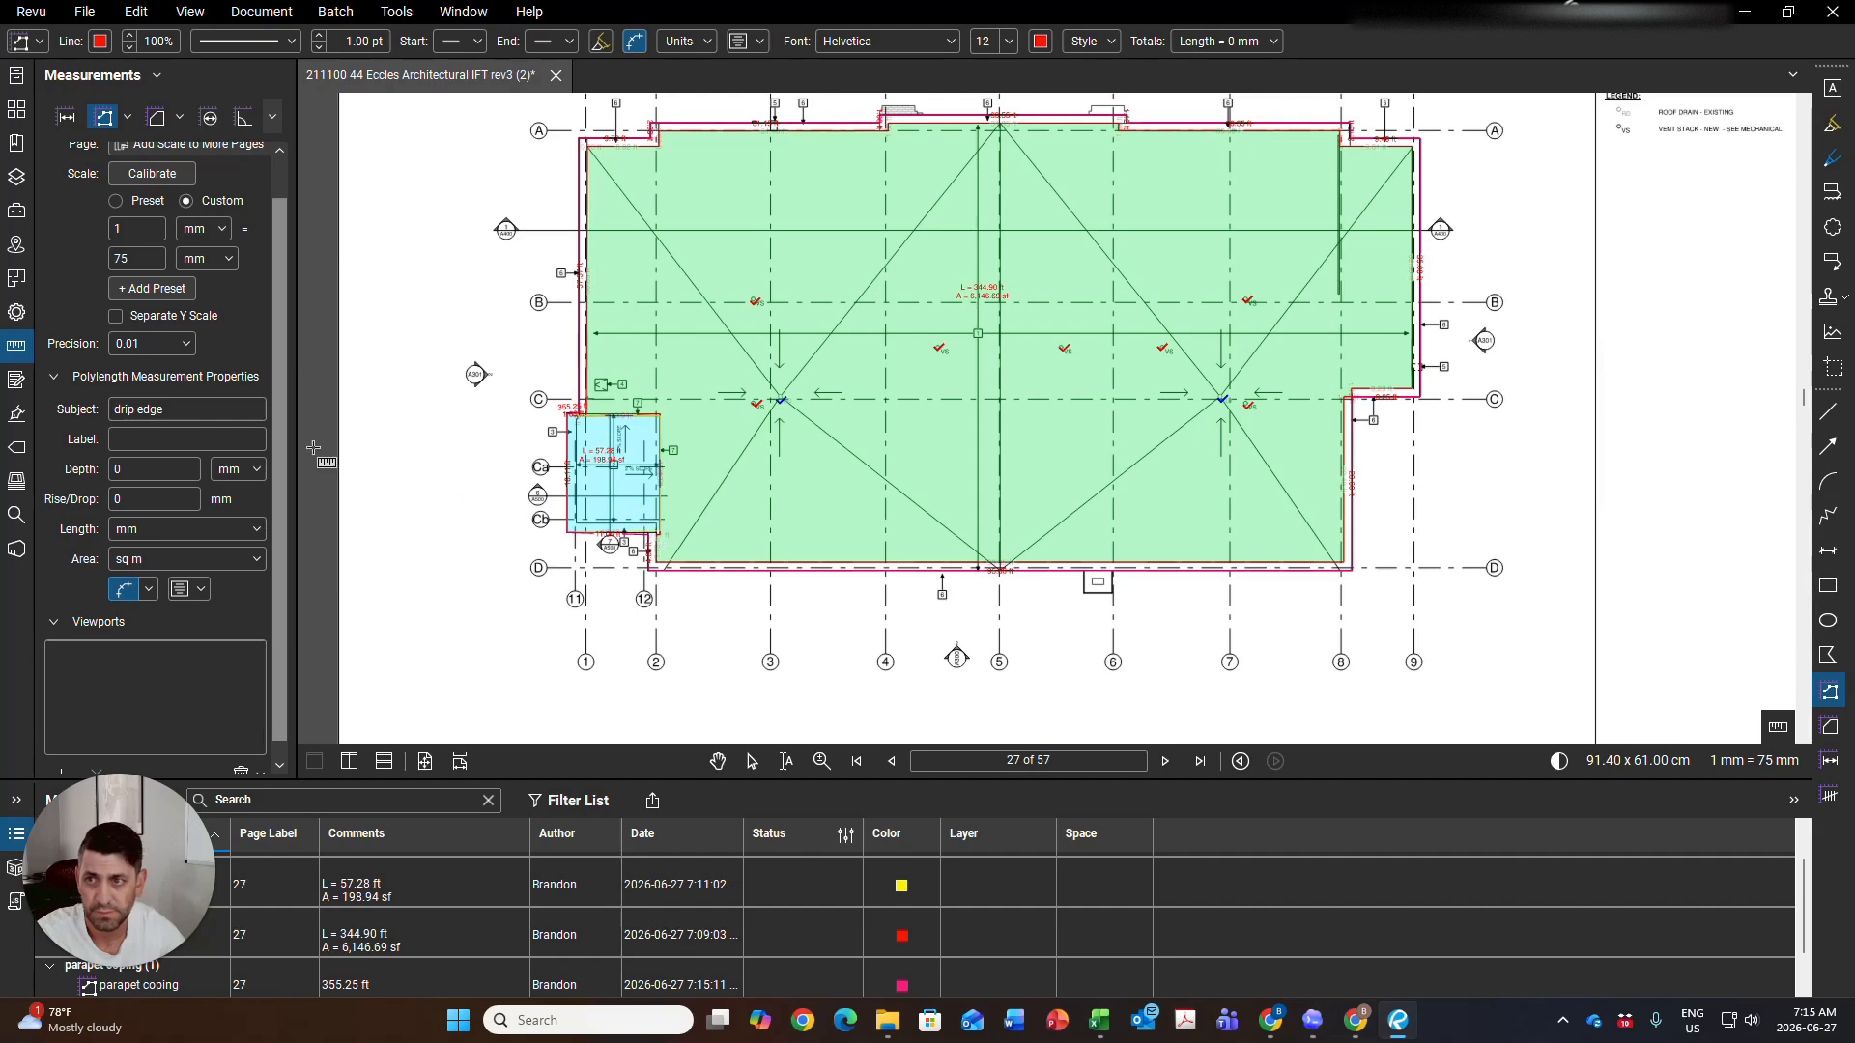
{"action": "left_click", "coordinate": [144, 531]}
{"action": "left_click", "coordinate": [160, 584]}
Trace the drip edge along the elevator shaft roof edges that adjoin the main roof, ending at the coping near gridline 12
{"action": "scroll", "coordinate": [518, 495], "scroll_direction": "up", "scroll_amount": 3}
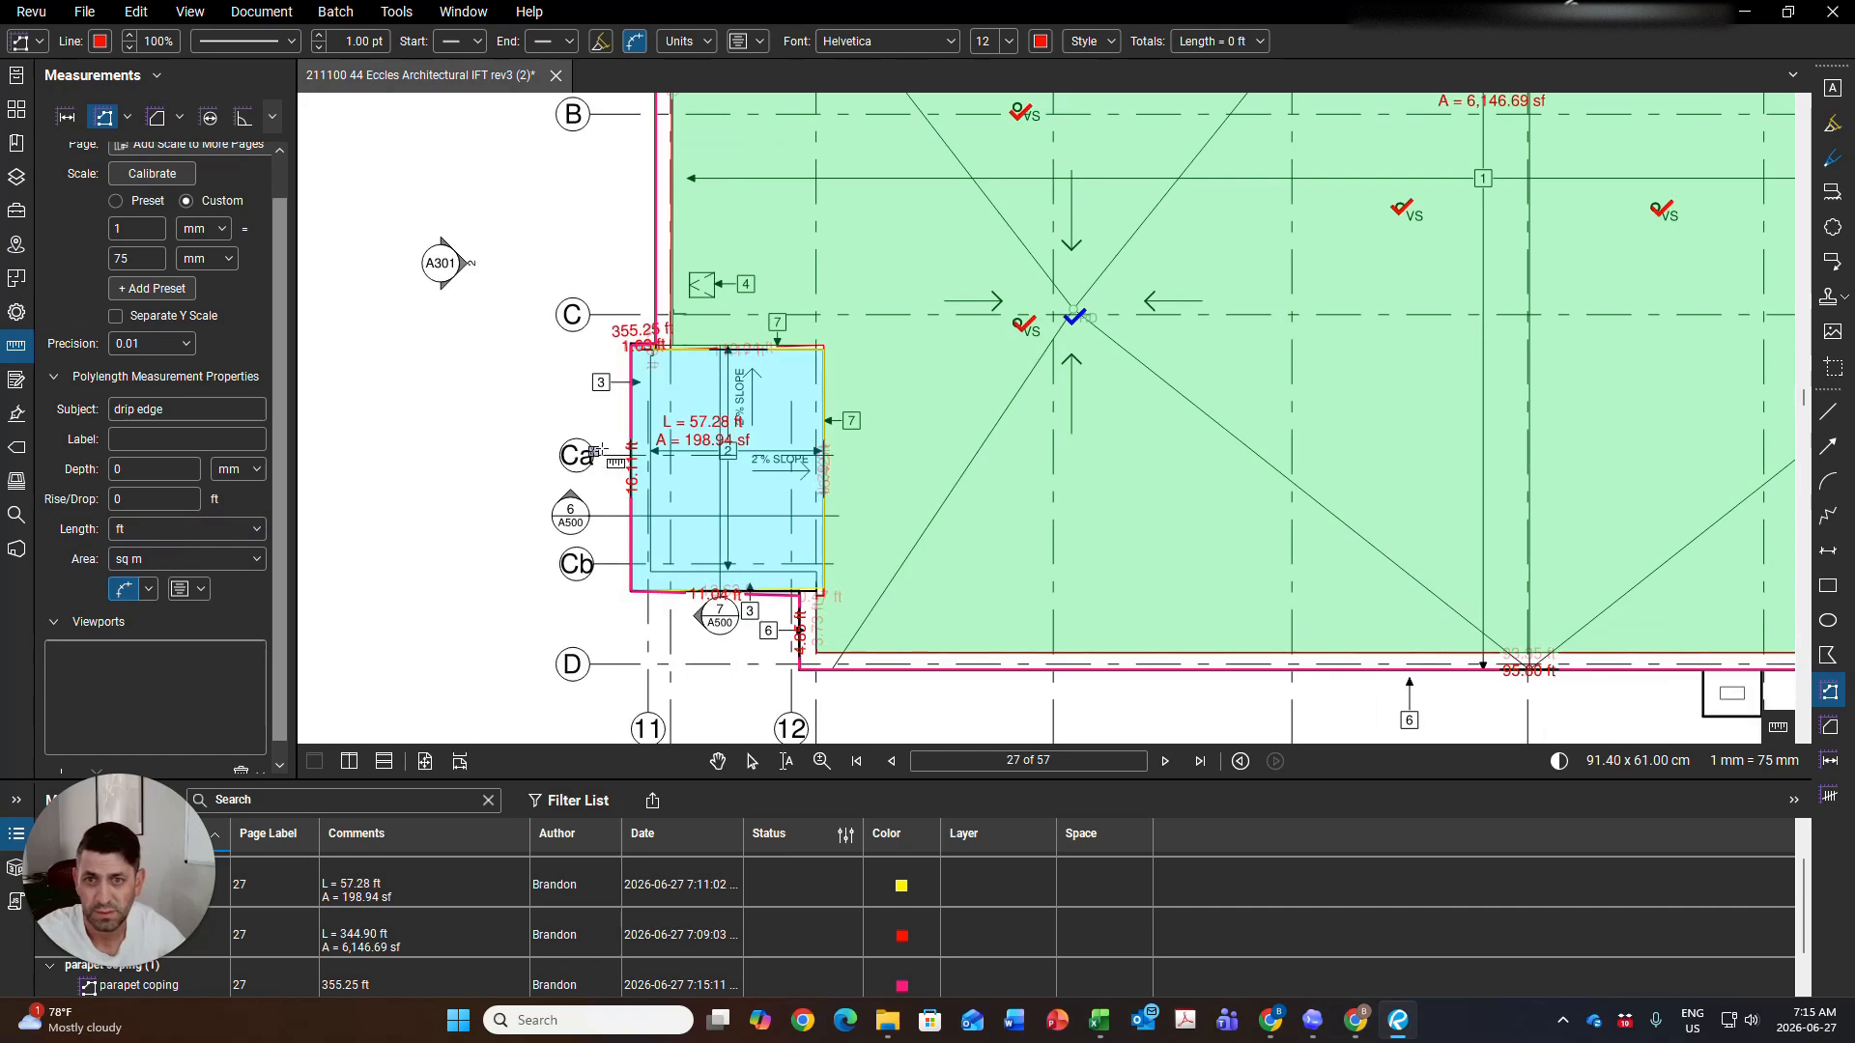
{"action": "left_click", "coordinate": [677, 349]}
{"action": "left_click", "coordinate": [822, 348]}
{"action": "left_click", "coordinate": [824, 593]}
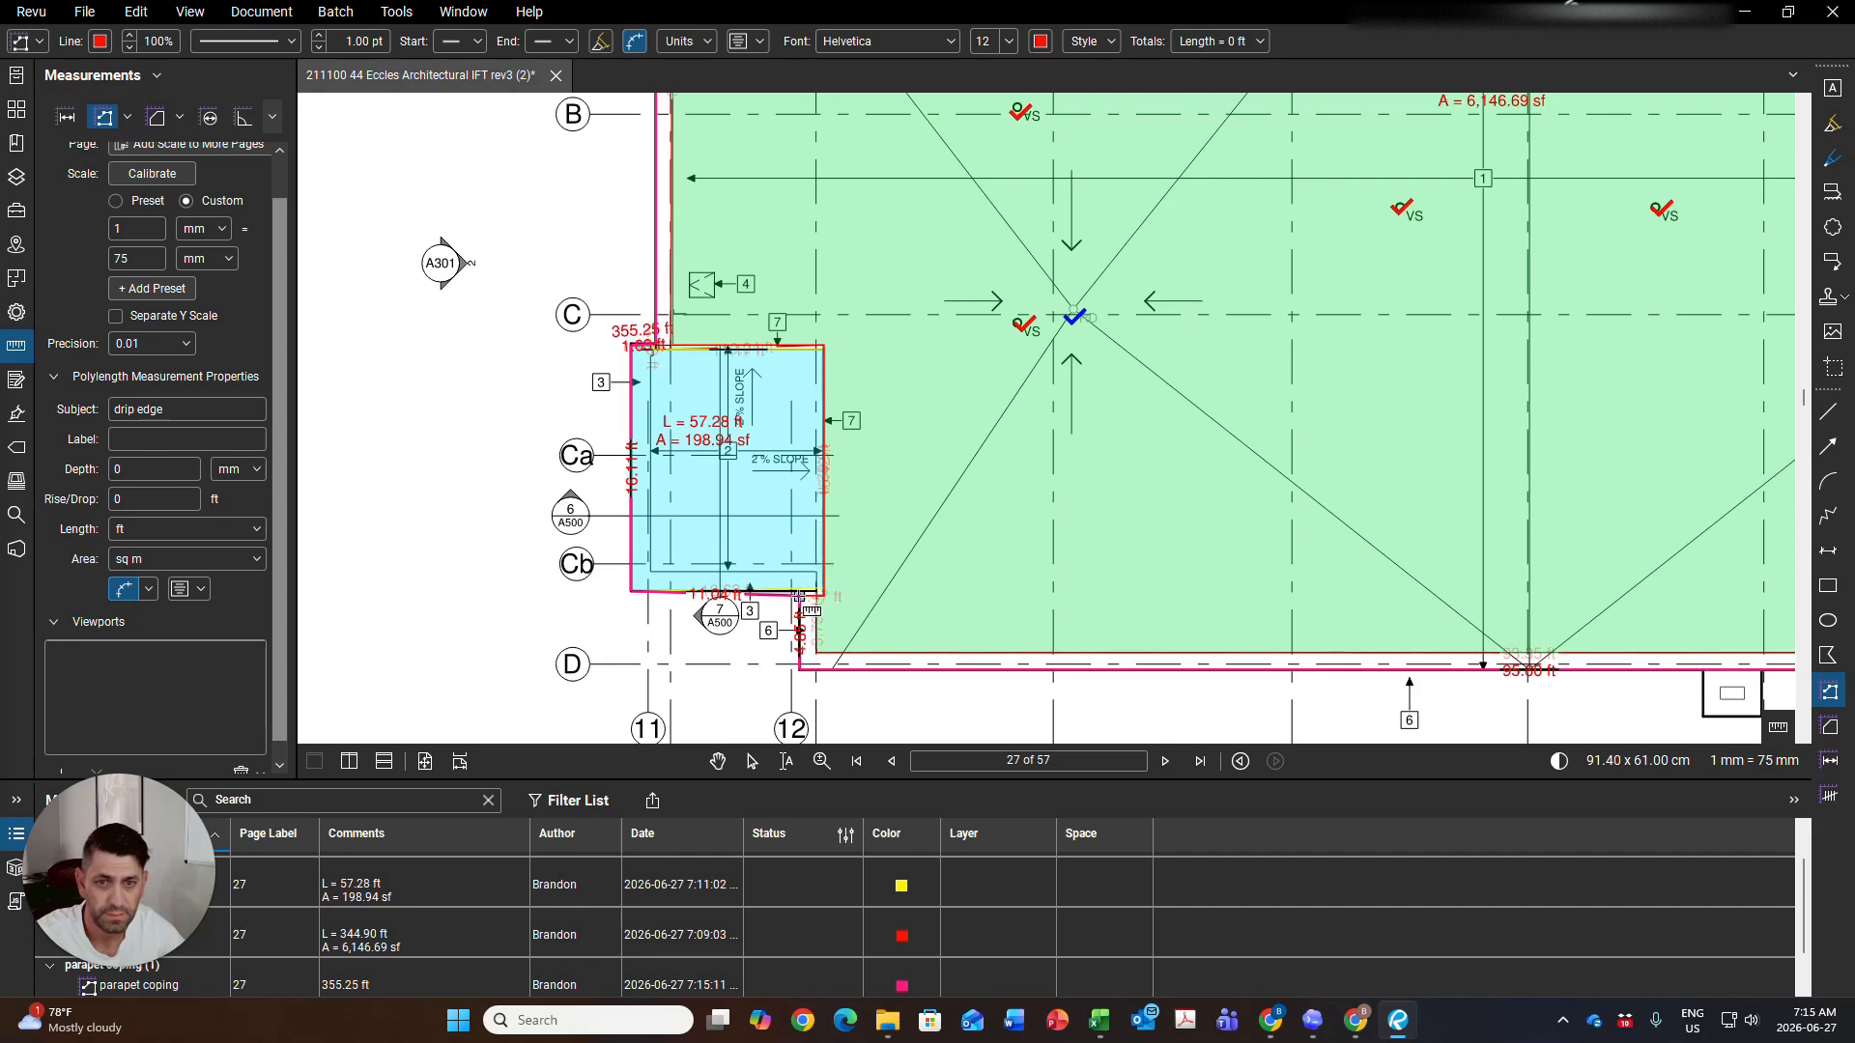
{"action": "double_click", "coordinate": [798, 598]}
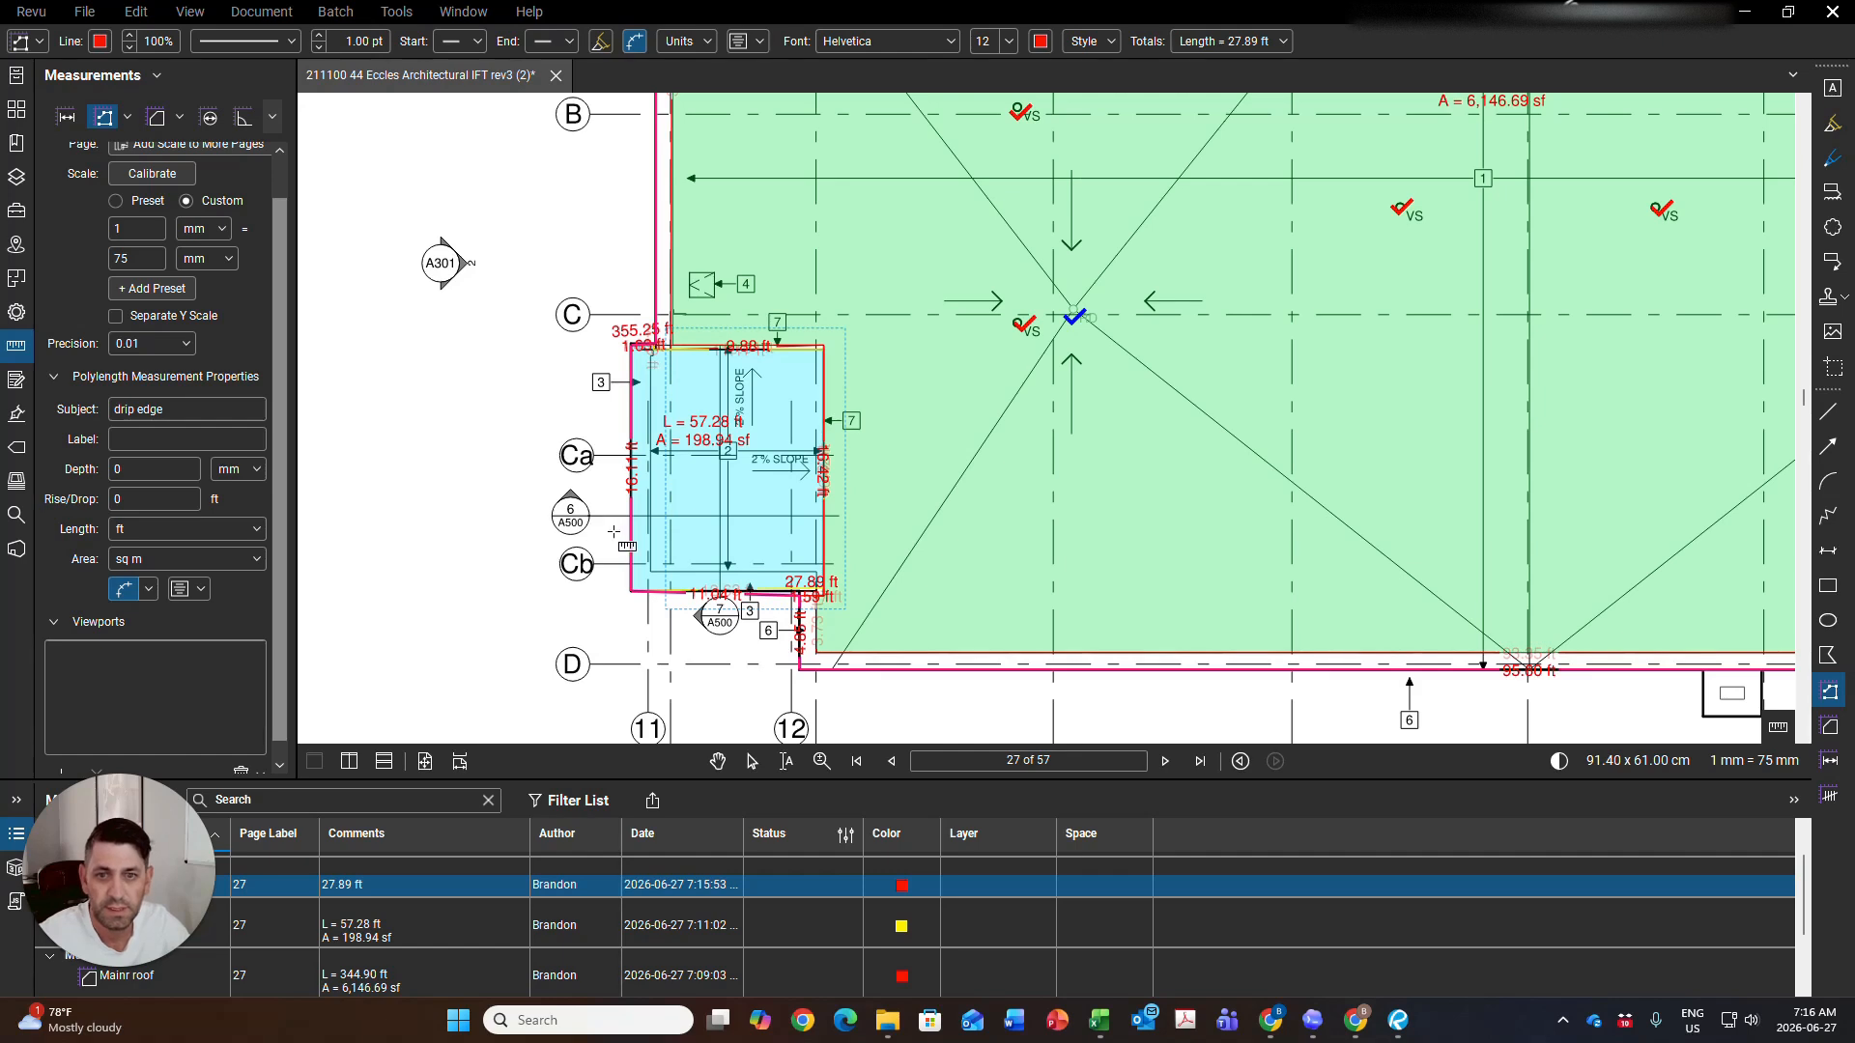
Give the drip edge line an orange colour and a 3.00 pt line width
{"action": "left_click", "coordinate": [101, 41]}
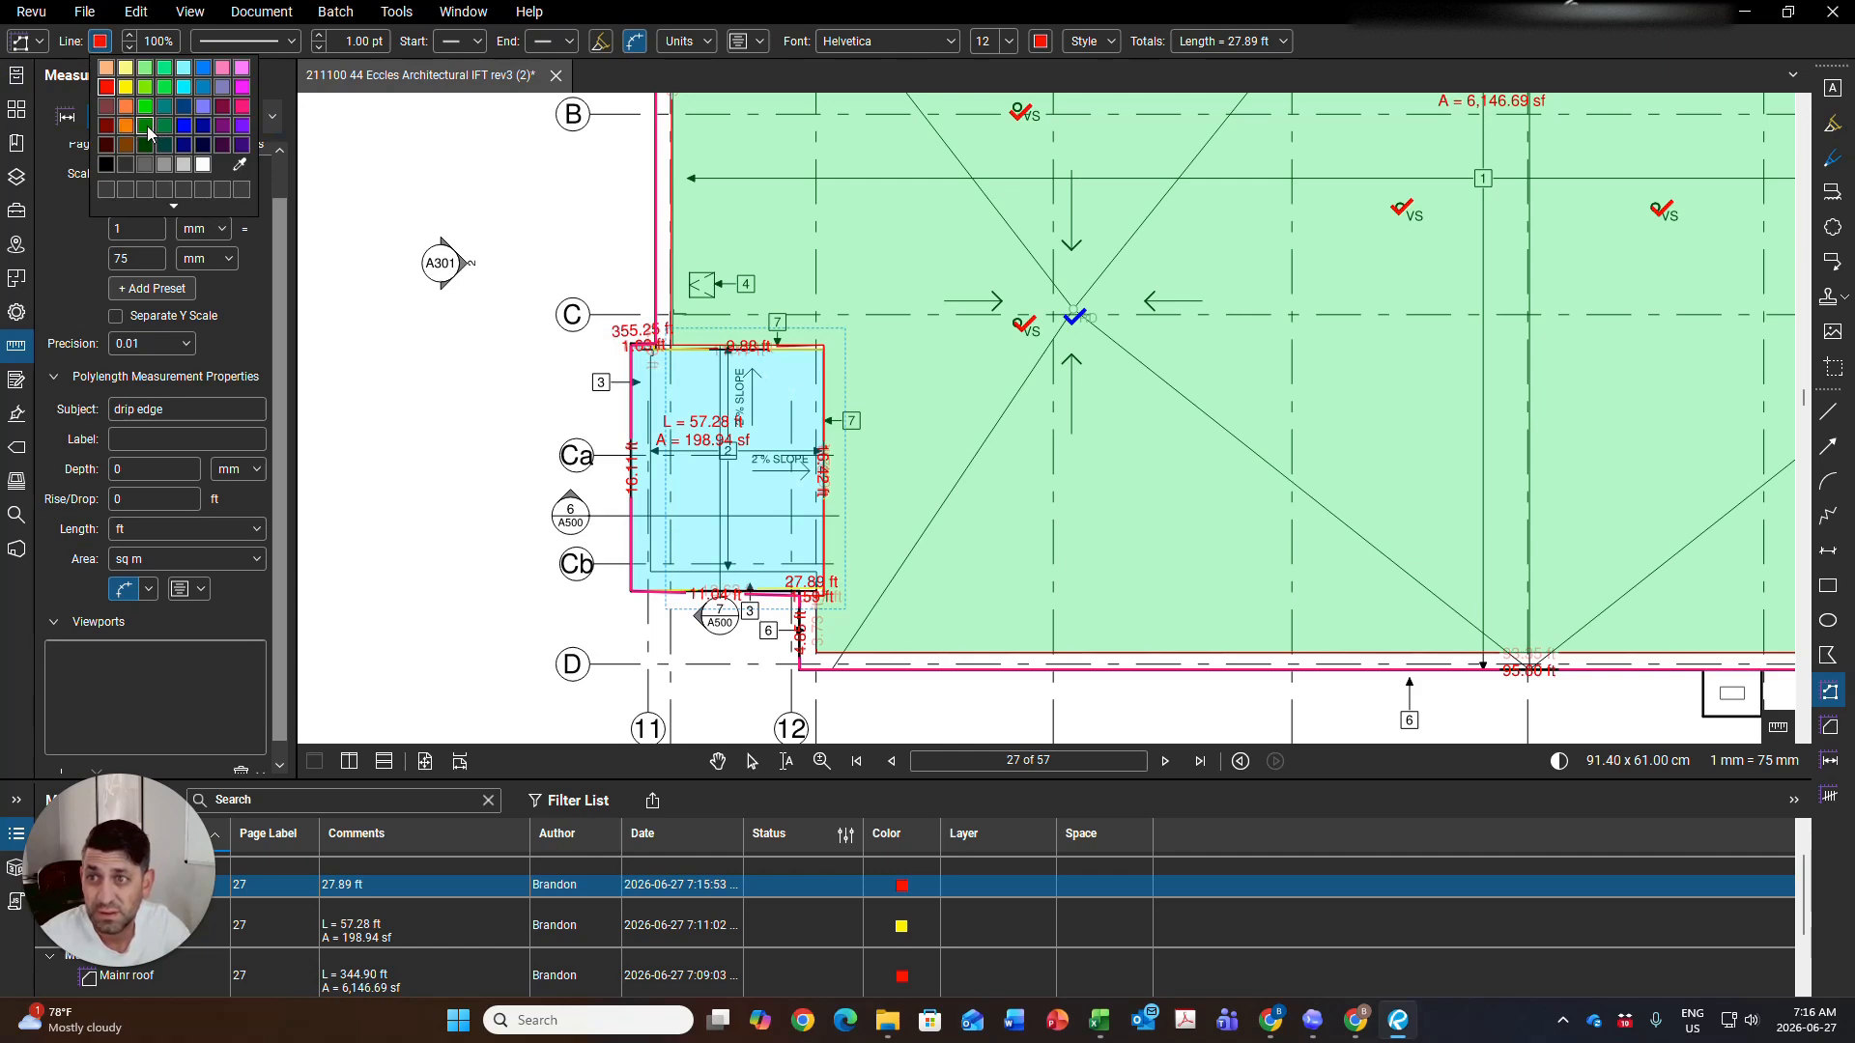
{"action": "left_click", "coordinate": [128, 125]}
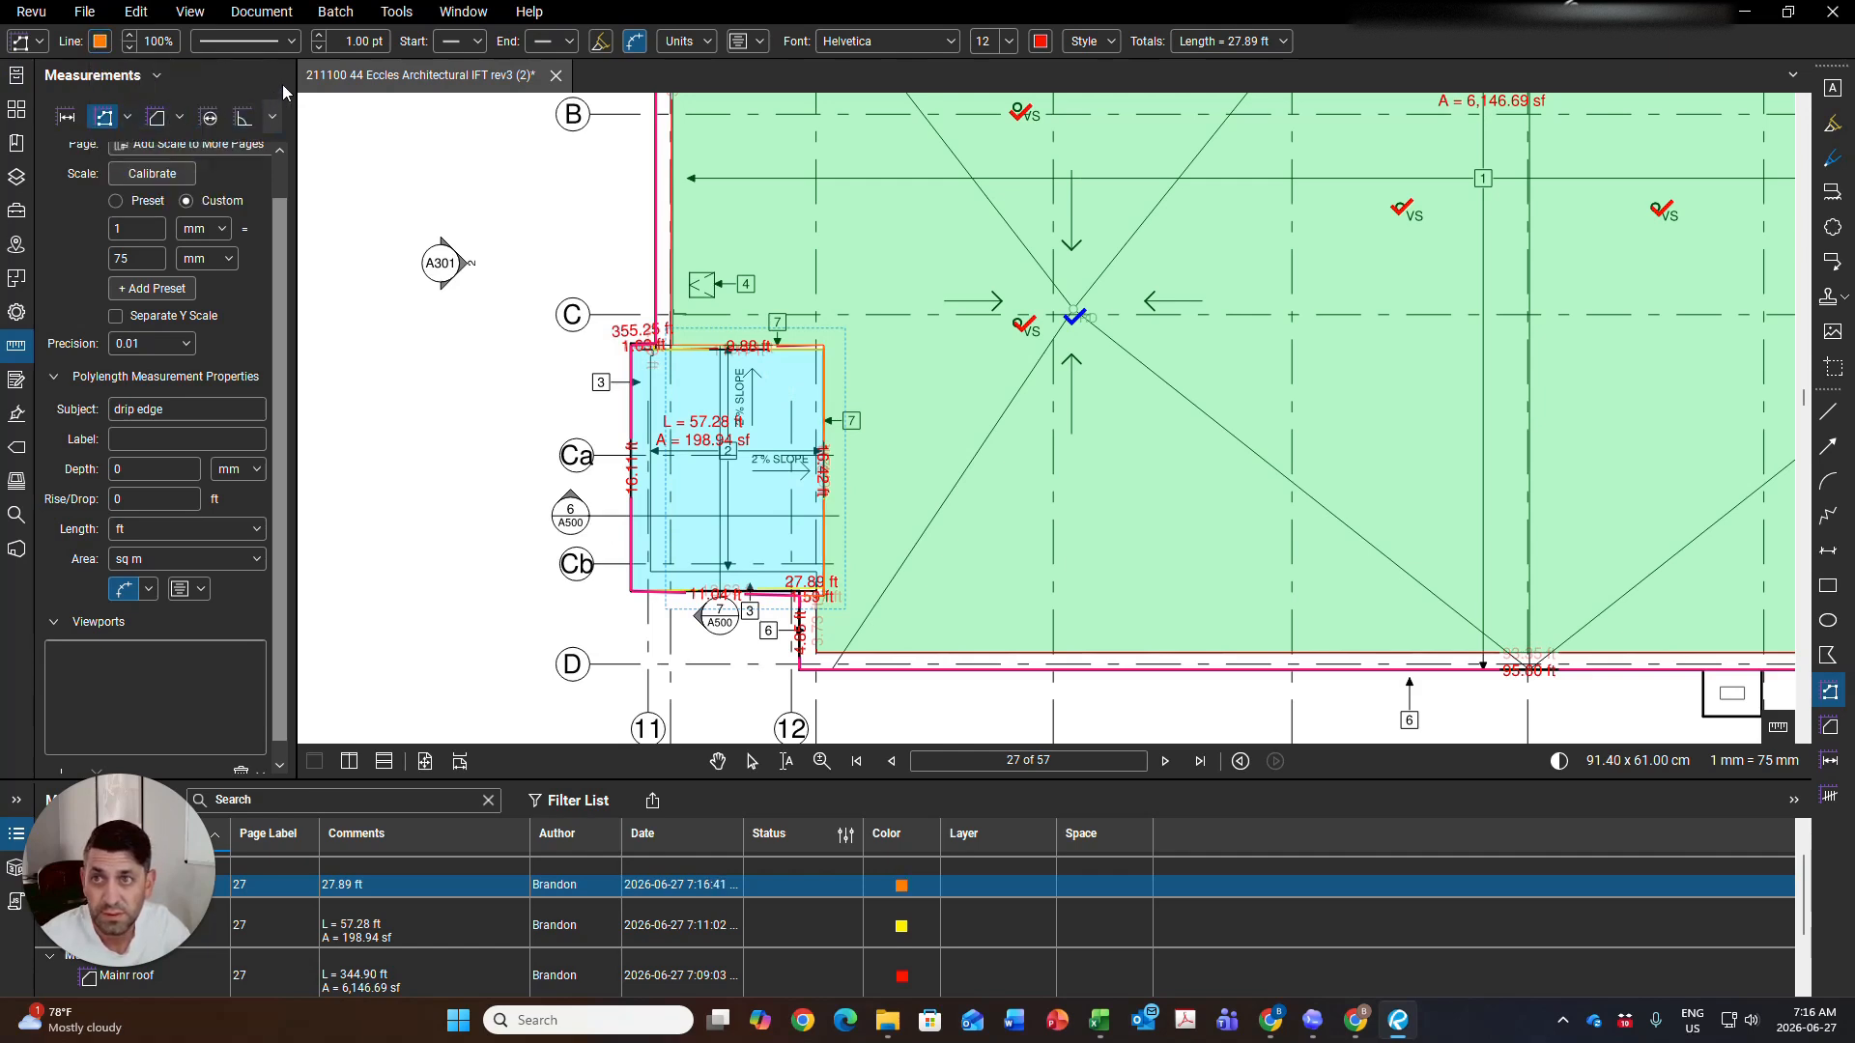
{"action": "left_click", "coordinate": [320, 39]}
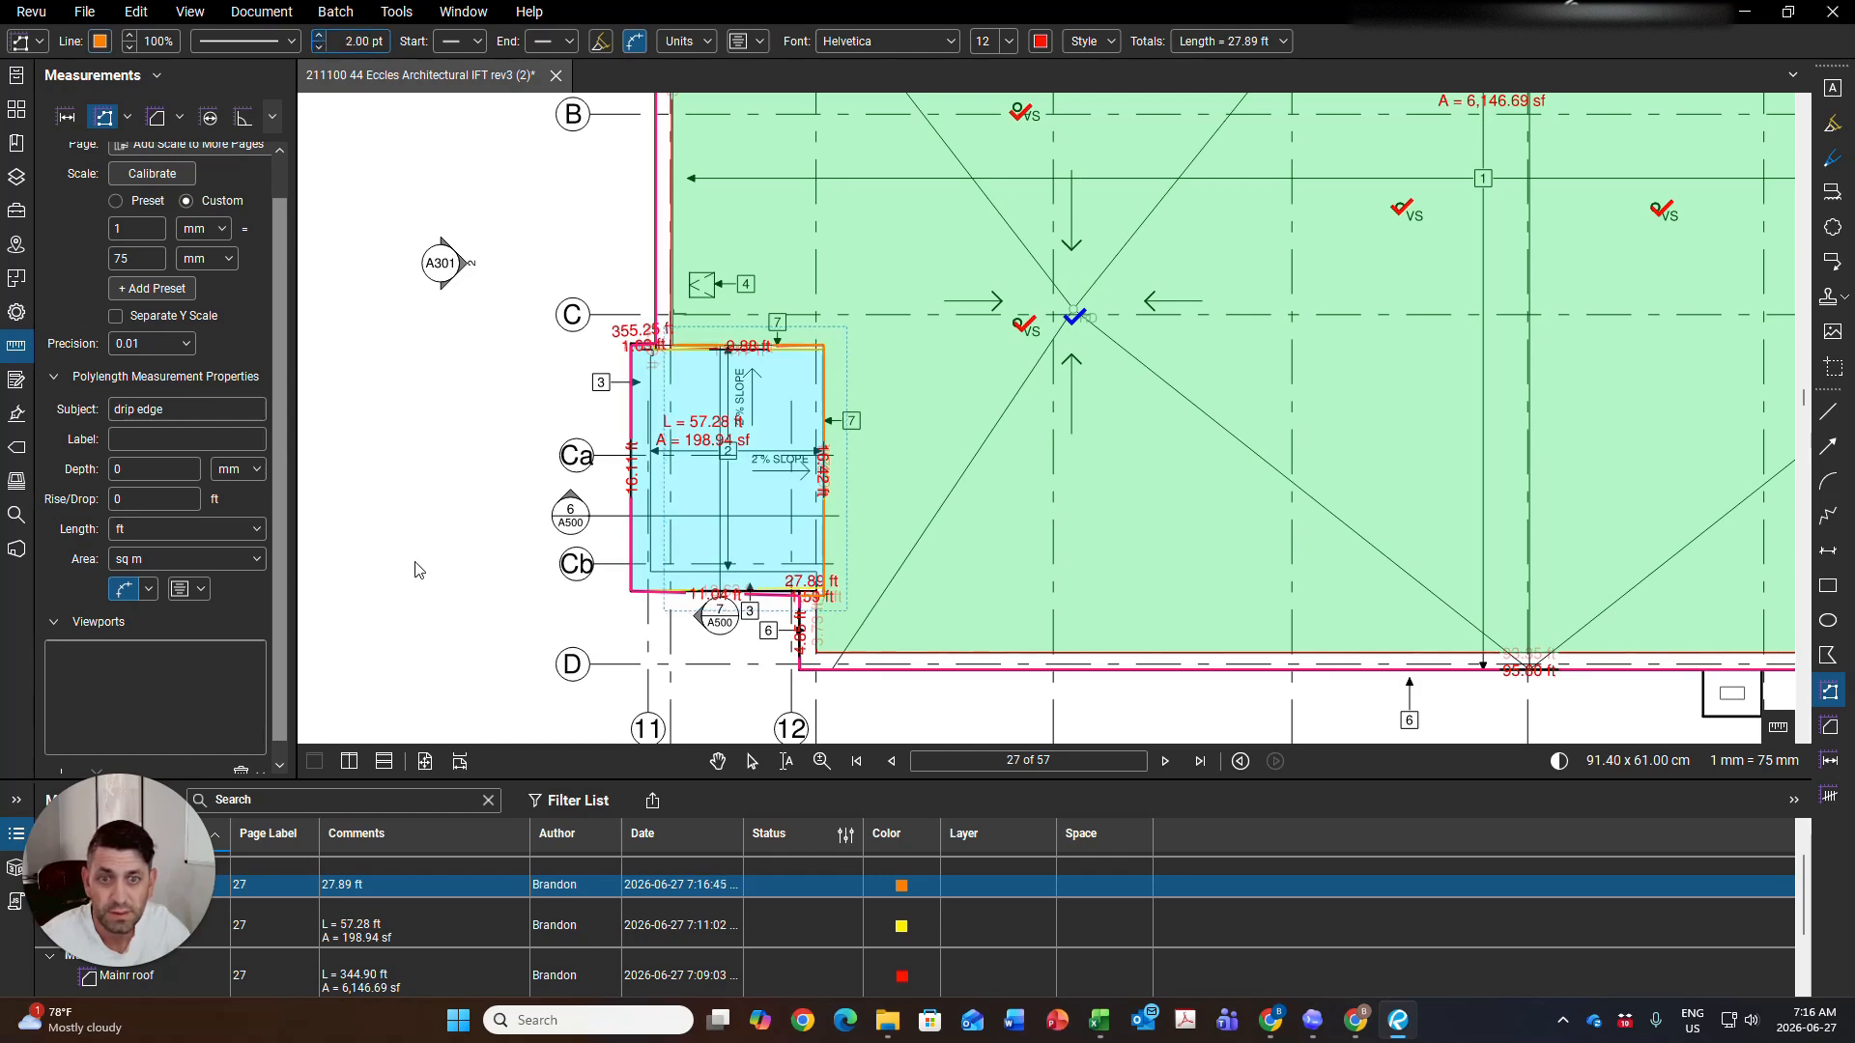
{"action": "key", "text": "Up"}
{"action": "key", "text": "Up"}
{"action": "left_click", "coordinate": [716, 761]}
{"action": "scroll", "coordinate": [557, 640], "scroll_direction": "down", "scroll_amount": 2}
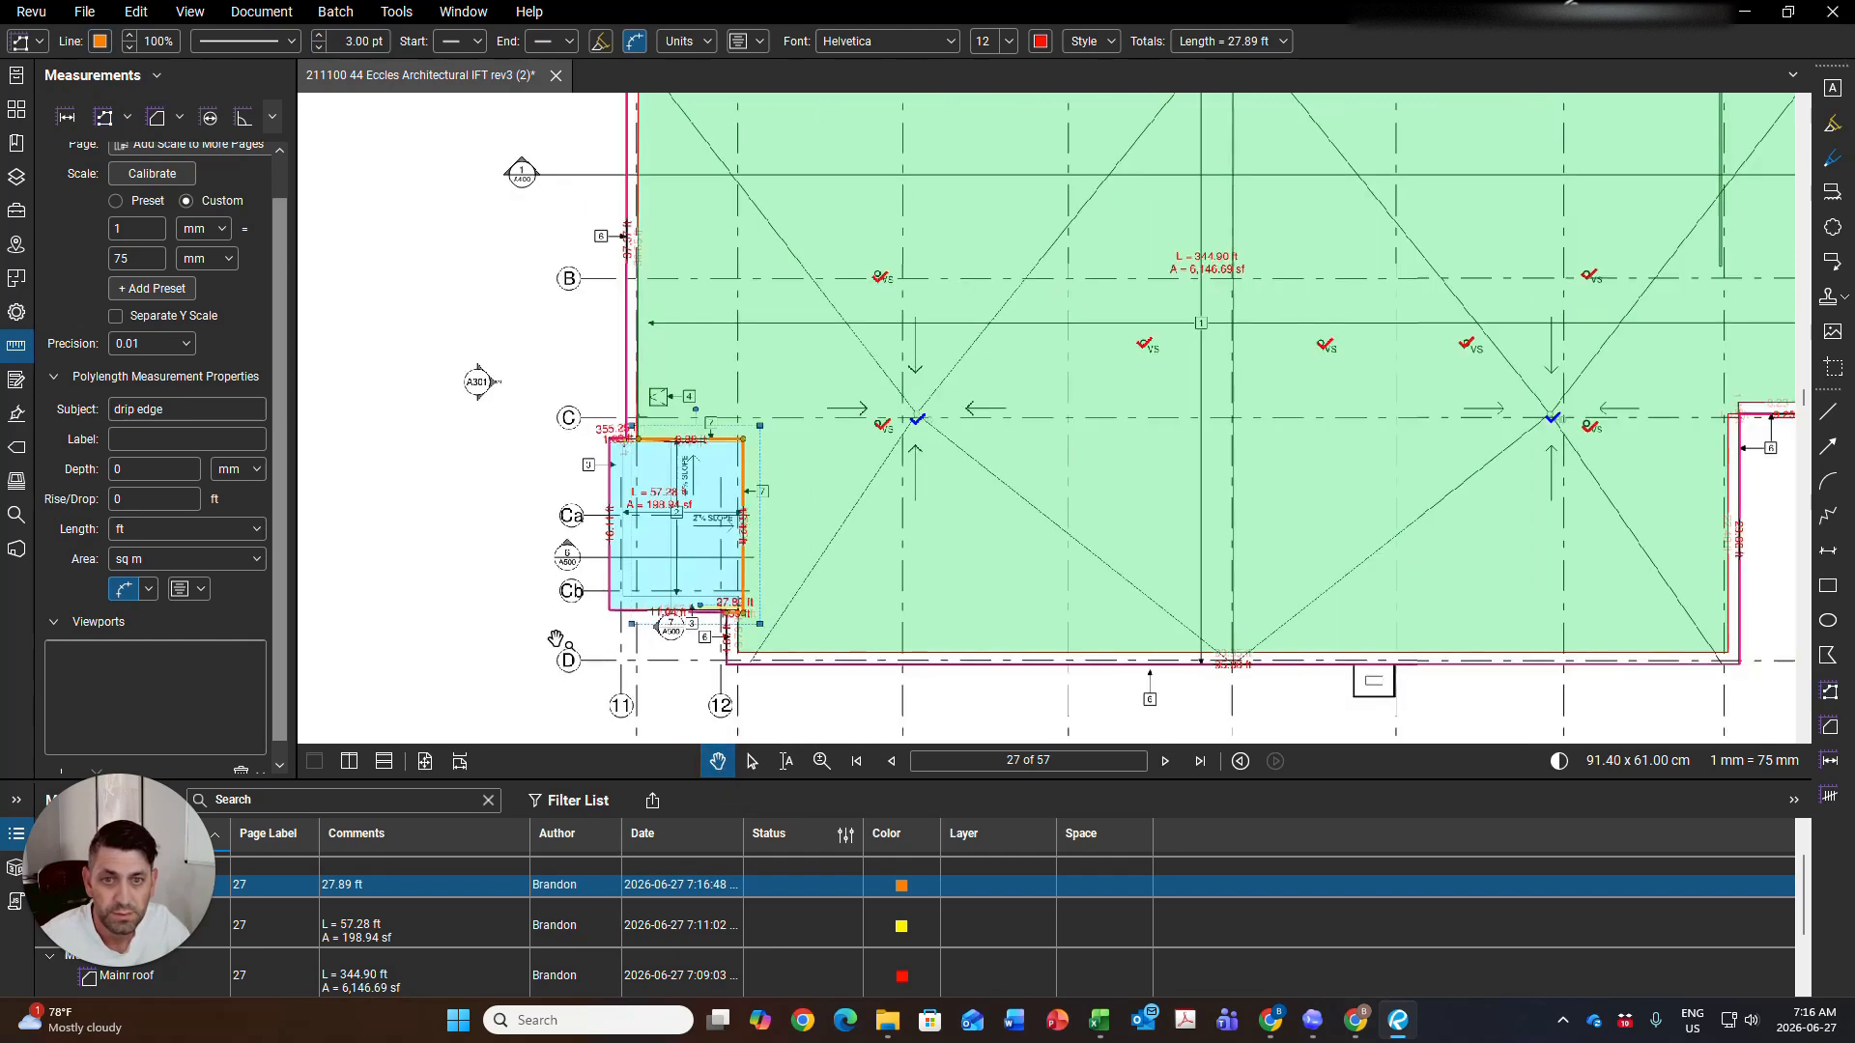
Enlarge the markups list to review every takeoff item with its length, area or count, and shrink it to show the roof plan again
{"action": "scroll", "coordinate": [555, 639], "scroll_direction": "down", "scroll_amount": 3}
{"action": "left_click_drag", "start_coordinate": [834, 686], "coordinate": [887, 610]}
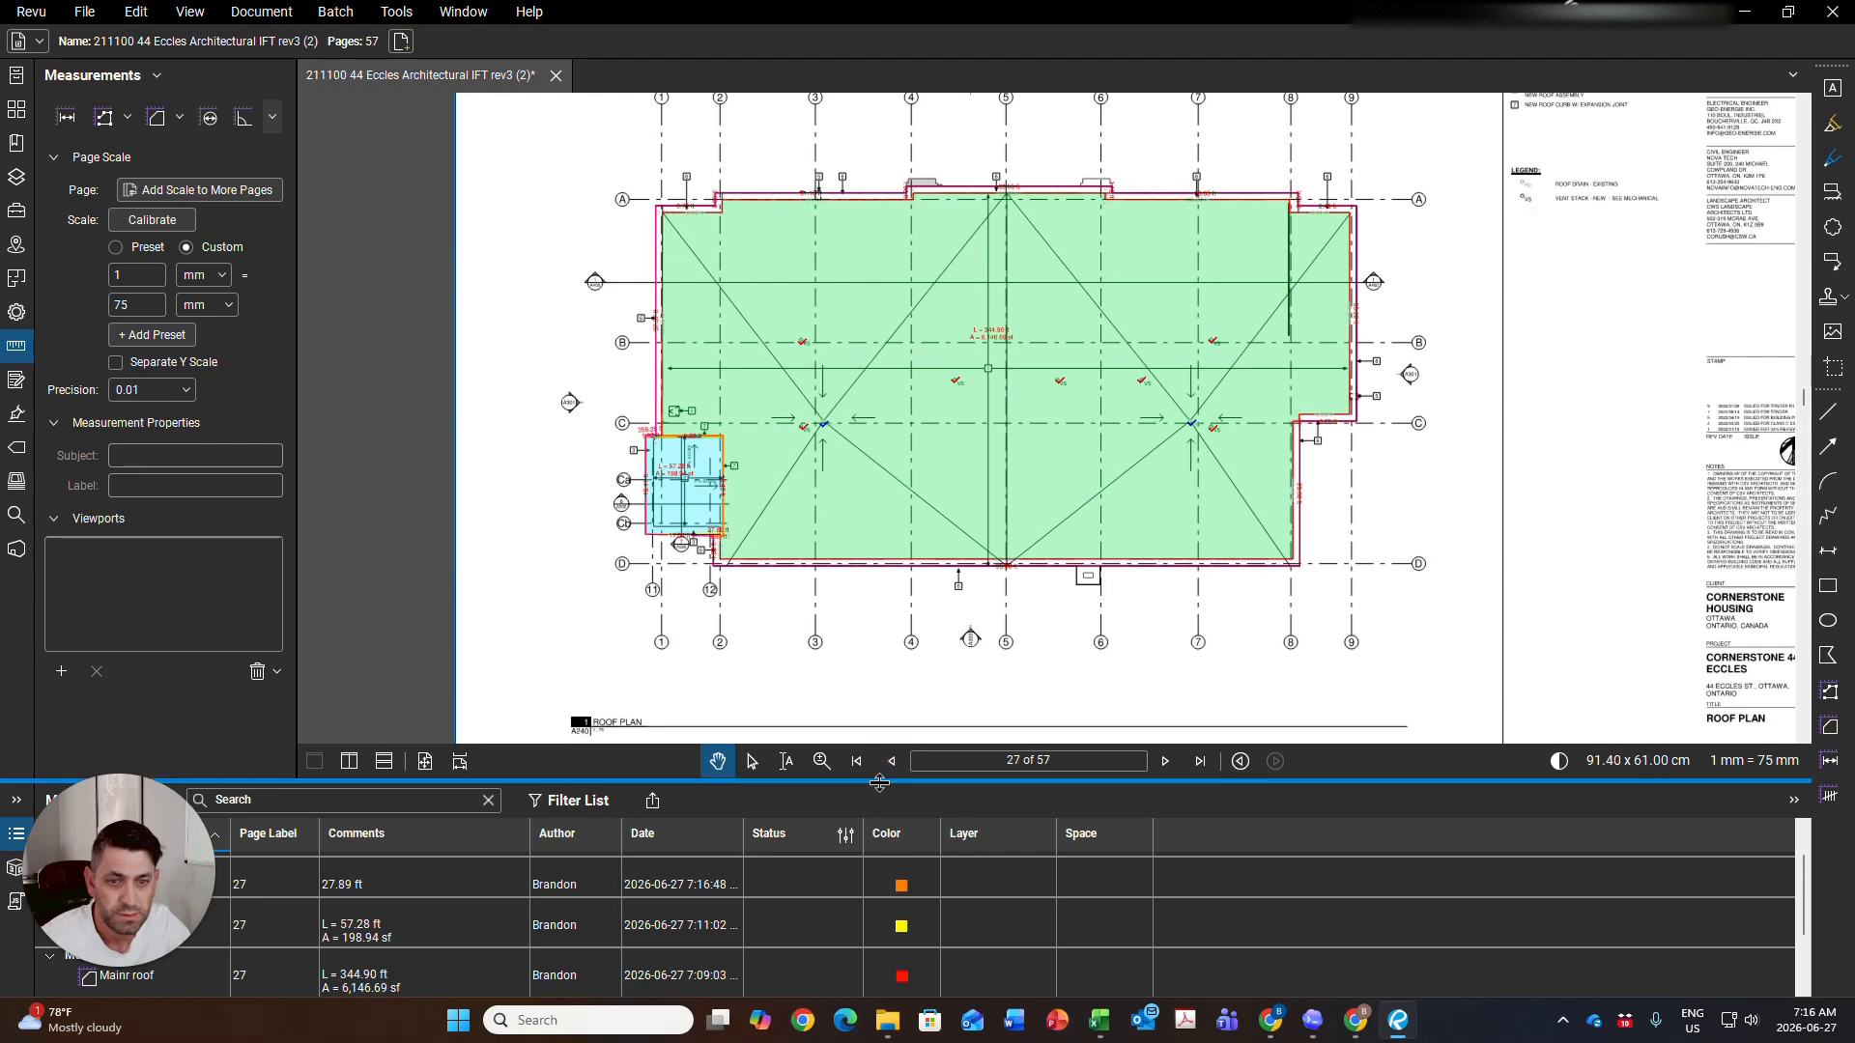
{"action": "mouse_move", "coordinate": [879, 739]}
{"action": "left_mouse_down"}
{"action": "mouse_move", "coordinate": [773, 642]}
{"action": "mouse_move", "coordinate": [628, 447]}
{"action": "mouse_move", "coordinate": [541, 425]}
{"action": "left_mouse_up"}
{"action": "left_click_drag", "start_coordinate": [113, 855], "coordinate": [1364, 577]}
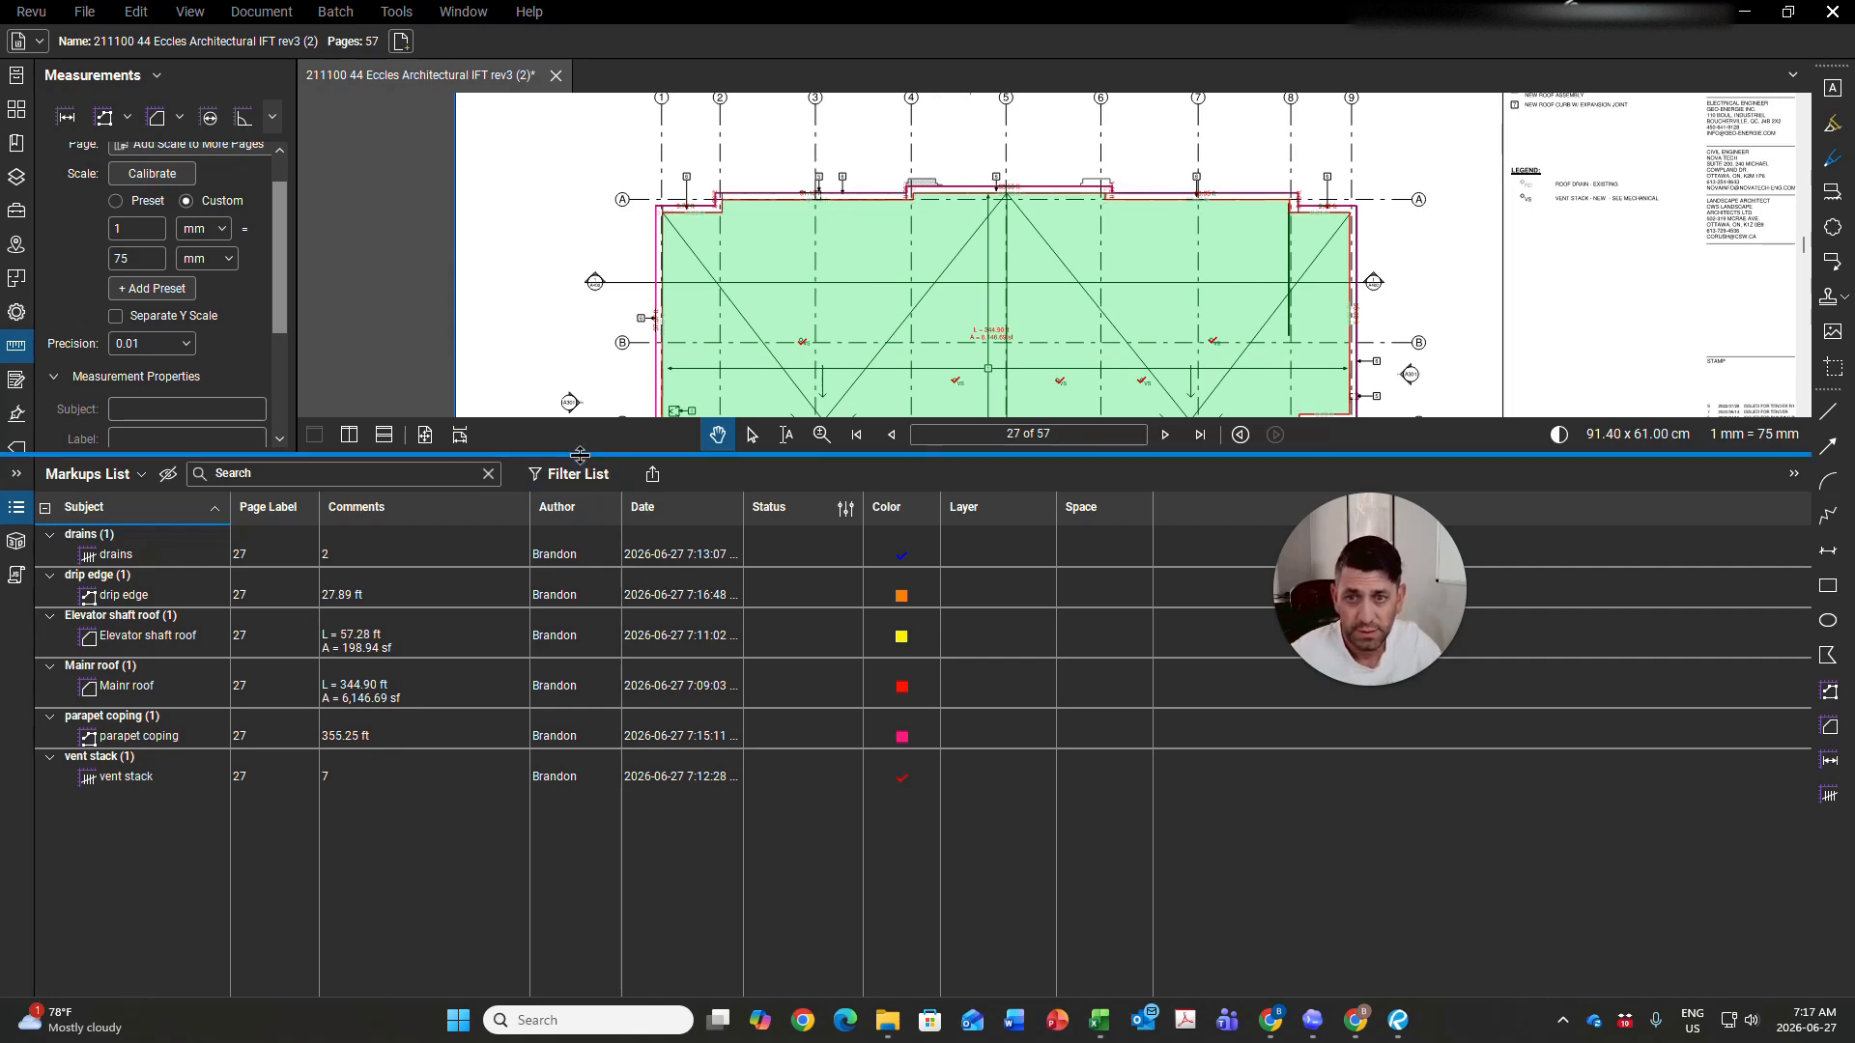
{"action": "mouse_move", "coordinate": [587, 452]}
{"action": "left_mouse_down"}
{"action": "mouse_move", "coordinate": [603, 673]}
{"action": "mouse_move", "coordinate": [633, 704]}
{"action": "mouse_move", "coordinate": [668, 702]}
{"action": "left_mouse_up"}
{"action": "left_click_drag", "start_coordinate": [814, 648], "coordinate": [745, 658]}
{"action": "left_click_drag", "start_coordinate": [966, 706], "coordinate": [968, 829]}
{"action": "mouse_move", "coordinate": [1324, 630]}
{"action": "left_mouse_down"}
{"action": "mouse_move", "coordinate": [1076, 718]}
{"action": "mouse_move", "coordinate": [209, 773]}
{"action": "mouse_move", "coordinate": [109, 710]}
{"action": "left_mouse_up"}
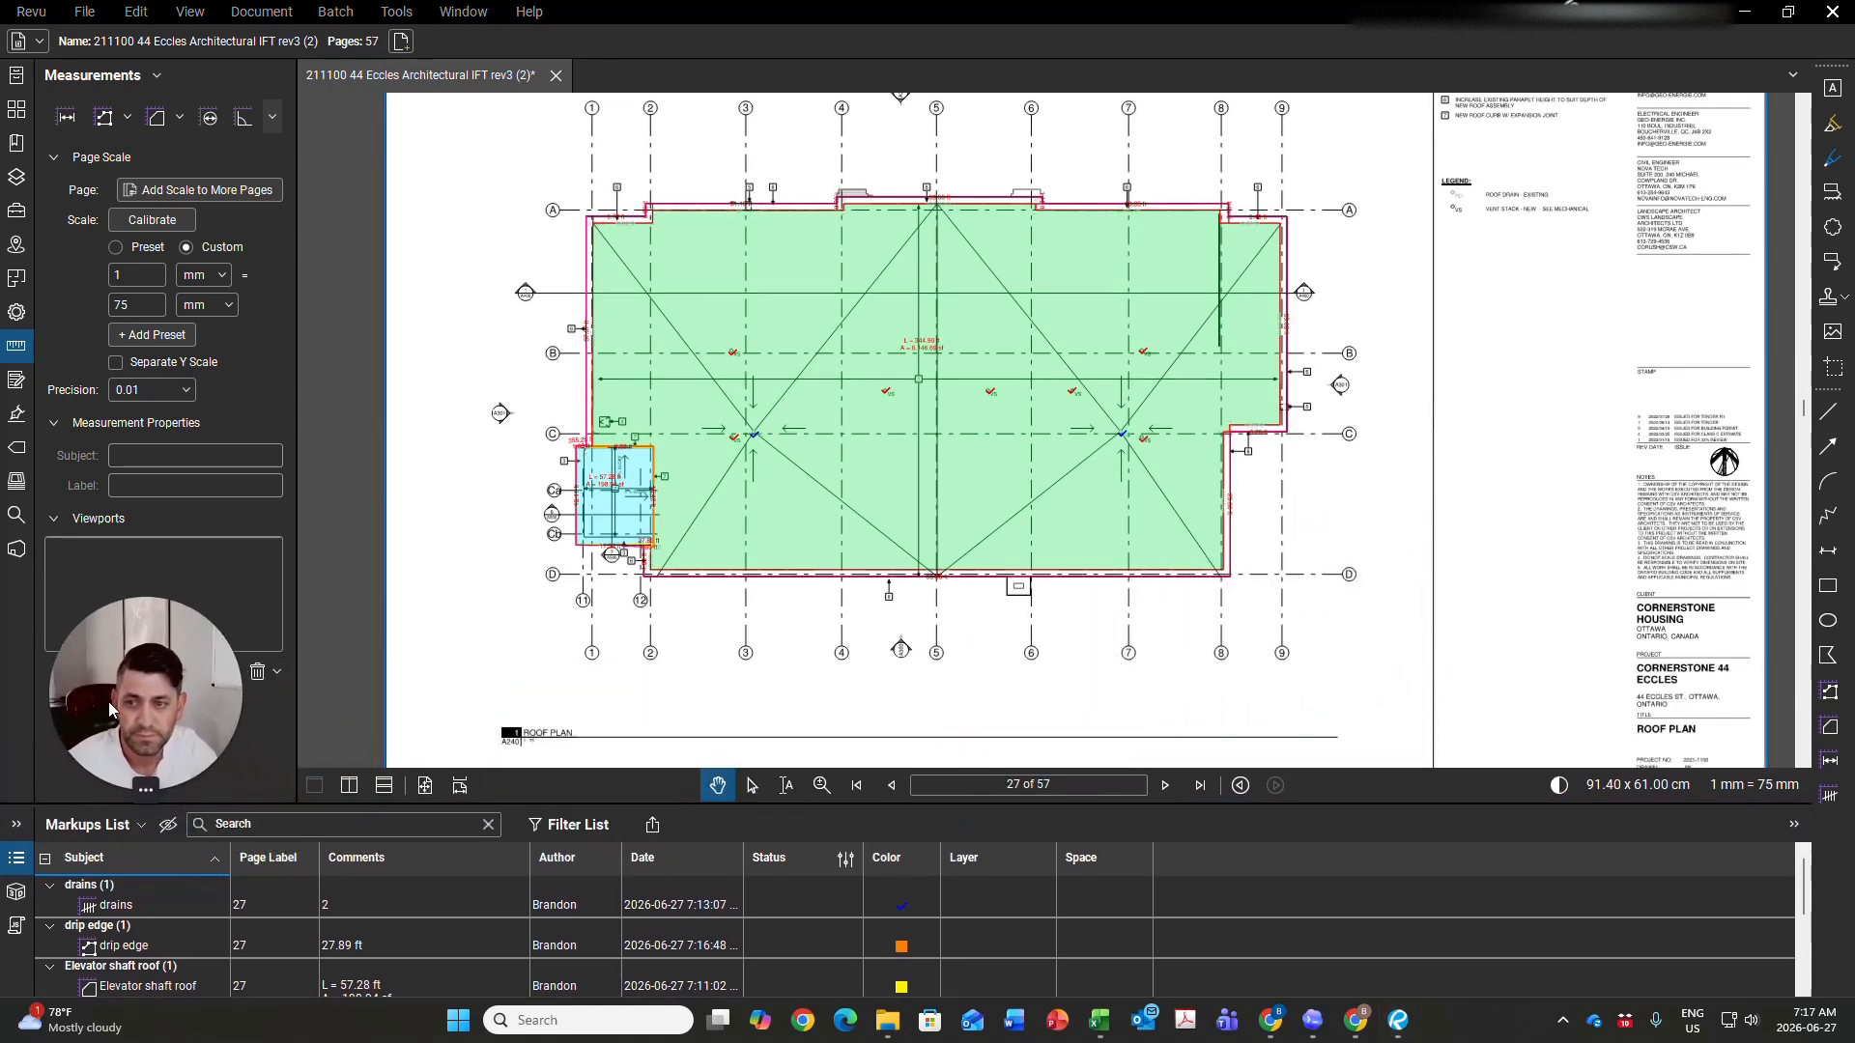
Examine the roof line and parapet flashing notes on the north elevation on page 28 and the east elevation on page 29
{"action": "left_click", "coordinate": [1164, 785]}
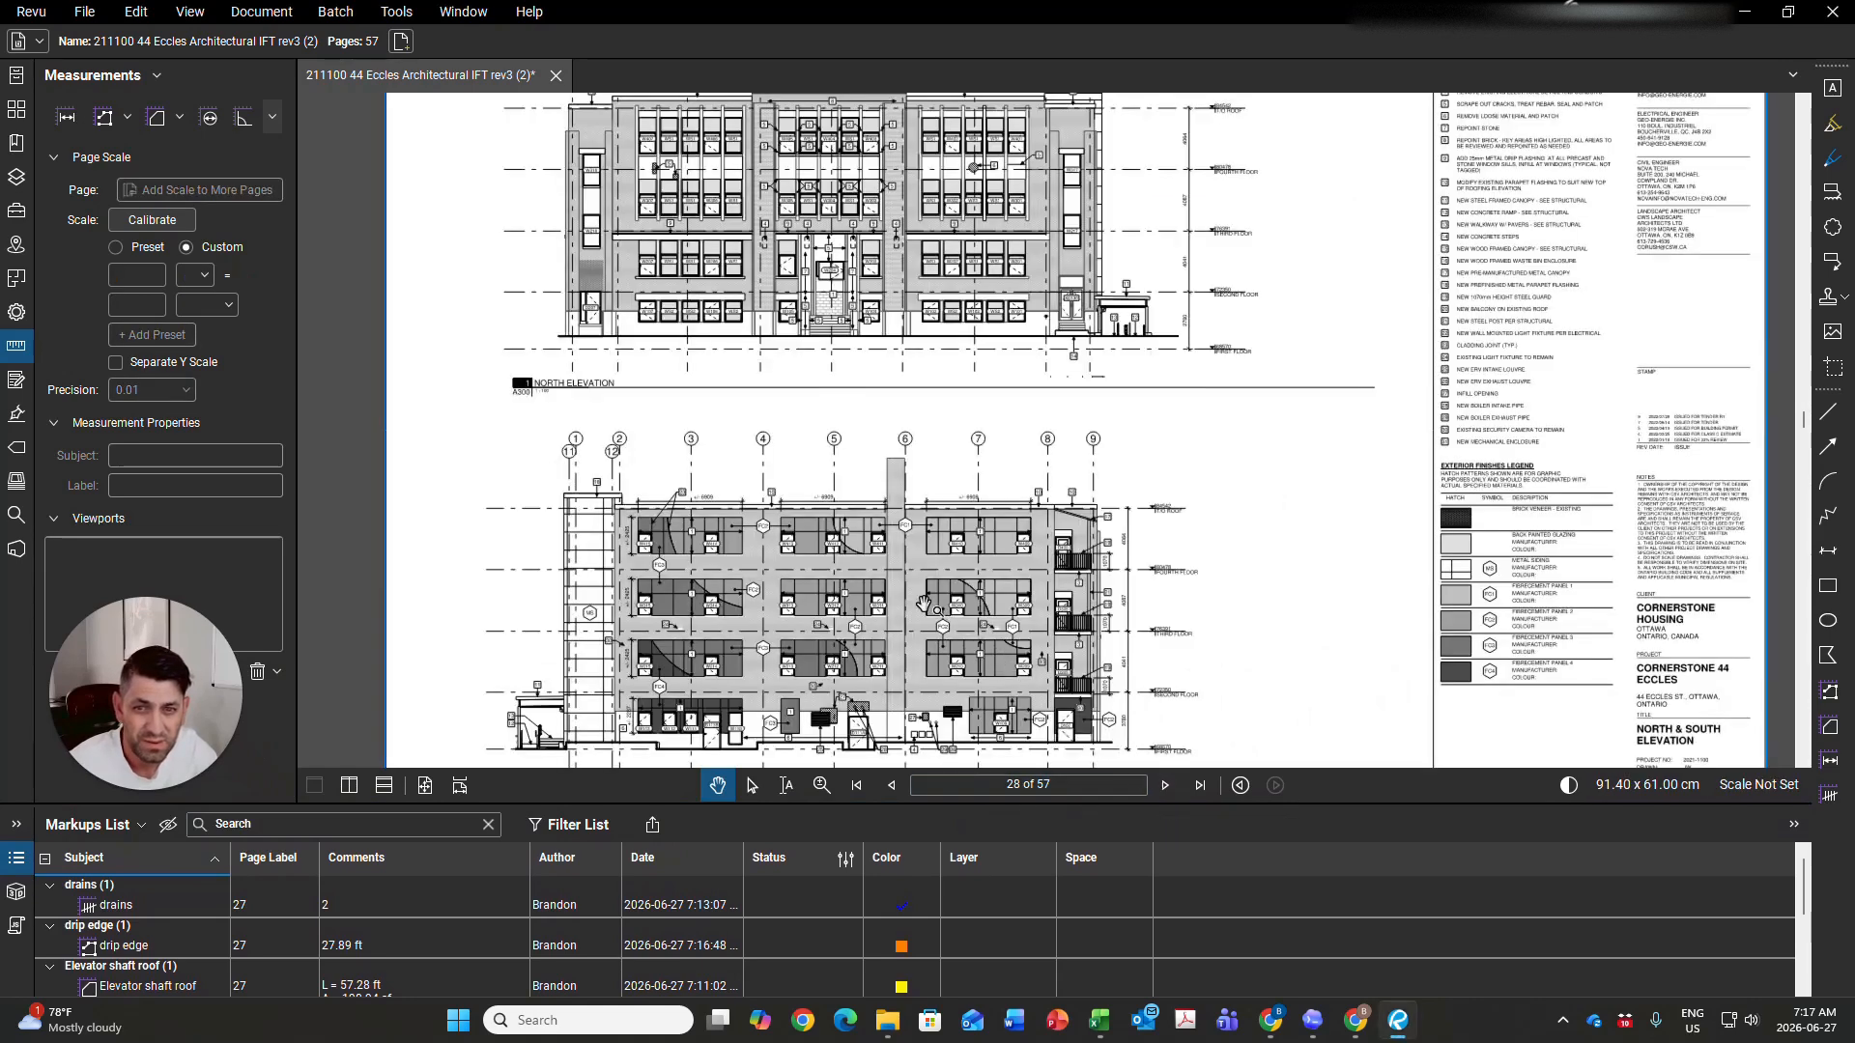
{"action": "left_click_drag", "start_coordinate": [863, 587], "coordinate": [932, 683]}
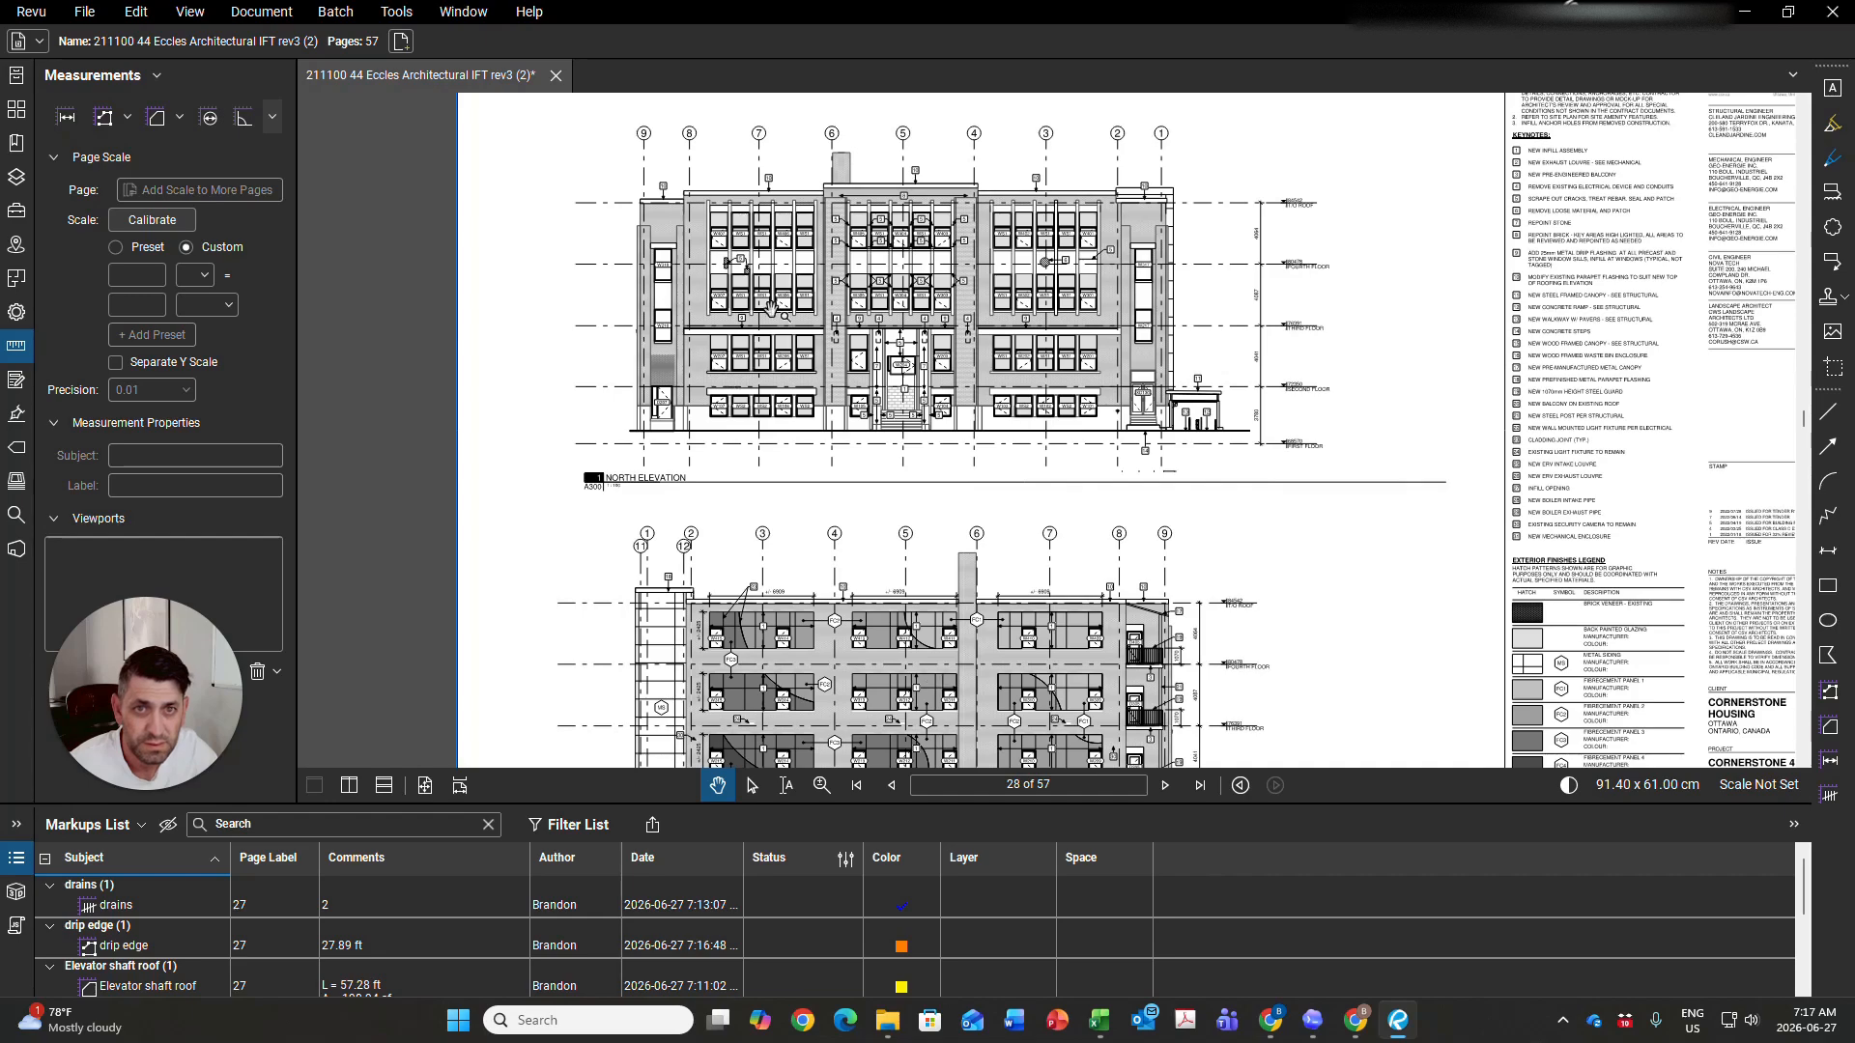
{"action": "scroll", "coordinate": [901, 239], "scroll_direction": "up", "scroll_amount": 3}
{"action": "left_click_drag", "start_coordinate": [900, 240], "coordinate": [900, 367]}
{"action": "scroll", "coordinate": [888, 266], "scroll_direction": "up", "scroll_amount": 3}
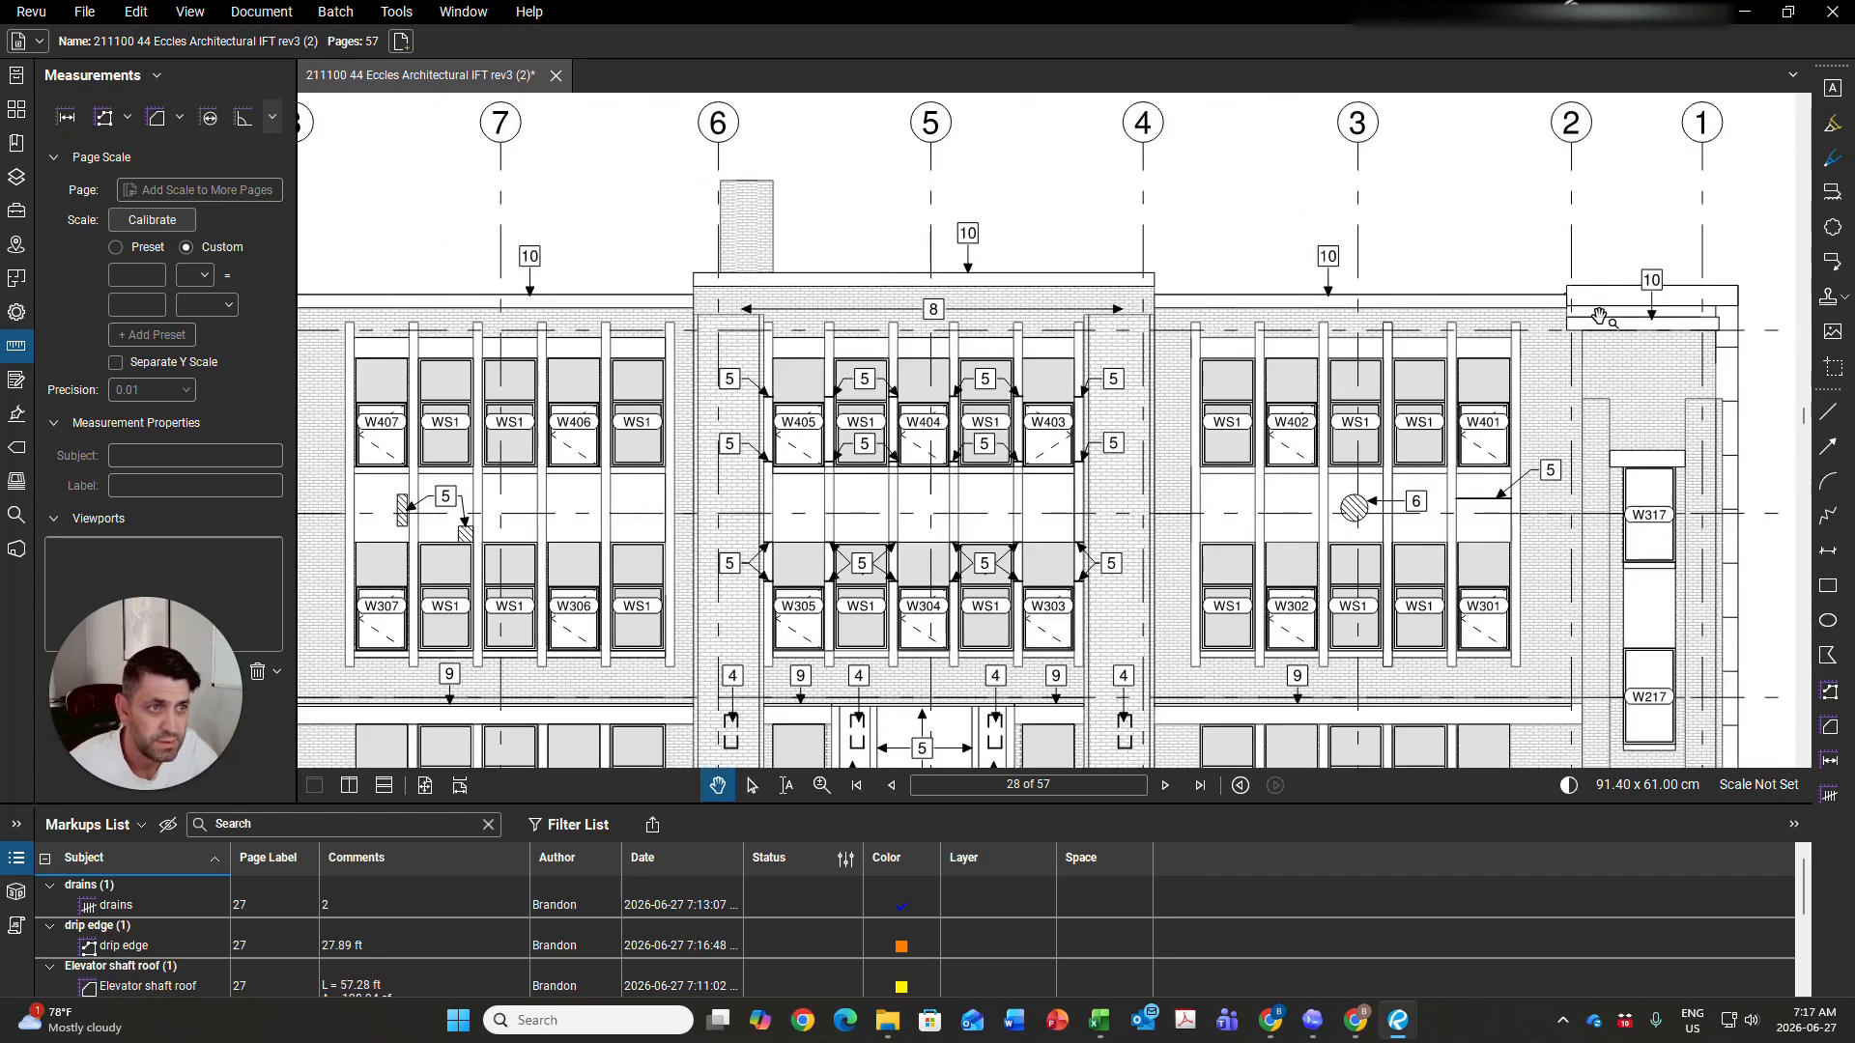
{"action": "scroll", "coordinate": [744, 518], "scroll_direction": "down", "scroll_amount": 5}
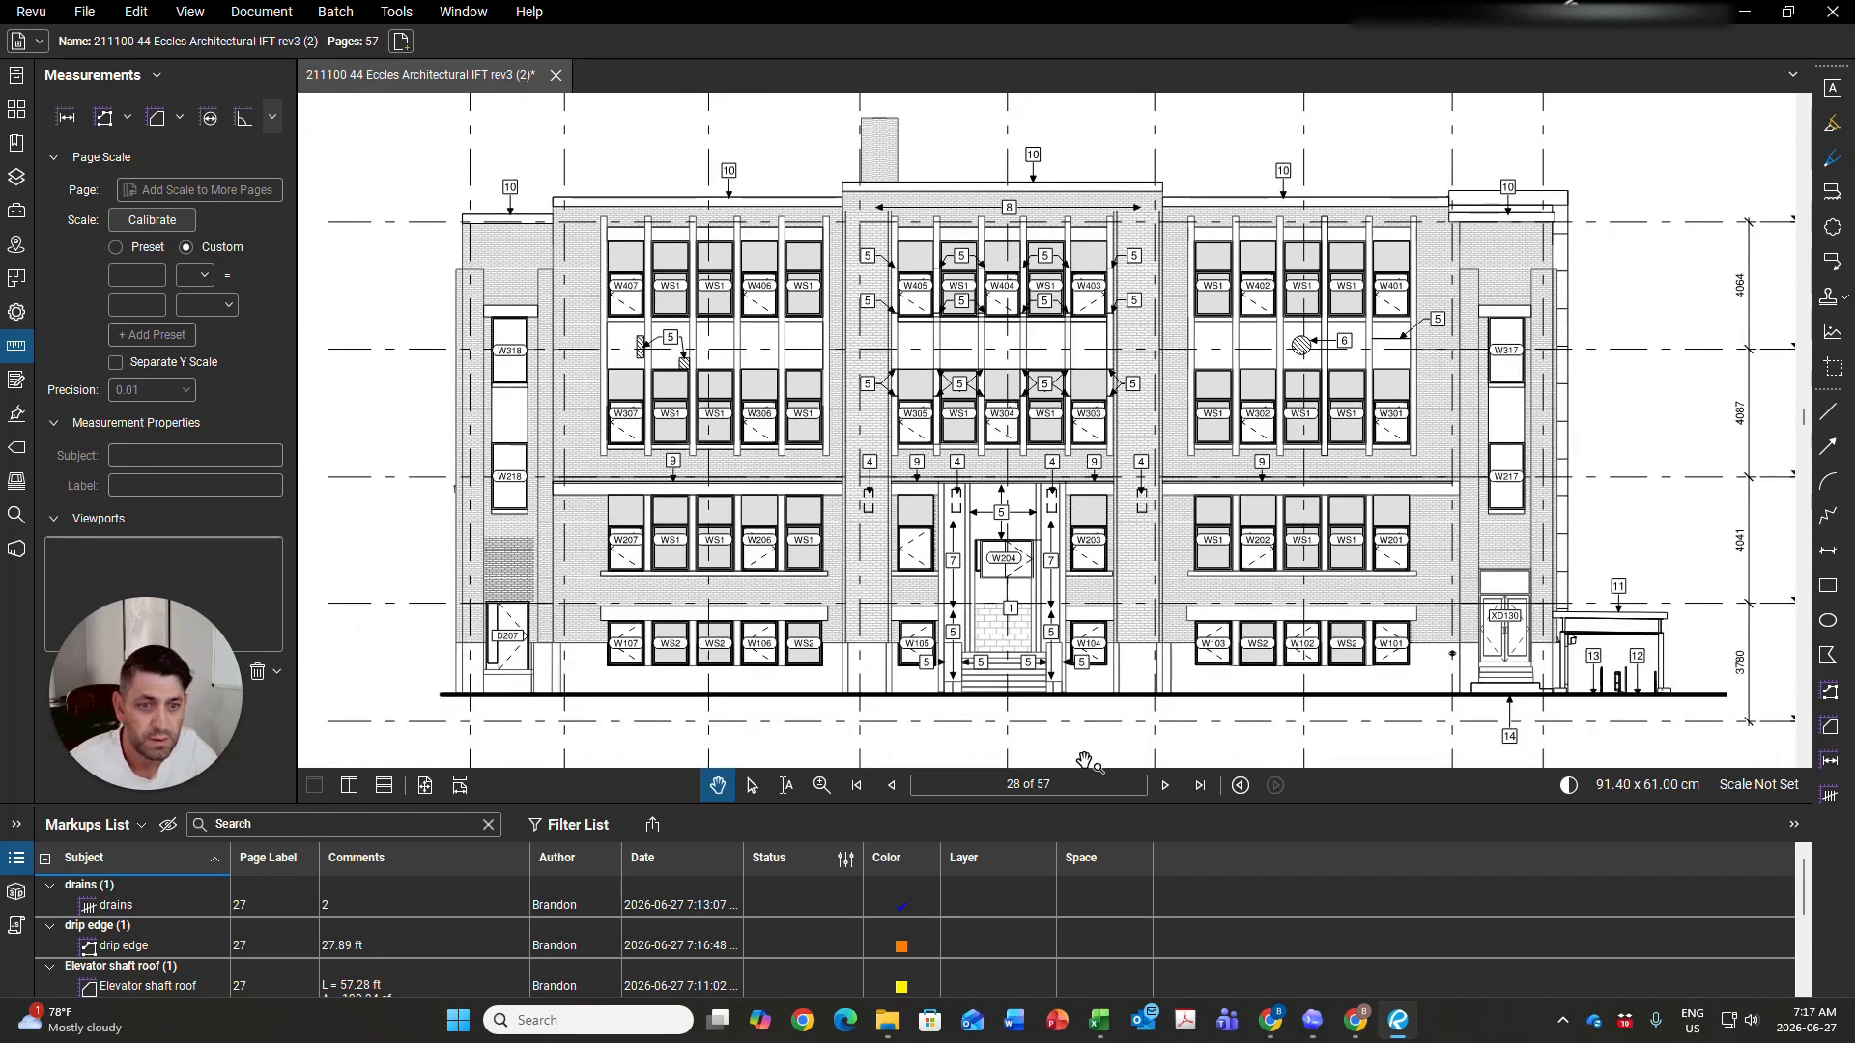
{"action": "left_click", "coordinate": [1163, 785]}
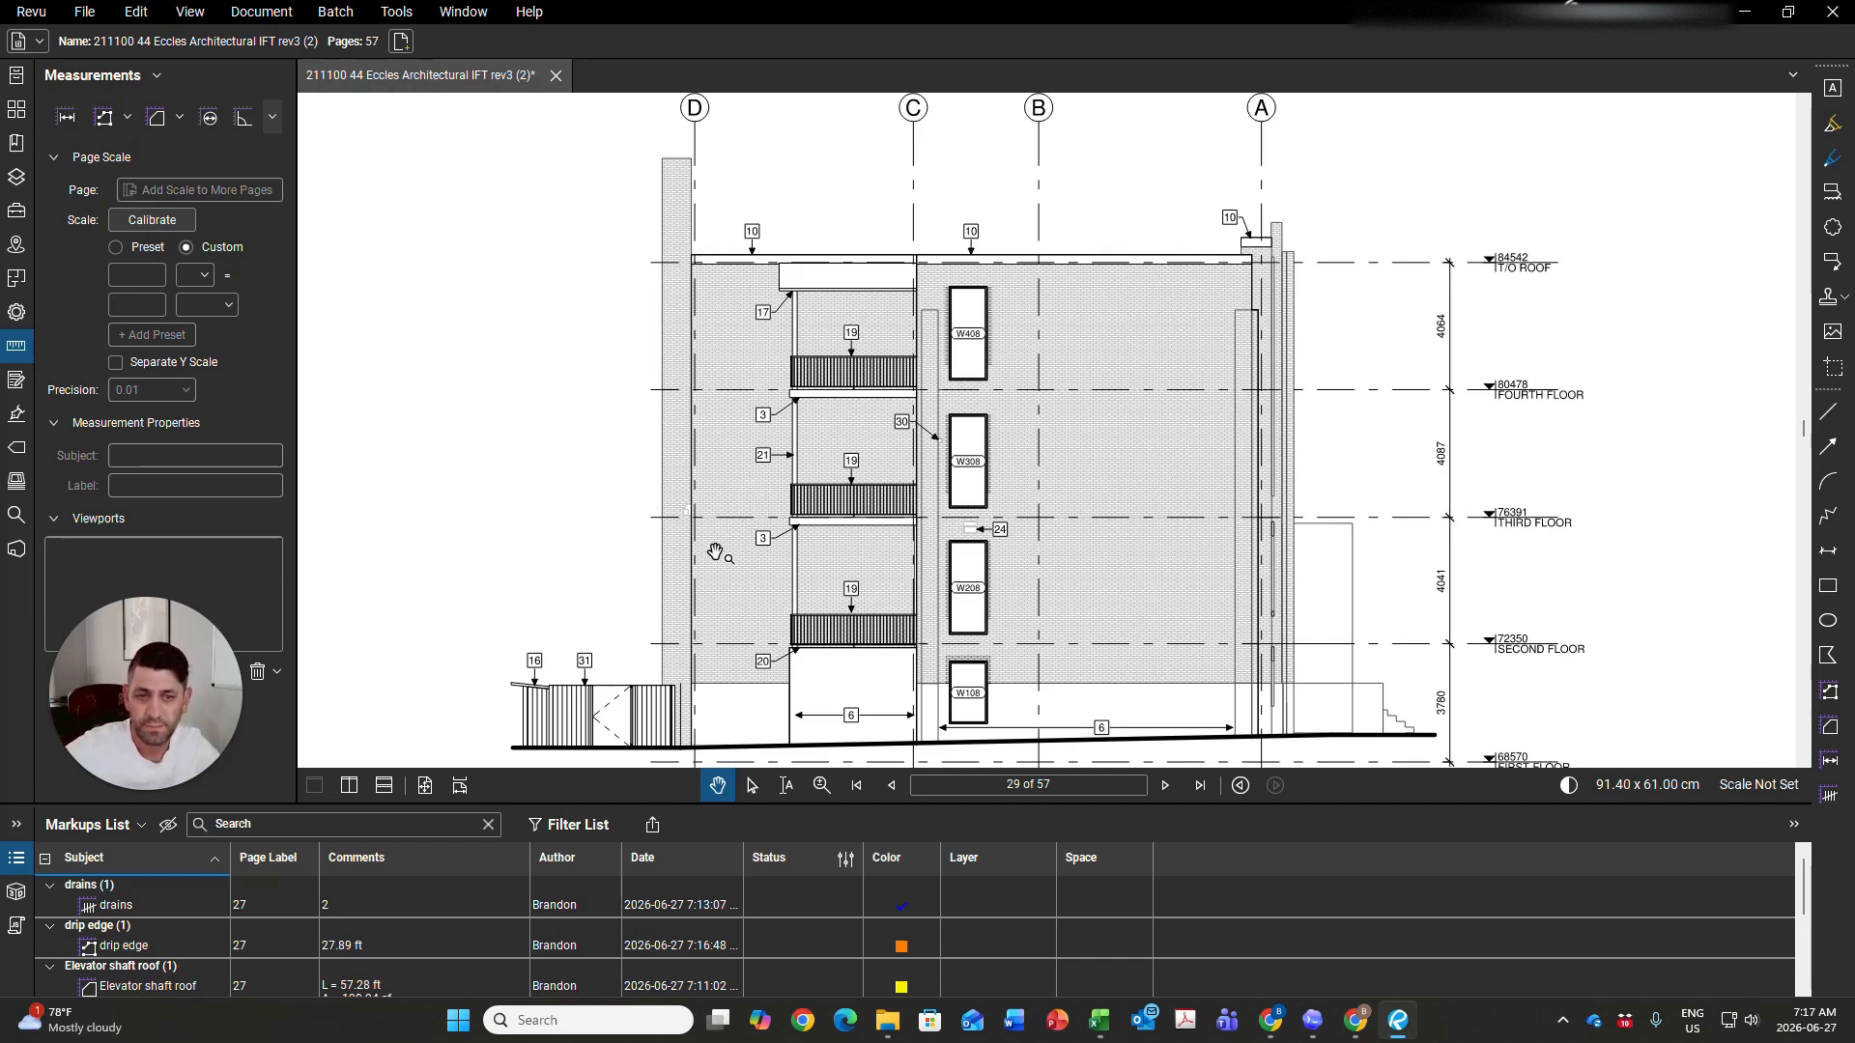
{"action": "scroll", "coordinate": [869, 715], "scroll_direction": "down", "scroll_amount": 2}
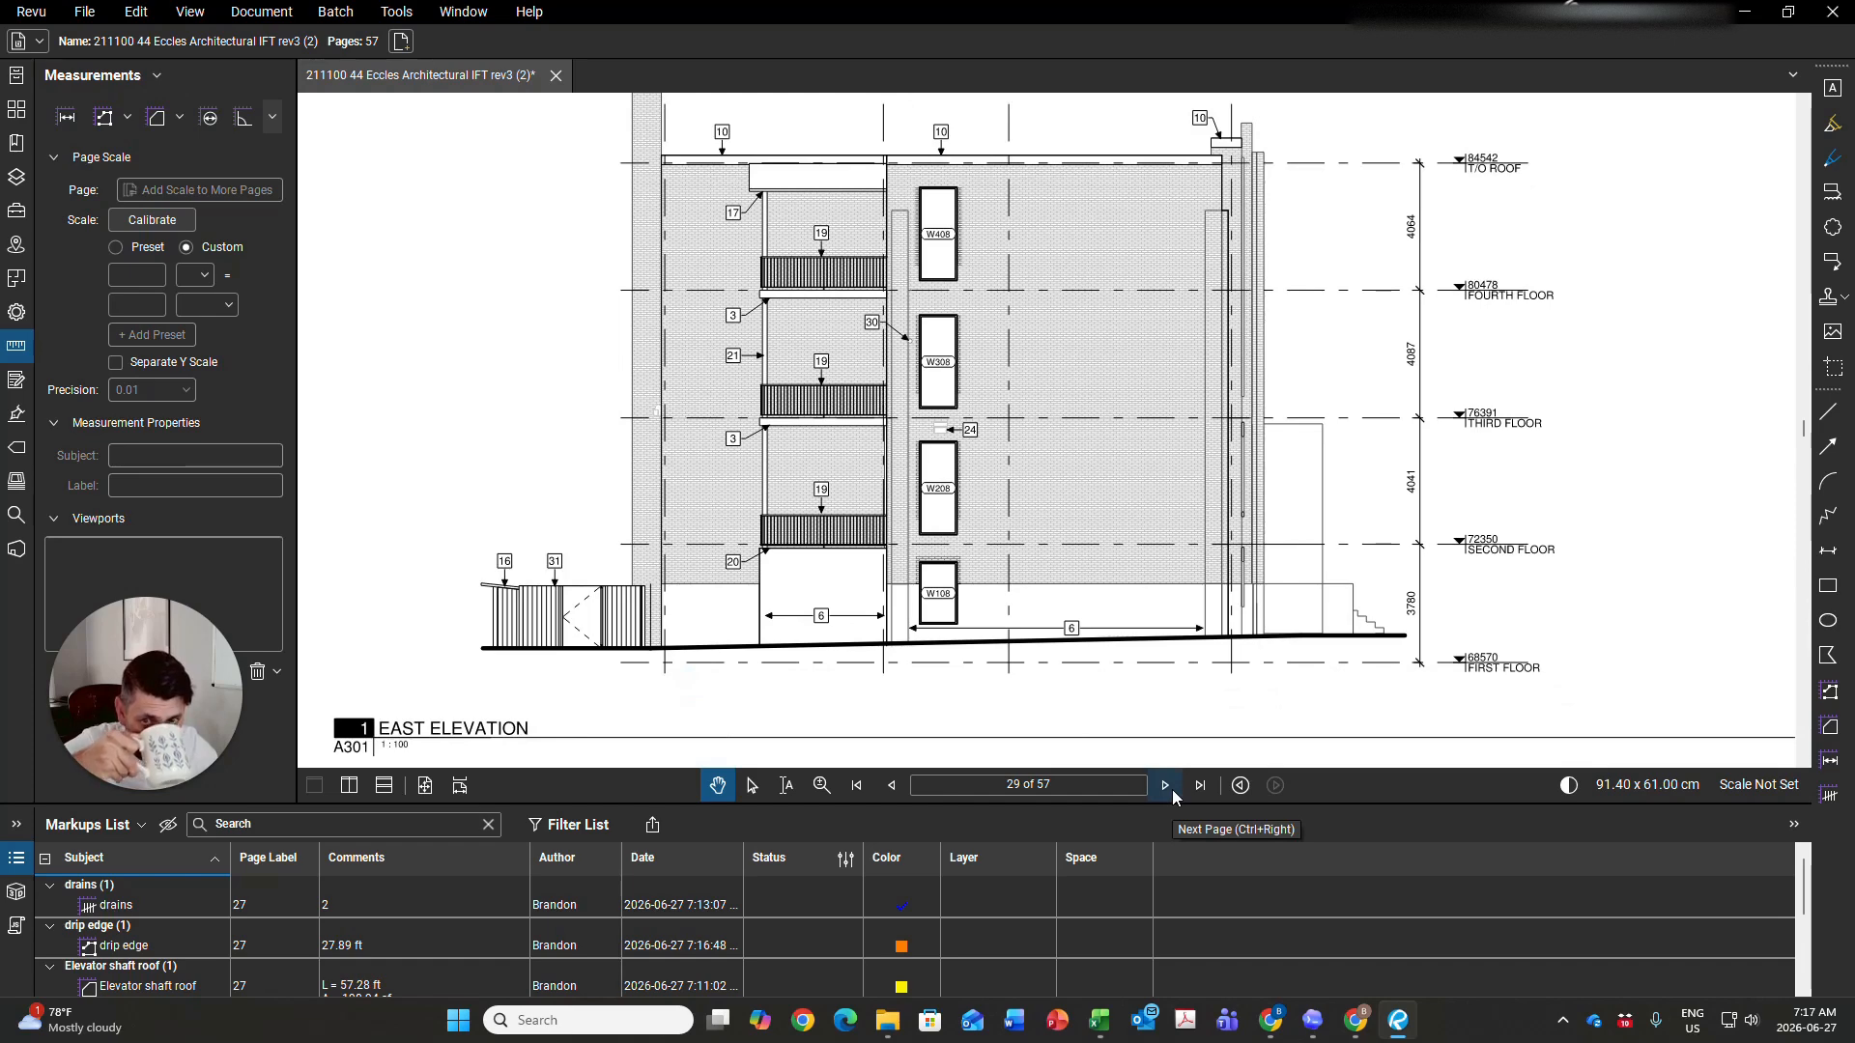
Examine the roof level and parapets in the building section on page 30
{"action": "left_click", "coordinate": [1165, 788]}
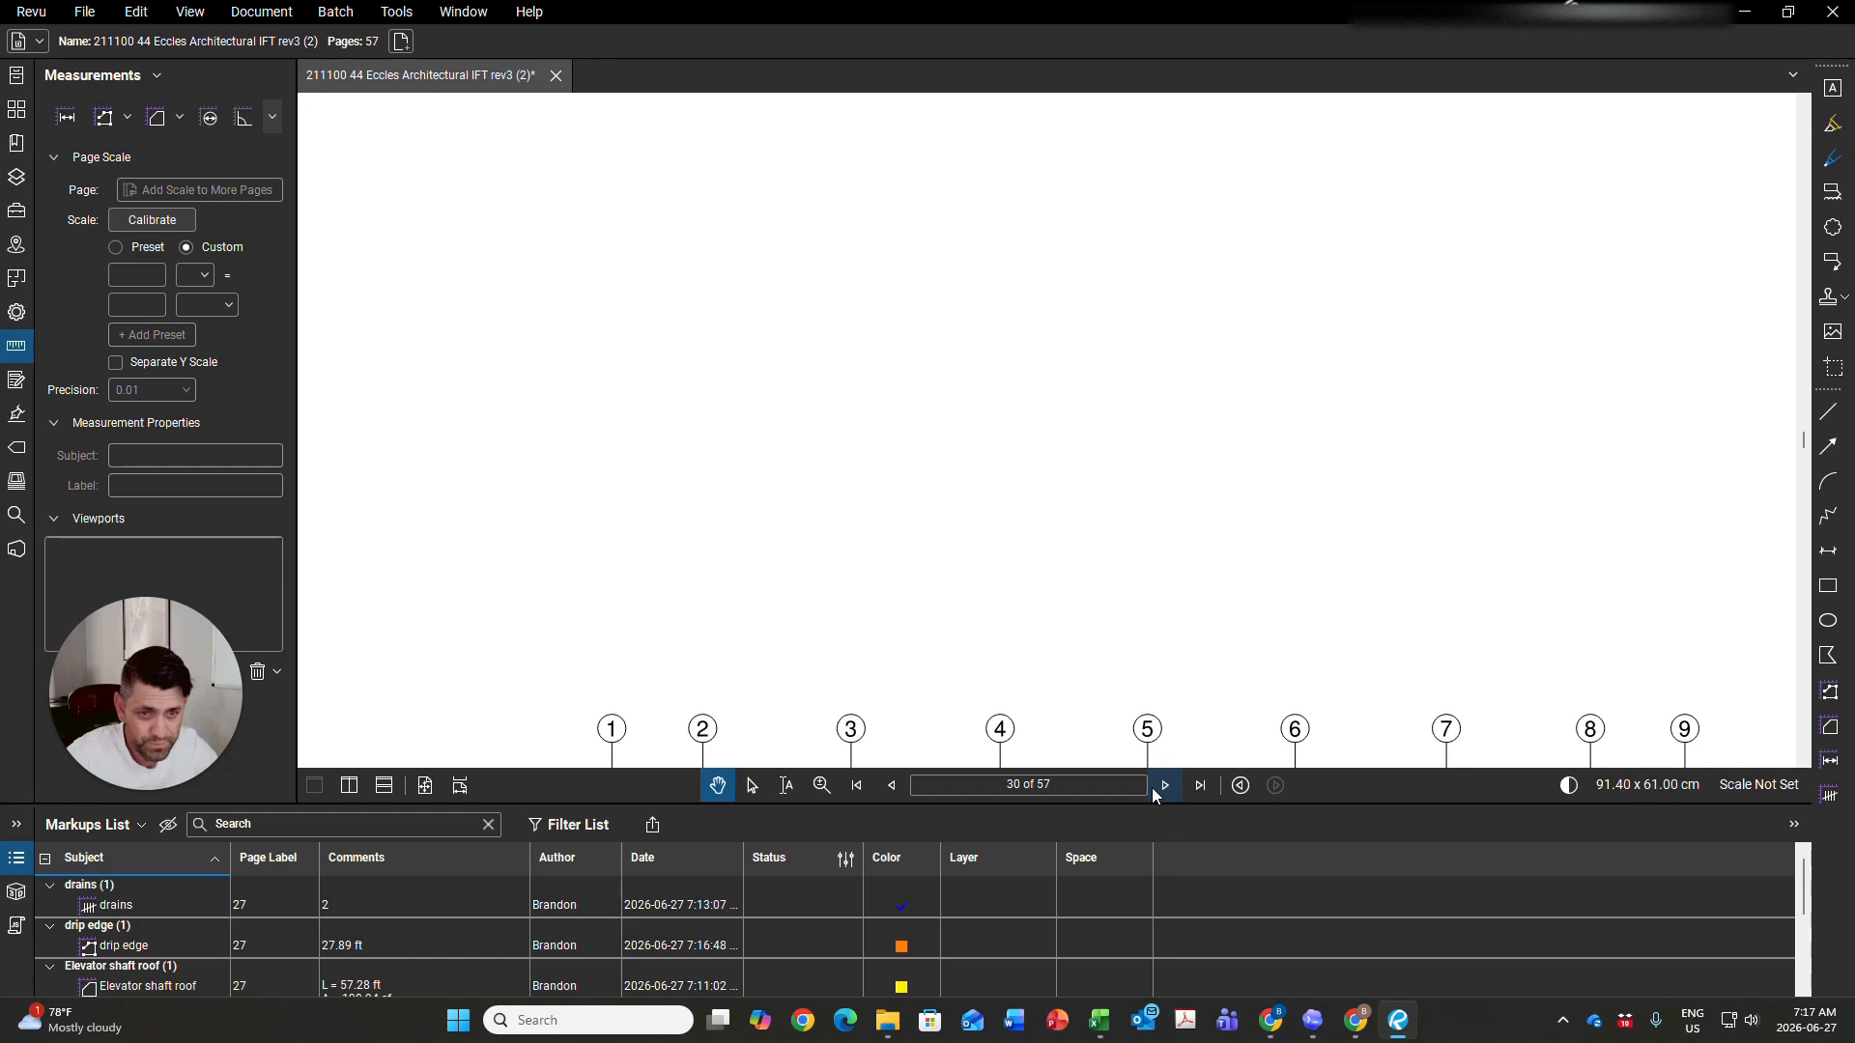
{"action": "left_click_drag", "start_coordinate": [1157, 607], "coordinate": [1014, 444]}
{"action": "scroll", "coordinate": [1160, 541], "scroll_direction": "down", "scroll_amount": 3}
{"action": "scroll", "coordinate": [1082, 589], "scroll_direction": "up", "scroll_amount": 5}
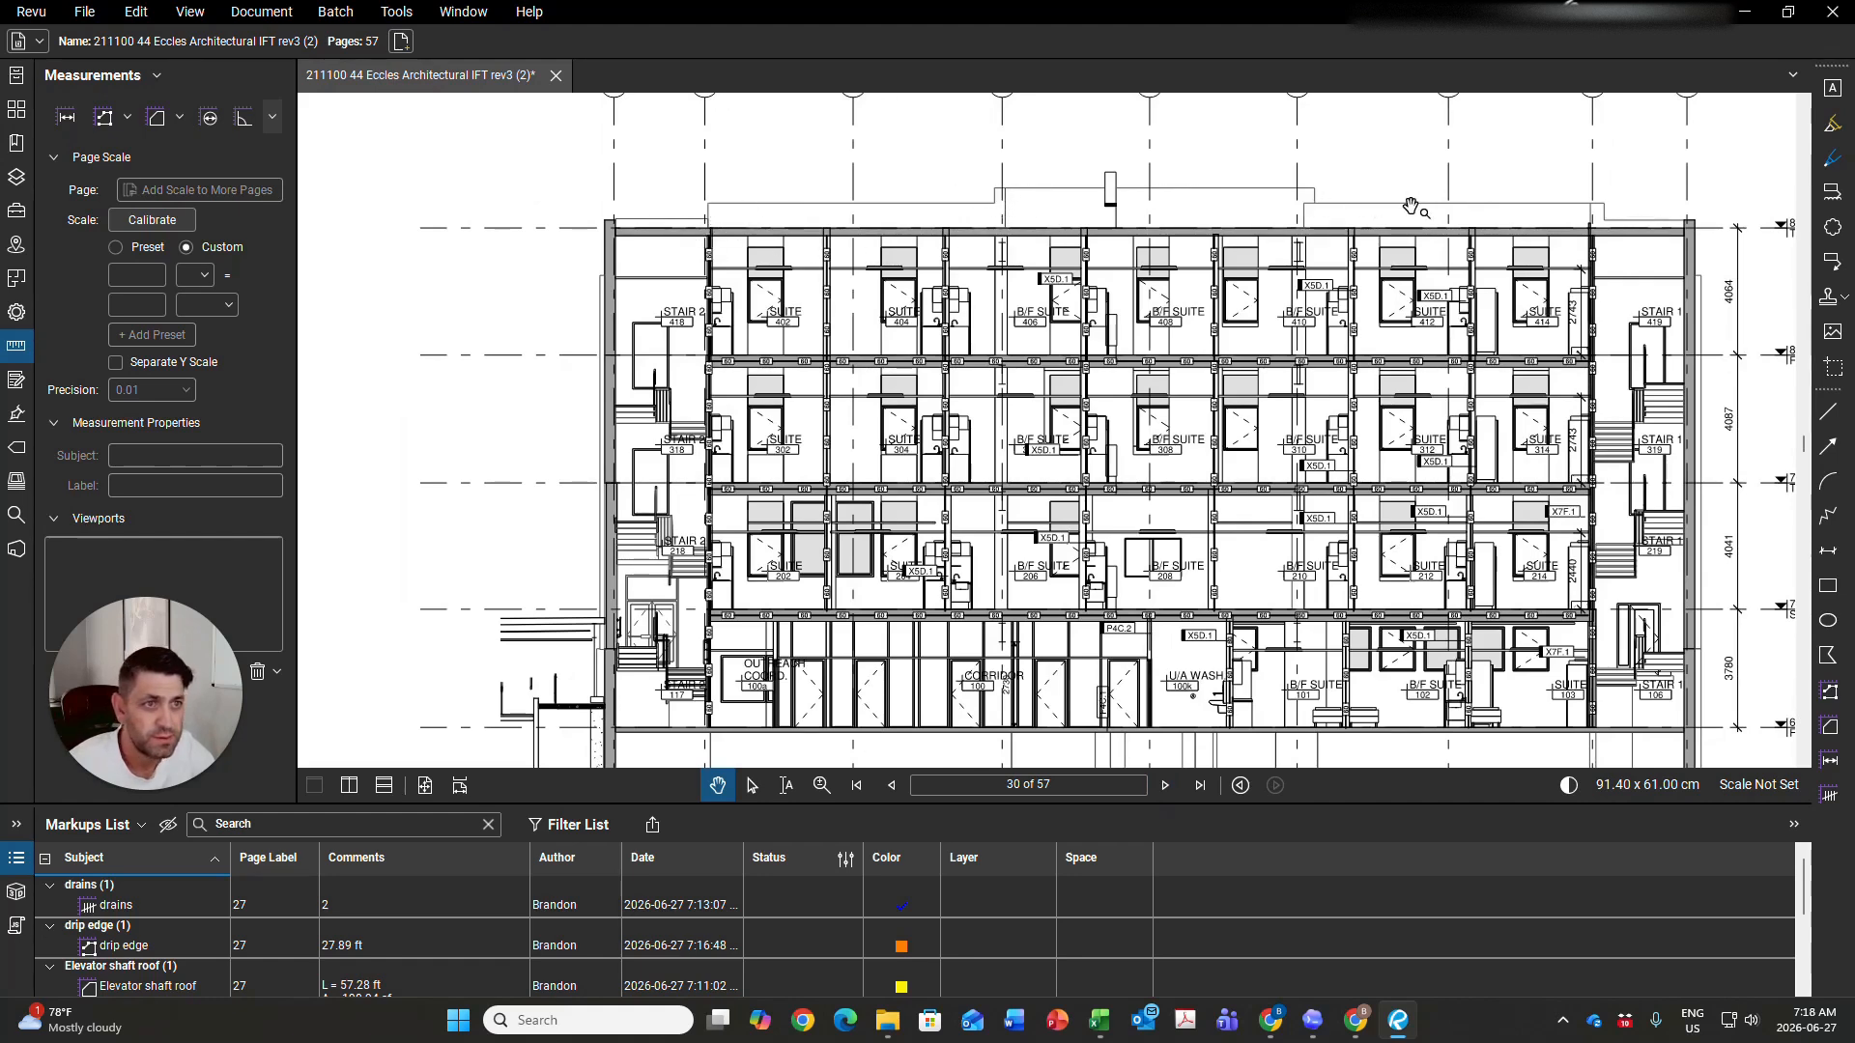
{"action": "left_click_drag", "start_coordinate": [1325, 508], "coordinate": [1162, 476]}
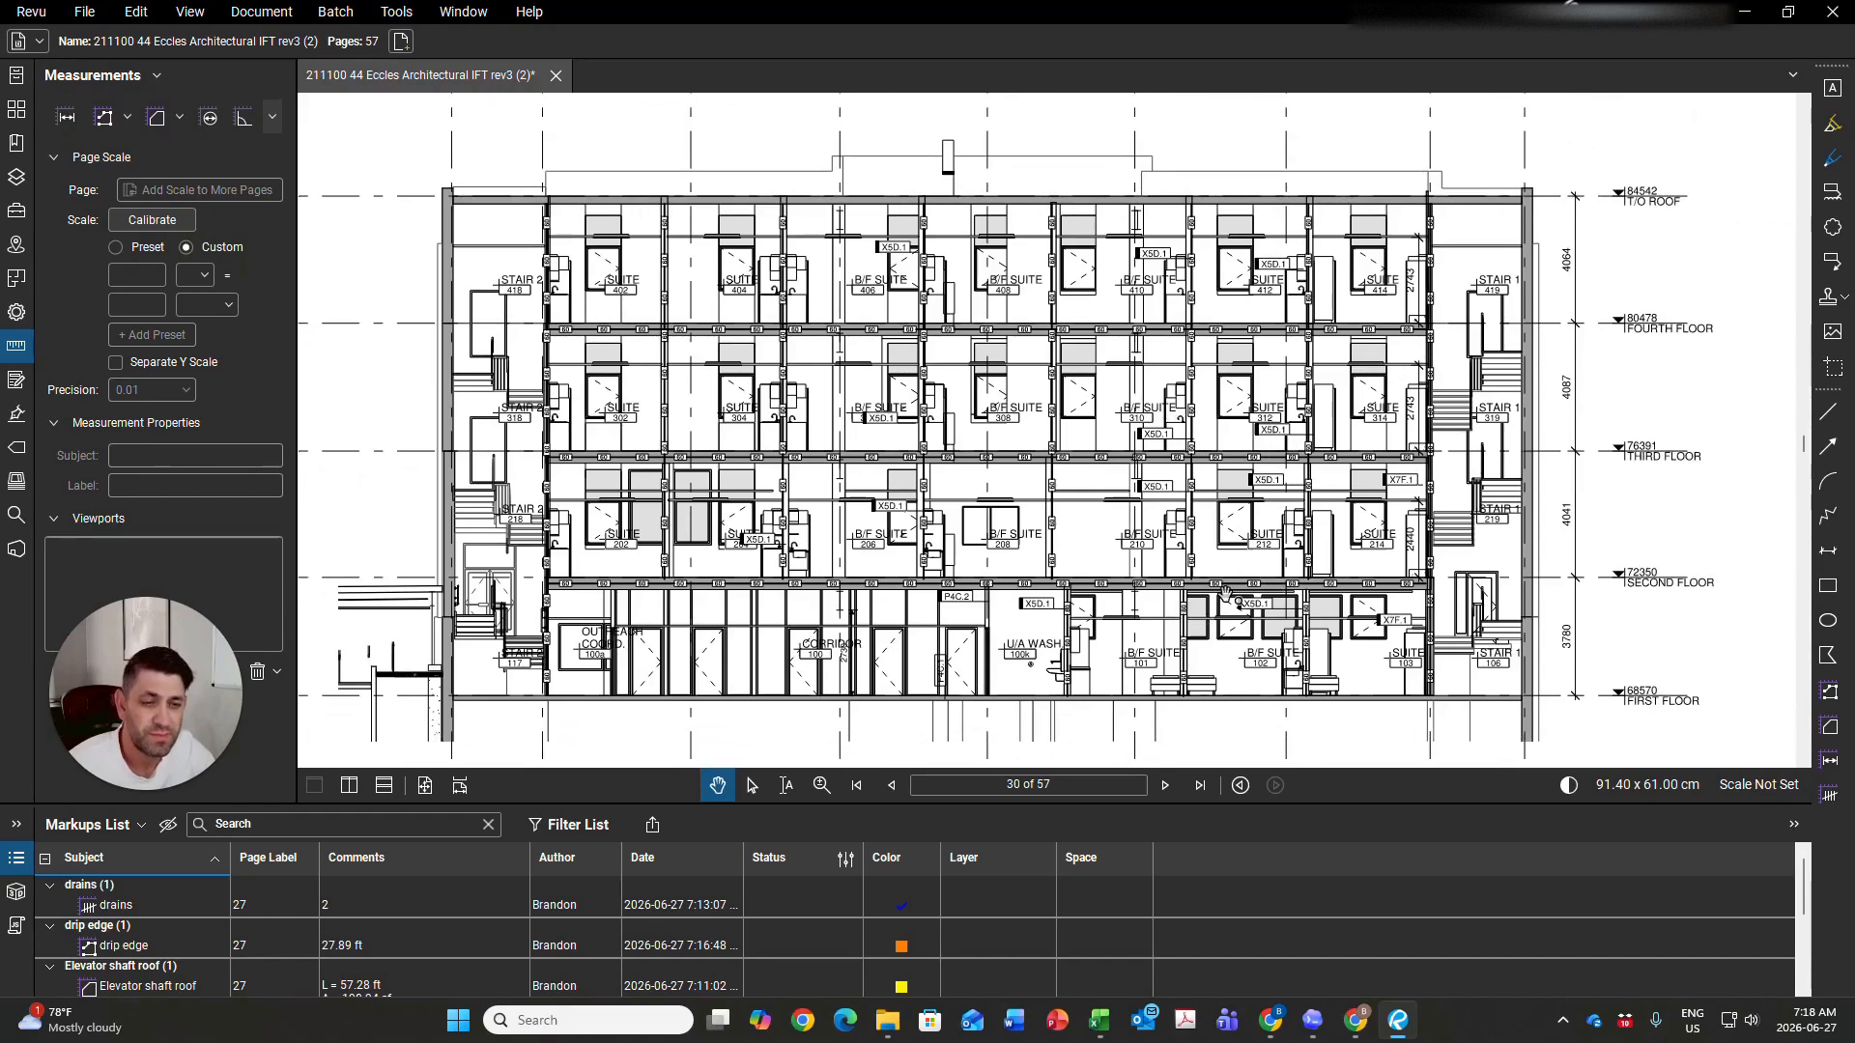
Examine the elevator shaft plans and sections on page 31, including the pit plan and the shaft's roof level
{"action": "left_click", "coordinate": [1165, 787]}
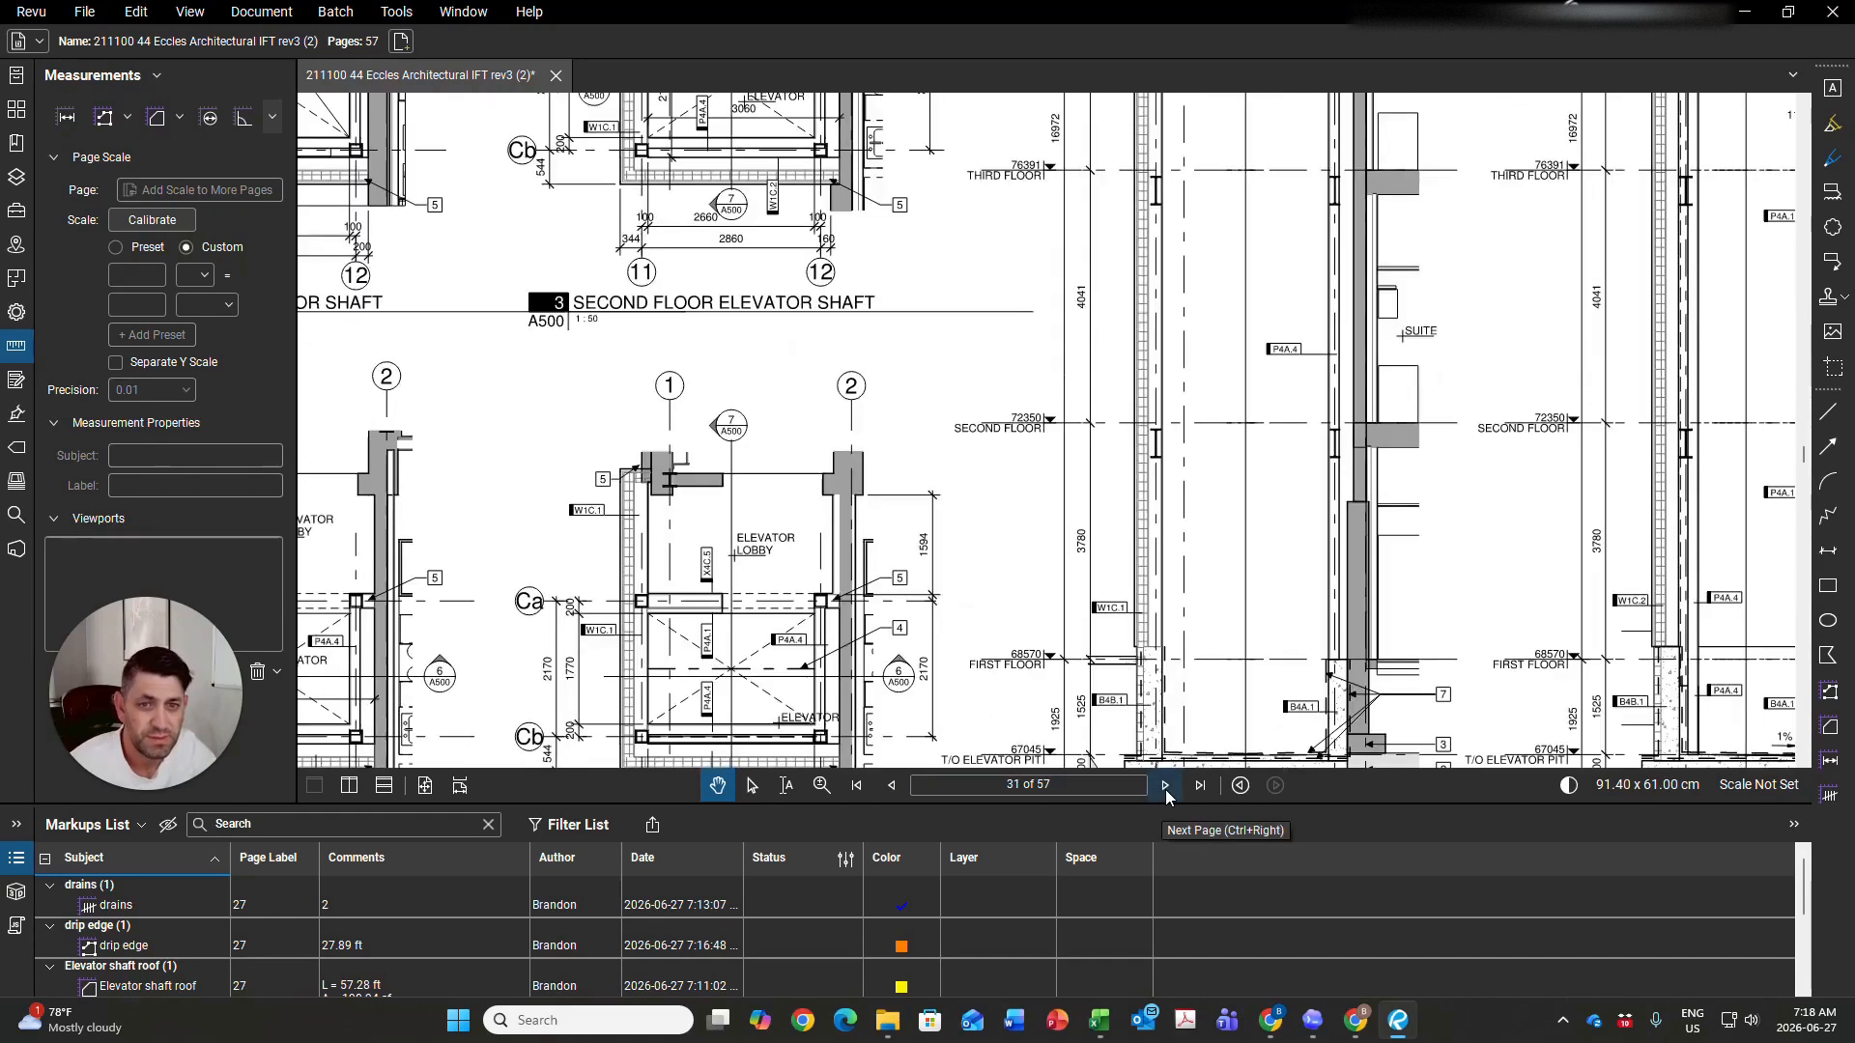
{"action": "scroll", "coordinate": [1129, 614], "scroll_direction": "down", "scroll_amount": 2}
{"action": "left_click_drag", "start_coordinate": [1095, 528], "coordinate": [1032, 704]}
{"action": "left_click_drag", "start_coordinate": [1122, 474], "coordinate": [1056, 634]}
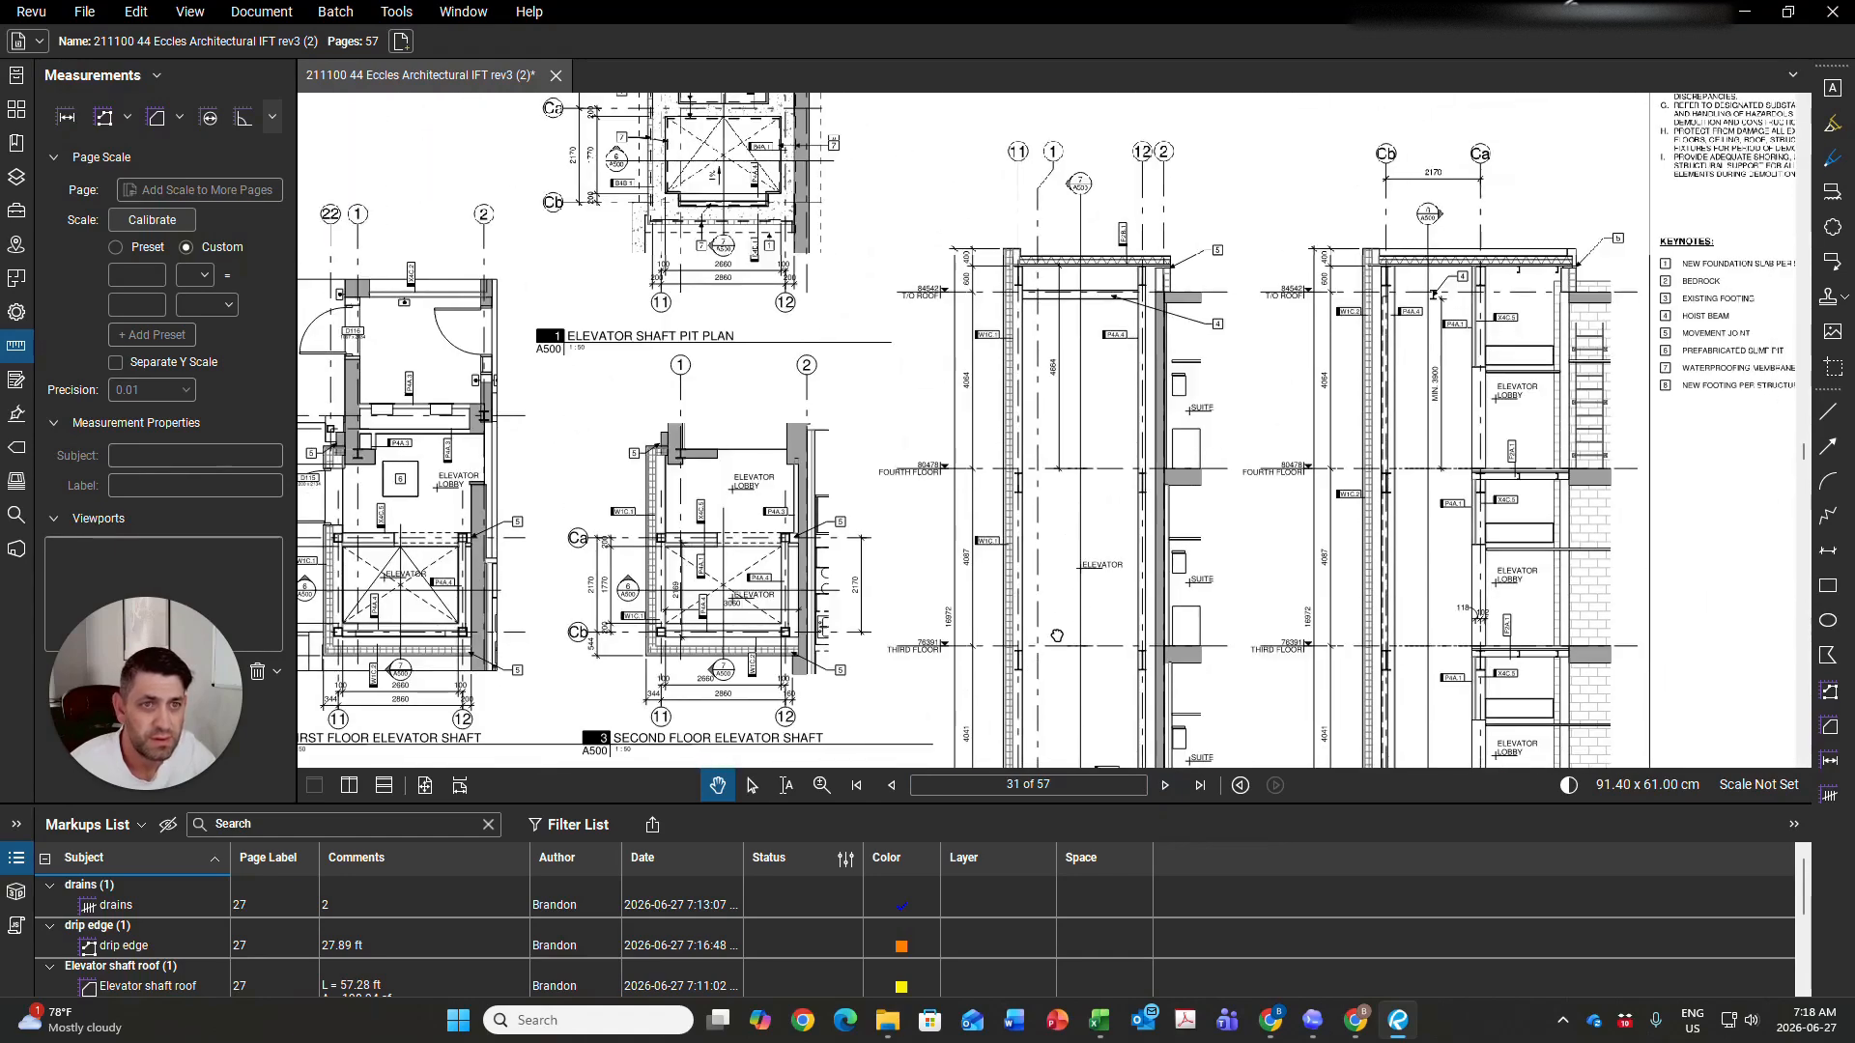
{"action": "mouse_move", "coordinate": [1059, 532]}
{"action": "left_mouse_down"}
{"action": "mouse_move", "coordinate": [1147, 660]}
{"action": "mouse_move", "coordinate": [1196, 686]}
{"action": "left_mouse_up"}
{"action": "mouse_move", "coordinate": [869, 555]}
{"action": "left_mouse_down"}
{"action": "mouse_move", "coordinate": [1049, 512]}
{"action": "mouse_move", "coordinate": [1001, 559]}
{"action": "mouse_move", "coordinate": [965, 691]}
{"action": "left_mouse_up"}
{"action": "scroll", "coordinate": [1033, 474], "scroll_direction": "up", "scroll_amount": 2}
{"action": "scroll", "coordinate": [1014, 406], "scroll_direction": "up", "scroll_amount": 3}
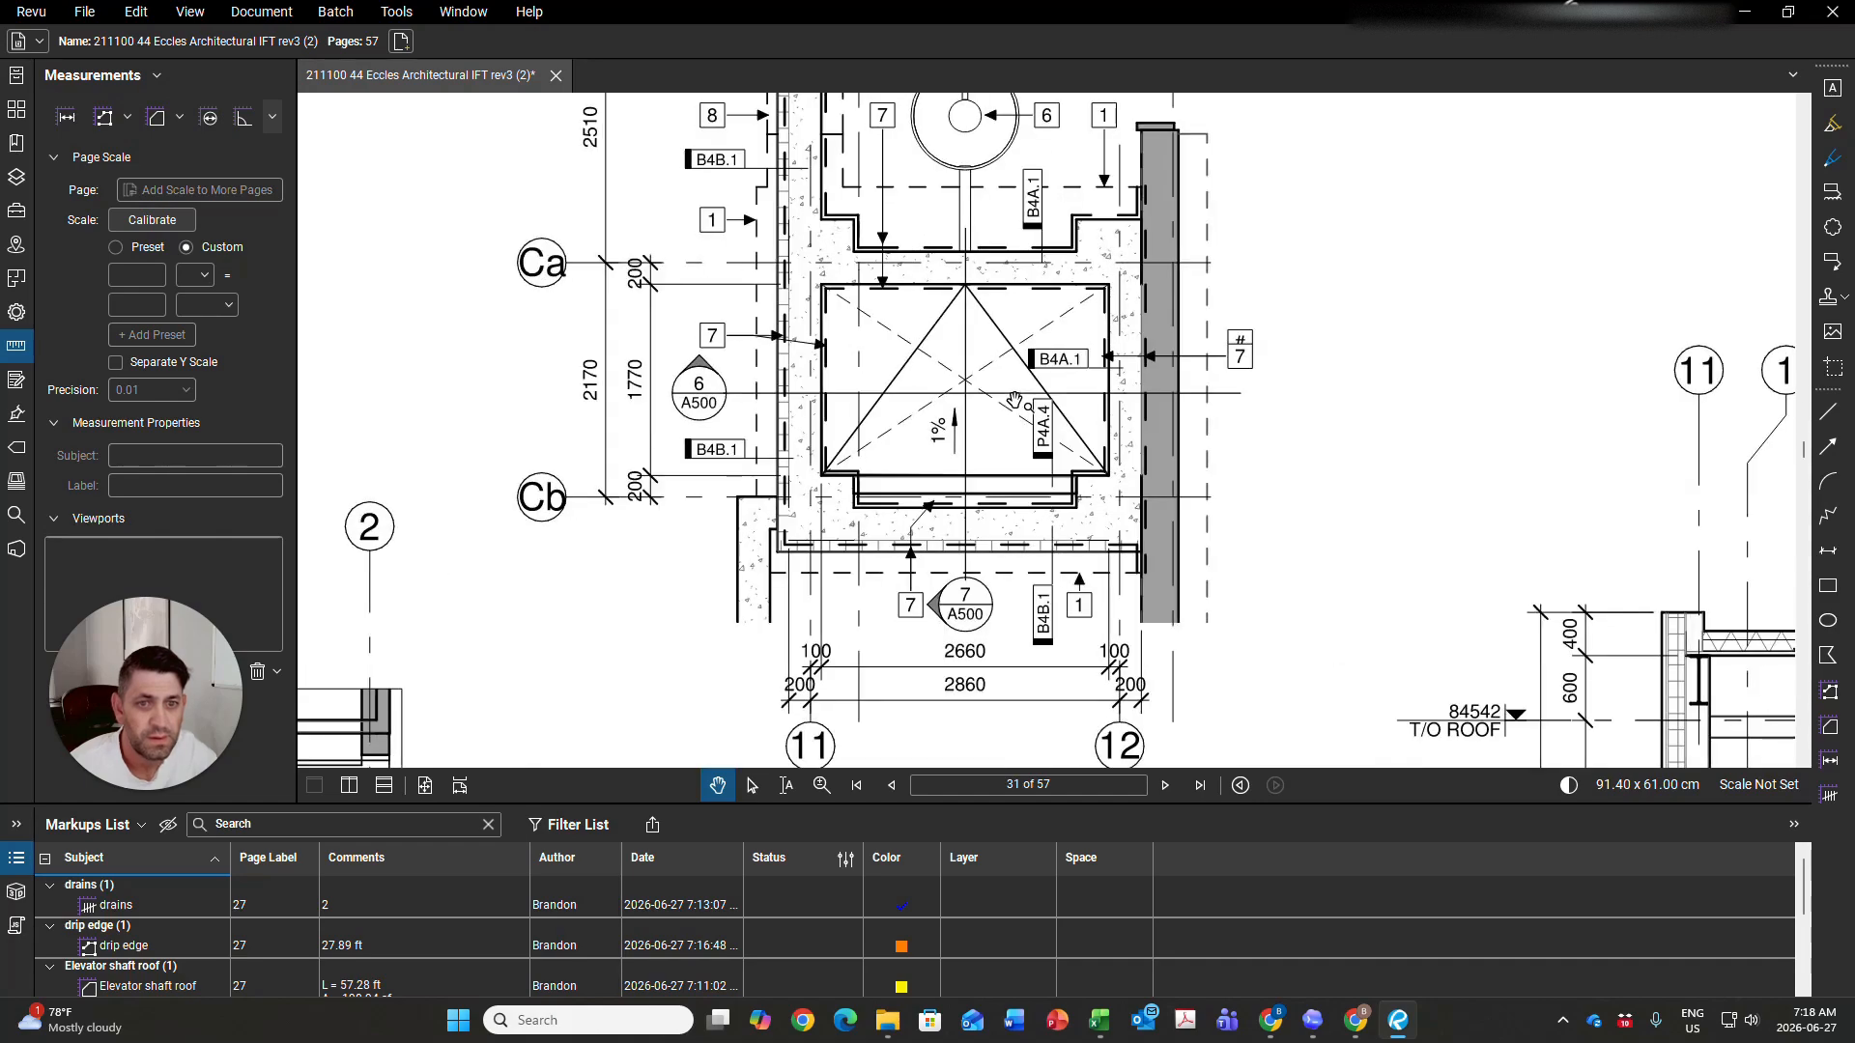
{"action": "scroll", "coordinate": [976, 399], "scroll_direction": "down", "scroll_amount": 2}
{"action": "mouse_move", "coordinate": [842, 555]}
{"action": "left_mouse_down"}
{"action": "mouse_move", "coordinate": [941, 792]}
{"action": "mouse_move", "coordinate": [977, 356]}
{"action": "left_mouse_up"}
{"action": "scroll", "coordinate": [994, 387], "scroll_direction": "down", "scroll_amount": 3}
{"action": "mouse_move", "coordinate": [1072, 528]}
{"action": "left_mouse_down"}
{"action": "mouse_move", "coordinate": [921, 424]}
{"action": "mouse_move", "coordinate": [937, 281]}
{"action": "left_mouse_up"}
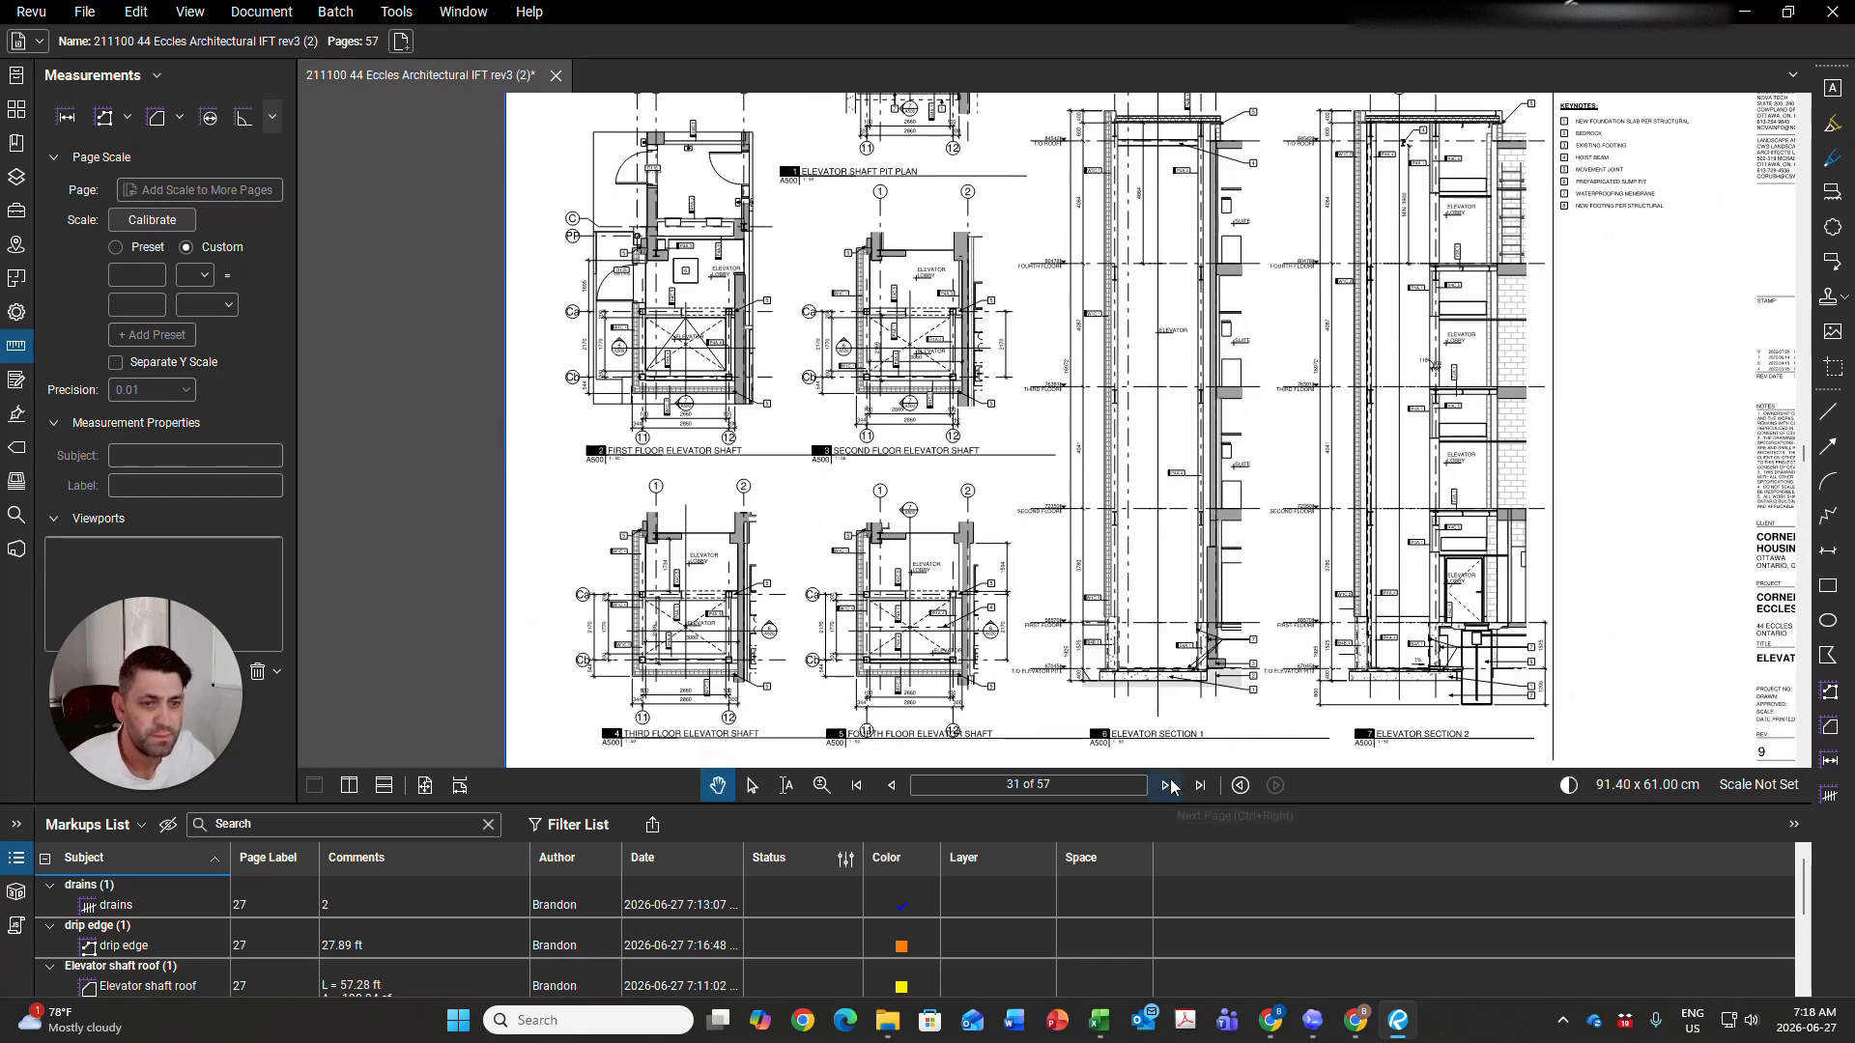
Check the stair plans, handrail and guard details and exterior ramp sections on pages 32 to 34 for roofing information
{"action": "left_click", "coordinate": [1167, 785]}
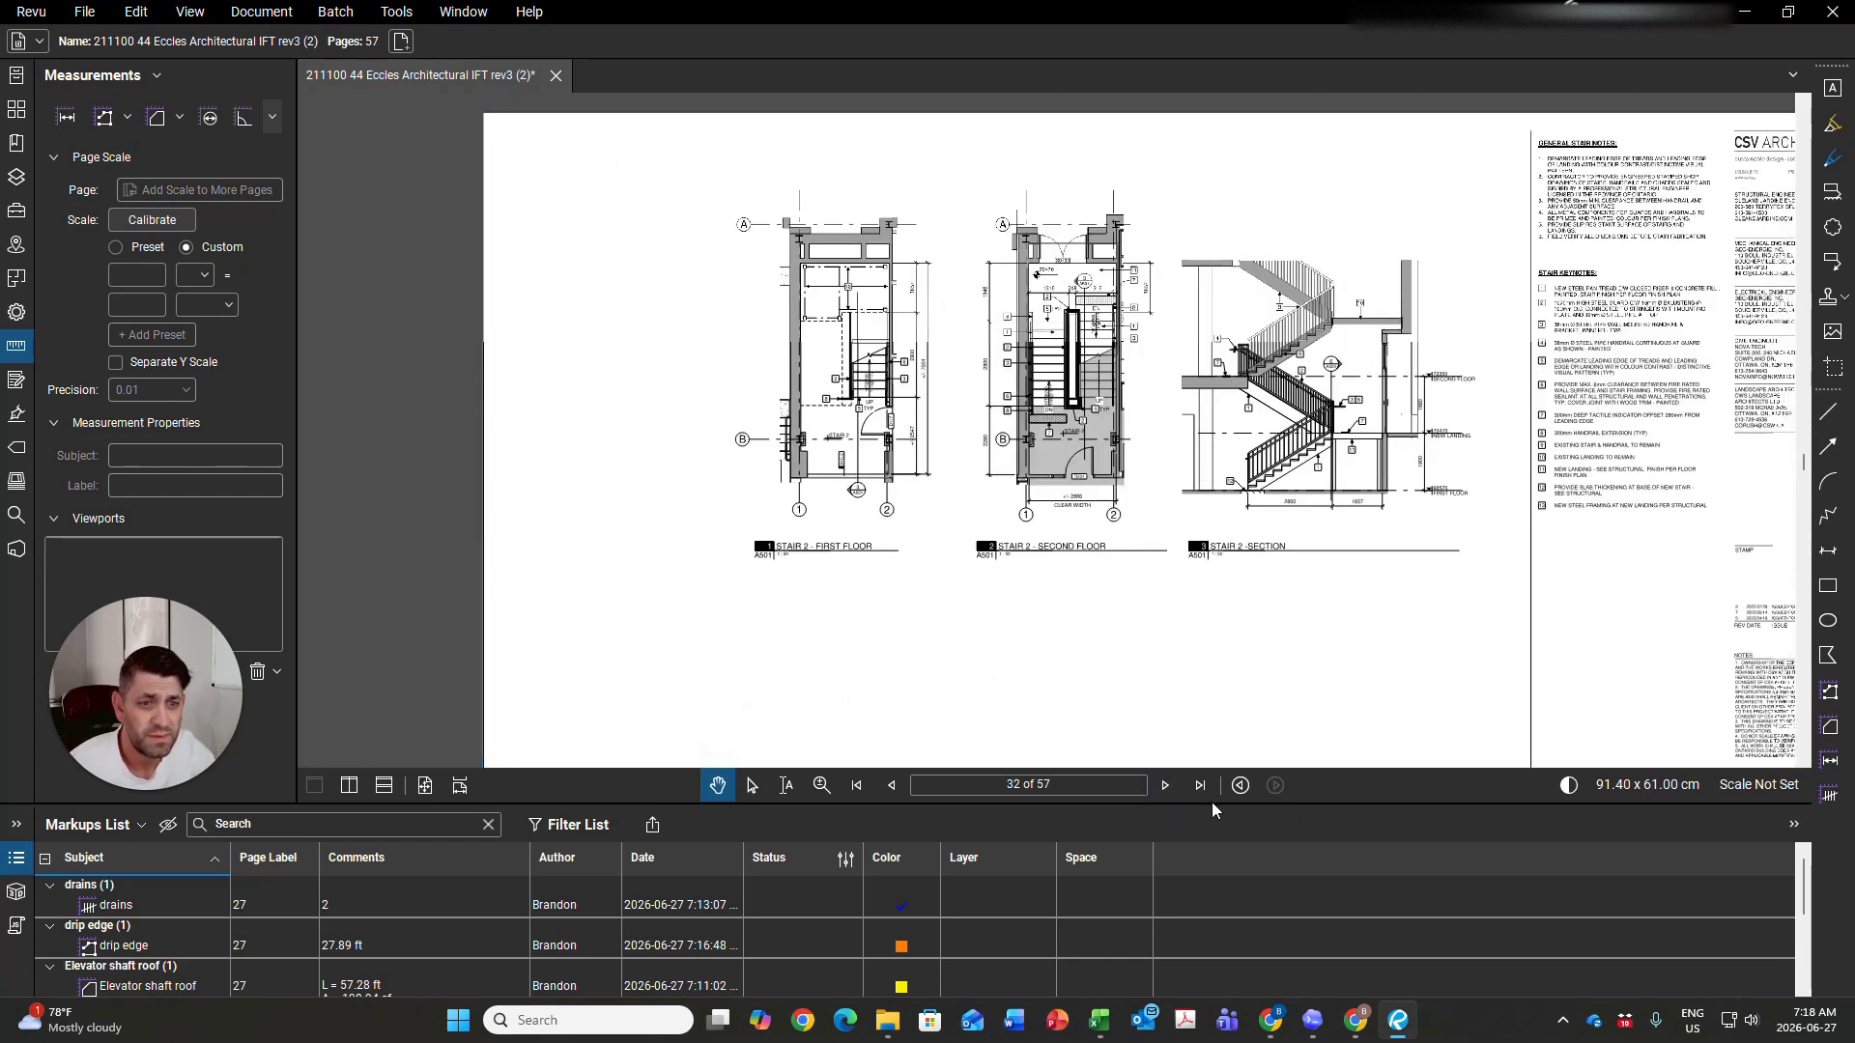
{"action": "left_click", "coordinate": [1162, 790]}
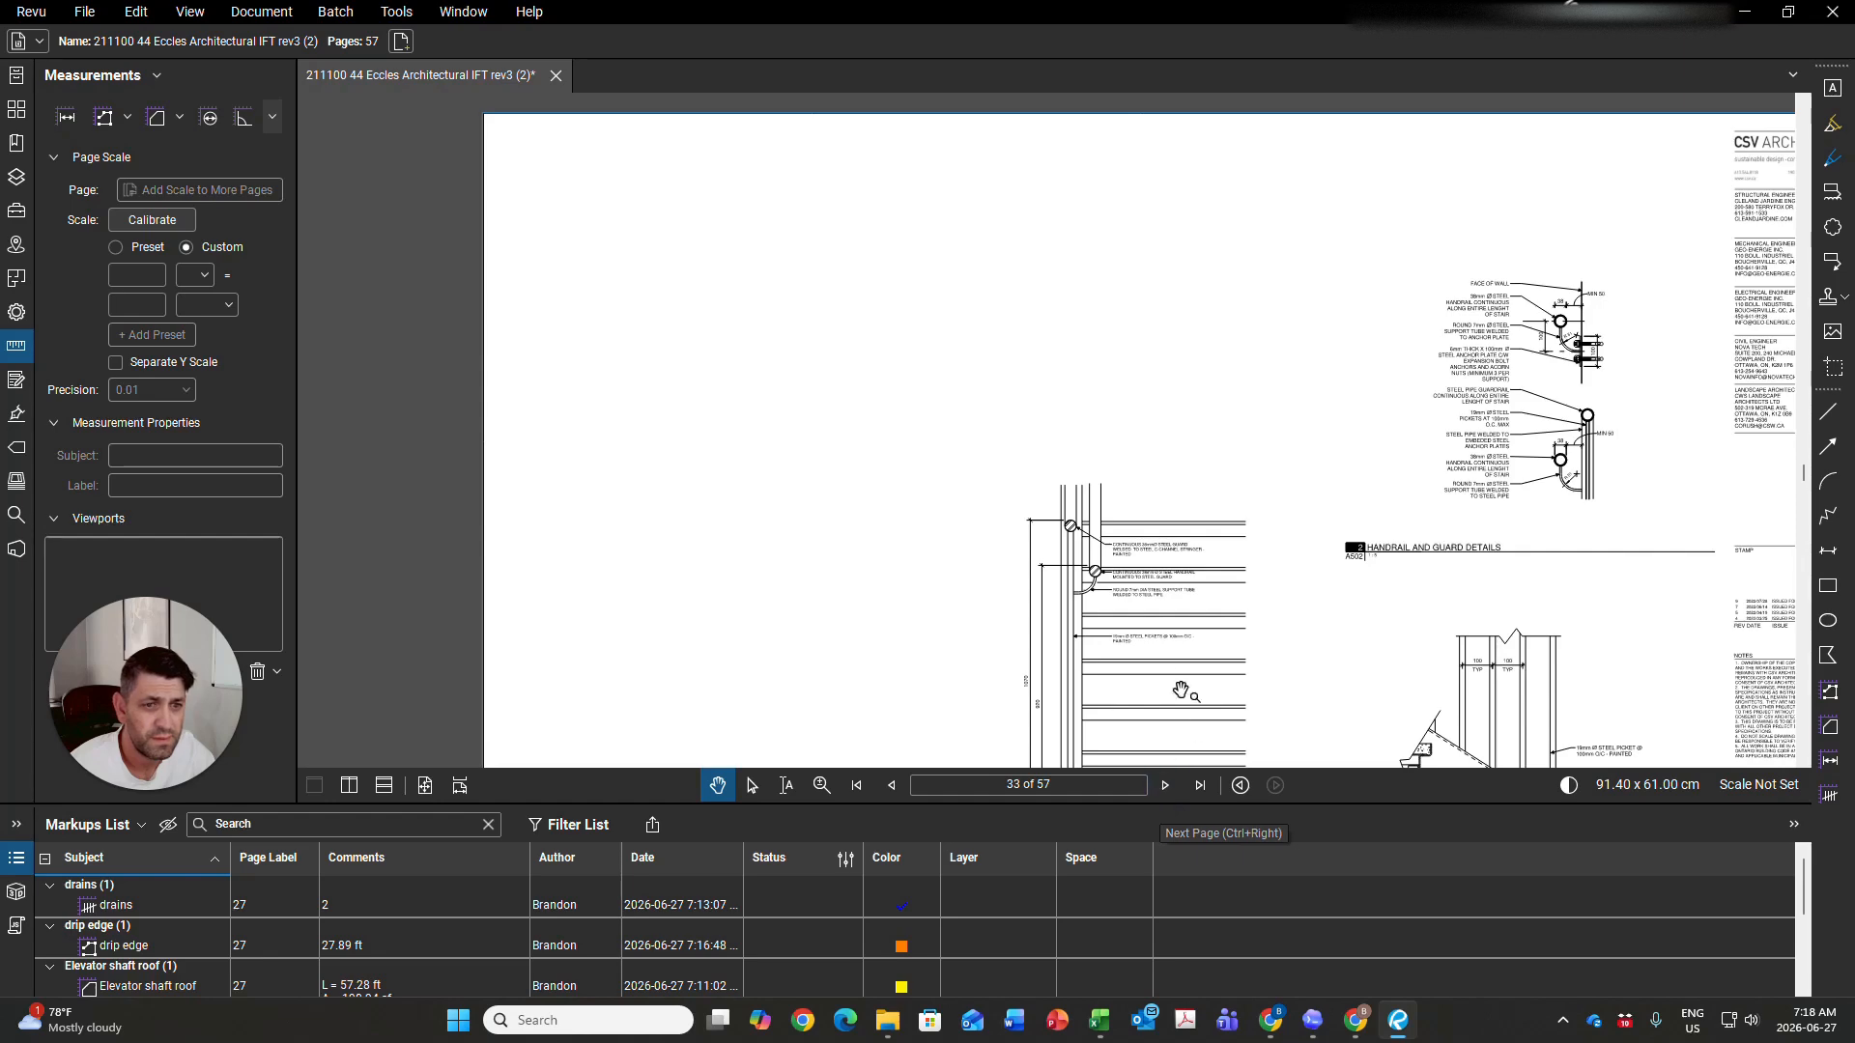
{"action": "scroll", "coordinate": [1086, 541], "scroll_direction": "down", "scroll_amount": 3}
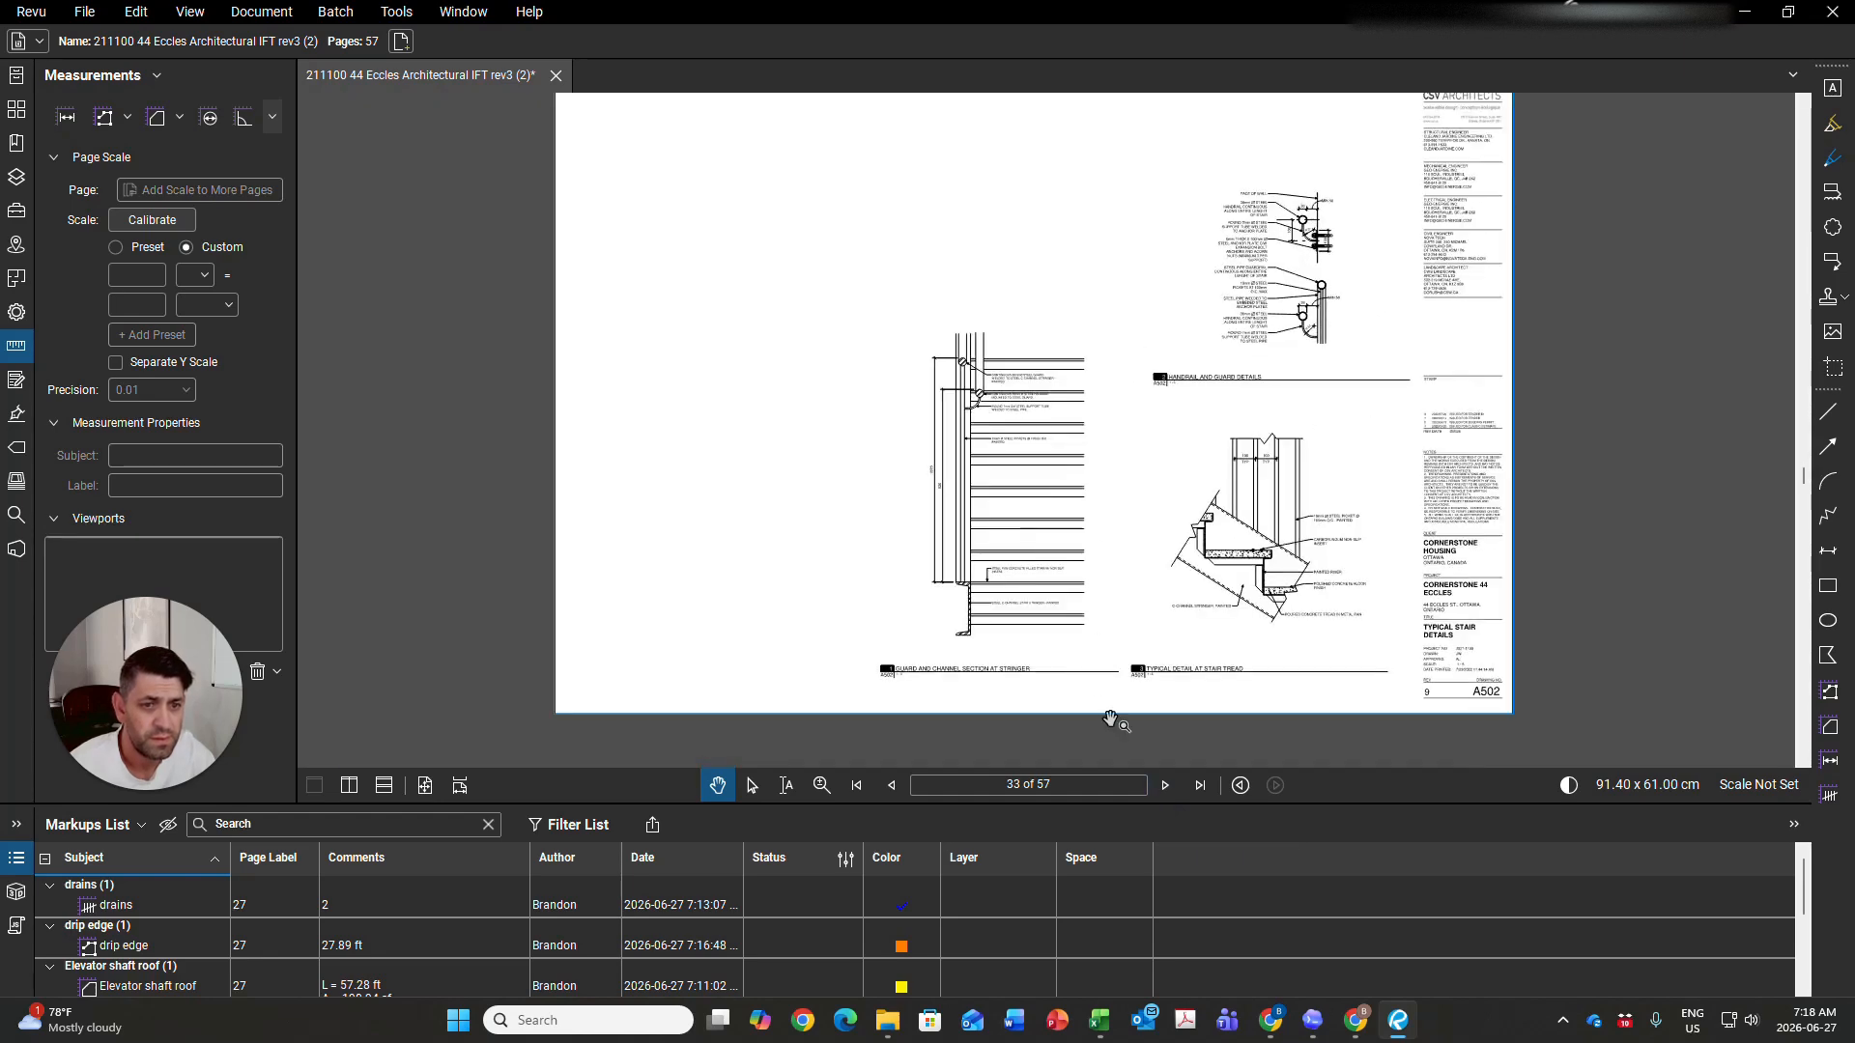
{"action": "left_click", "coordinate": [1163, 788]}
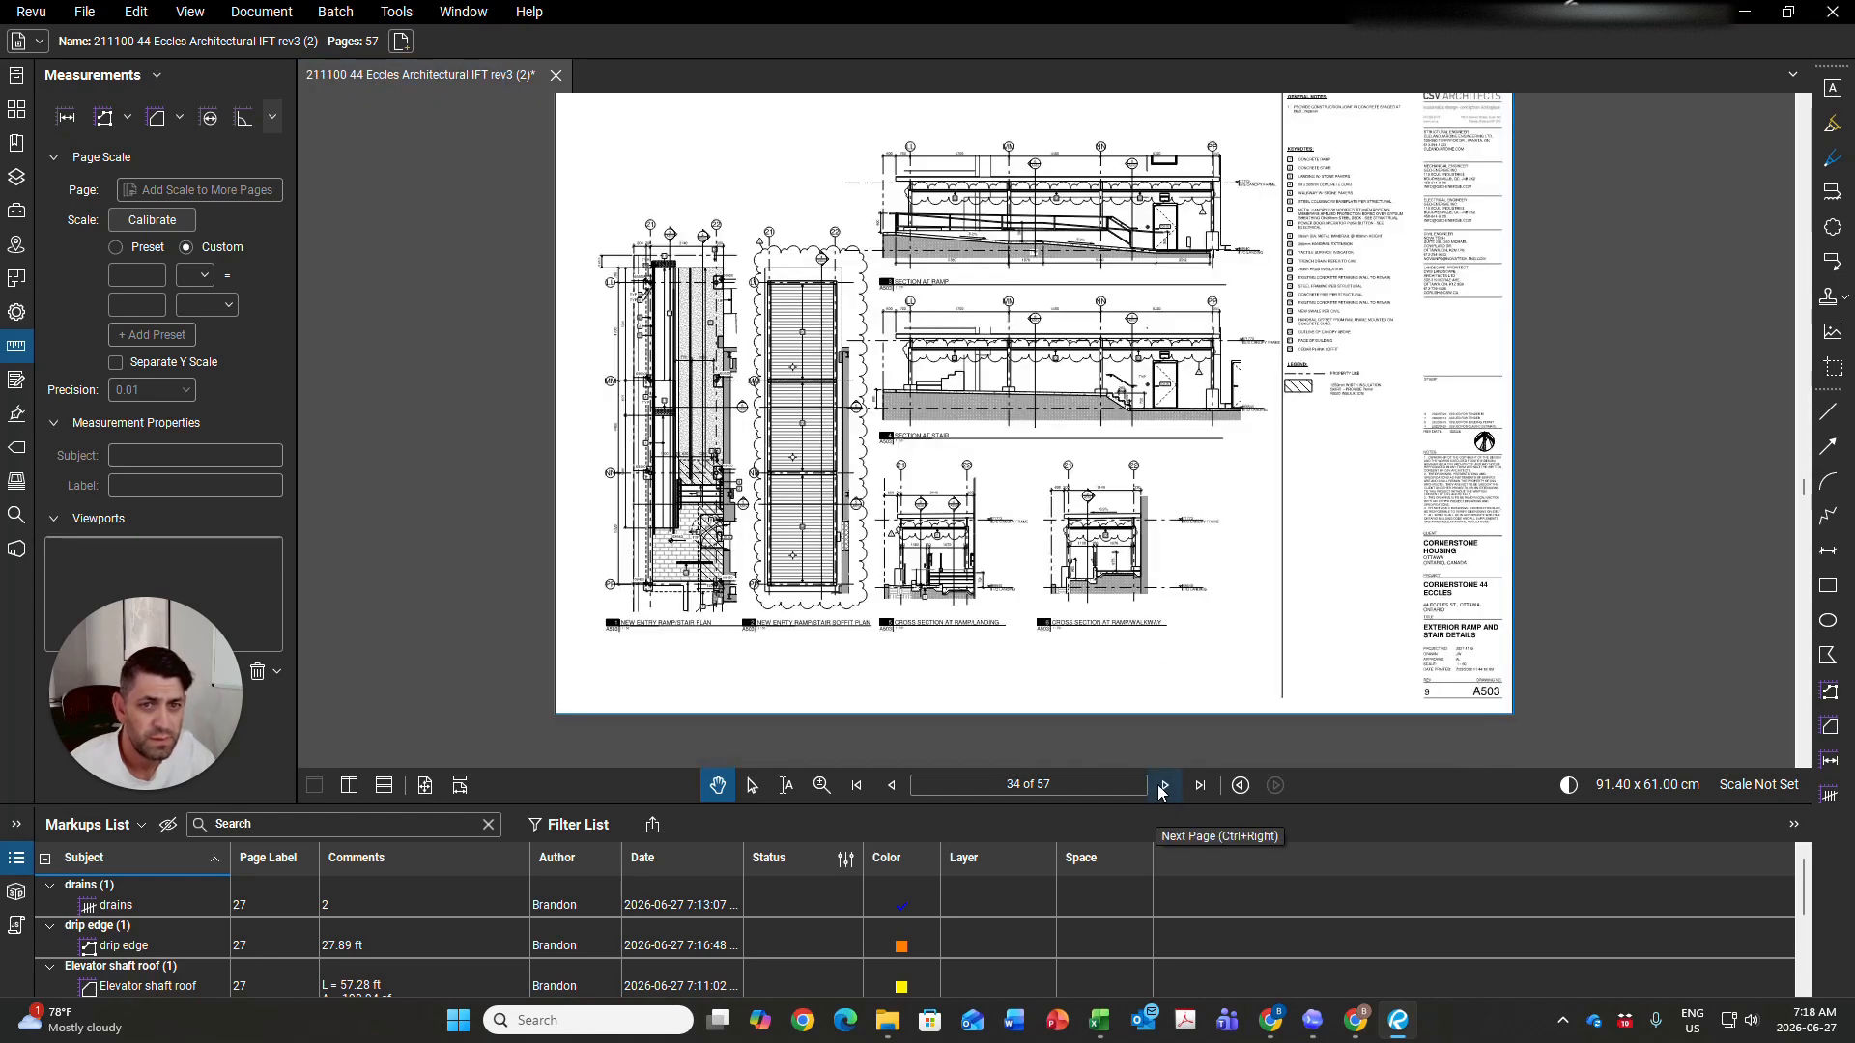
{"action": "left_click", "coordinate": [1162, 791]}
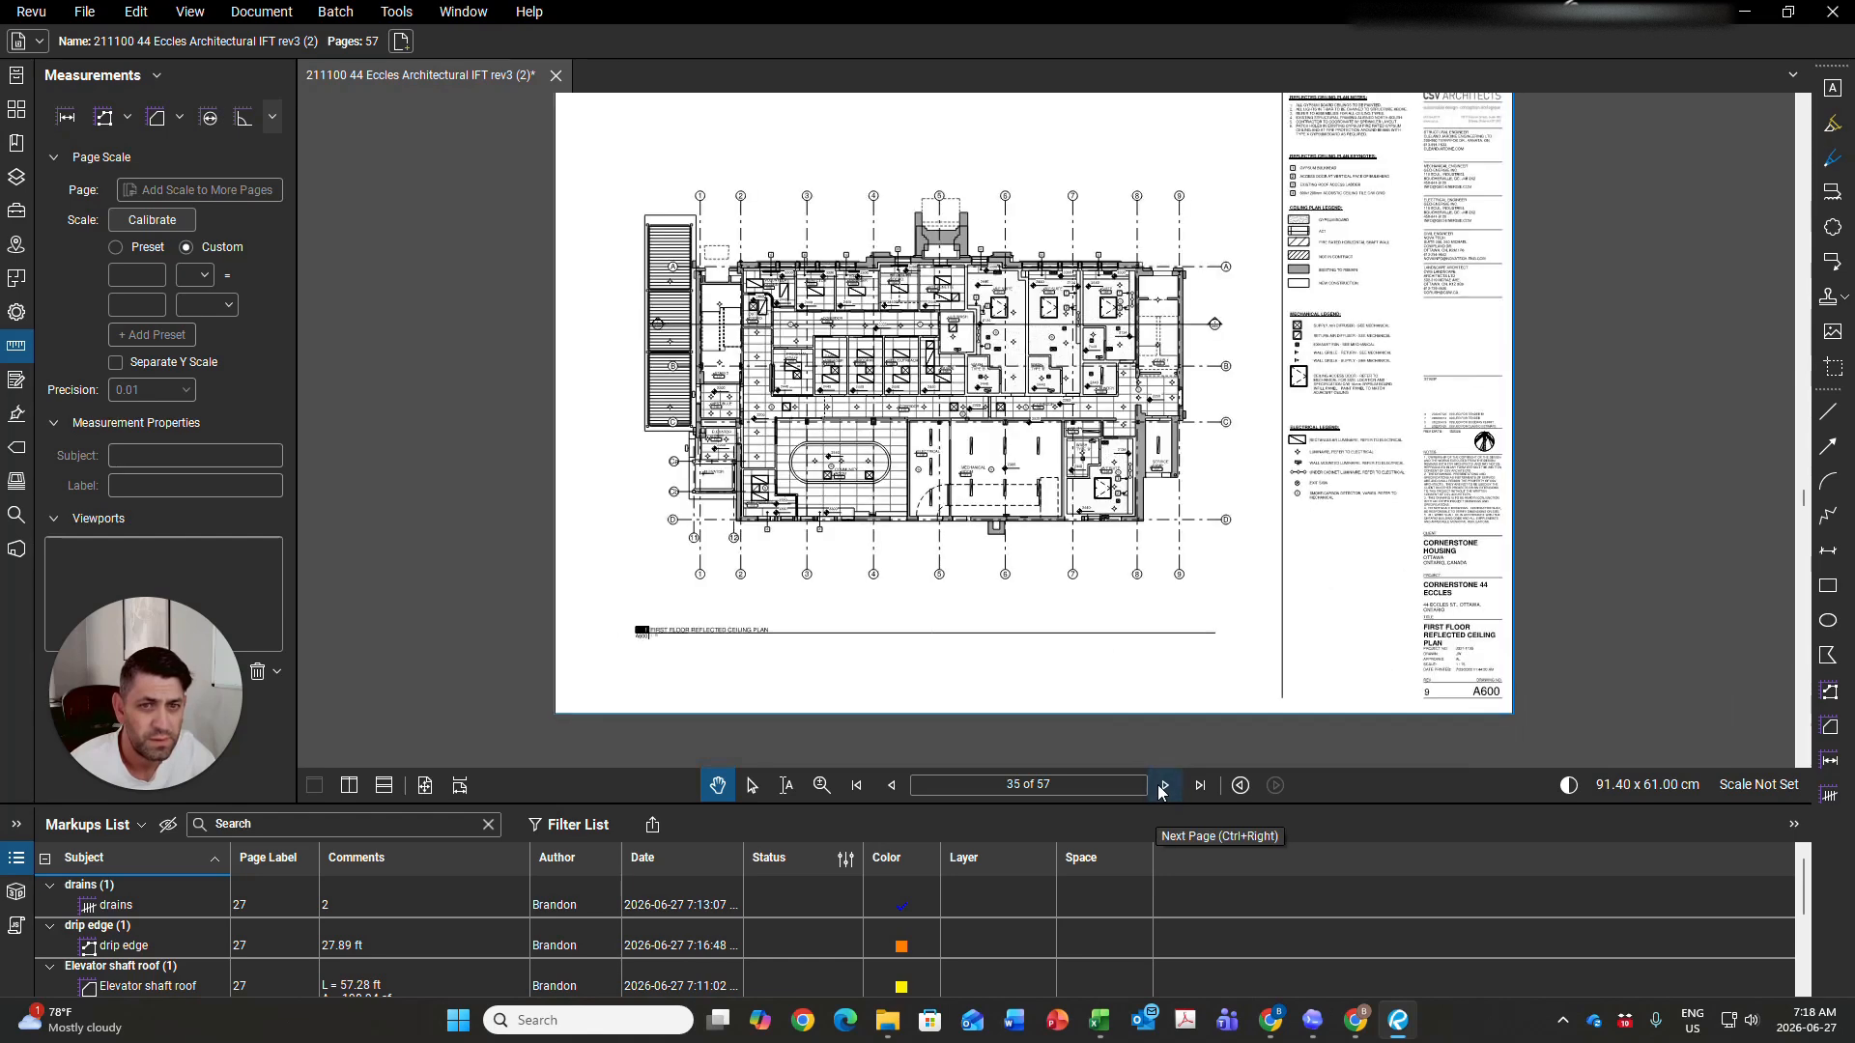
Page through the reflected ceiling plans, finishes plans and corridor elevations to the roof details sheet on page 54
{"action": "left_click", "coordinate": [1162, 792]}
{"action": "left_click", "coordinate": [1162, 792]}
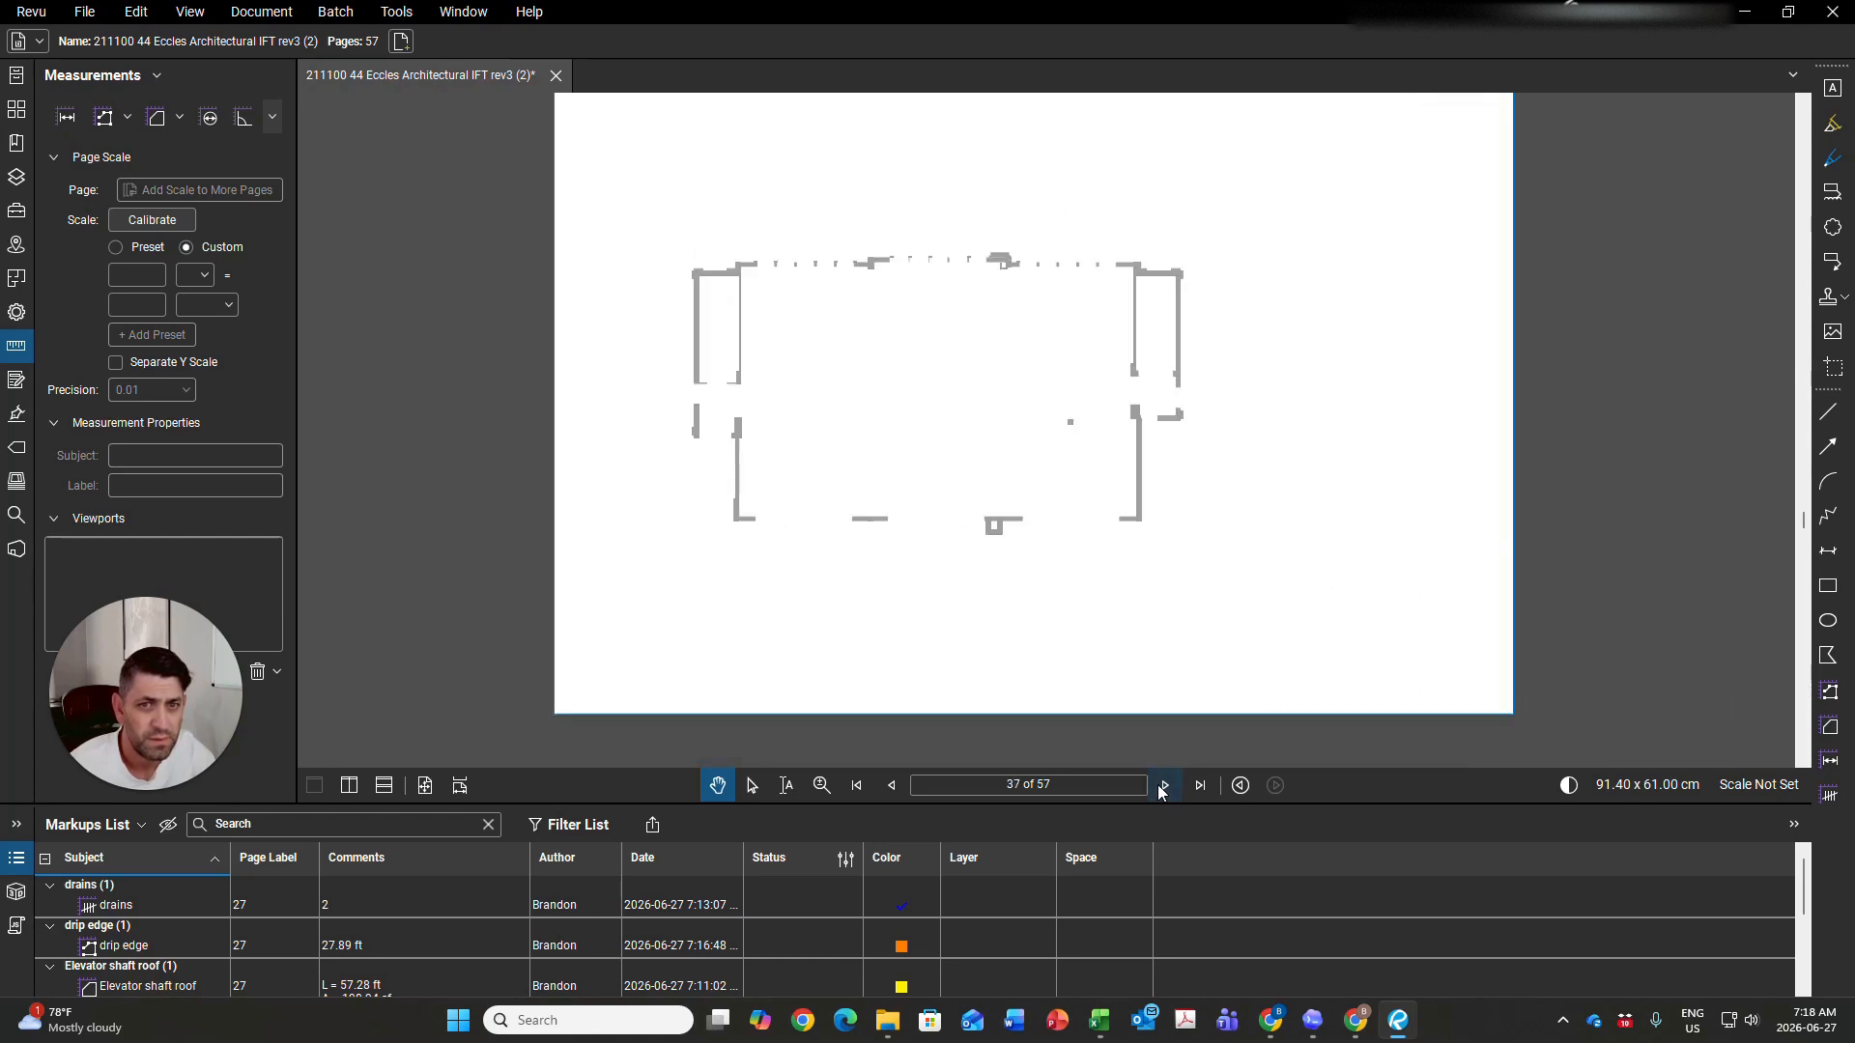
{"action": "left_click", "coordinate": [1162, 792]}
{"action": "left_click", "coordinate": [1162, 792]}
{"action": "left_click", "coordinate": [1162, 792]}
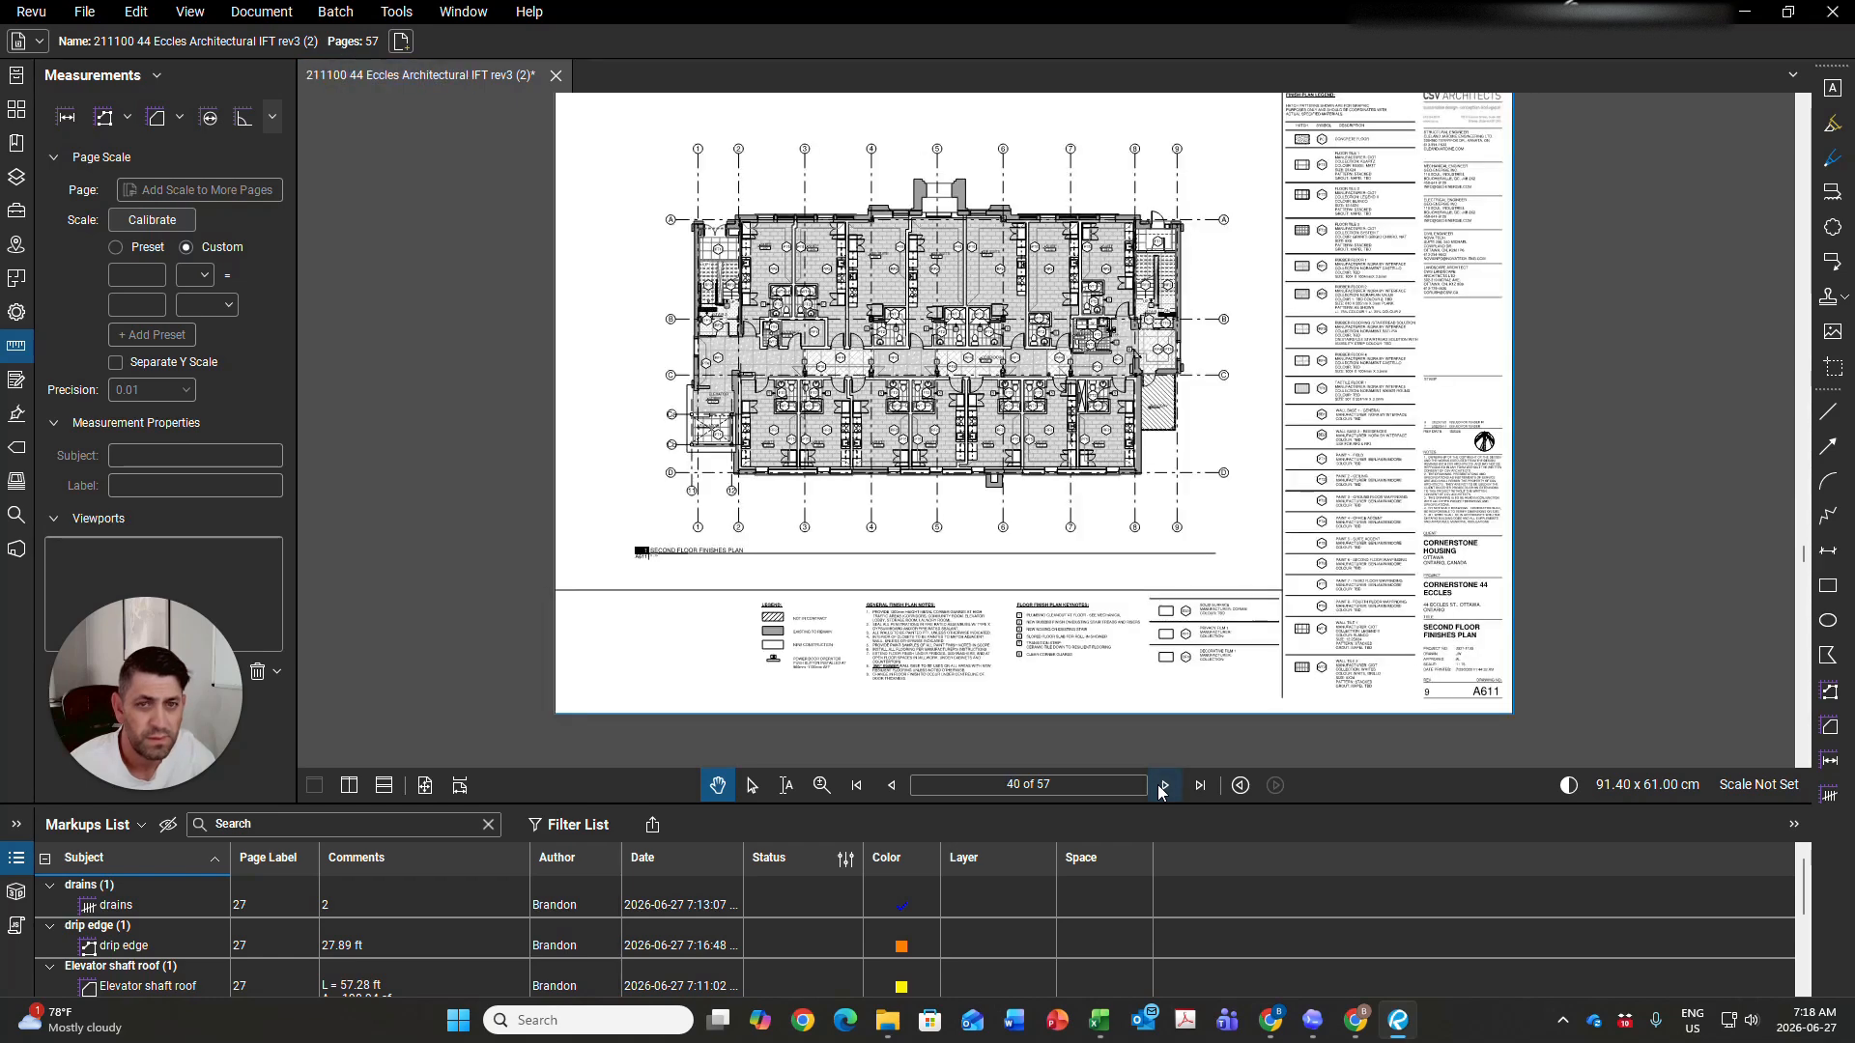
{"action": "left_click", "coordinate": [1162, 792]}
{"action": "left_click", "coordinate": [1162, 792]}
{"action": "left_click", "coordinate": [1162, 792]}
{"action": "left_click", "coordinate": [1162, 792]}
{"action": "left_click", "coordinate": [1162, 793]}
{"action": "left_click", "coordinate": [1162, 792]}
{"action": "left_click", "coordinate": [1162, 792]}
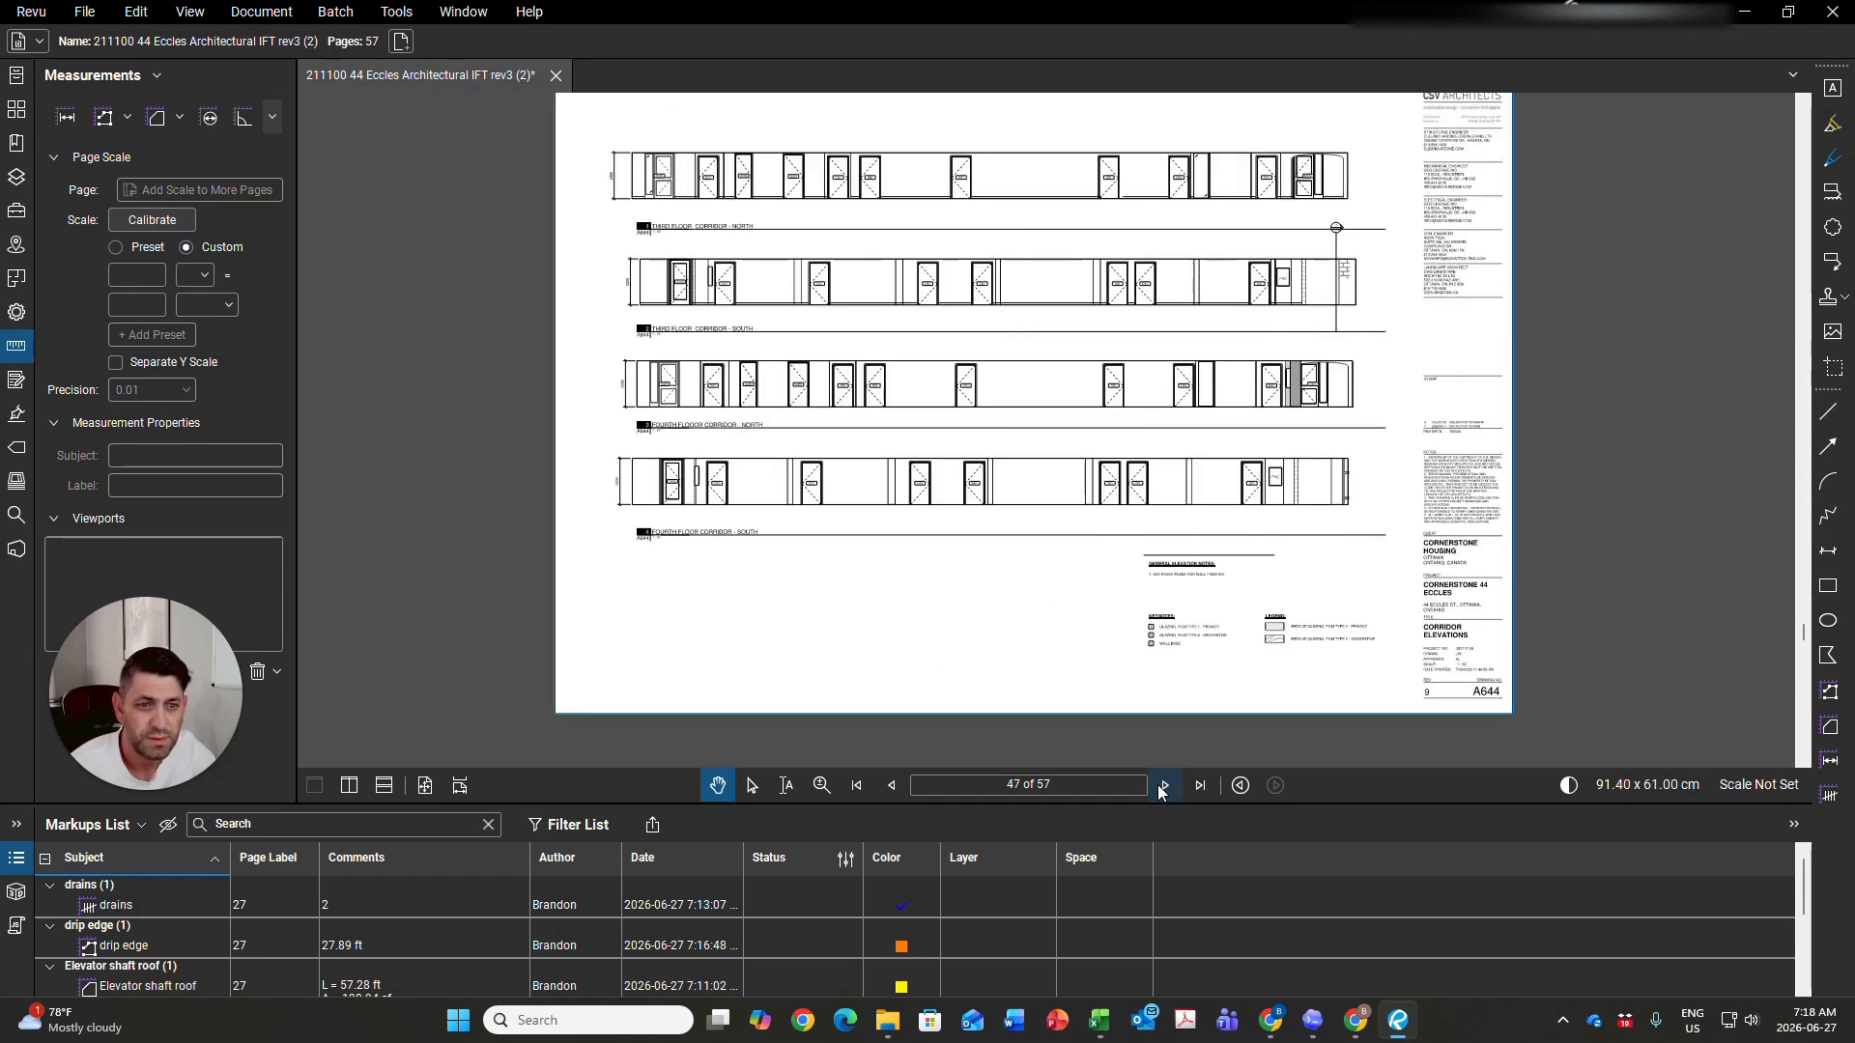
{"action": "left_click", "coordinate": [1162, 792]}
{"action": "left_click", "coordinate": [1162, 792]}
{"action": "left_click", "coordinate": [1162, 792]}
{"action": "left_click", "coordinate": [1162, 792]}
{"action": "left_click", "coordinate": [1161, 786]}
{"action": "left_click", "coordinate": [1161, 786]}
{"action": "left_click", "coordinate": [1159, 786]}
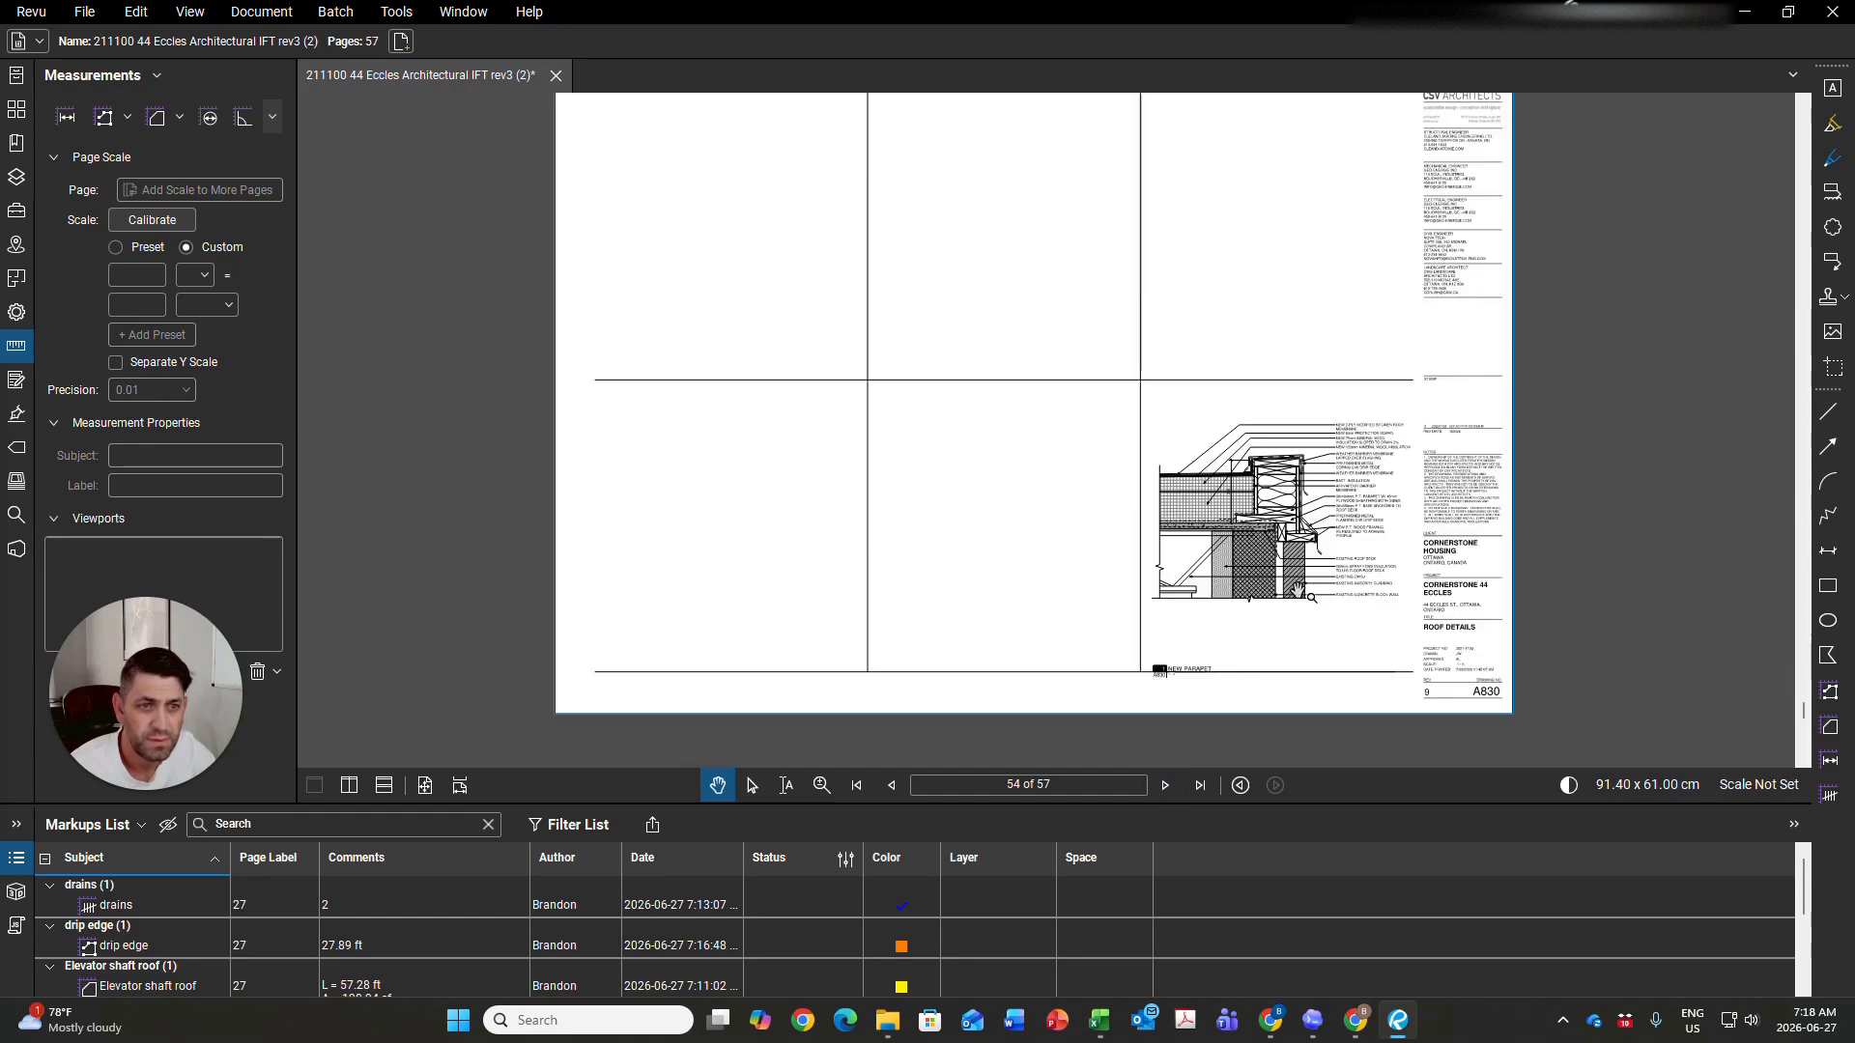
Examine the new parapet detail on page 54, including its membrane, insulation, coping, flashing and wood framing notes
{"action": "scroll", "coordinate": [1076, 632], "scroll_direction": "up", "scroll_amount": 3}
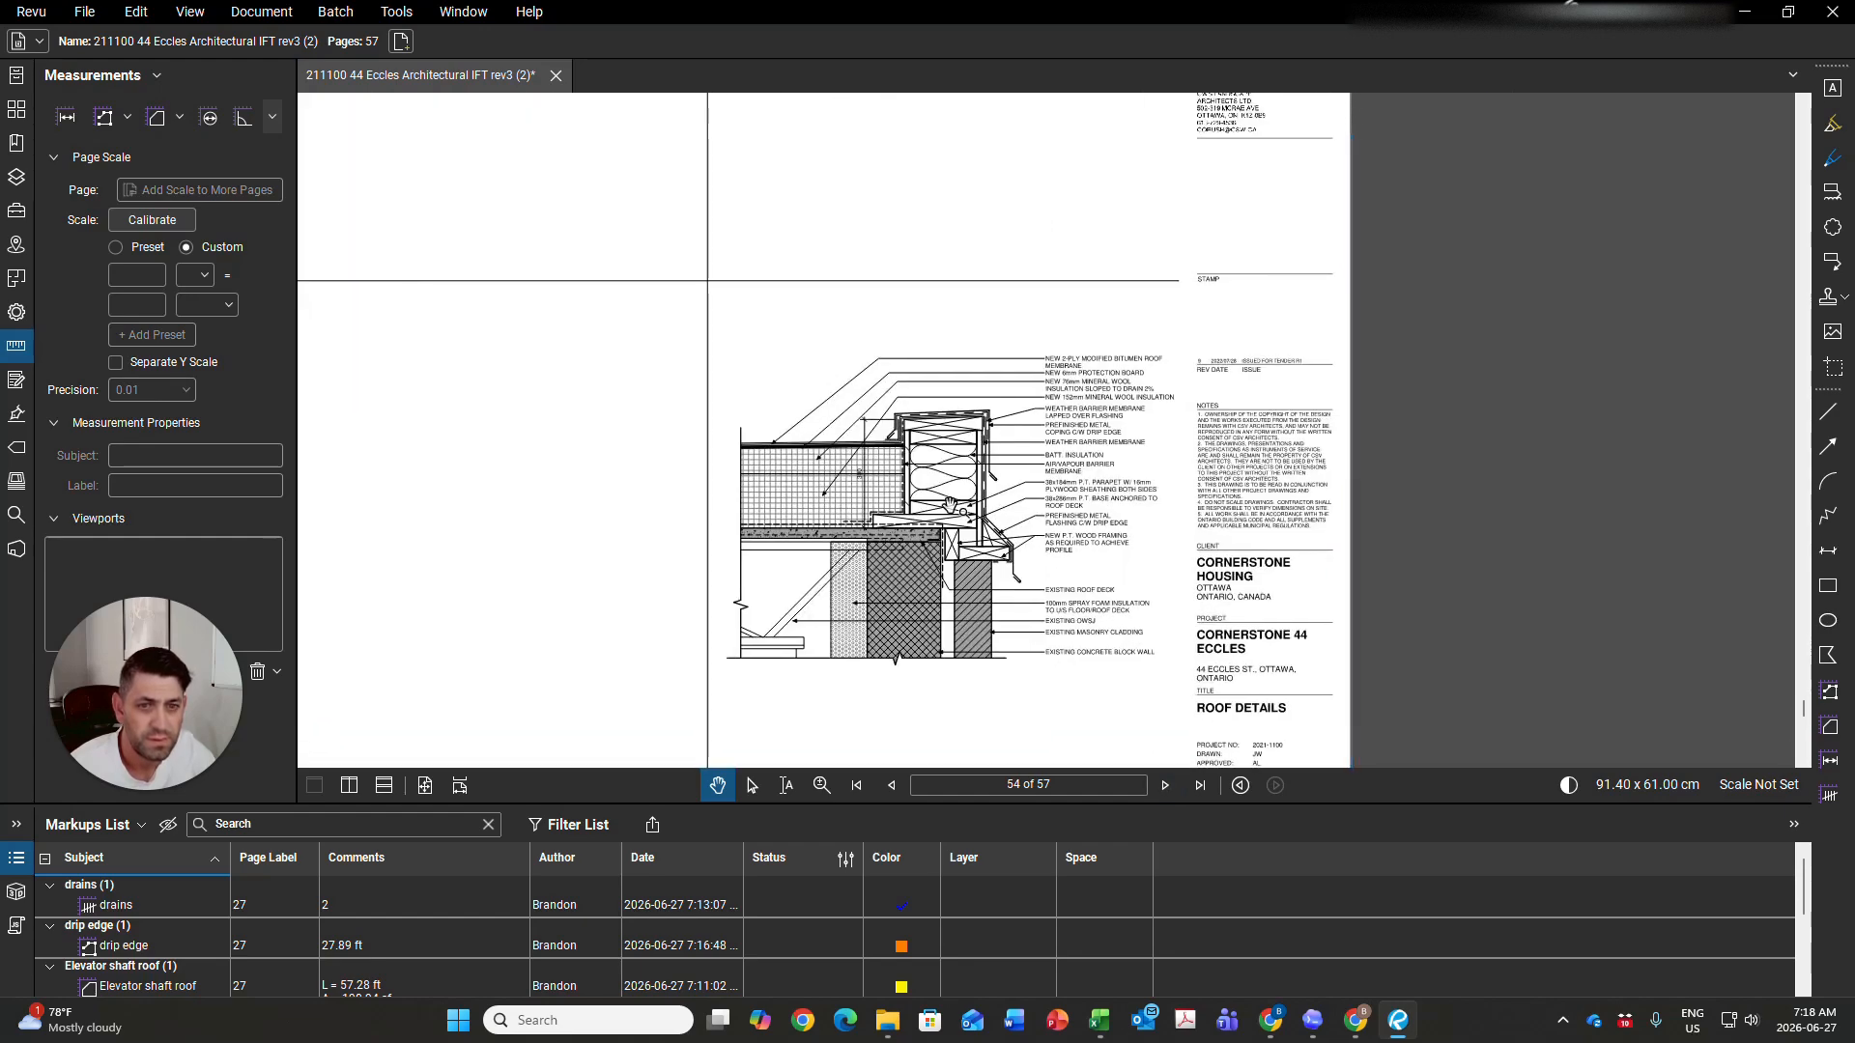
{"action": "scroll", "coordinate": [1012, 520], "scroll_direction": "up", "scroll_amount": 4}
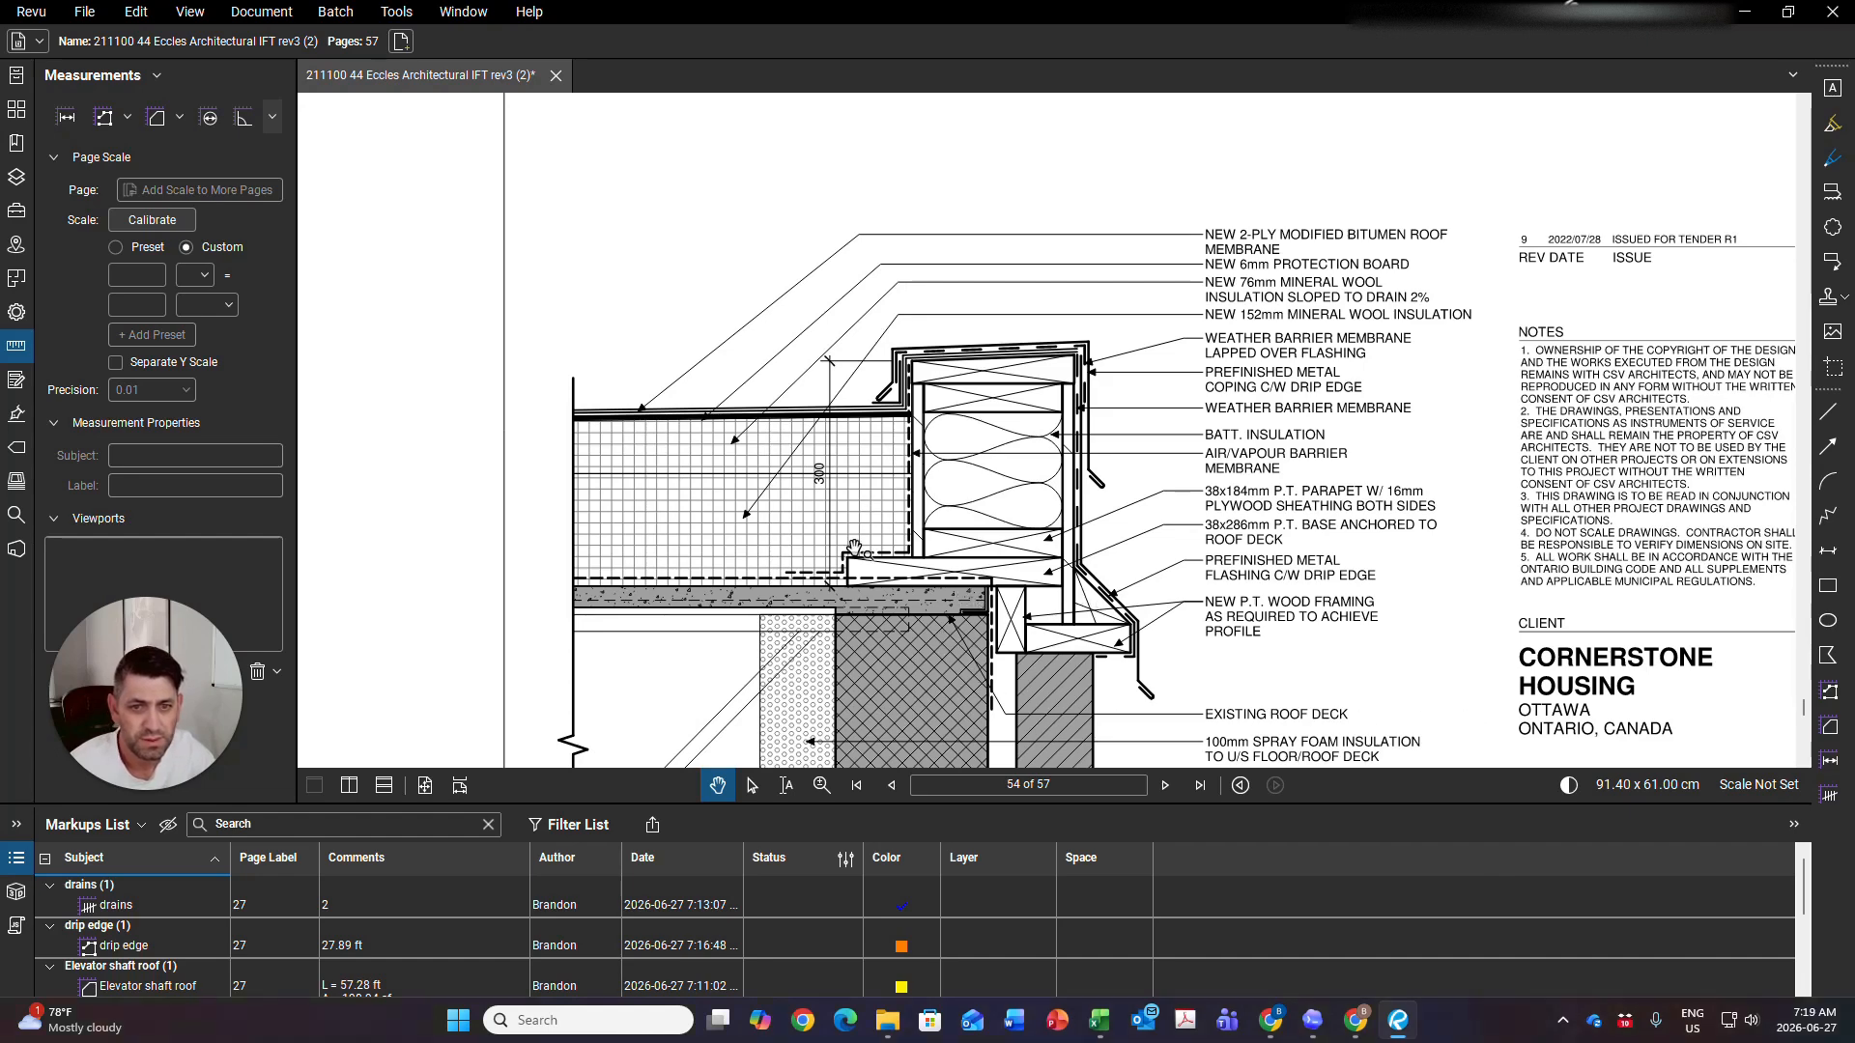
{"action": "scroll", "coordinate": [1196, 519], "scroll_direction": "right", "scroll_amount": 2}
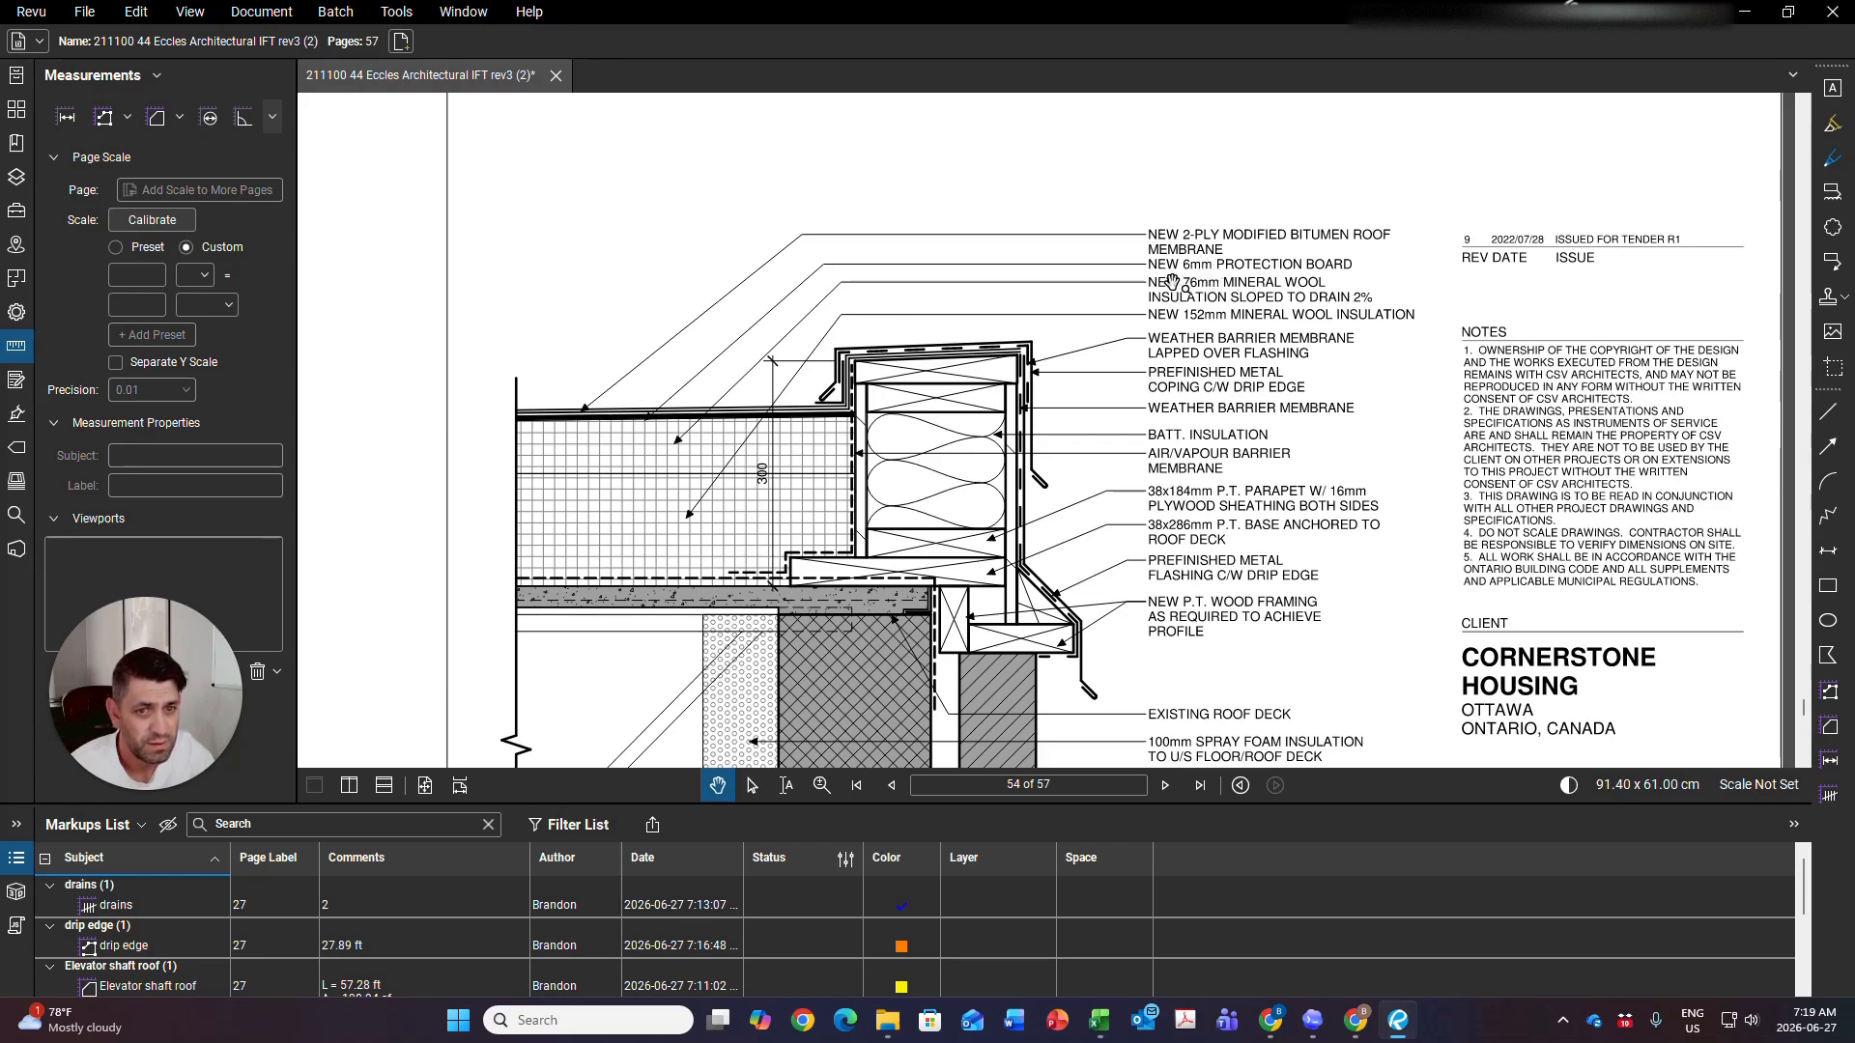
{"action": "left_click_drag", "start_coordinate": [1163, 702], "coordinate": [1163, 461]}
{"action": "scroll", "coordinate": [1163, 463], "scroll_direction": "down", "scroll_amount": 2}
{"action": "mouse_move", "coordinate": [1072, 629]}
{"action": "left_mouse_down"}
{"action": "mouse_move", "coordinate": [1088, 467]}
{"action": "mouse_move", "coordinate": [1337, 692]}
{"action": "mouse_move", "coordinate": [1545, 753]}
{"action": "mouse_move", "coordinate": [1075, 1041]}
{"action": "mouse_move", "coordinate": [1031, 925]}
{"action": "mouse_move", "coordinate": [1023, 600]}
{"action": "left_mouse_up"}
{"action": "left_click_drag", "start_coordinate": [845, 311], "coordinate": [860, 373]}
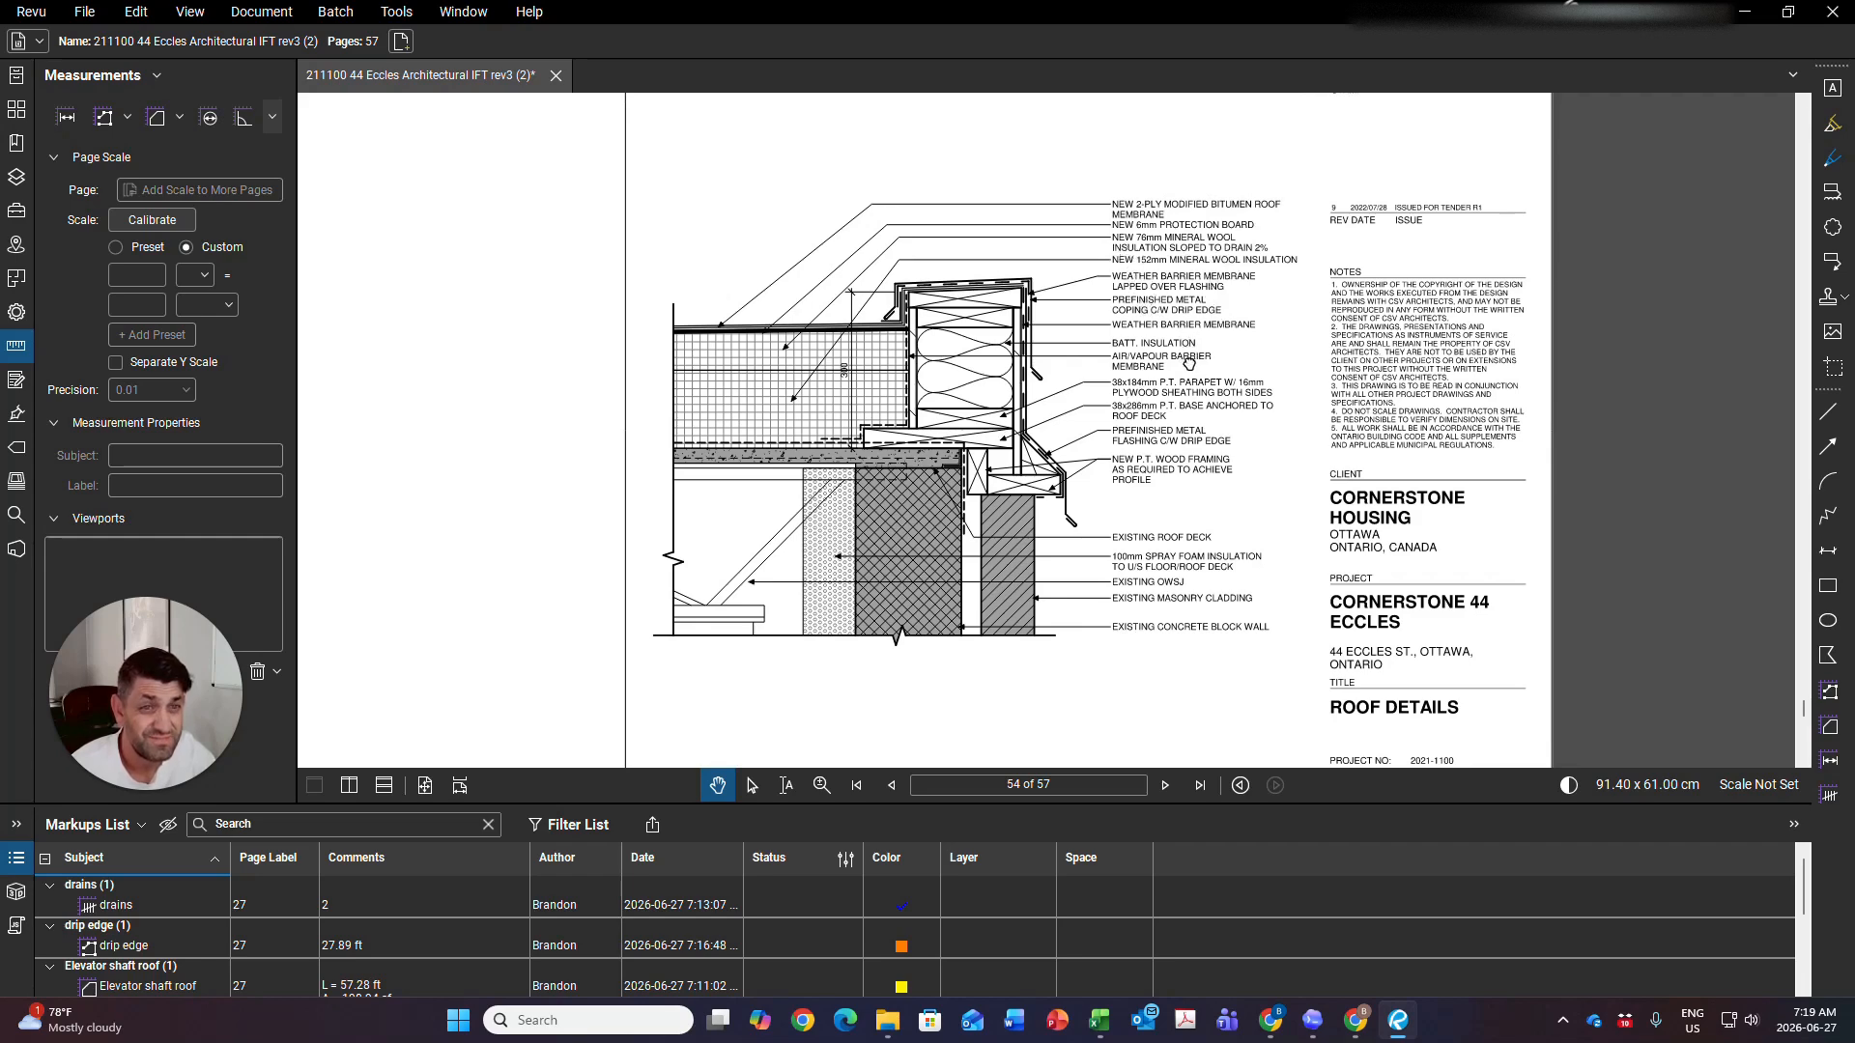
{"action": "scroll", "coordinate": [1195, 363], "scroll_direction": "down", "scroll_amount": 5}
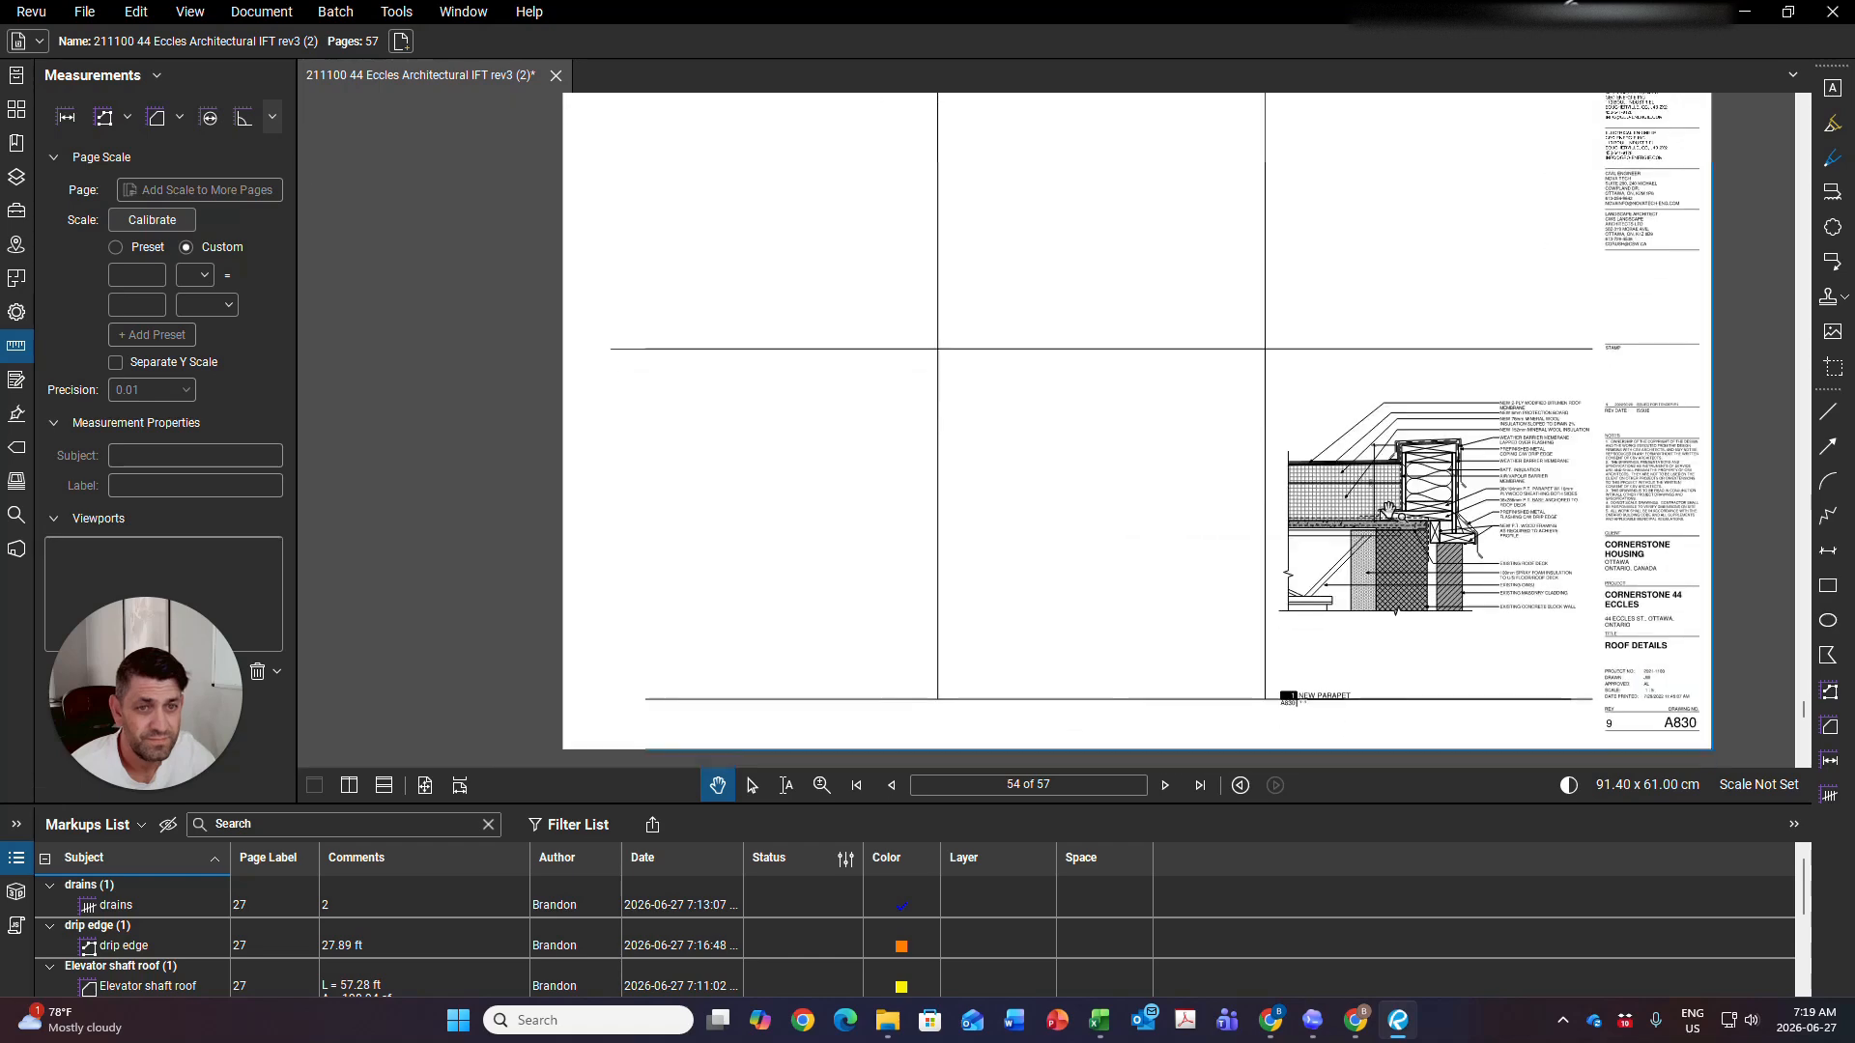
Check the window details on pages 55 and 56 and the miscellaneous details on page 57
{"action": "left_click", "coordinate": [1166, 786]}
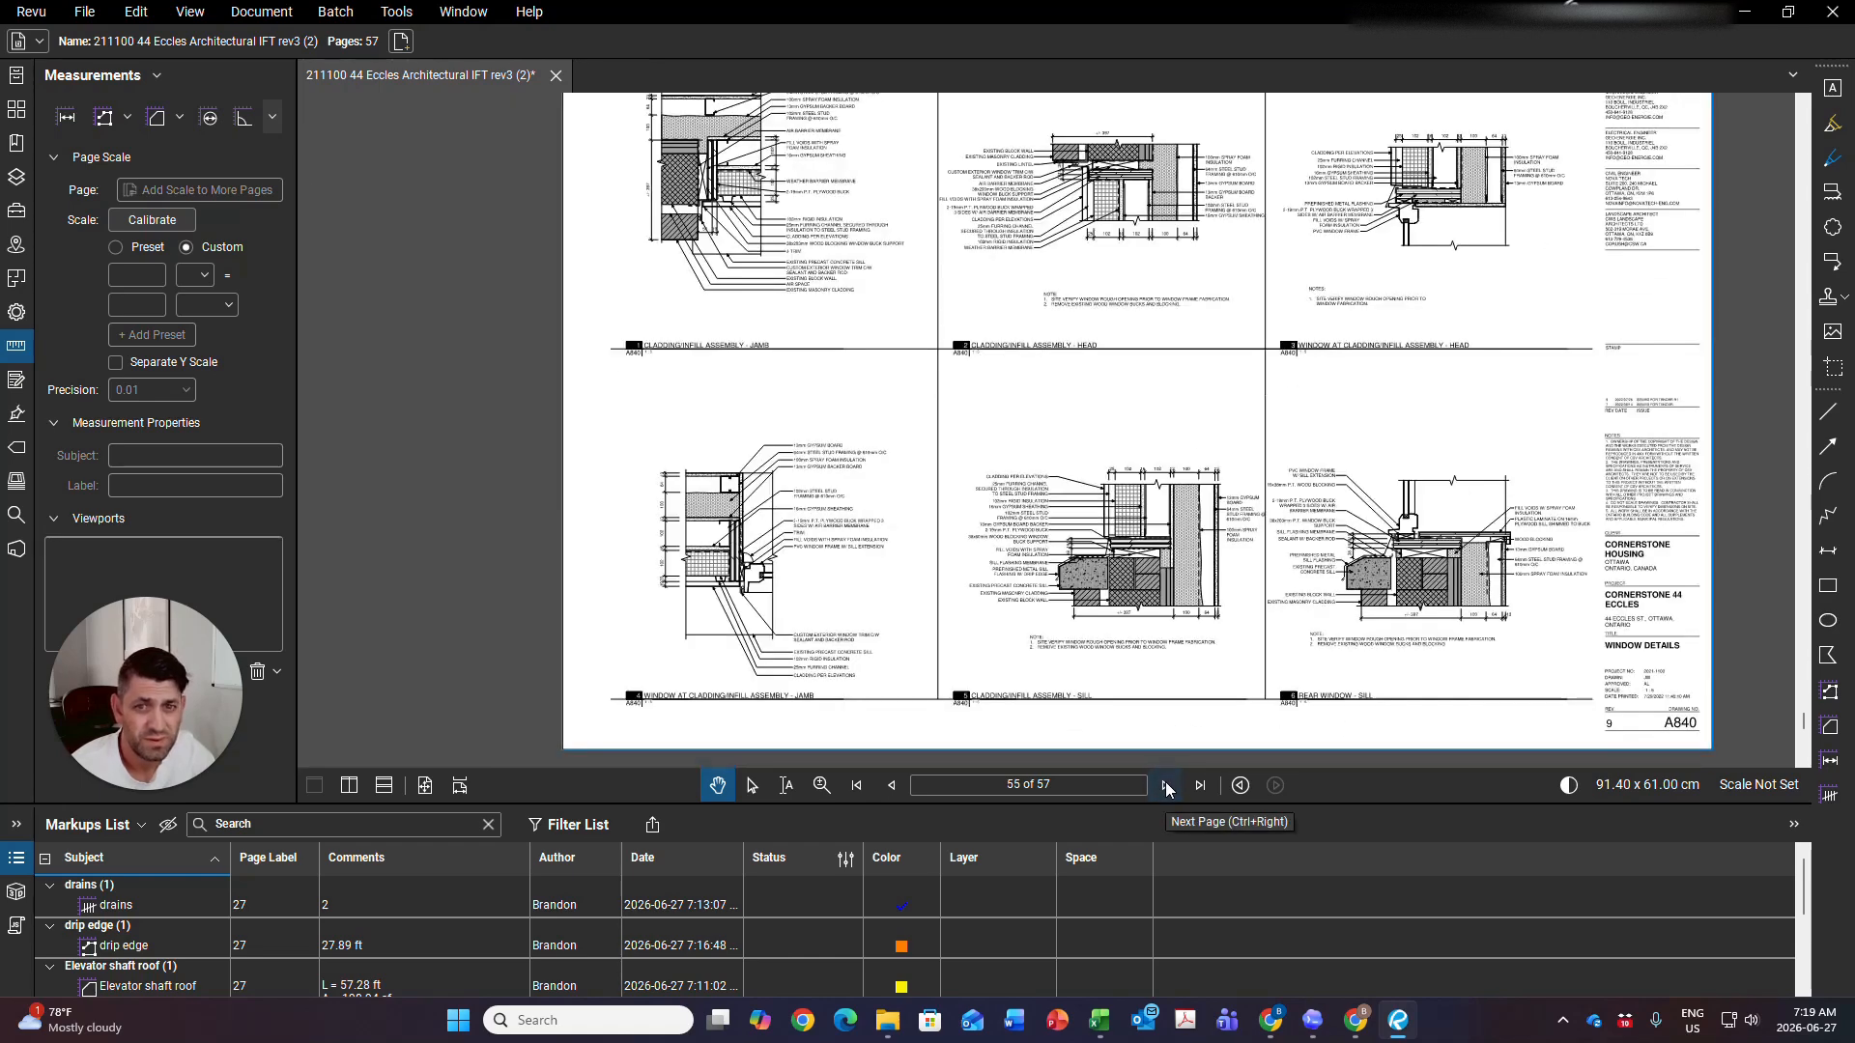
{"action": "left_click", "coordinate": [1166, 786]}
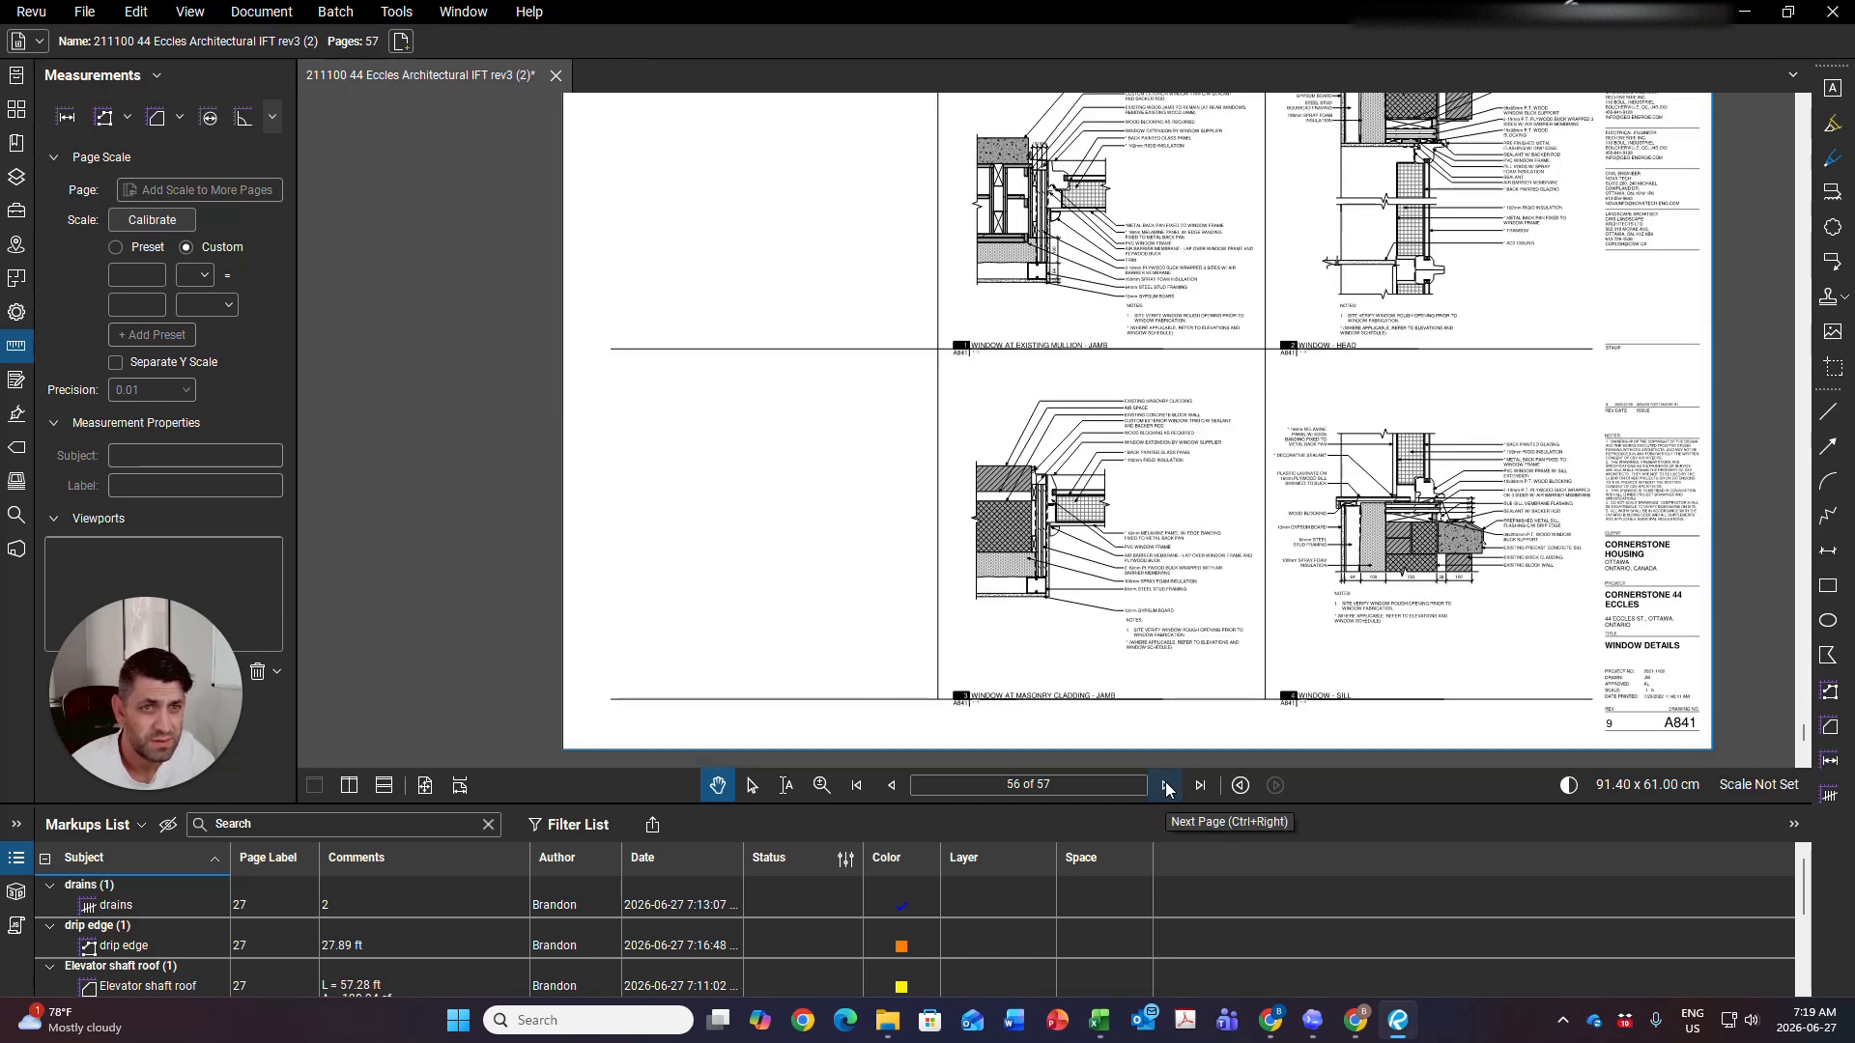
{"action": "left_click", "coordinate": [1166, 787]}
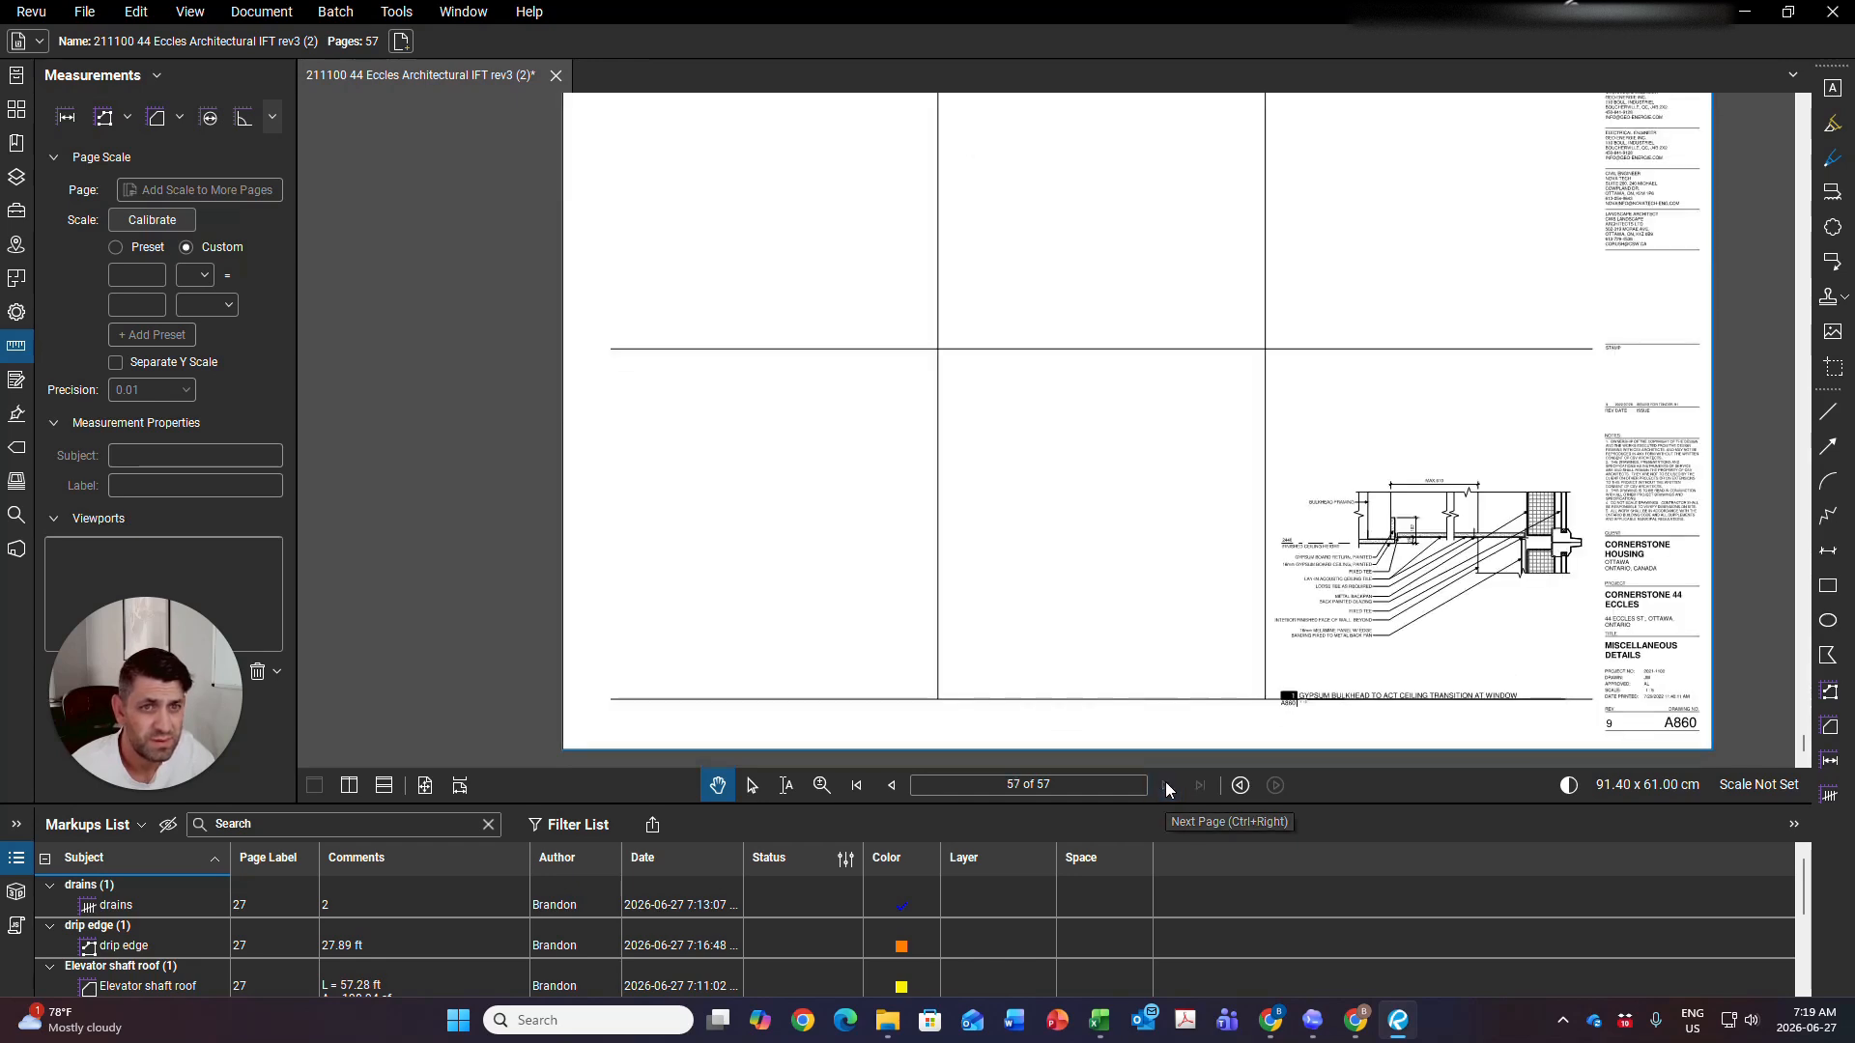
Return to the envelope details on page 53 and examine the new wall infill at existing opening detail
{"action": "left_click", "coordinate": [890, 787]}
{"action": "left_click", "coordinate": [889, 786]}
{"action": "left_click", "coordinate": [889, 787]}
{"action": "left_click", "coordinate": [890, 786]}
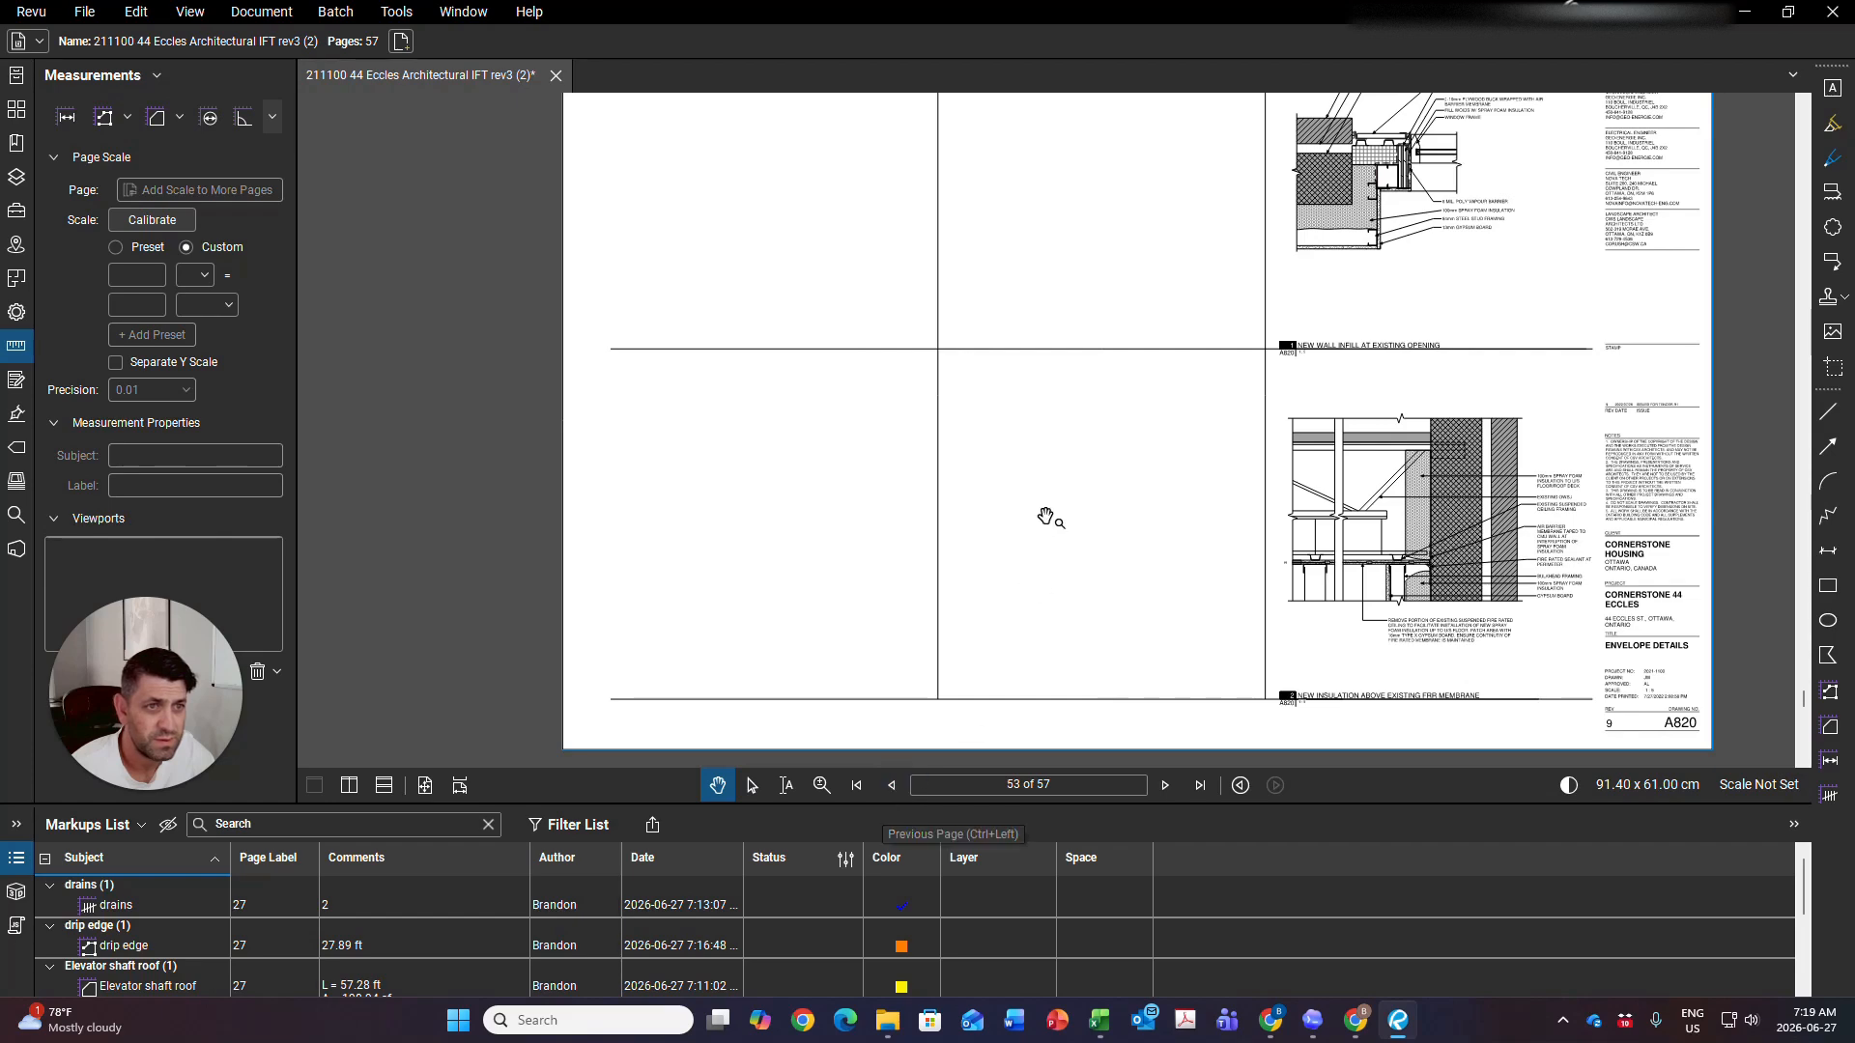
{"action": "scroll", "coordinate": [1045, 536], "scroll_direction": "up", "scroll_amount": 5}
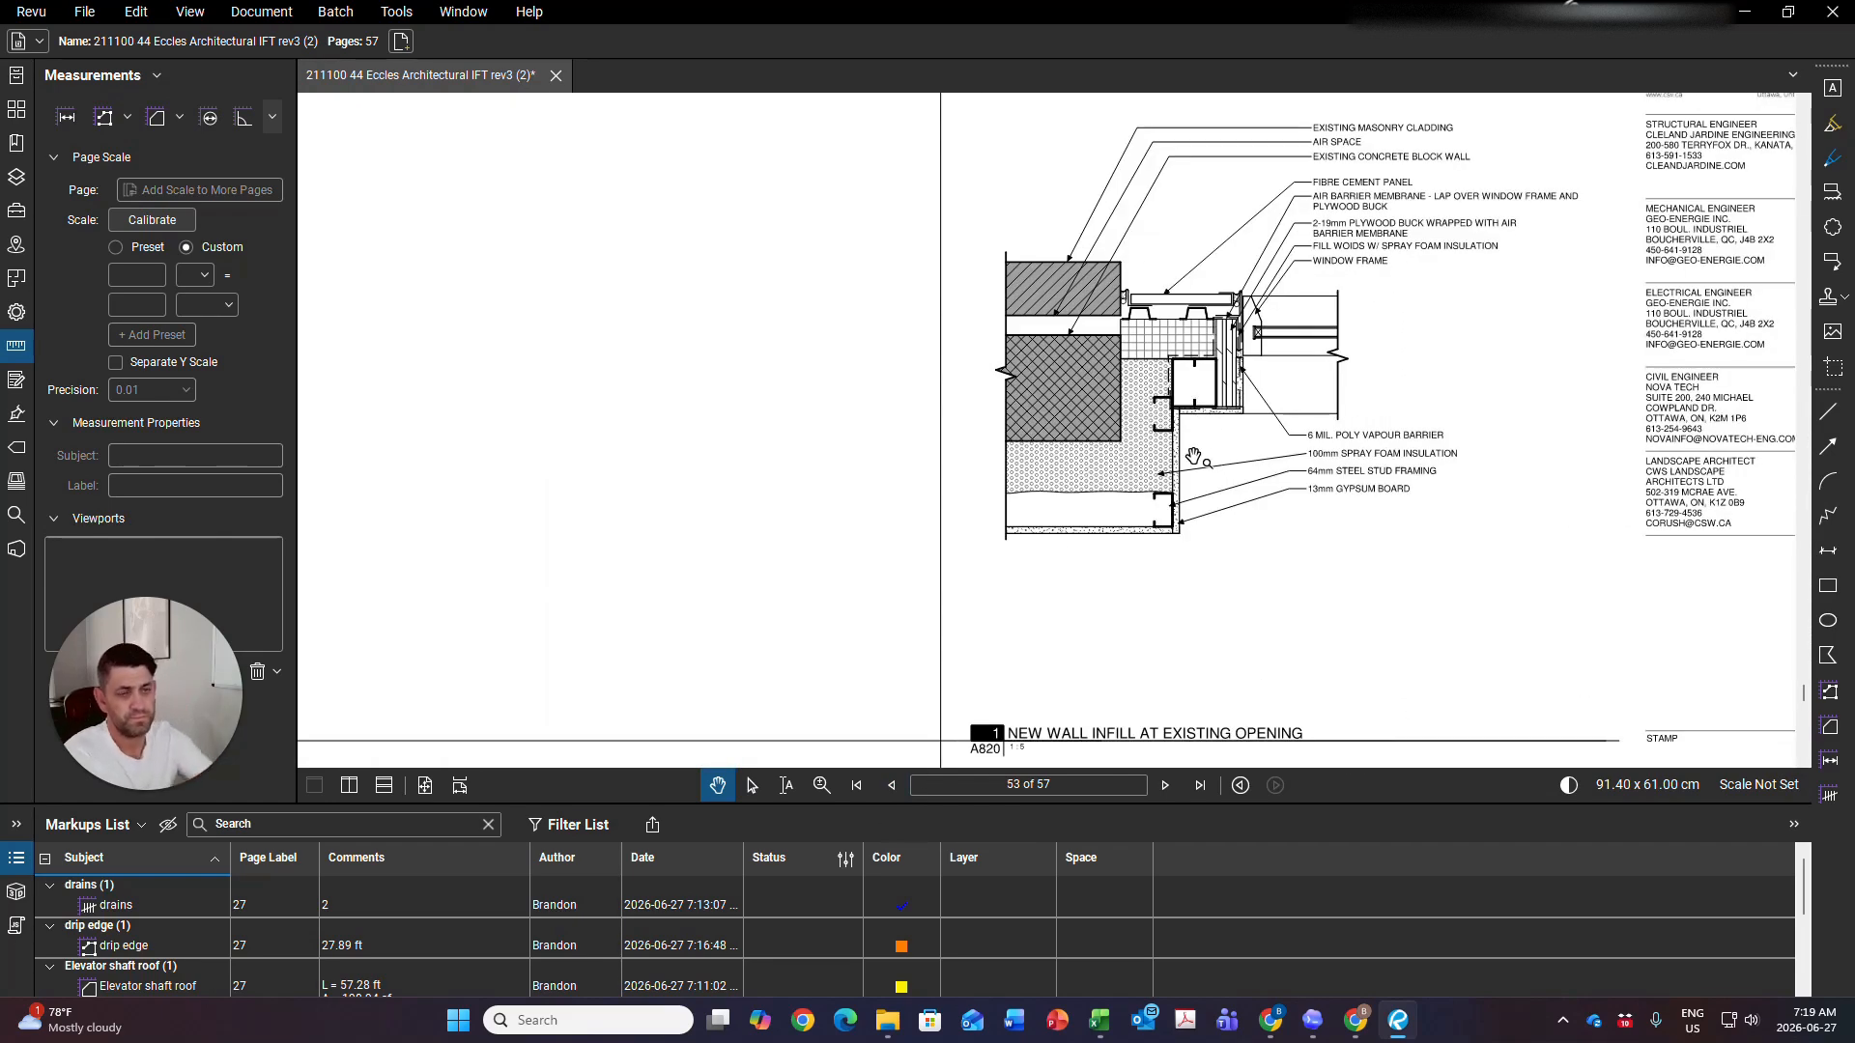
{"action": "scroll", "coordinate": [1243, 426], "scroll_direction": "down", "scroll_amount": 5}
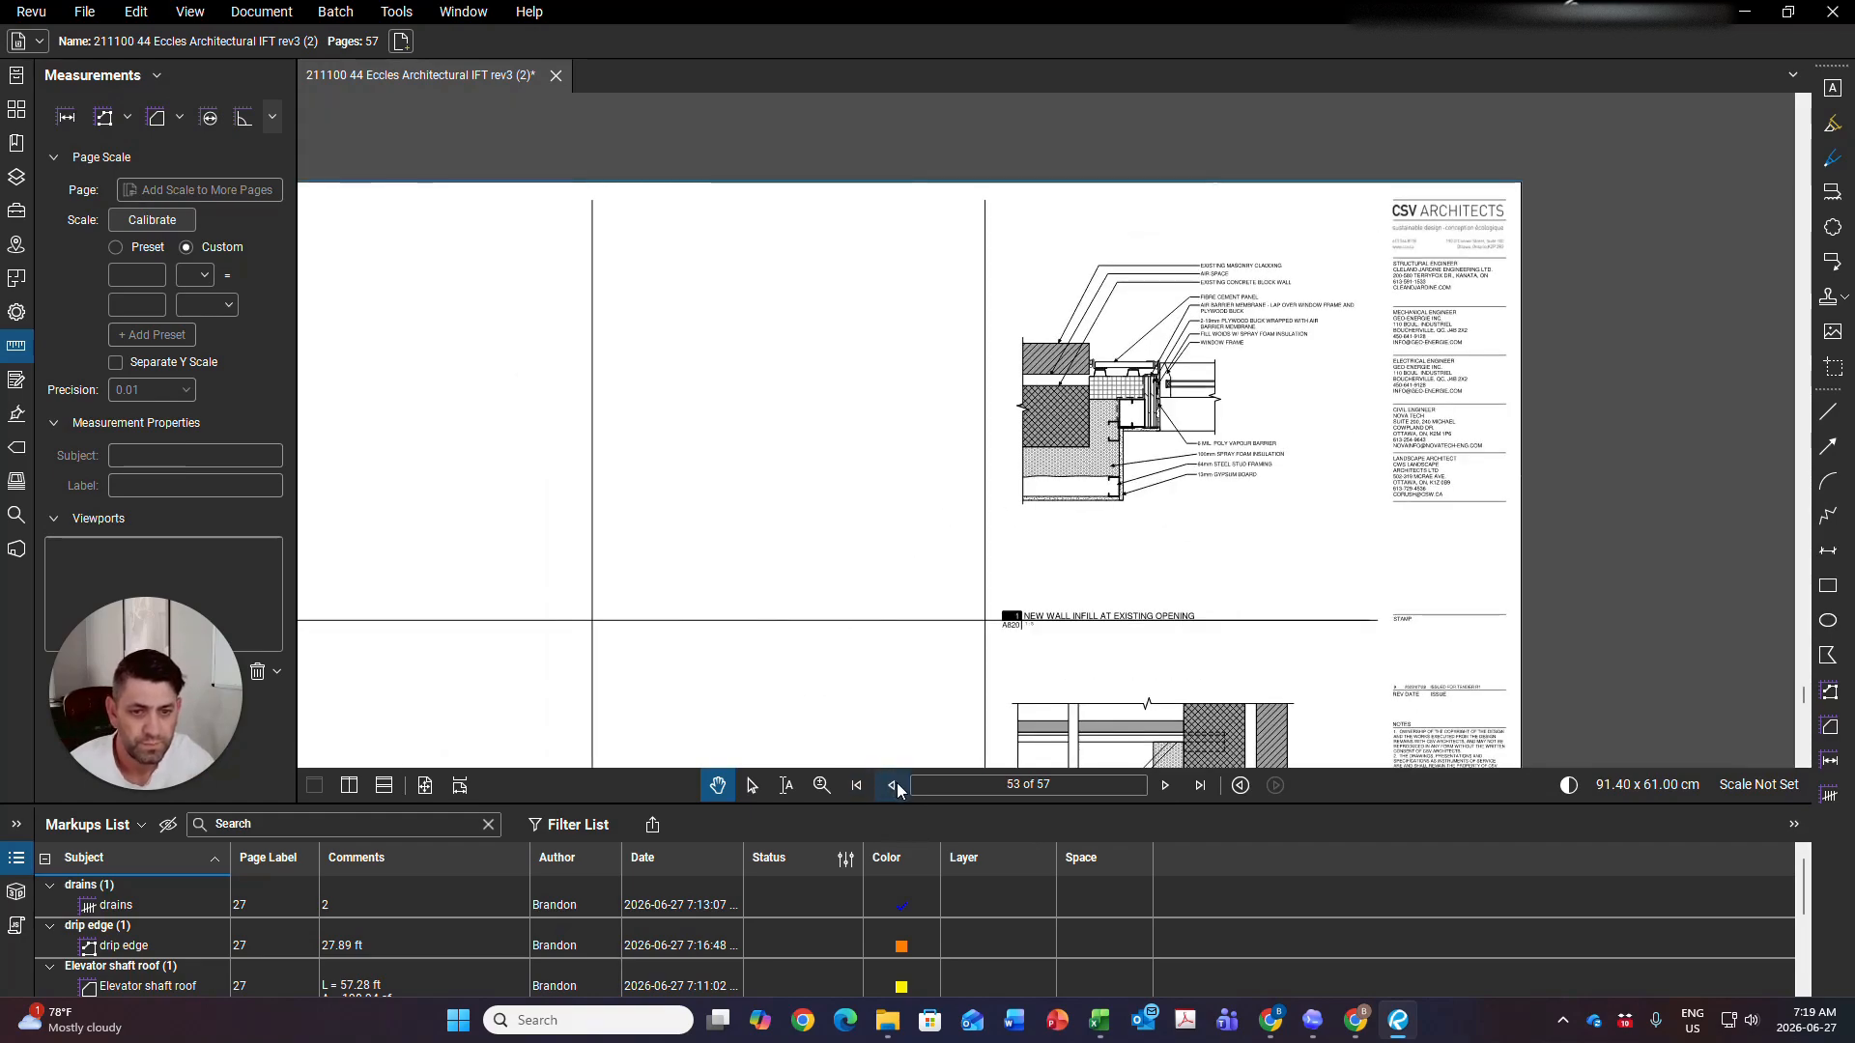
Page back through the door schedule, millwork sections, interior elevations and ceiling plans to the elevator shaft drawings on page 31
{"action": "left_click", "coordinate": [893, 784]}
{"action": "left_click", "coordinate": [892, 784]}
{"action": "left_click", "coordinate": [893, 784]}
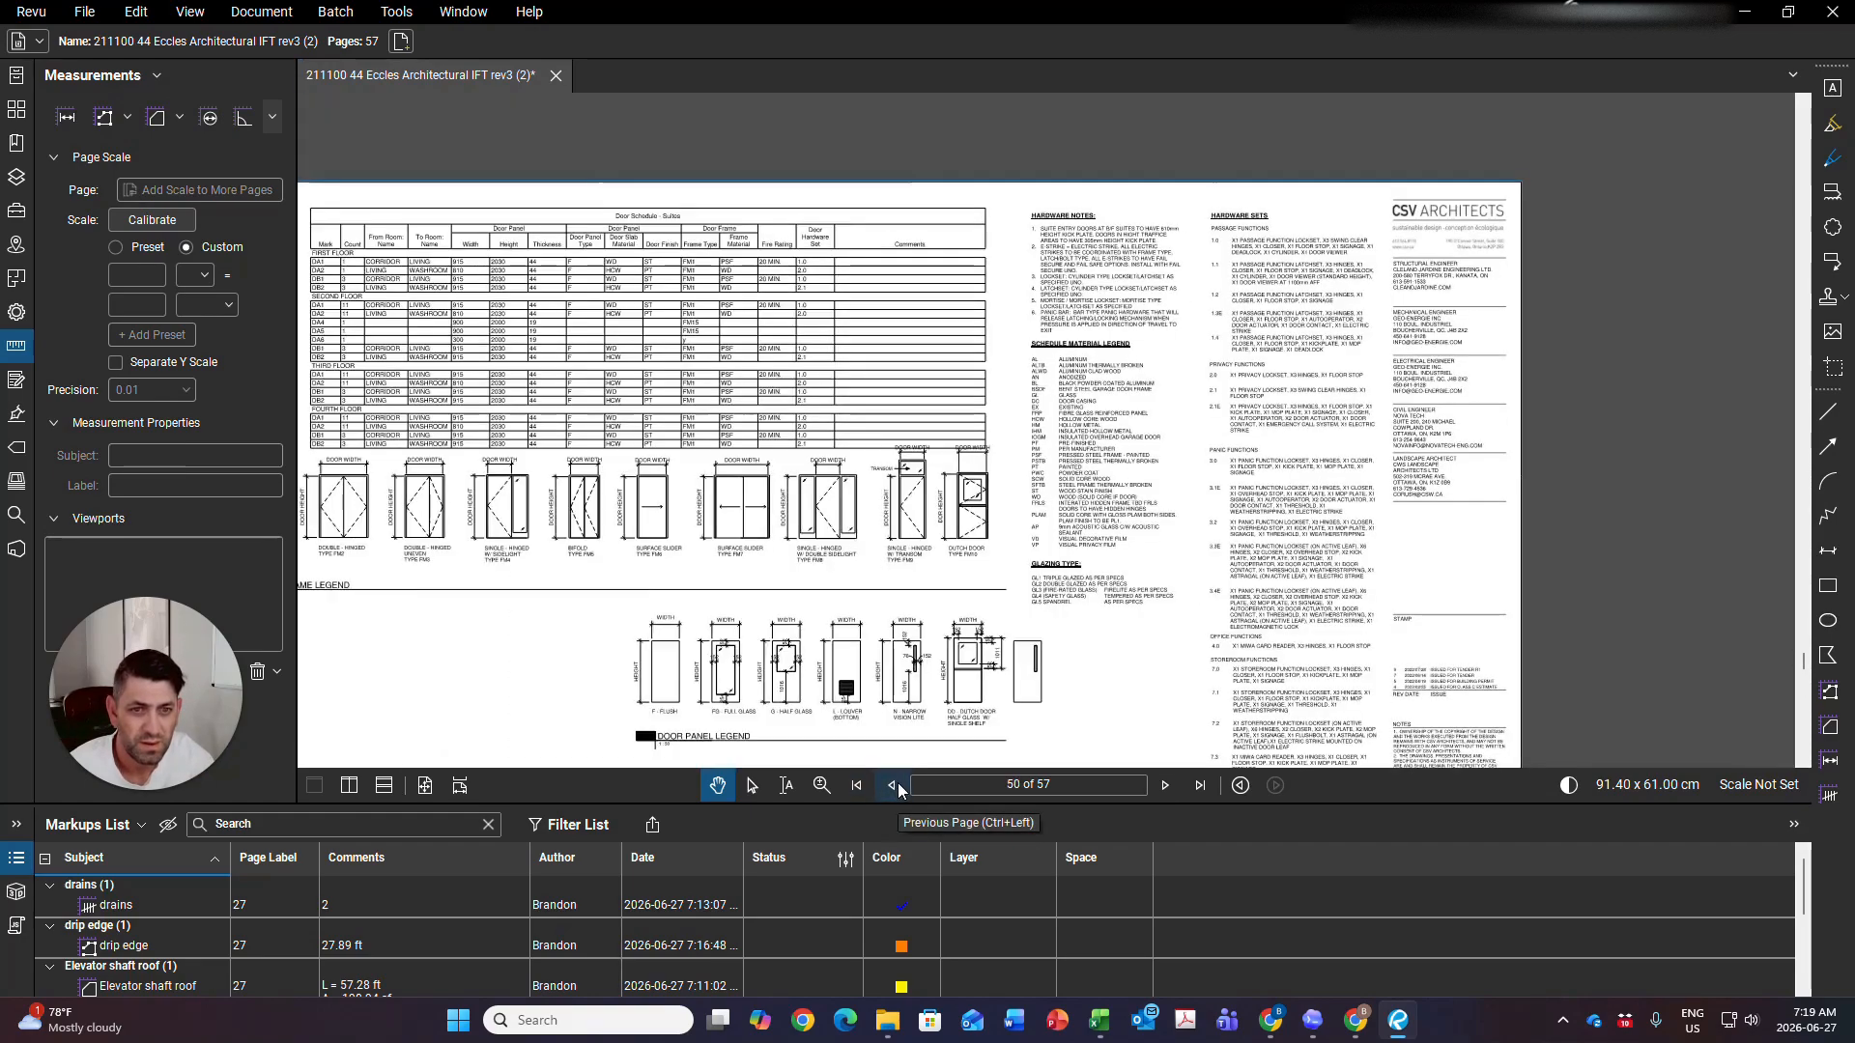
{"action": "left_click", "coordinate": [892, 785]}
{"action": "left_click", "coordinate": [893, 785]}
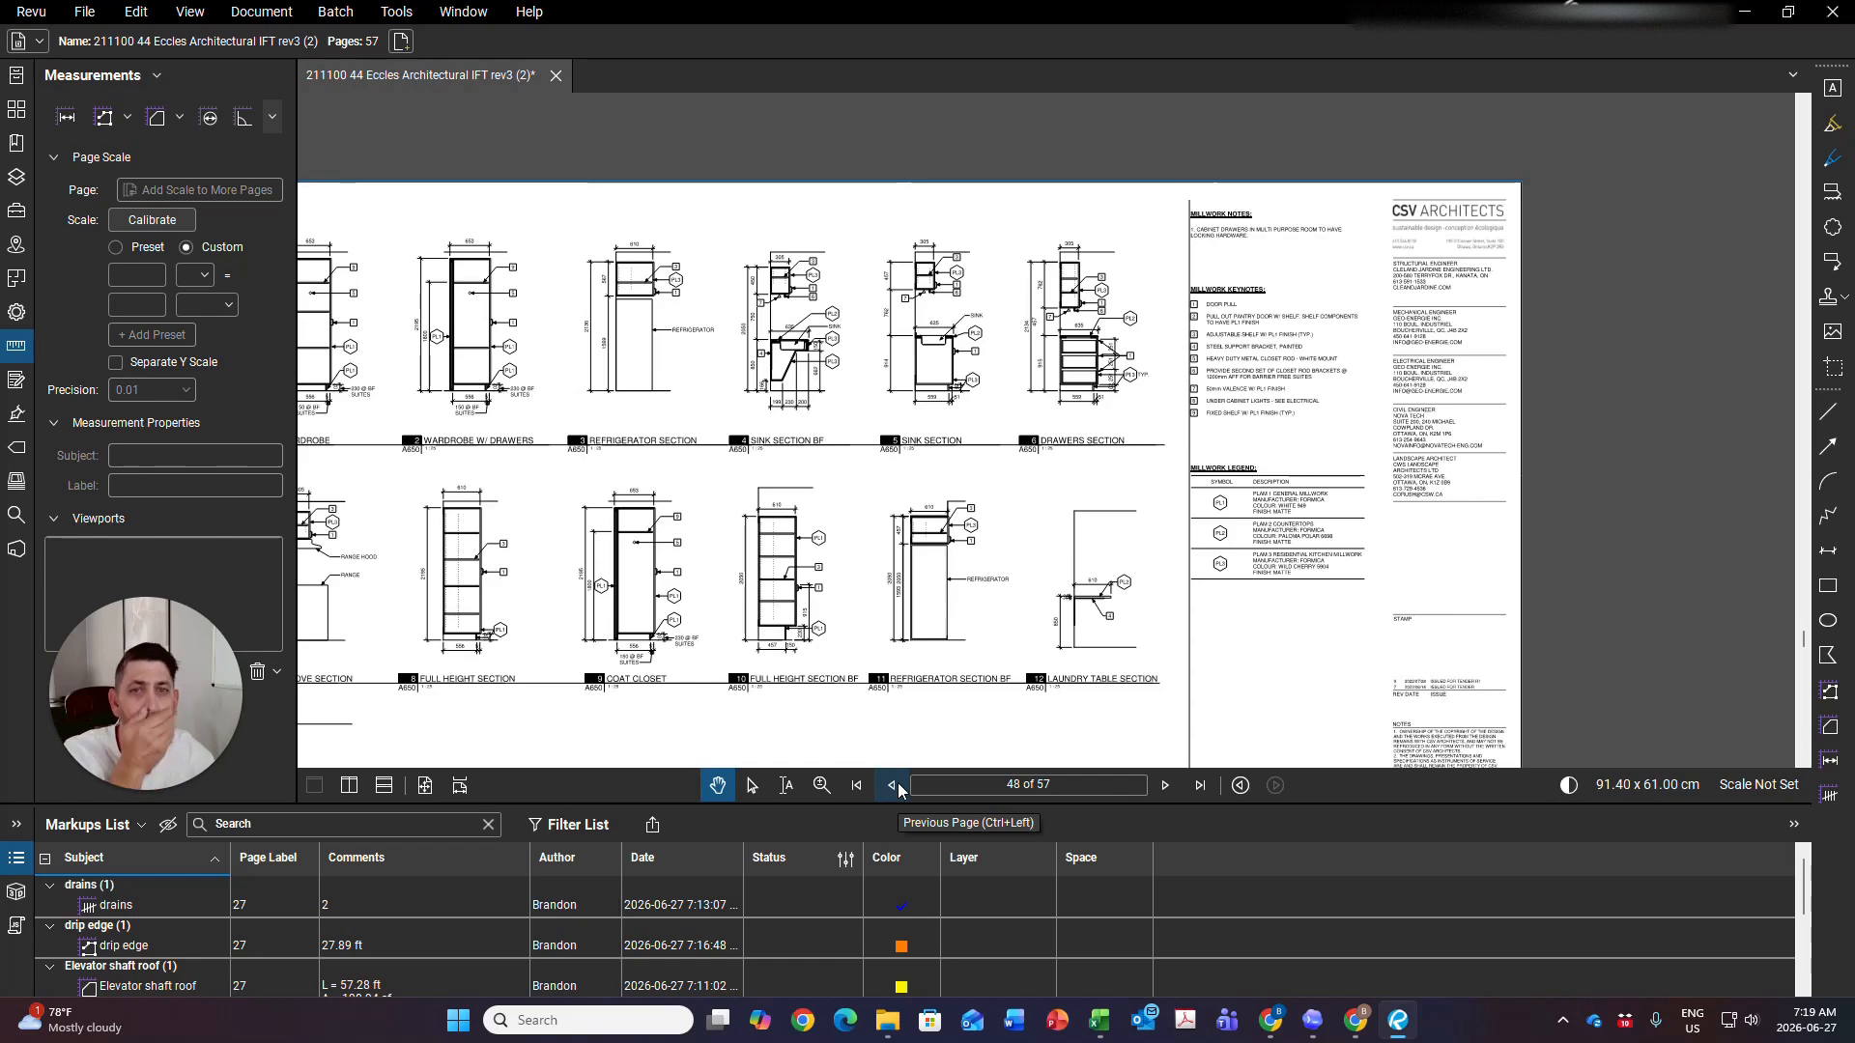
{"action": "left_click", "coordinate": [897, 785]}
{"action": "left_click", "coordinate": [895, 784]}
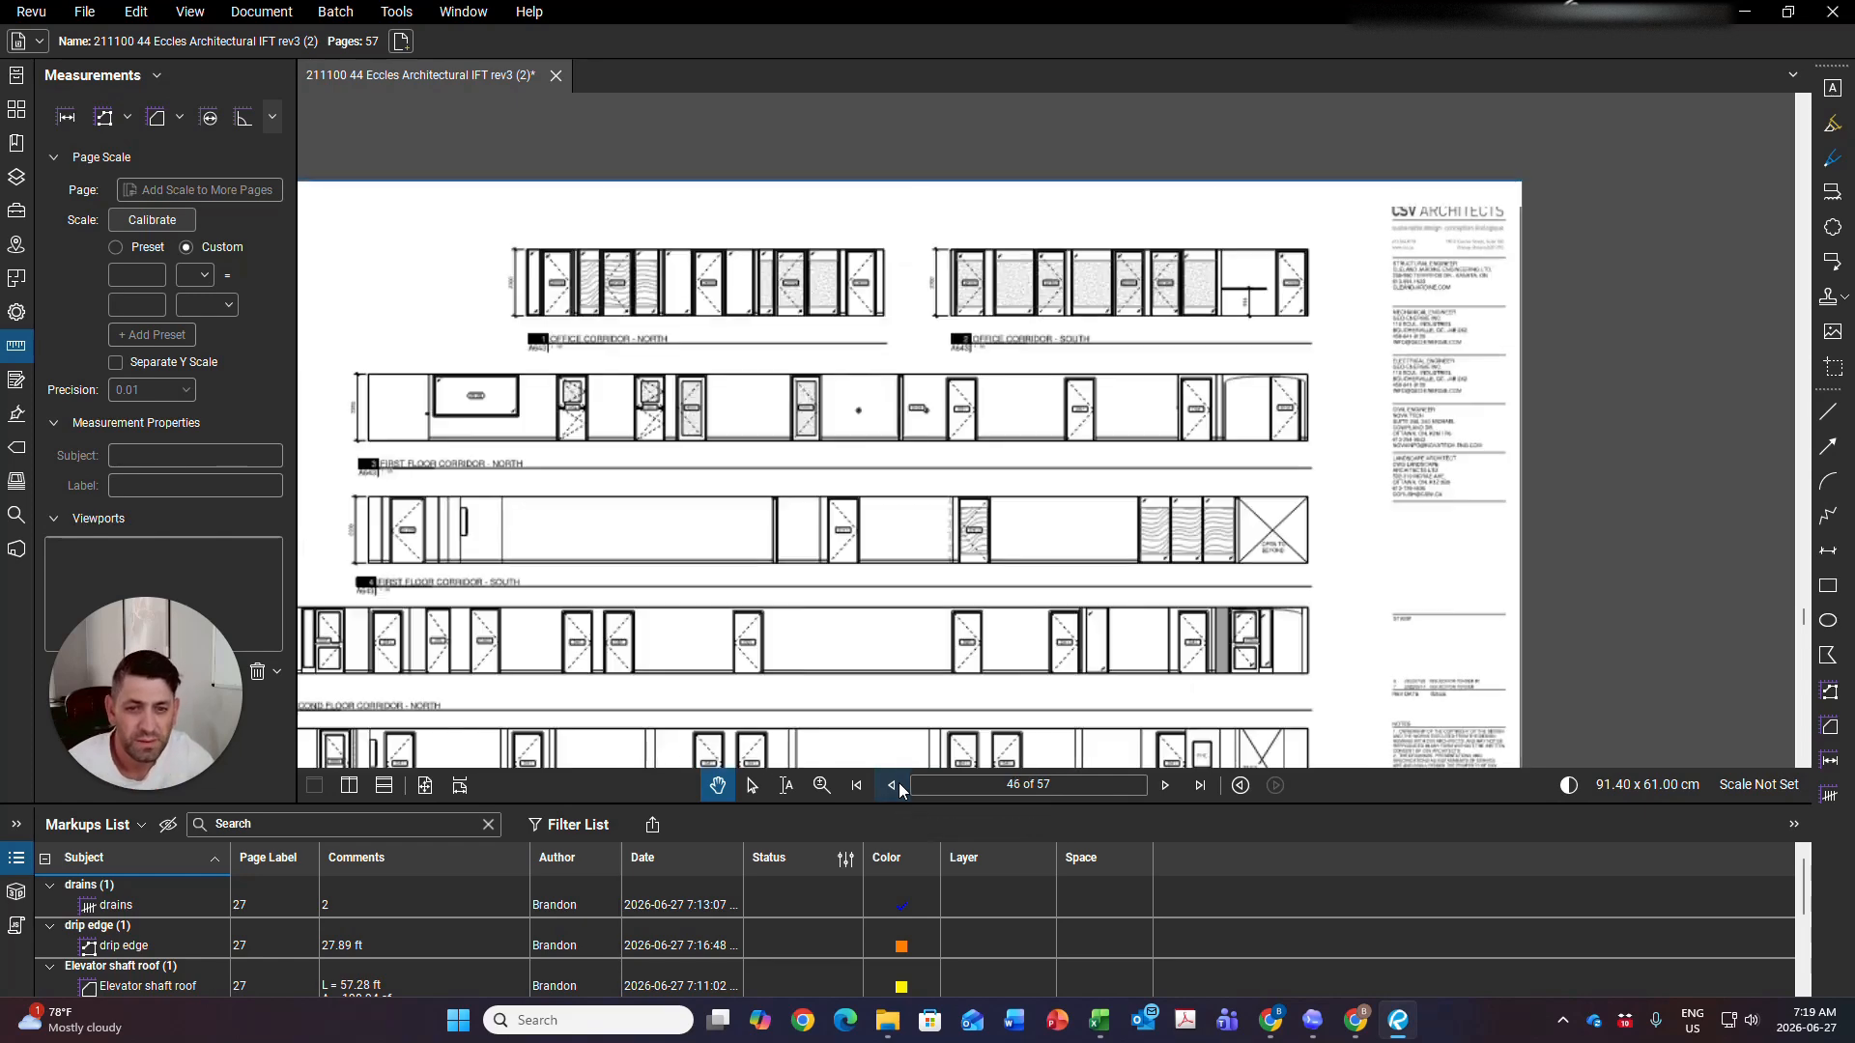
{"action": "left_click", "coordinate": [895, 785]}
{"action": "left_click", "coordinate": [894, 784]}
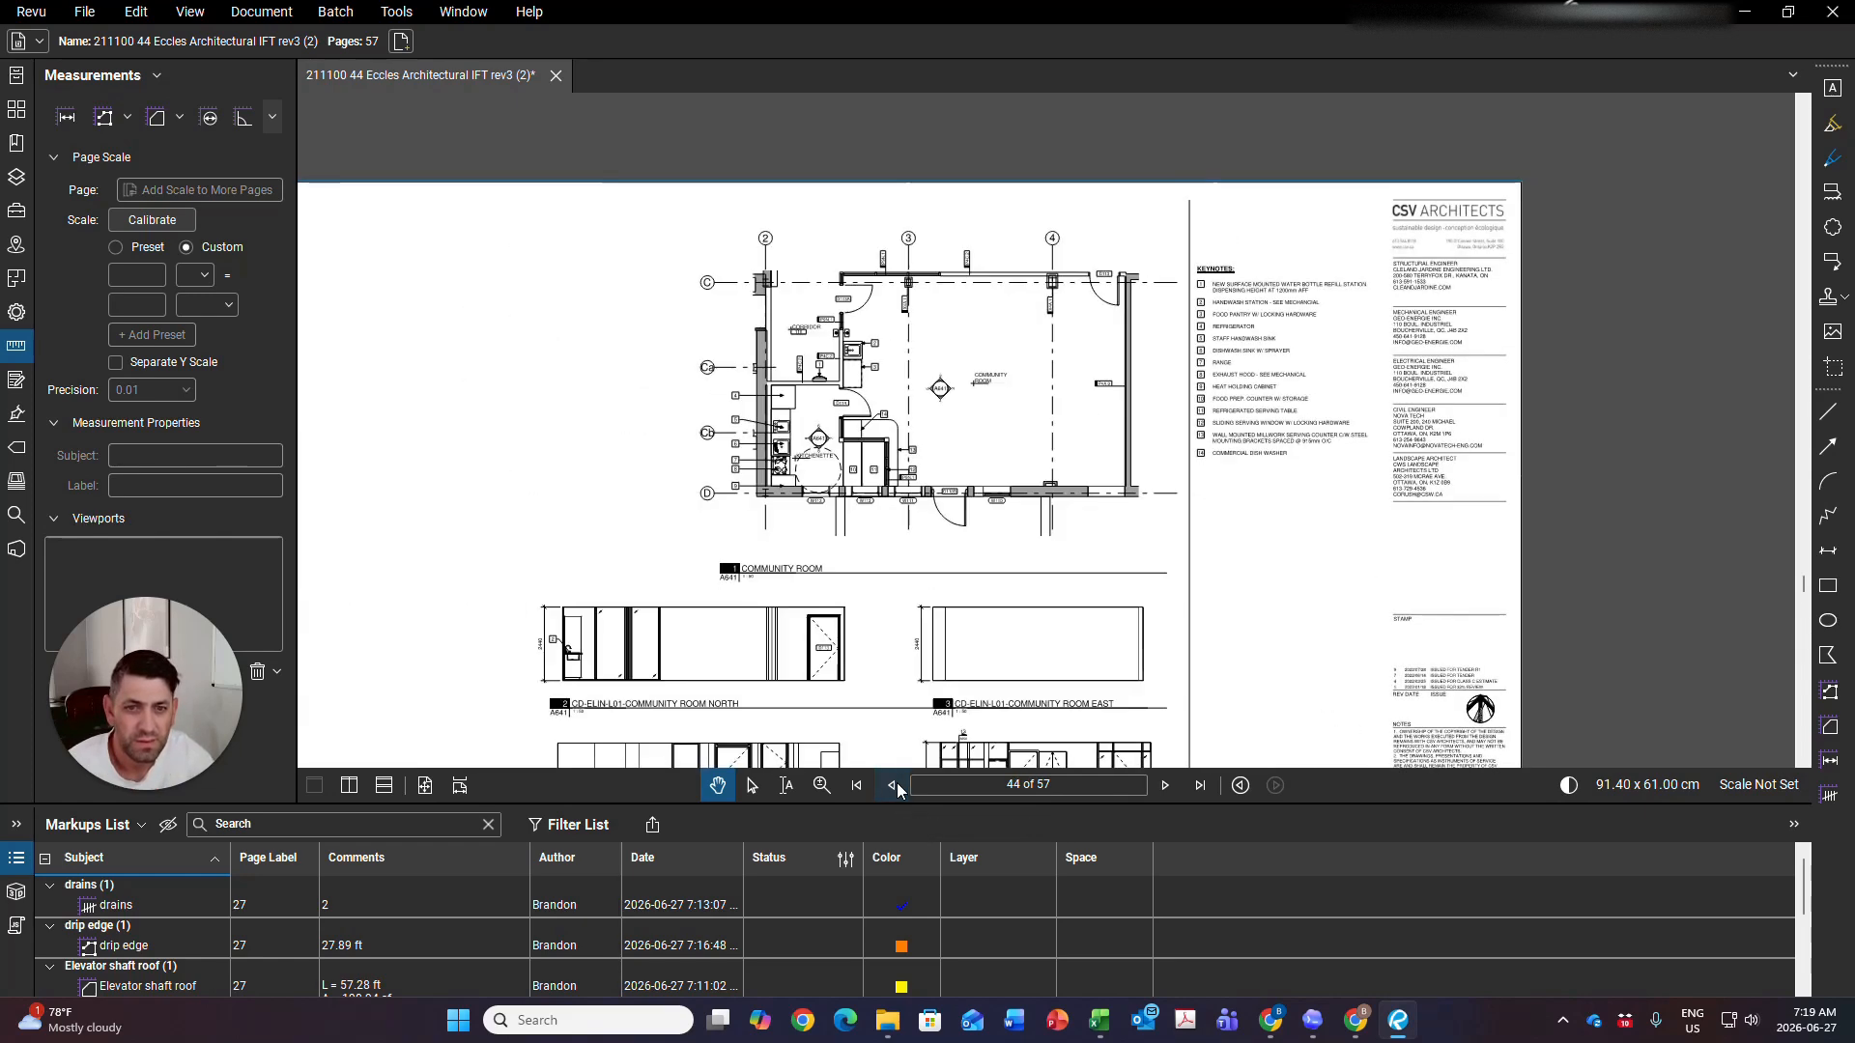
{"action": "left_click", "coordinate": [894, 784]}
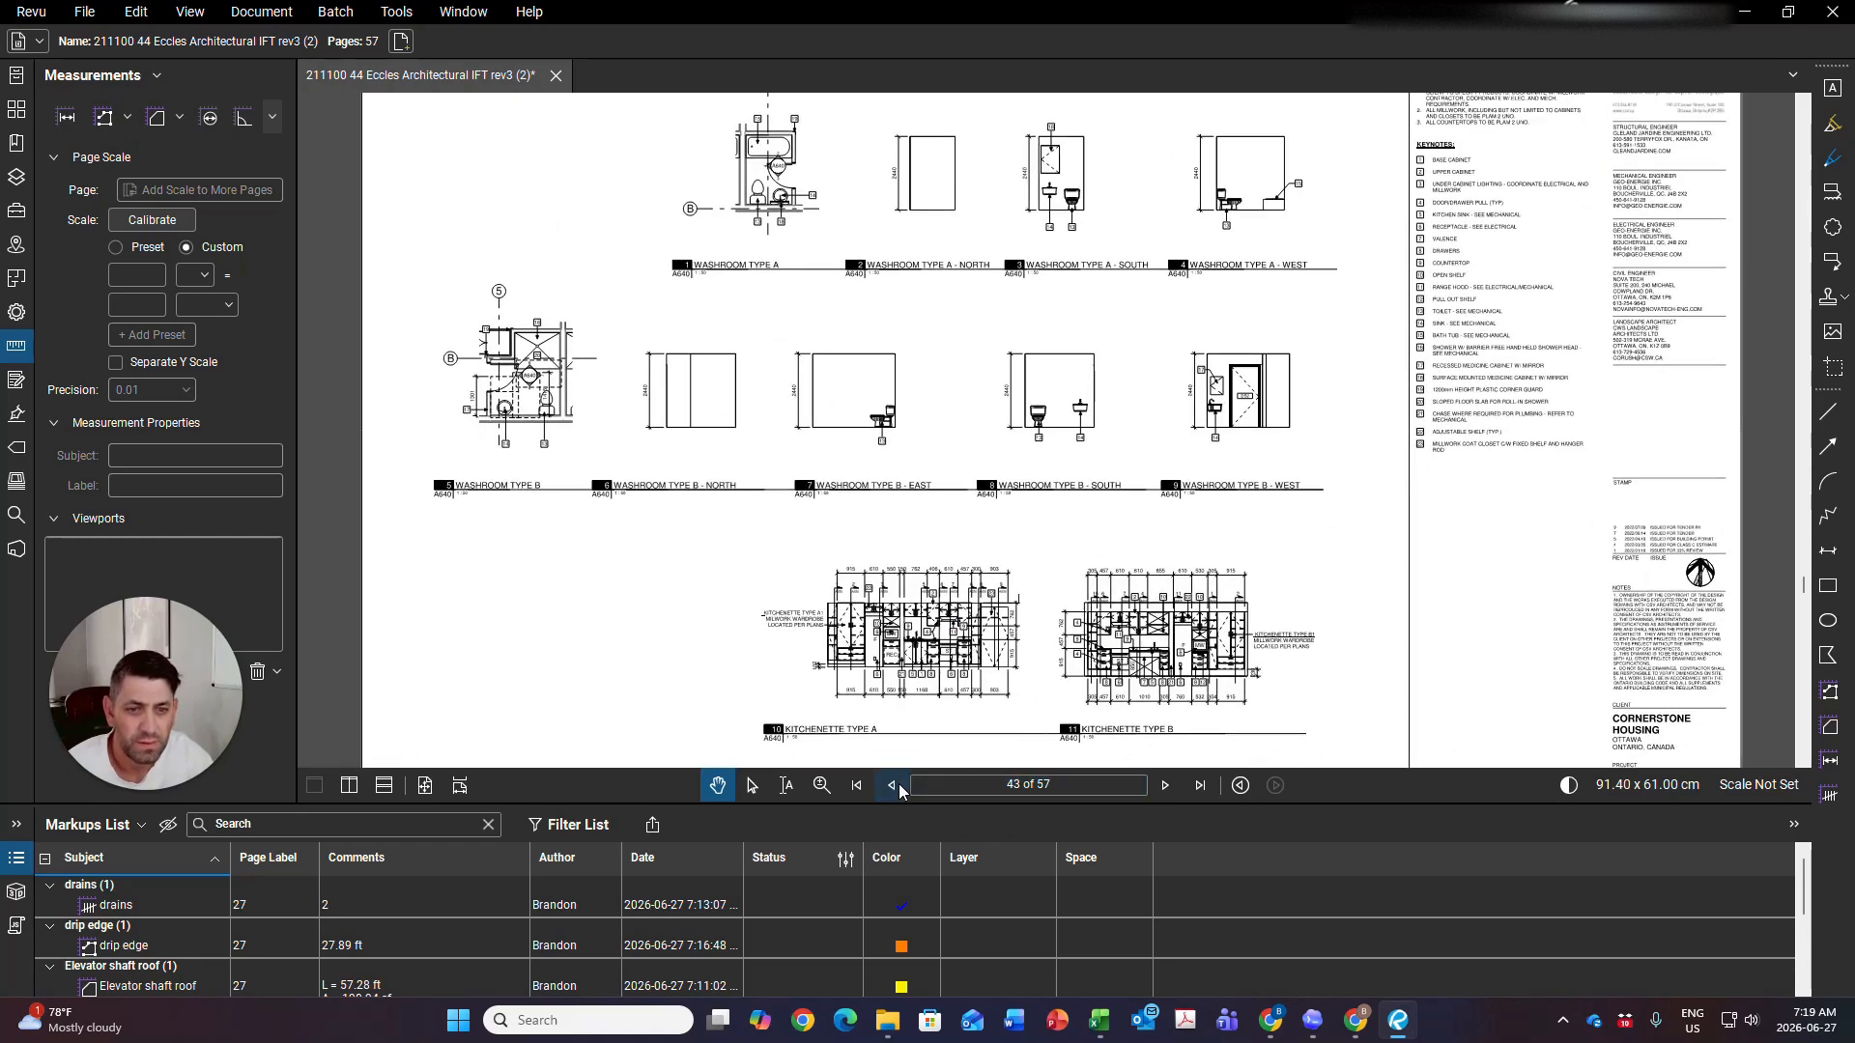
{"action": "left_click", "coordinate": [898, 786]}
{"action": "left_click", "coordinate": [898, 787]}
{"action": "left_click", "coordinate": [894, 785]}
{"action": "left_click", "coordinate": [894, 785]}
{"action": "left_click", "coordinate": [894, 786]}
{"action": "left_click", "coordinate": [894, 785]}
{"action": "left_click", "coordinate": [895, 785]}
{"action": "left_click", "coordinate": [895, 785]}
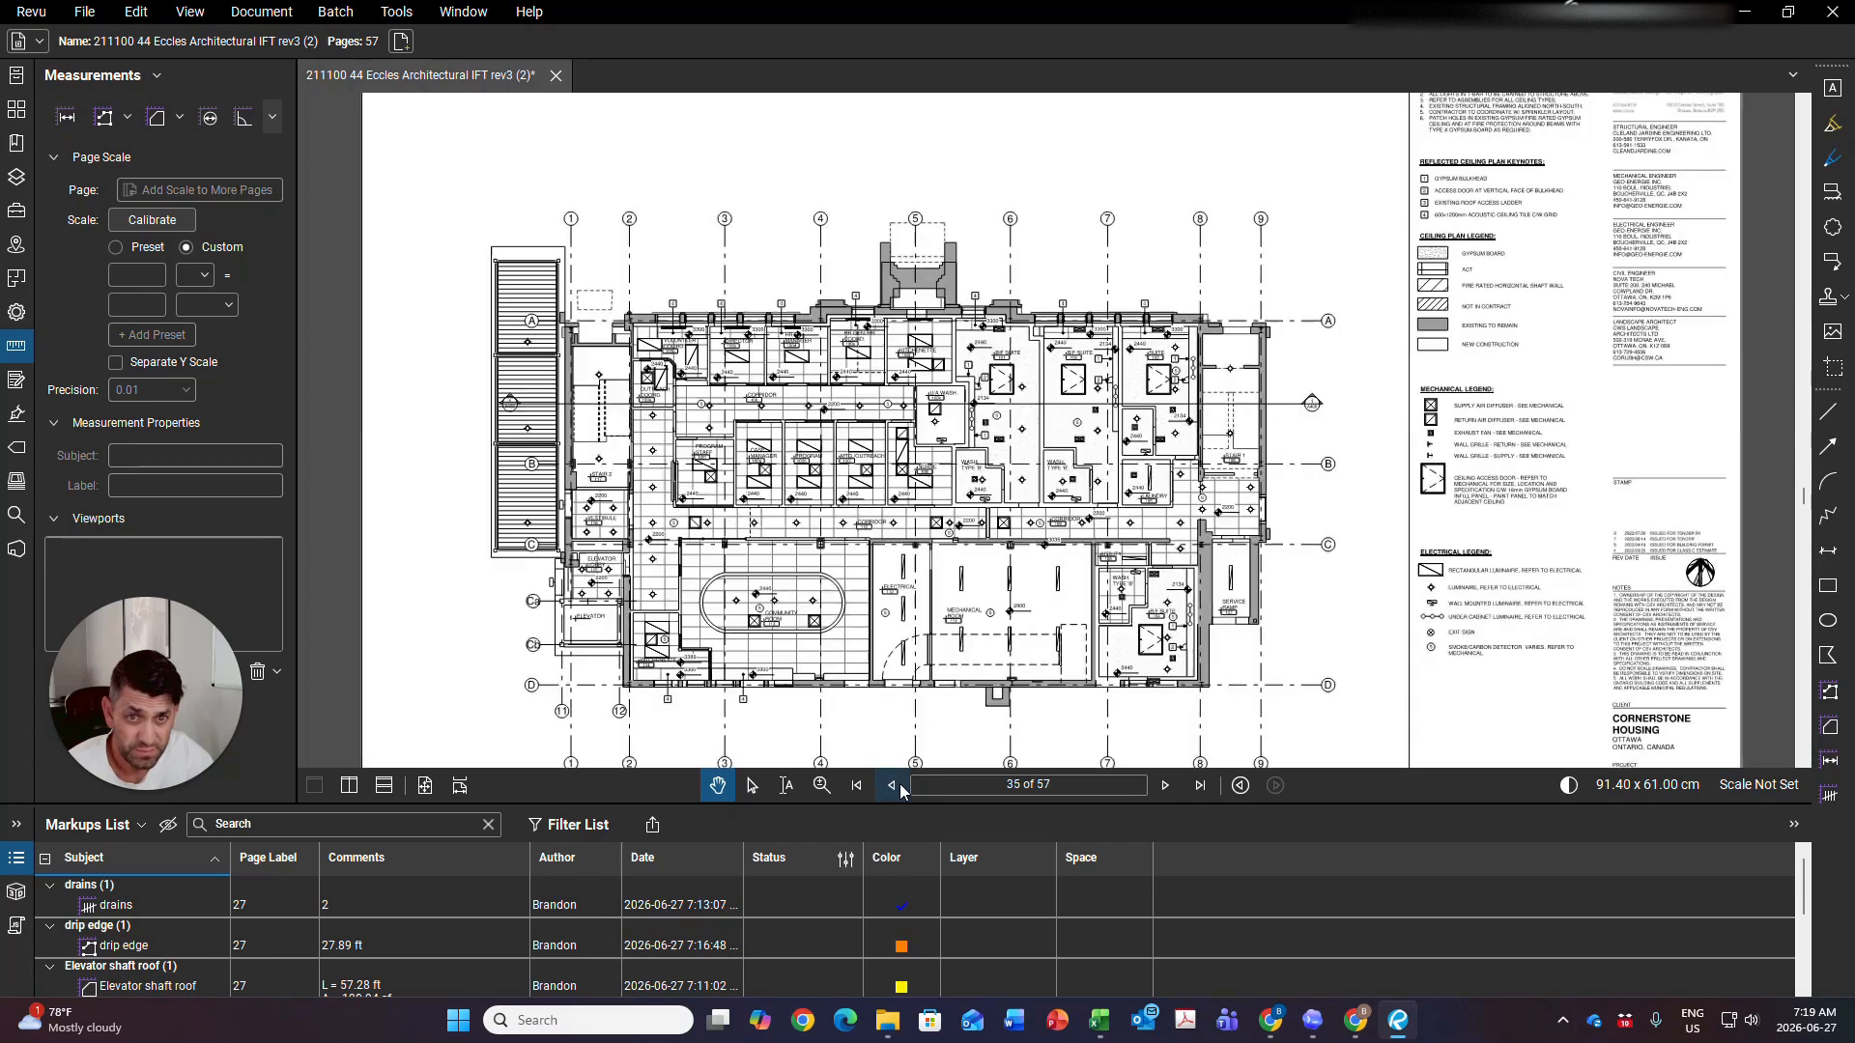
{"action": "left_click", "coordinate": [895, 785]}
{"action": "left_click", "coordinate": [901, 785]}
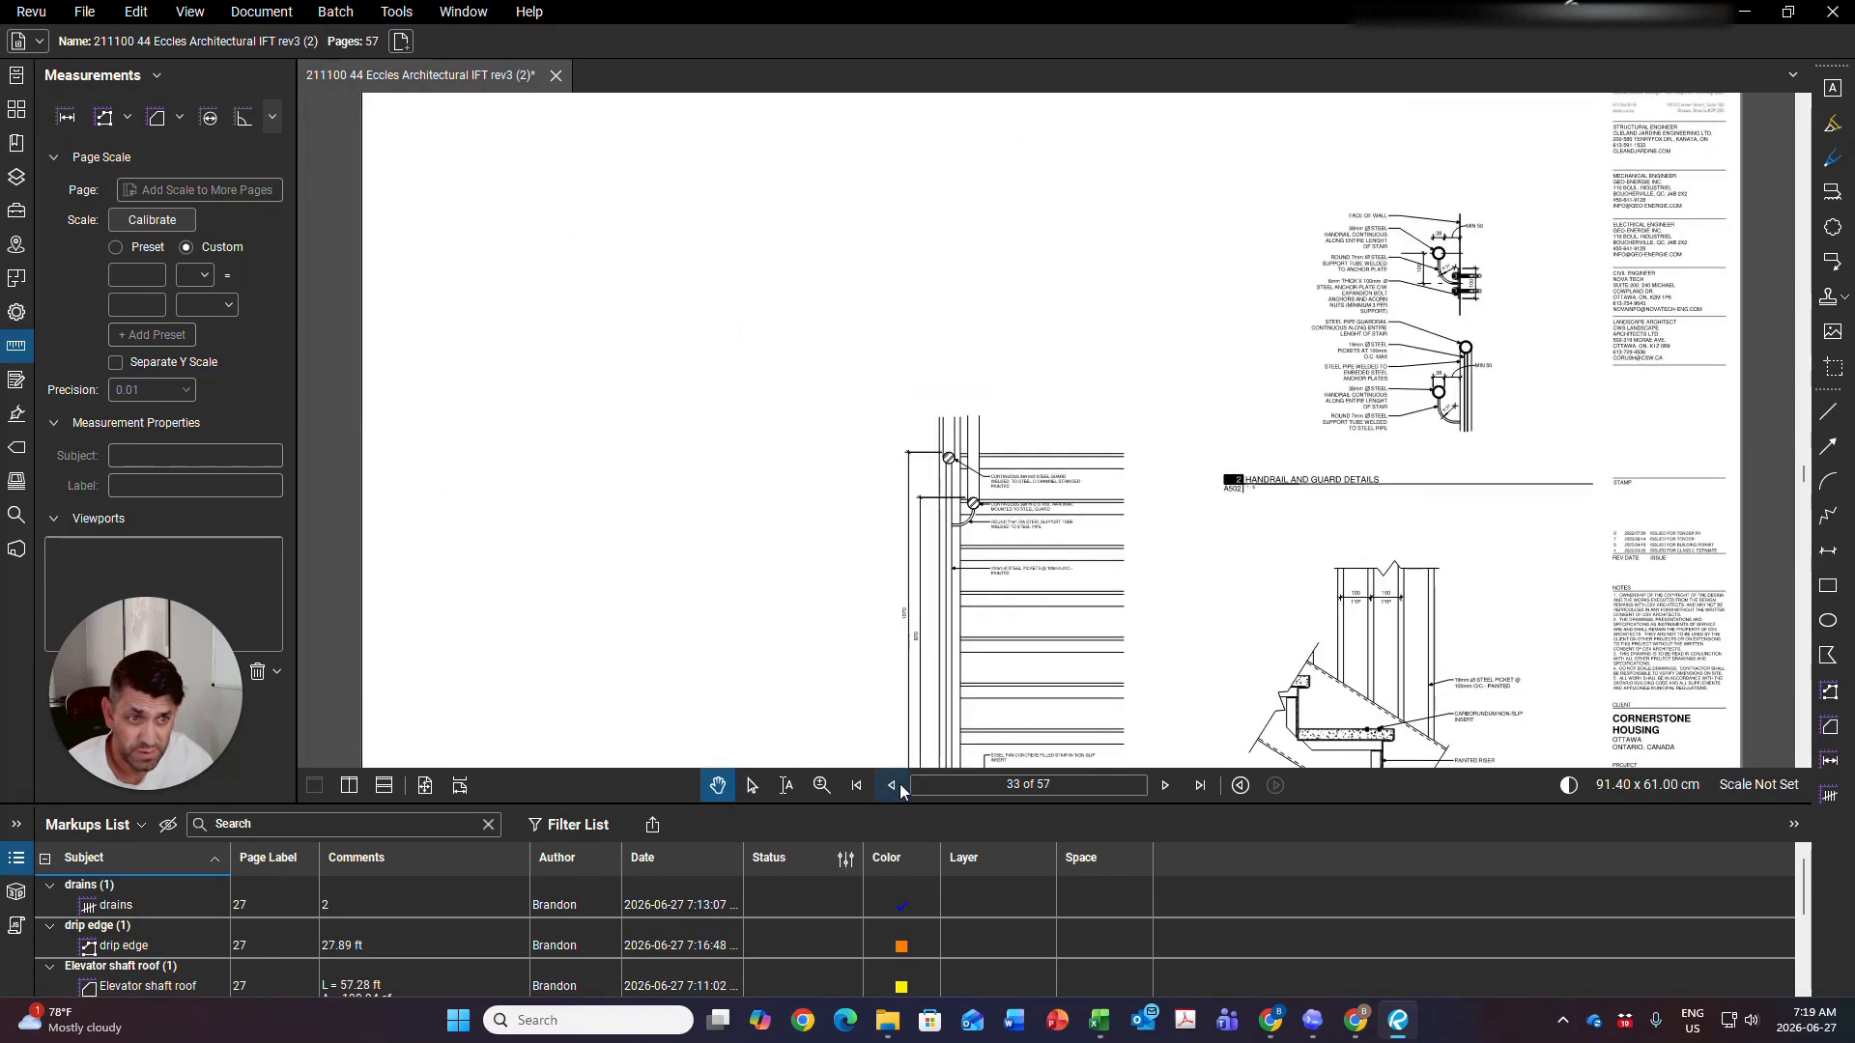
{"action": "left_click", "coordinate": [900, 784]}
{"action": "left_click", "coordinate": [895, 785]}
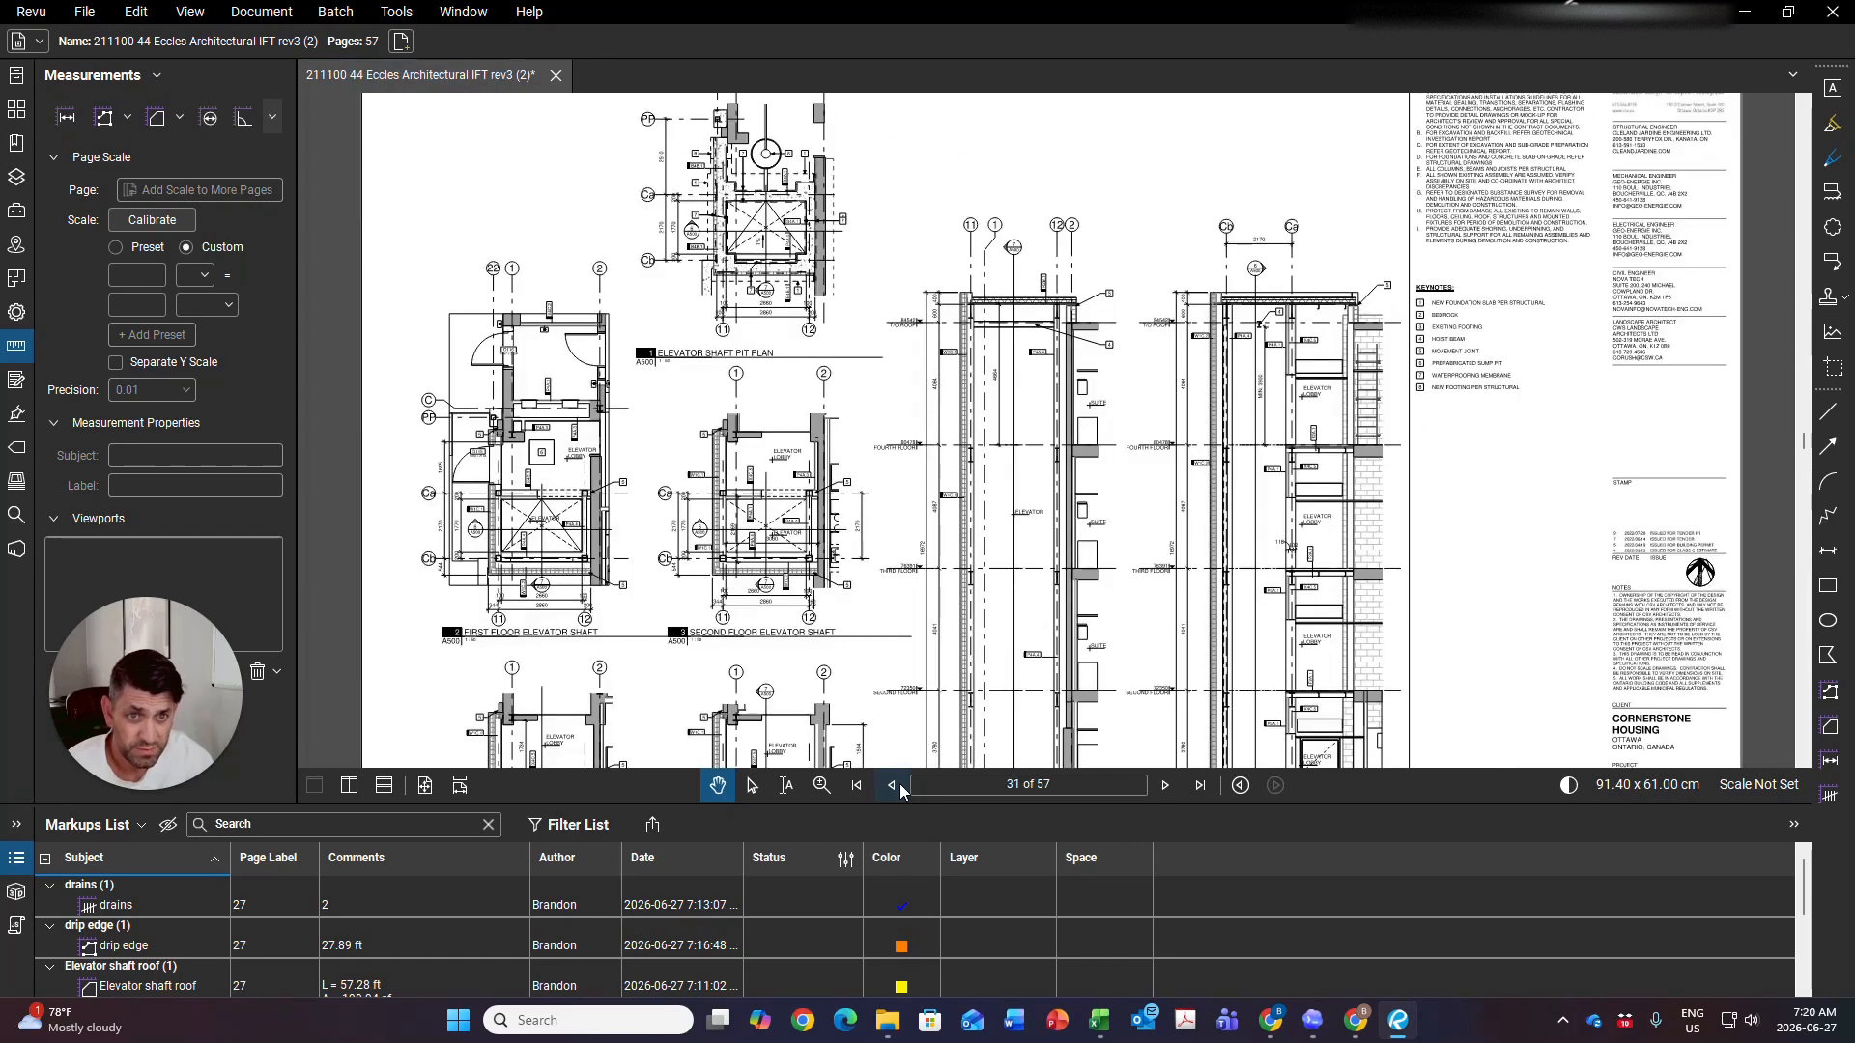
{"action": "left_click", "coordinate": [894, 785]}
{"action": "left_click", "coordinate": [1164, 785]}
Examine the elevator shaft's roof edge, parapet and wall heights in the two elevator sections on page 31
{"action": "left_click_drag", "start_coordinate": [1119, 505], "coordinate": [1041, 632]}
{"action": "scroll", "coordinate": [1069, 549], "scroll_direction": "up", "scroll_amount": 5}
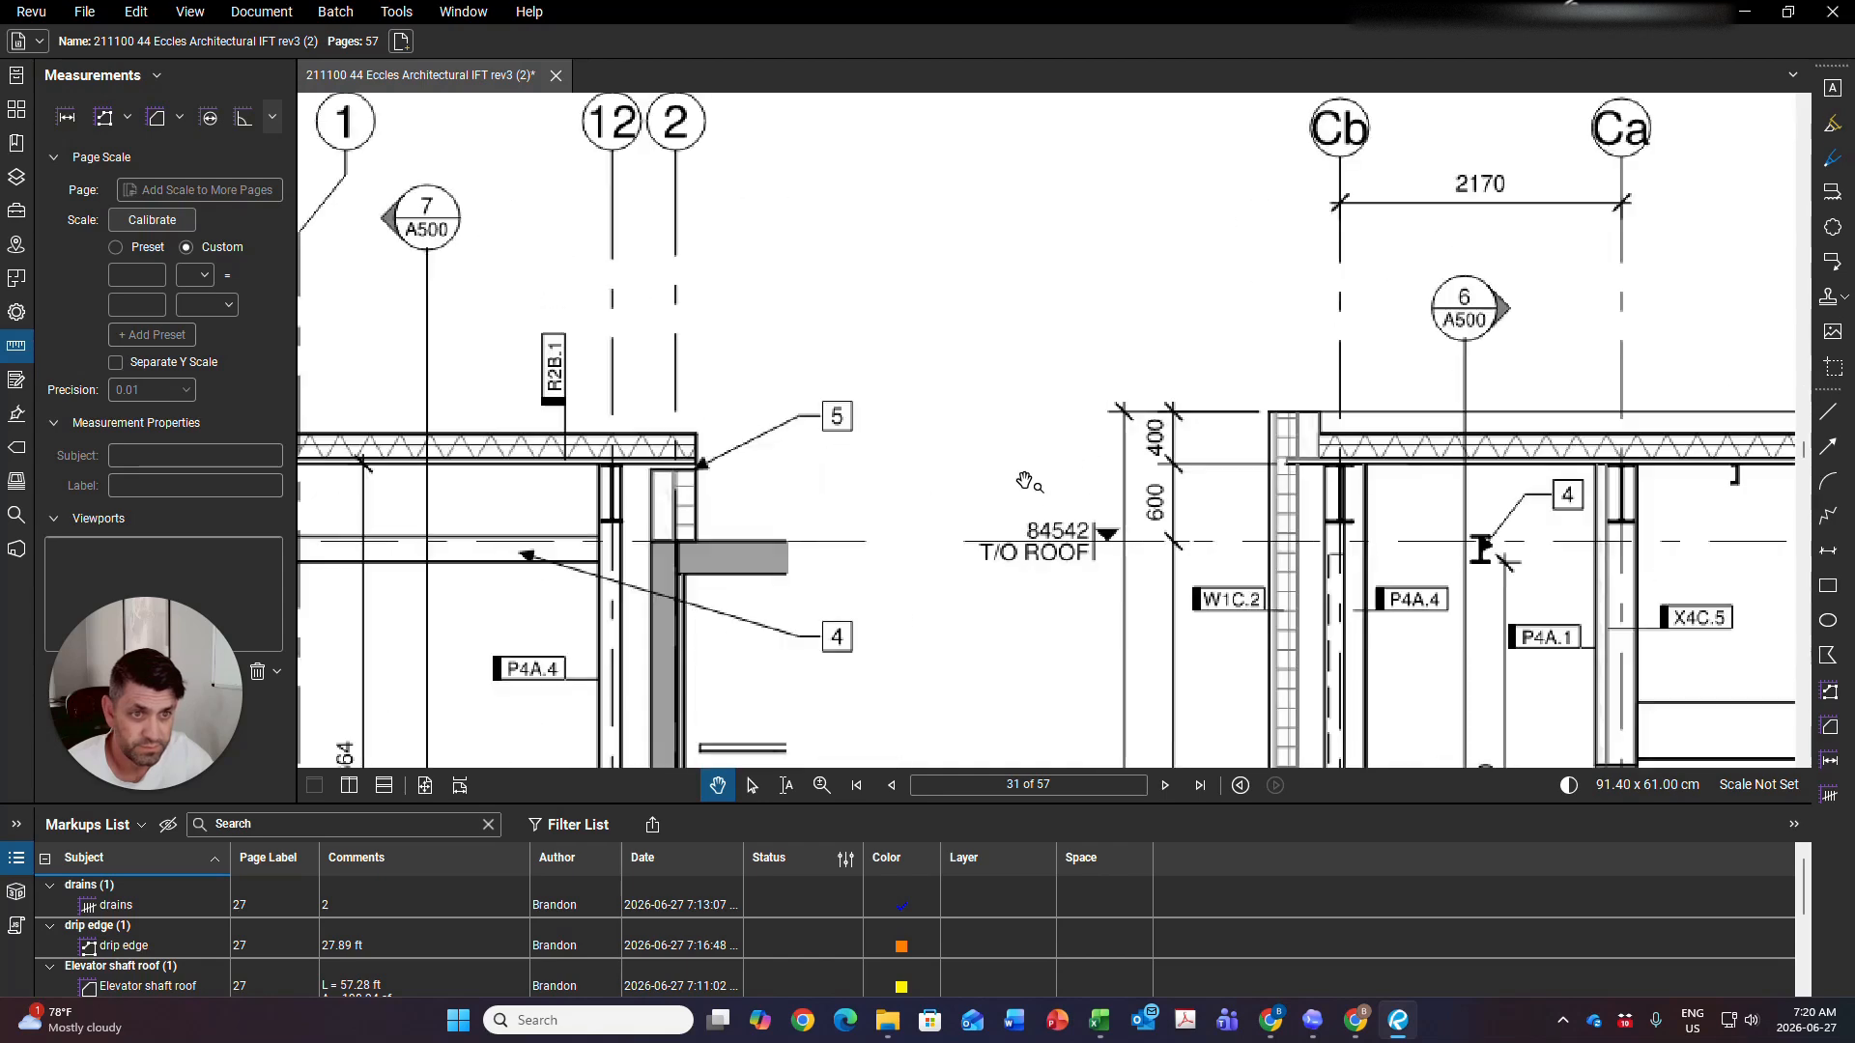
{"action": "mouse_move", "coordinate": [718, 592]}
{"action": "left_mouse_down"}
{"action": "mouse_move", "coordinate": [1066, 563]}
{"action": "mouse_move", "coordinate": [1118, 344]}
{"action": "left_mouse_up"}
{"action": "scroll", "coordinate": [1101, 464], "scroll_direction": "down", "scroll_amount": 3}
{"action": "left_click_drag", "start_coordinate": [1053, 681], "coordinate": [1127, 222]}
{"action": "left_click_drag", "start_coordinate": [1150, 632], "coordinate": [1080, 258]}
{"action": "mouse_move", "coordinate": [1101, 706]}
{"action": "left_mouse_down"}
{"action": "mouse_move", "coordinate": [1029, 503]}
{"action": "mouse_move", "coordinate": [1144, 698]}
{"action": "mouse_move", "coordinate": [1221, 617]}
{"action": "mouse_move", "coordinate": [1126, 817]}
{"action": "left_mouse_up"}
{"action": "left_click_drag", "start_coordinate": [1243, 410], "coordinate": [1140, 787]}
{"action": "left_click_drag", "start_coordinate": [1270, 613], "coordinate": [1246, 835]}
{"action": "mouse_move", "coordinate": [1310, 300]}
{"action": "left_mouse_down"}
{"action": "mouse_move", "coordinate": [1492, 488]}
{"action": "mouse_move", "coordinate": [1349, 461]}
{"action": "left_mouse_up"}
{"action": "scroll", "coordinate": [1094, 493], "scroll_direction": "up", "scroll_amount": 4}
{"action": "left_click_drag", "start_coordinate": [852, 462], "coordinate": [1010, 502]}
{"action": "scroll", "coordinate": [974, 464], "scroll_direction": "up", "scroll_amount": 5}
{"action": "left_click_drag", "start_coordinate": [945, 422], "coordinate": [1010, 478]}
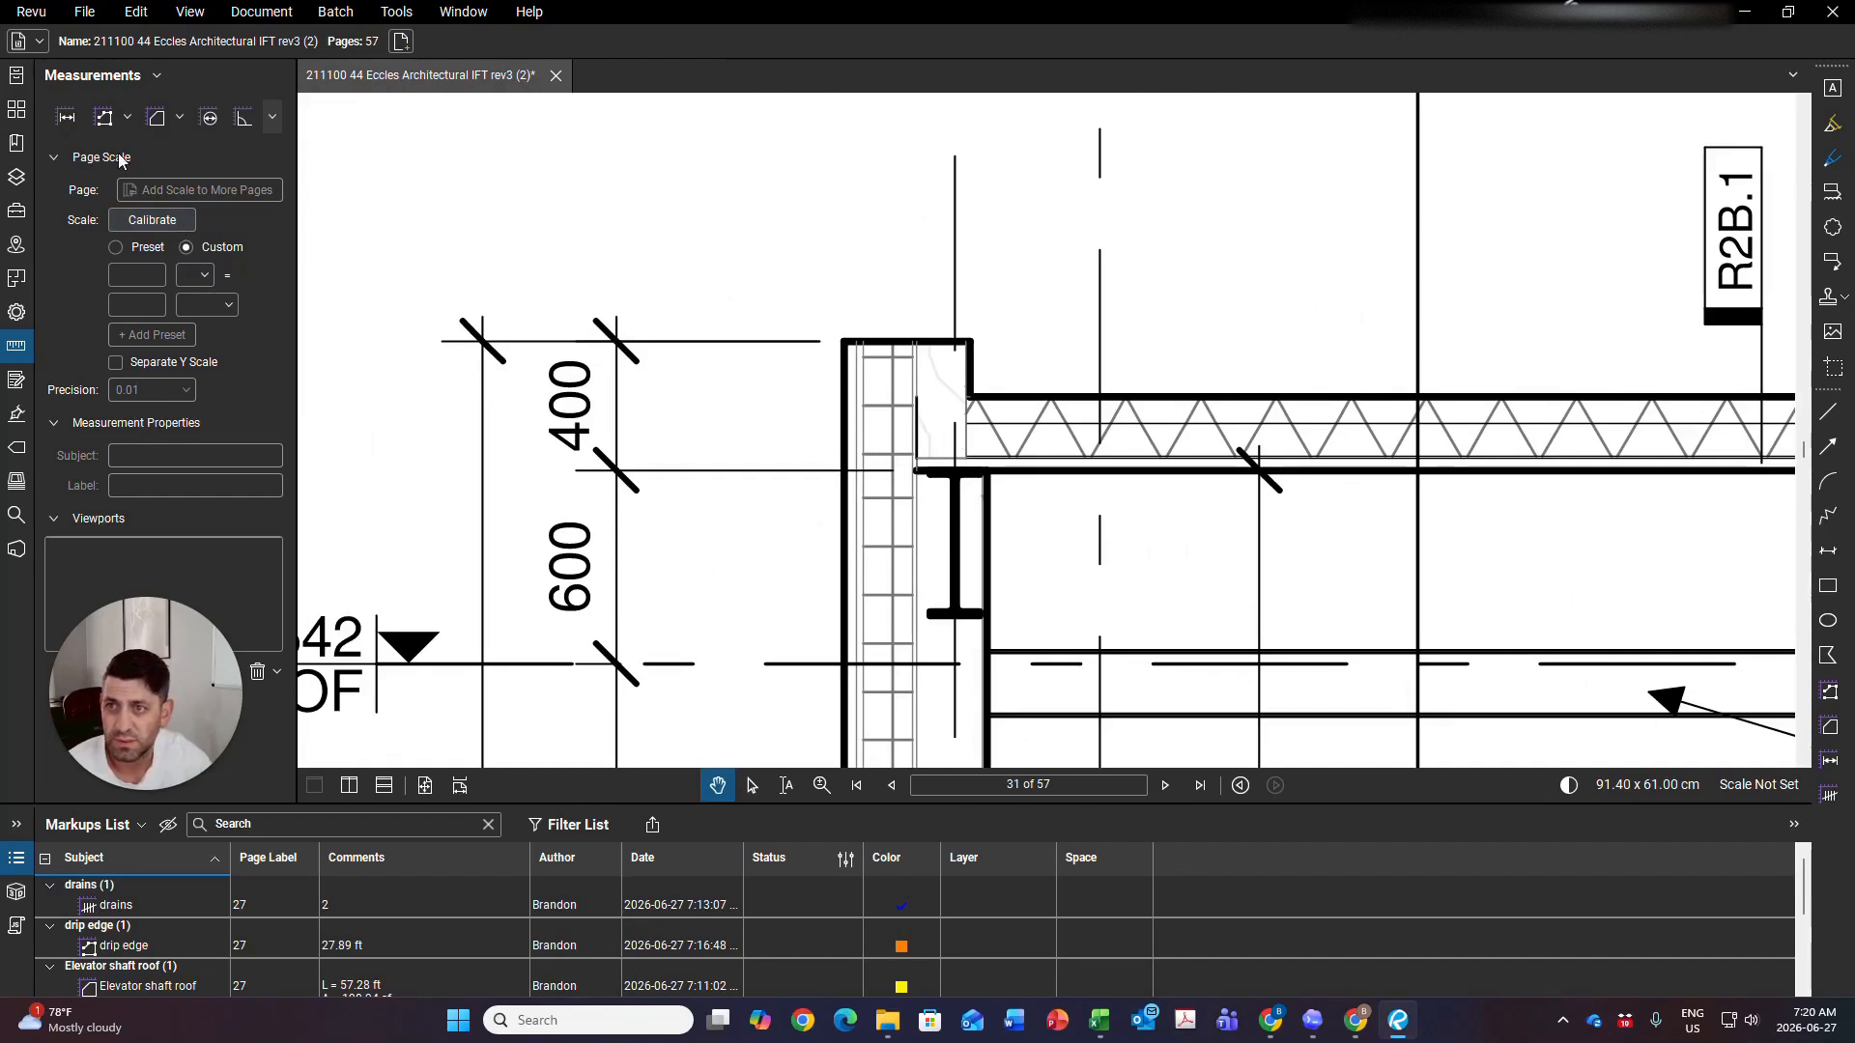
Look up the drawing scale noted below Elevator Section 1 and return to the shaft's roof level
{"action": "left_click", "coordinate": [104, 118]}
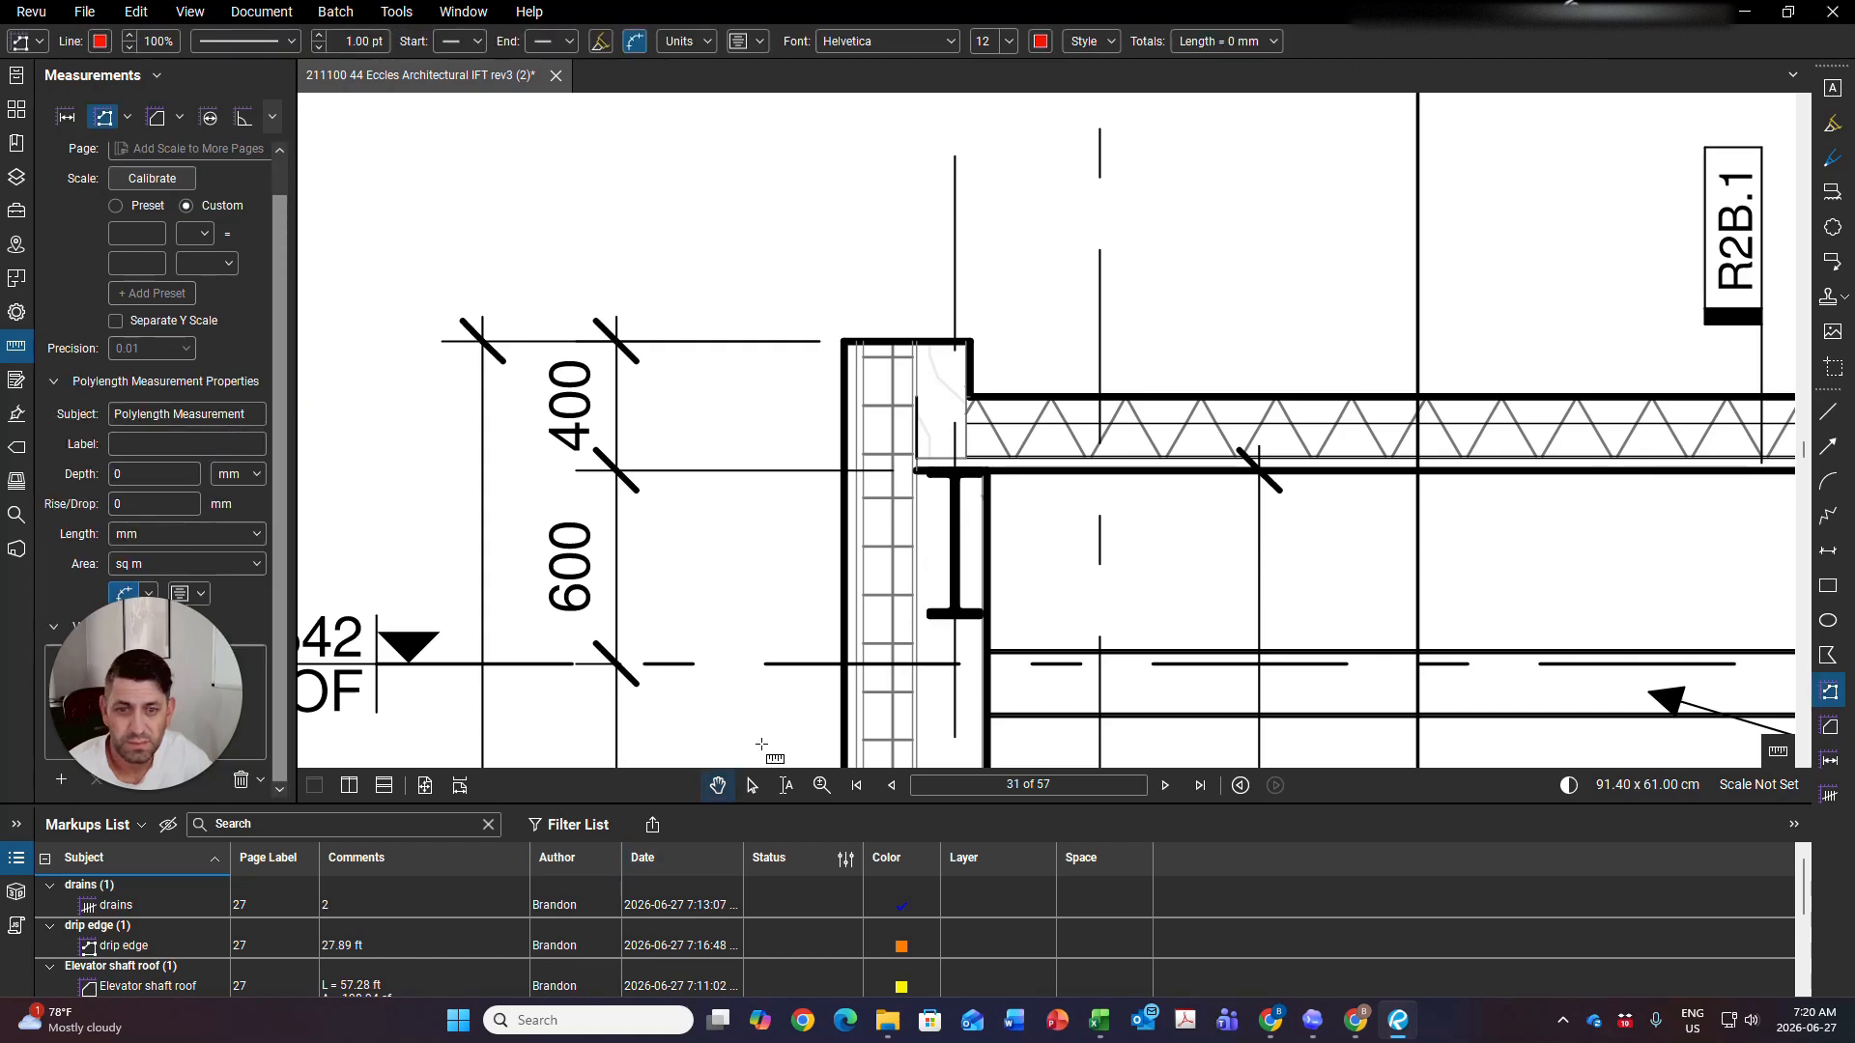
{"action": "left_click", "coordinate": [717, 786]}
{"action": "left_click_drag", "start_coordinate": [801, 719], "coordinate": [796, 331]}
{"action": "scroll", "coordinate": [808, 589], "scroll_direction": "down", "scroll_amount": 5}
{"action": "left_click_drag", "start_coordinate": [919, 652], "coordinate": [993, 296]}
{"action": "left_click_drag", "start_coordinate": [923, 595], "coordinate": [924, 580]}
{"action": "left_click_drag", "start_coordinate": [918, 670], "coordinate": [942, 347]}
{"action": "scroll", "coordinate": [941, 347], "scroll_direction": "down", "scroll_amount": 20}
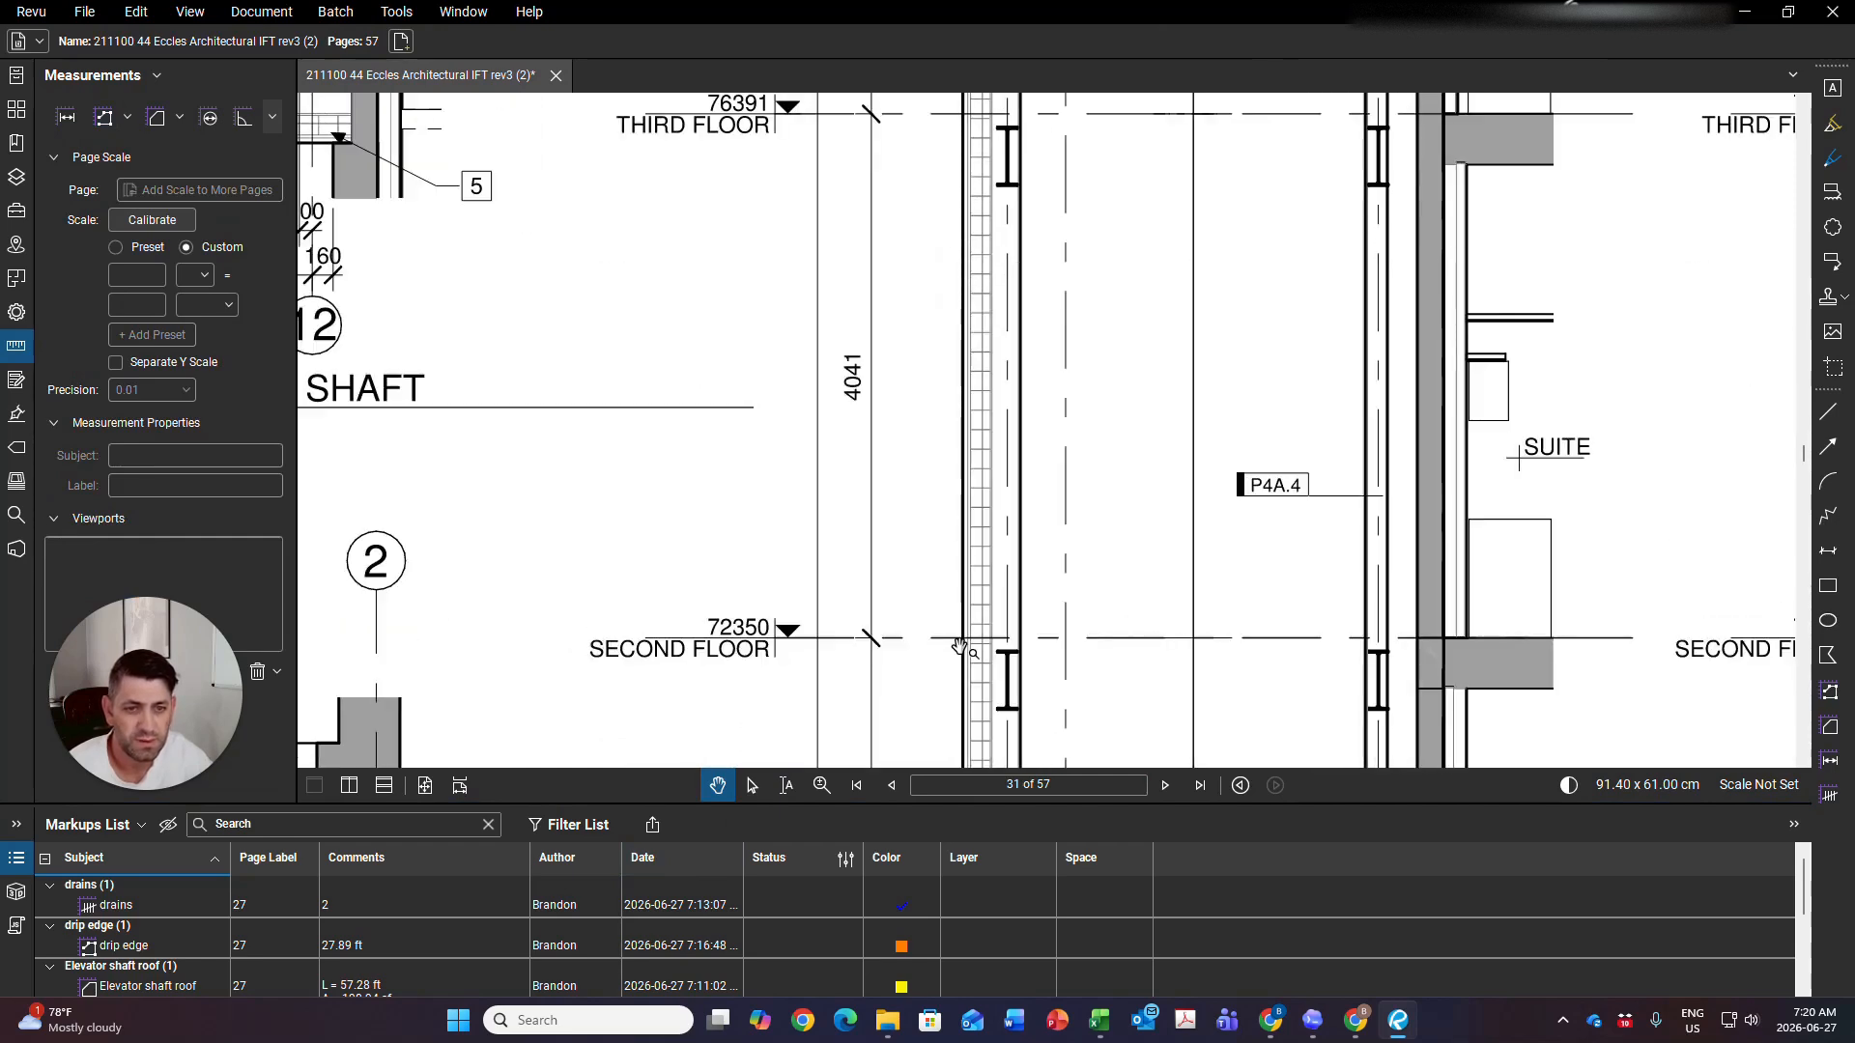
{"action": "scroll", "coordinate": [1072, 555], "scroll_direction": "down", "scroll_amount": 3}
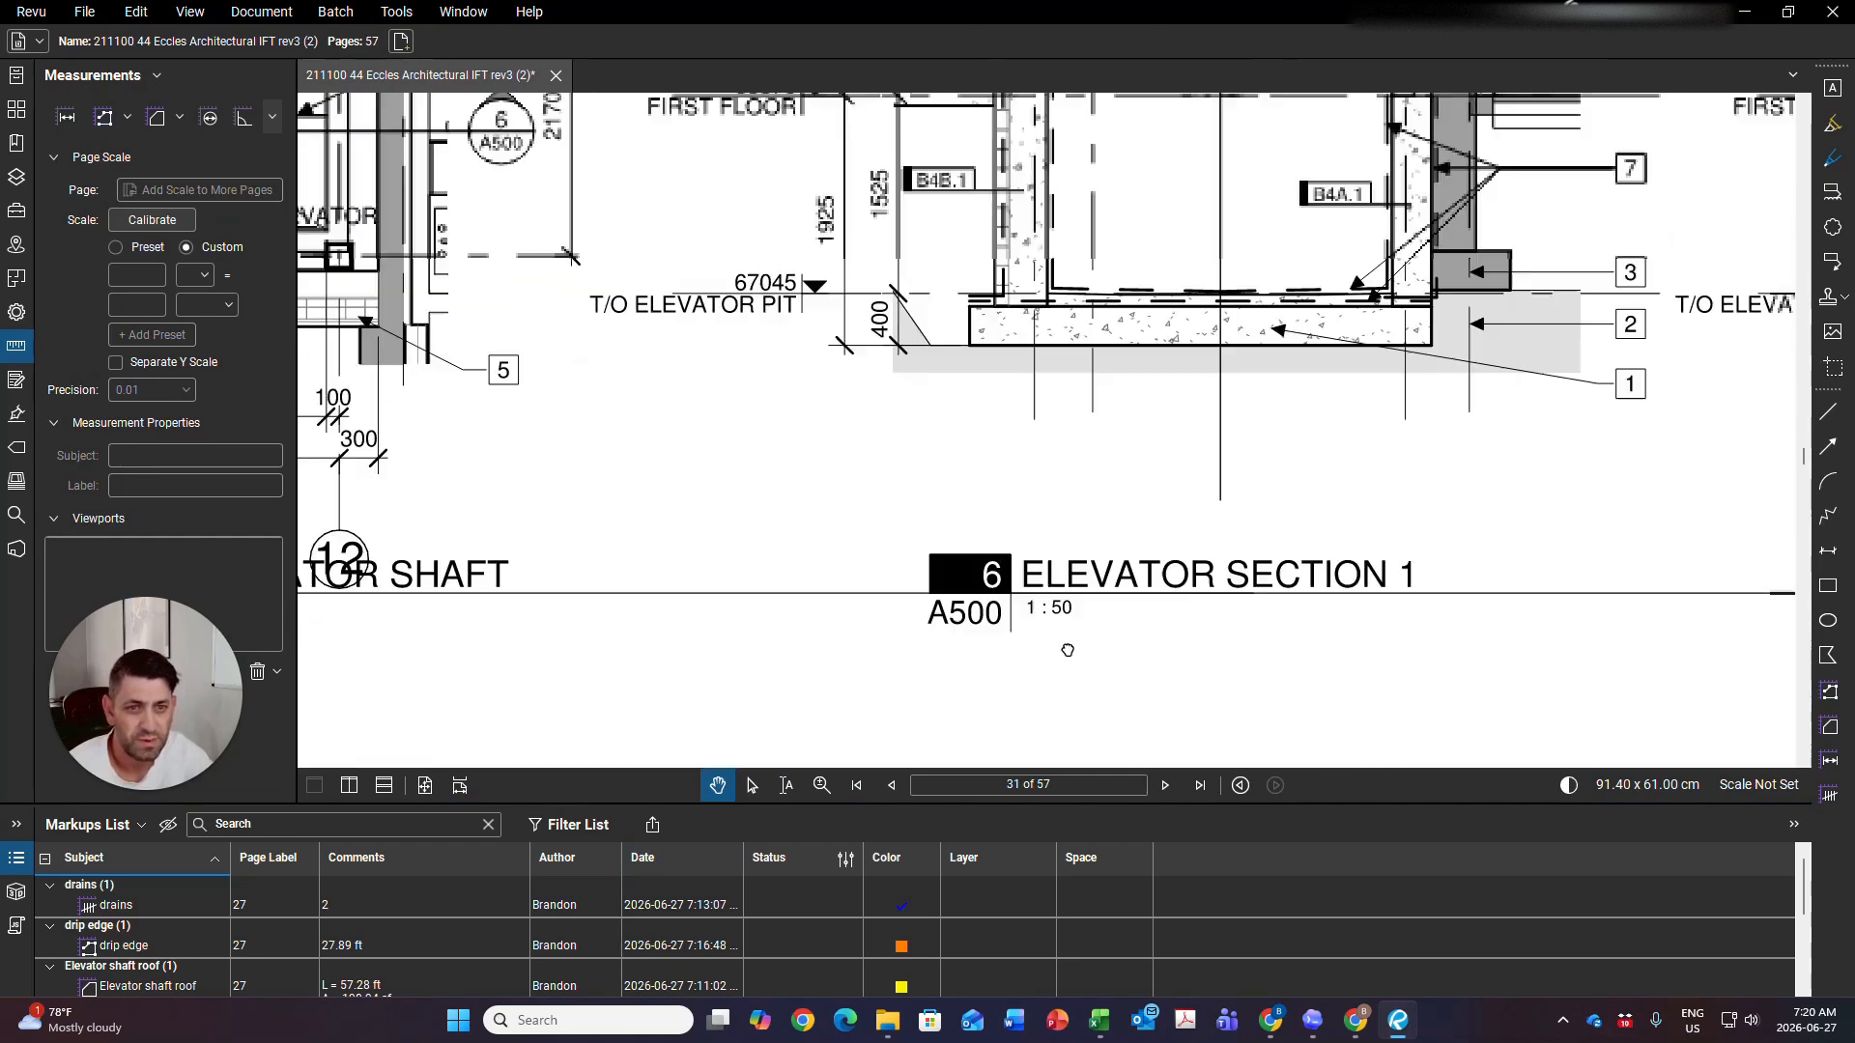
{"action": "scroll", "coordinate": [913, 644], "scroll_direction": "up", "scroll_amount": 15}
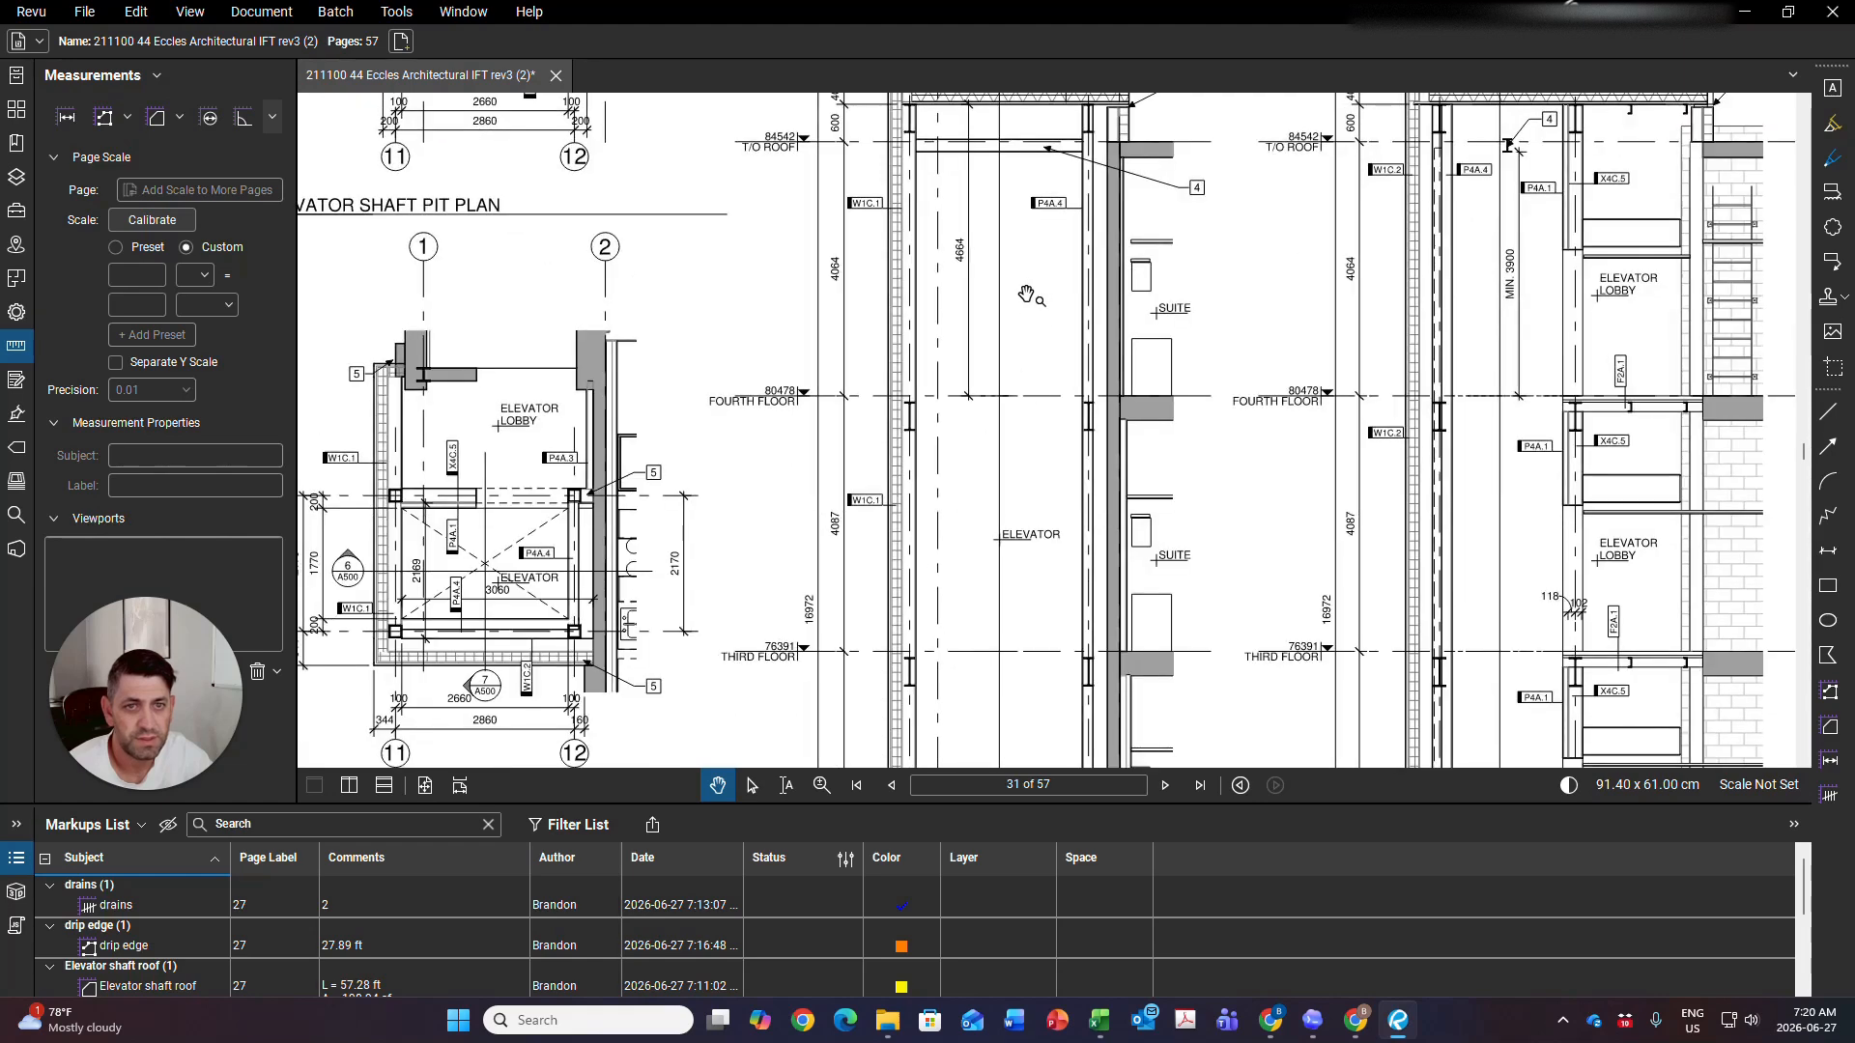
{"action": "scroll", "coordinate": [926, 577], "scroll_direction": "up", "scroll_amount": 2}
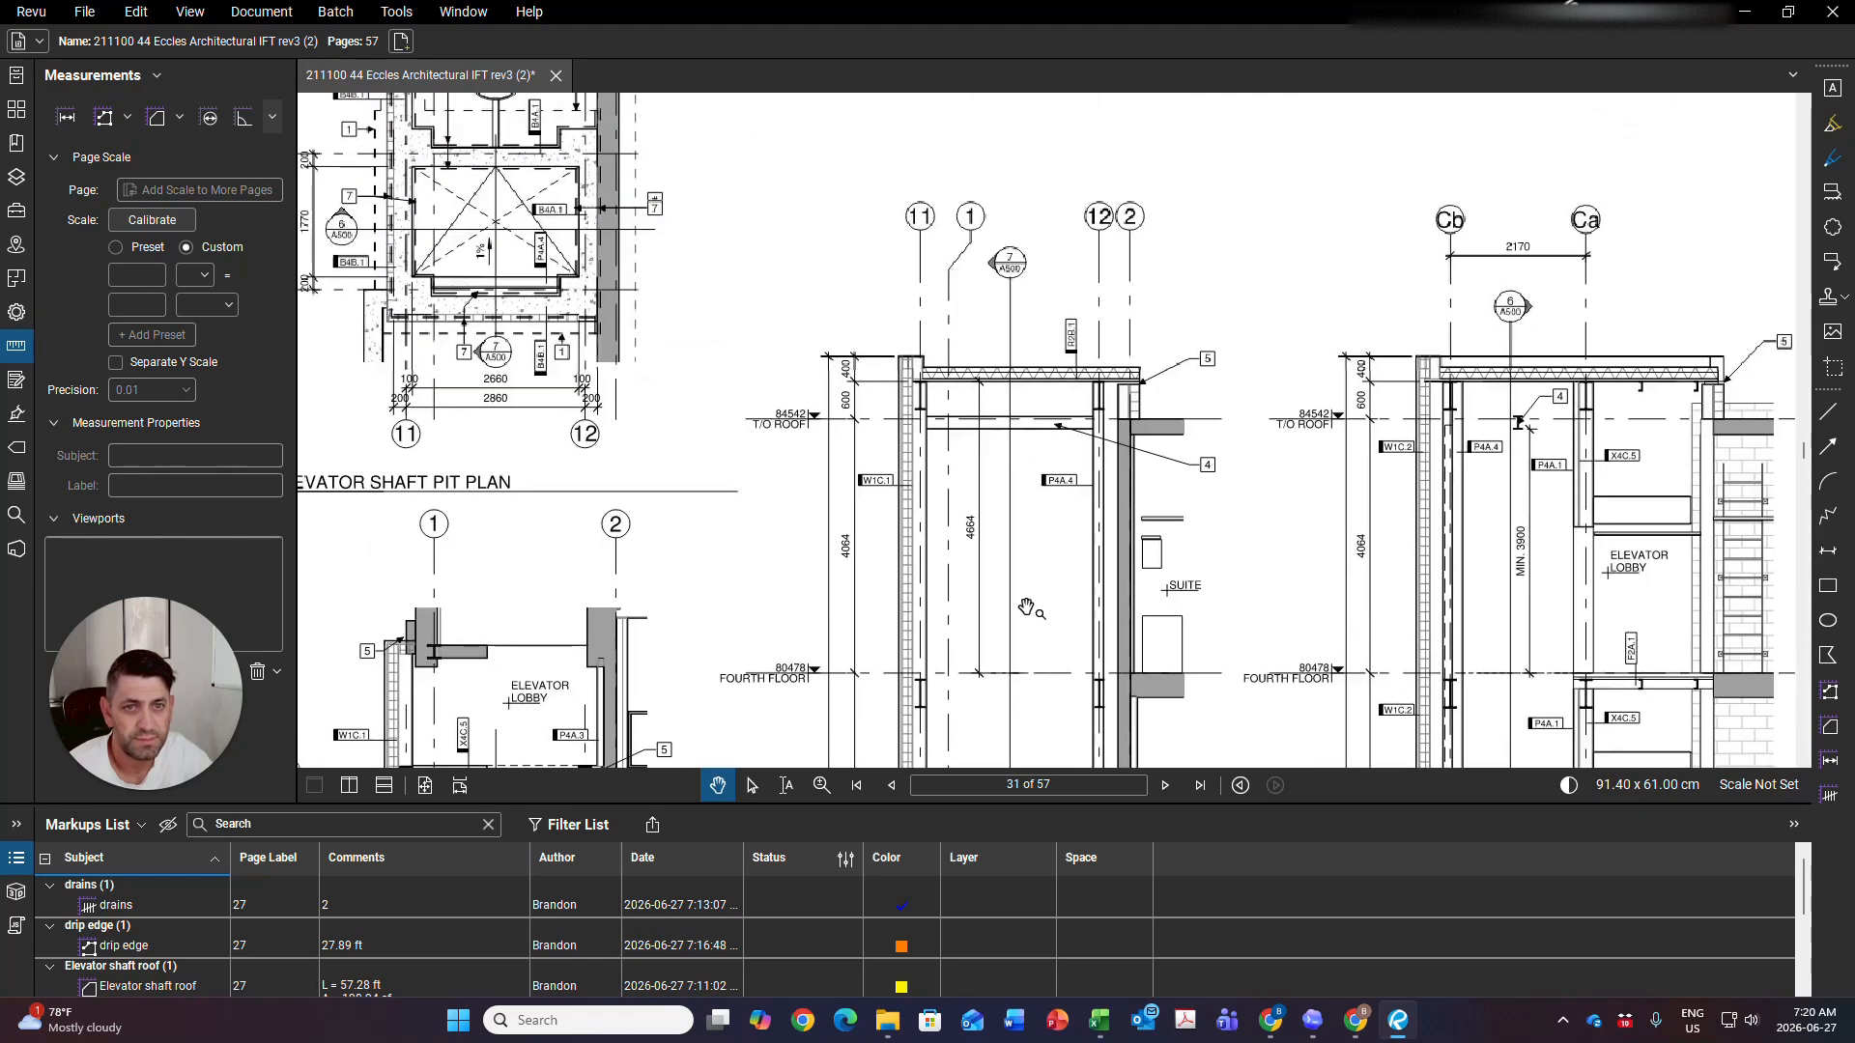
Set the page scale of the elevator details sheet to the 1:50 preset
{"action": "left_click", "coordinate": [129, 248]}
{"action": "left_click", "coordinate": [131, 279]}
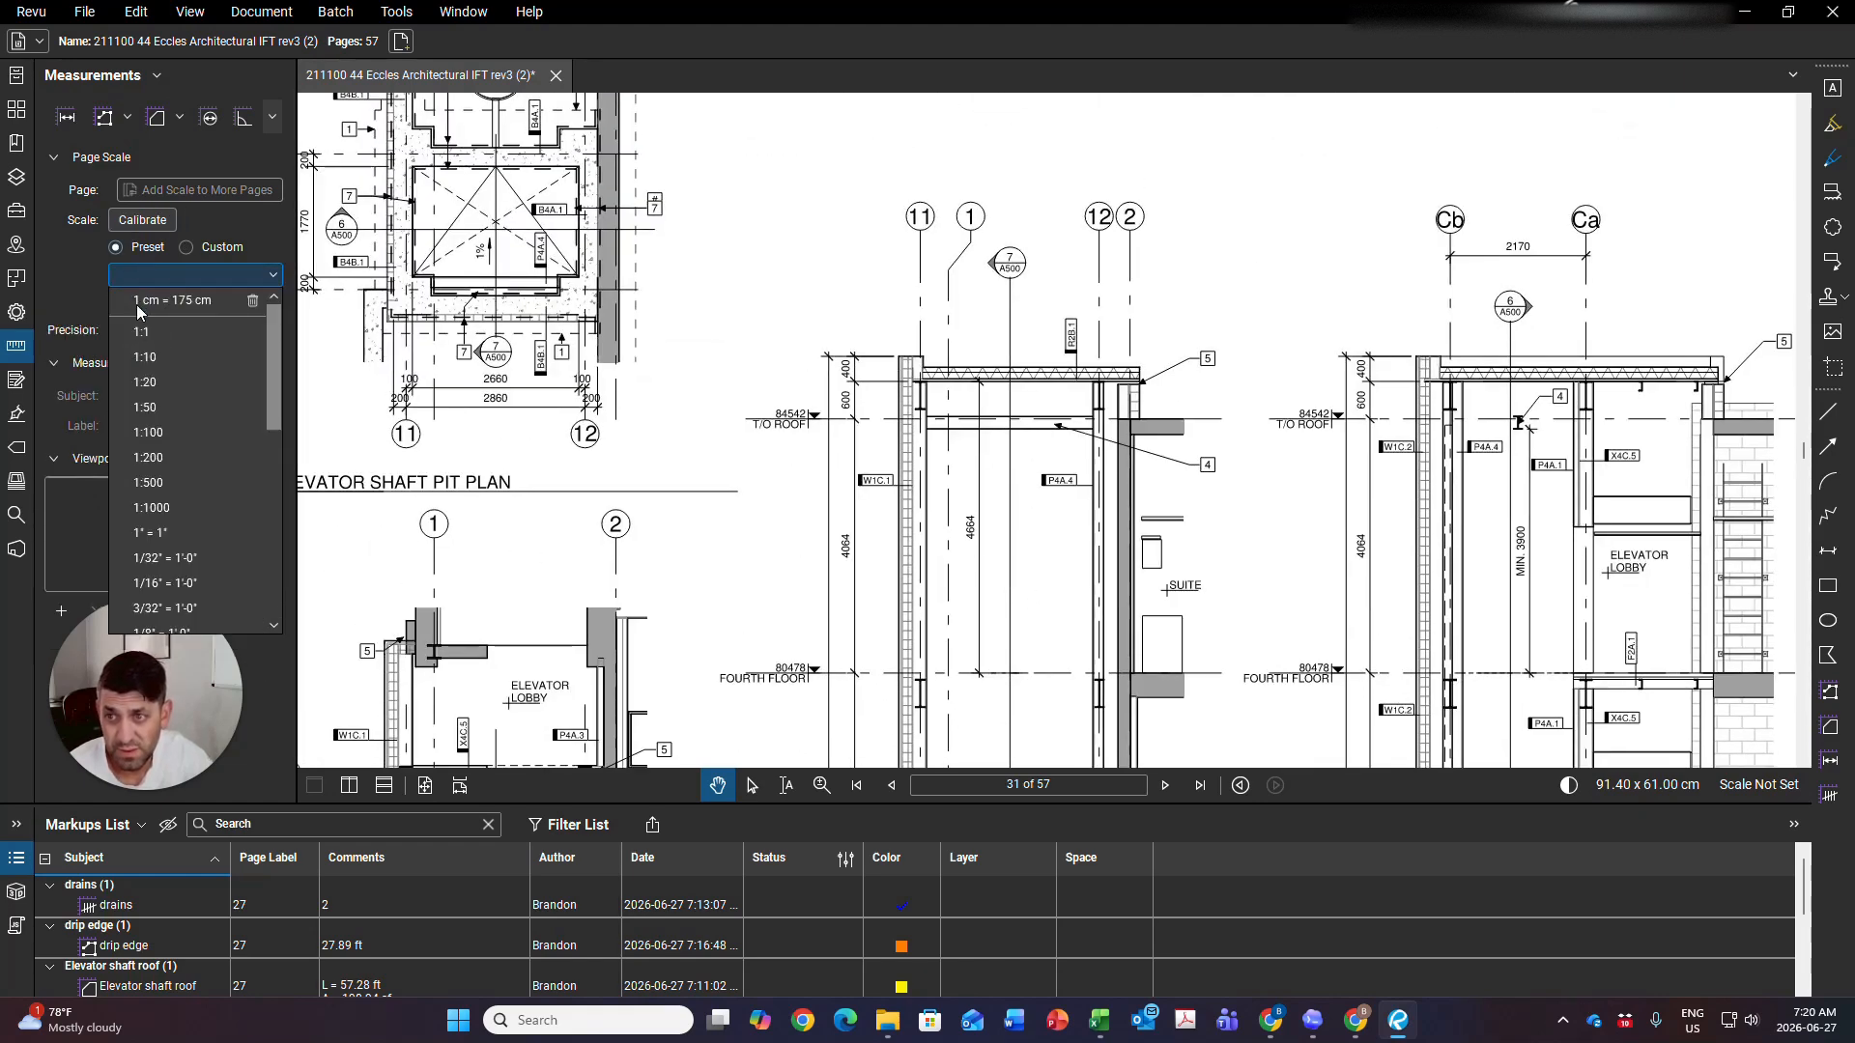
{"action": "left_click", "coordinate": [145, 408]}
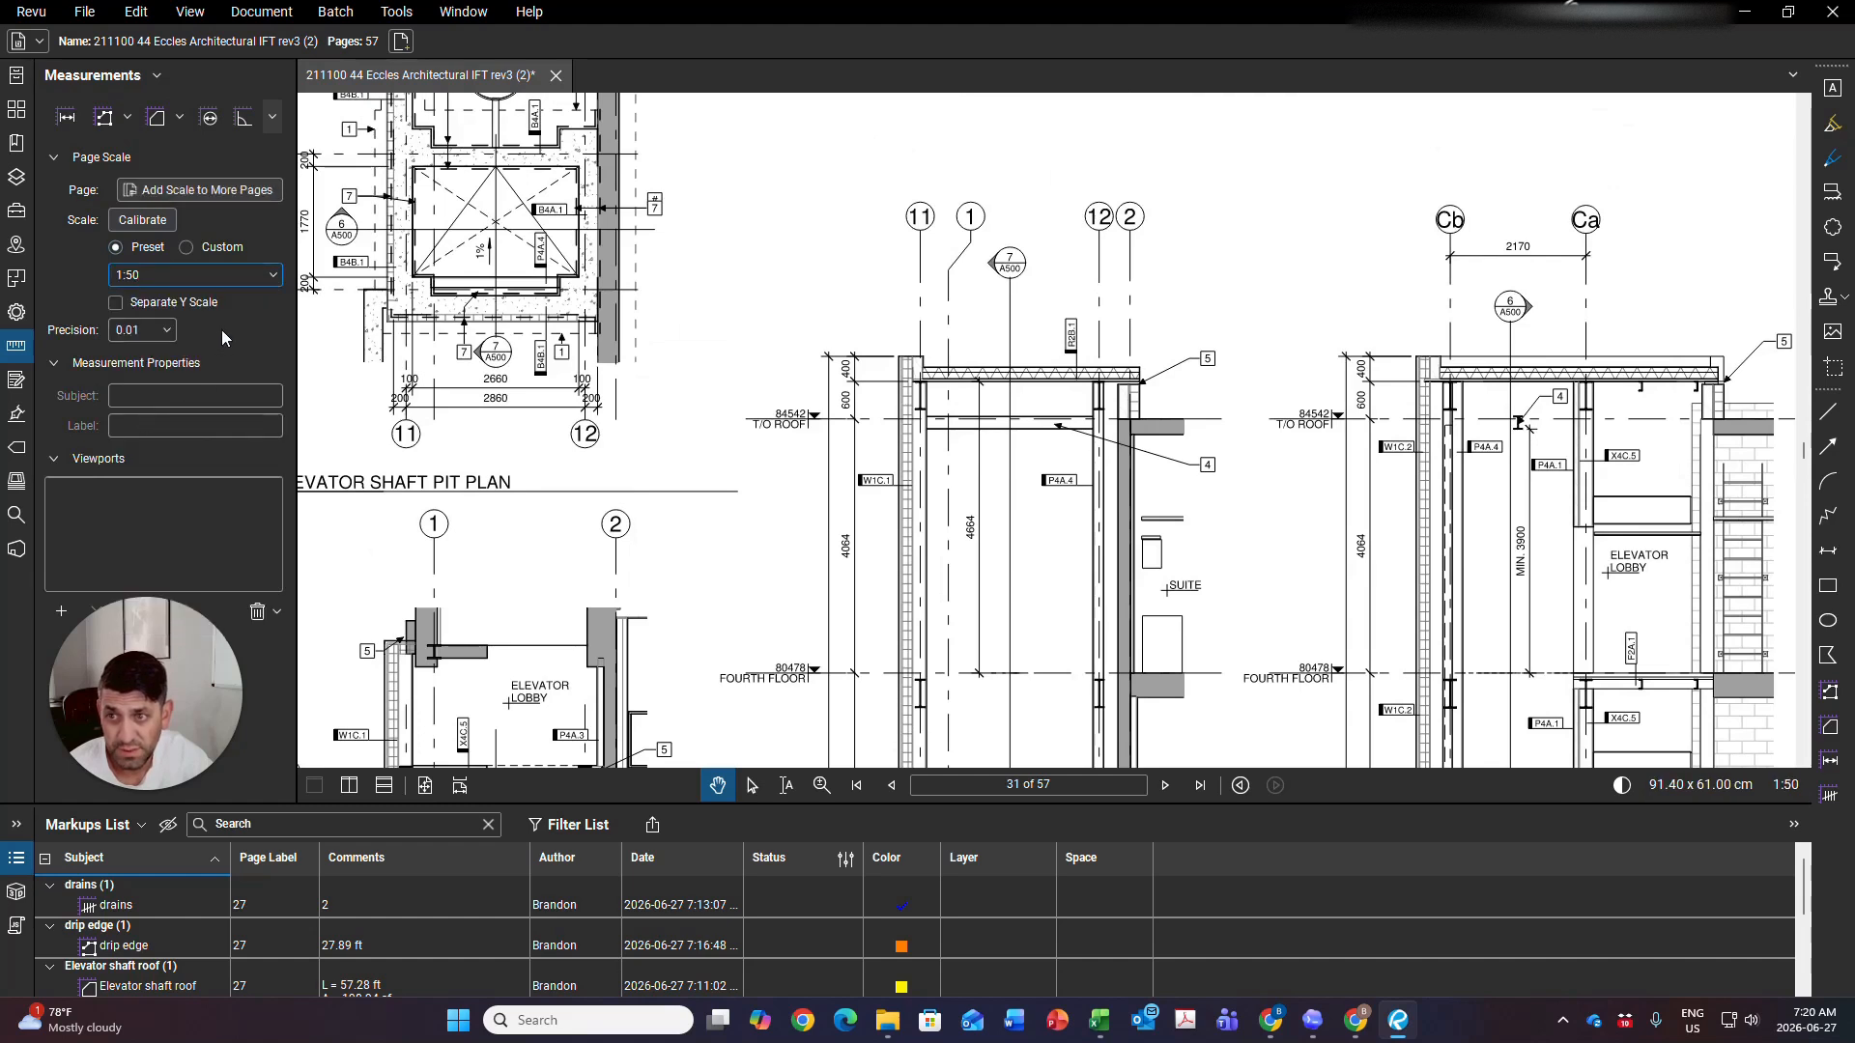
Set up a Polylength measurement with the subject "elevator shaft flashing height"
{"action": "left_click", "coordinate": [106, 126]}
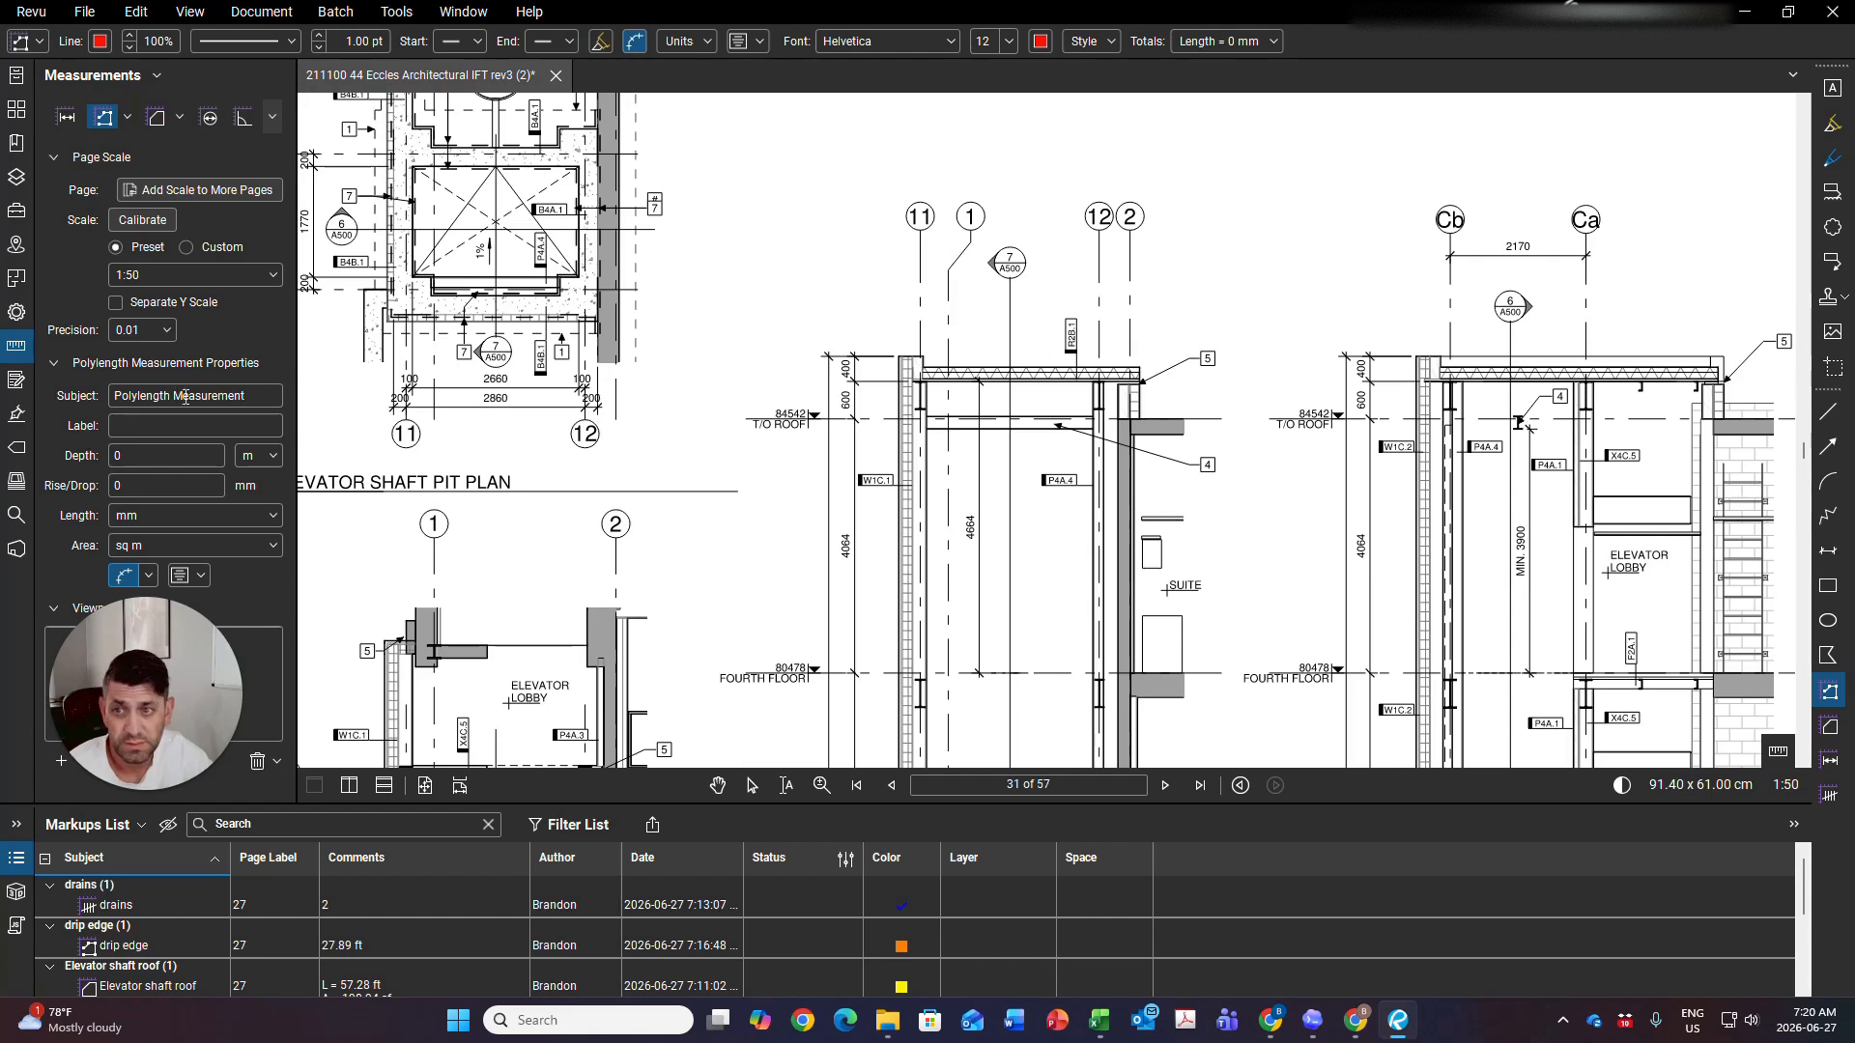
{"action": "left_click_drag", "start_coordinate": [242, 396], "coordinate": [141, 396]}
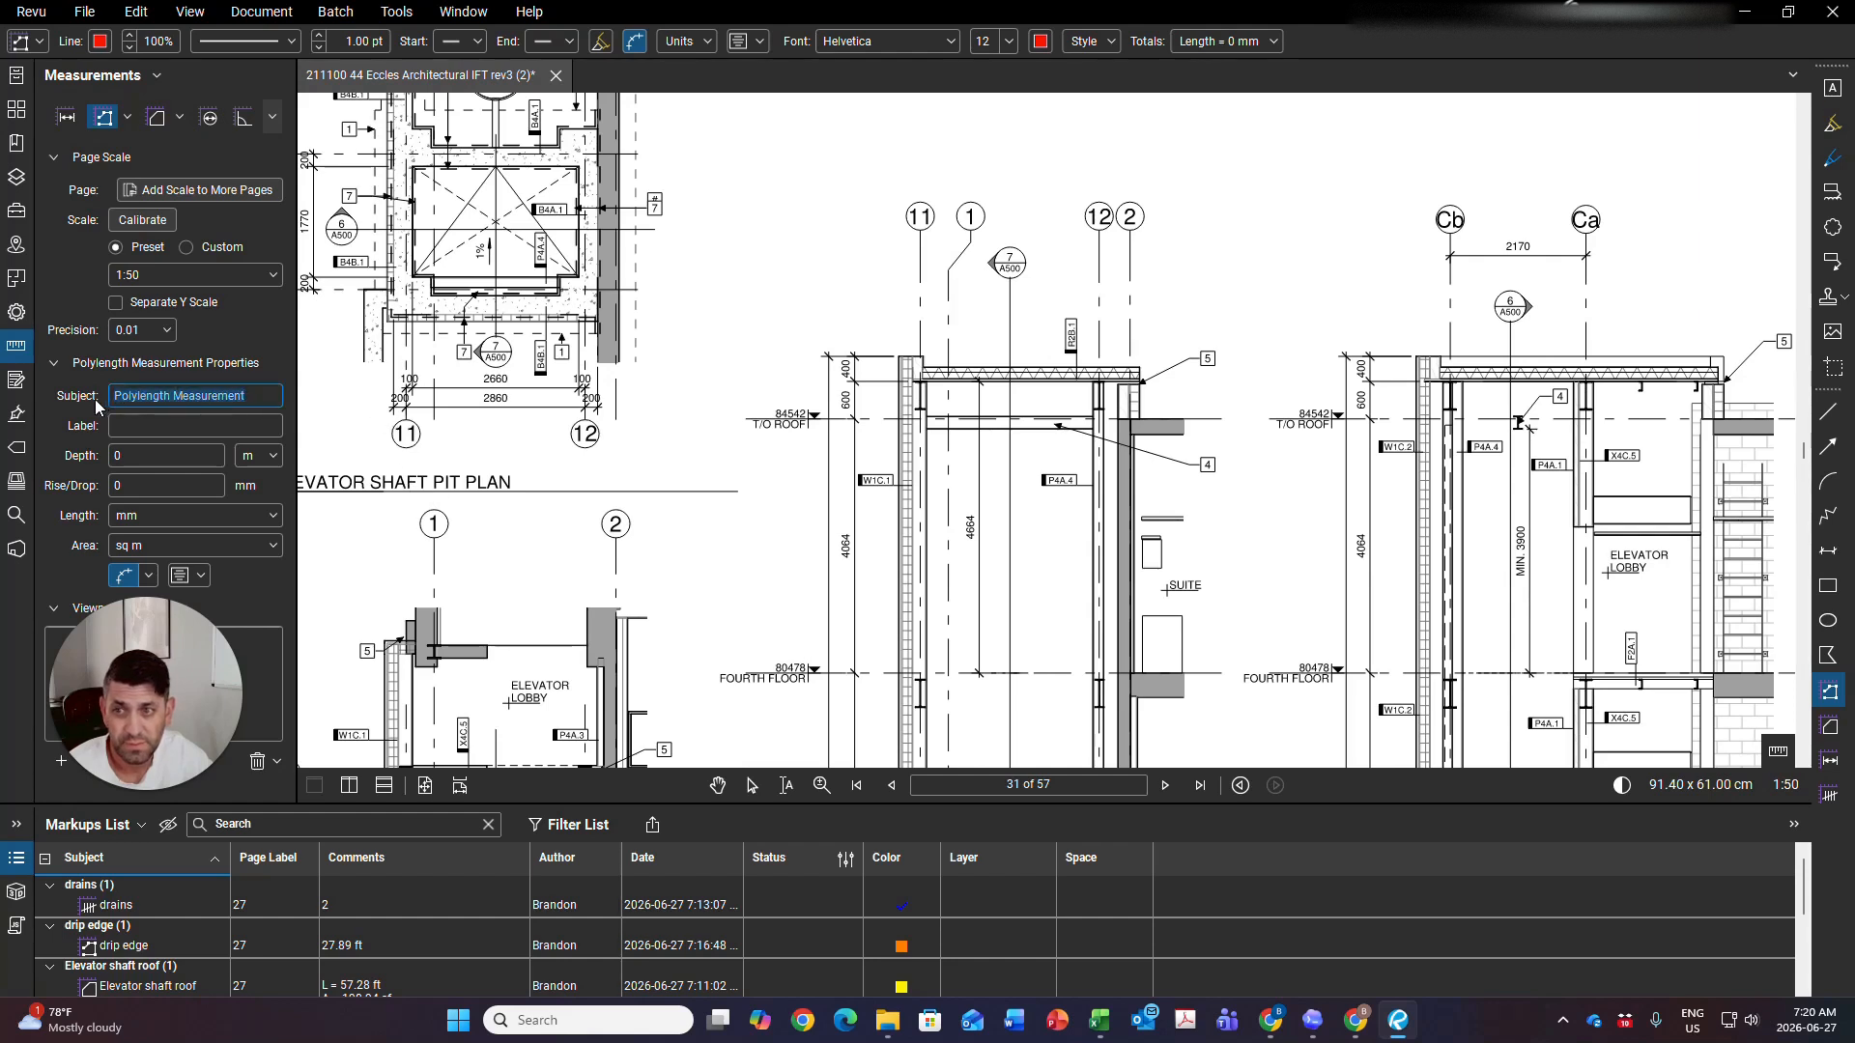
{"action": "type", "text": "elev"}
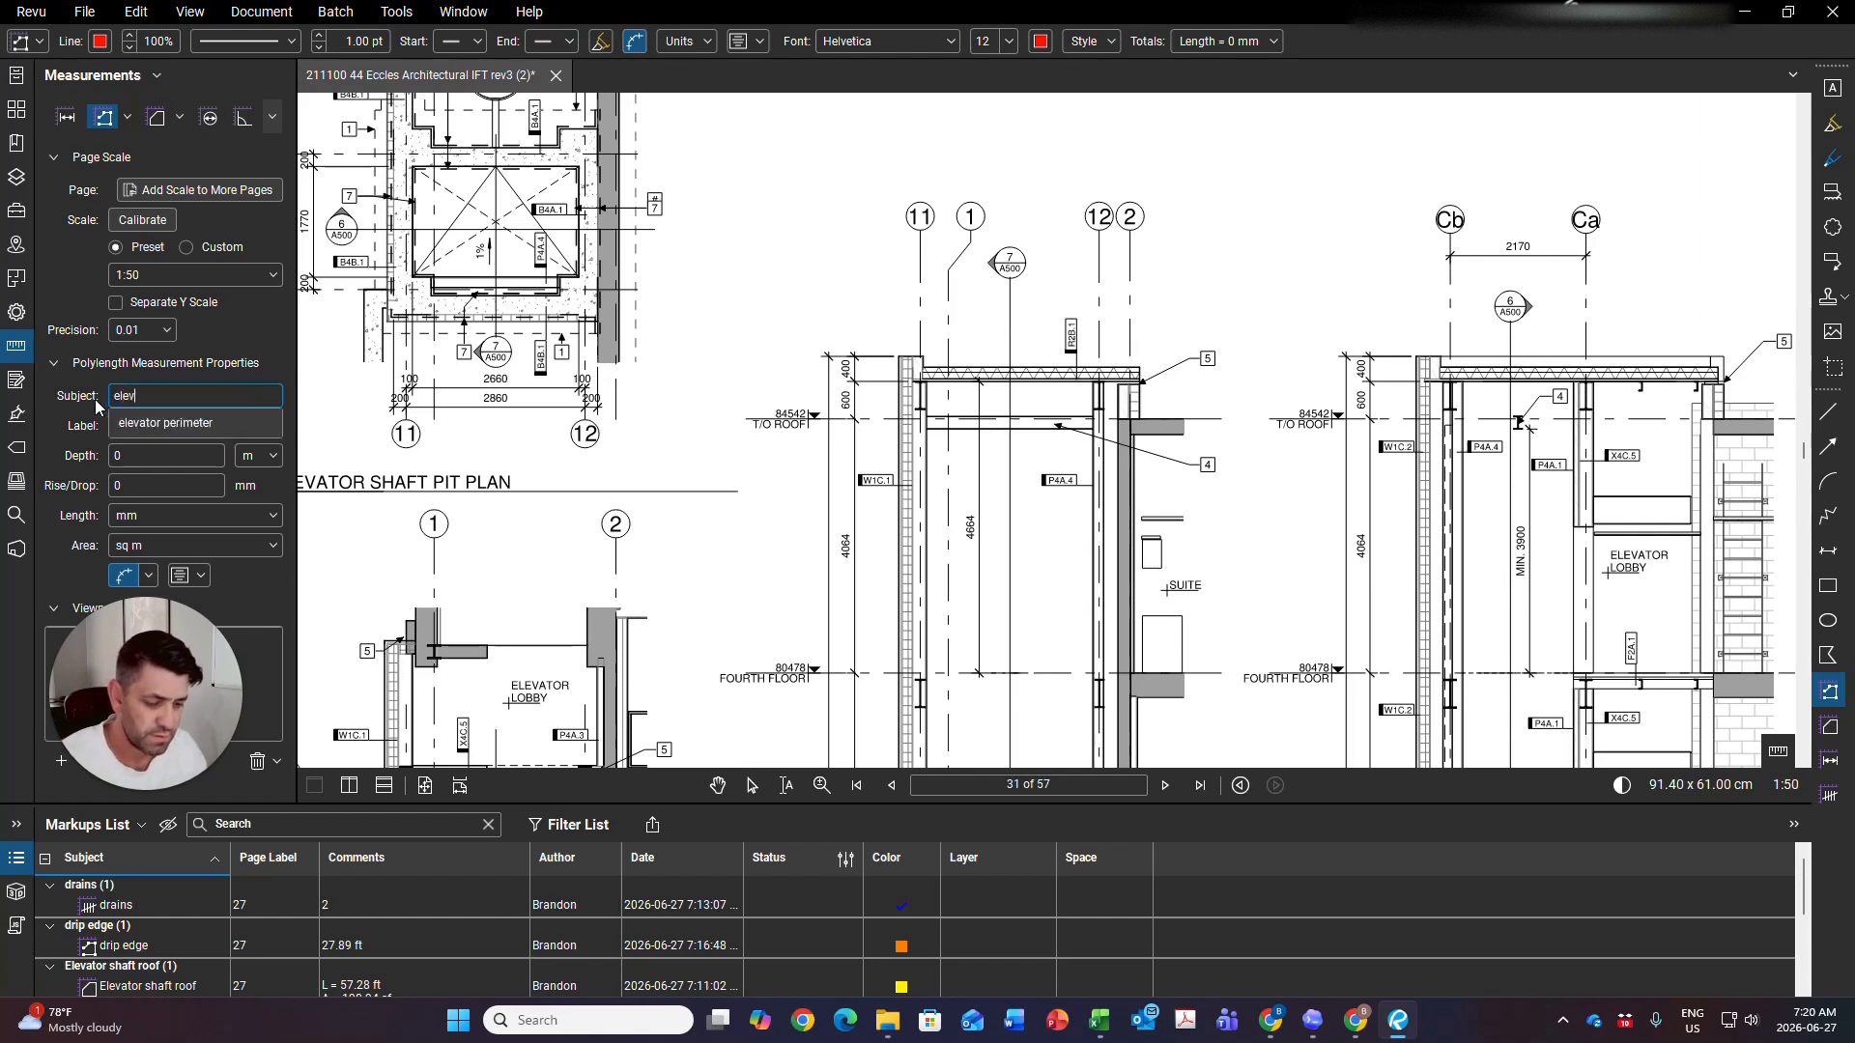
{"action": "type", "text": "ator pi"}
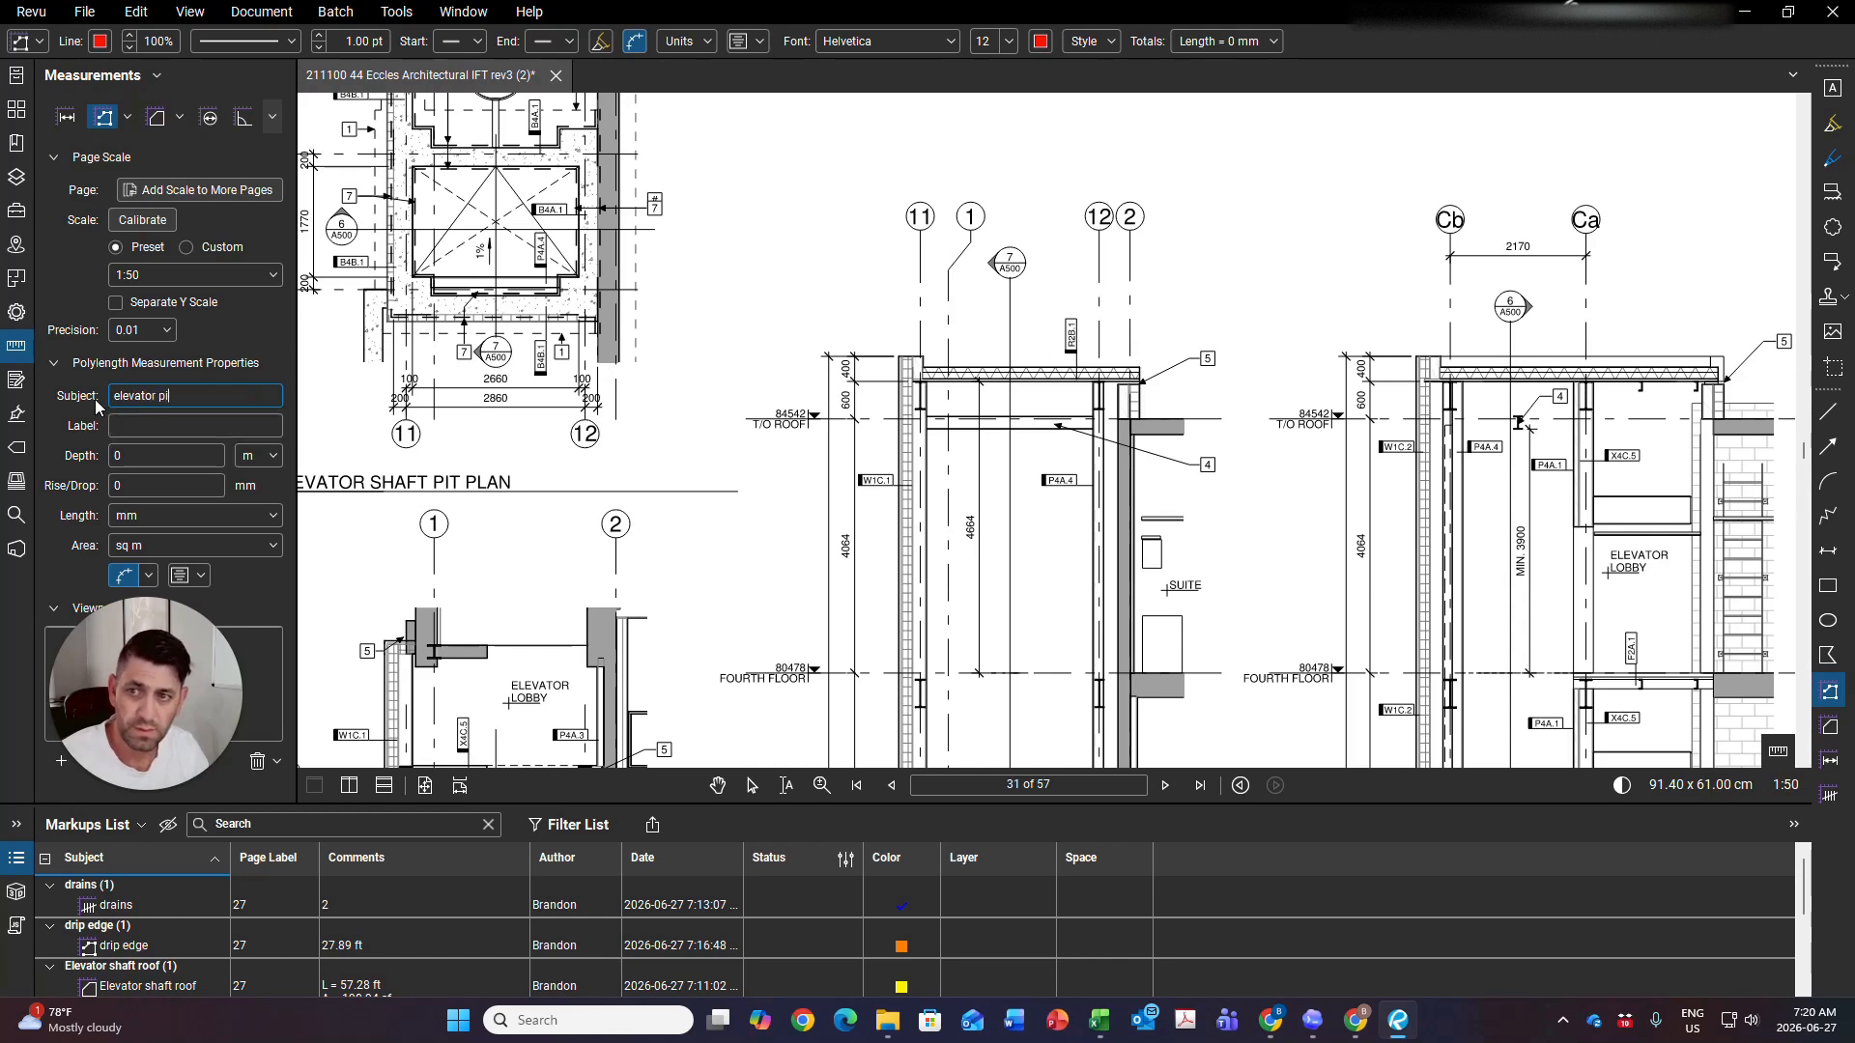
{"action": "key", "text": "BackSpace"}
{"action": "key", "text": "BackSpace"}
{"action": "type", "text": "sh"}
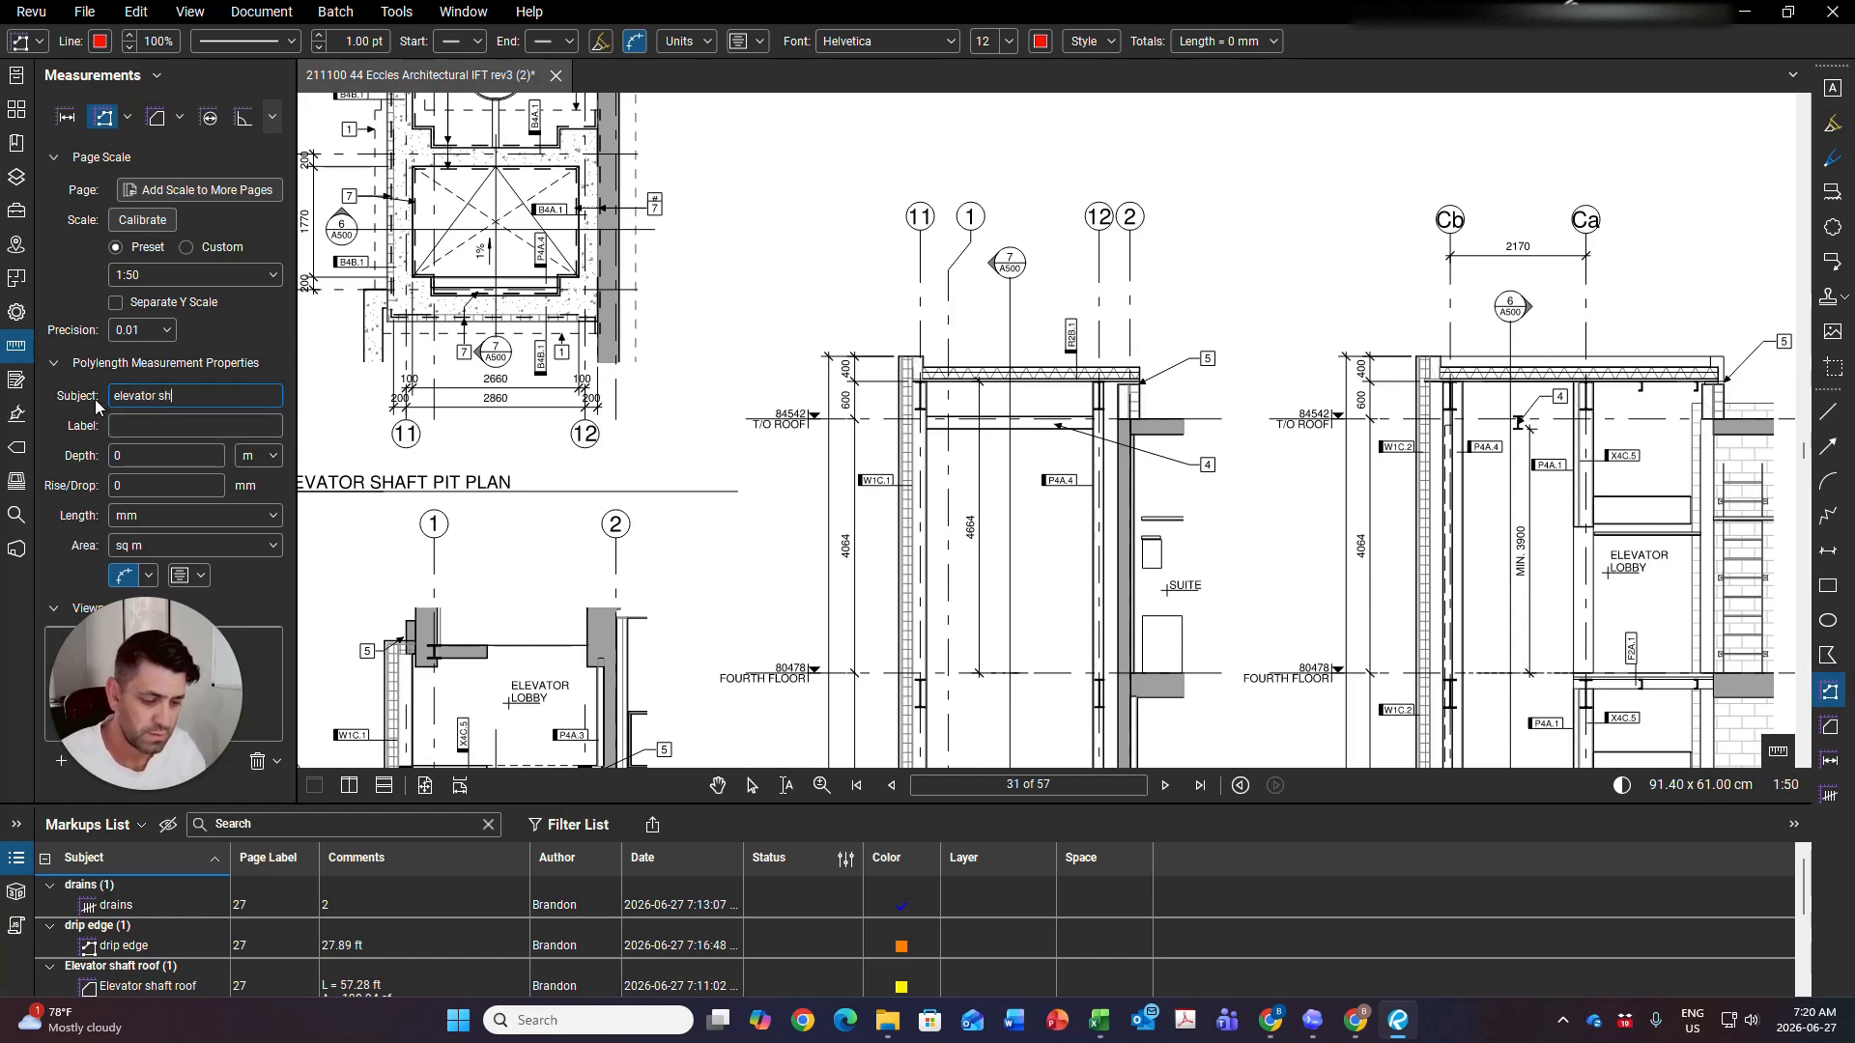
{"action": "type", "text": "aft flashing height"}
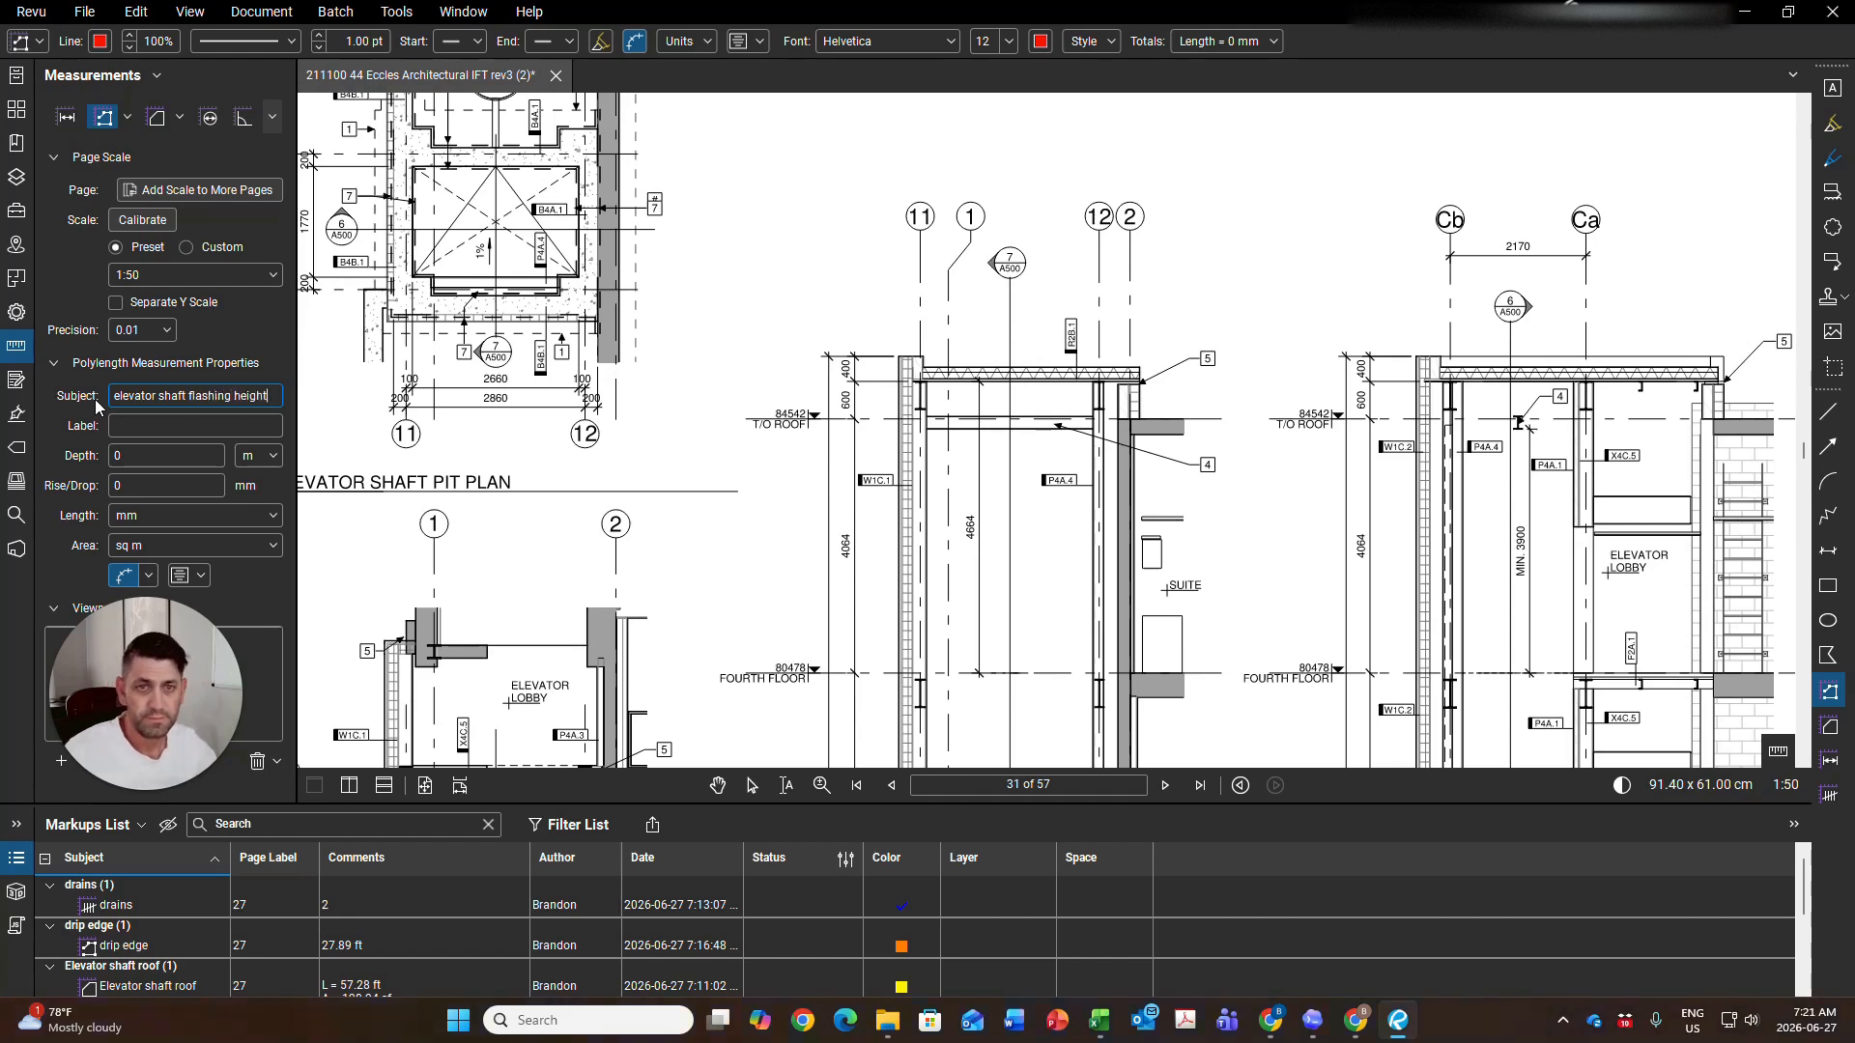
Trace the shaft parapet in Elevator Section 1 from about 73 mm down its outer face, over the top, to about 200 mm along the roof
{"action": "scroll", "coordinate": [981, 335], "scroll_direction": "up", "scroll_amount": 5}
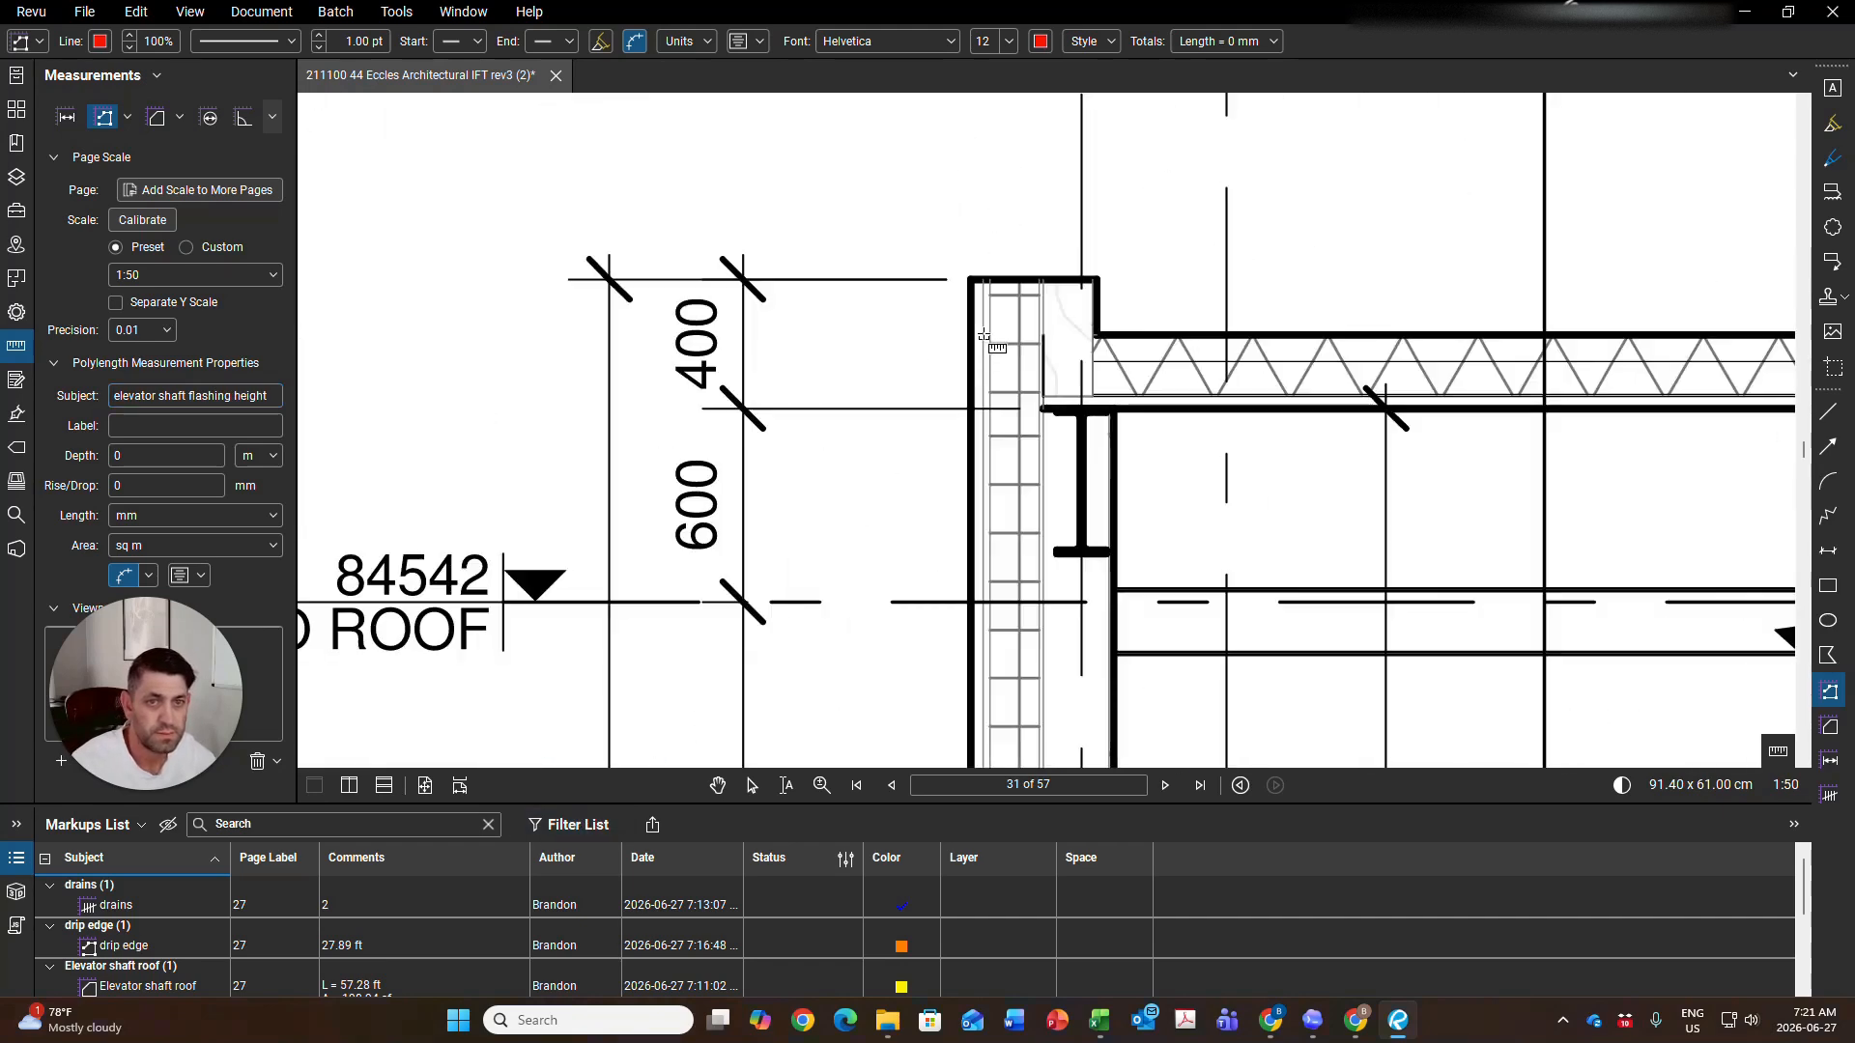
{"action": "left_click", "coordinate": [969, 305]}
{"action": "left_click", "coordinate": [970, 280]}
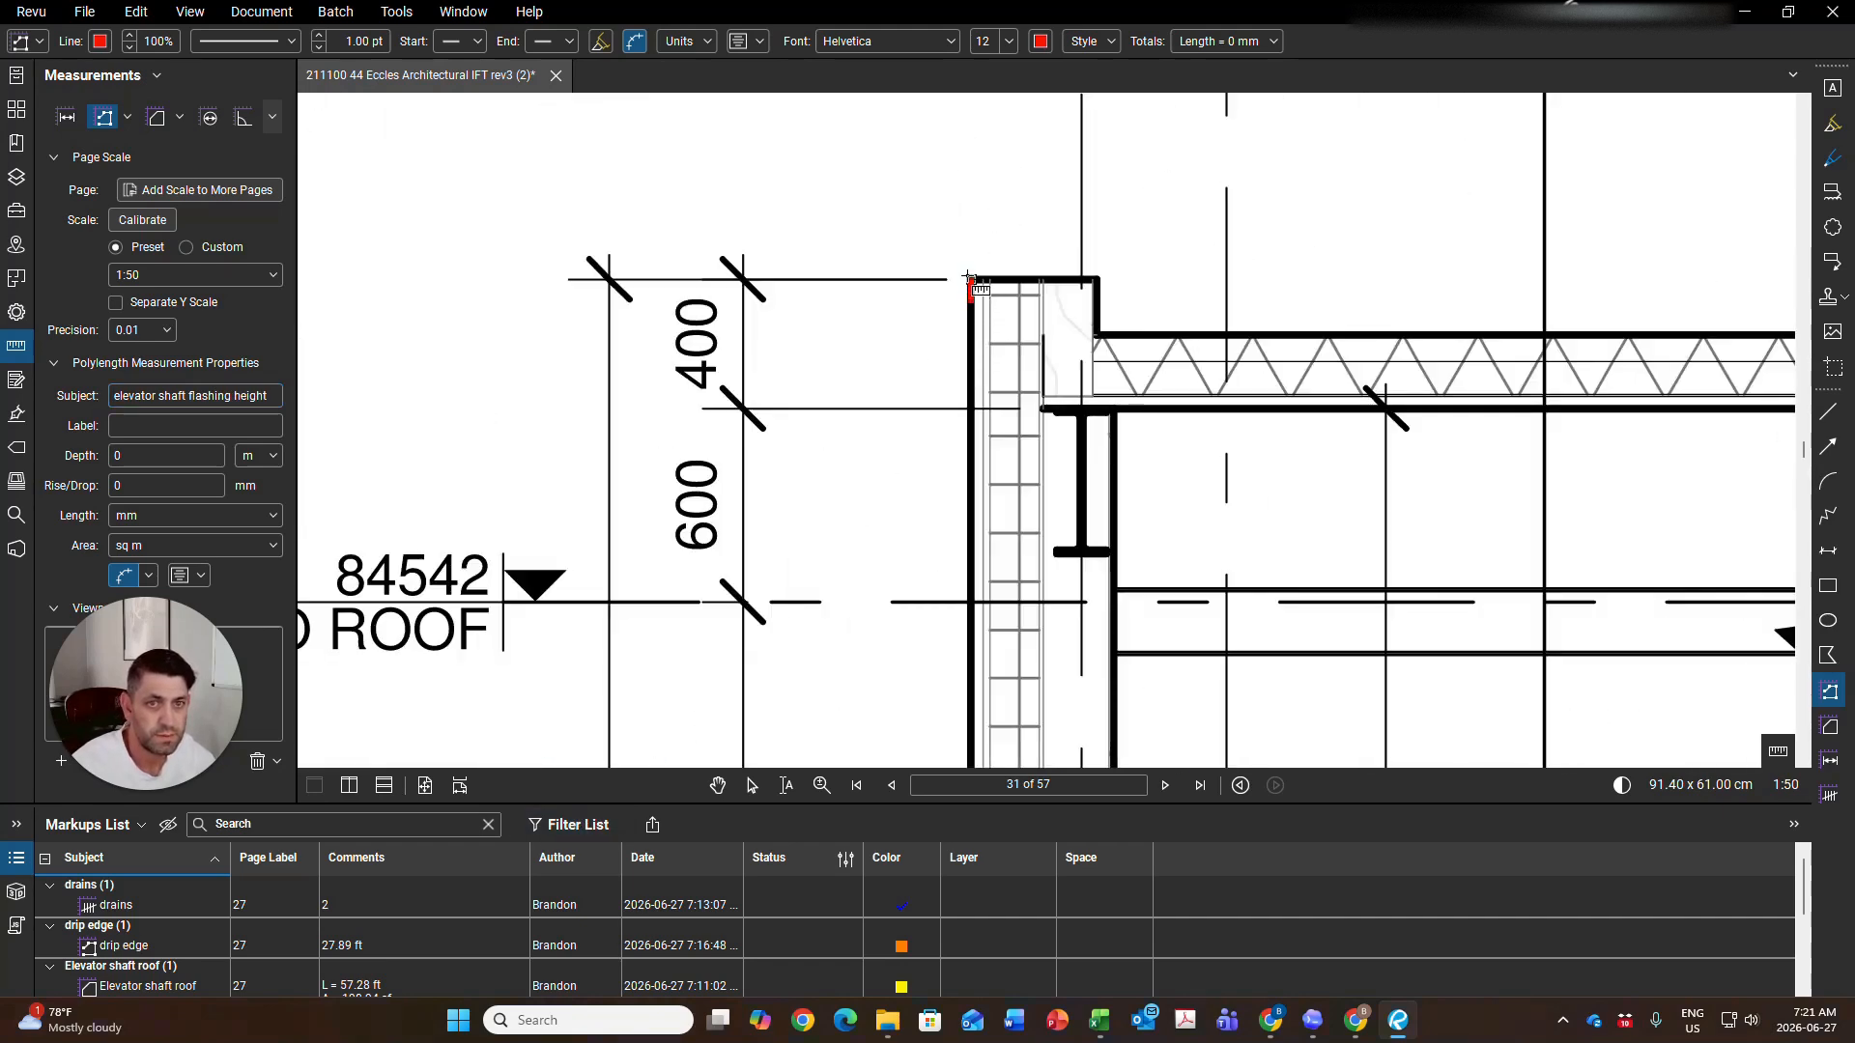
{"action": "left_click", "coordinate": [1097, 281]}
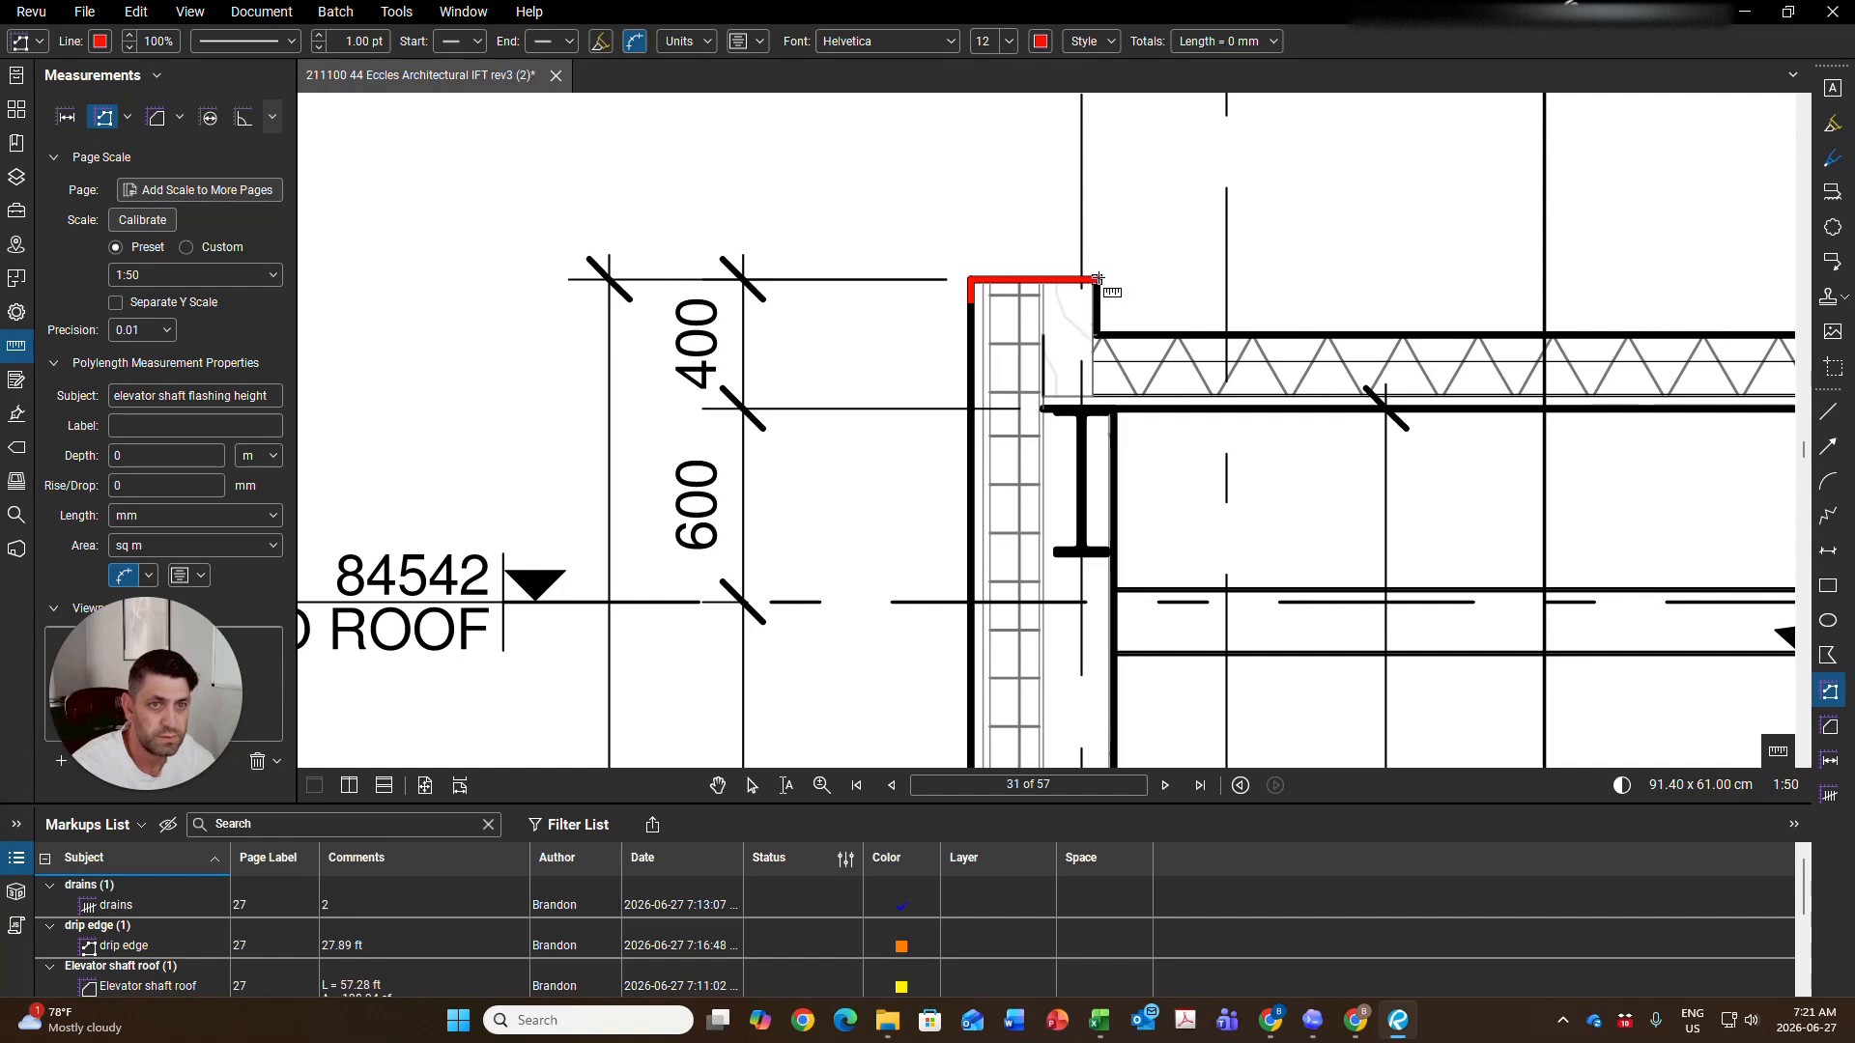
{"action": "left_click", "coordinate": [1097, 335]}
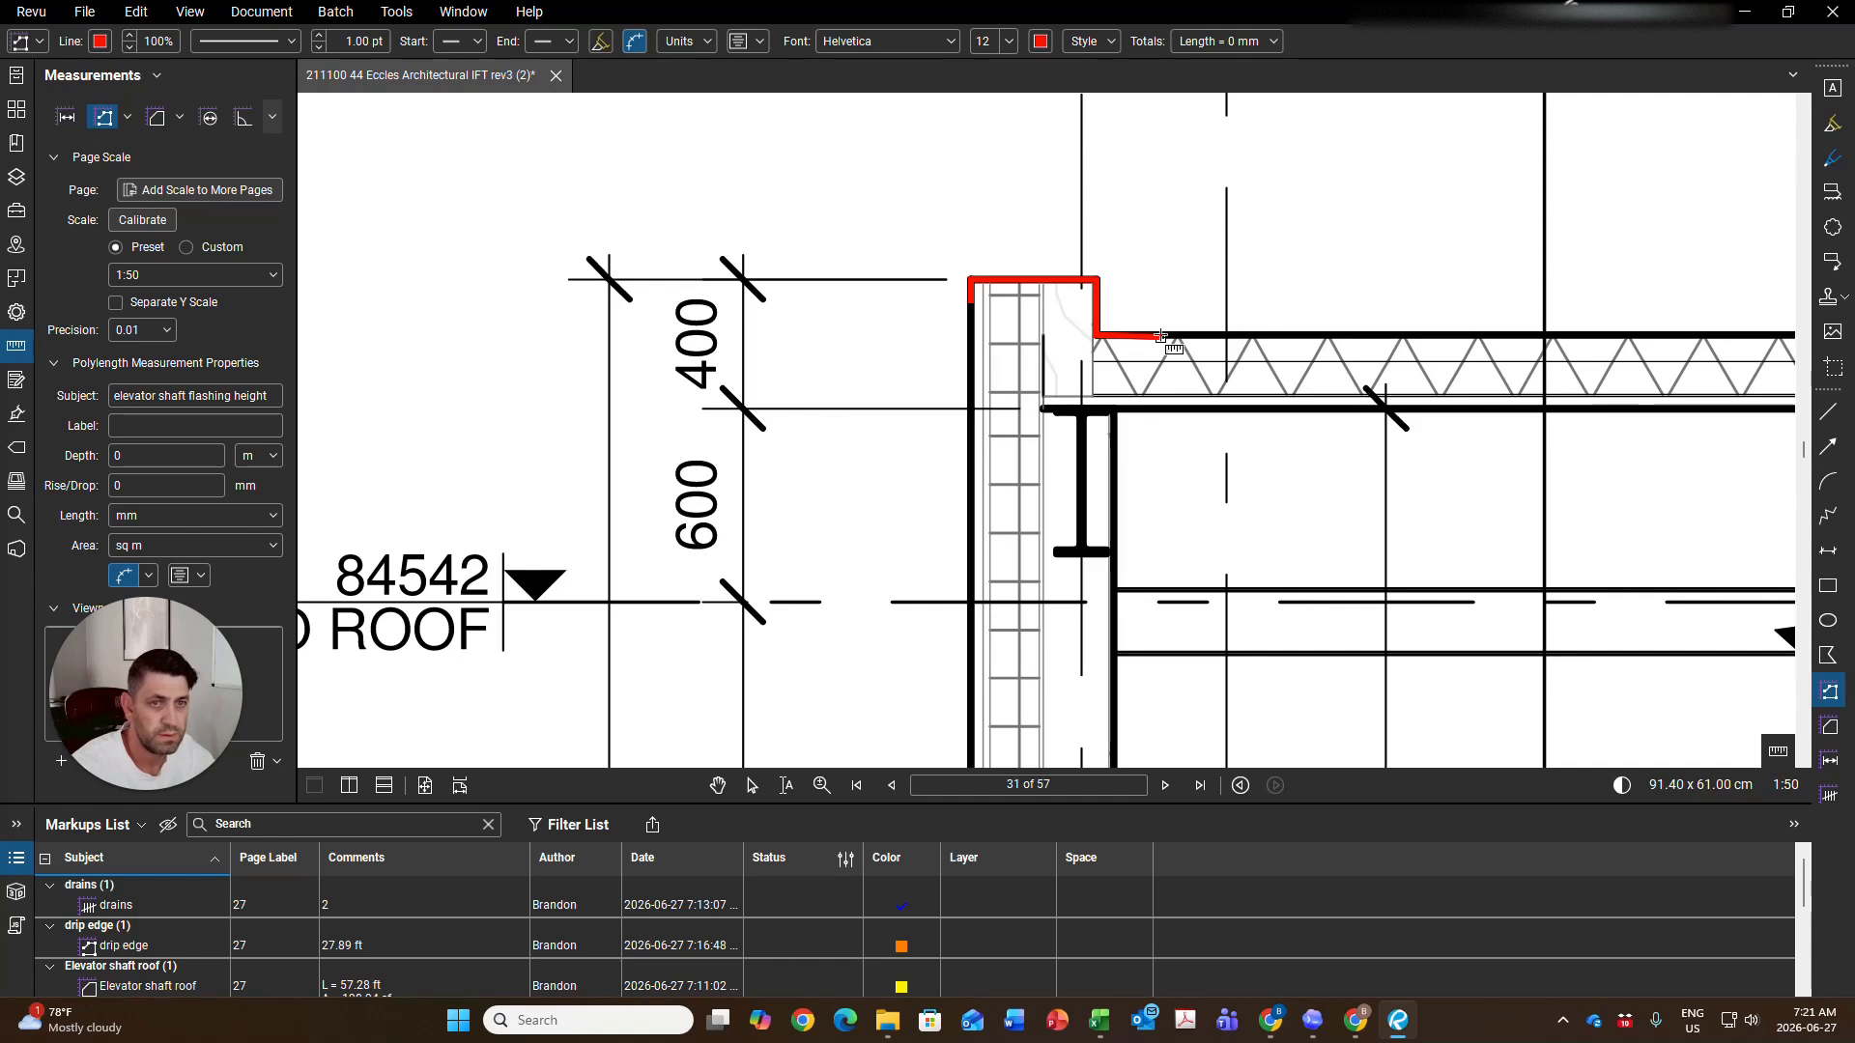
{"action": "double_click", "coordinate": [1161, 335]}
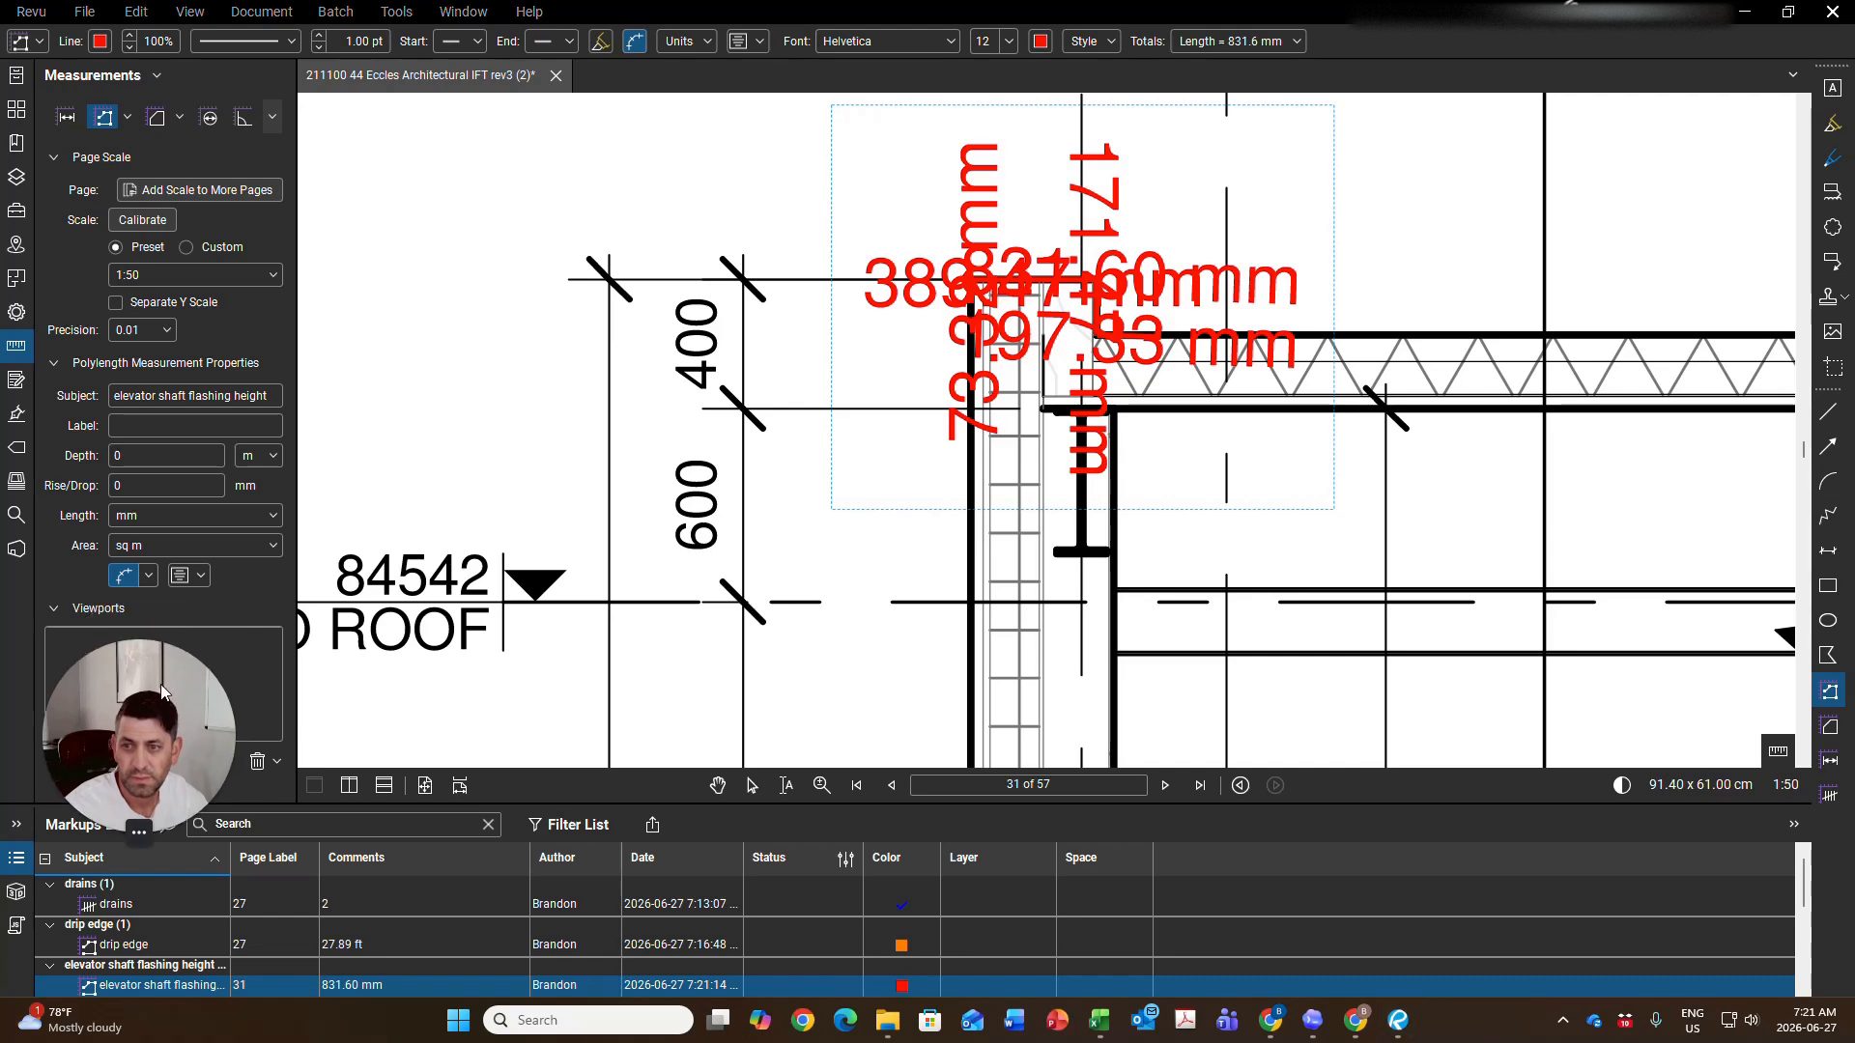
Hide the flashing measurement's individual segment lengths and set its length unit to inches
{"action": "left_click", "coordinate": [123, 575]}
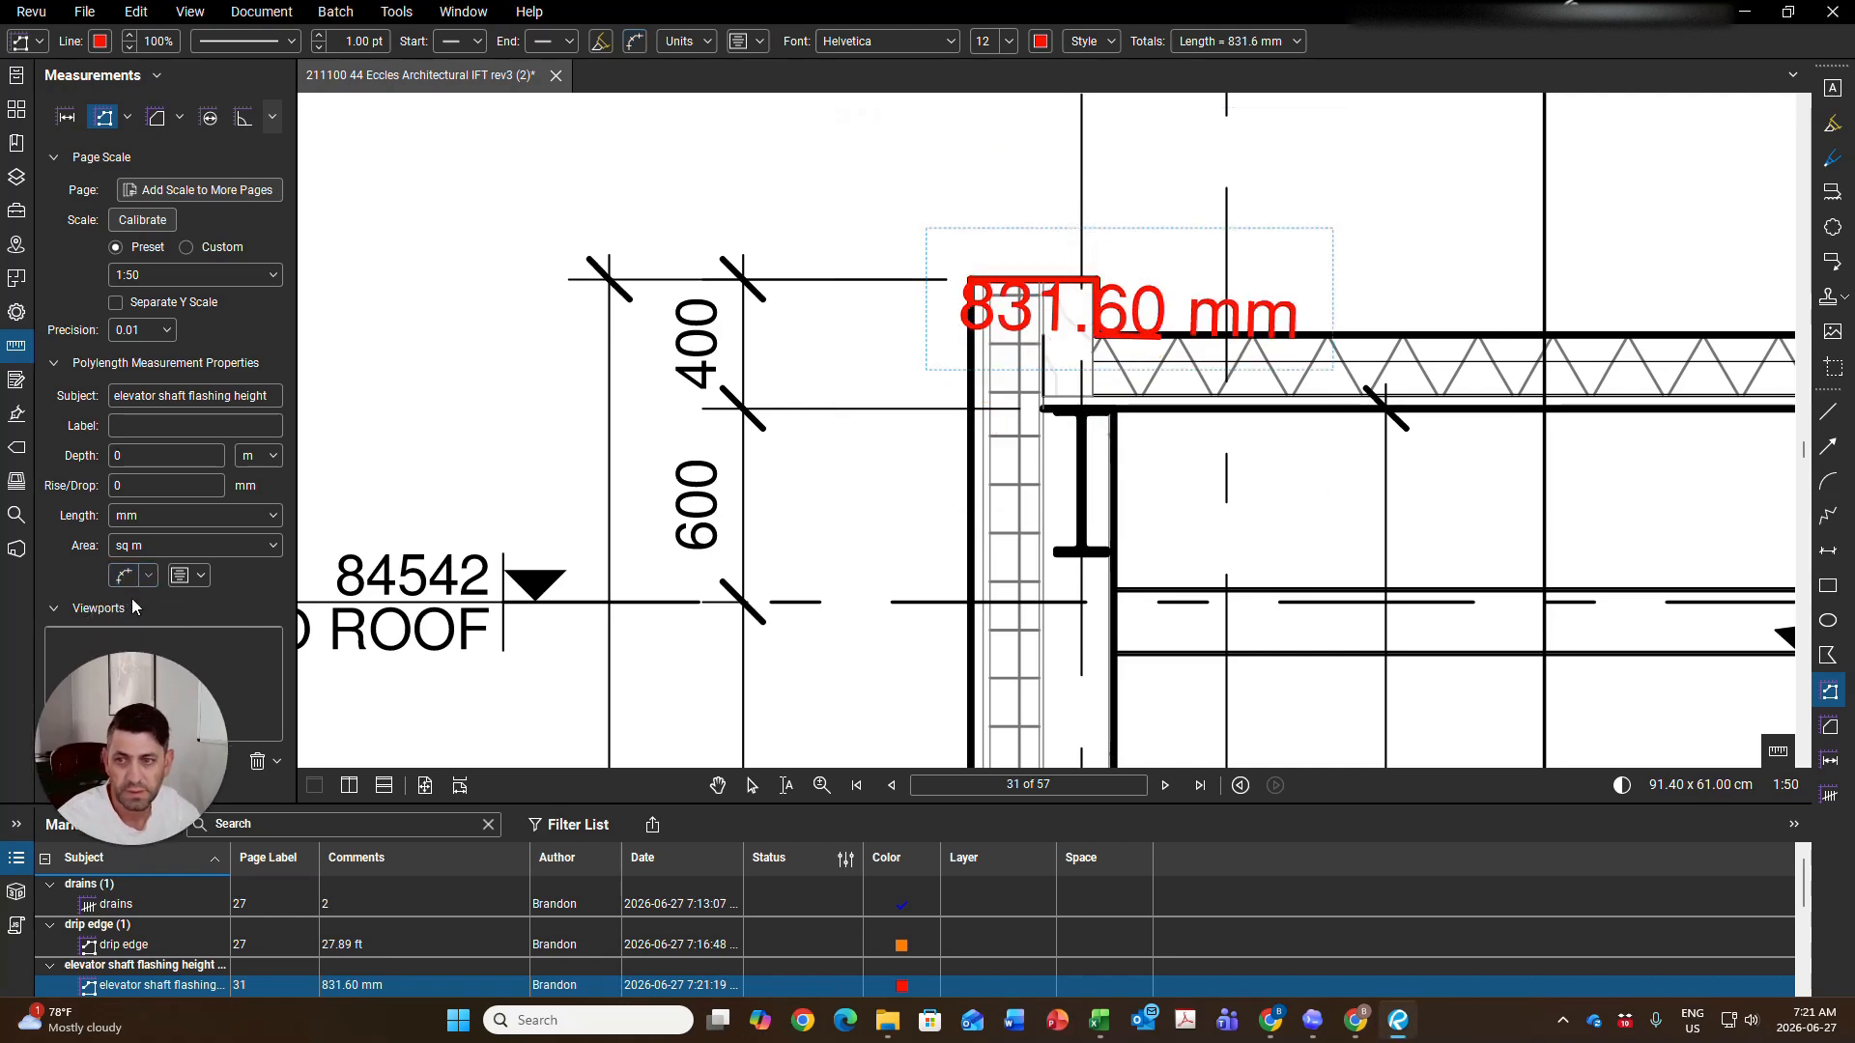
{"action": "left_click", "coordinate": [151, 514]}
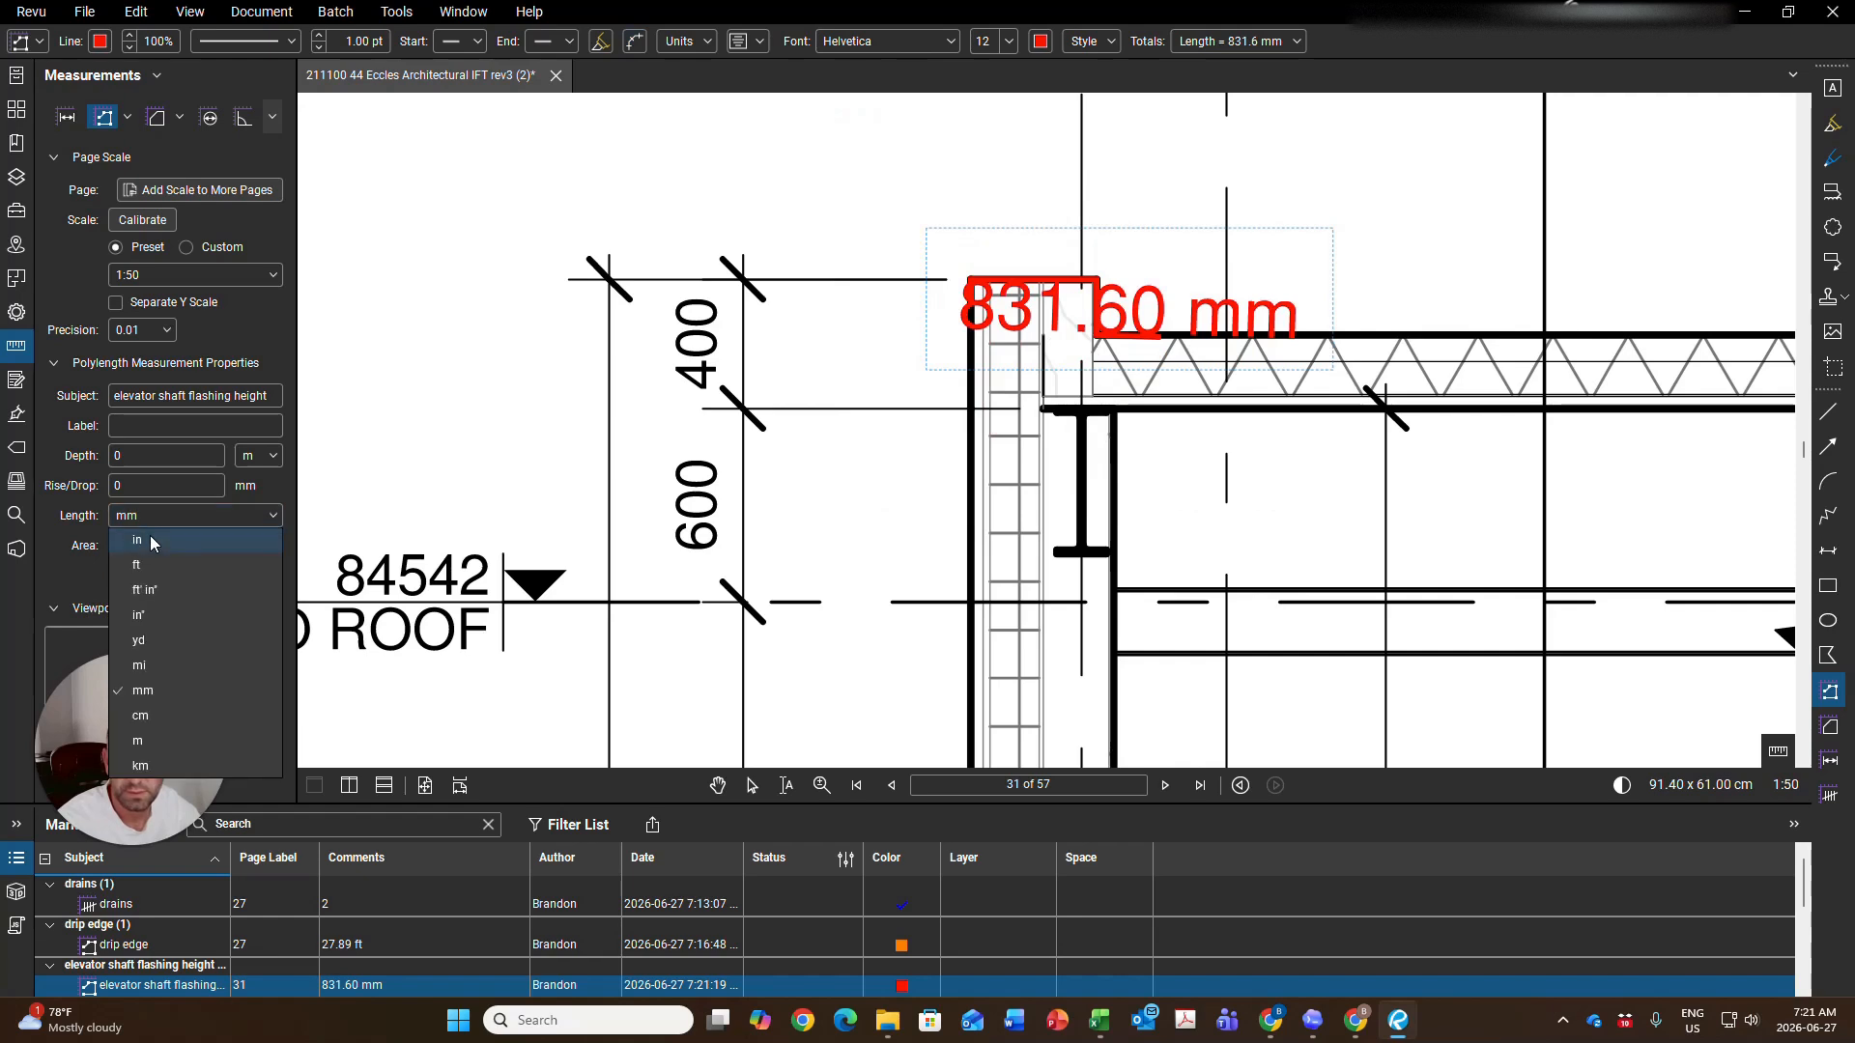
{"action": "left_click", "coordinate": [151, 537]}
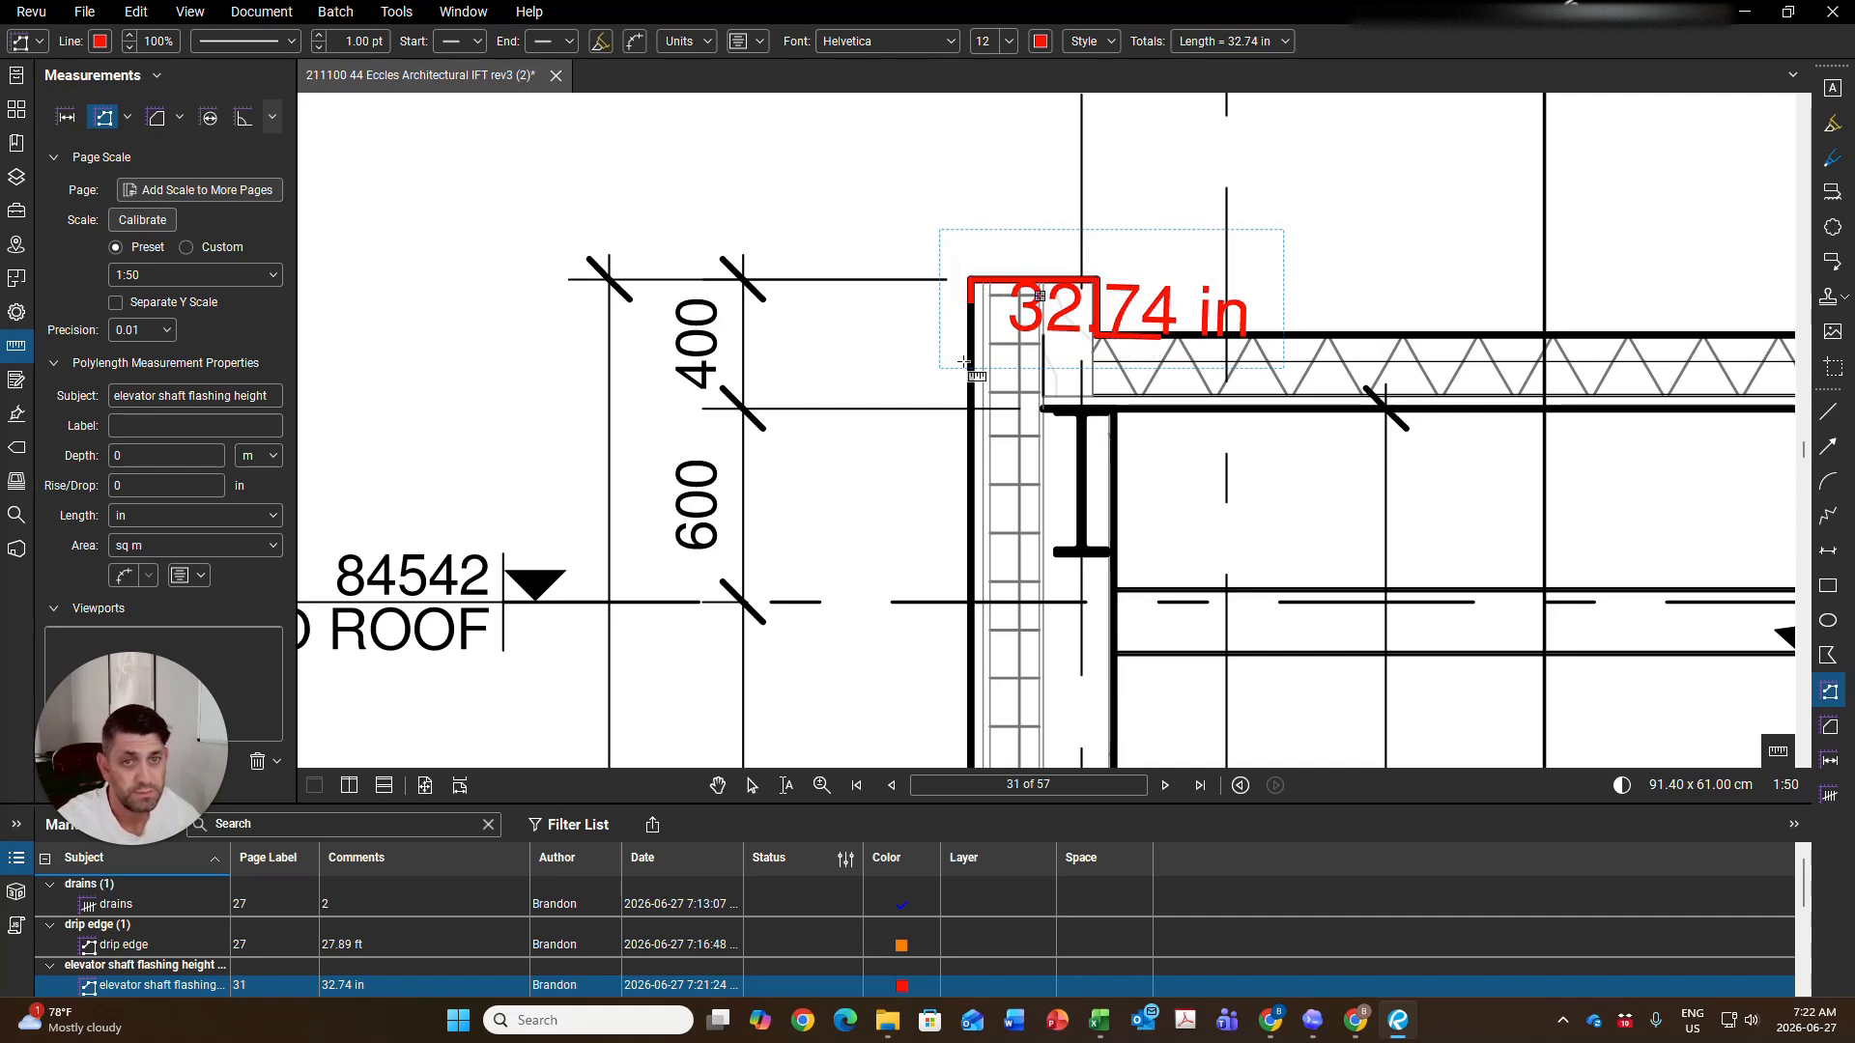
{"action": "scroll", "coordinate": [1060, 537], "scroll_direction": "down", "scroll_amount": 3}
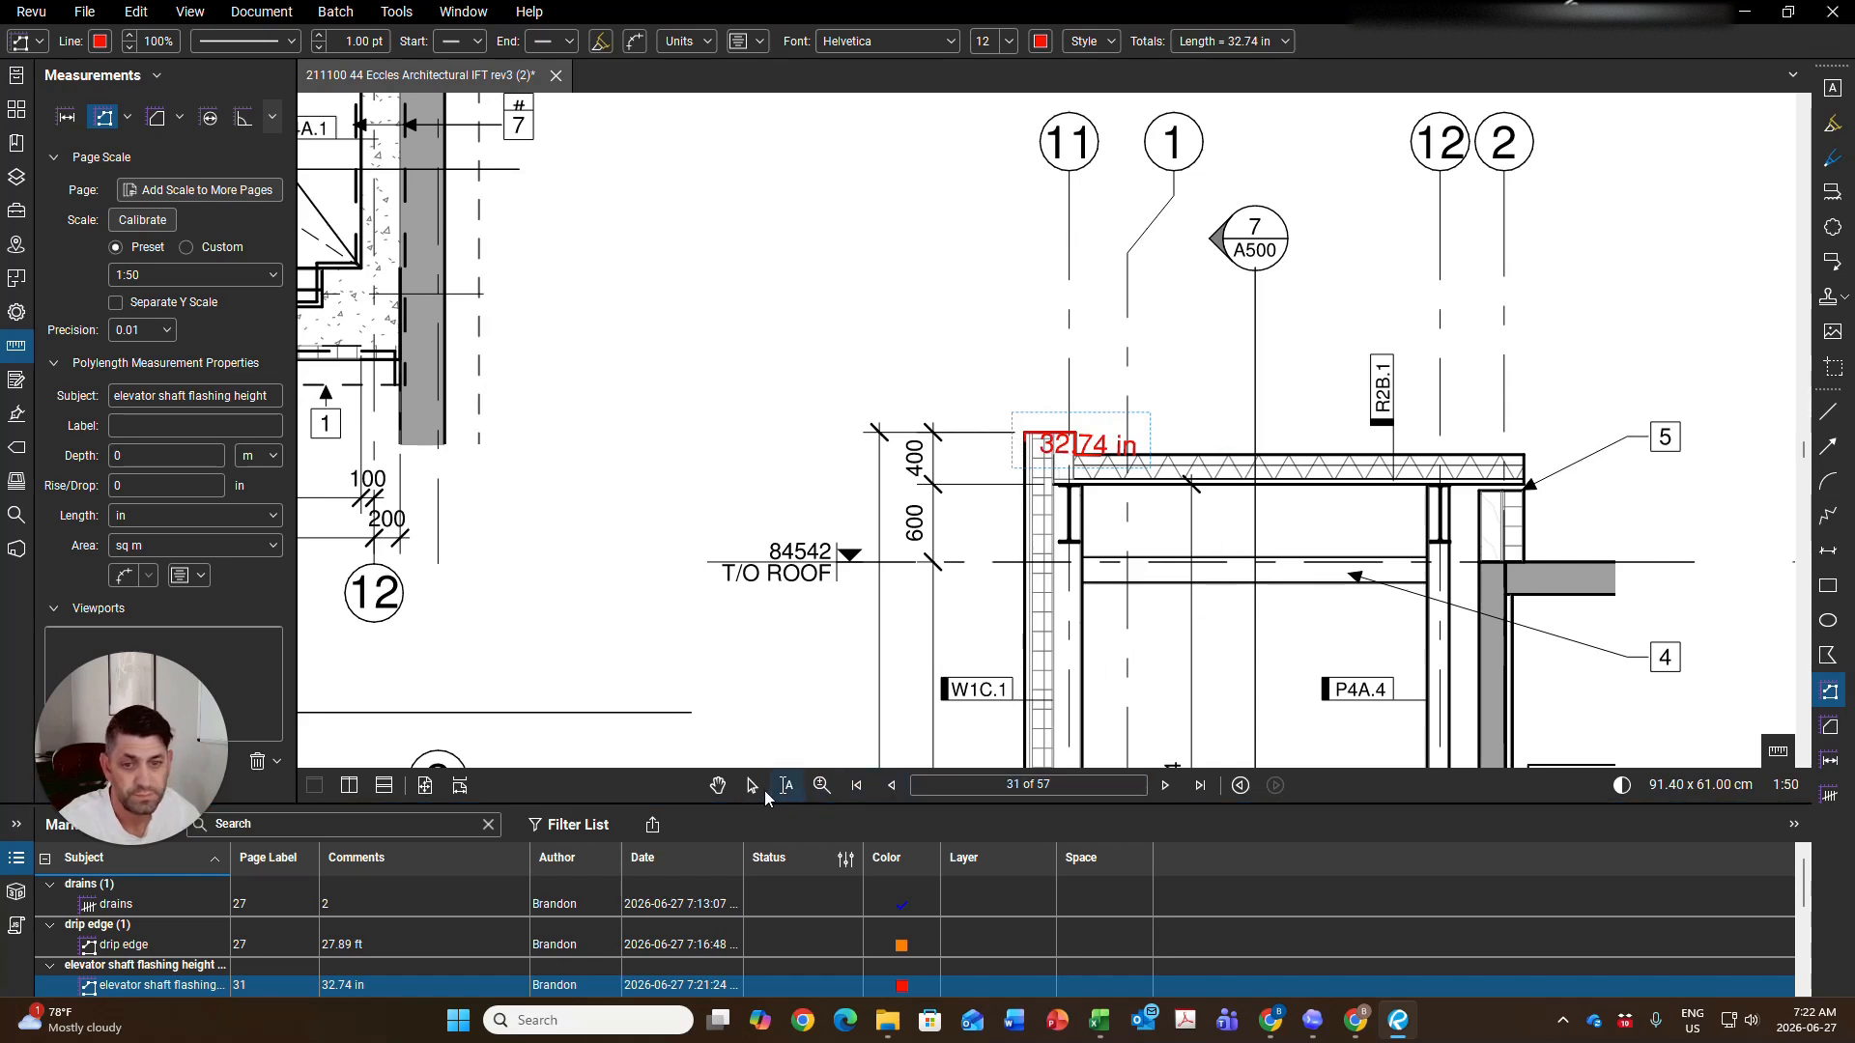
{"action": "left_click", "coordinate": [717, 786]}
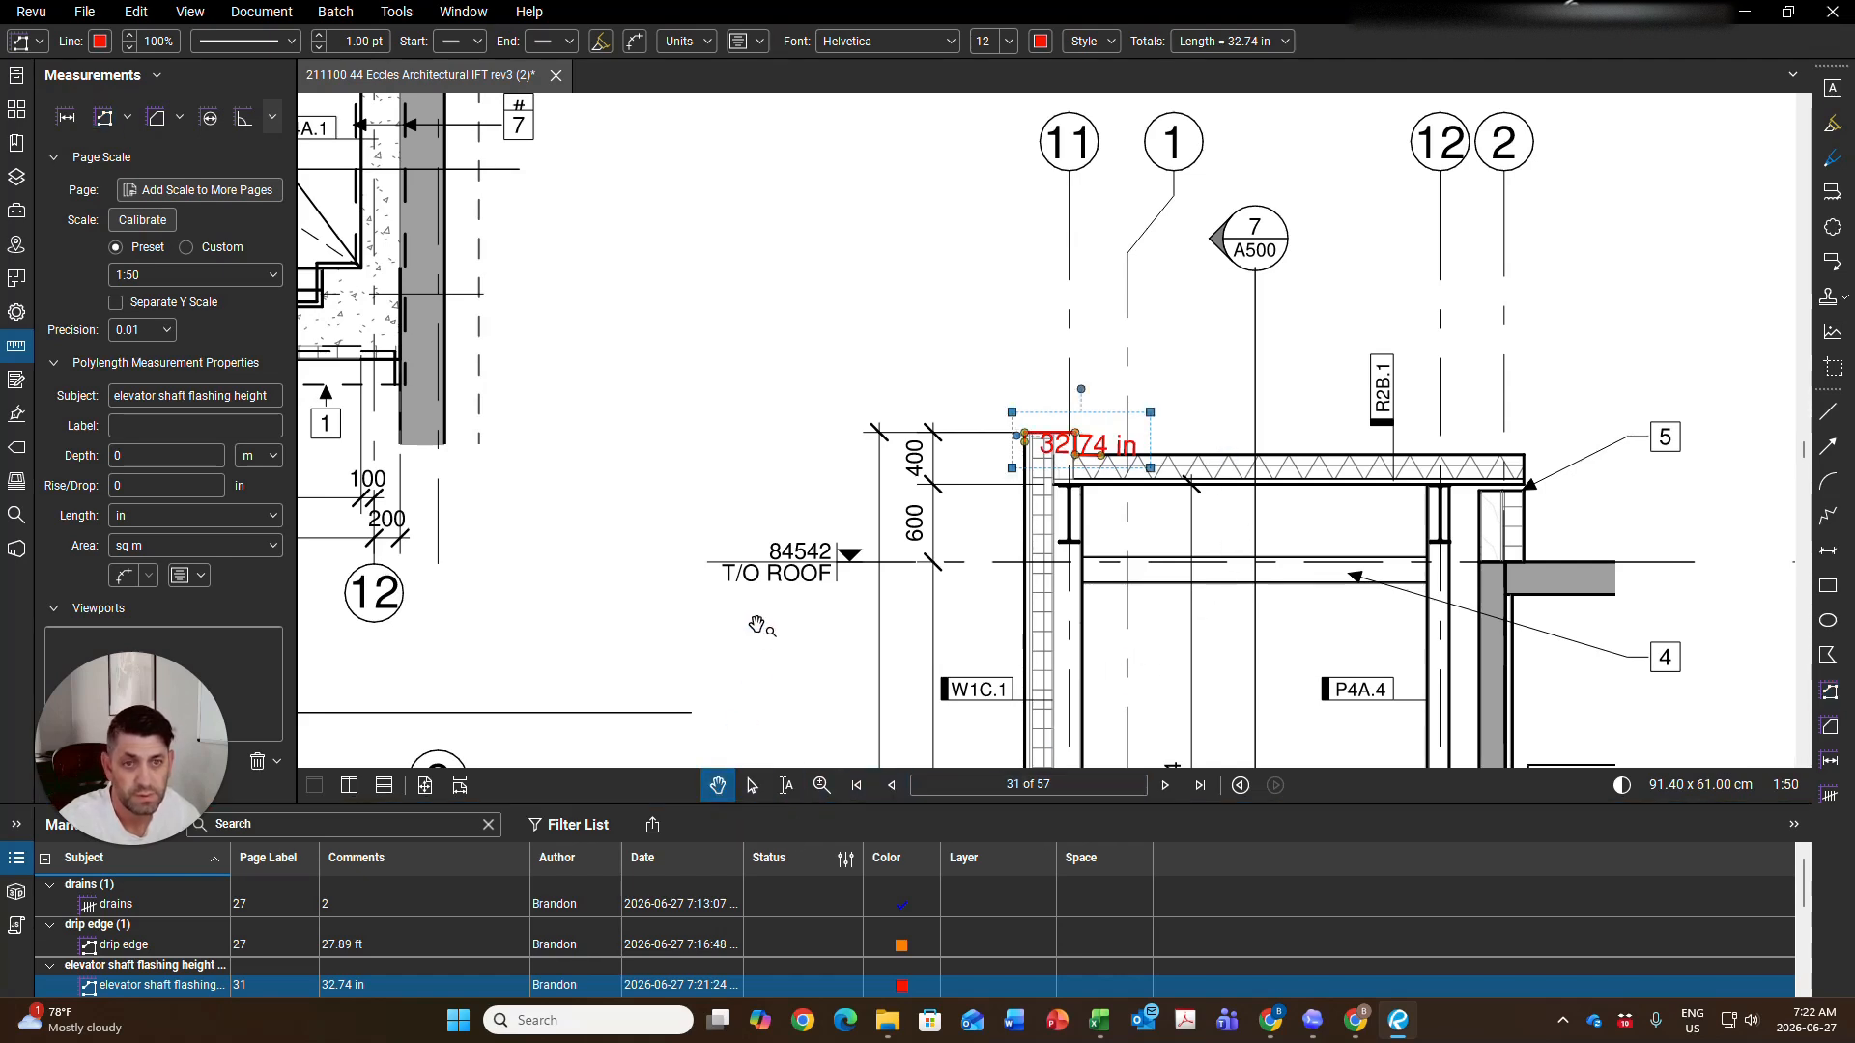
{"action": "left_click", "coordinate": [755, 531]}
Page back past the building section to page 29 and examine the roof edges and elevator shaft parapet on the elevation below the East Elevation
{"action": "scroll", "coordinate": [755, 531], "scroll_direction": "down", "scroll_amount": 4}
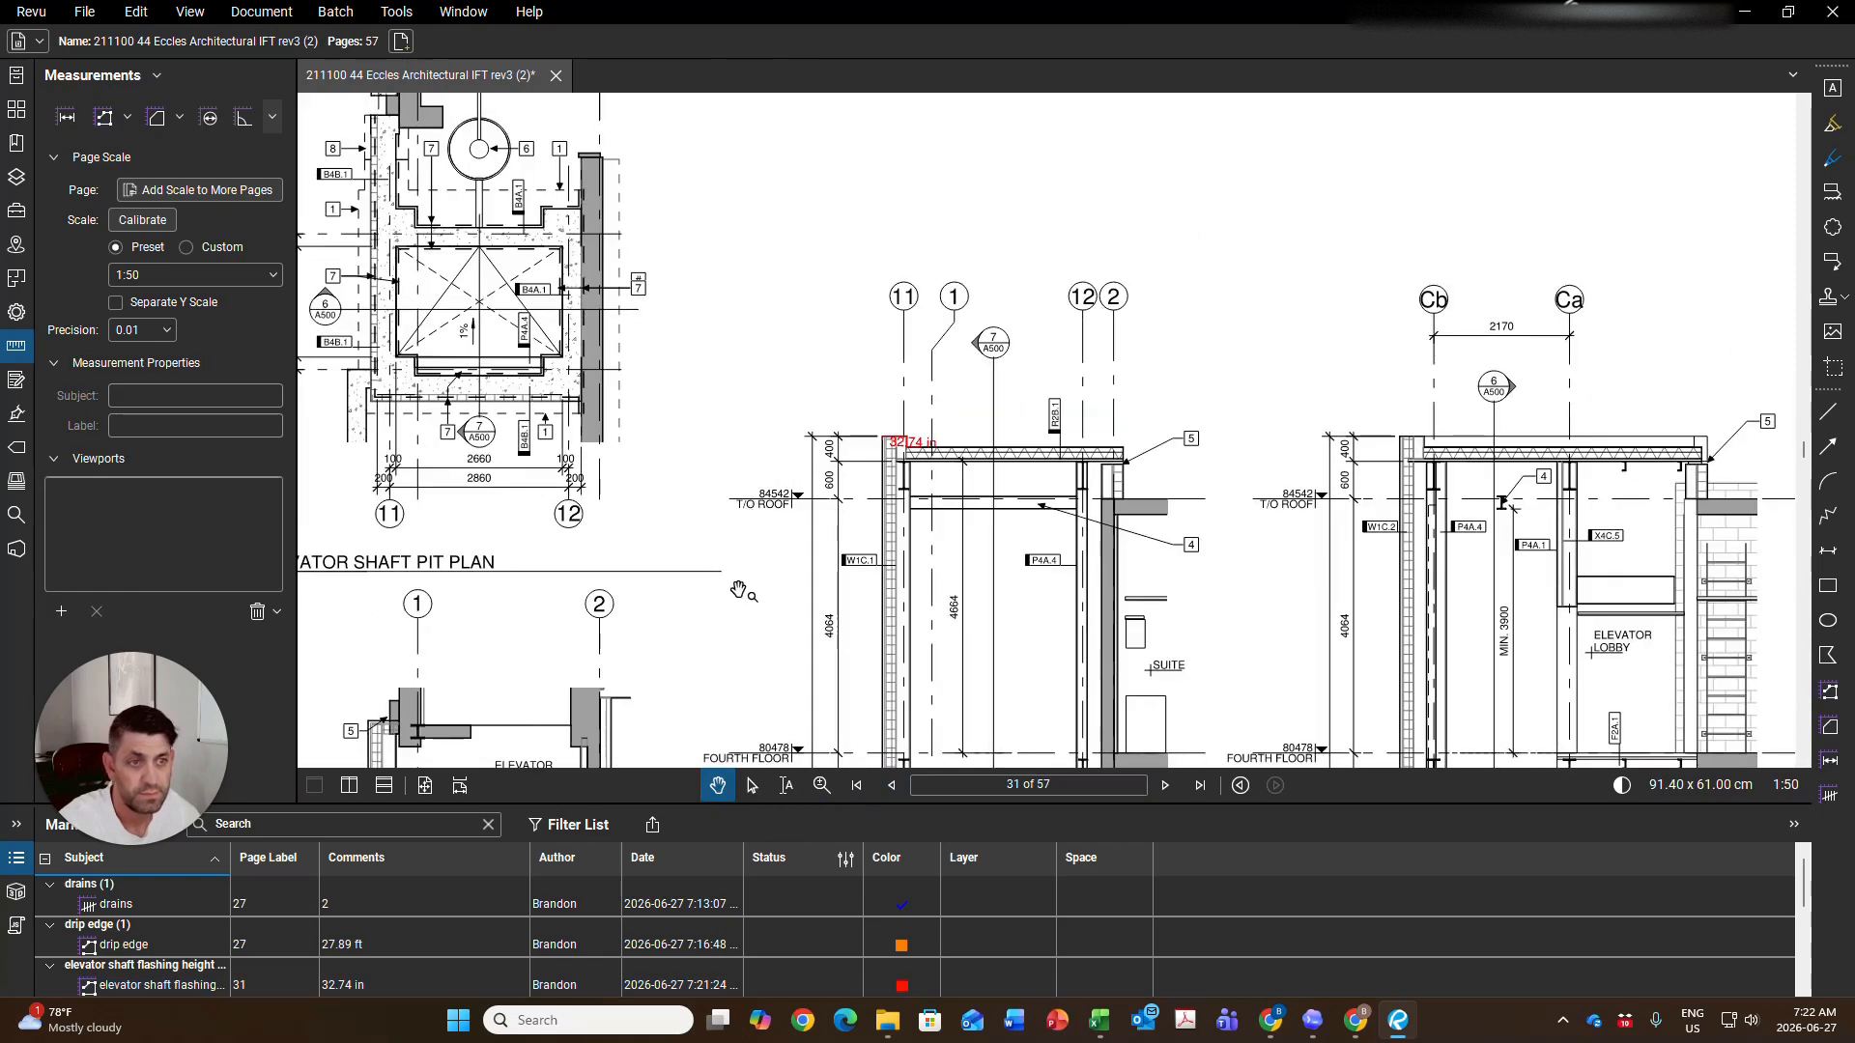
{"action": "mouse_move", "coordinate": [738, 589]}
{"action": "left_mouse_down"}
{"action": "mouse_move", "coordinate": [821, 703]}
{"action": "mouse_move", "coordinate": [1304, 890]}
{"action": "mouse_move", "coordinate": [975, 530]}
{"action": "mouse_move", "coordinate": [1177, 456]}
{"action": "left_mouse_up"}
{"action": "left_click", "coordinate": [891, 786]}
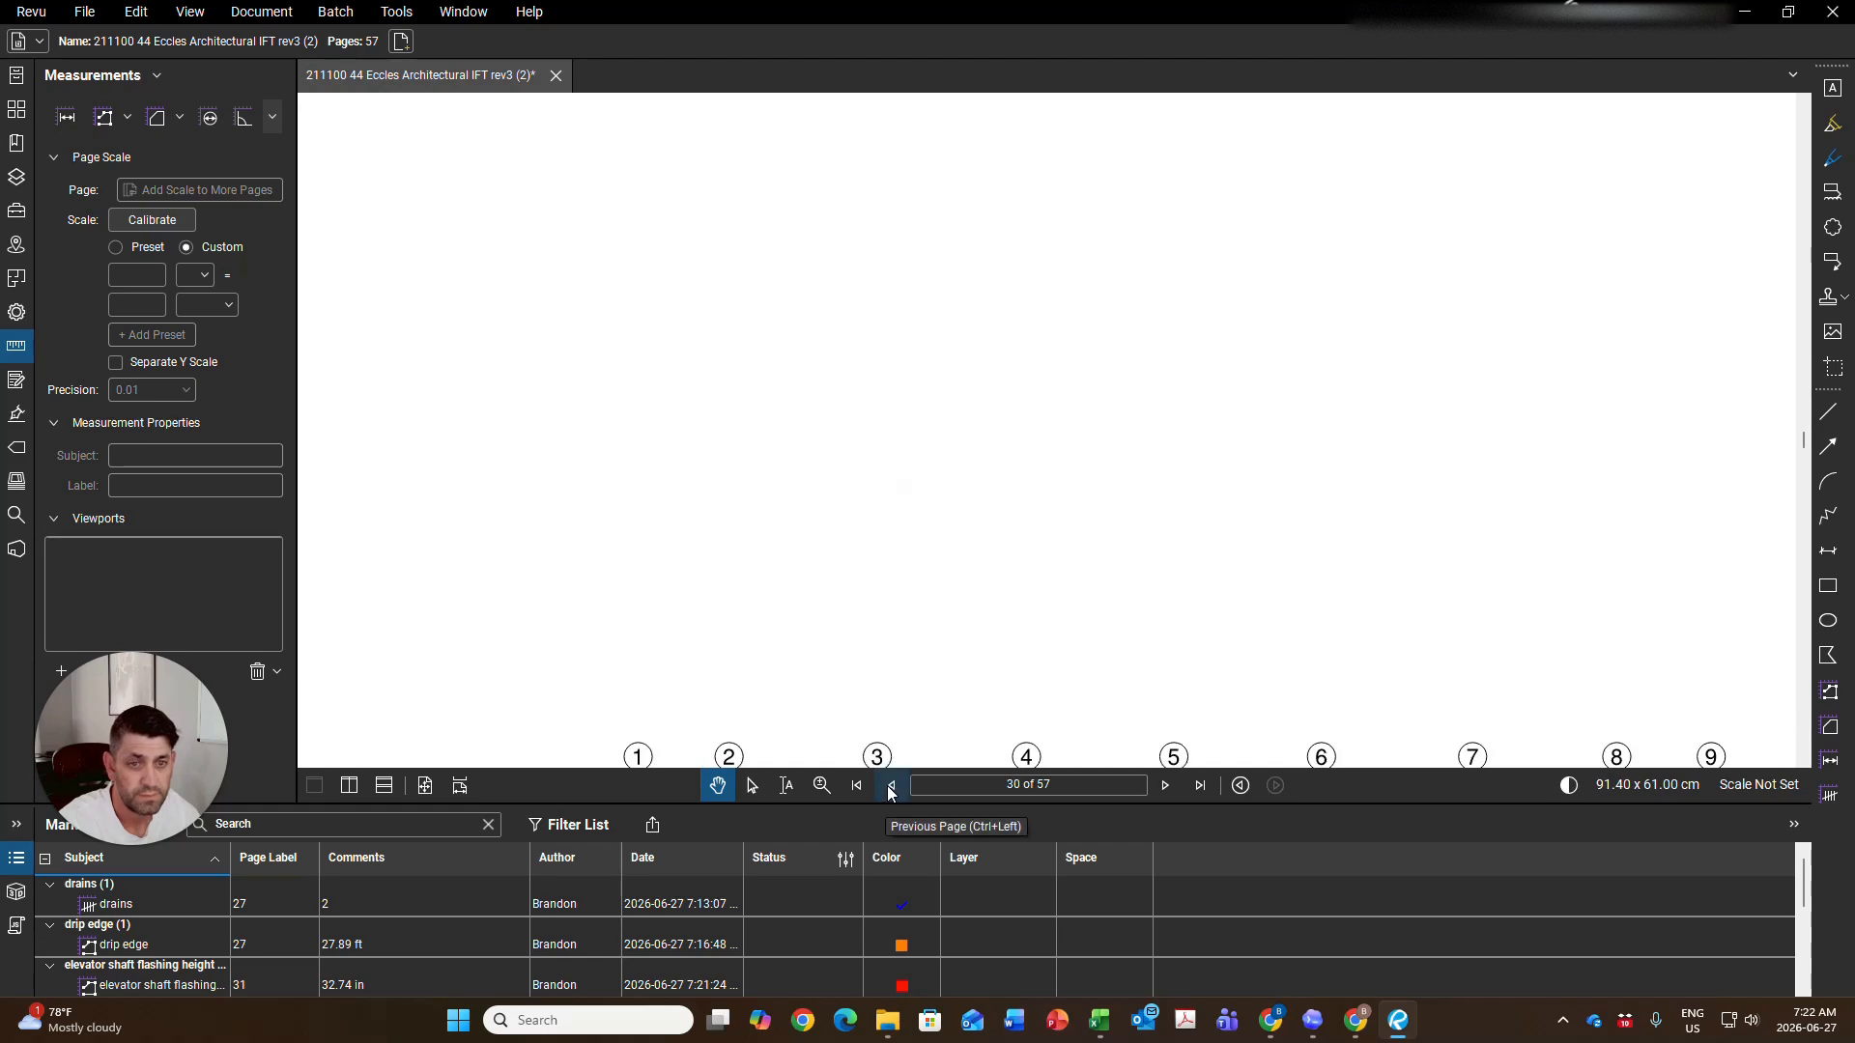
{"action": "scroll", "coordinate": [1046, 606], "scroll_direction": "down", "scroll_amount": 1}
{"action": "left_click_drag", "start_coordinate": [1046, 606], "coordinate": [1088, 306]}
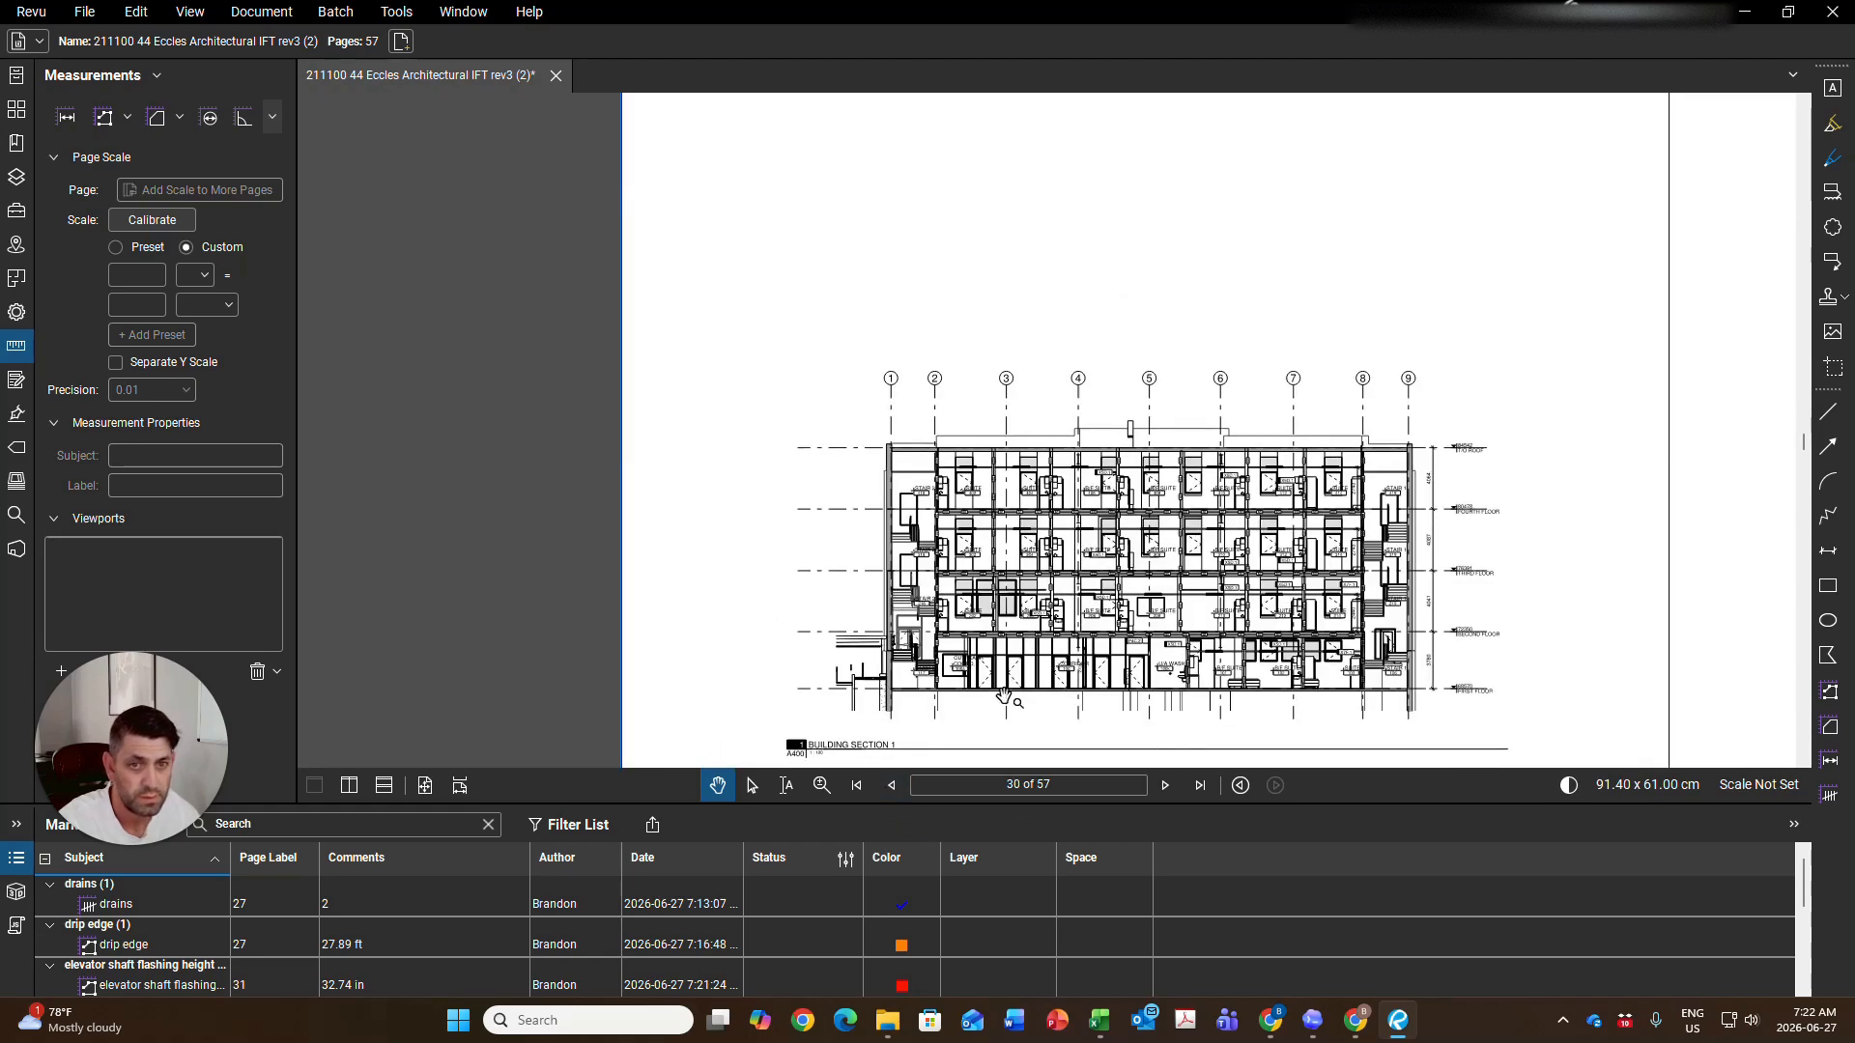
{"action": "left_click", "coordinate": [893, 788]}
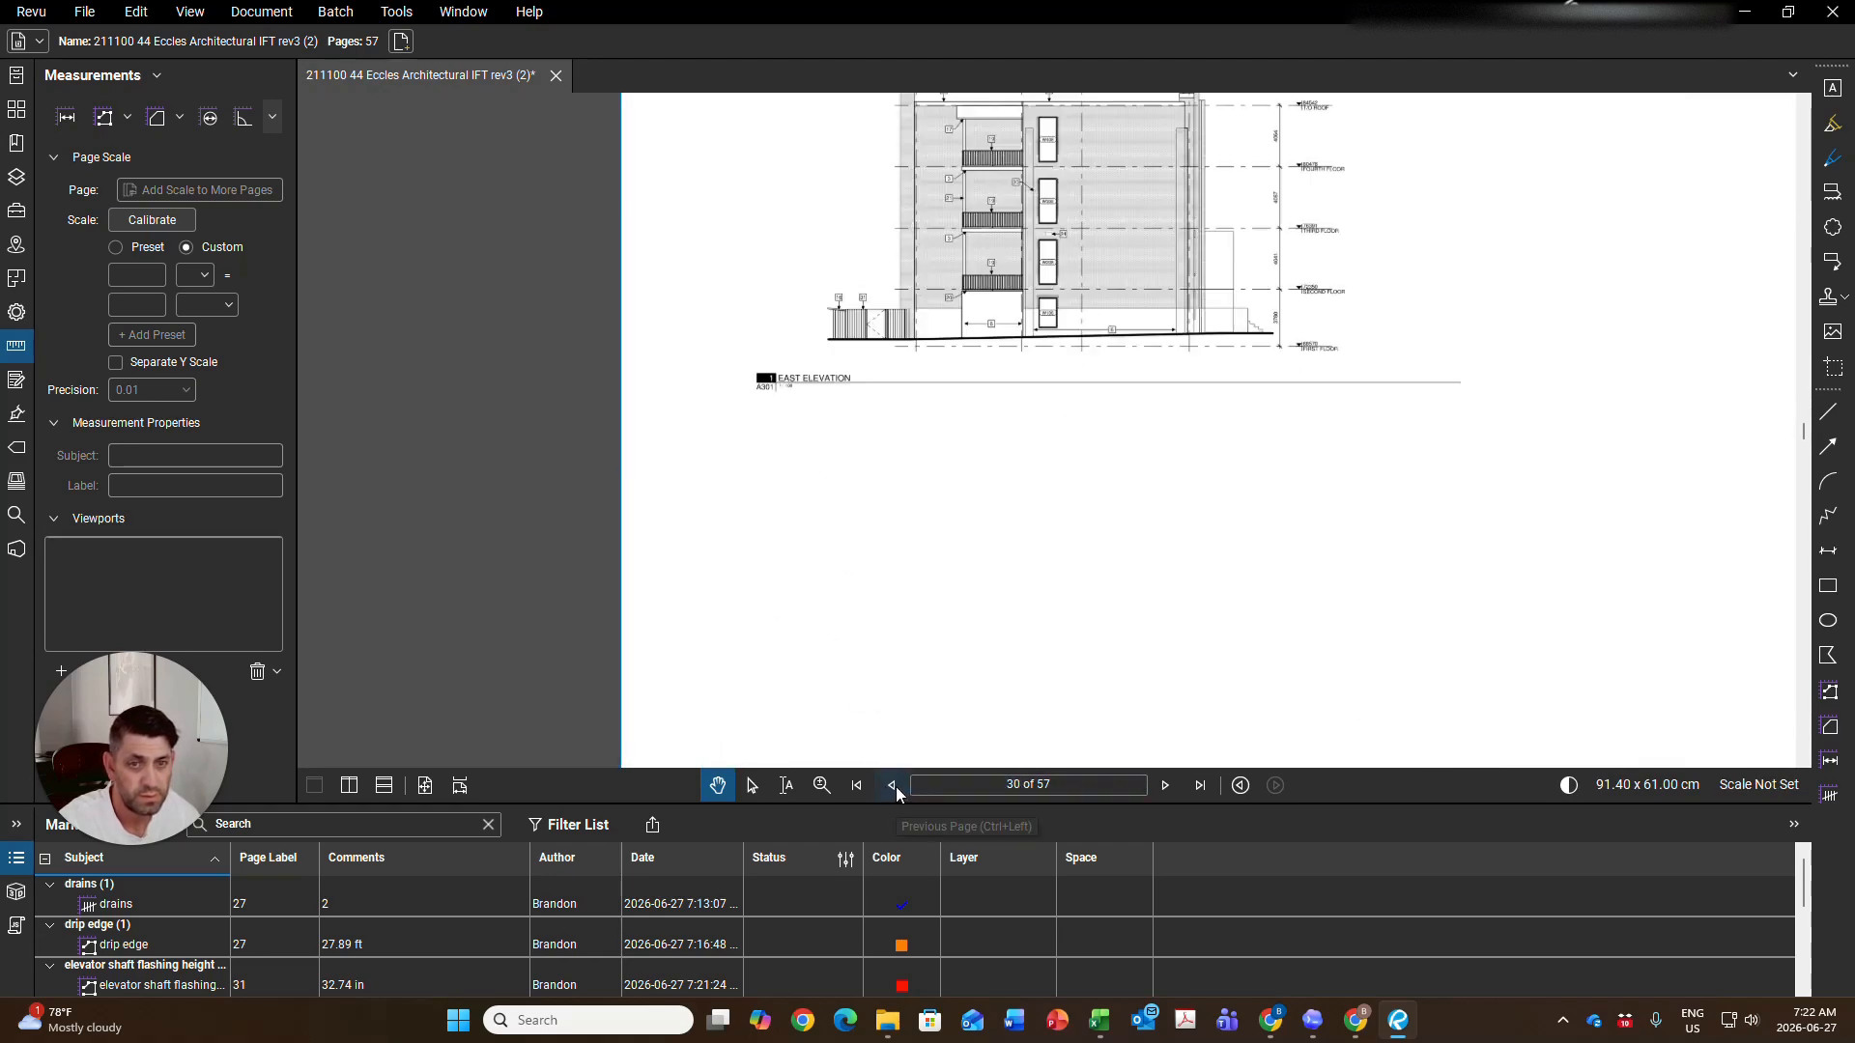
{"action": "left_click", "coordinate": [893, 786]}
{"action": "scroll", "coordinate": [990, 524], "scroll_direction": "up", "scroll_amount": 2}
{"action": "scroll", "coordinate": [946, 527], "scroll_direction": "up", "scroll_amount": 4}
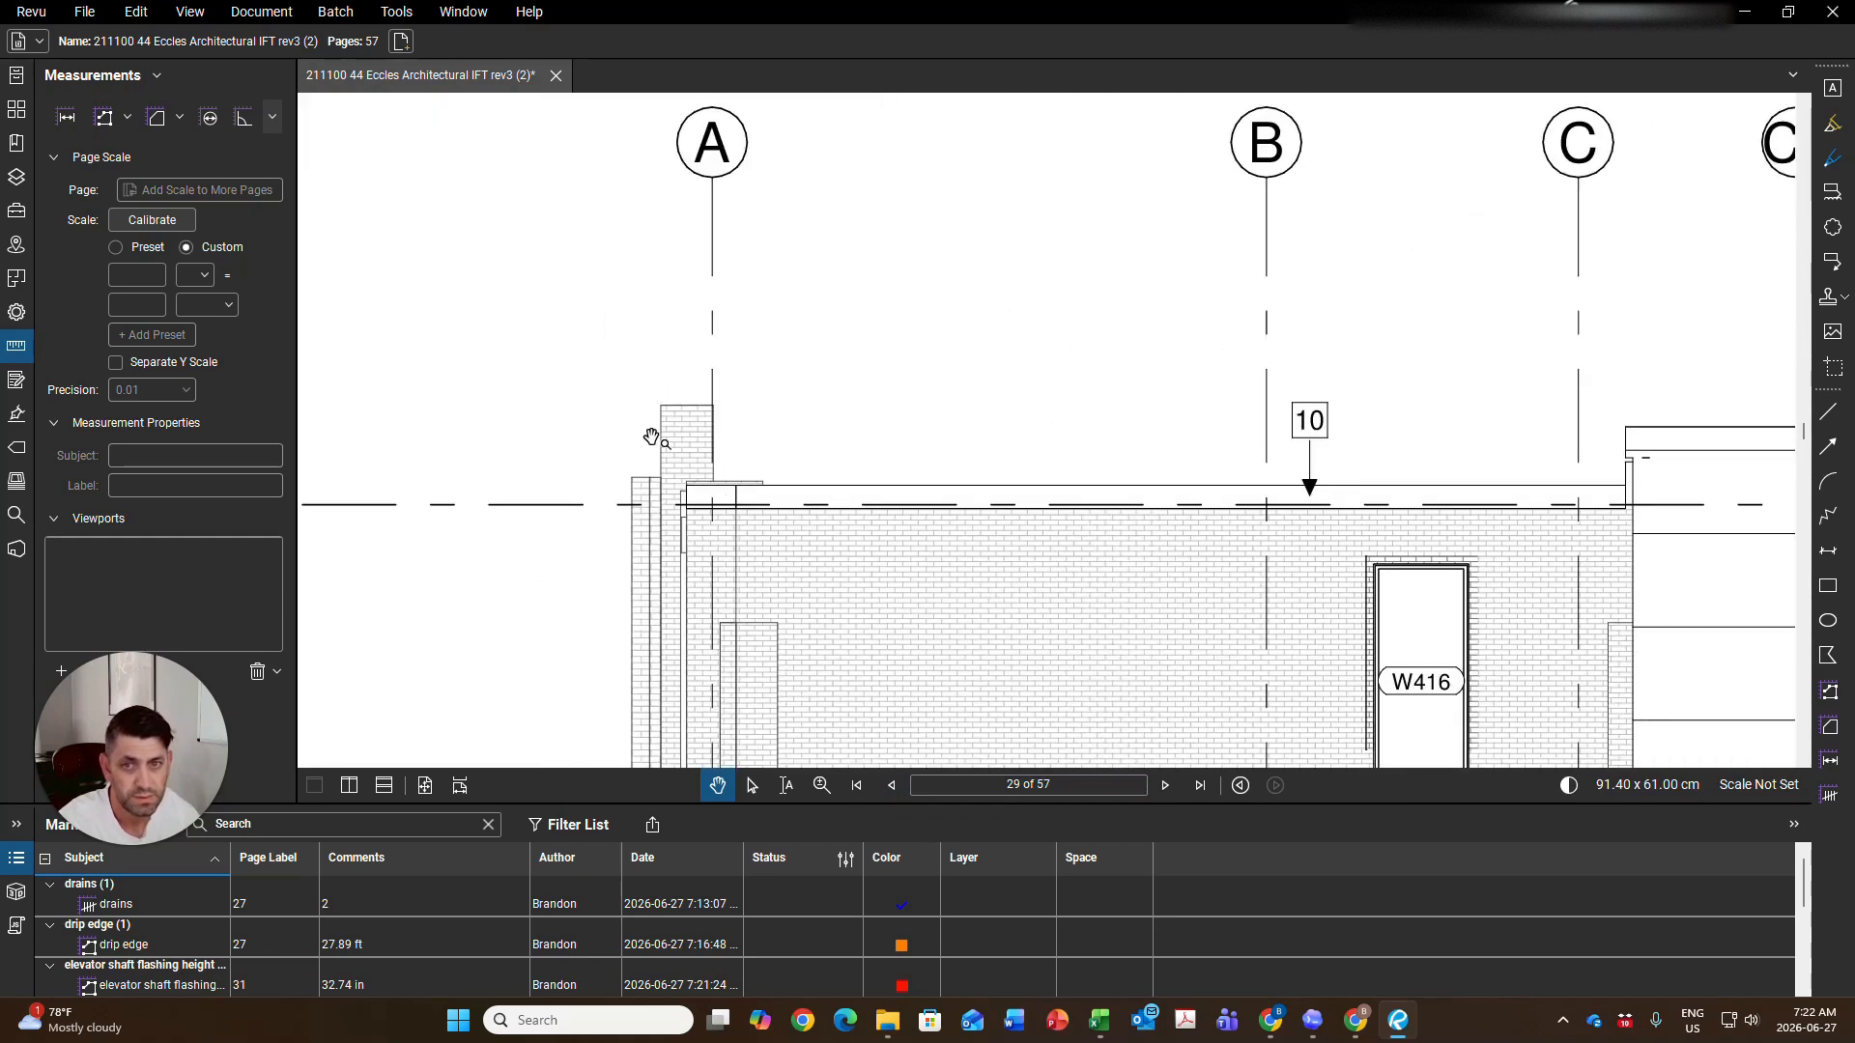
{"action": "scroll", "coordinate": [1014, 447], "scroll_direction": "right", "scroll_amount": 5}
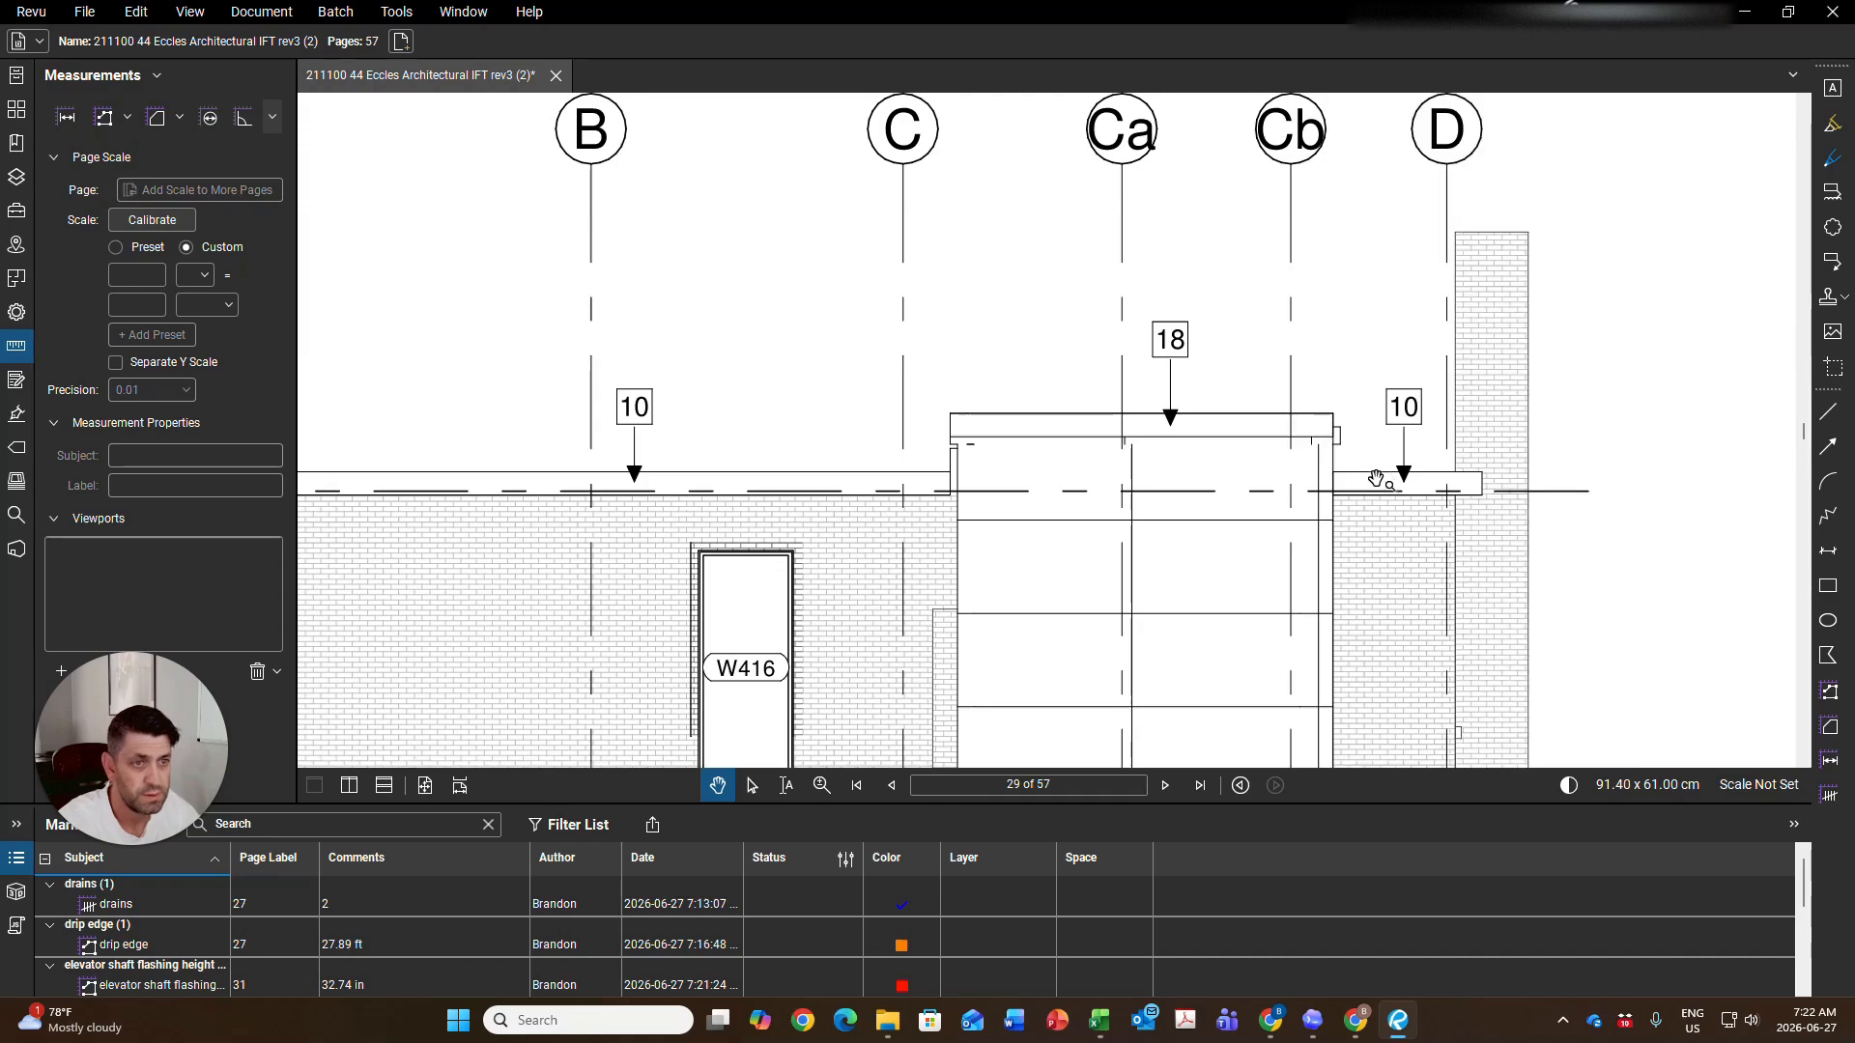
{"action": "left_click_drag", "start_coordinate": [1111, 265], "coordinate": [1225, 522]}
{"action": "scroll", "coordinate": [1223, 524], "scroll_direction": "down", "scroll_amount": 3}
{"action": "left_click_drag", "start_coordinate": [983, 465], "coordinate": [988, 924]}
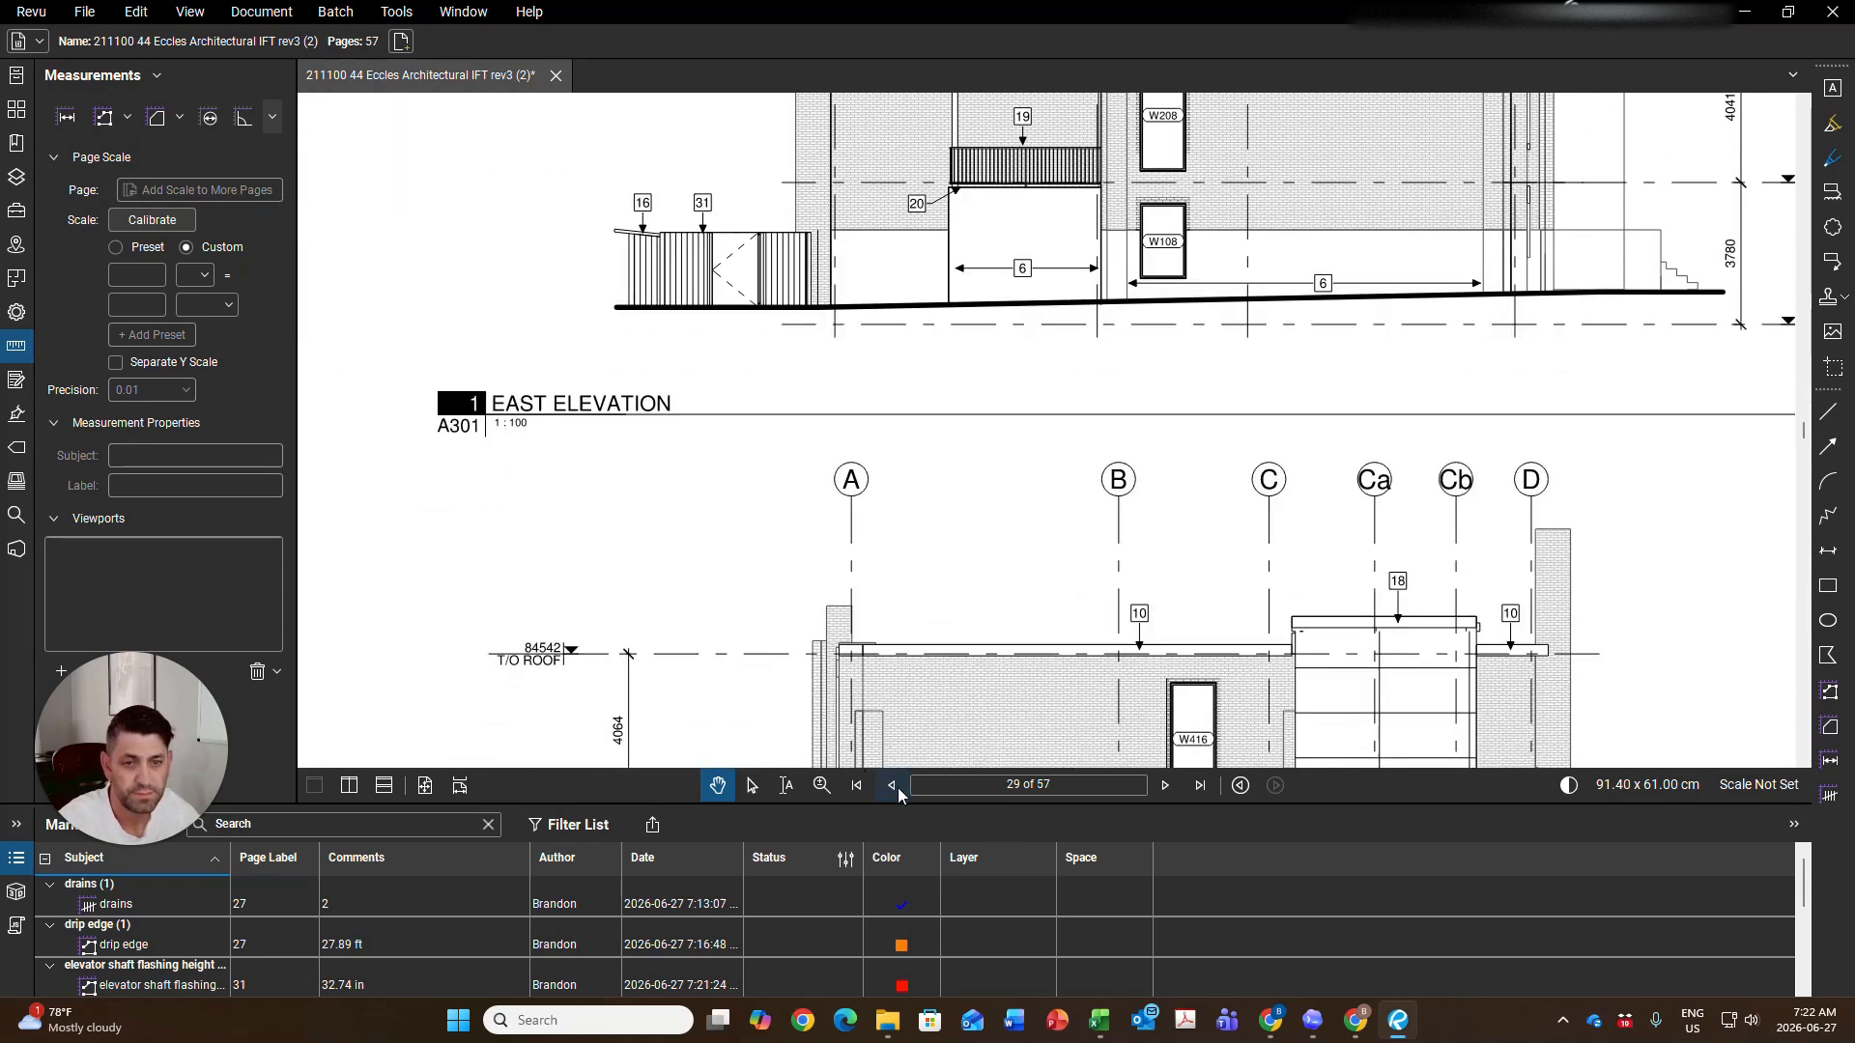
Check the elevations on page 28 and return to the marked-up roof plan on page 27
{"action": "left_click", "coordinate": [892, 785]}
{"action": "mouse_move", "coordinate": [1017, 615]}
{"action": "left_mouse_down"}
{"action": "mouse_move", "coordinate": [893, 448]}
{"action": "mouse_move", "coordinate": [1121, 1033]}
{"action": "mouse_move", "coordinate": [1169, 1039]}
{"action": "left_mouse_up"}
{"action": "mouse_move", "coordinate": [1001, 582]}
{"action": "left_mouse_down"}
{"action": "mouse_move", "coordinate": [951, 741]}
{"action": "mouse_move", "coordinate": [863, 906]}
{"action": "mouse_move", "coordinate": [482, 809]}
{"action": "mouse_move", "coordinate": [739, 532]}
{"action": "mouse_move", "coordinate": [836, 329]}
{"action": "left_mouse_up"}
{"action": "scroll", "coordinate": [836, 329], "scroll_direction": "down", "scroll_amount": 1}
{"action": "scroll", "coordinate": [836, 330], "scroll_direction": "down", "scroll_amount": 3}
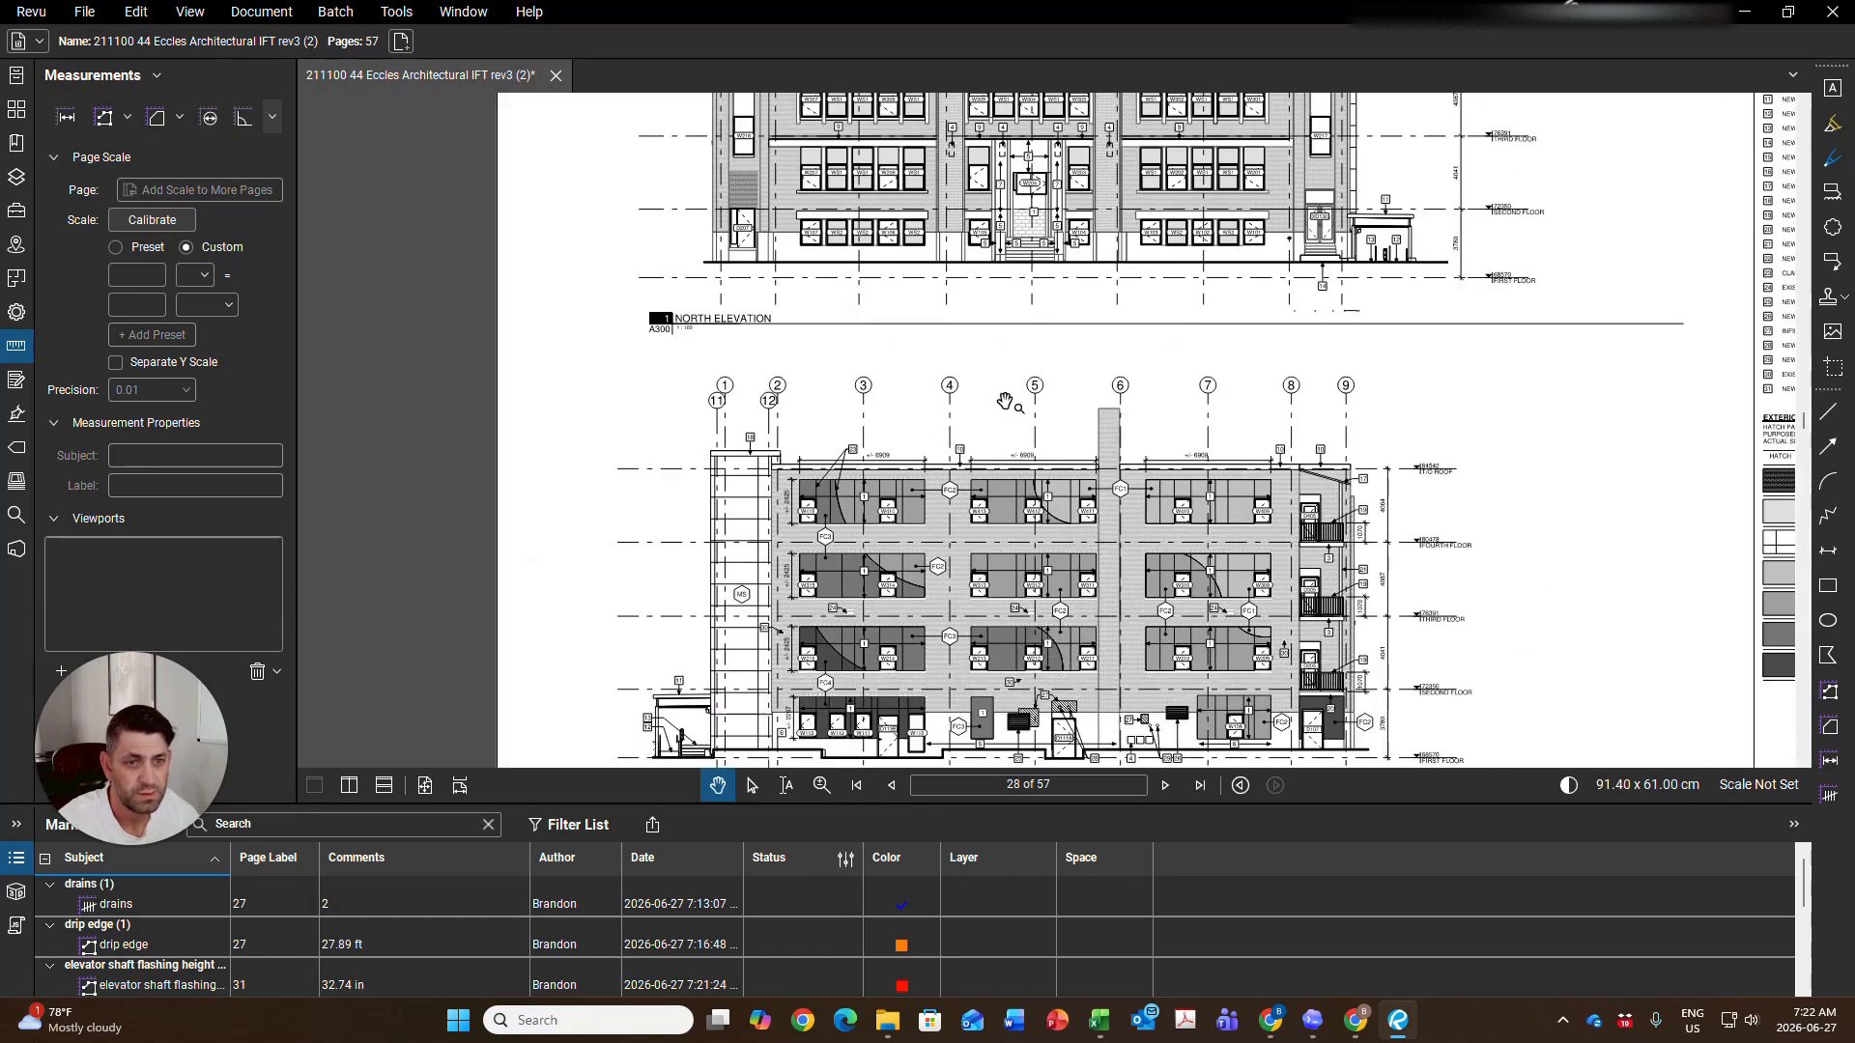
{"action": "left_click", "coordinate": [891, 786]}
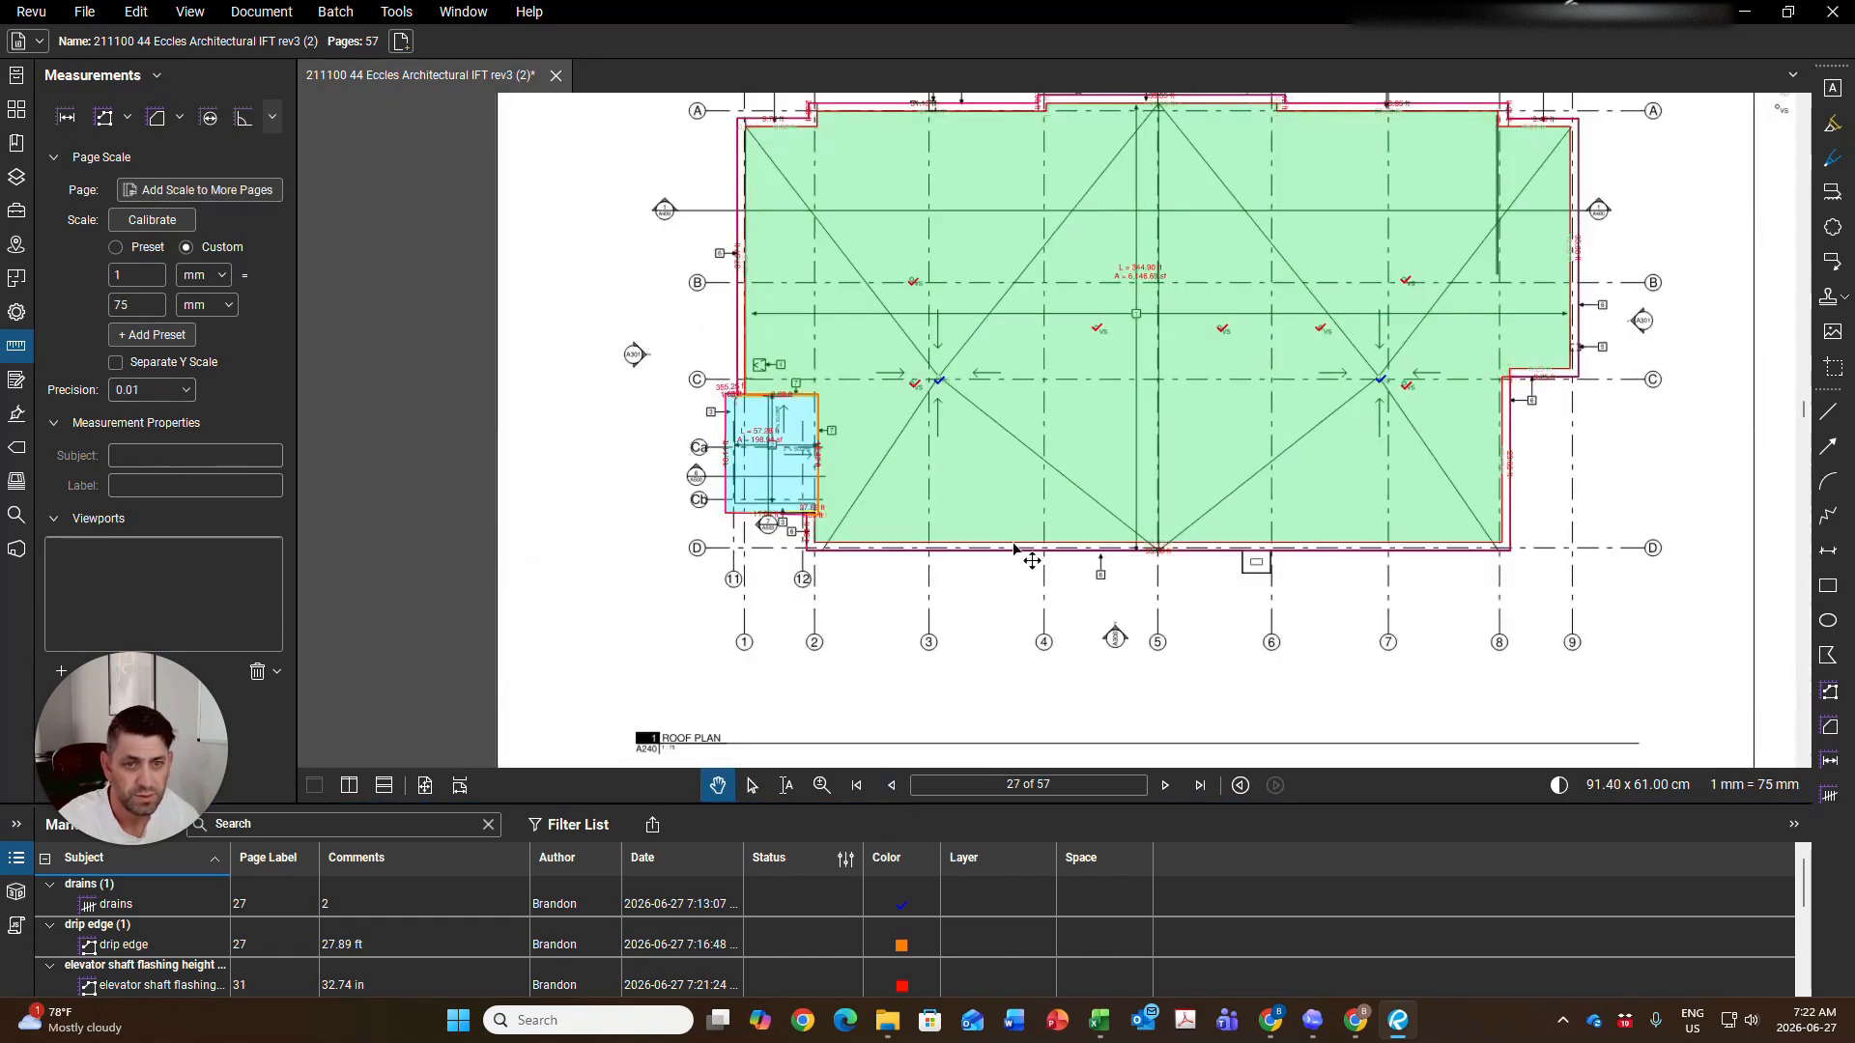
{"action": "mouse_move", "coordinate": [1024, 591]}
{"action": "left_mouse_down"}
{"action": "mouse_move", "coordinate": [1023, 729]}
{"action": "mouse_move", "coordinate": [1031, 607]}
{"action": "left_mouse_up"}
{"action": "scroll", "coordinate": [1031, 607], "scroll_direction": "down", "scroll_amount": 4}
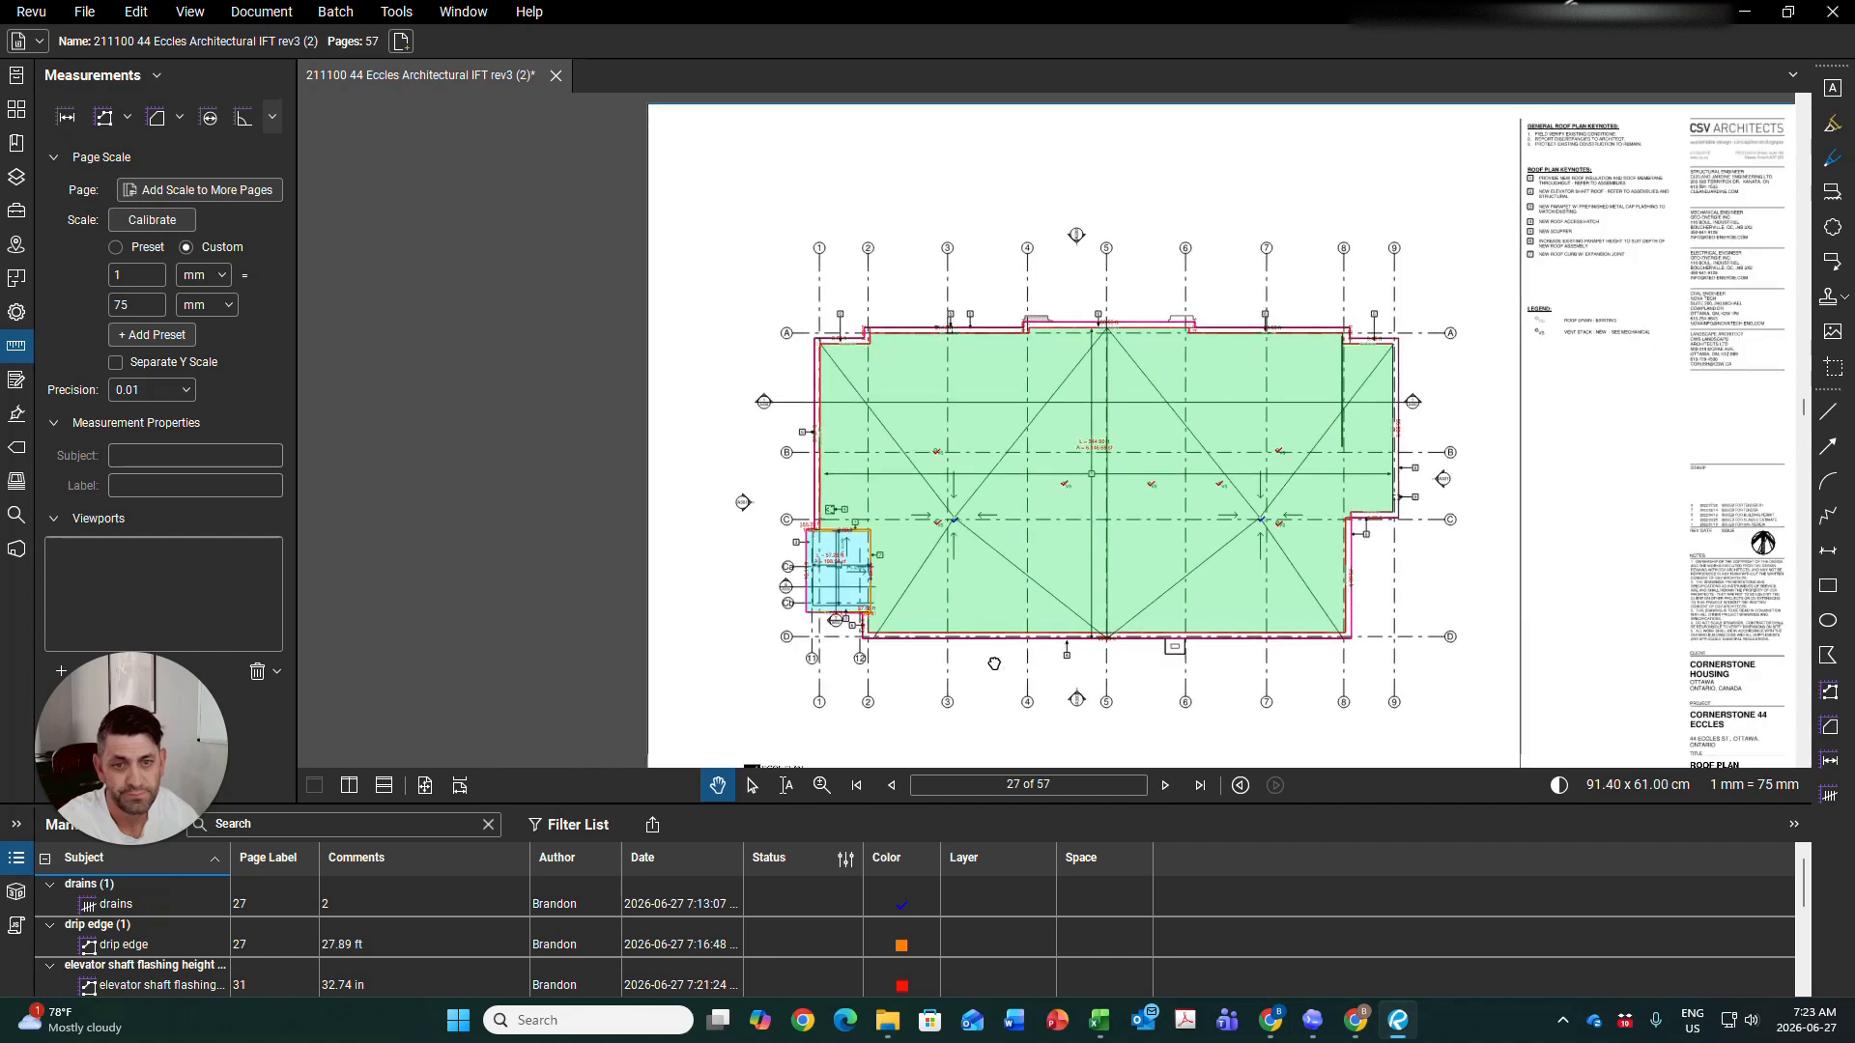
Return to the elevator details on page 31 and inspect the parapet at the roof of the second elevator section
{"action": "left_click", "coordinate": [1166, 787]}
{"action": "left_click", "coordinate": [1165, 786]}
{"action": "left_click", "coordinate": [1165, 785]}
{"action": "left_click", "coordinate": [1165, 785]}
{"action": "left_click", "coordinate": [1165, 786]}
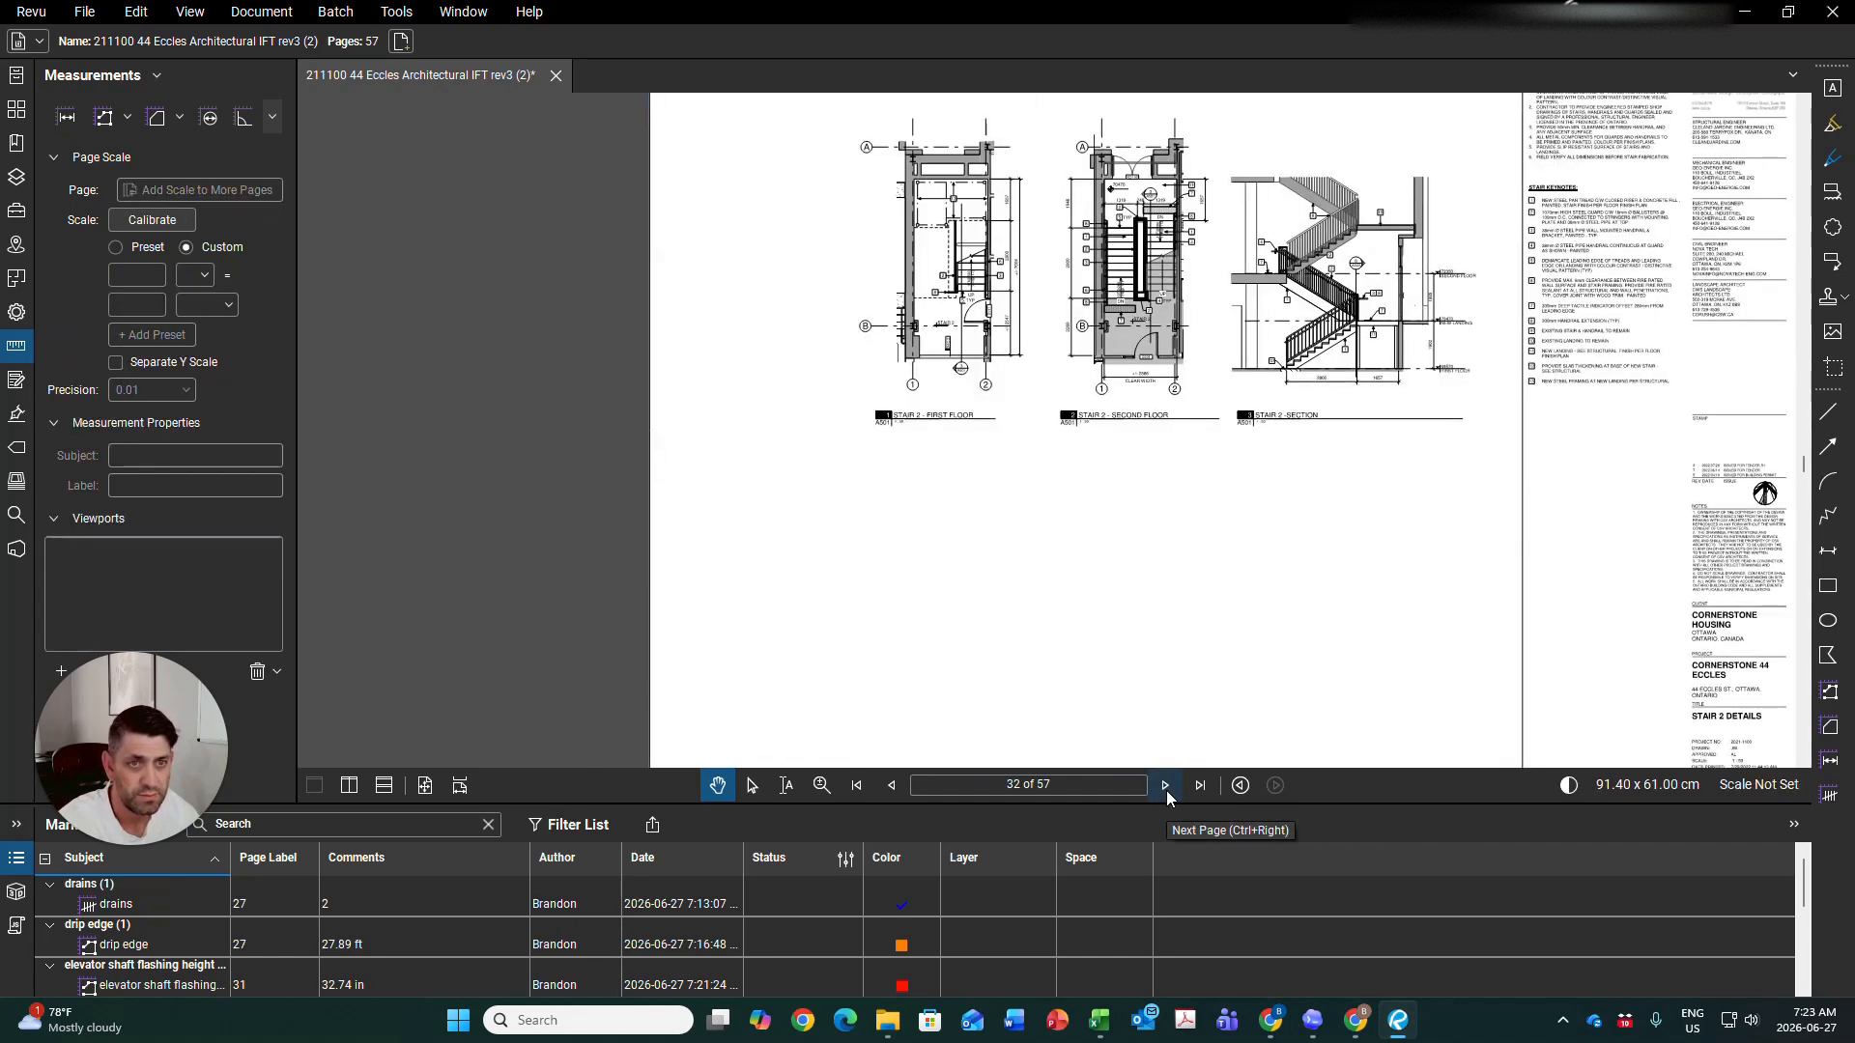
{"action": "left_click", "coordinate": [891, 785]}
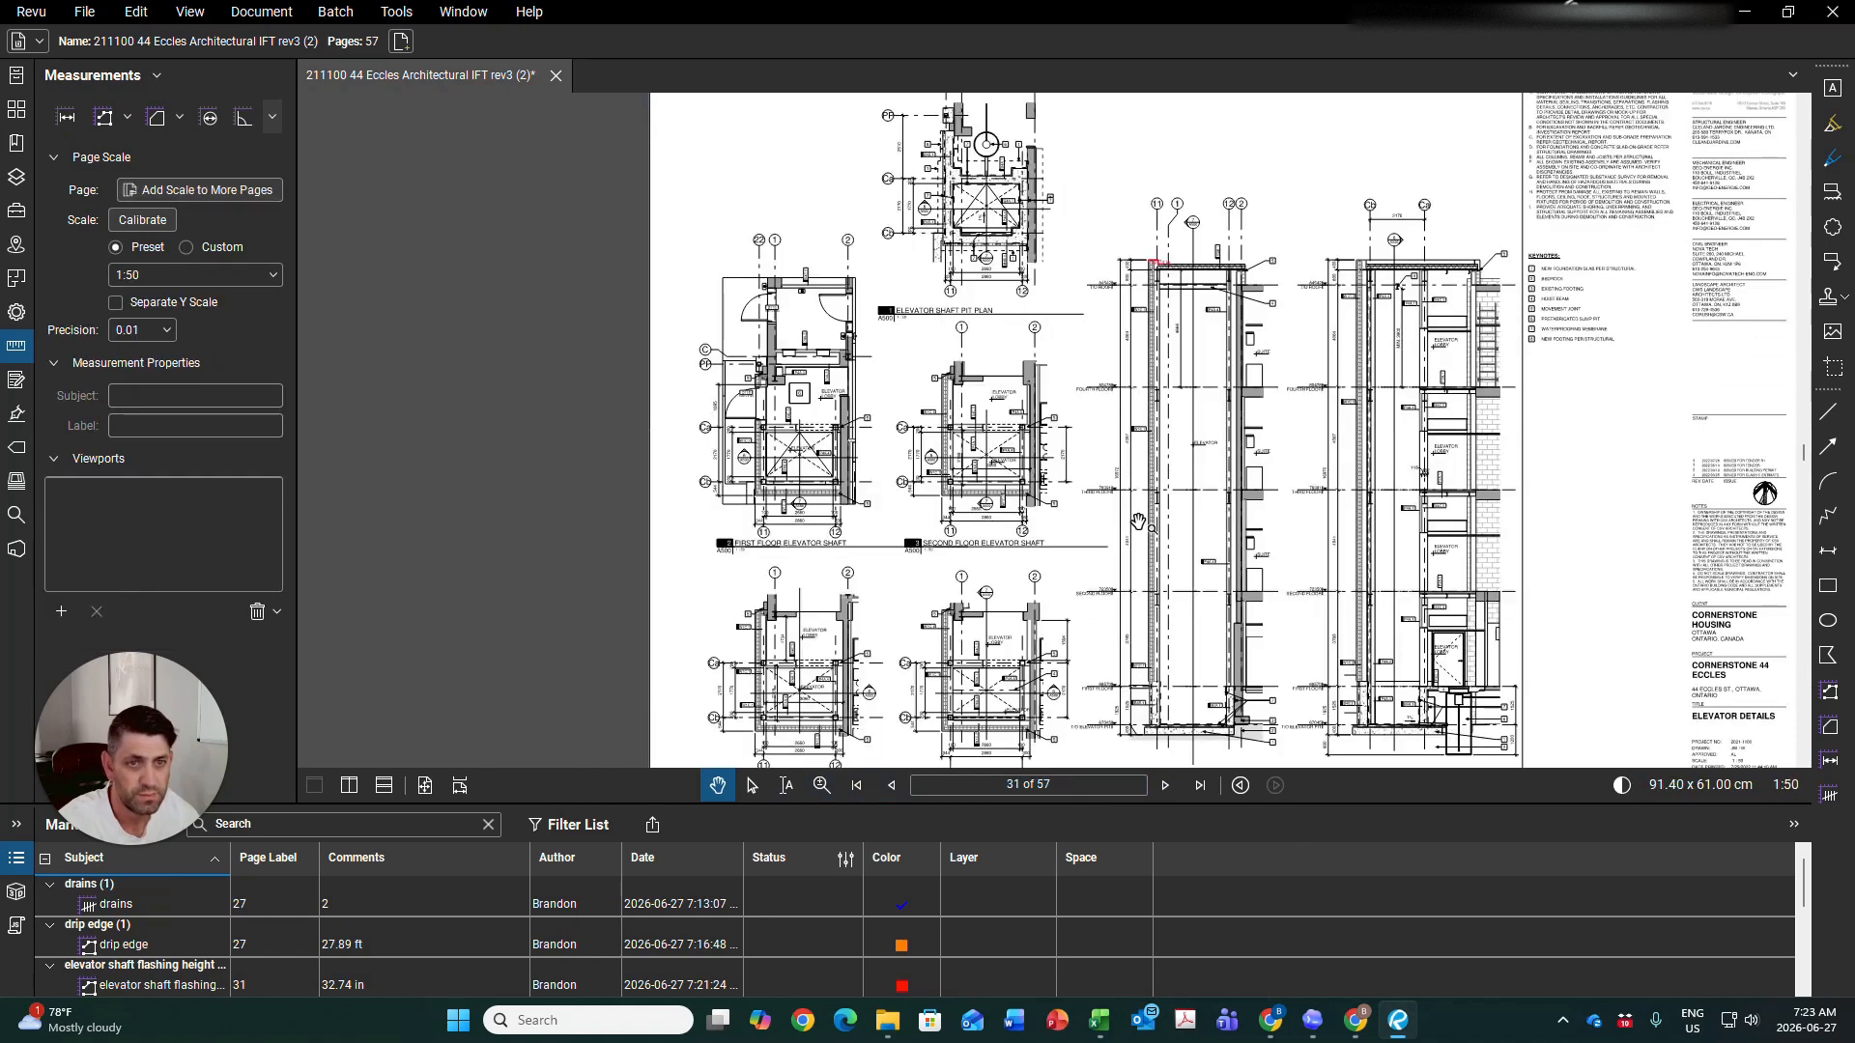
{"action": "scroll", "coordinate": [1125, 539], "scroll_direction": "up", "scroll_amount": 5}
{"action": "scroll", "coordinate": [1098, 443], "scroll_direction": "up", "scroll_amount": 5}
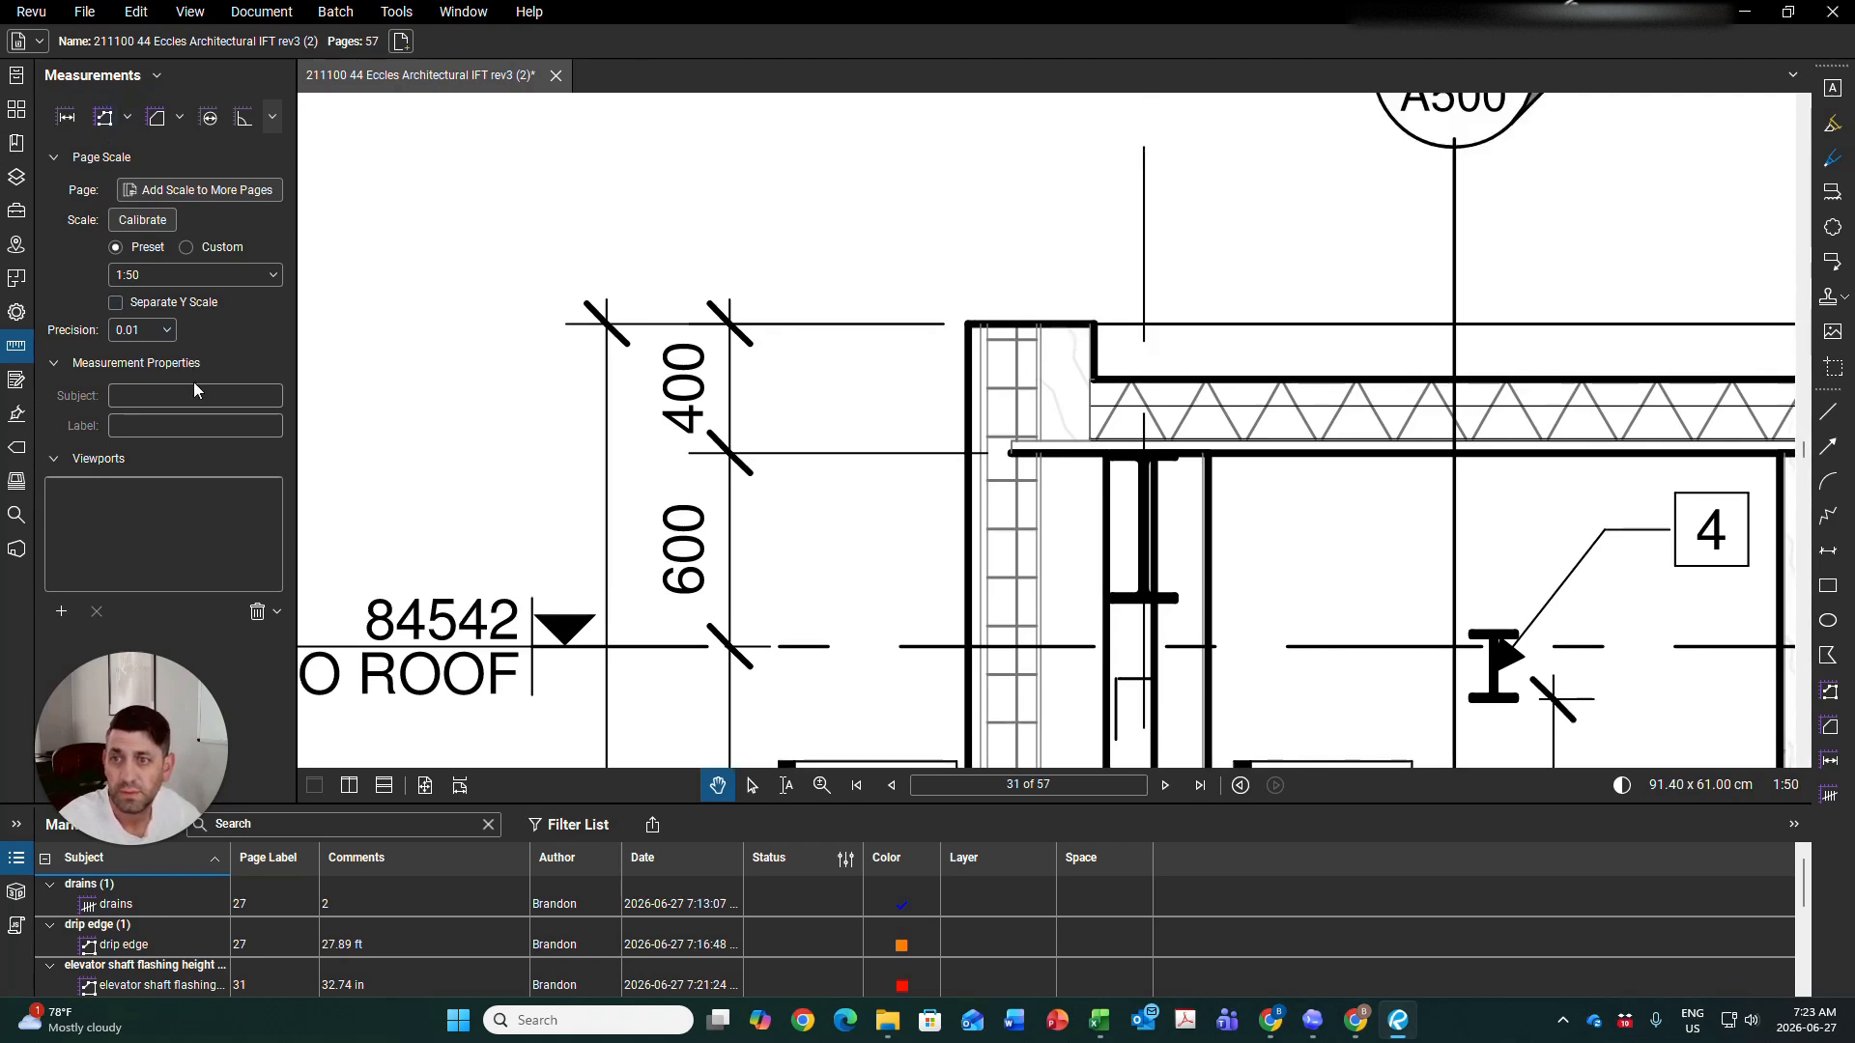
Set up a new Polylength measurement with the subject "parapet coping girth"
{"action": "left_click", "coordinate": [105, 119]}
{"action": "left_click_drag", "start_coordinate": [253, 391], "coordinate": [94, 404]}
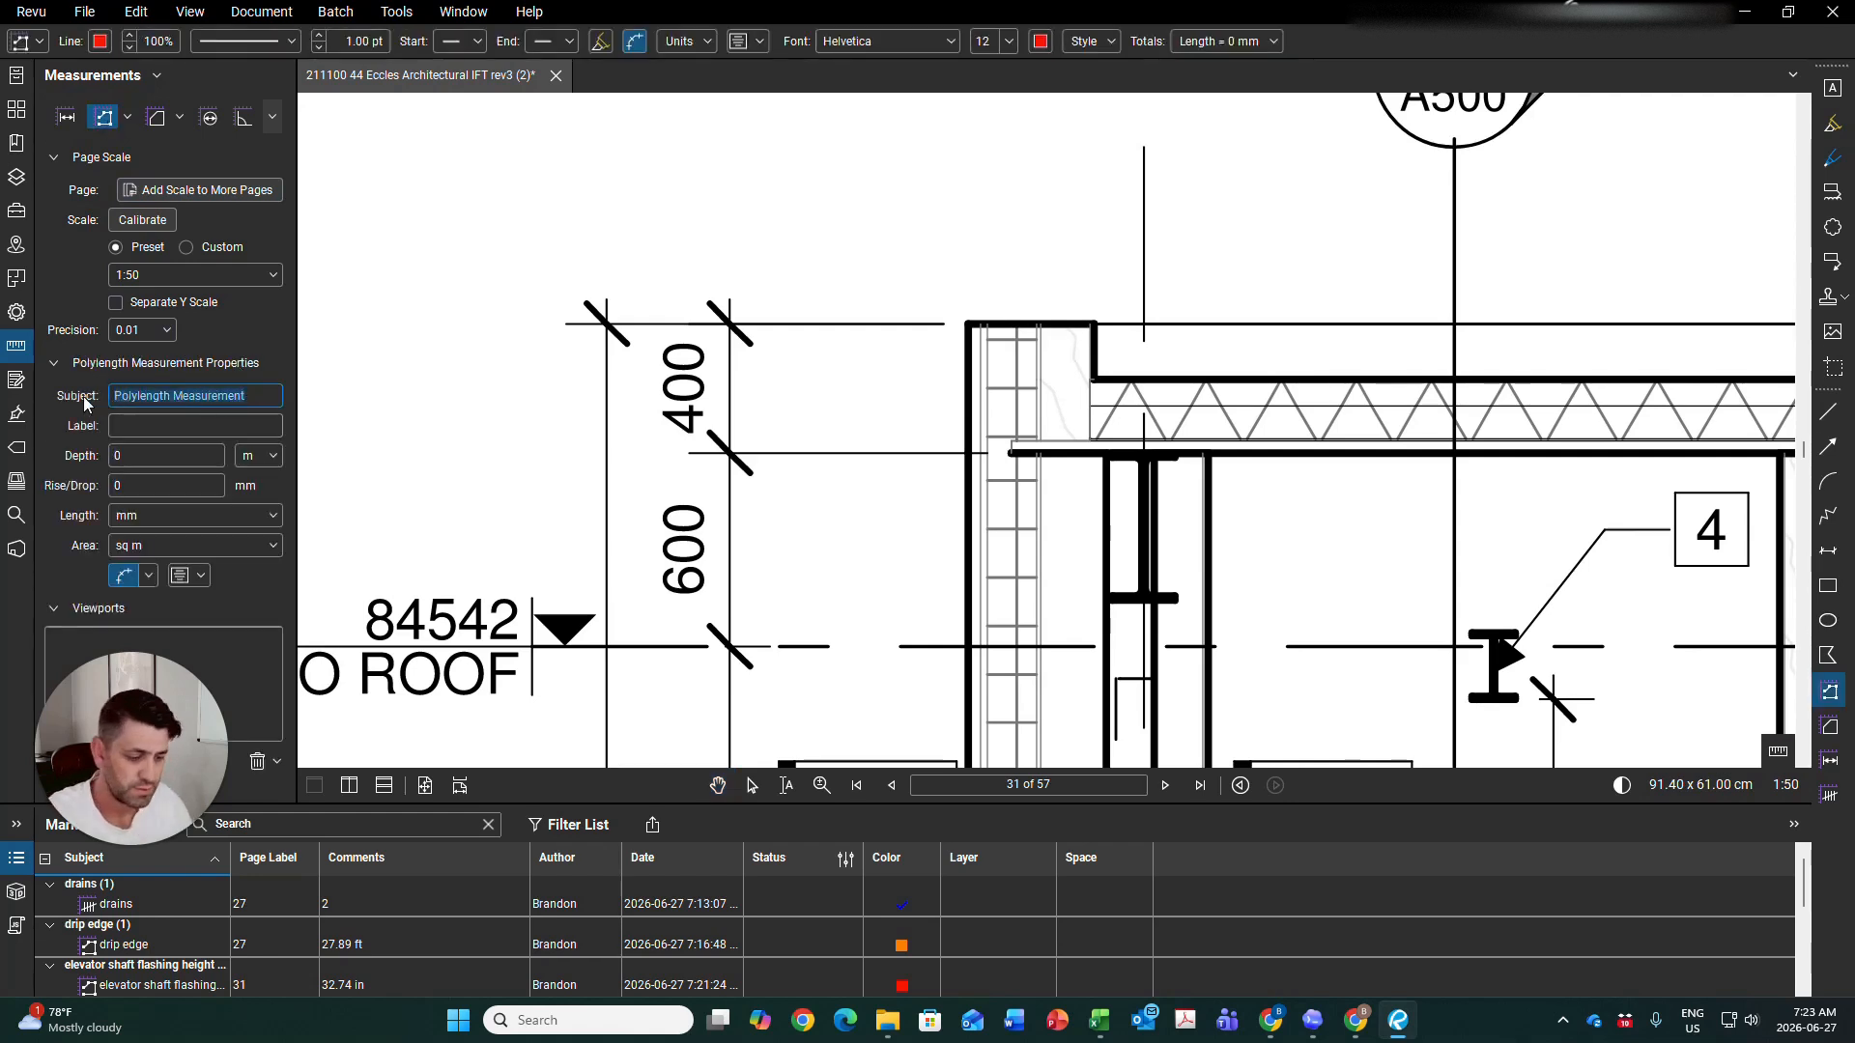
{"action": "type", "text": "parapet"}
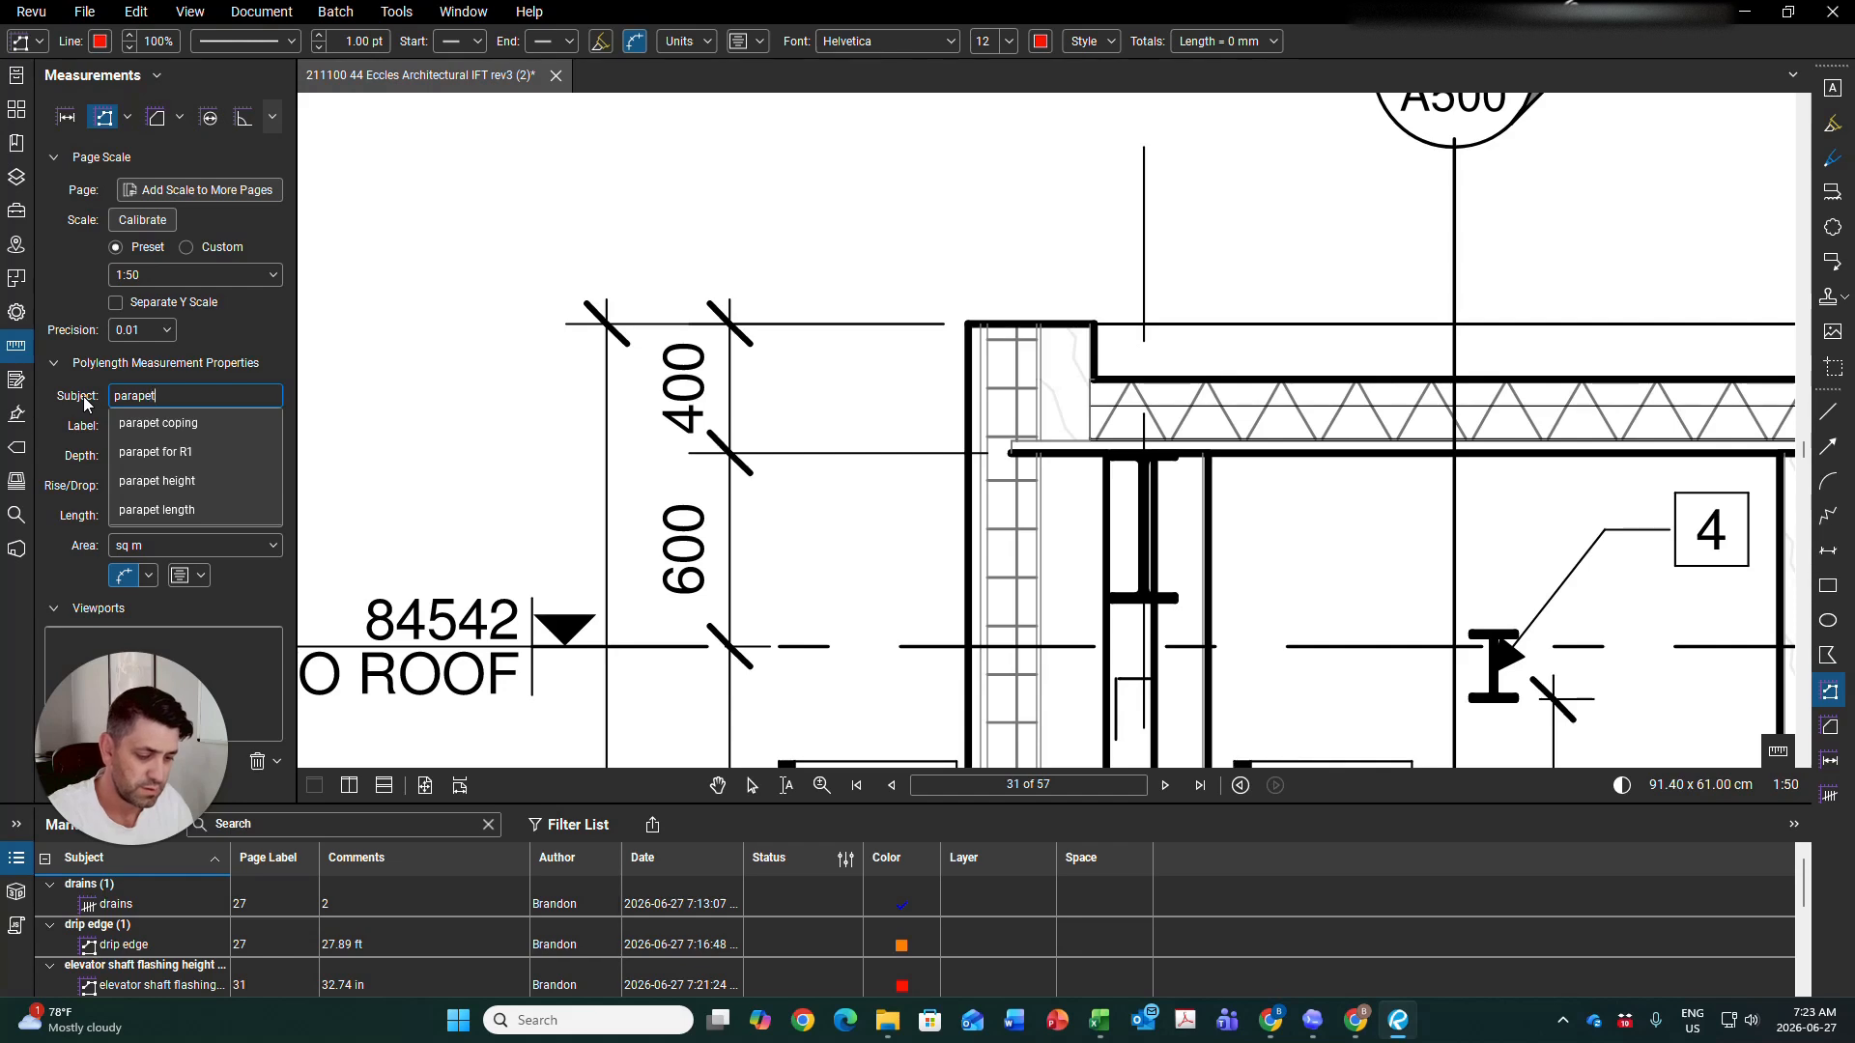
{"action": "type", "text": " coping girth"}
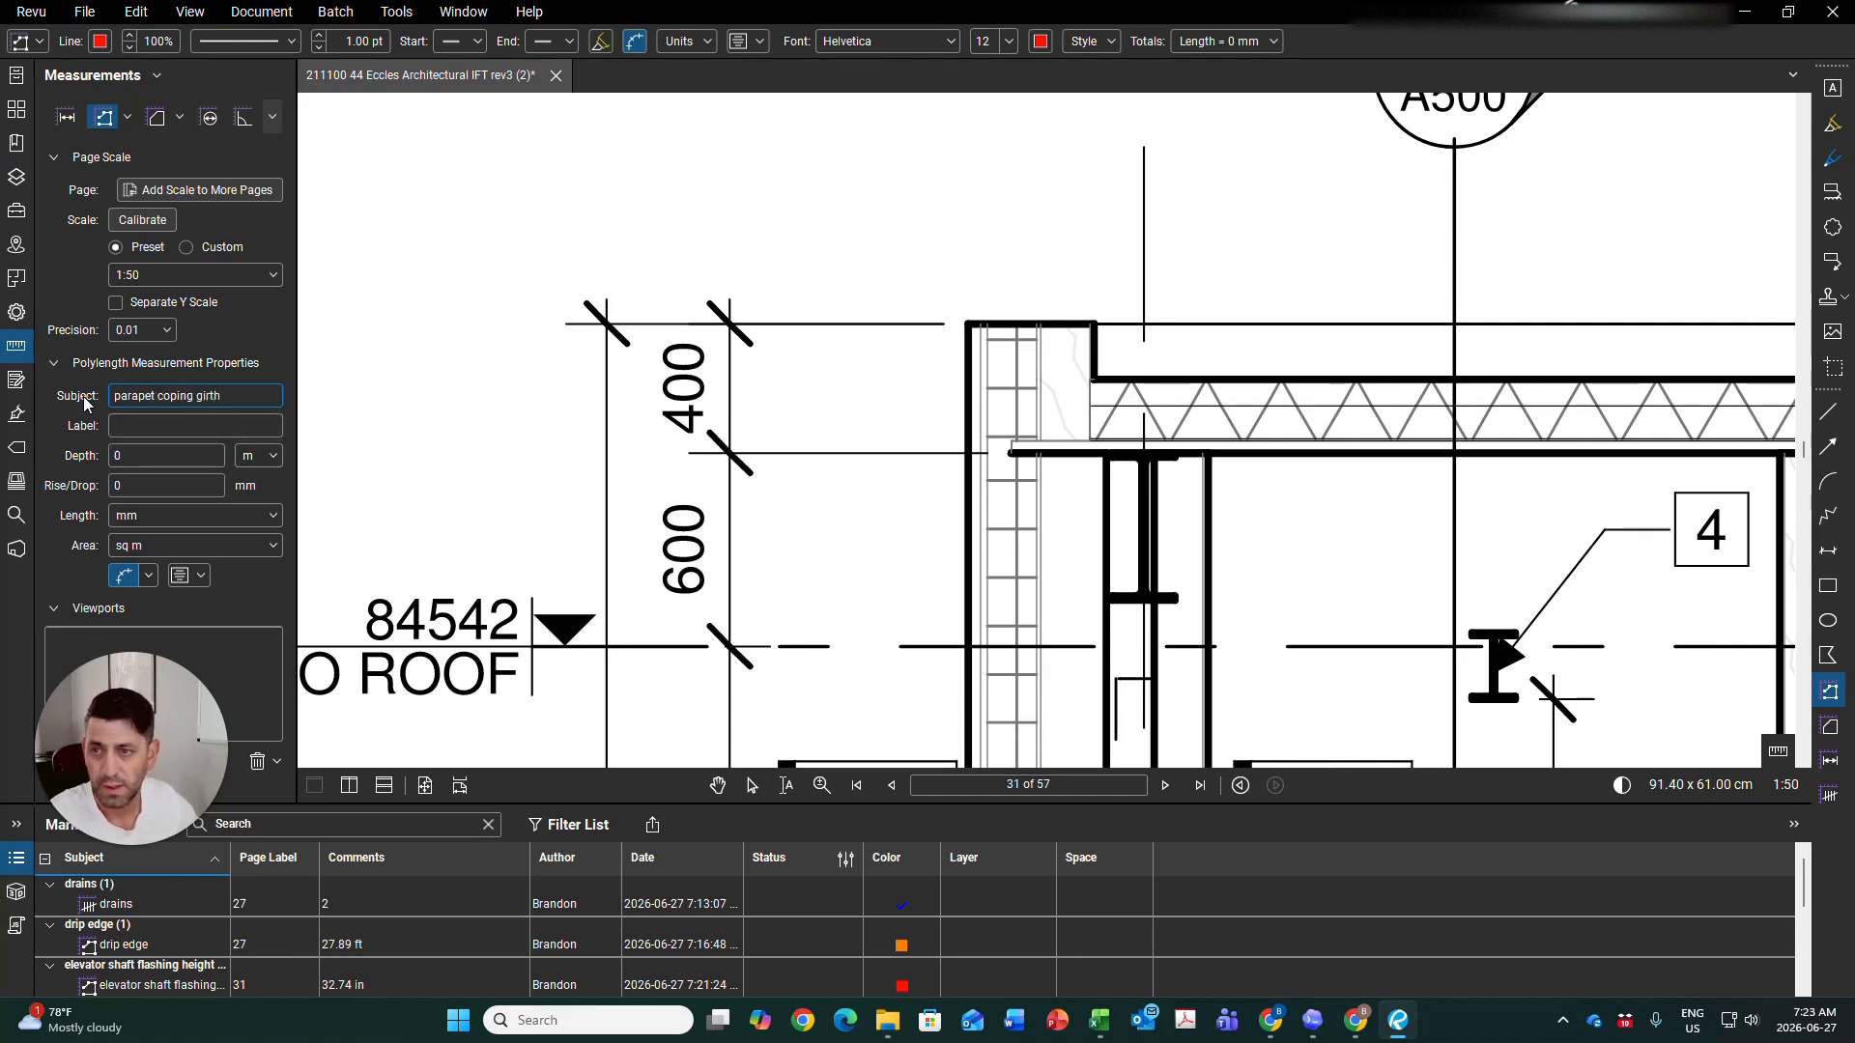
{"action": "key", "text": "Return"}
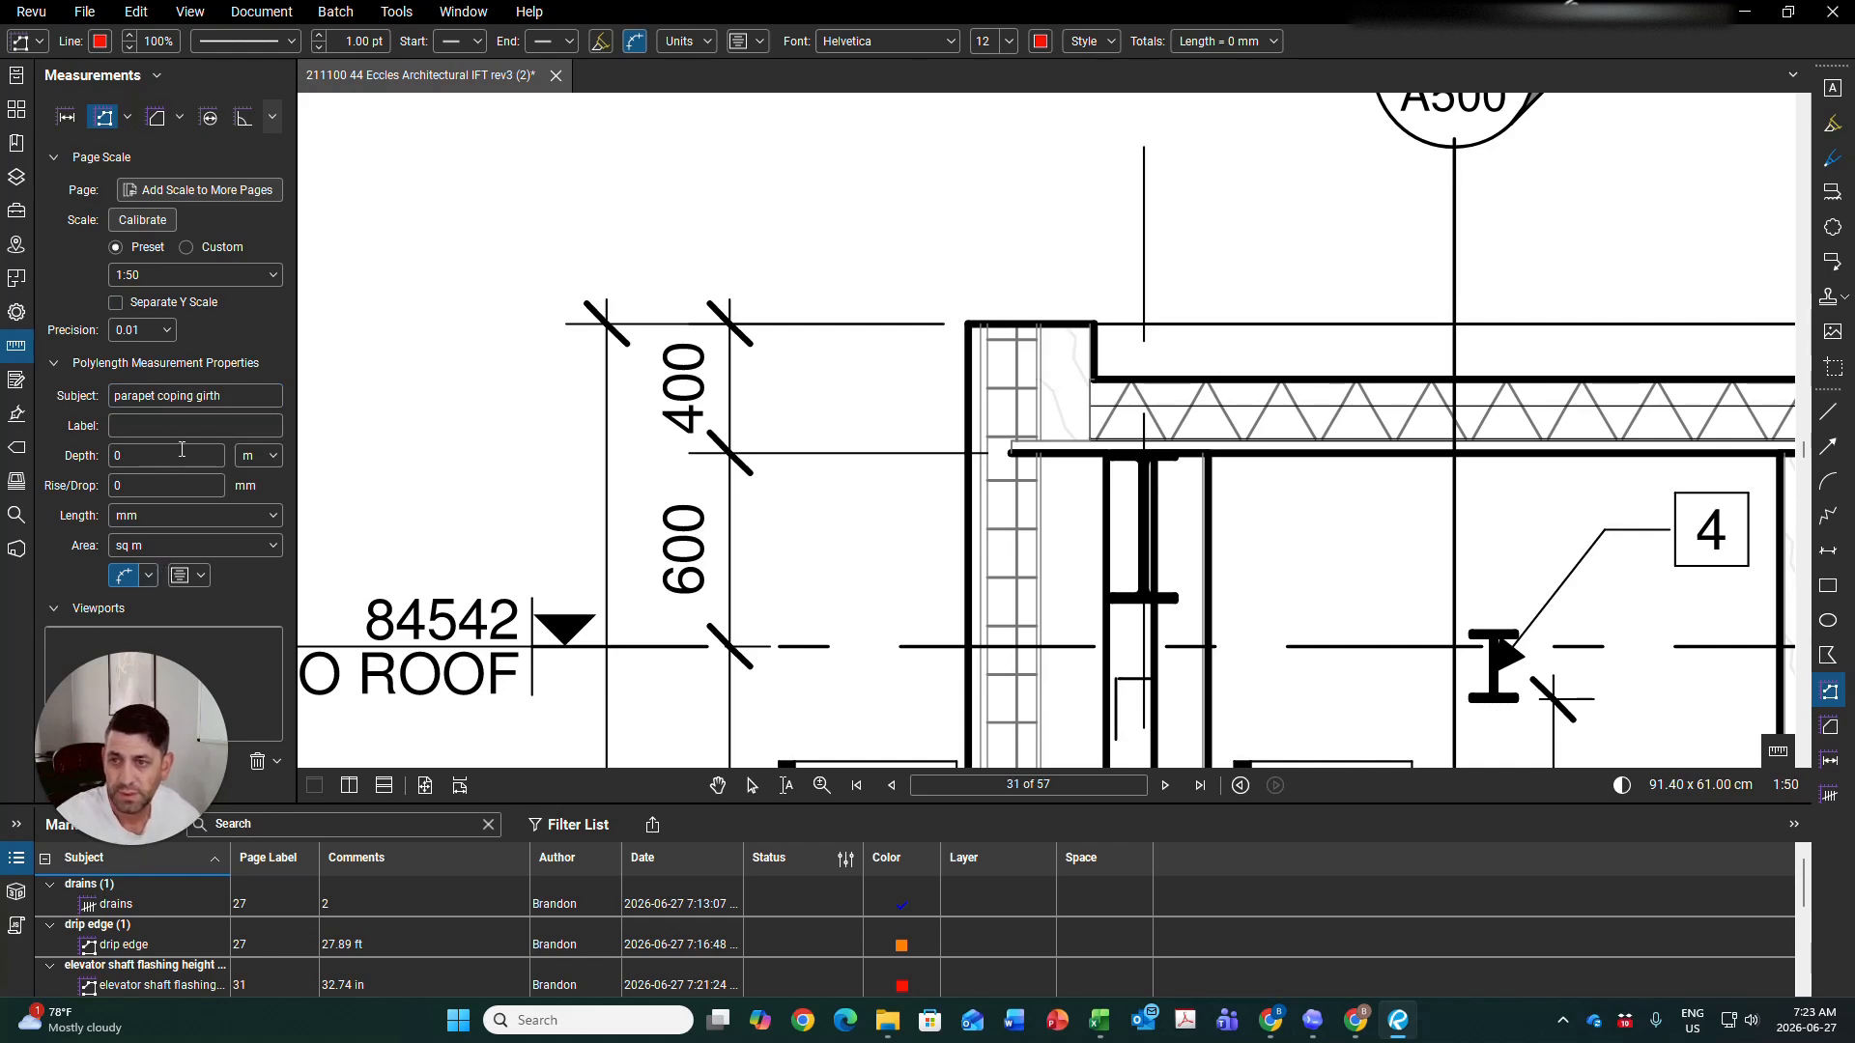
Measure the parapet coping girth in inches across the elevator shaft parapet's top and both faces, about 34 in, without segment values
{"action": "left_click", "coordinate": [166, 518]}
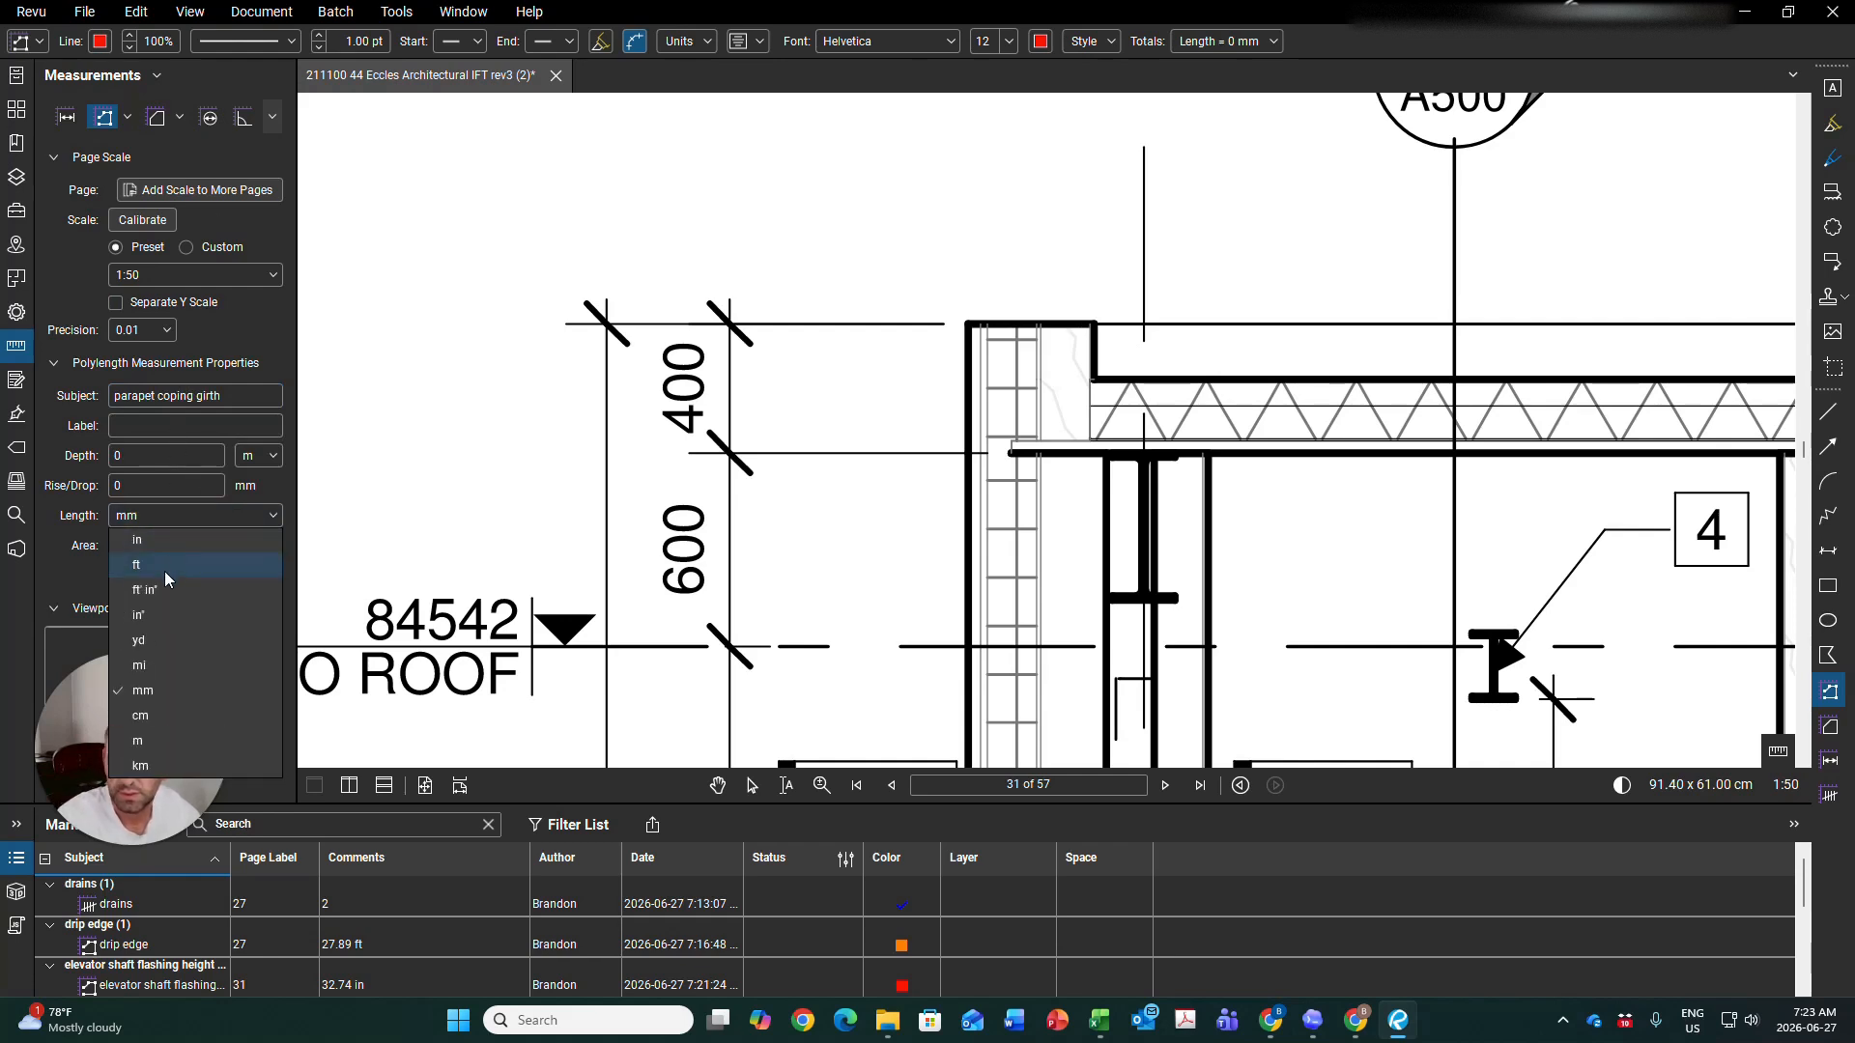
{"action": "left_click", "coordinate": [140, 539]}
{"action": "left_click", "coordinate": [114, 576]}
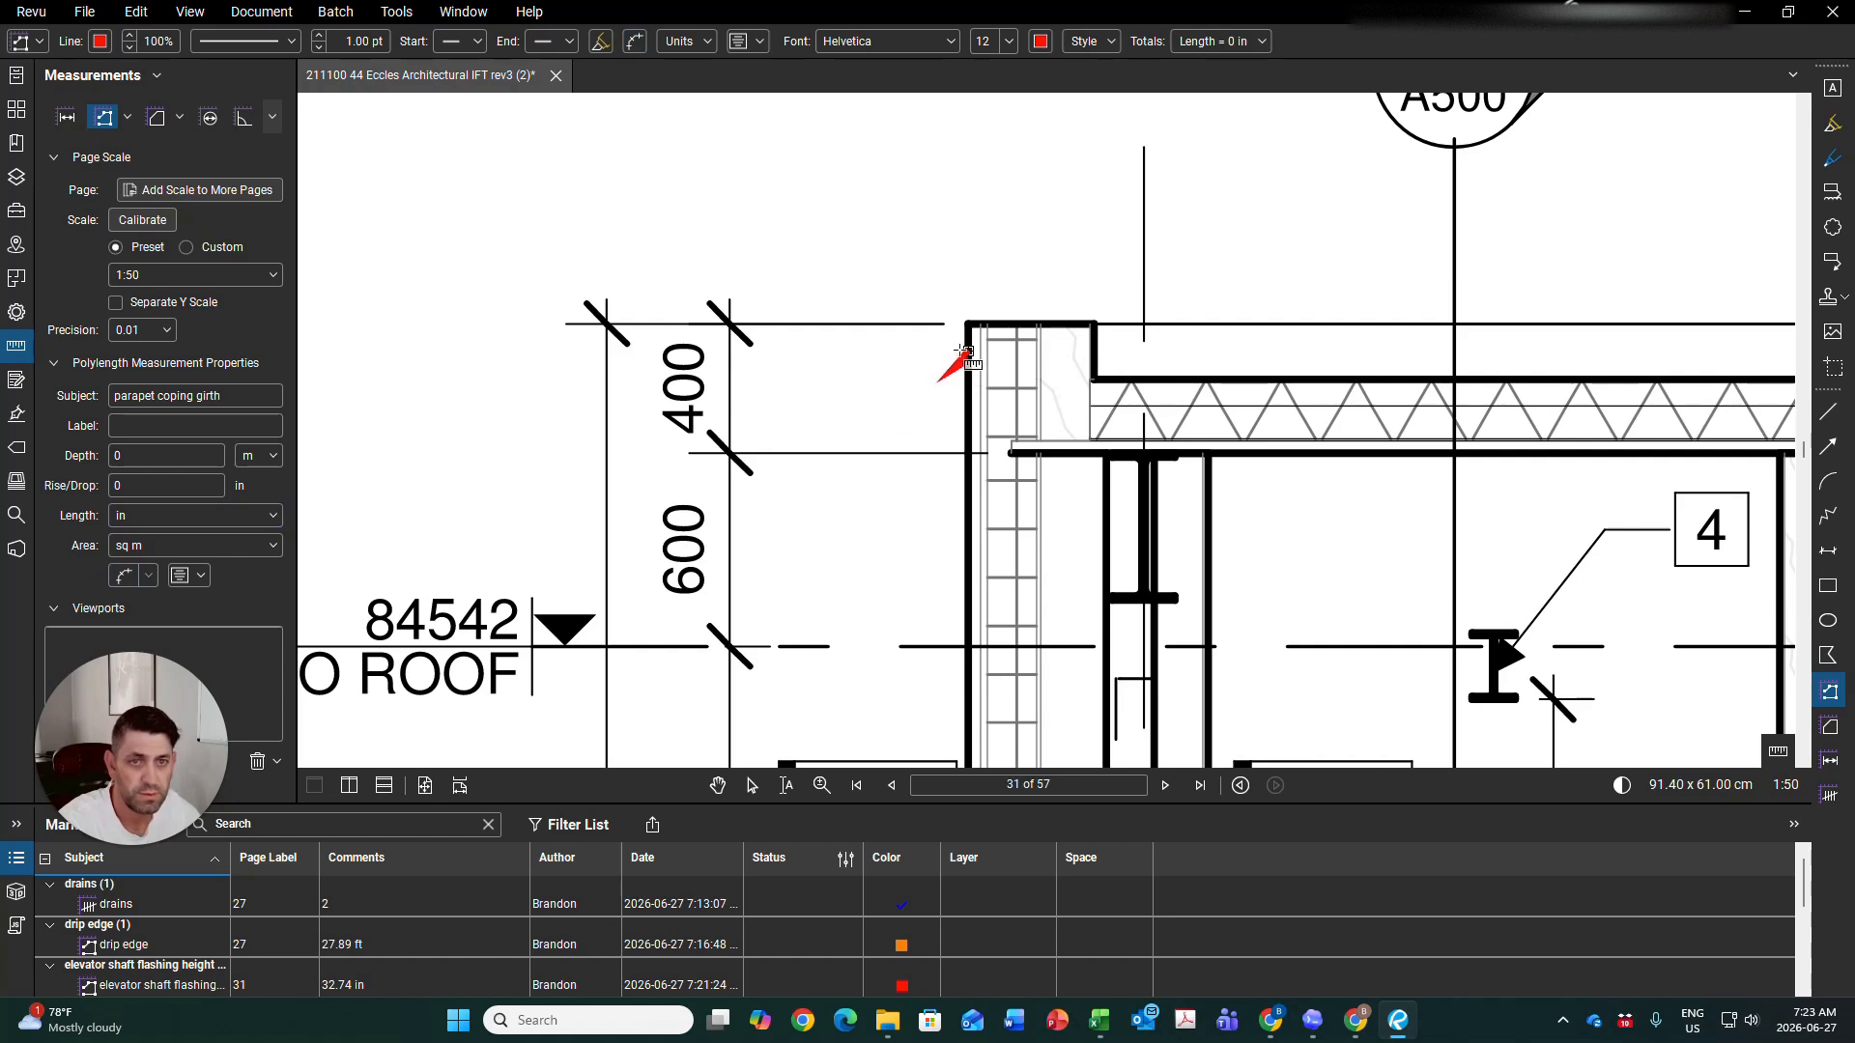
{"action": "left_click", "coordinate": [965, 321]}
{"action": "left_click", "coordinate": [1104, 321]}
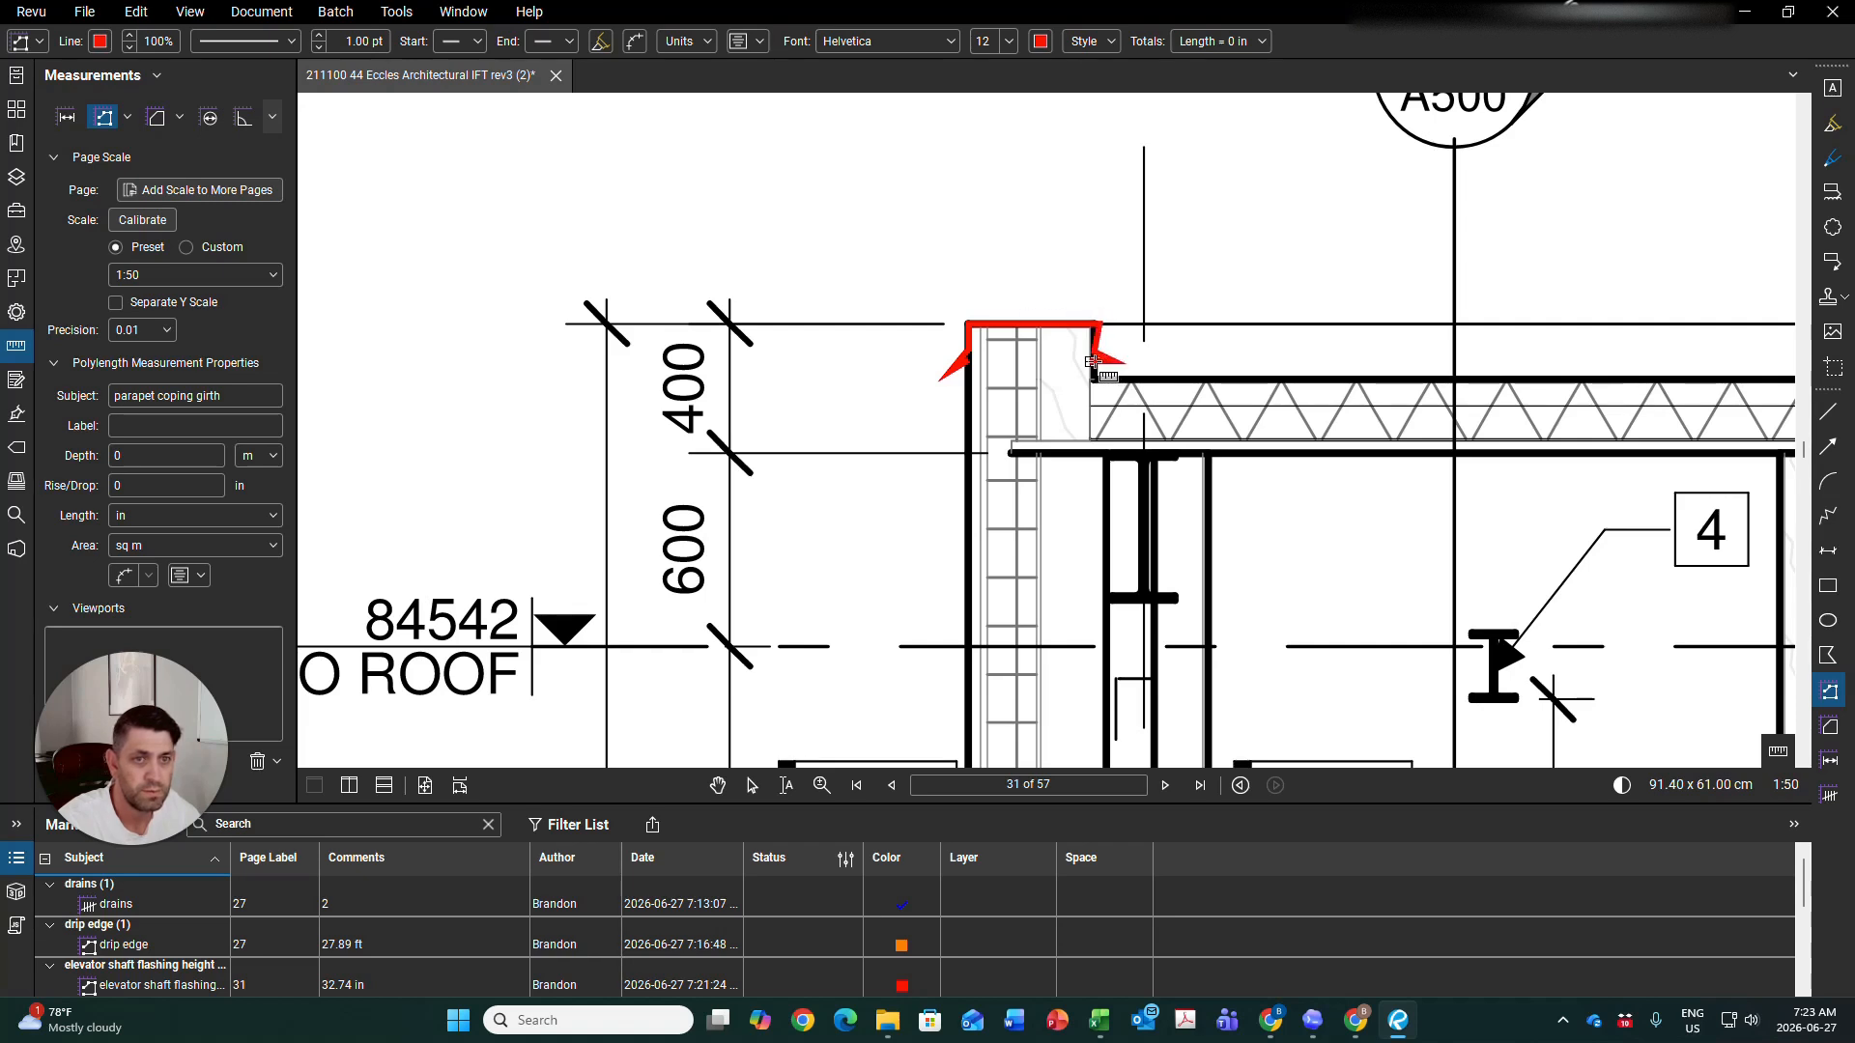
{"action": "double_click", "coordinate": [1093, 361]}
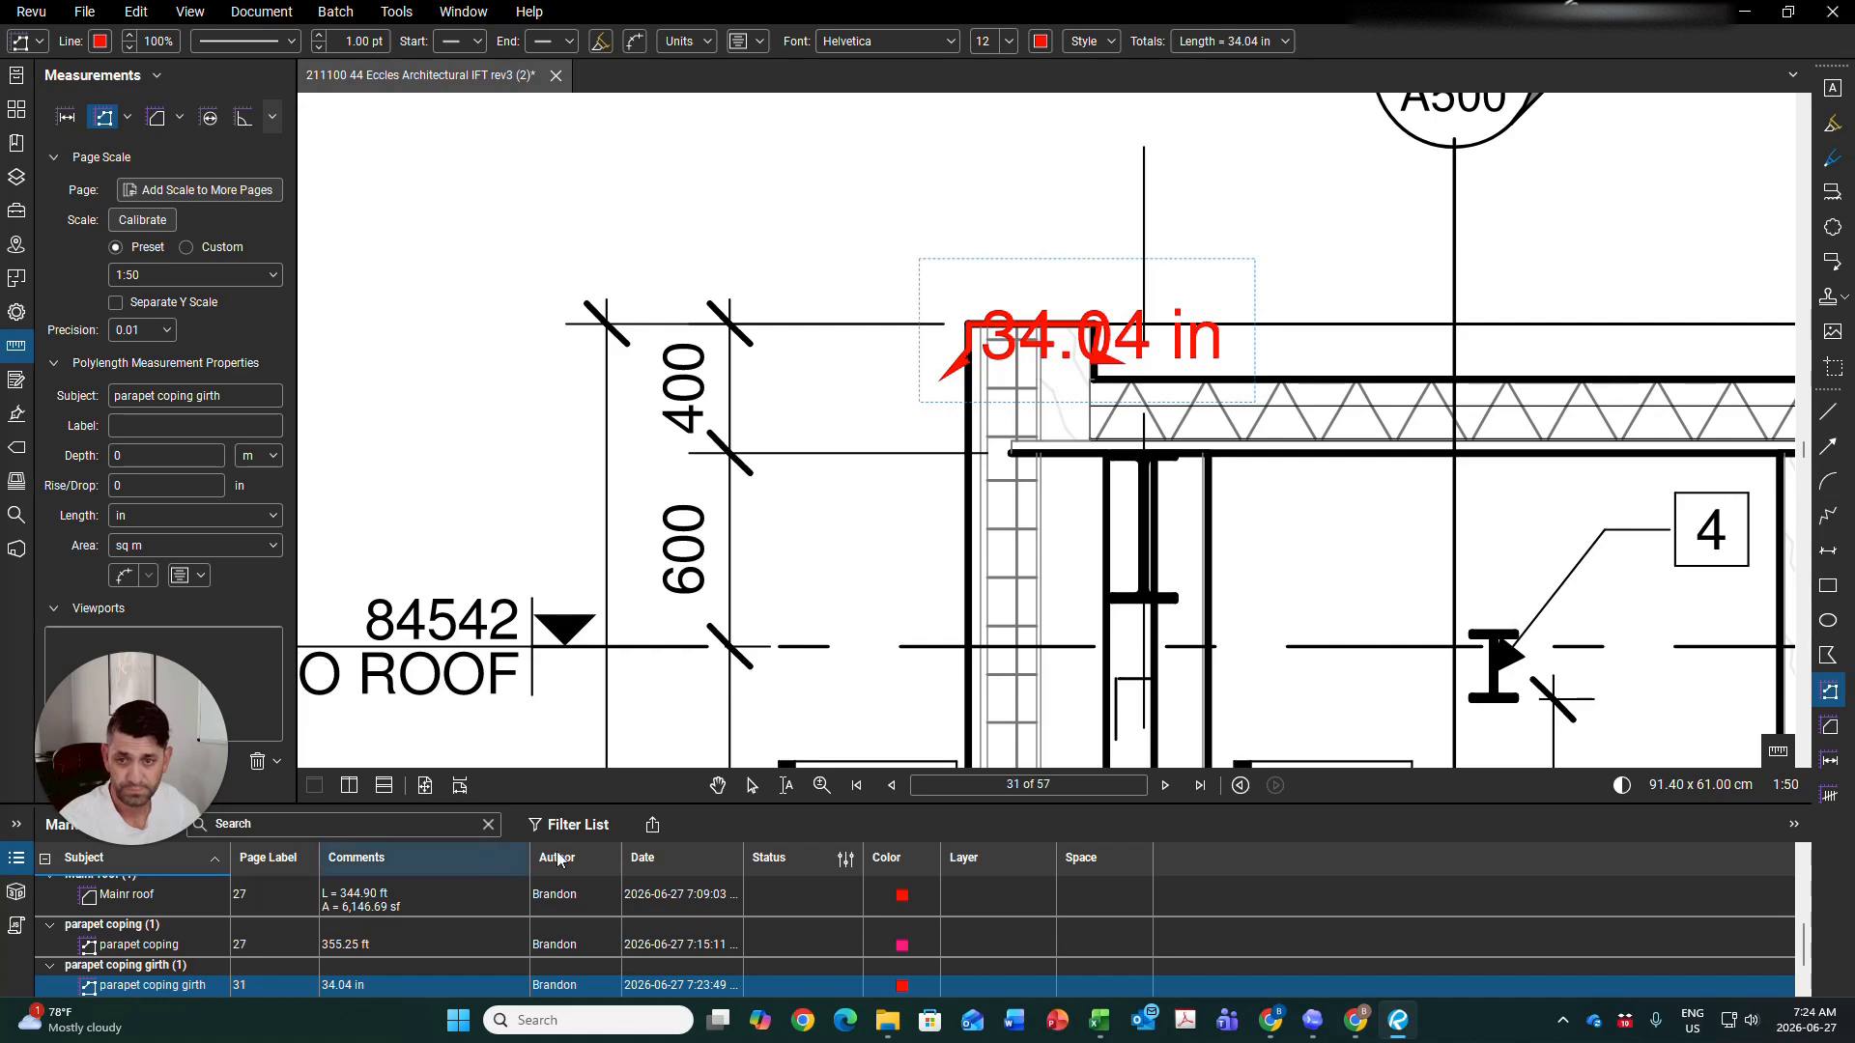
{"action": "left_click", "coordinate": [718, 790]}
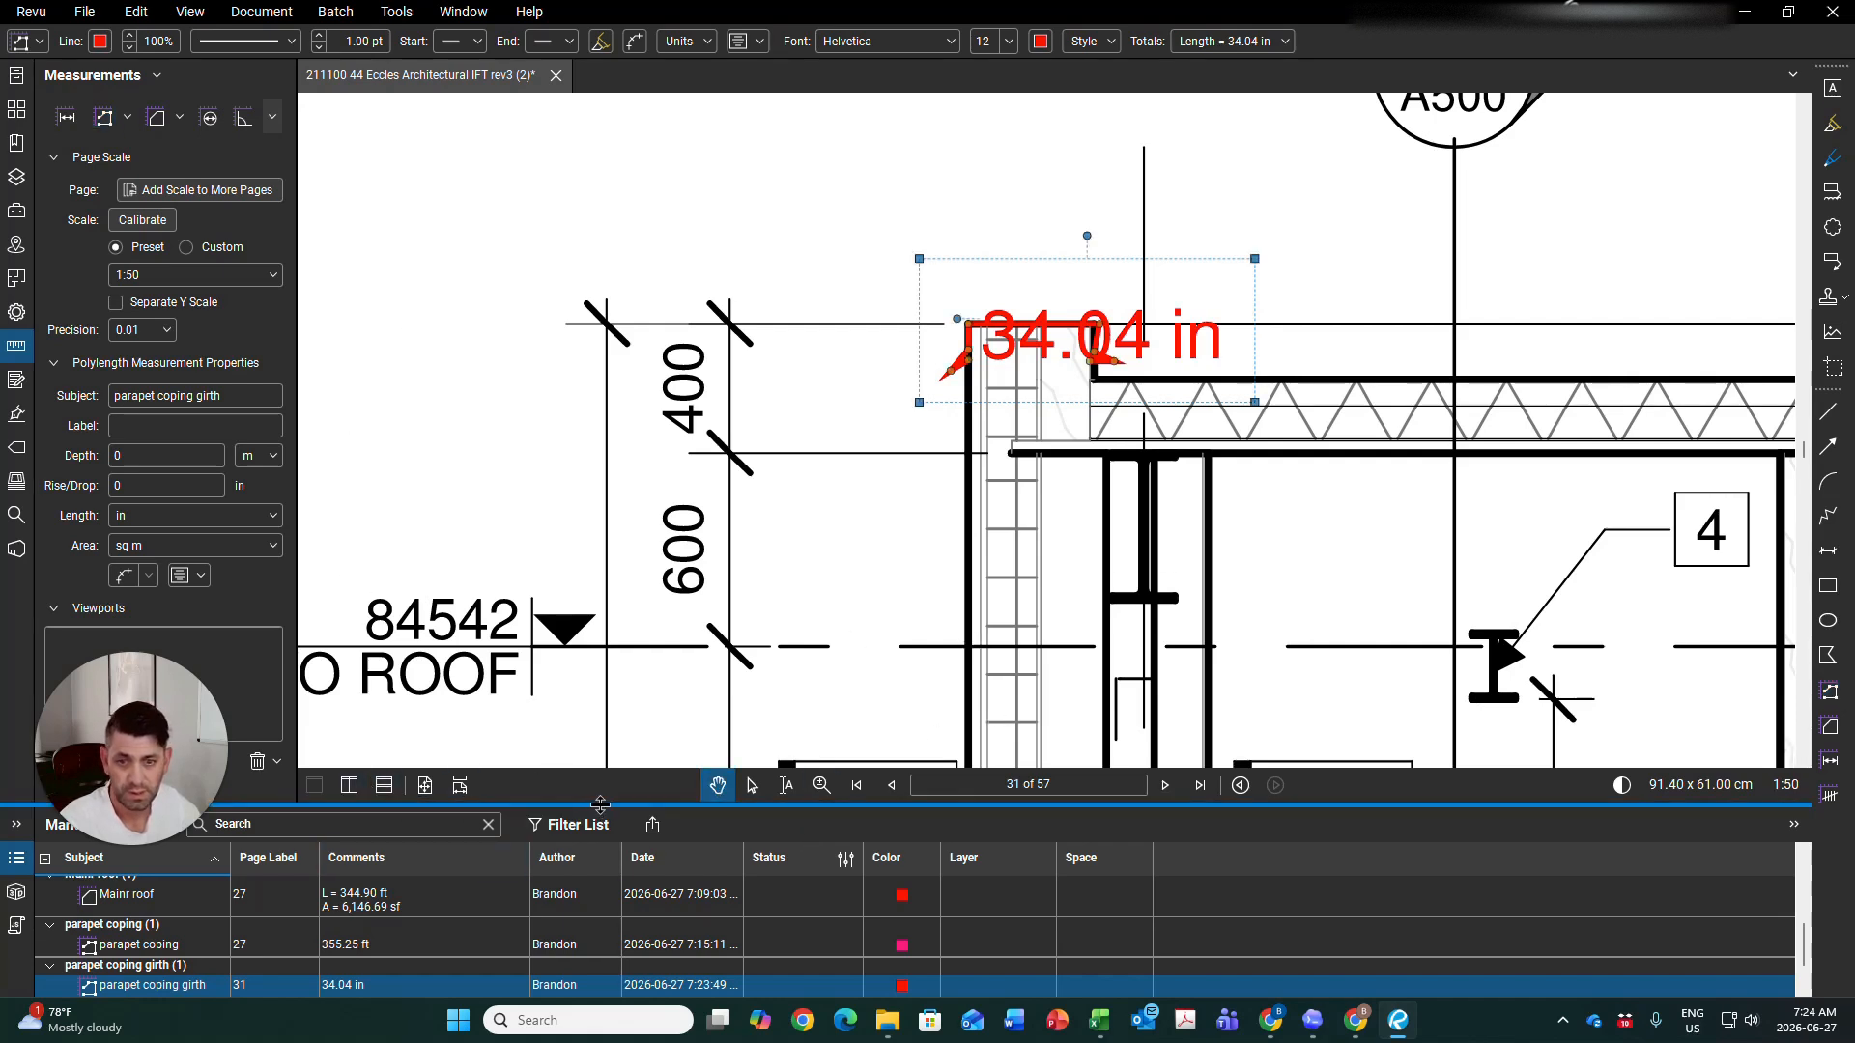
Hide all markups and set up a Polylength measurement in inches with the subject "22 gauge clip"
{"action": "left_click_drag", "start_coordinate": [154, 753], "coordinate": [154, 645]}
{"action": "left_click", "coordinate": [168, 825]}
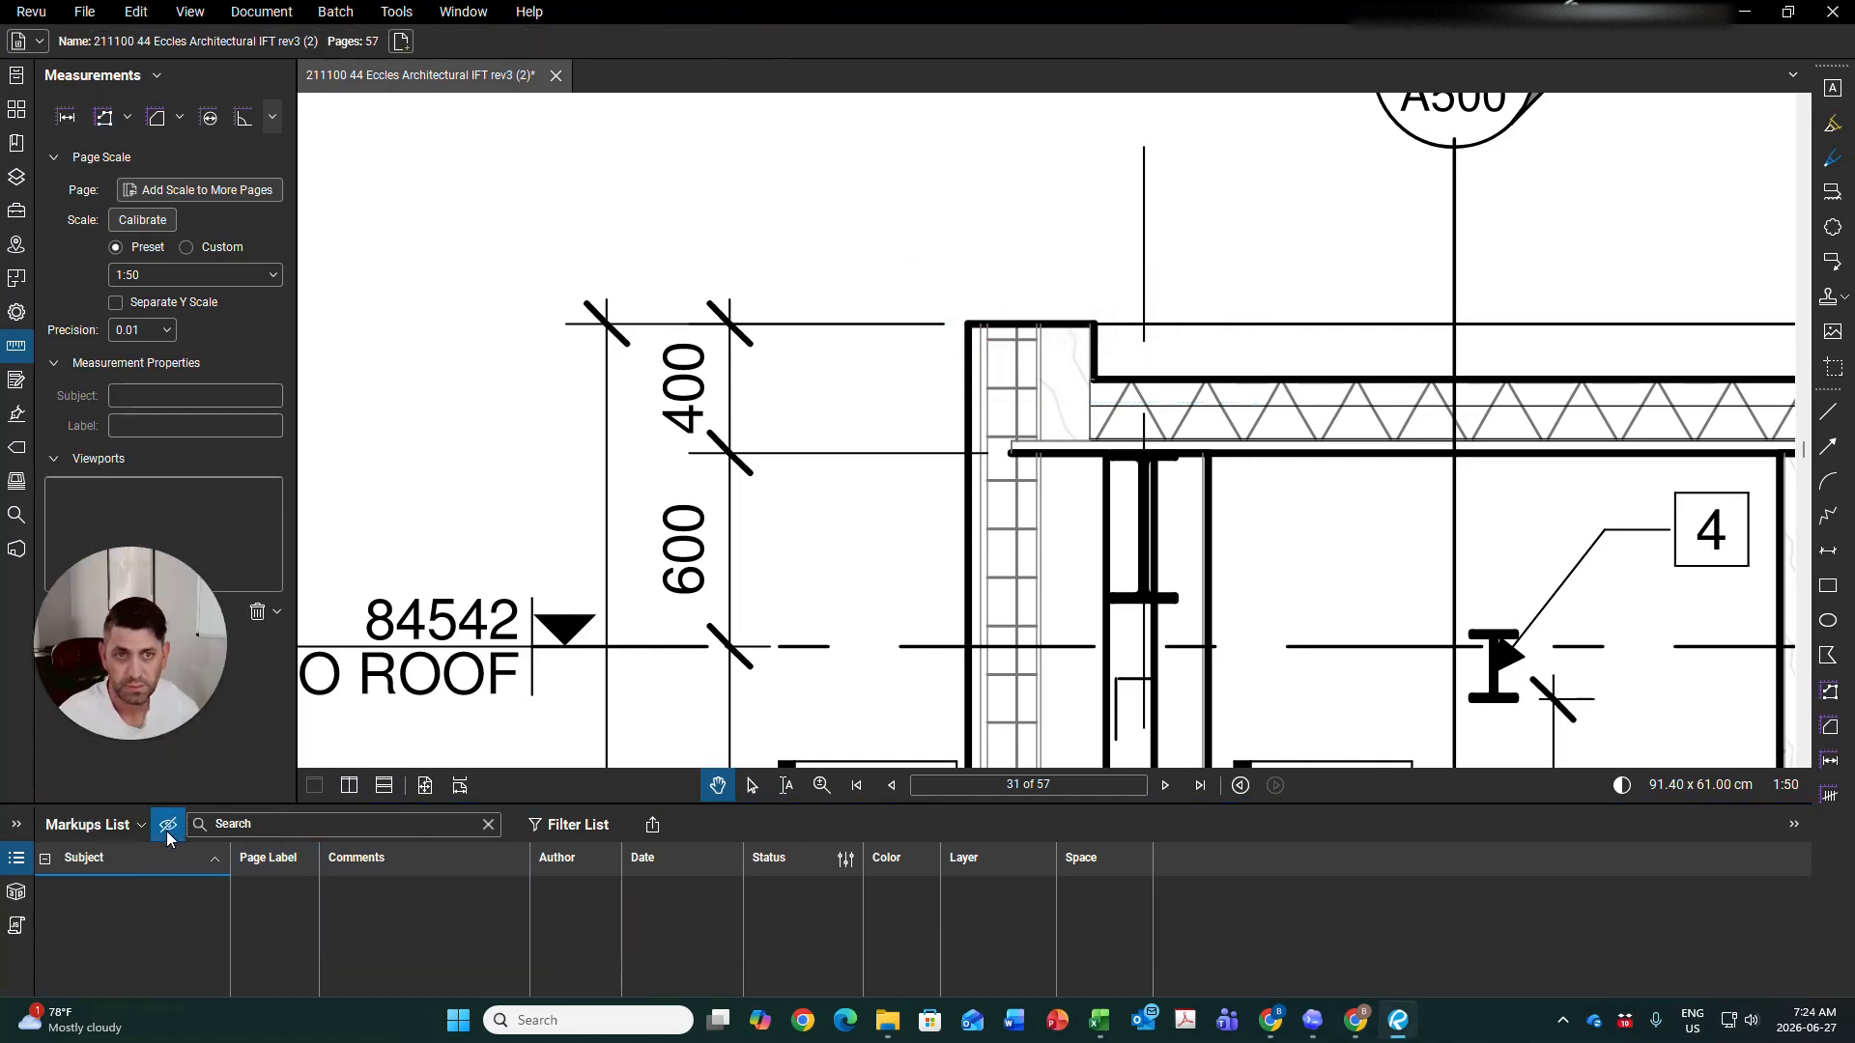
{"action": "left_click", "coordinate": [103, 117]}
{"action": "left_click_drag", "start_coordinate": [251, 398], "coordinate": [124, 420]}
{"action": "type", "text": "22 gauge "}
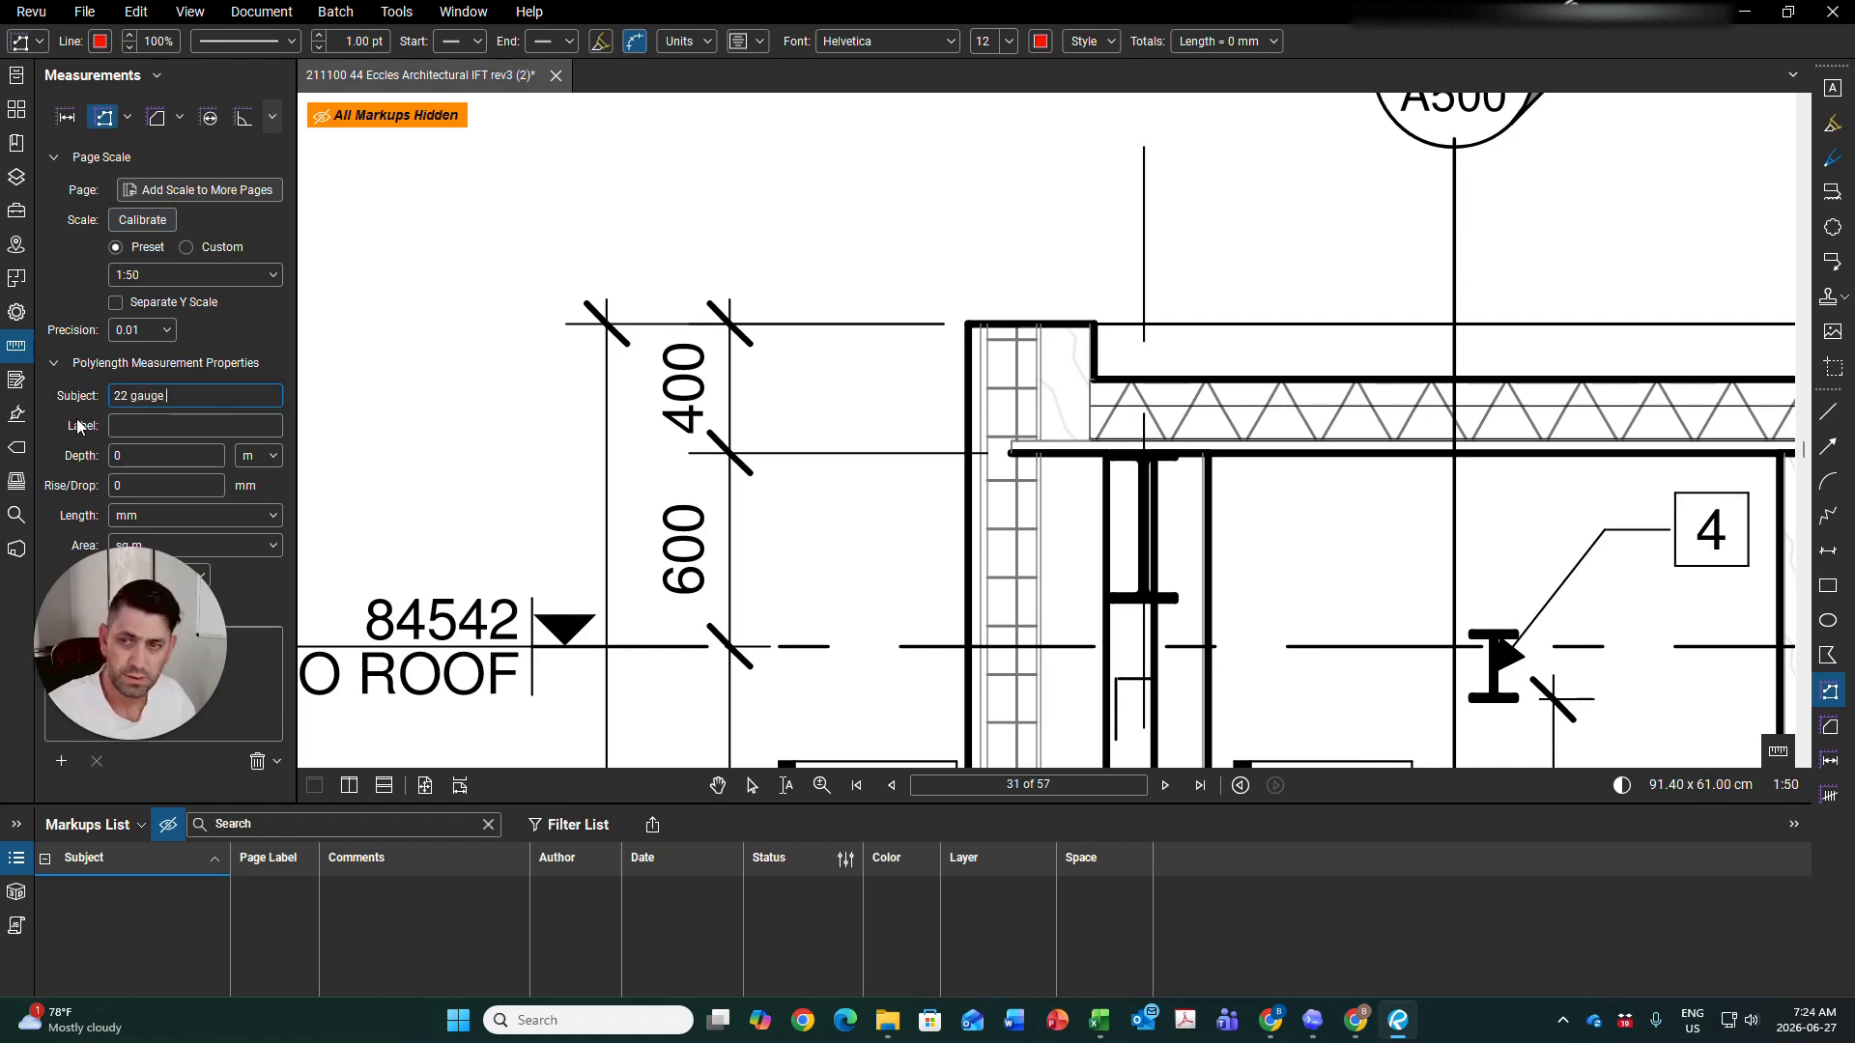
{"action": "type", "text": "clip"}
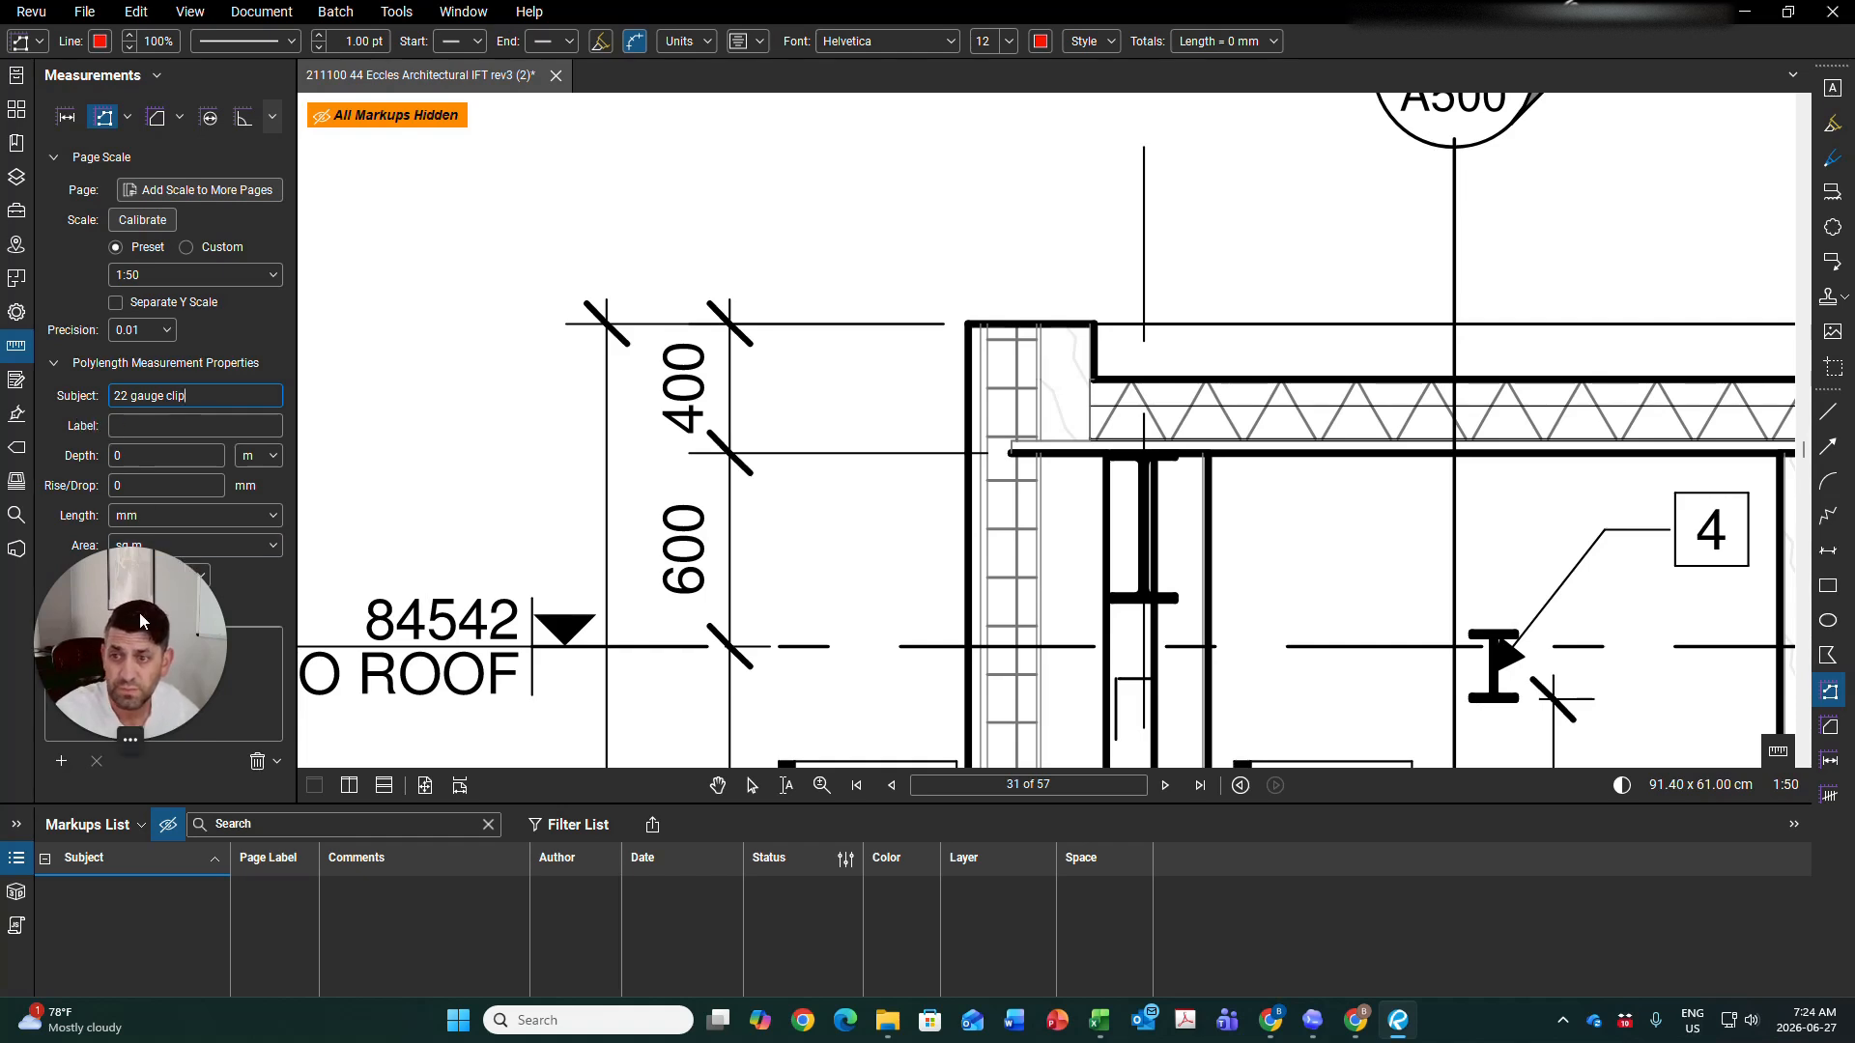
{"action": "left_click", "coordinate": [167, 517]}
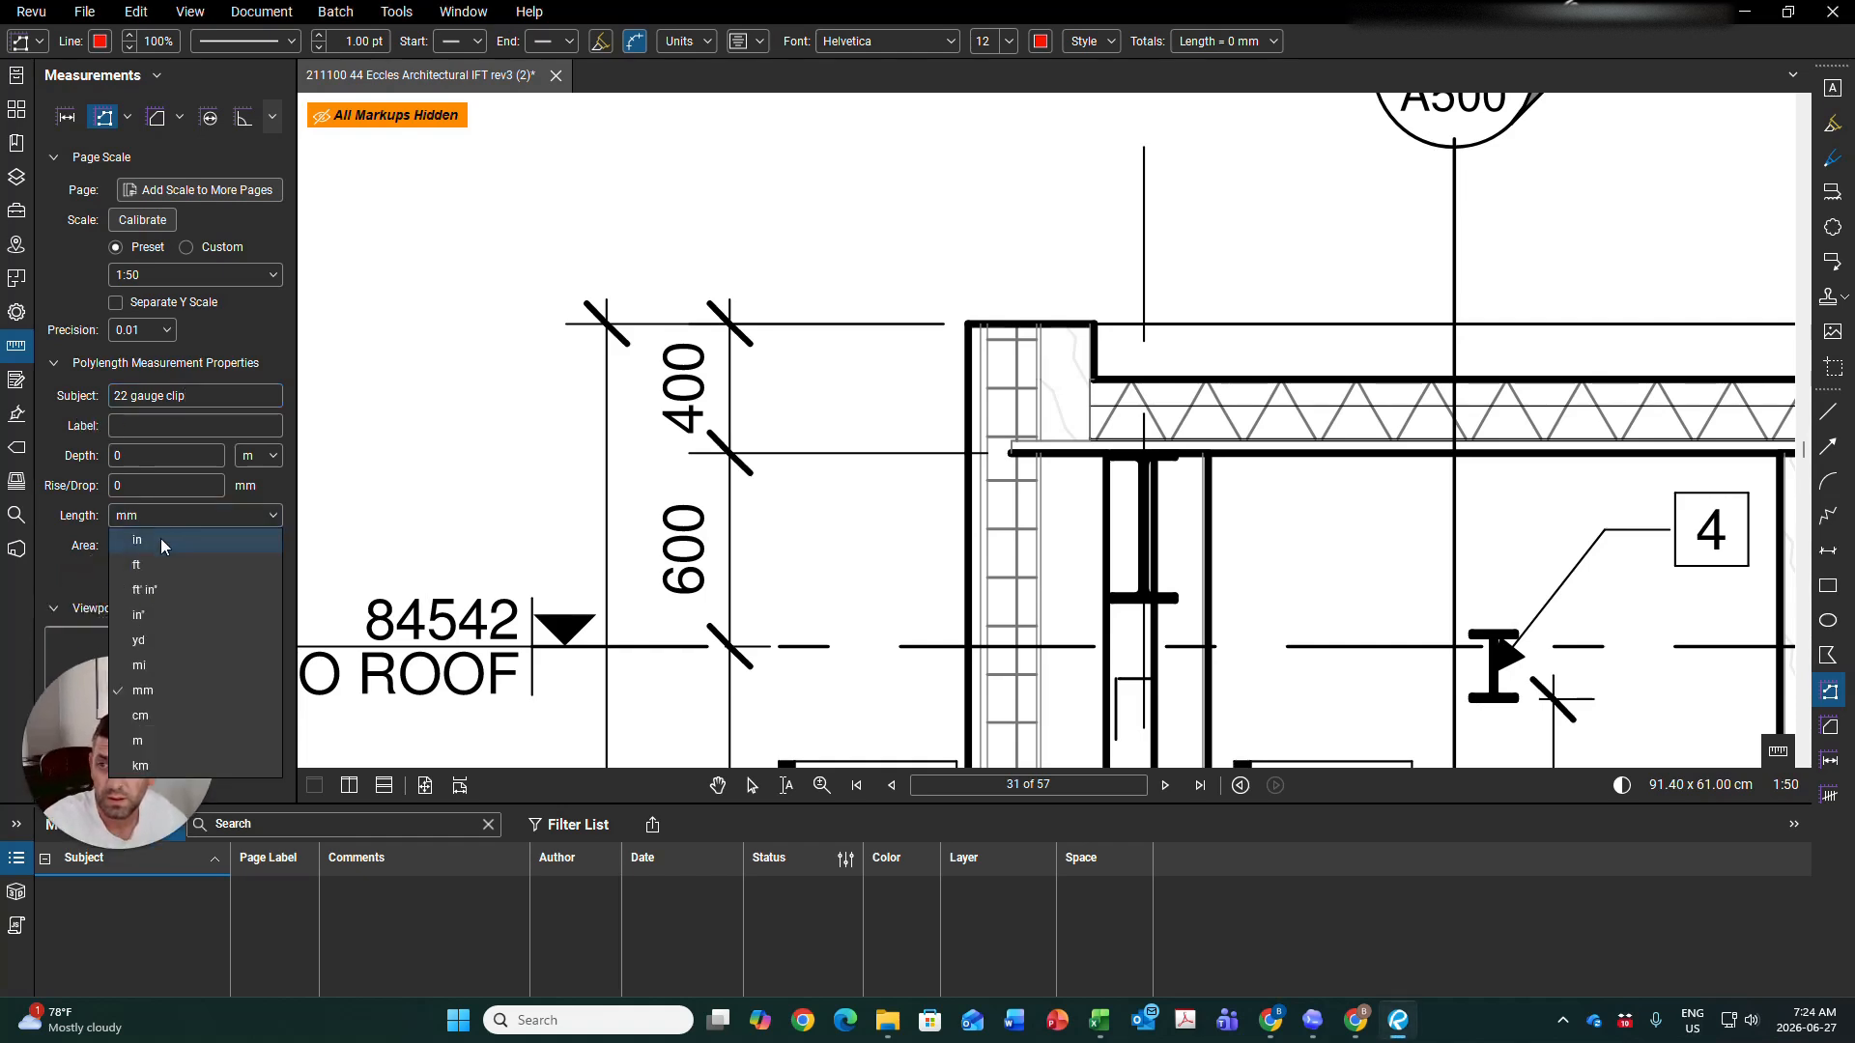
{"action": "left_click", "coordinate": [165, 547]}
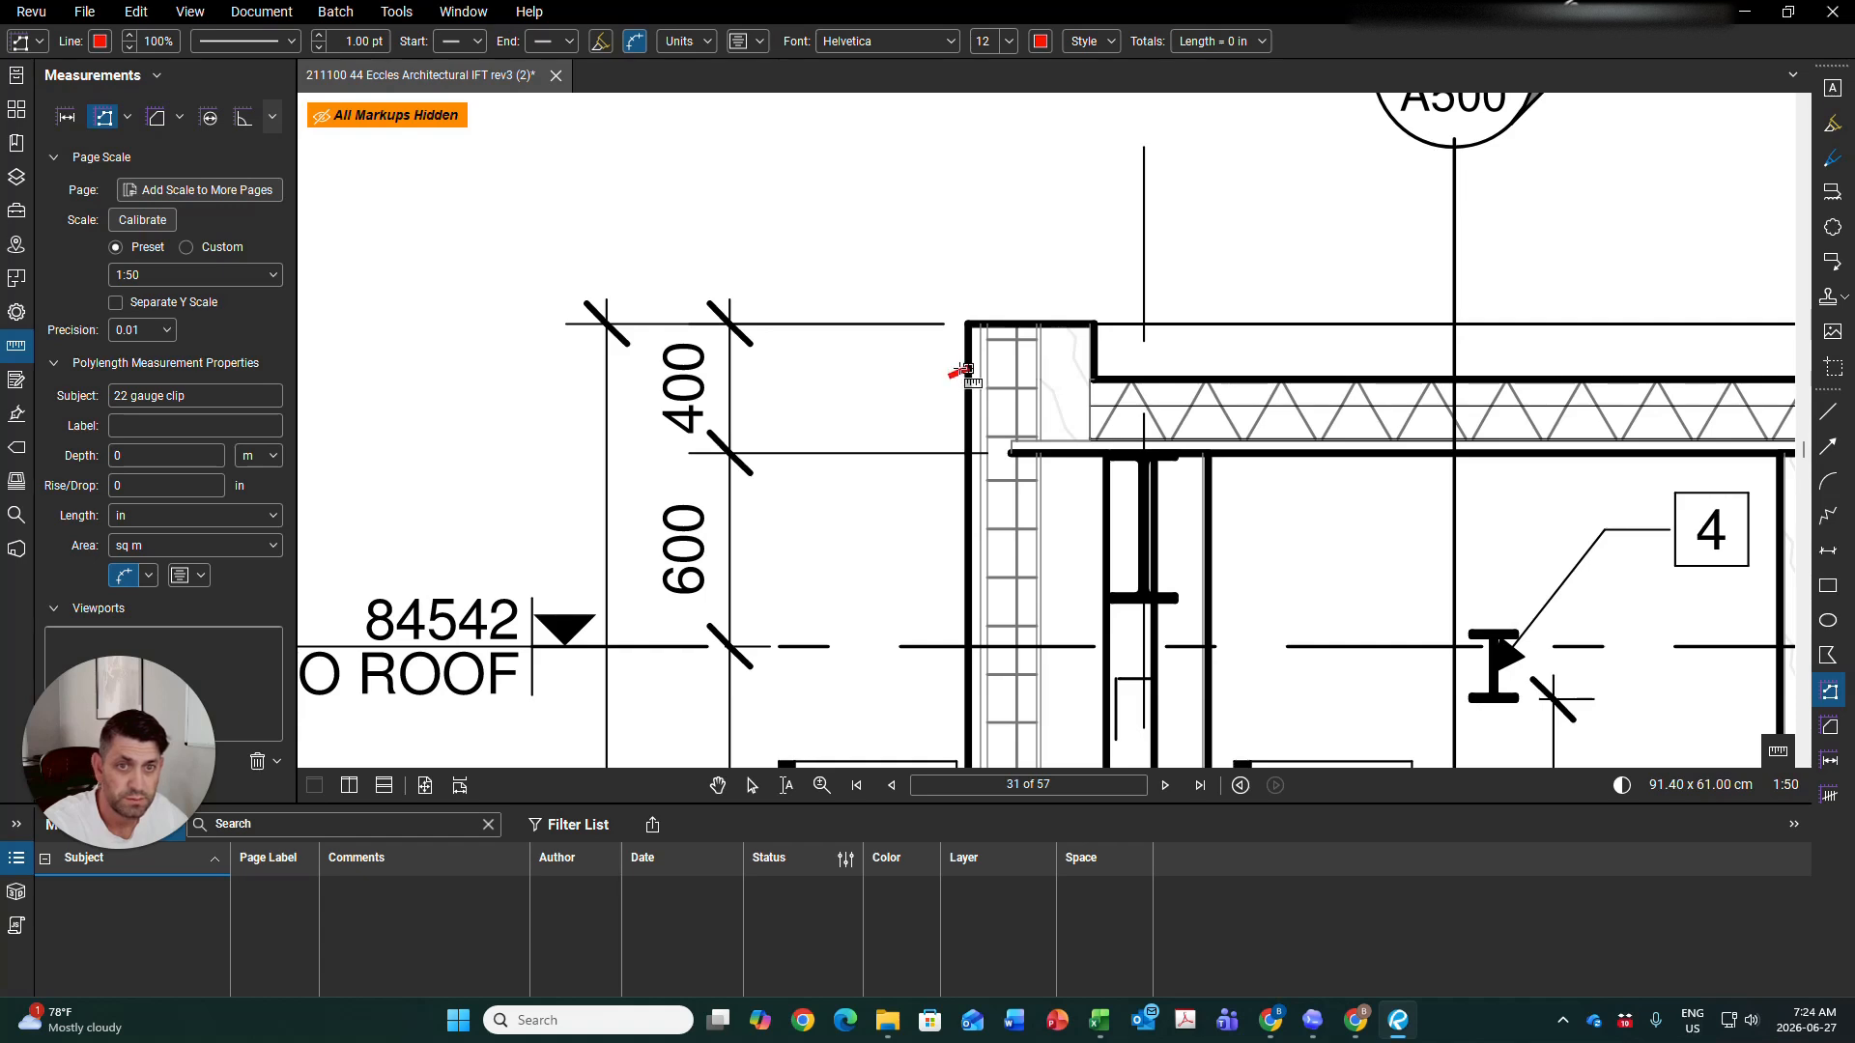
Trace the clip around the parapet's outer top corner, about 11.55 in, and show all markups again with its segment values turned off
{"action": "left_click", "coordinate": [966, 360]}
{"action": "left_click", "coordinate": [967, 323]}
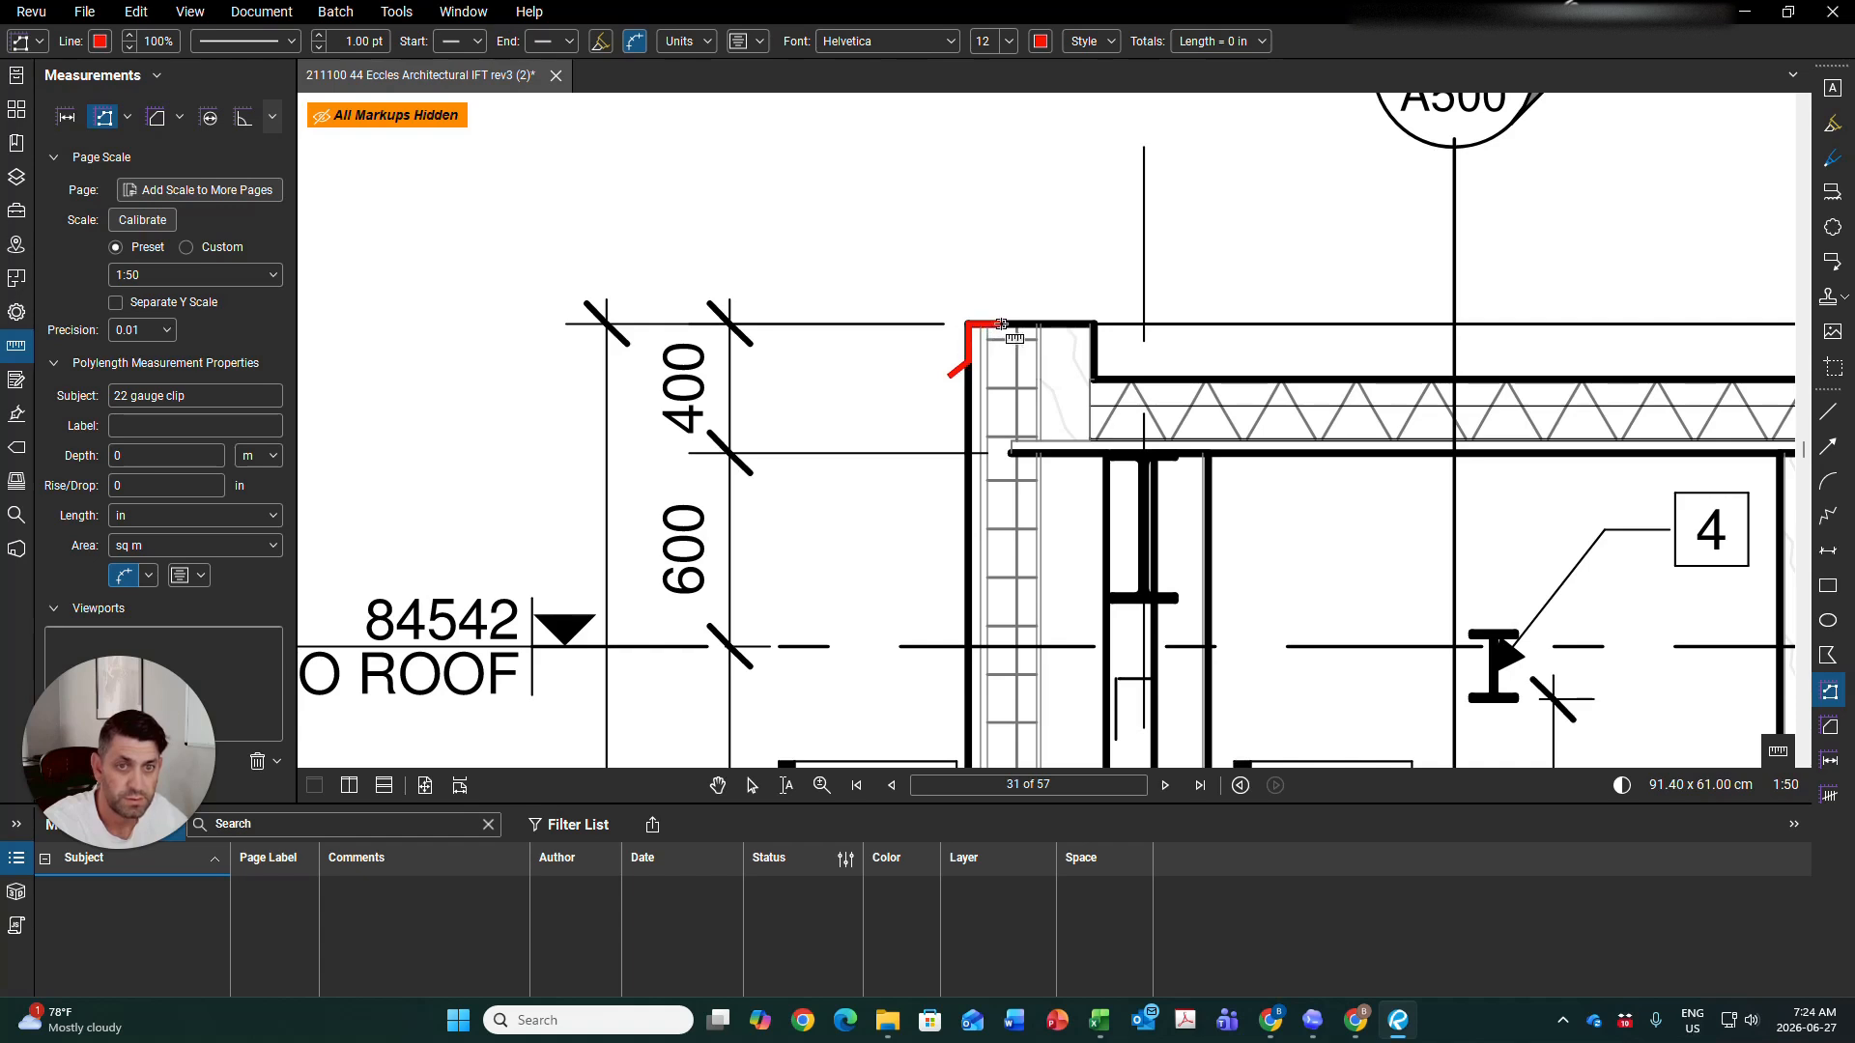
{"action": "double_click", "coordinate": [1001, 323]}
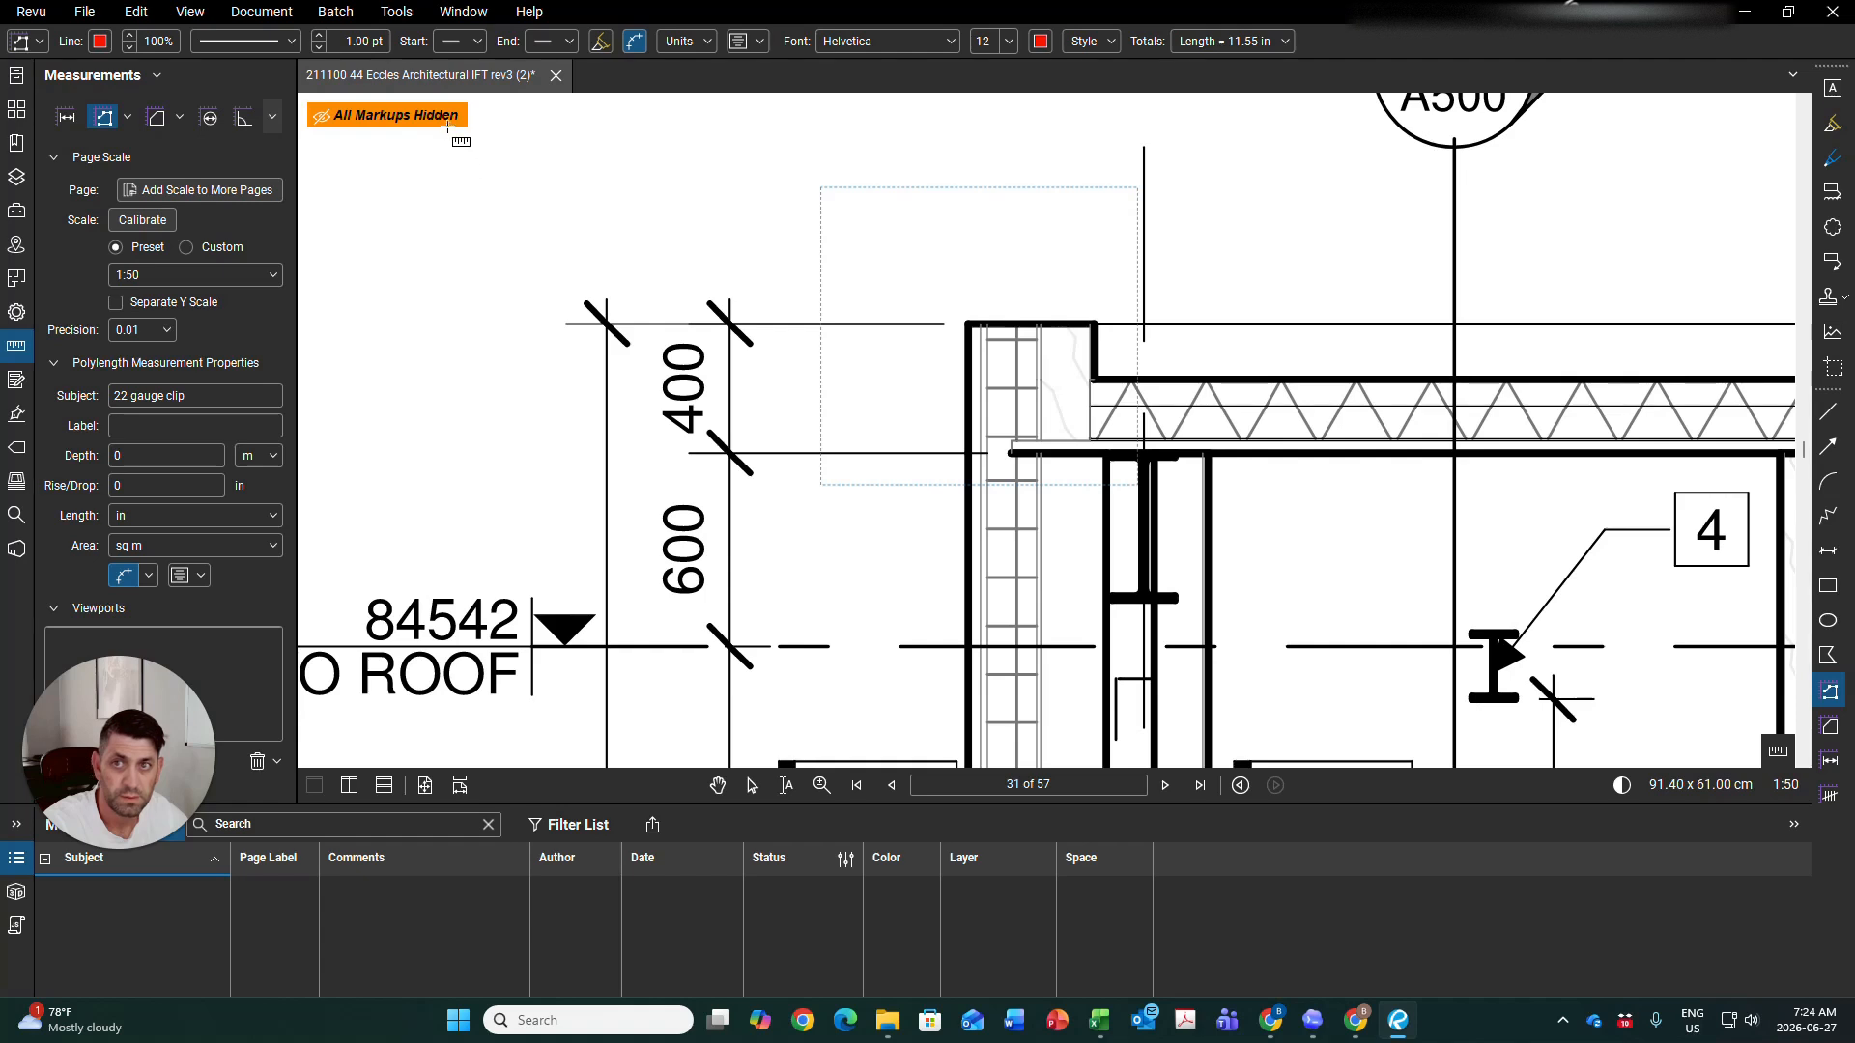
{"action": "left_click", "coordinate": [446, 118]}
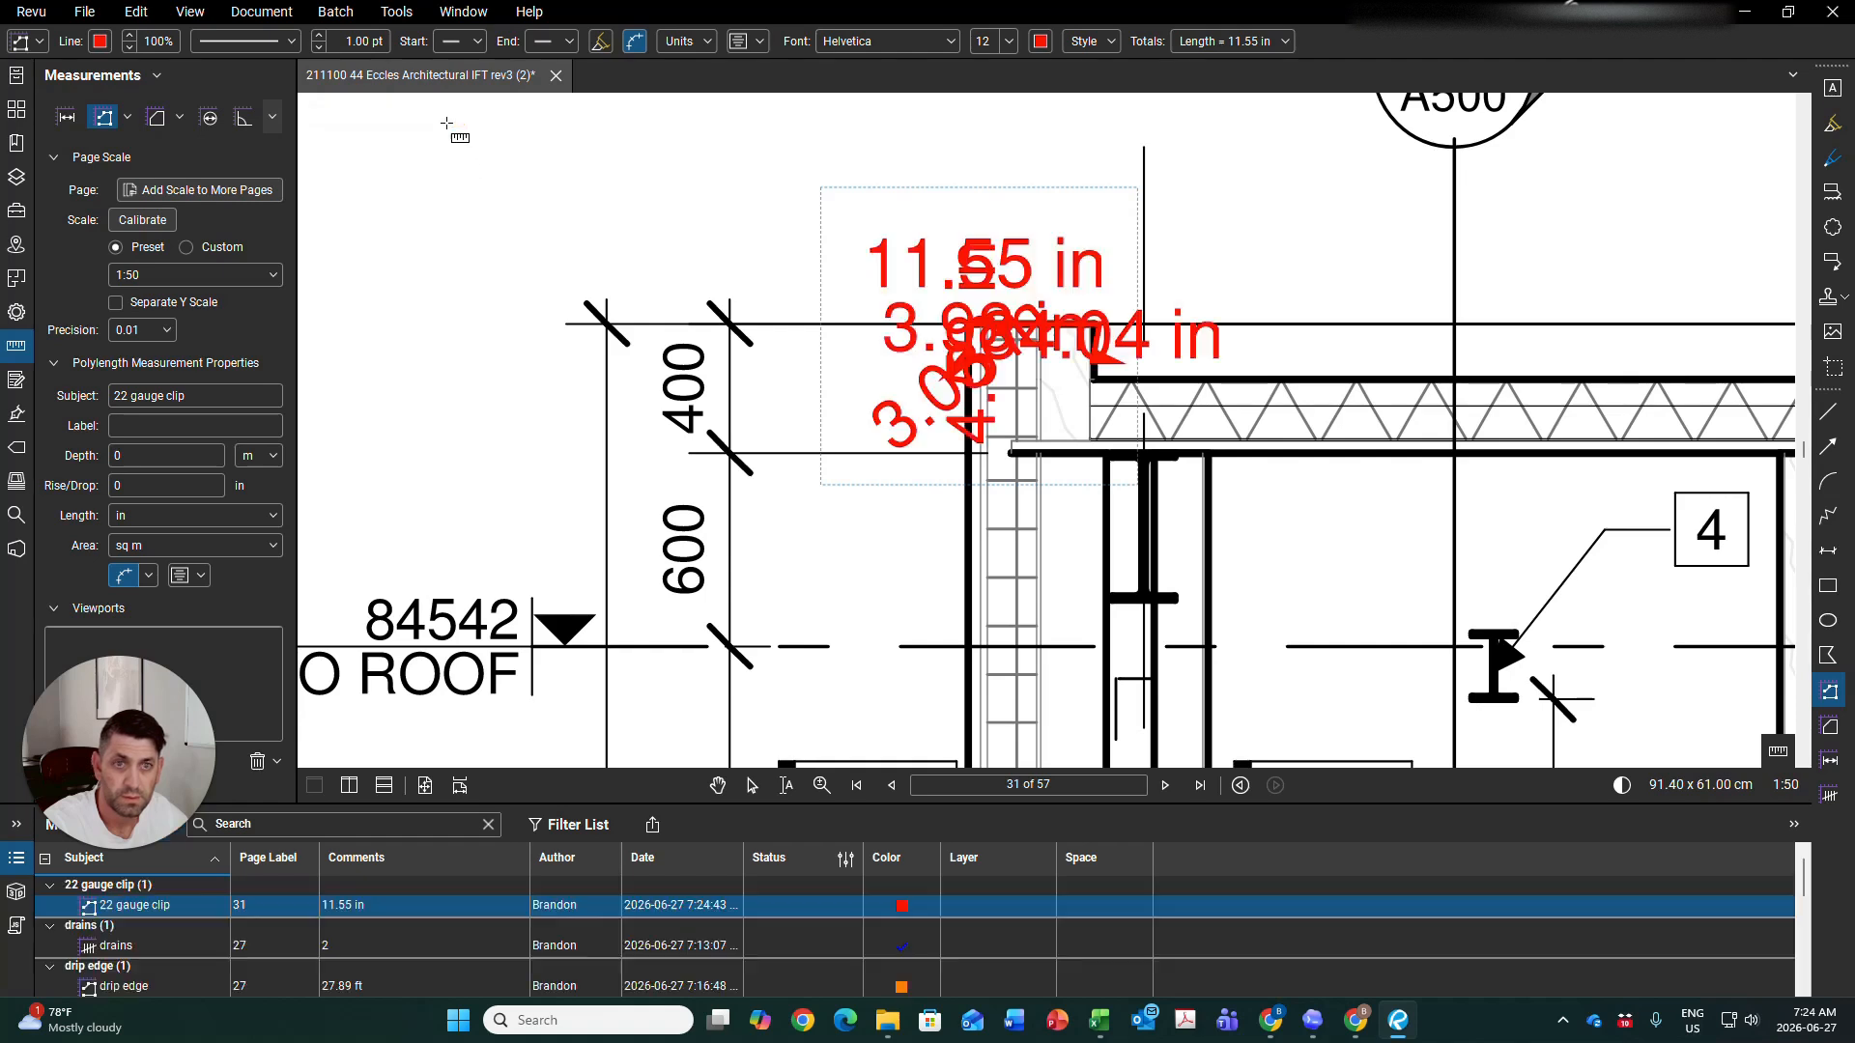
{"action": "left_click", "coordinate": [126, 576]}
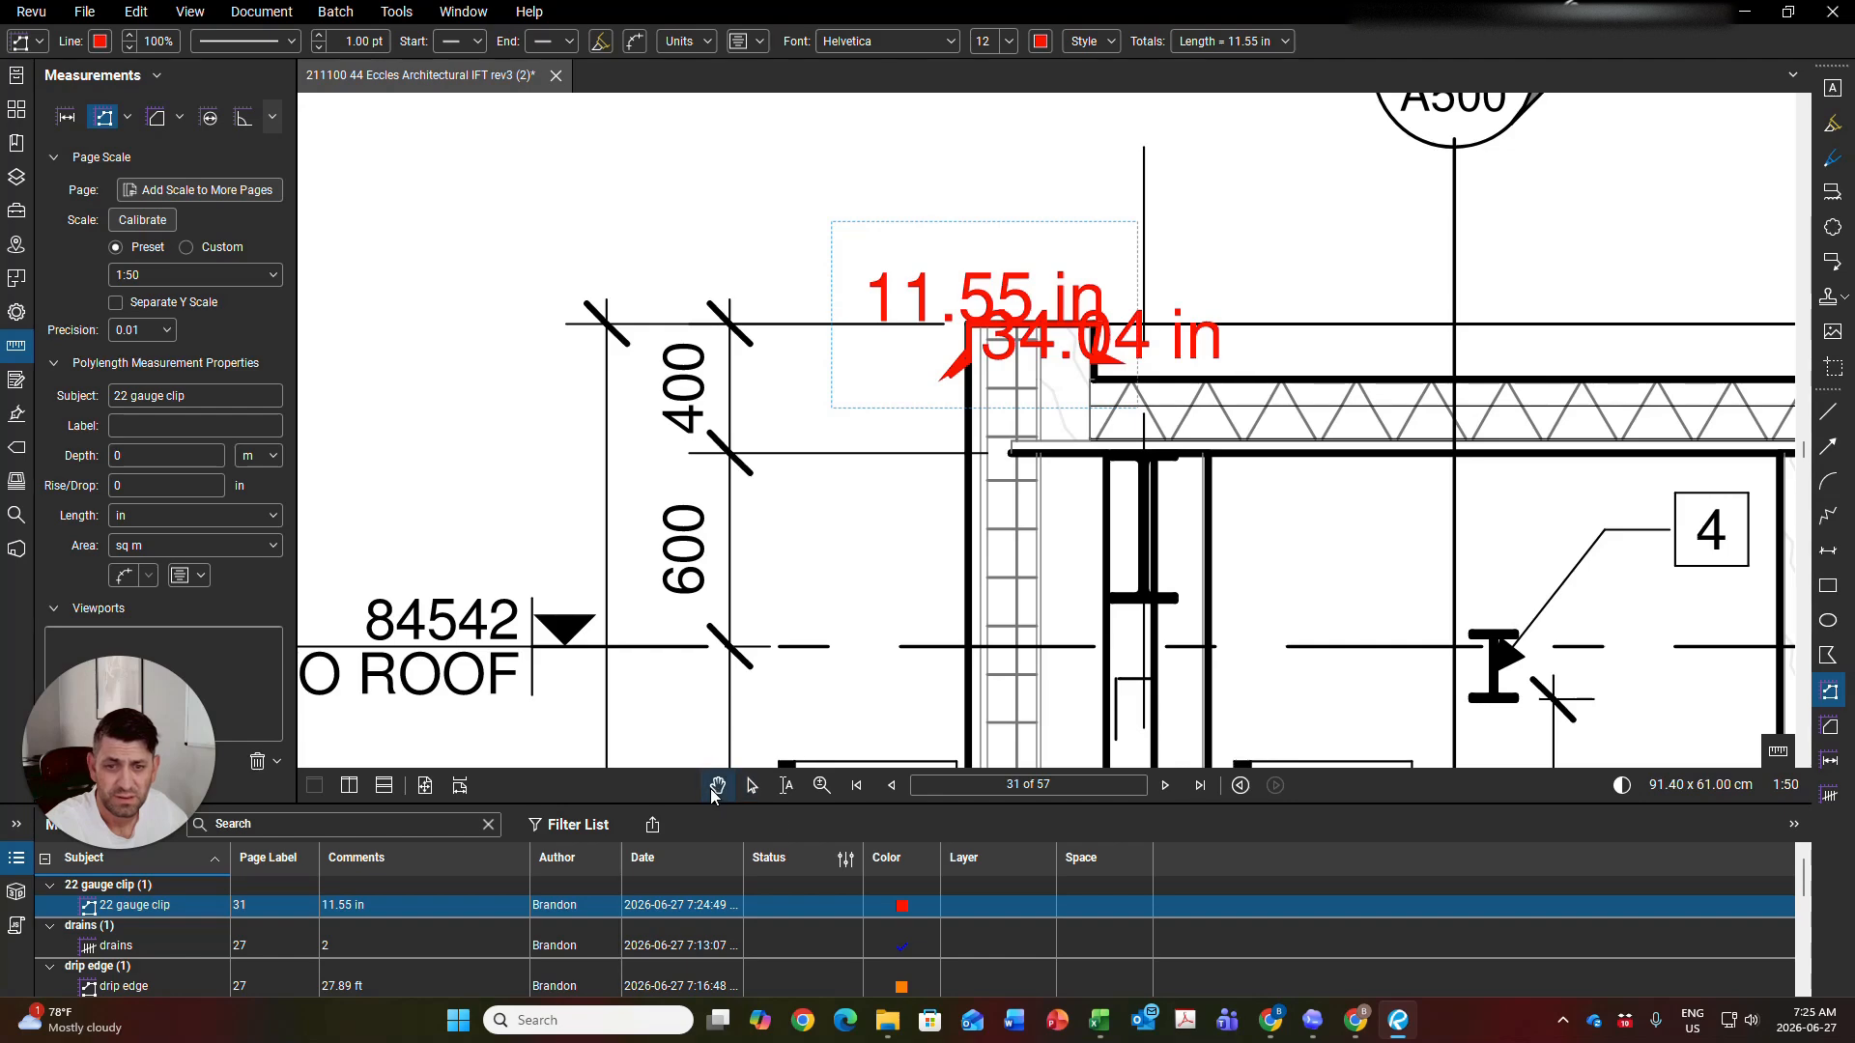
Enlarge the Markups List over the elevator sections to review all recorded takeoff measurements
{"action": "left_click", "coordinate": [716, 784]}
{"action": "scroll", "coordinate": [906, 618], "scroll_direction": "down", "scroll_amount": 3}
{"action": "left_click_drag", "start_coordinate": [906, 618], "coordinate": [925, 404]}
{"action": "left_click_drag", "start_coordinate": [945, 693], "coordinate": [1110, 551]}
{"action": "left_click_drag", "start_coordinate": [946, 615], "coordinate": [1006, 722]}
{"action": "scroll", "coordinate": [1007, 722], "scroll_direction": "down", "scroll_amount": 2}
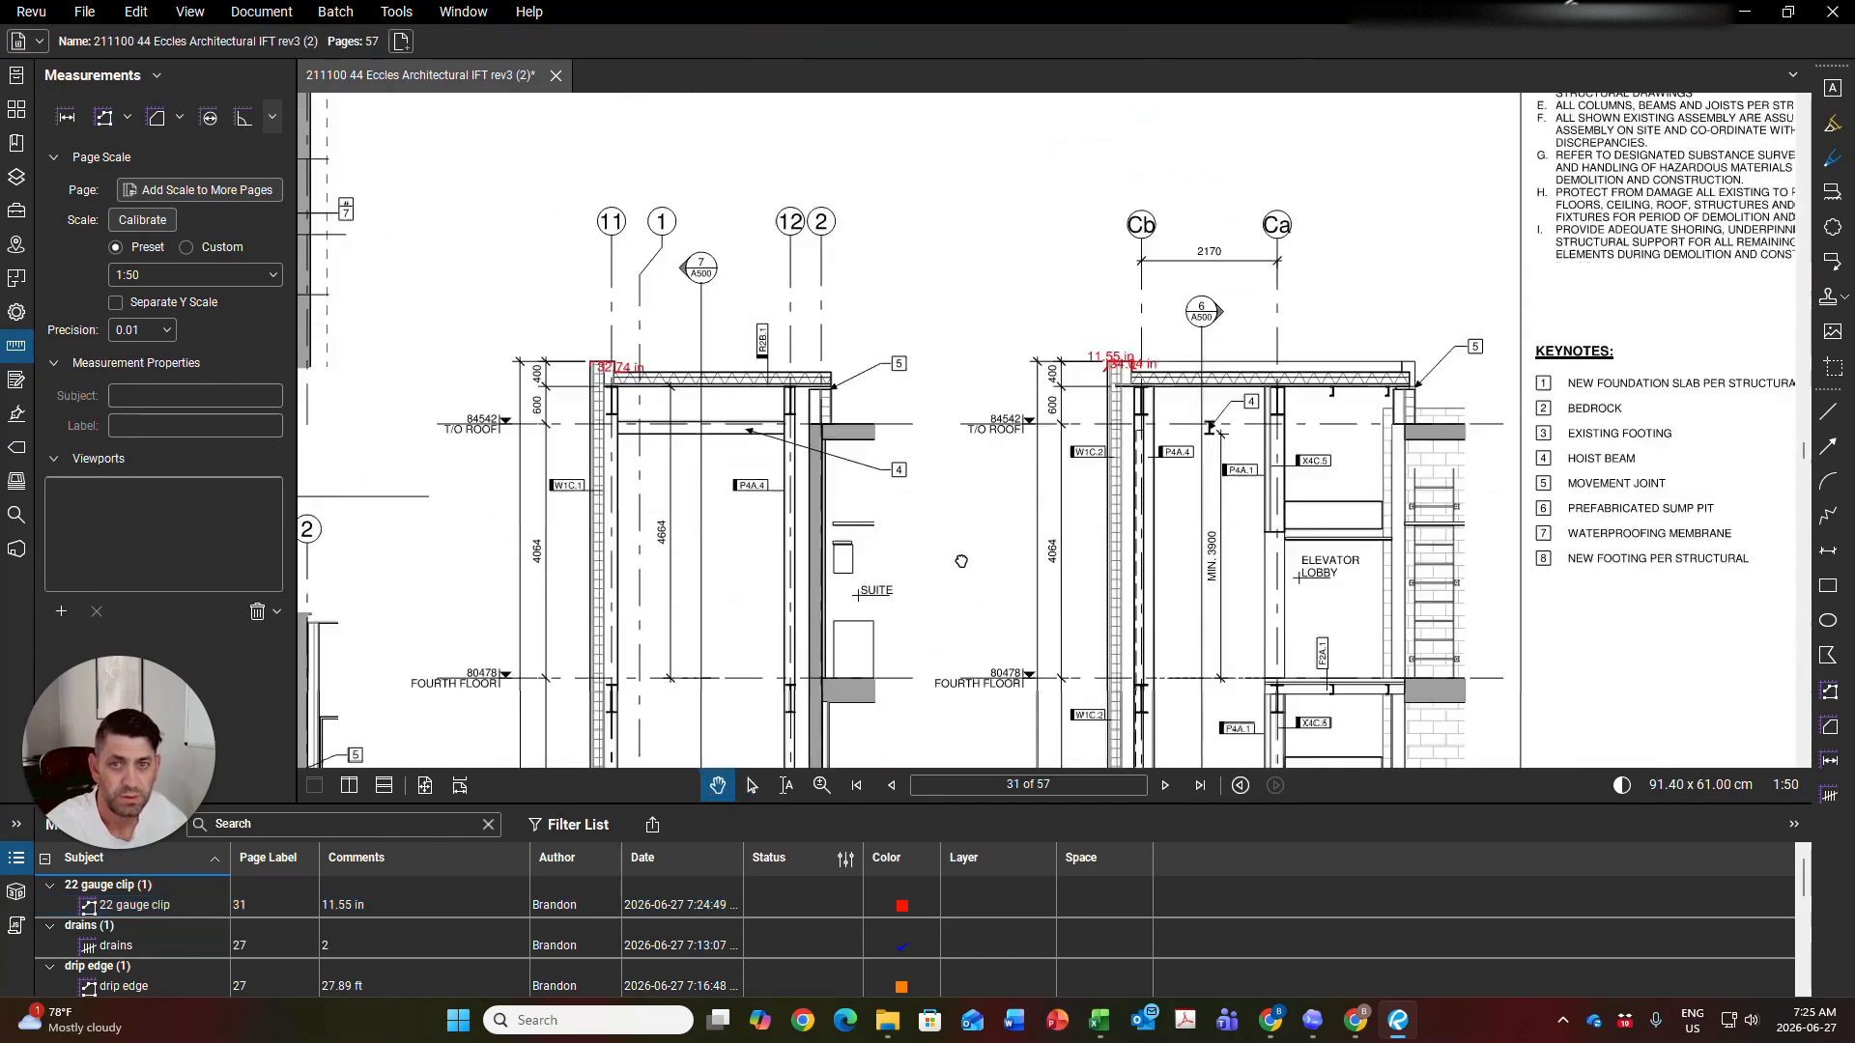
{"action": "left_click_drag", "start_coordinate": [964, 805], "coordinate": [945, 302]}
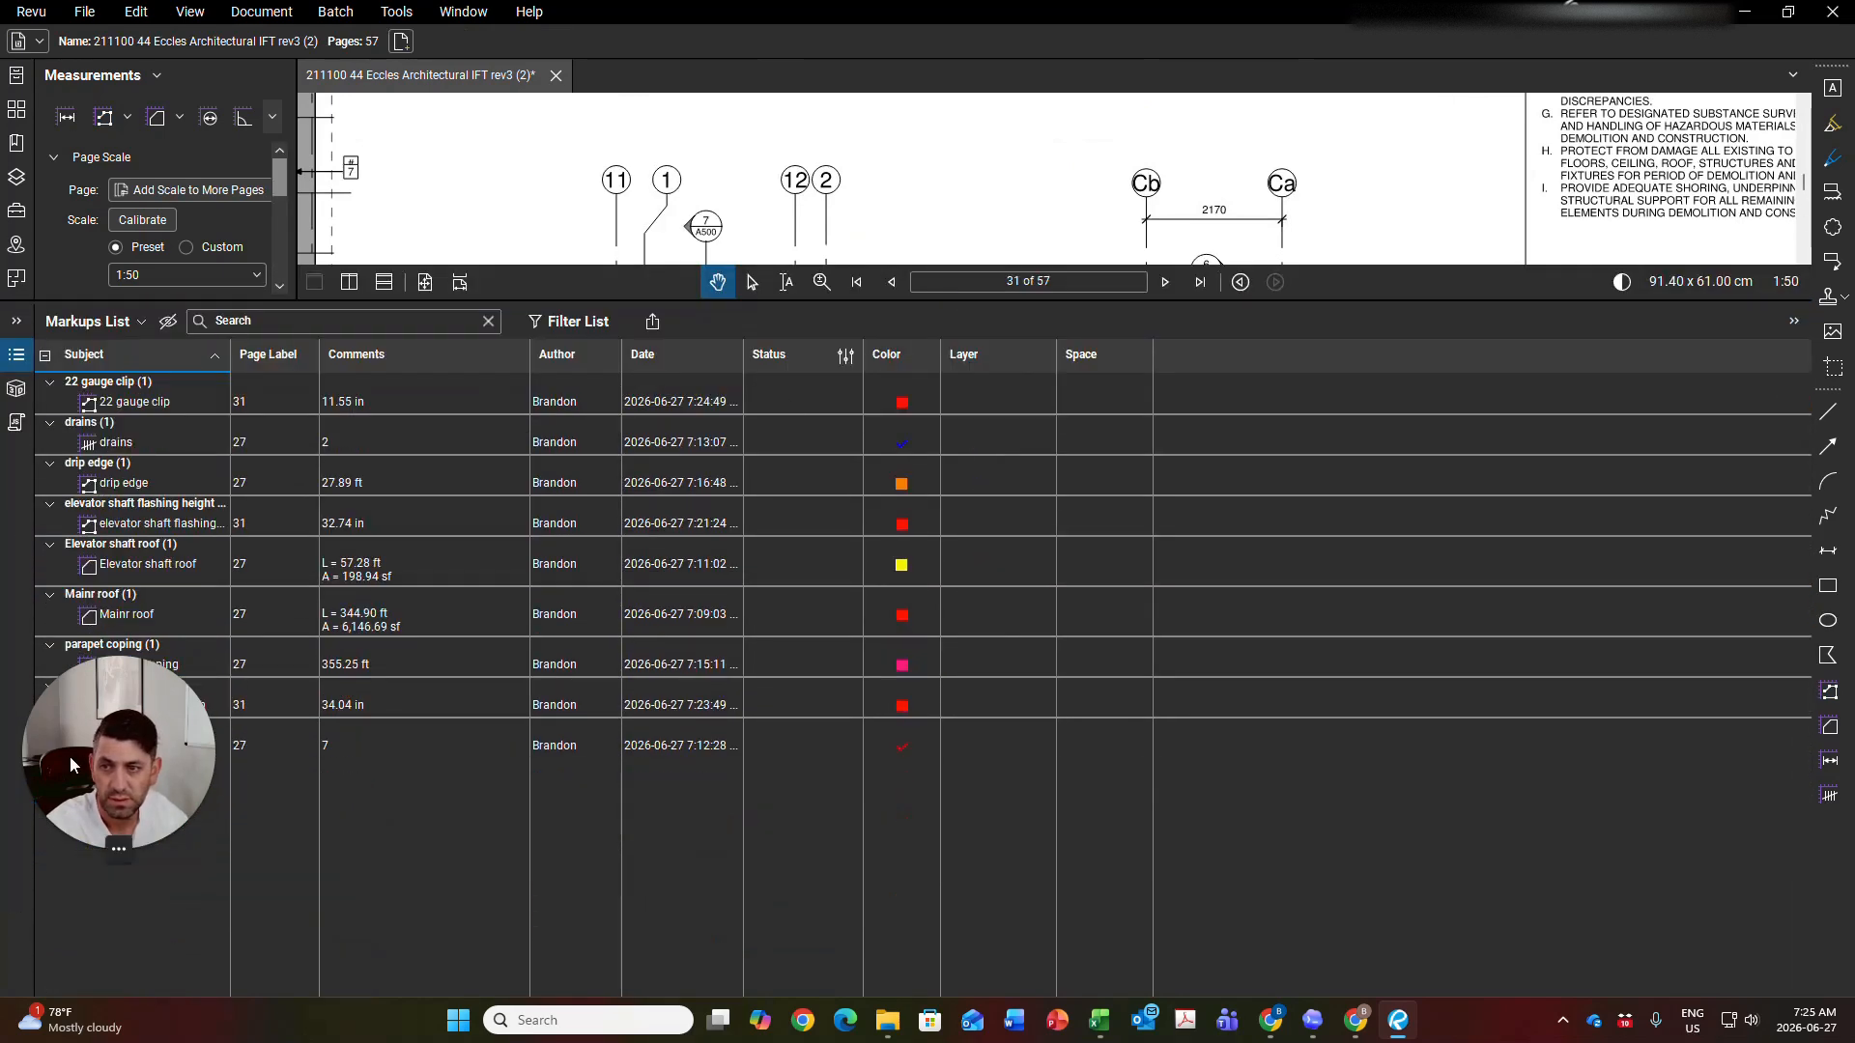
{"action": "left_click_drag", "start_coordinate": [83, 765], "coordinate": [1126, 585]}
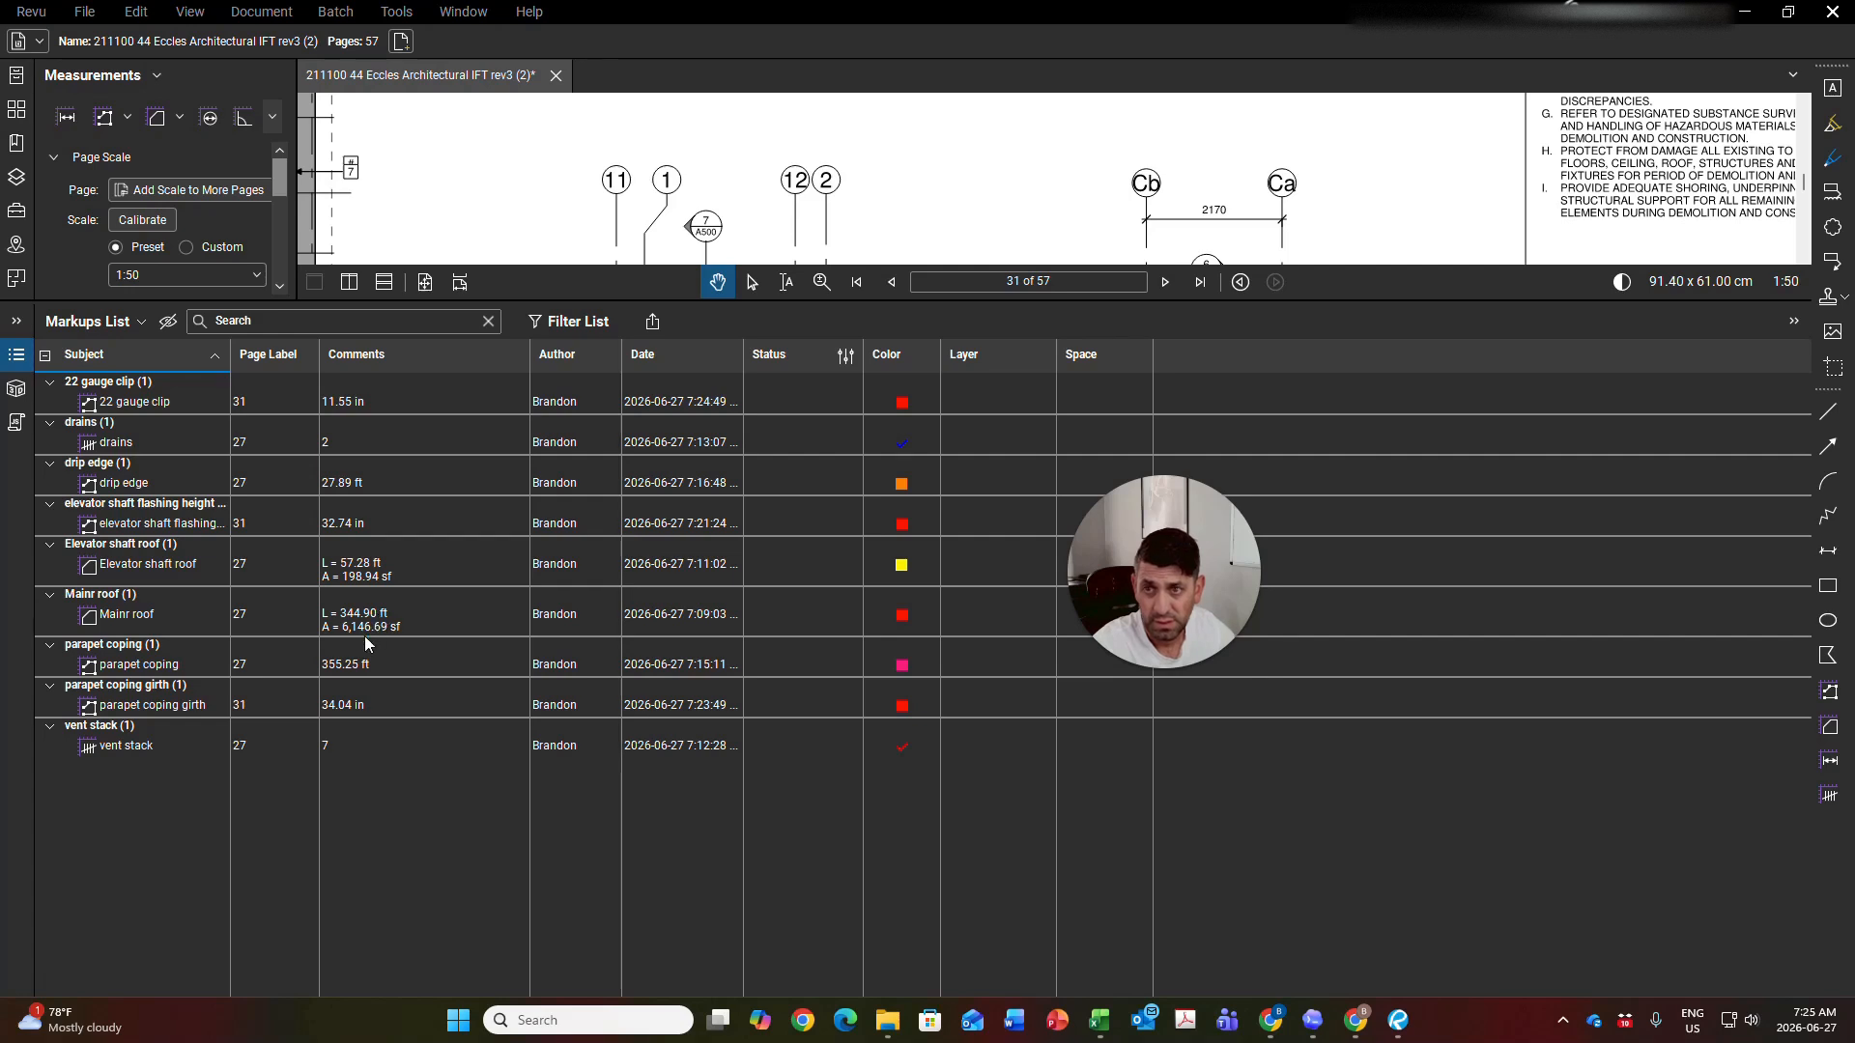
{"action": "left_click", "coordinate": [653, 322]}
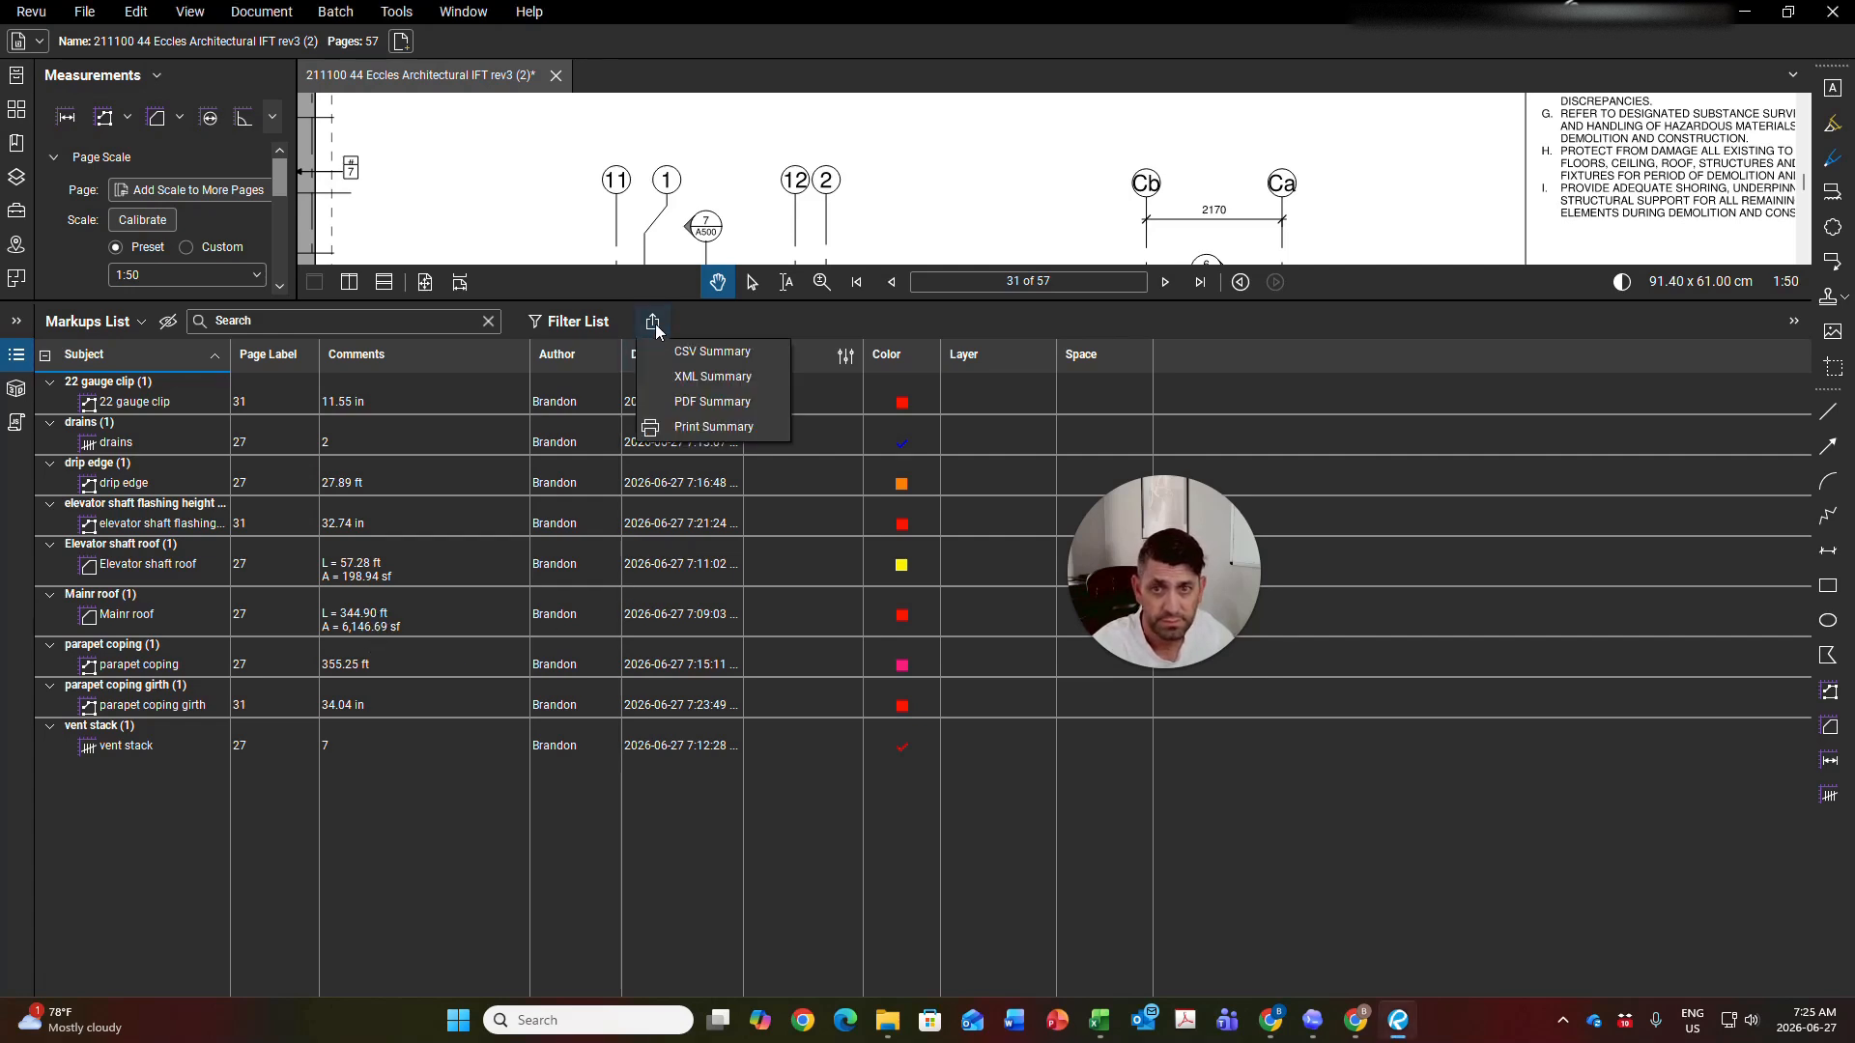
{"action": "left_click", "coordinate": [676, 377]}
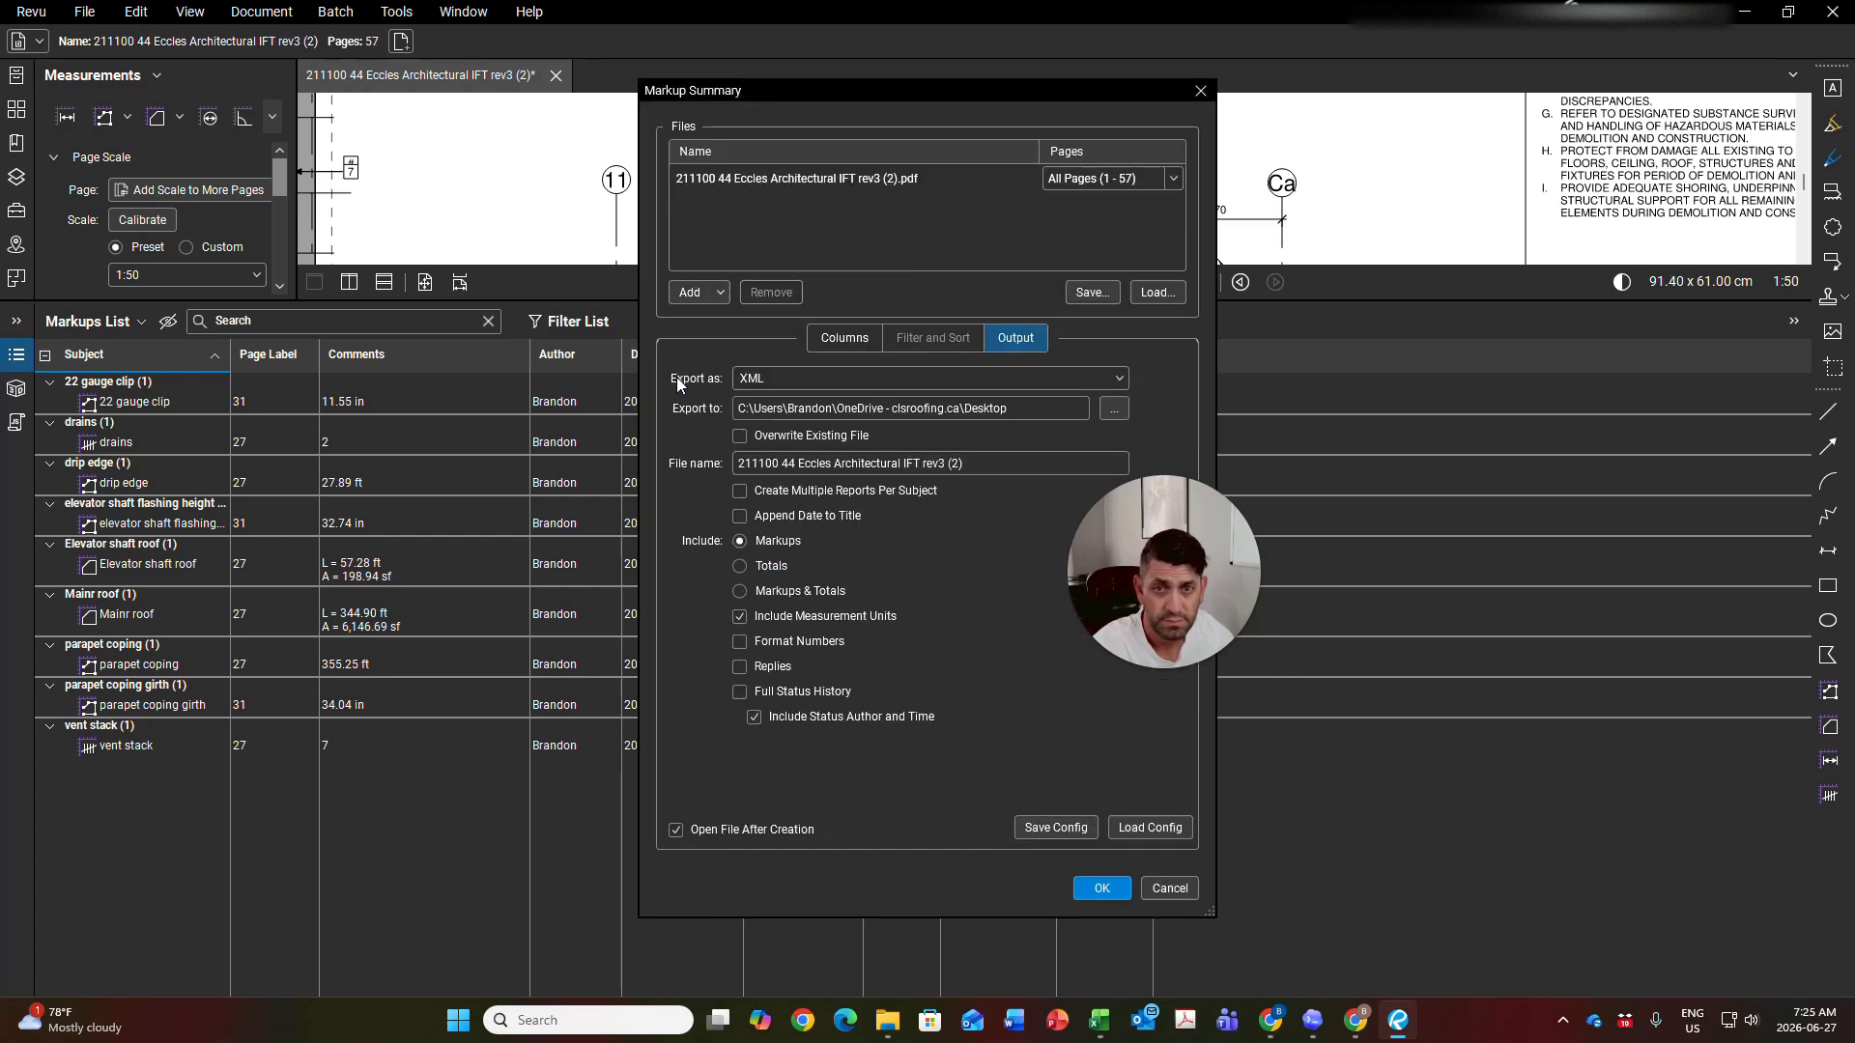
{"action": "left_click", "coordinate": [1201, 91]}
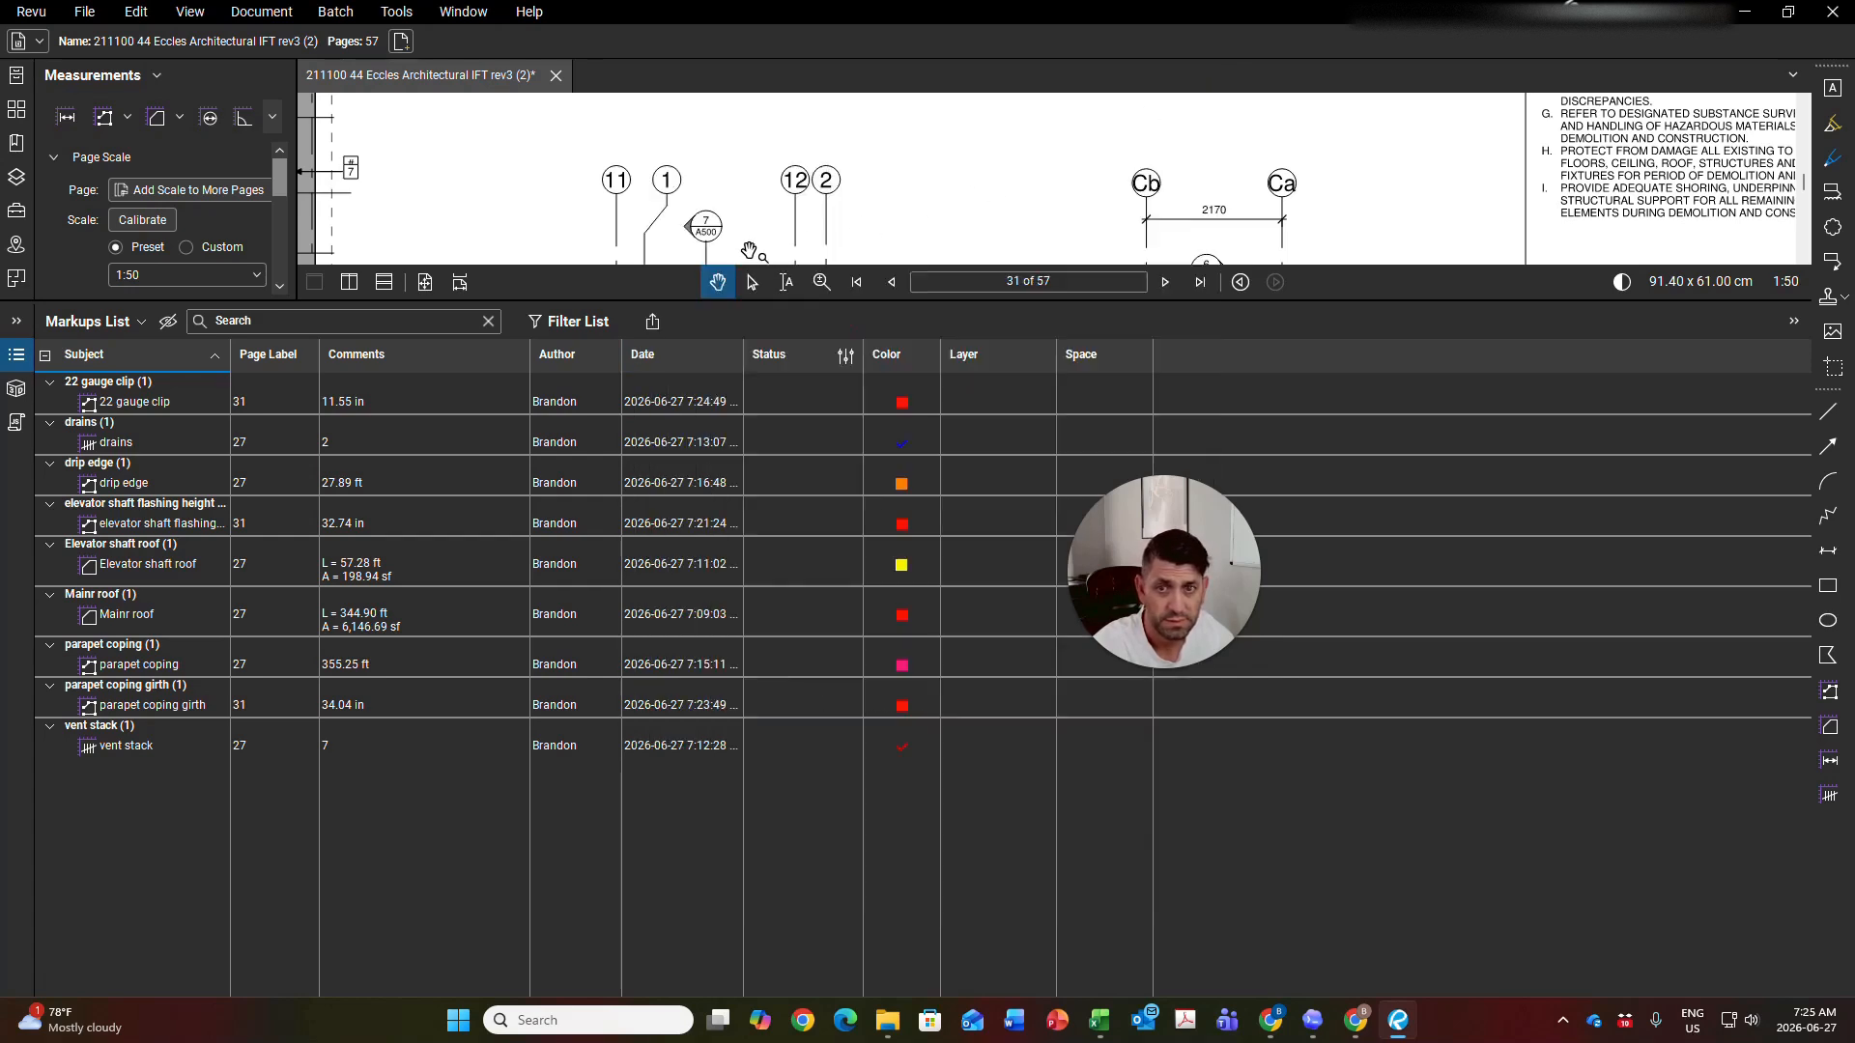
Export the markups as a CSV summary and make Excel the app that always opens .csv files
{"action": "left_click", "coordinate": [653, 323]}
{"action": "left_click", "coordinate": [674, 350]}
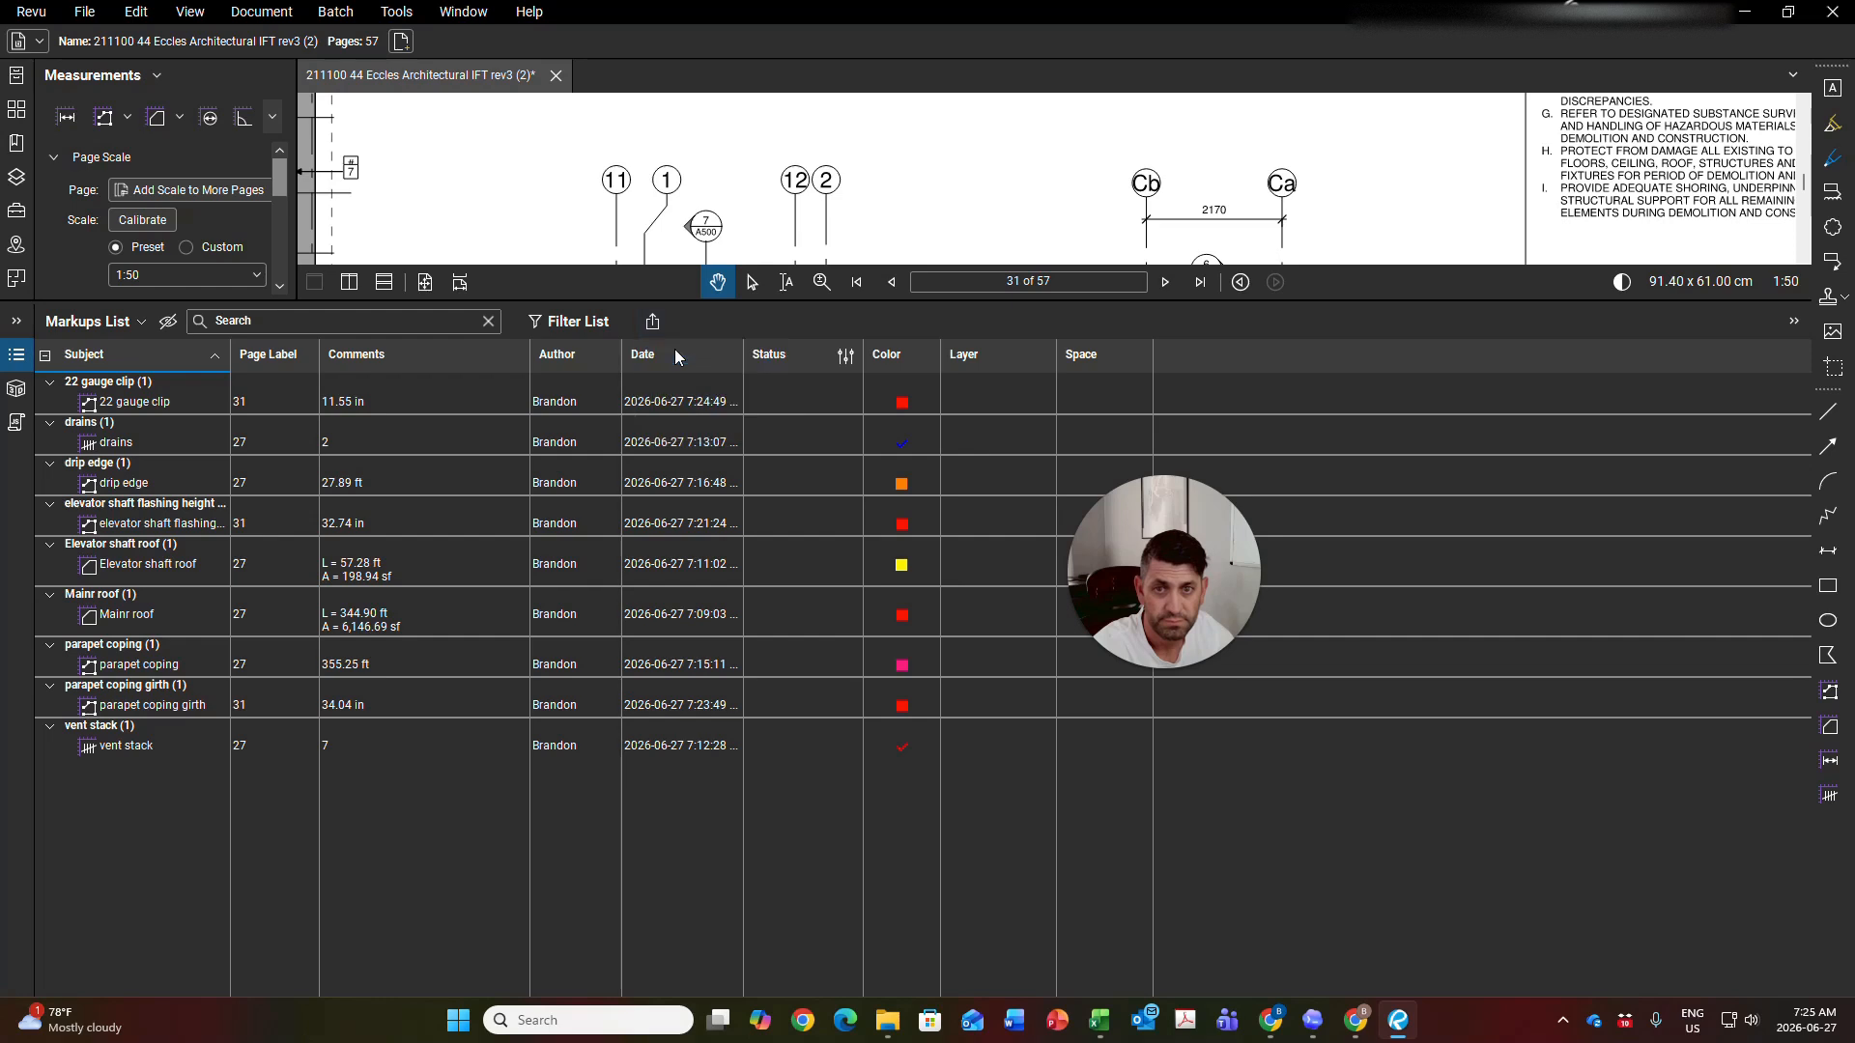
{"action": "left_click", "coordinate": [1102, 886]}
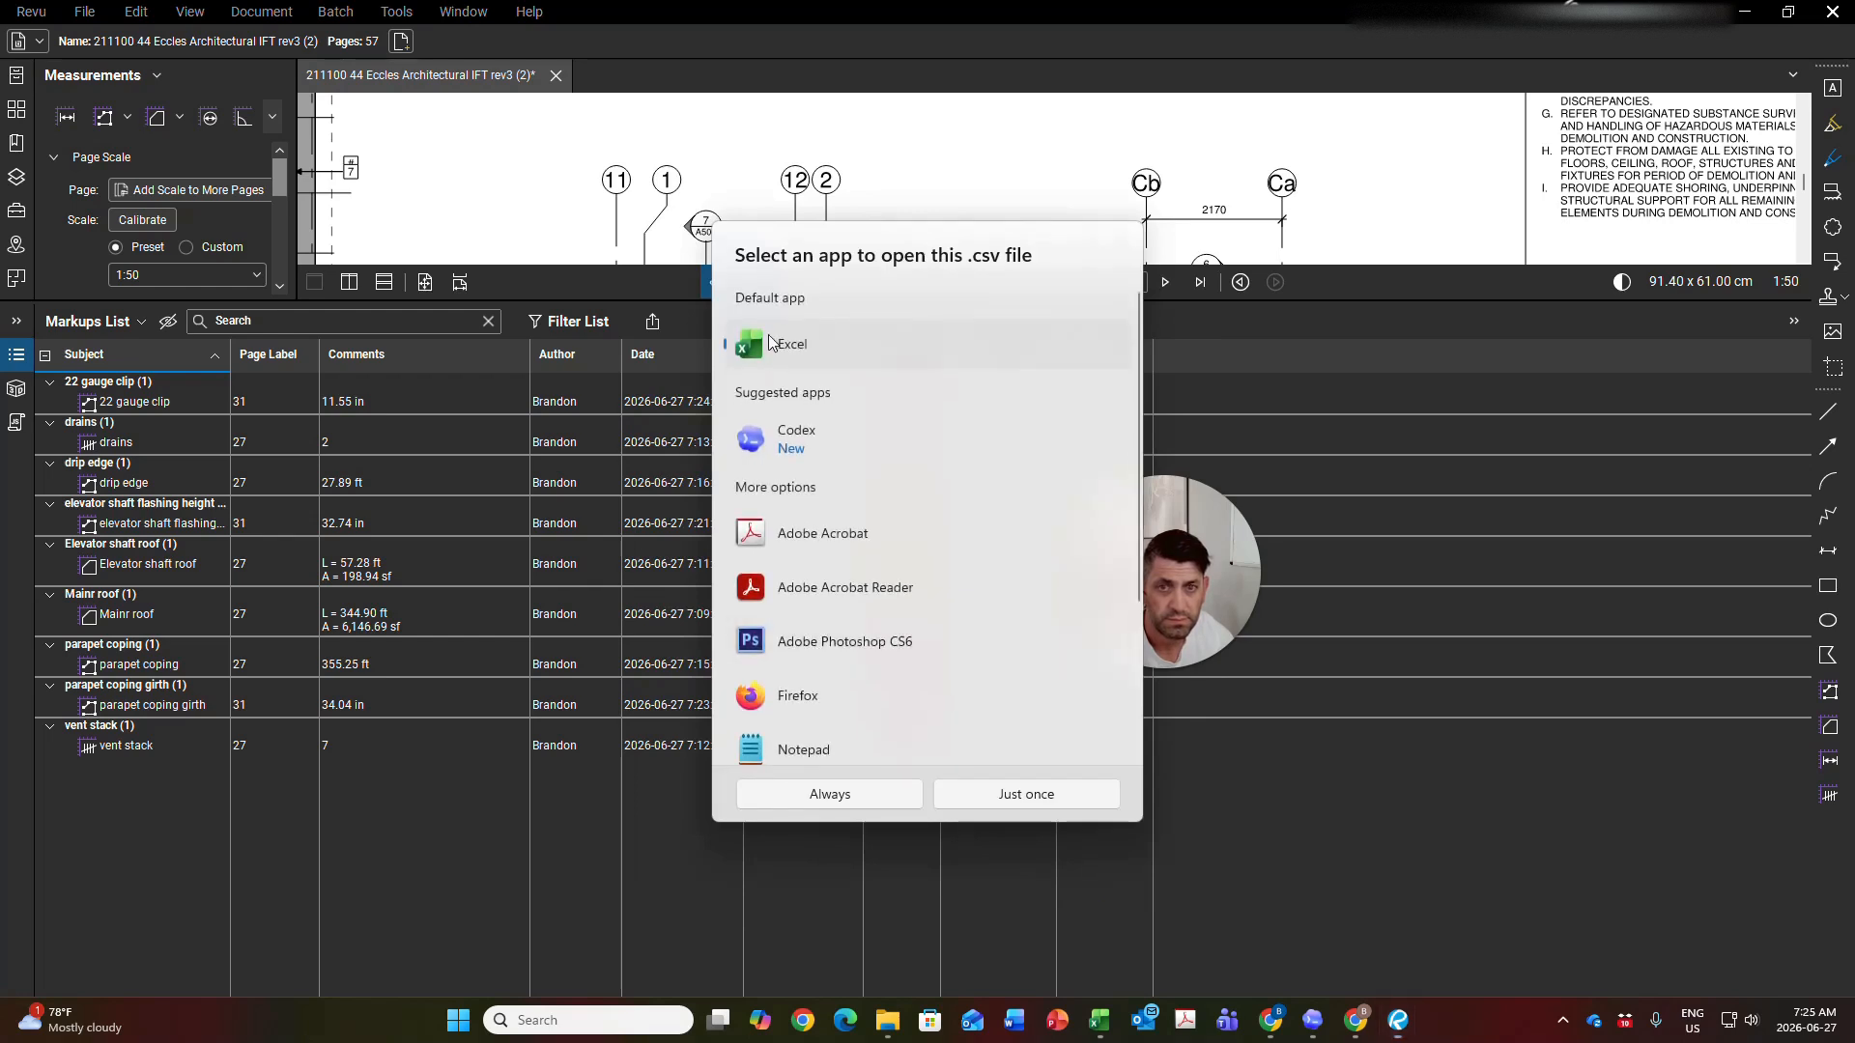
{"action": "left_click", "coordinate": [832, 793]}
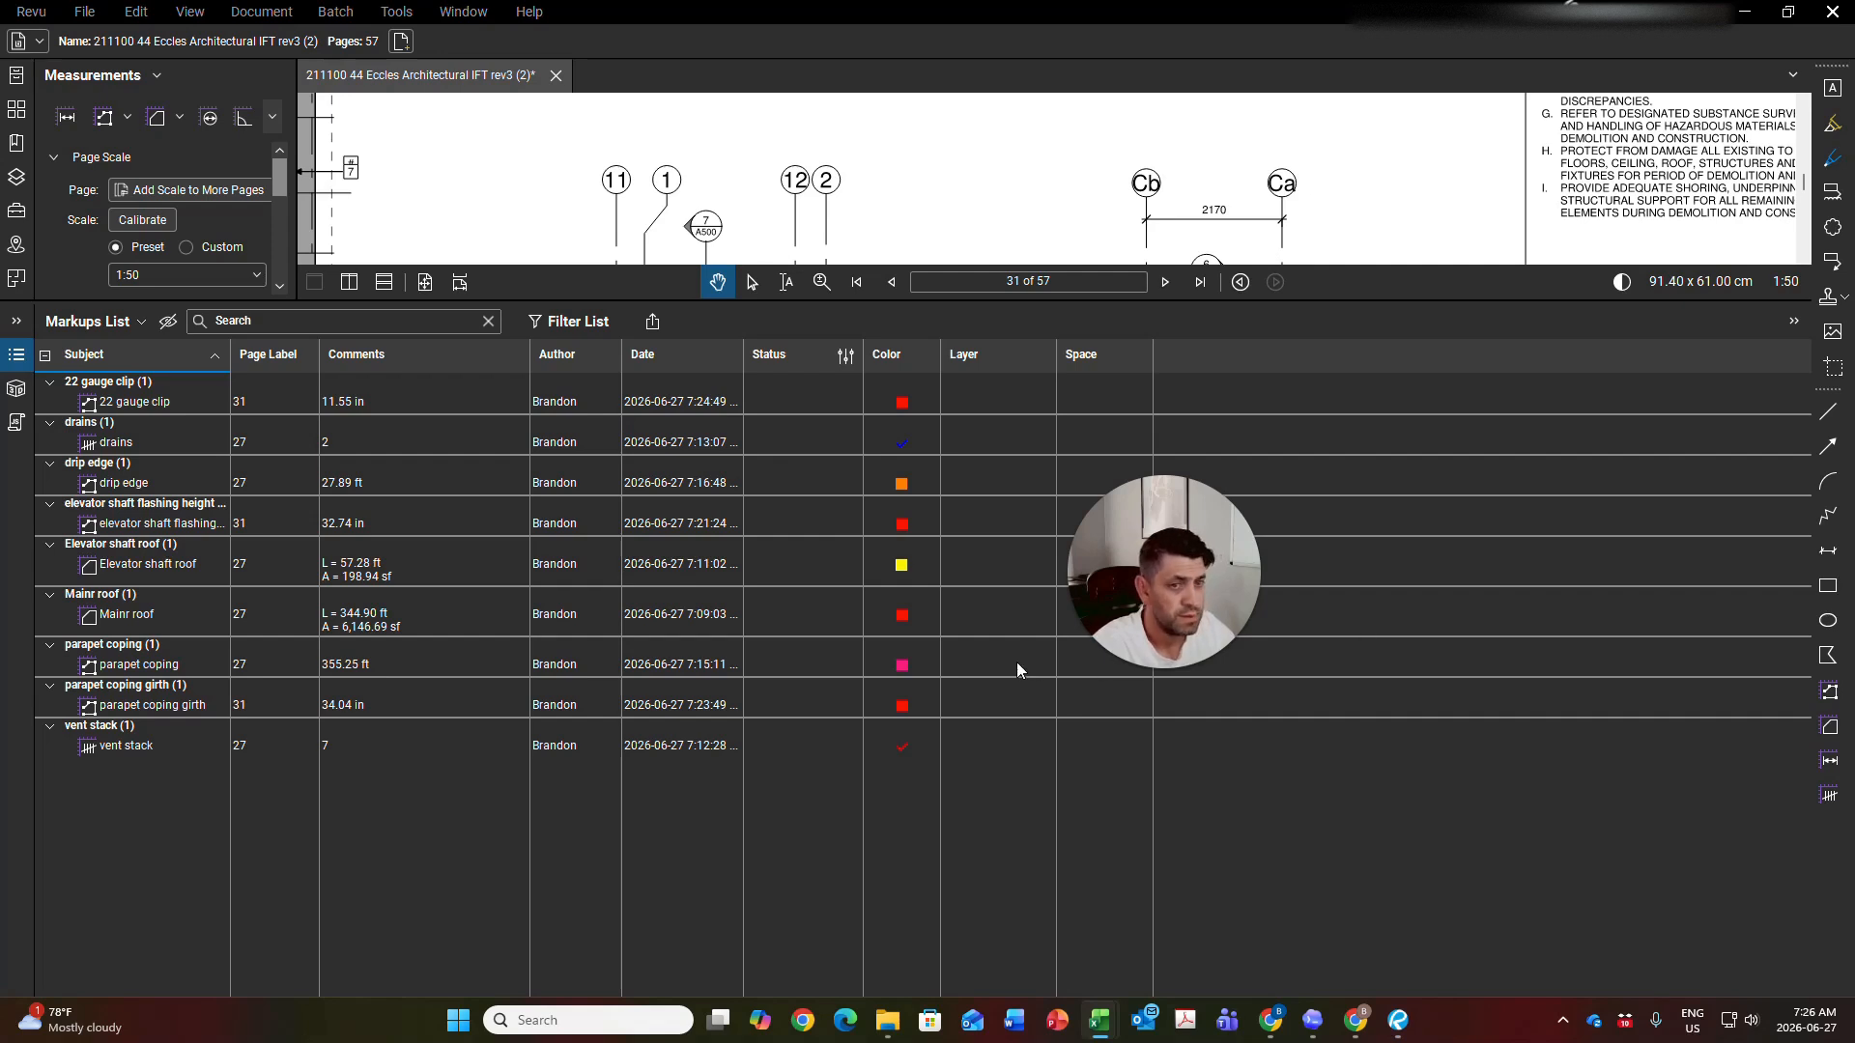
{"action": "mouse_move", "coordinate": [1077, 610]}
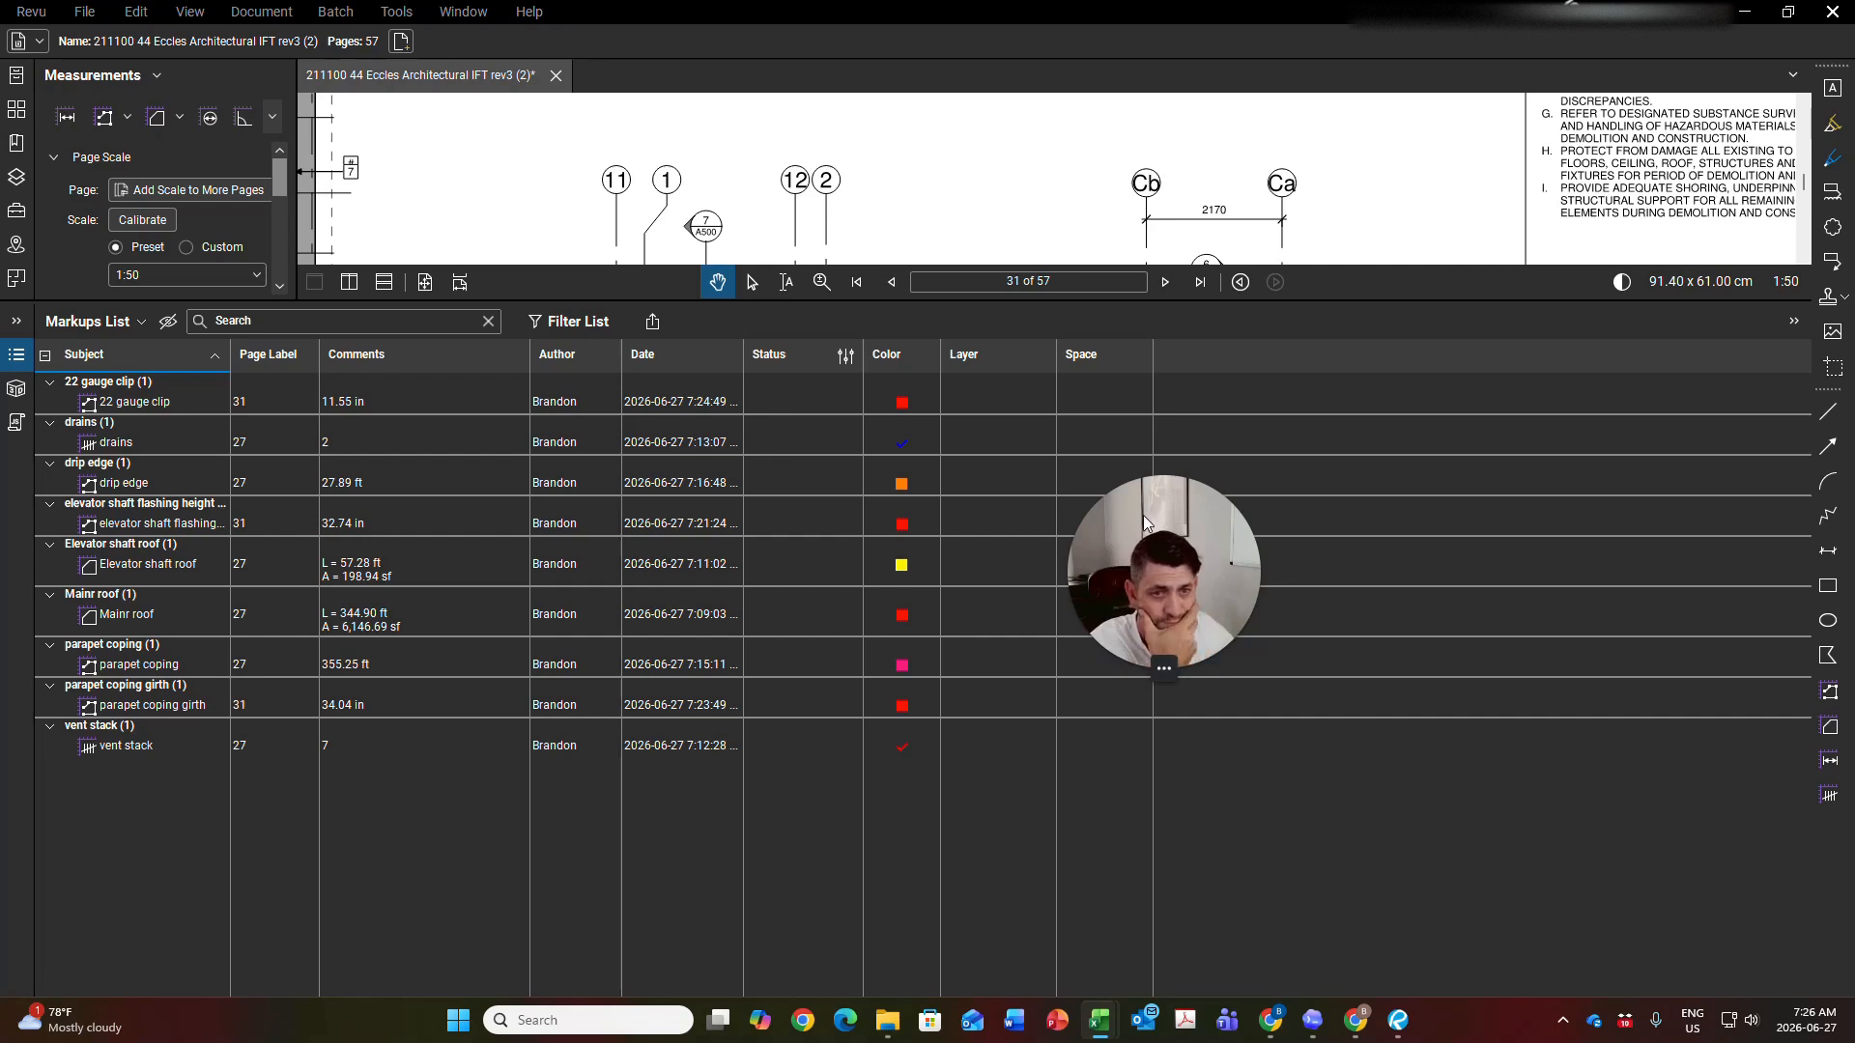
{"action": "left_click_drag", "start_coordinate": [1144, 514], "coordinate": [1140, 546]}
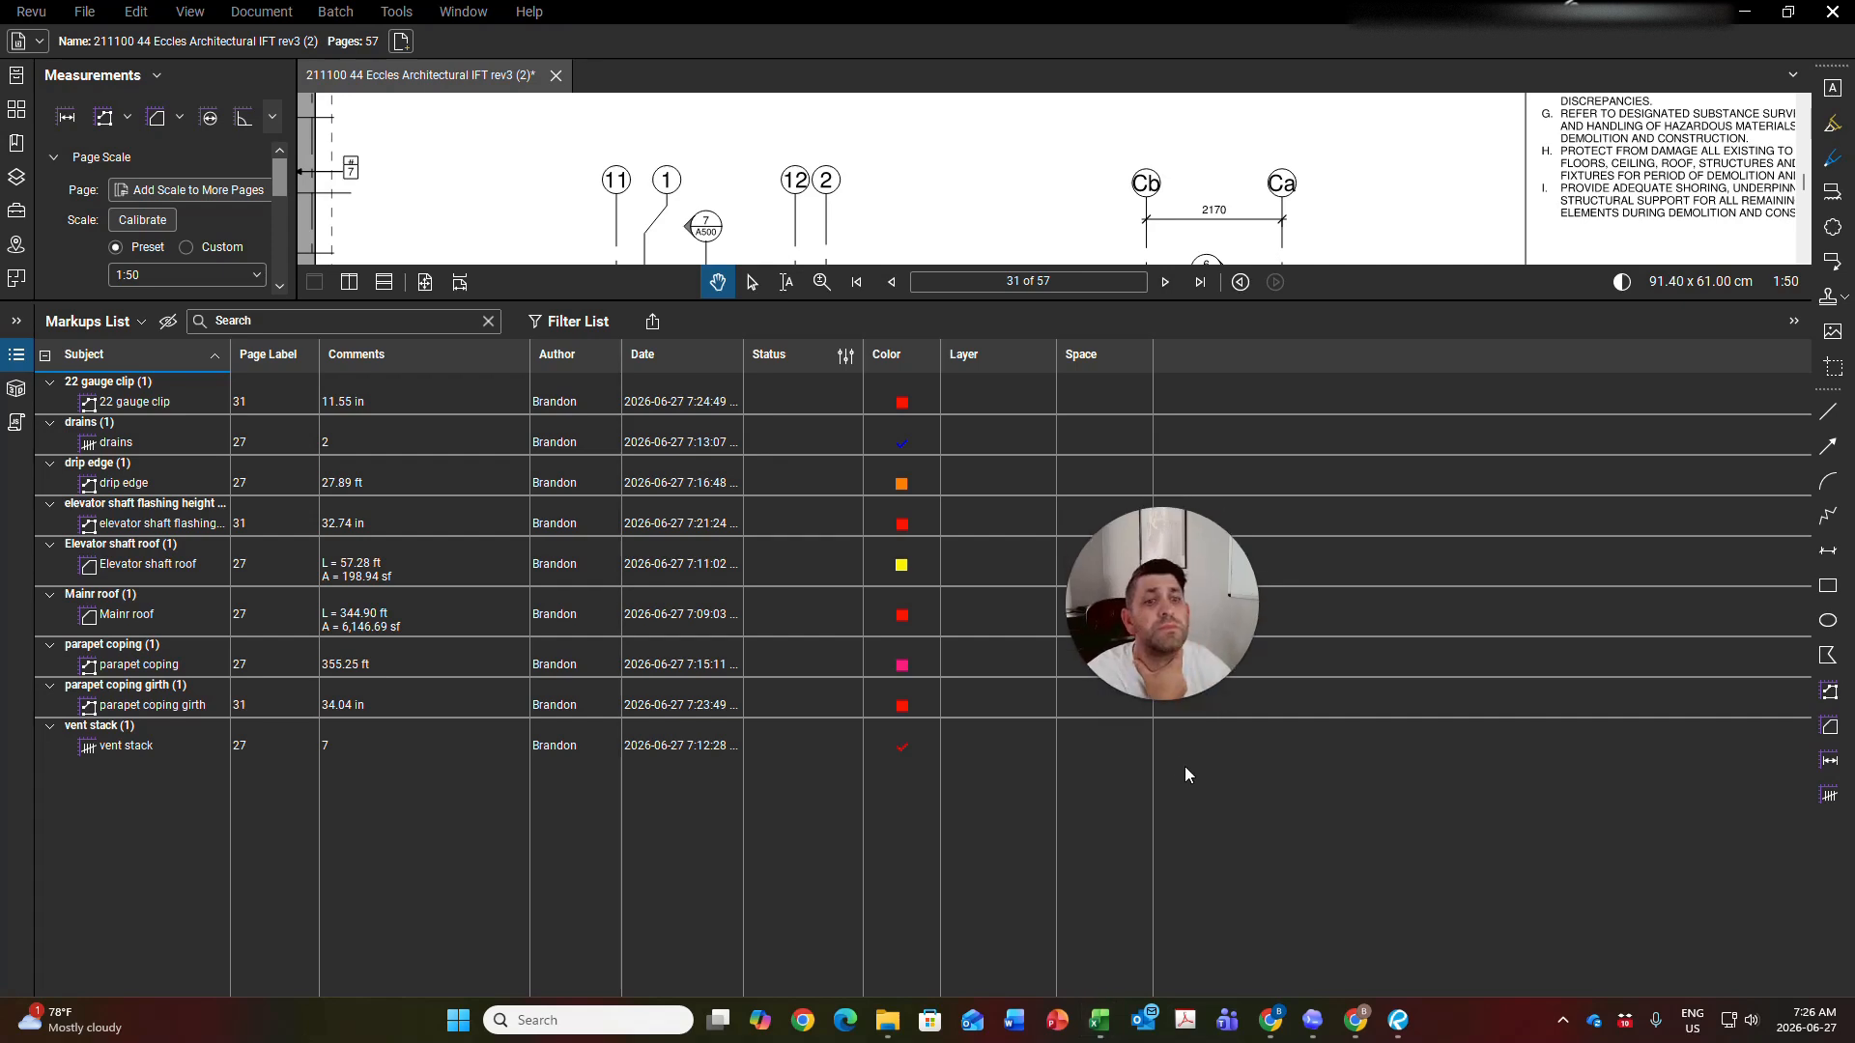